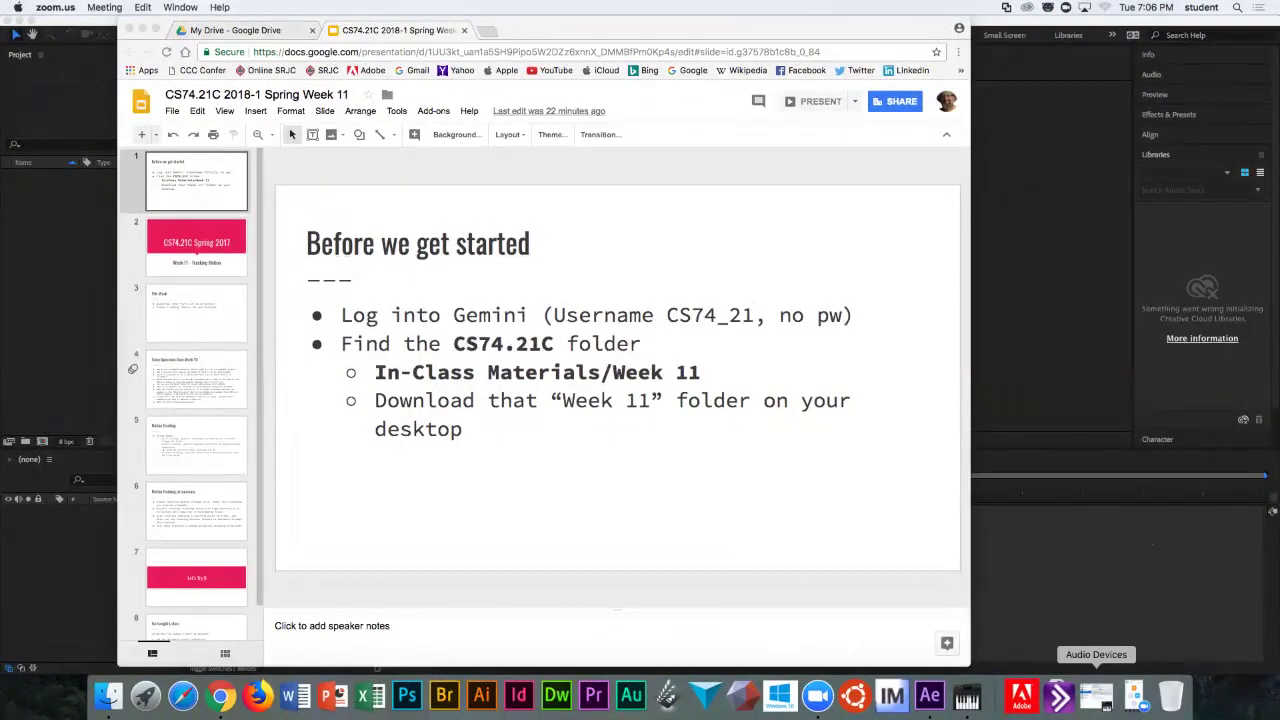
- Bring the meeting window forward and present the Week 11 deck from 'Before we get started'
{"action": "left_click", "coordinate": [818, 695]}
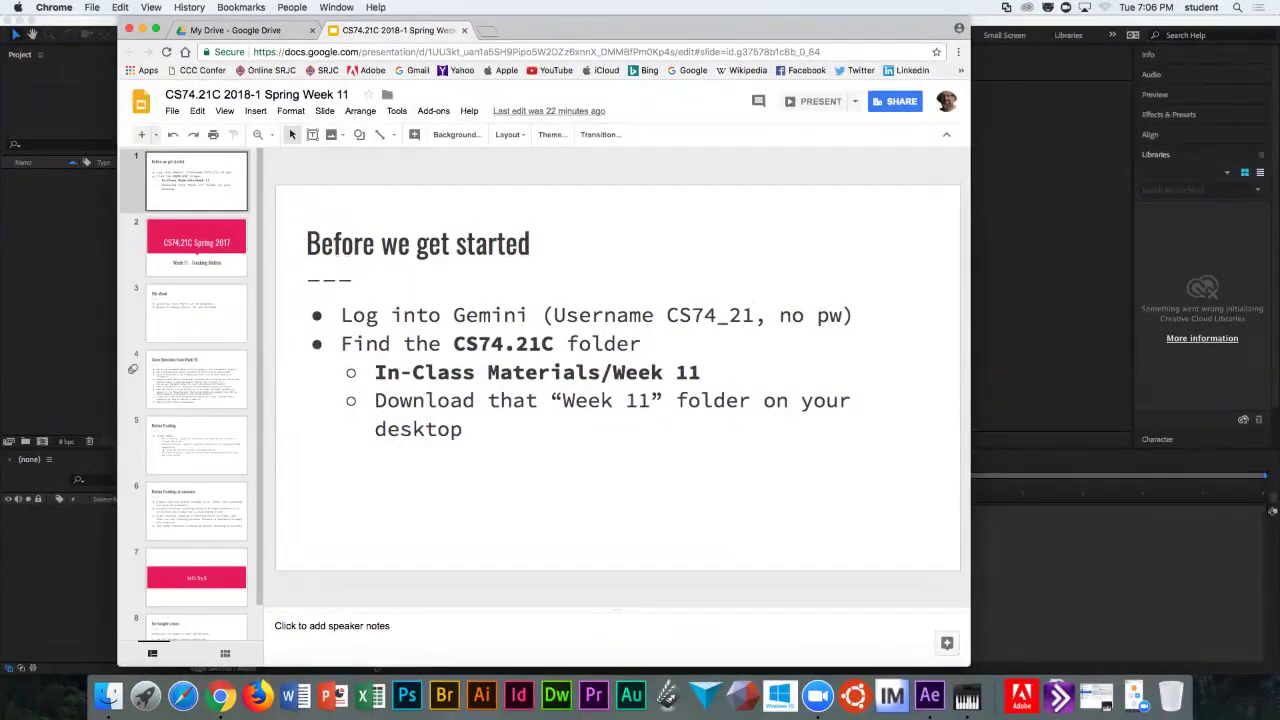
{"action": "left_click", "coordinate": [820, 101]}
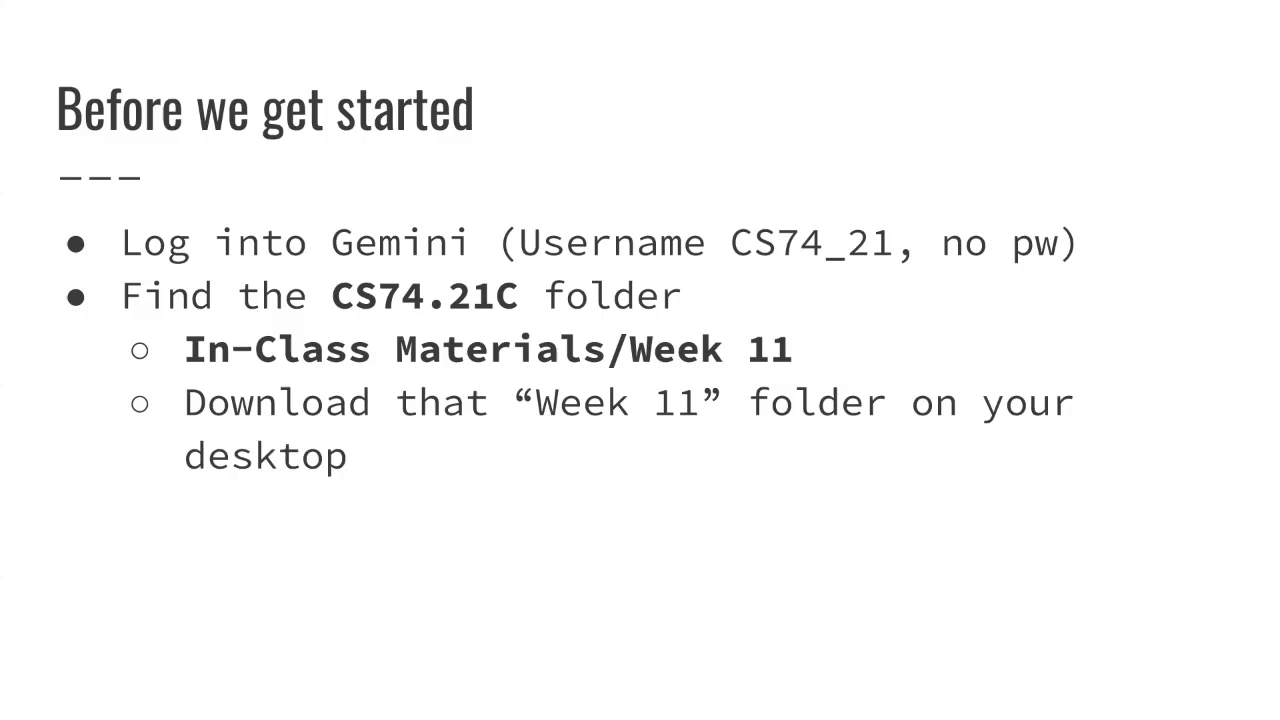
- Move the slideshow to the 'CS74.21C Spring 2017 – Week 11 - Tracking Motion' title slide
{"action": "key", "text": "Left"}
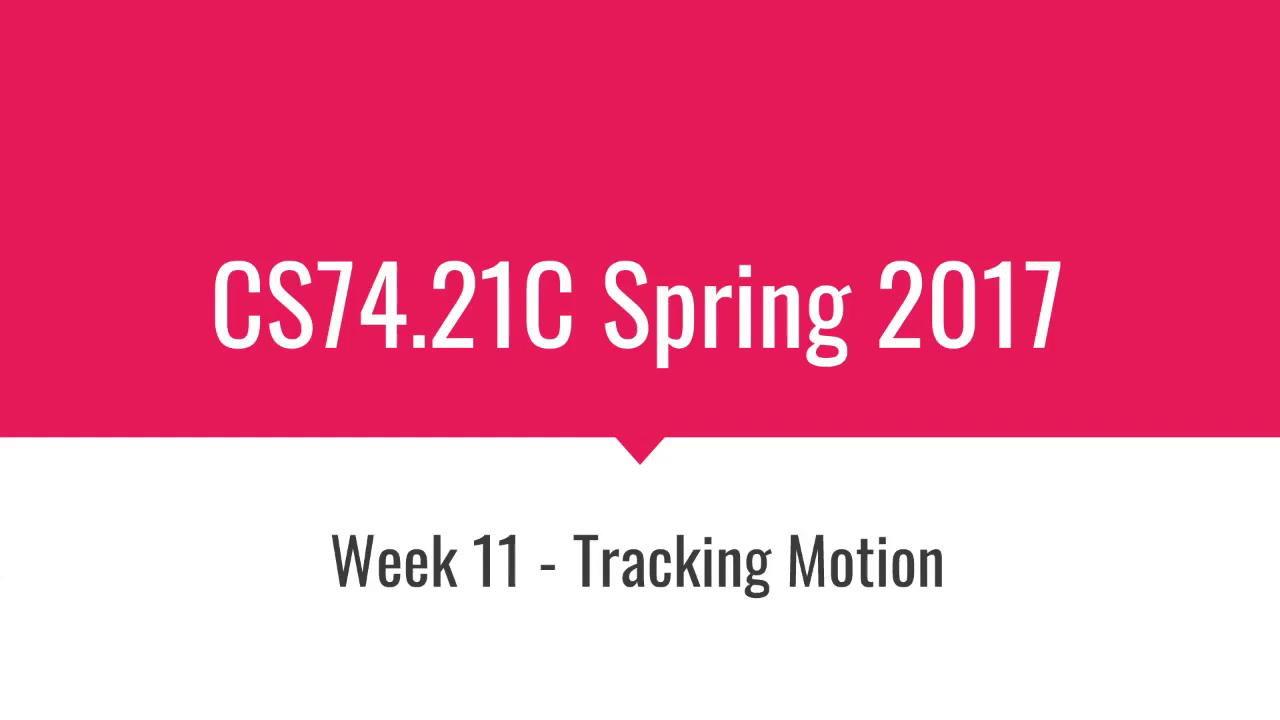
- Advance through the This Week slide to the 'Some Questions from Week 10' slide
{"action": "key", "text": "Right"}
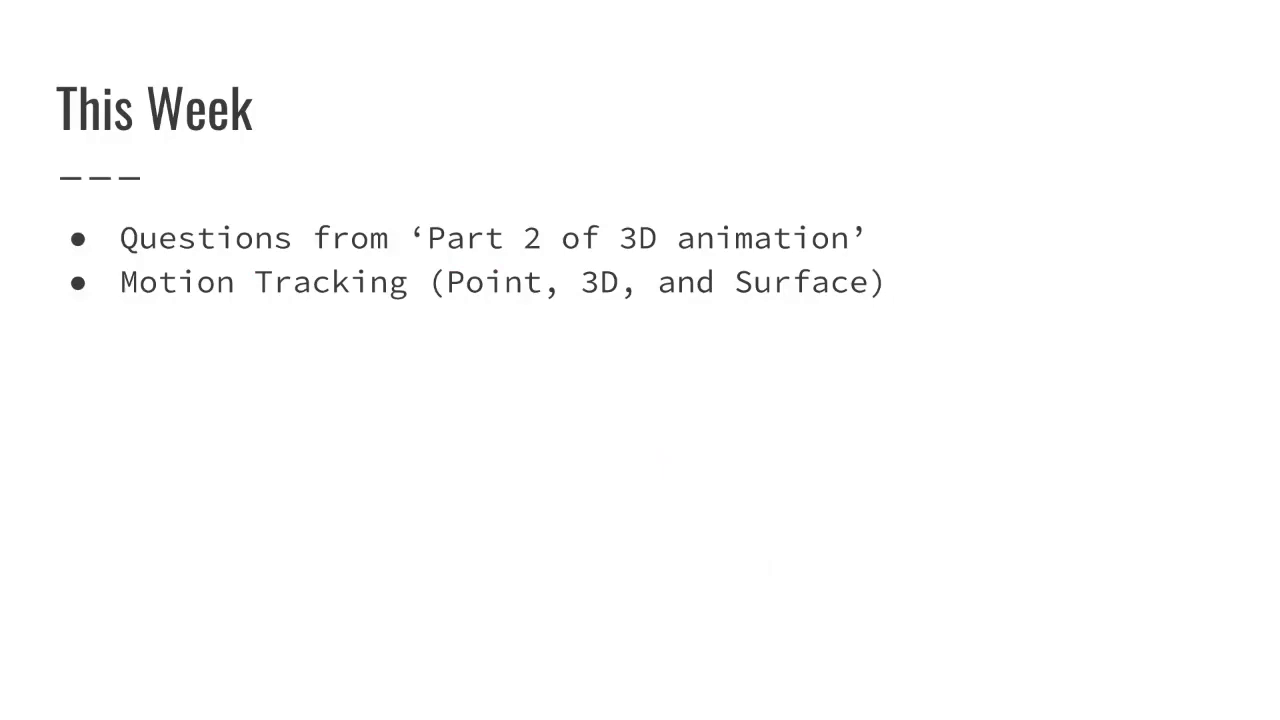
{"action": "key", "text": "Right"}
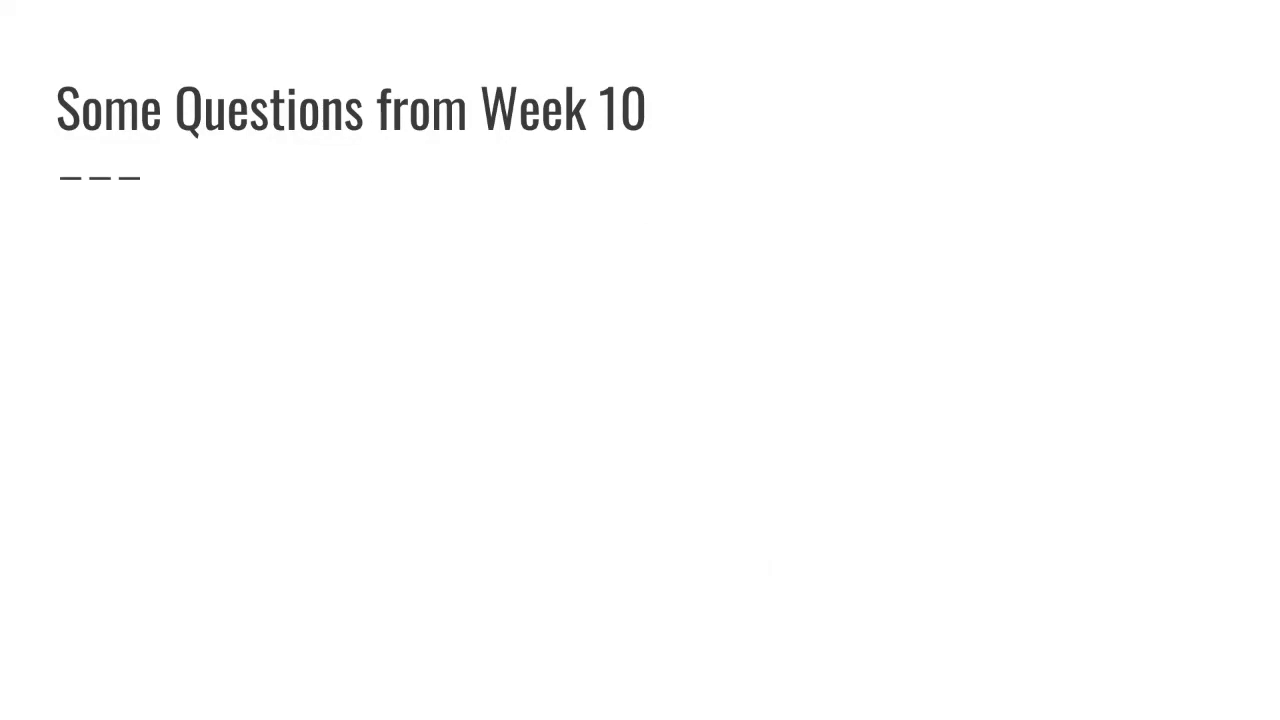
- Reveal the first Week 10 question, end the slideshow, and open a new Chrome tab
{"action": "key", "text": "Right"}
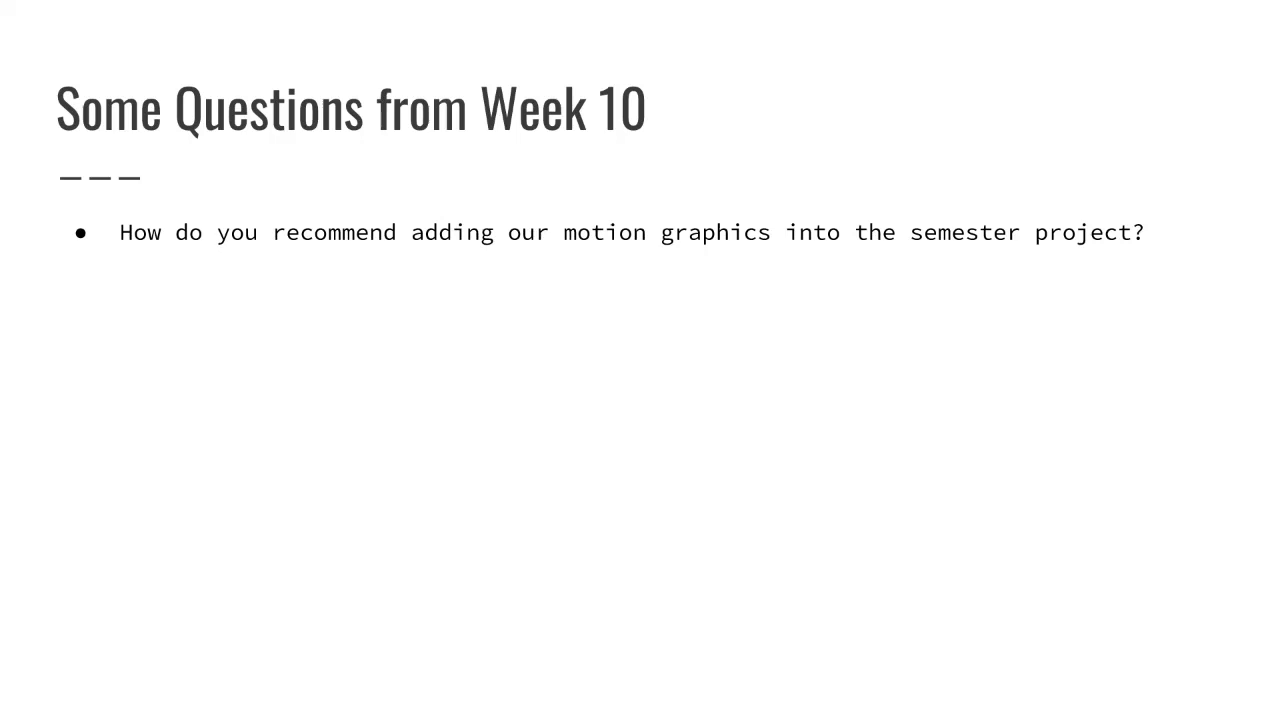
{"action": "key", "text": "Escape"}
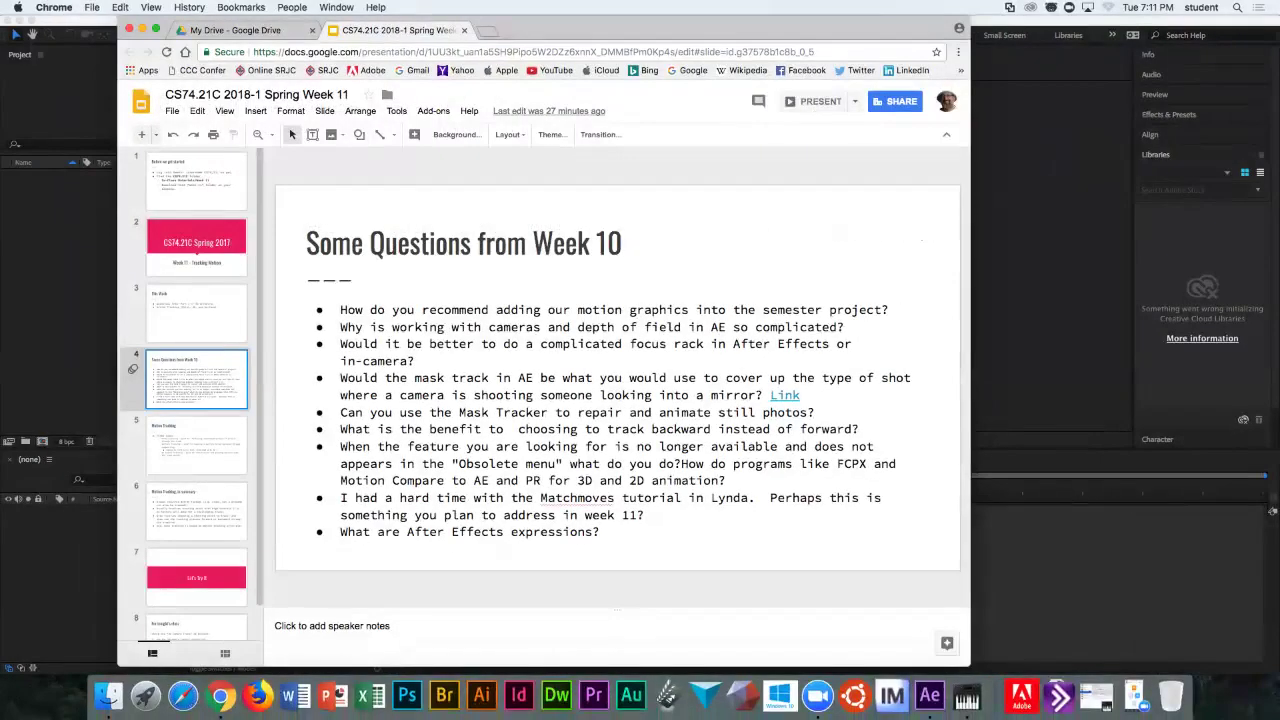
{"action": "left_click_drag", "start_coordinate": [700, 30], "coordinate": [743, 83]}
{"action": "key", "text": "super+t"}
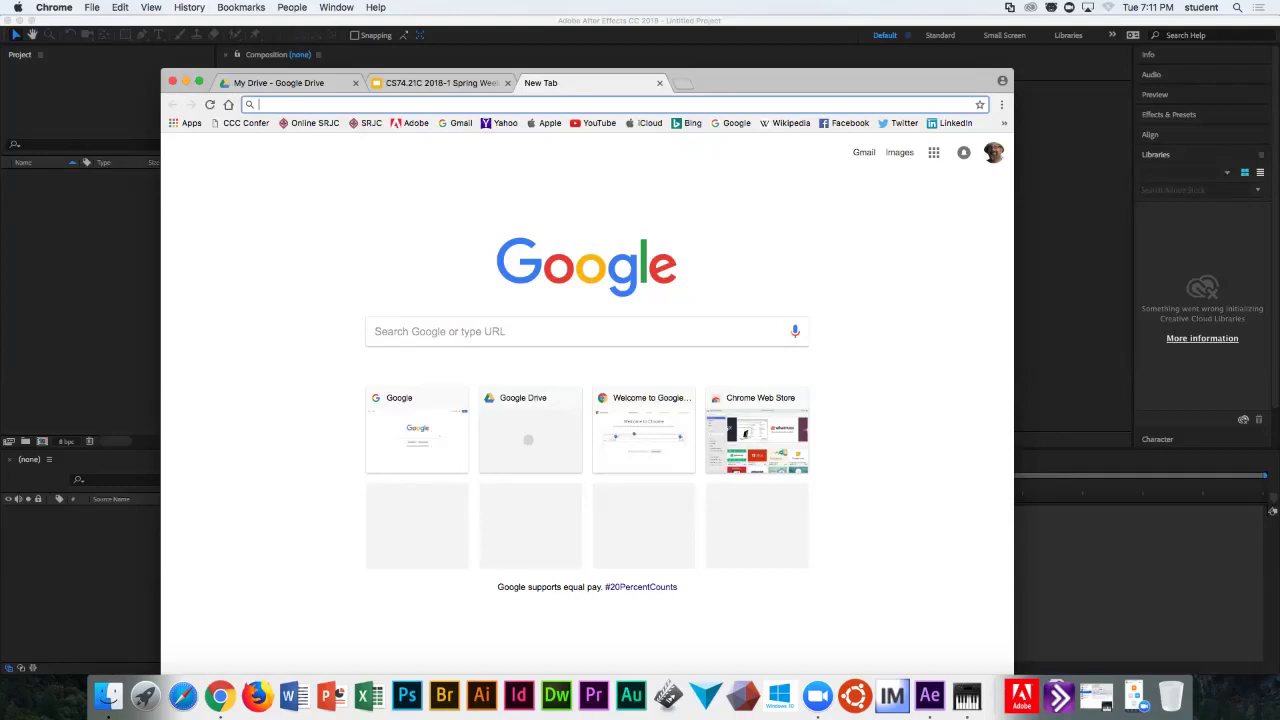
- Search 'cdfa press re' and reach the CDFA Year 2011 press releases list via the archive
{"action": "type", "text": "cdfa "}
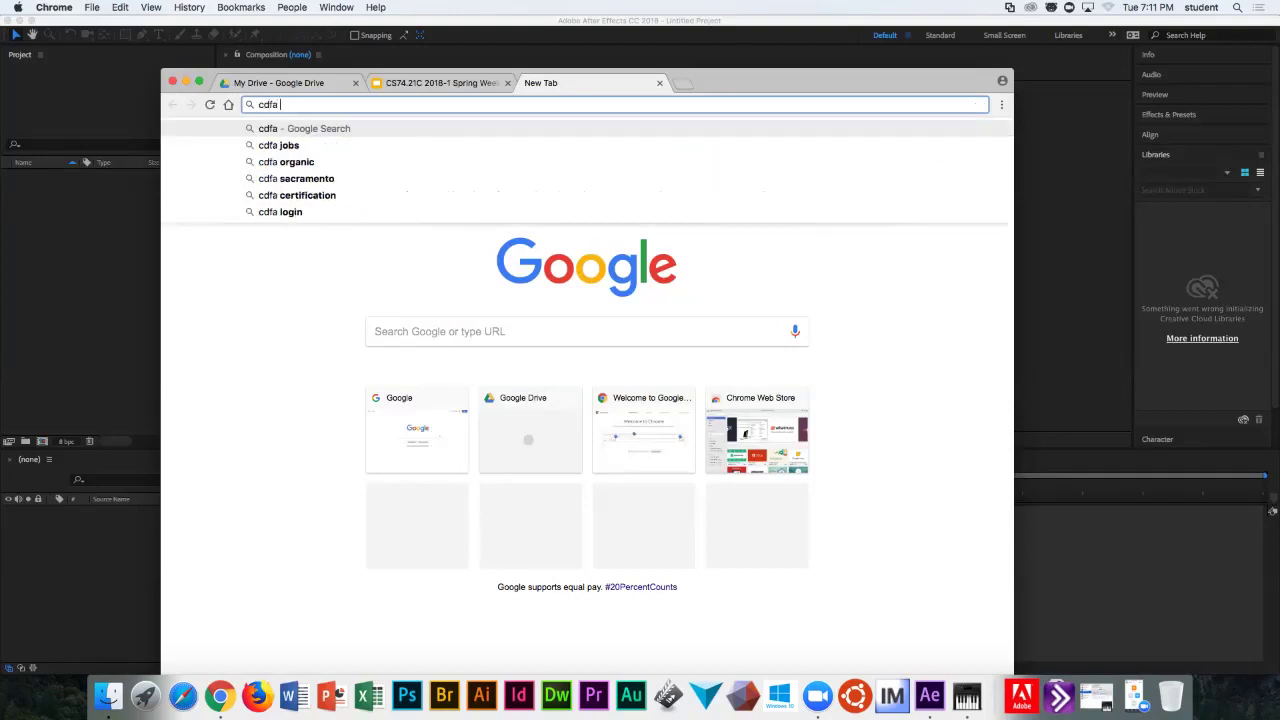
{"action": "type", "text": "press release"}
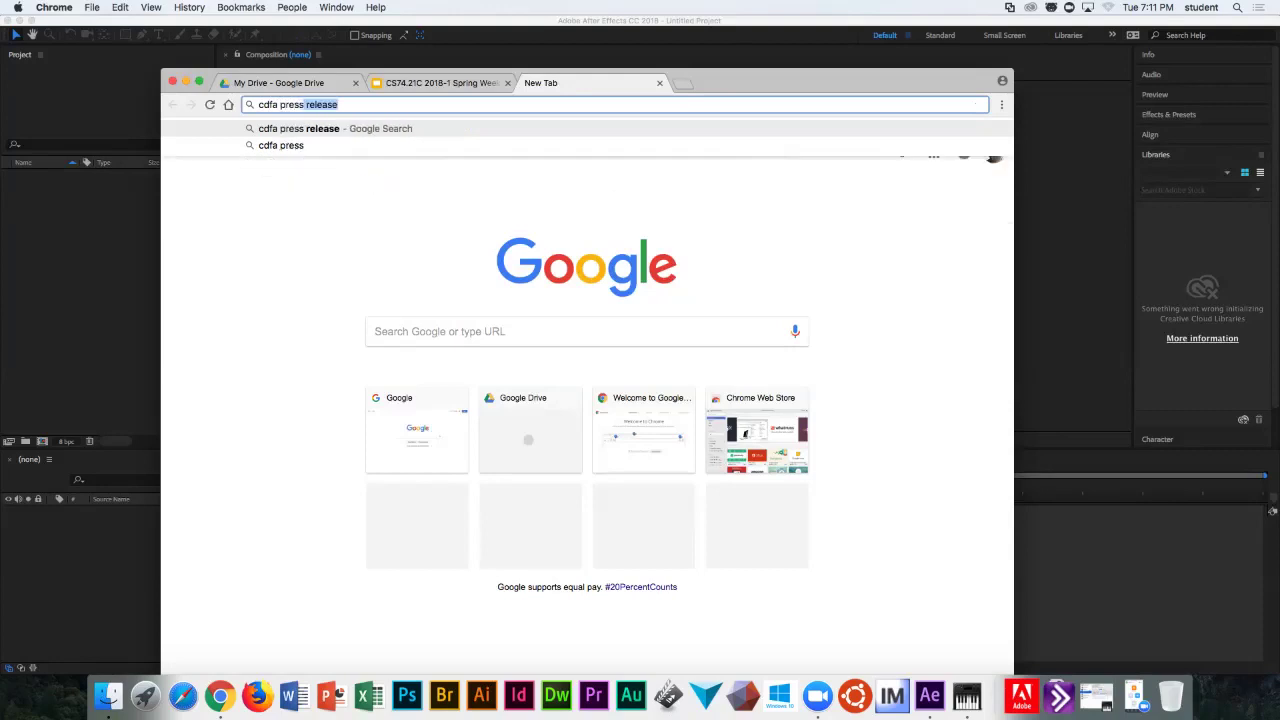
{"action": "key", "text": "Return"}
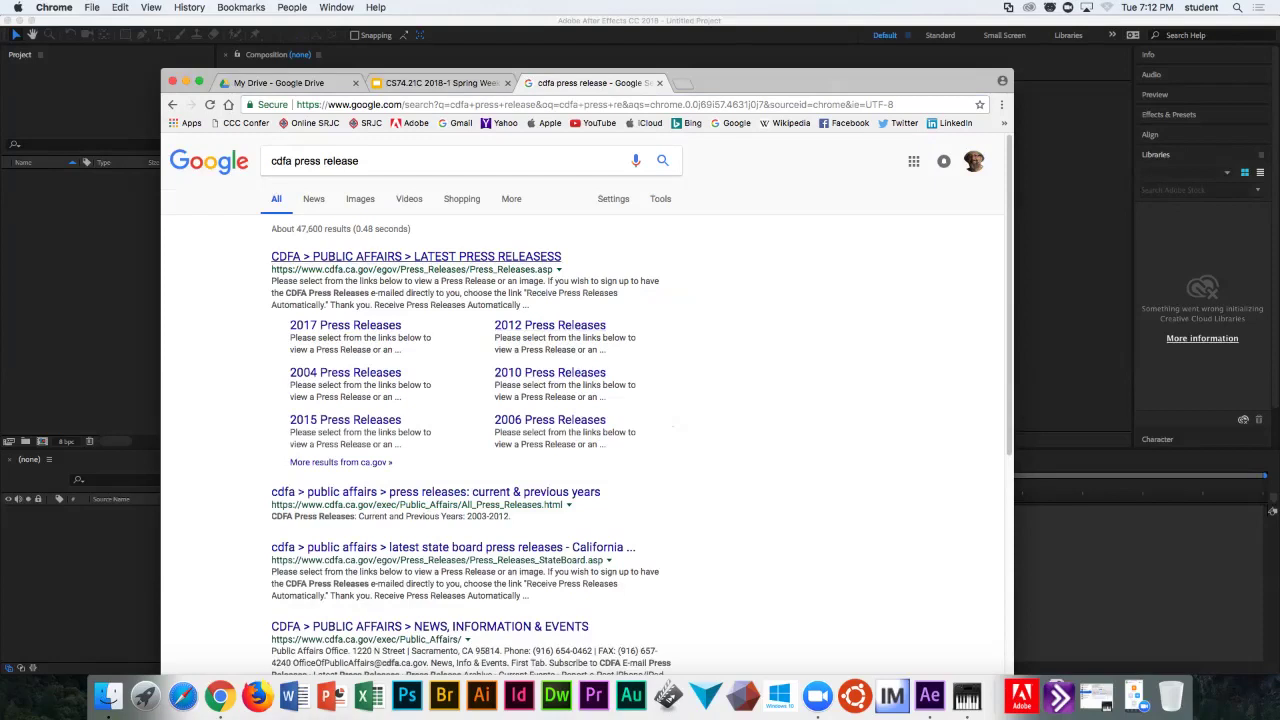
{"action": "left_click", "coordinate": [416, 257]}
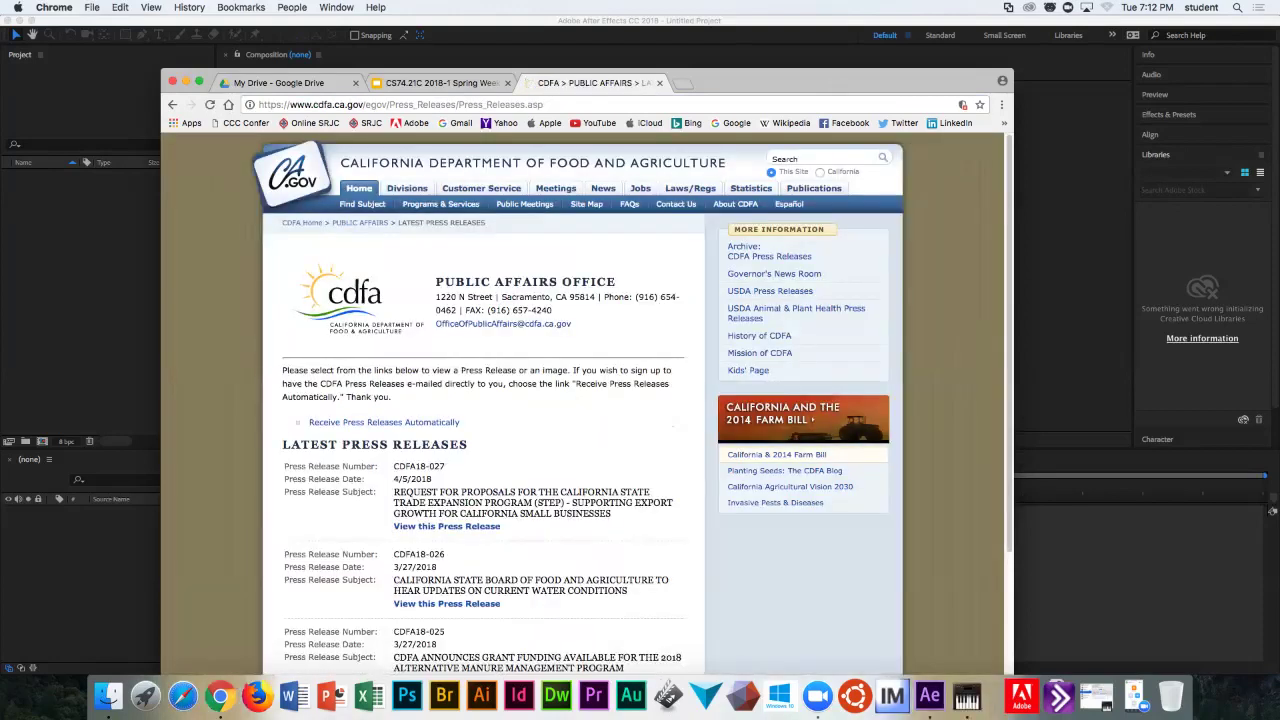
{"action": "left_click", "coordinate": [360, 222]}
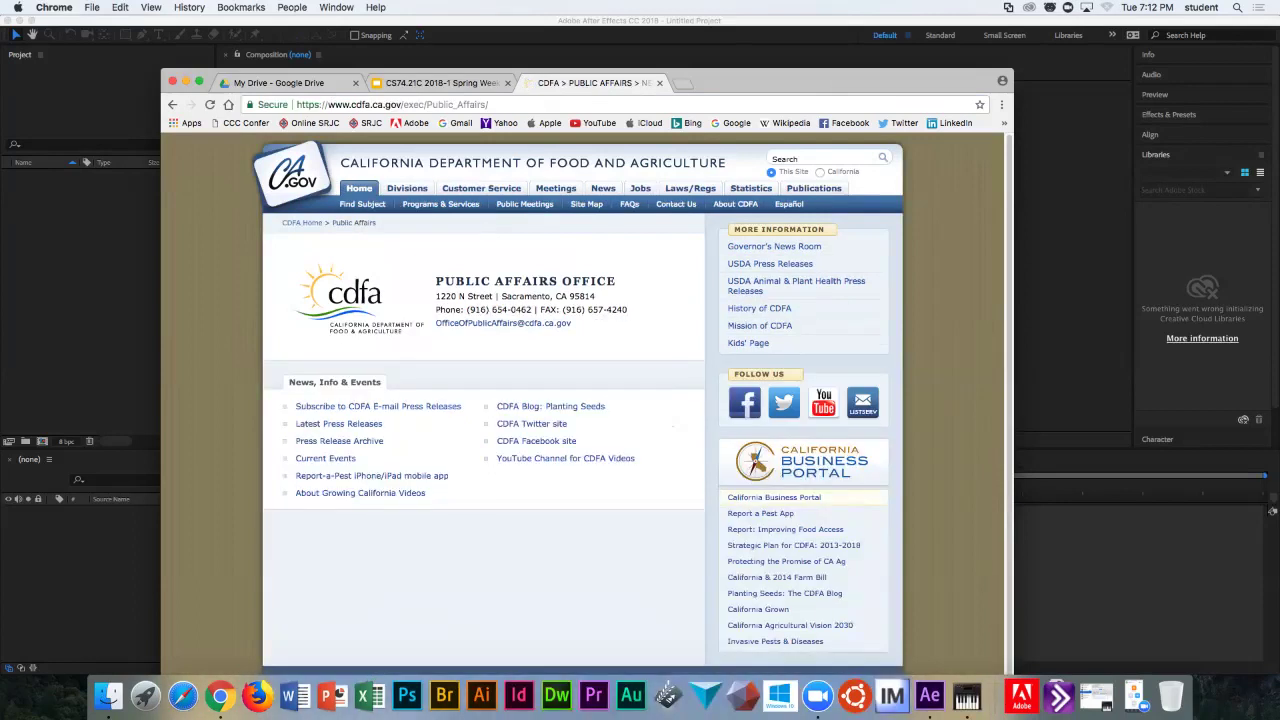
{"action": "left_click", "coordinate": [339, 441]}
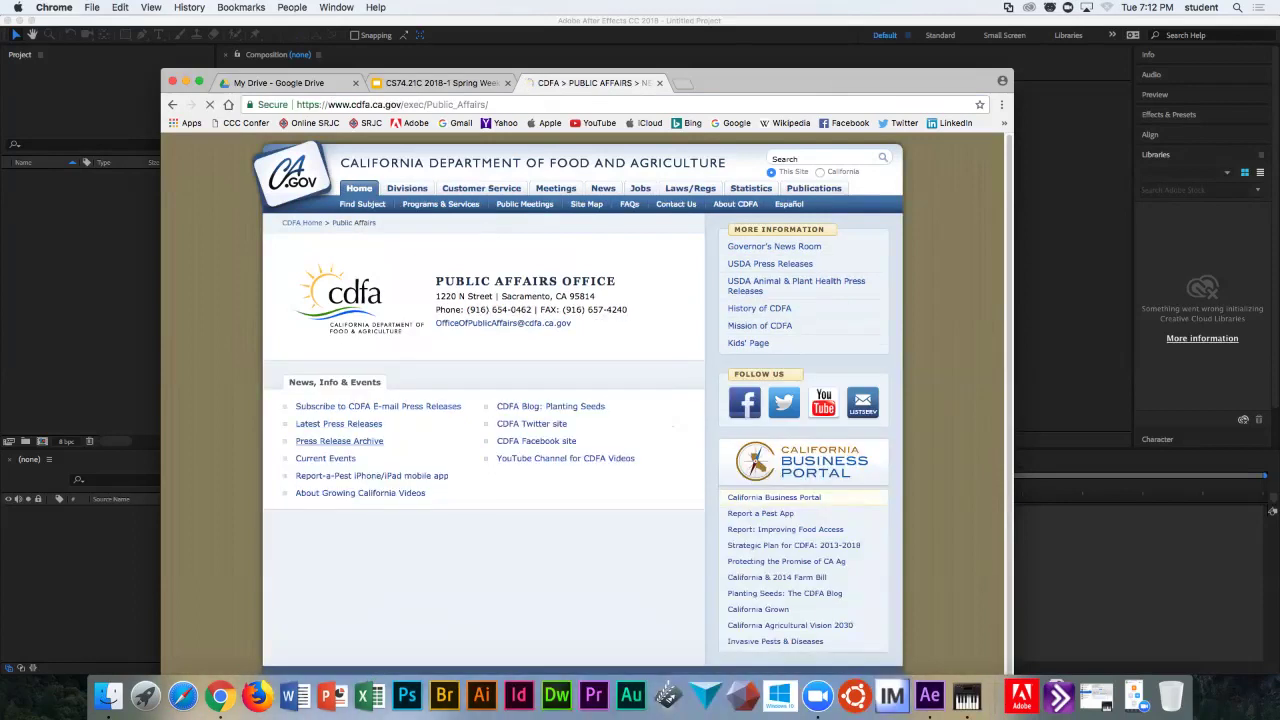
{"action": "left_click", "coordinate": [350, 560]}
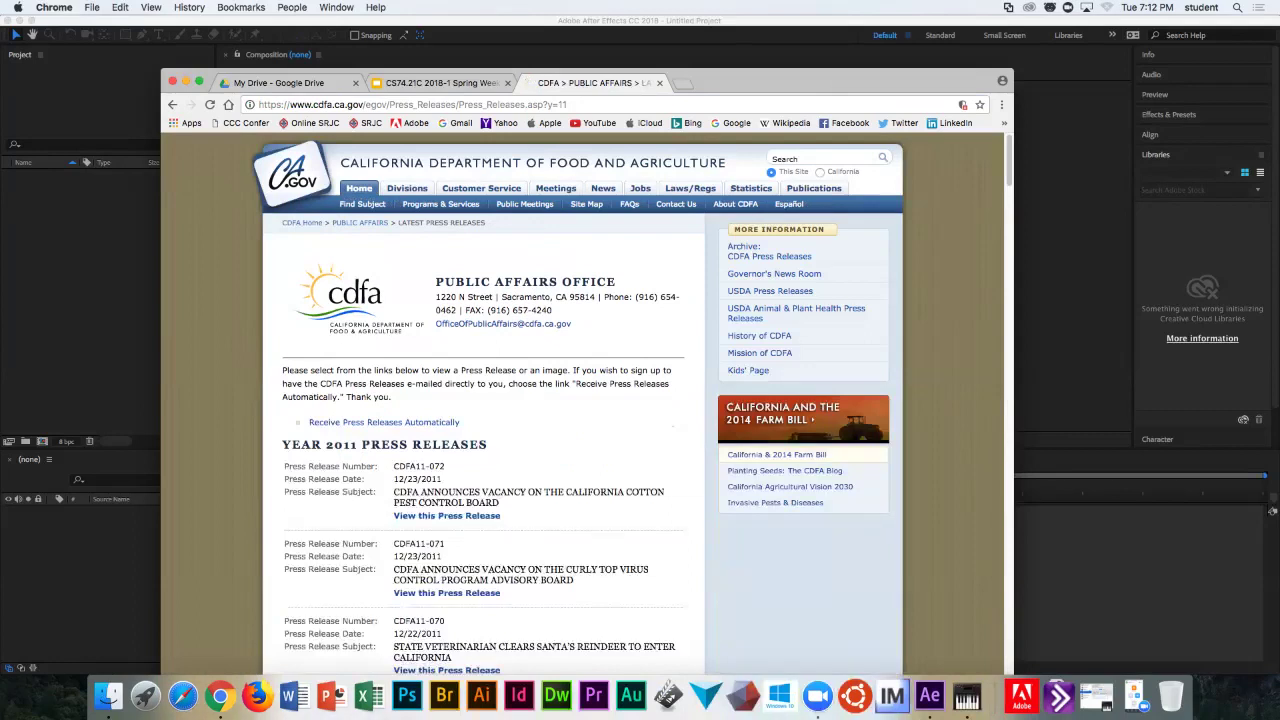
{"action": "scroll", "coordinate": [580, 400], "scroll_direction": "down", "scroll_amount": 10}
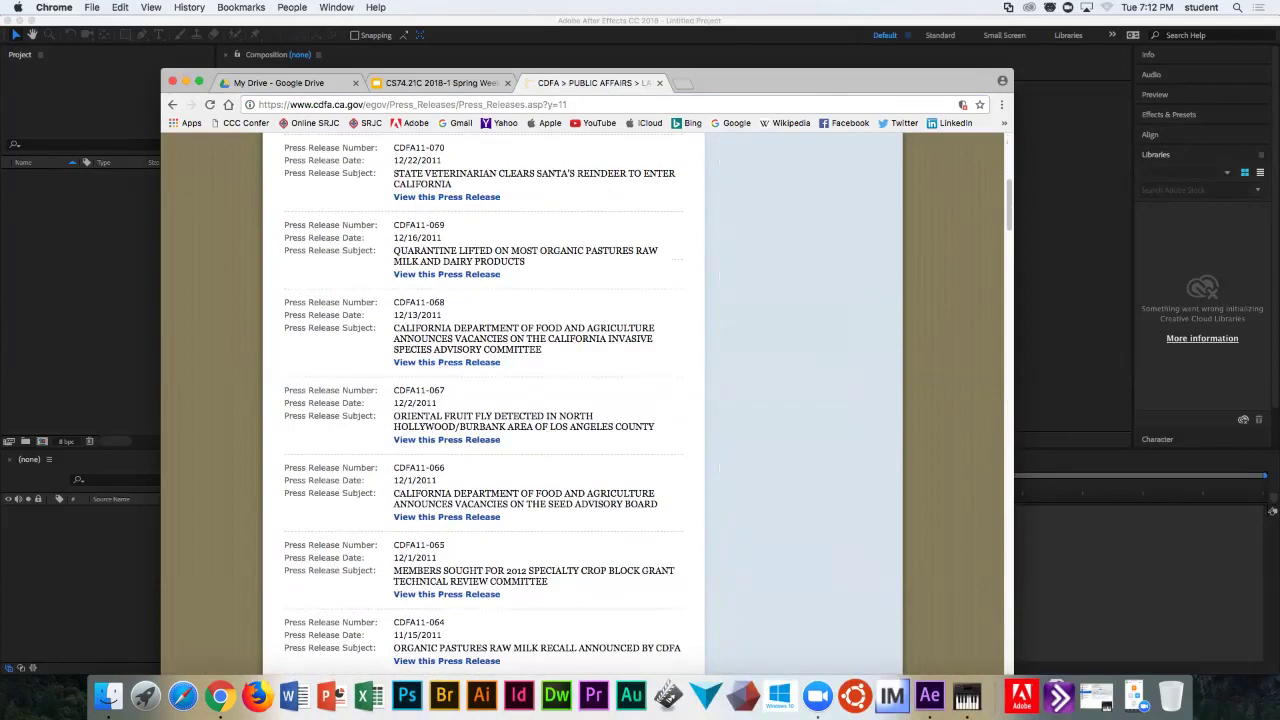
{"action": "scroll", "coordinate": [483, 407], "scroll_direction": "up", "scroll_amount": 1}
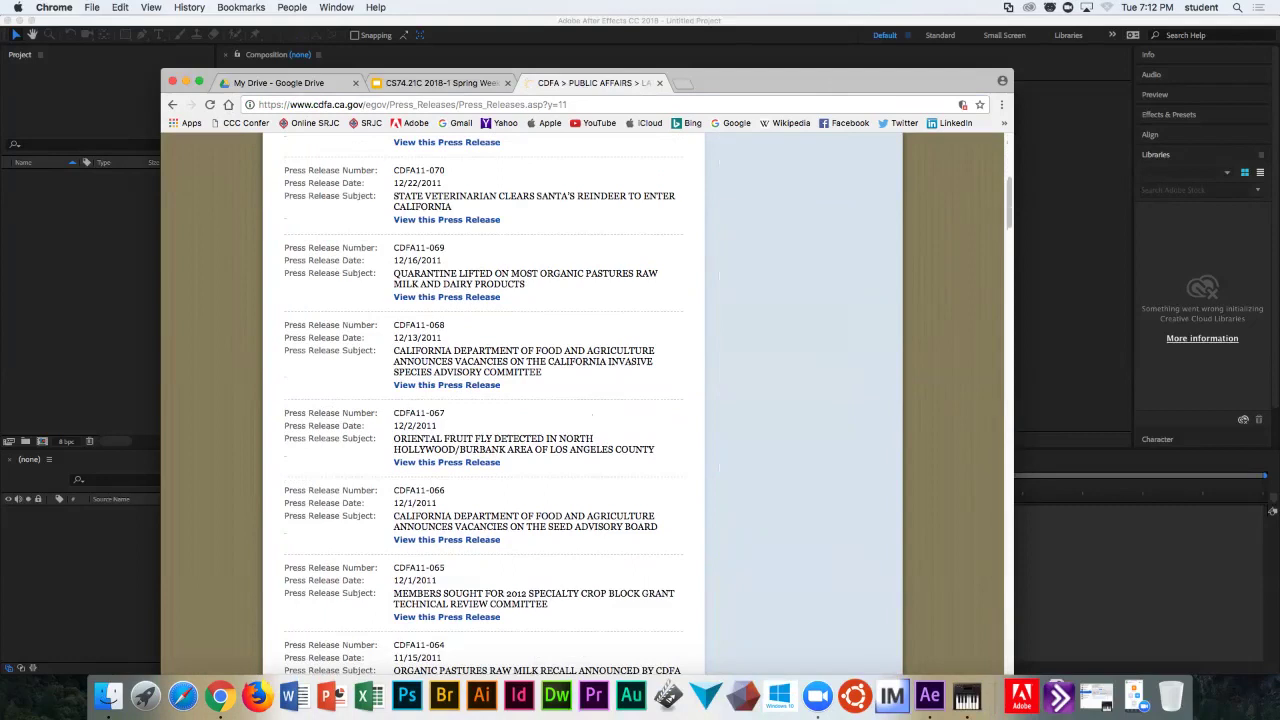
{"action": "scroll", "coordinate": [484, 407], "scroll_direction": "down", "scroll_amount": 3}
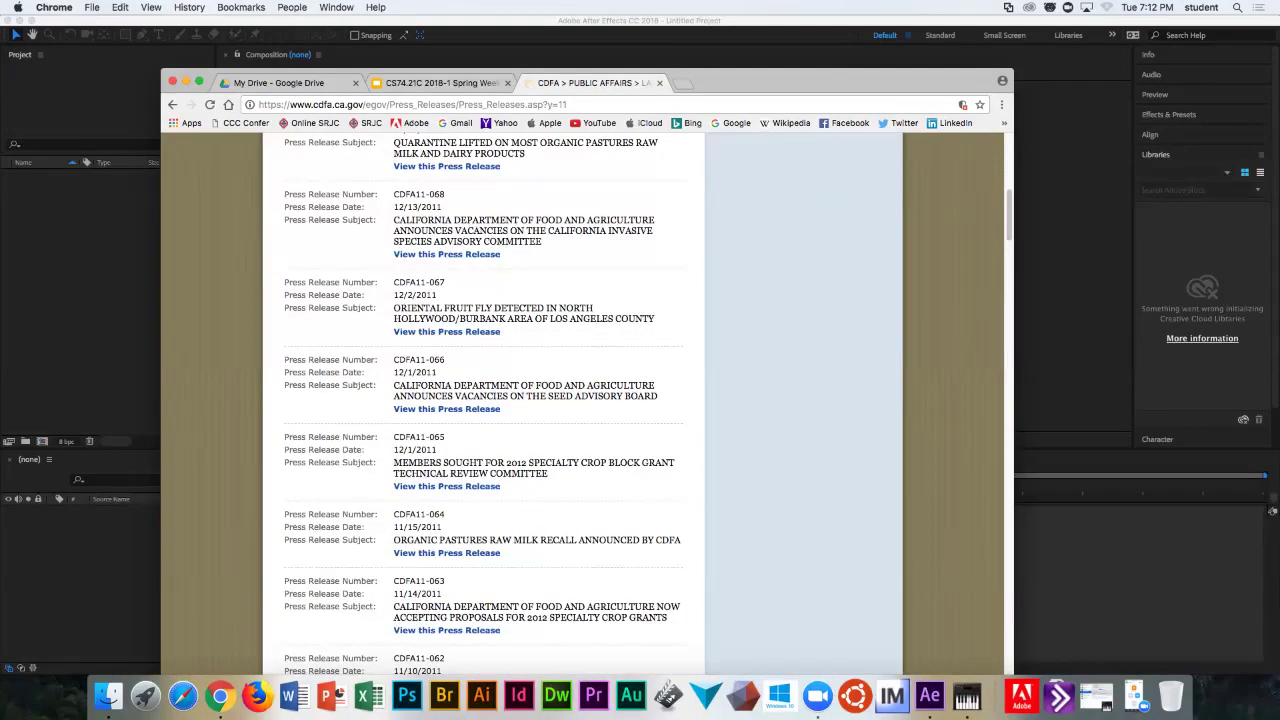
- Open CDFA release 11-064 on the Organic Pastures raw milk recall and select its address
{"action": "left_click", "coordinate": [447, 553]}
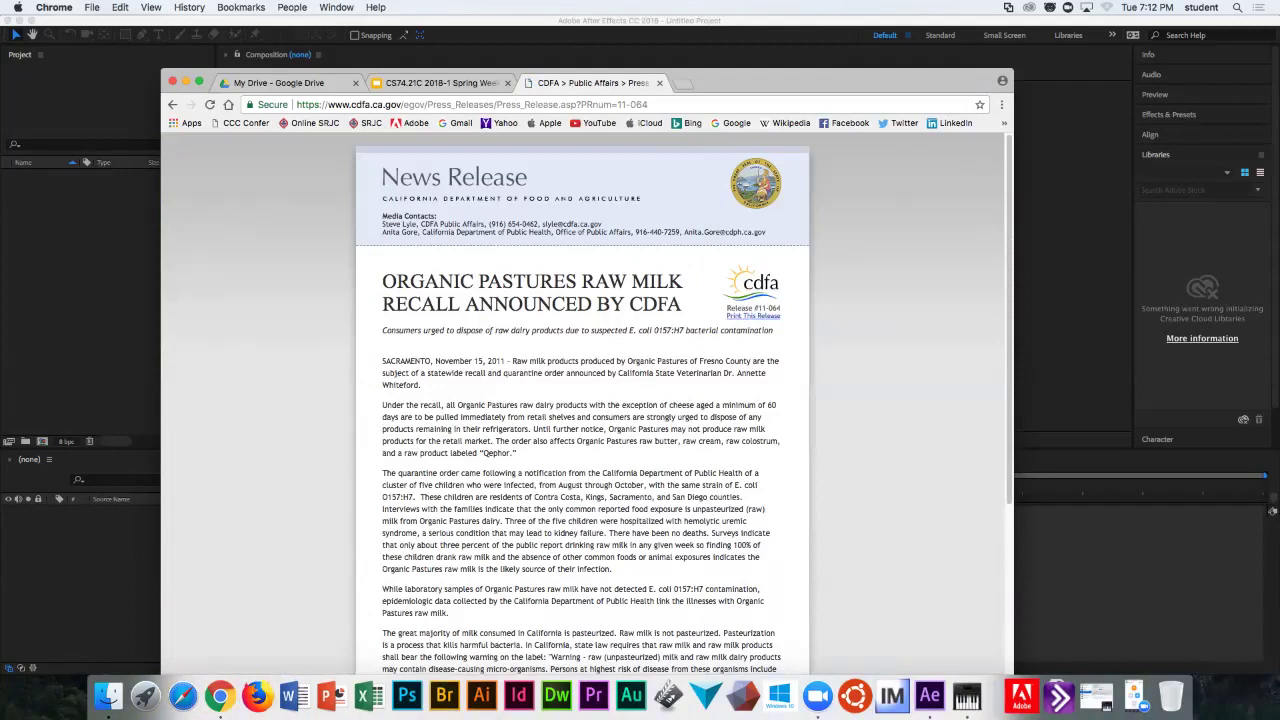
{"action": "left_click", "coordinate": [470, 104]}
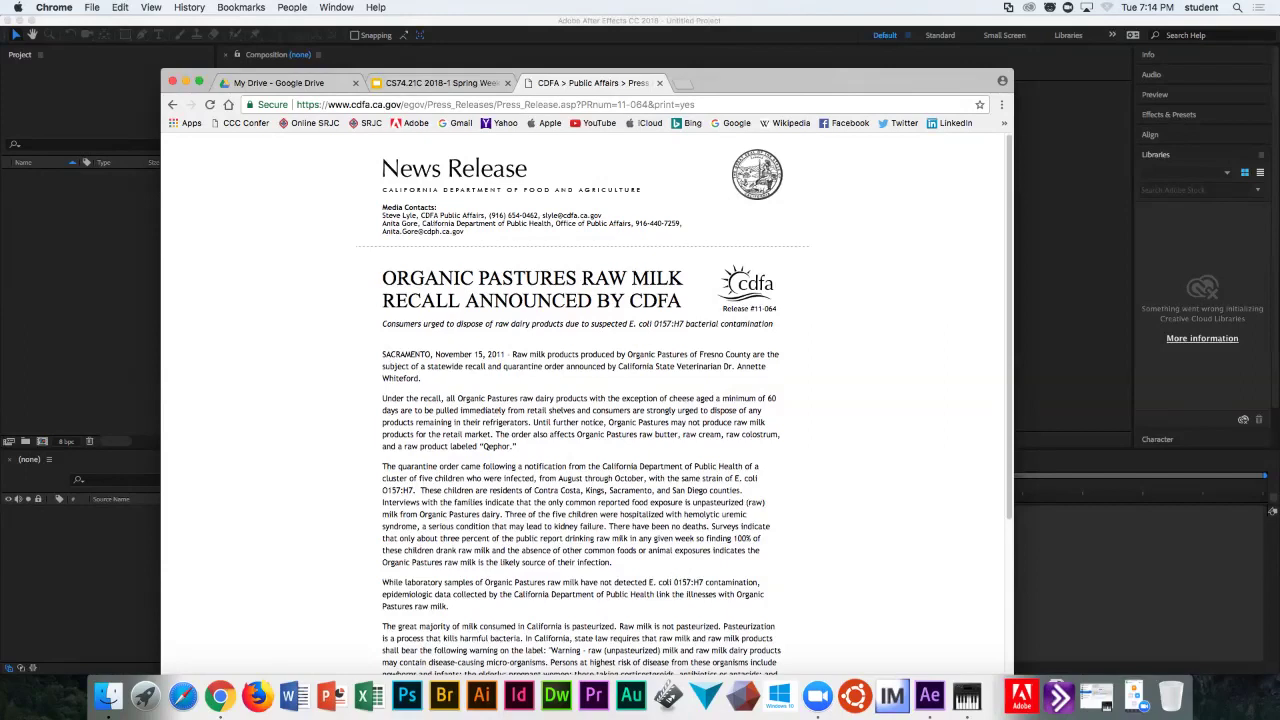
- Select the release's web address and switch back to the Week 11 Google Slides tab
{"action": "key", "text": "super+l"}
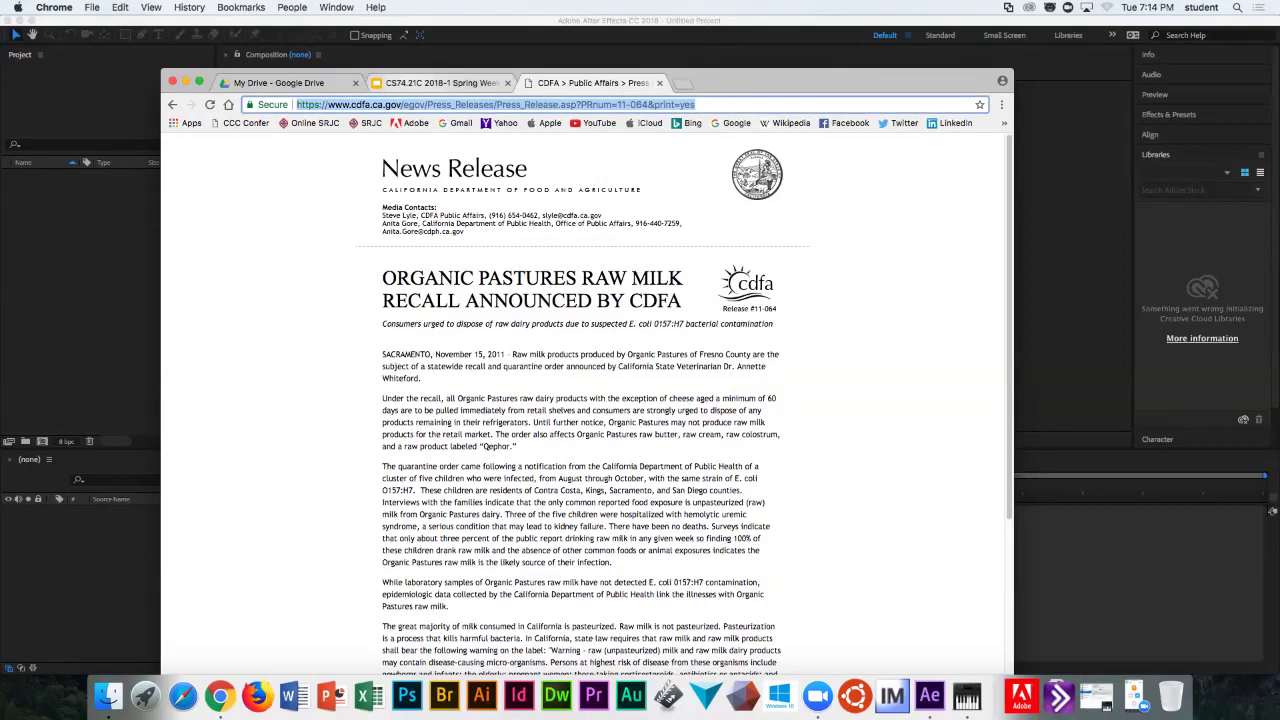
{"action": "key", "text": "ctrl+shift+Tab"}
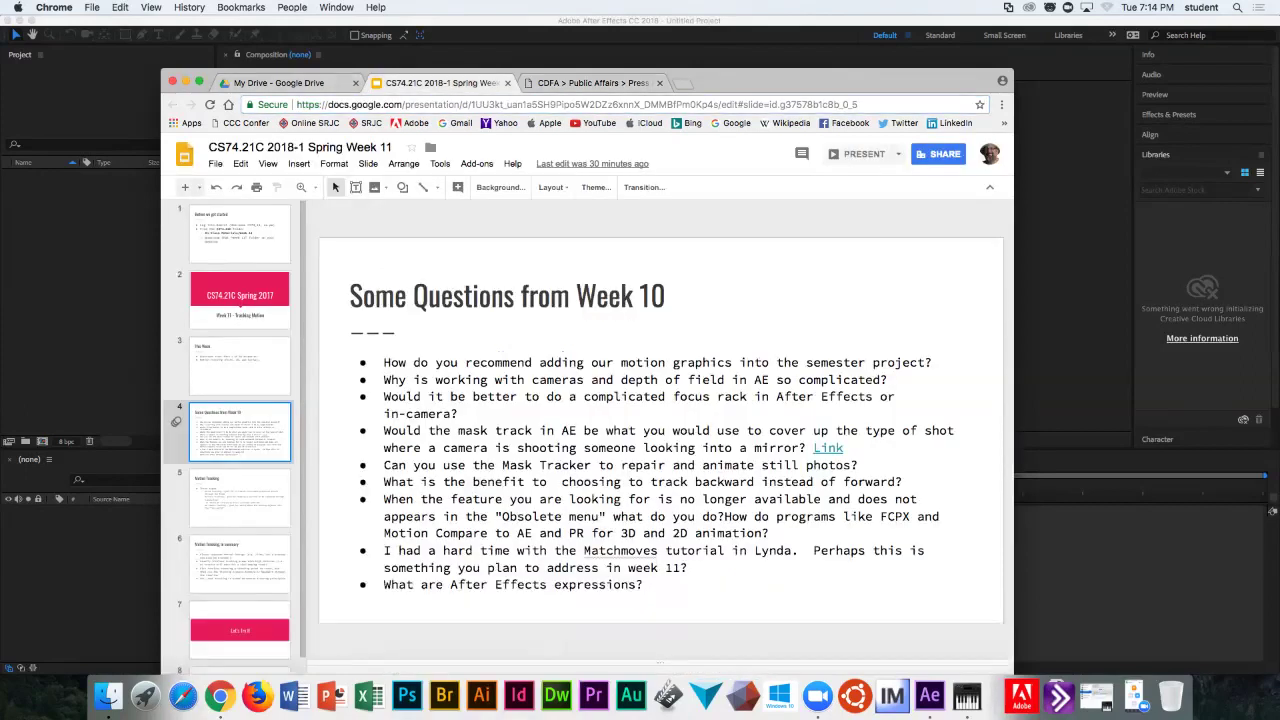
- Present the Week 11 deck full screen from slide 4, 'Some Questions from Week 10'
{"action": "left_click", "coordinate": [862, 153]}
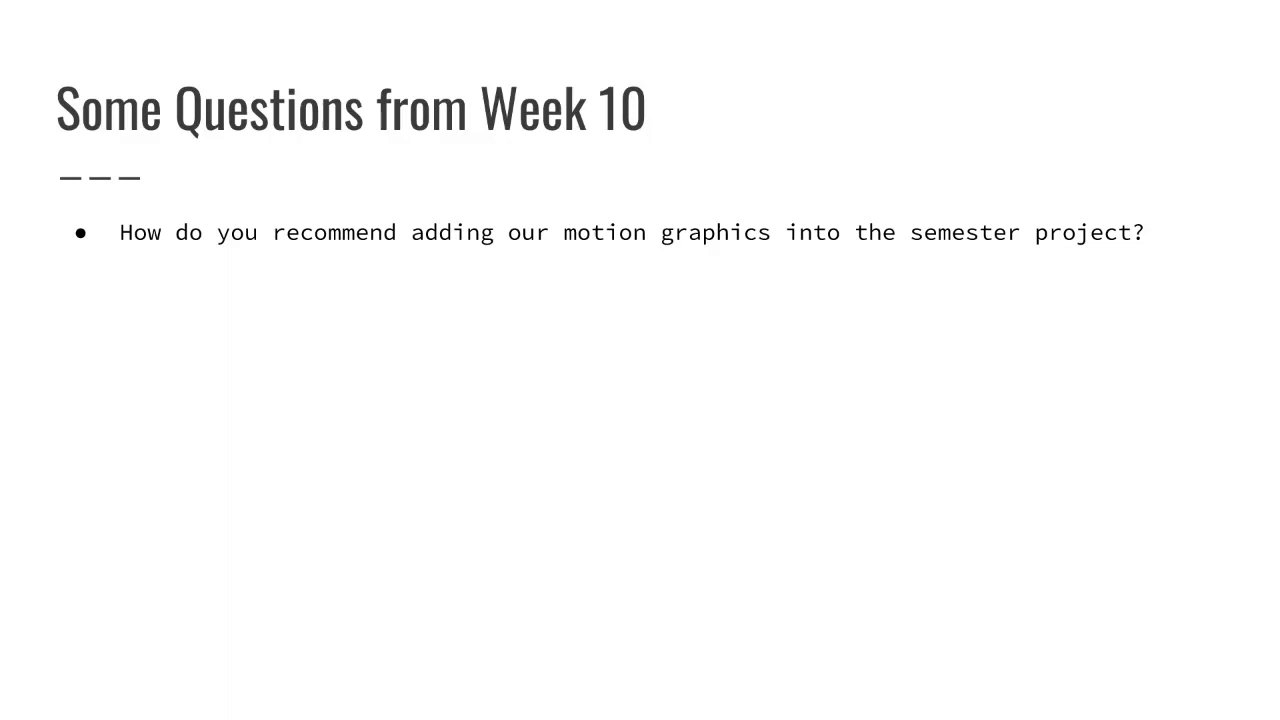
- Reveal the question 'Why is working with cameras and depth of field in AE so complicated?'
{"action": "key", "text": "Right"}
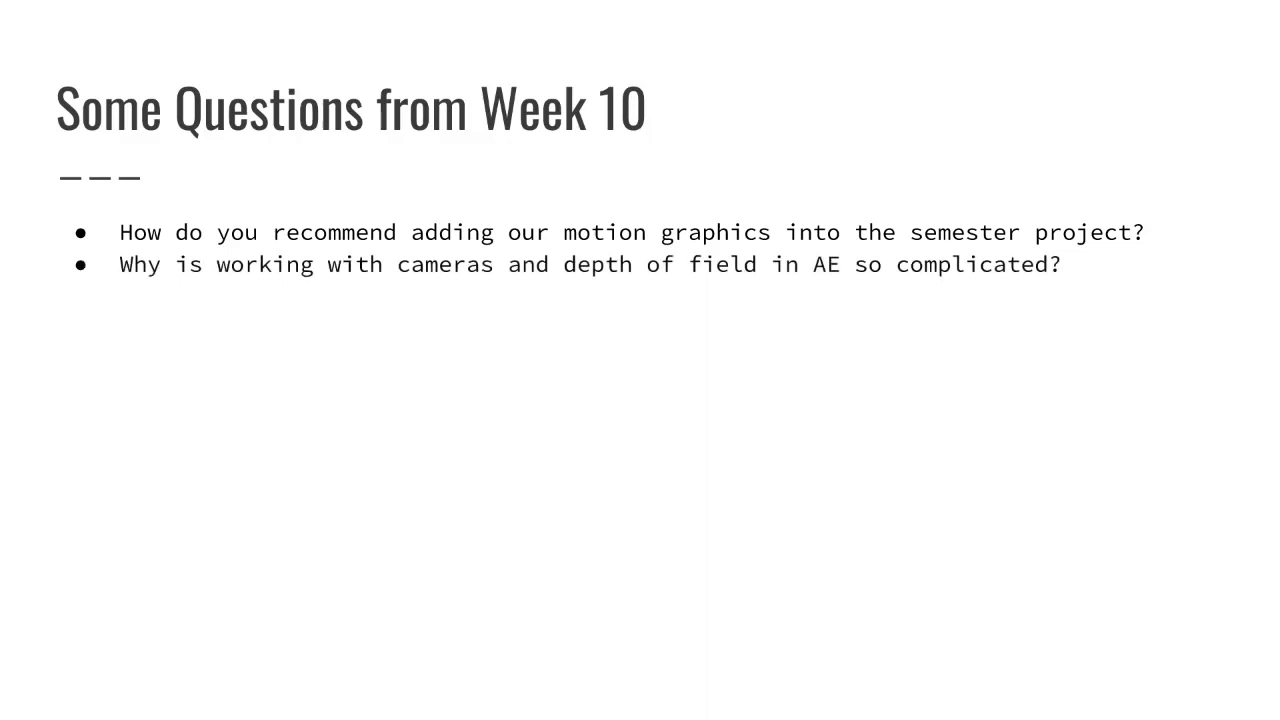
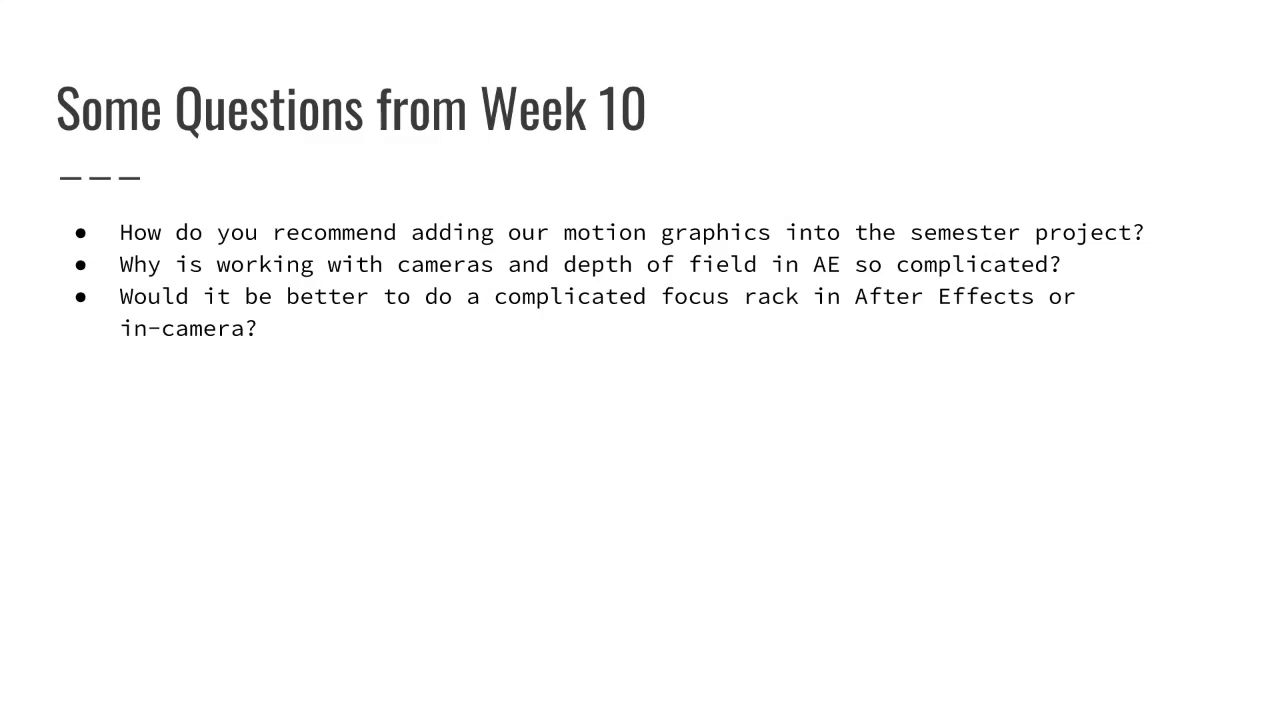
- Reveal the fourth question, on mask tracking, and open its linked video in a new tab
{"action": "key", "text": "Right"}
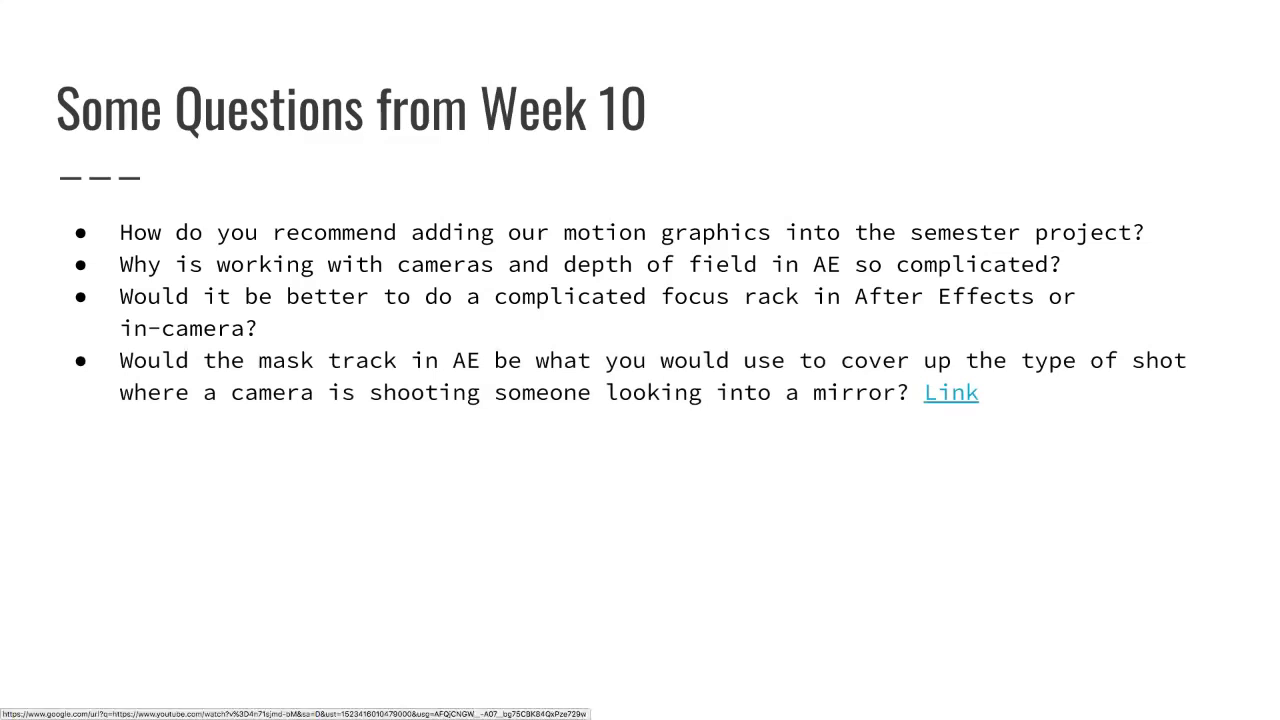
{"action": "left_click", "coordinate": [951, 392]}
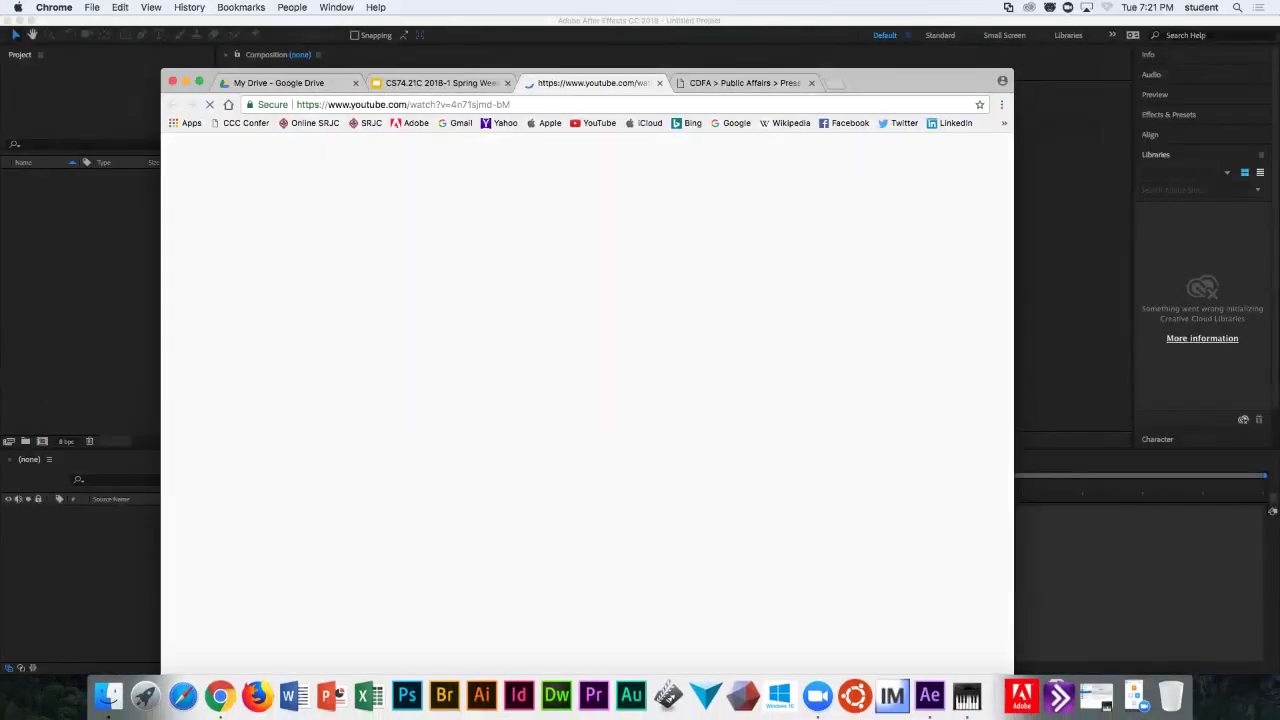
- Play the Black Swan VFX reel full screen
{"action": "left_click", "coordinate": [633, 413]}
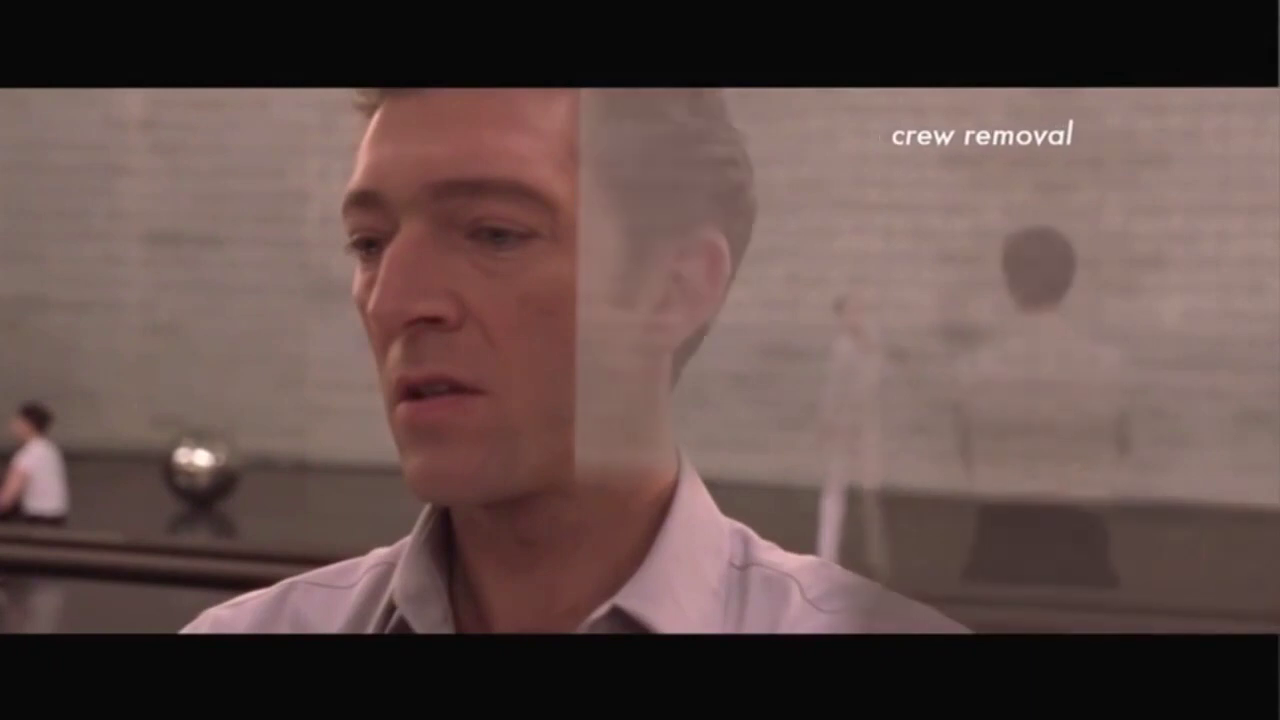
- Pause and resume the reel, stop at 2:09 on the skin rash shot, and exit full screen
{"action": "key", "text": "space"}
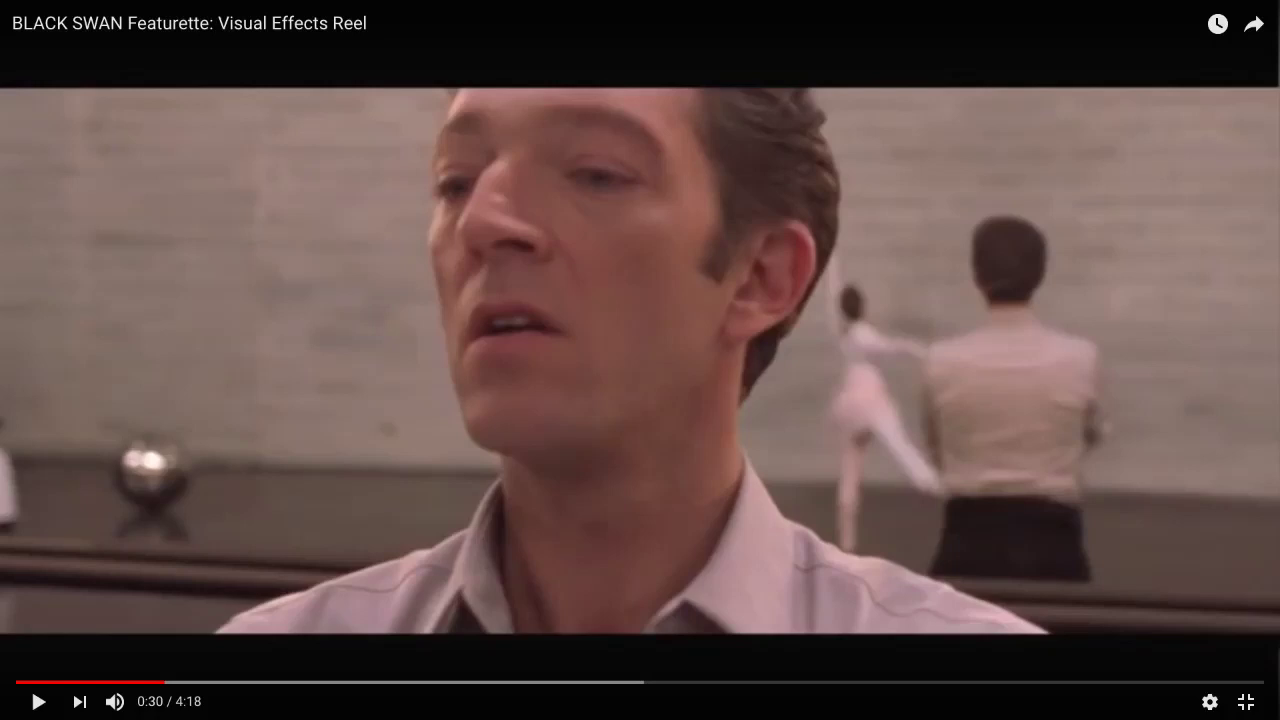
{"action": "key", "text": "space"}
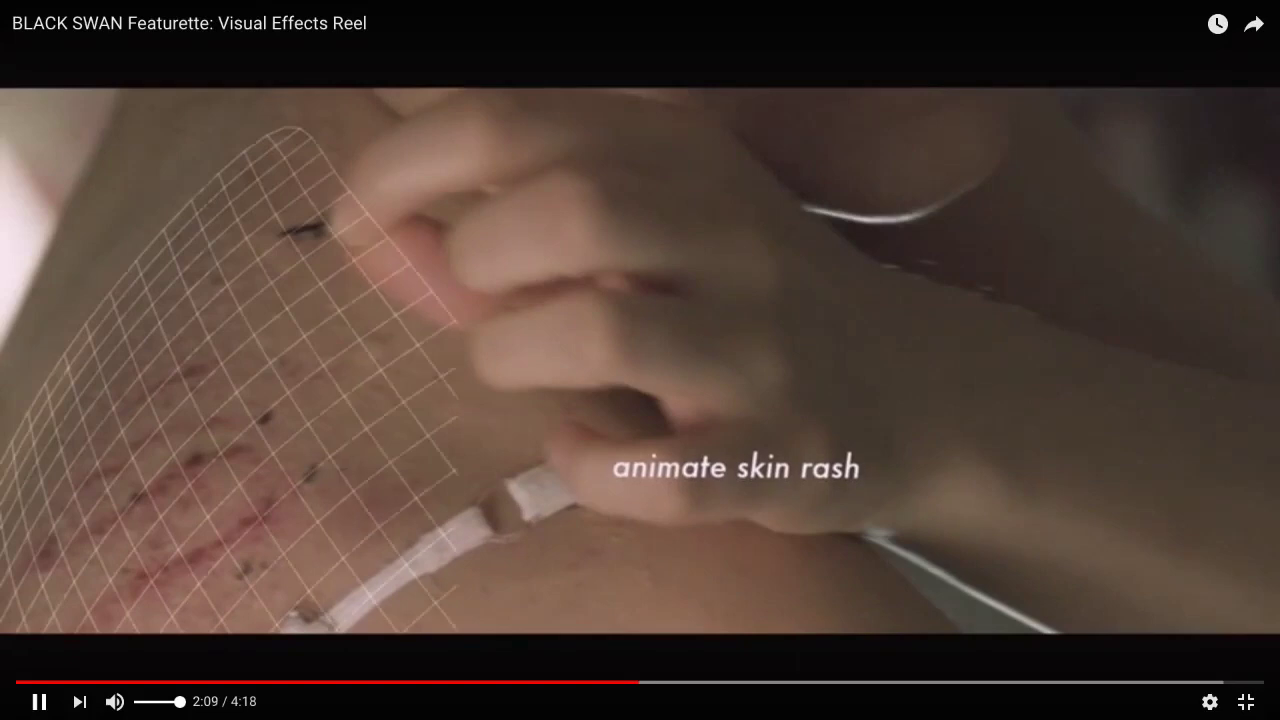
{"action": "key", "text": "space"}
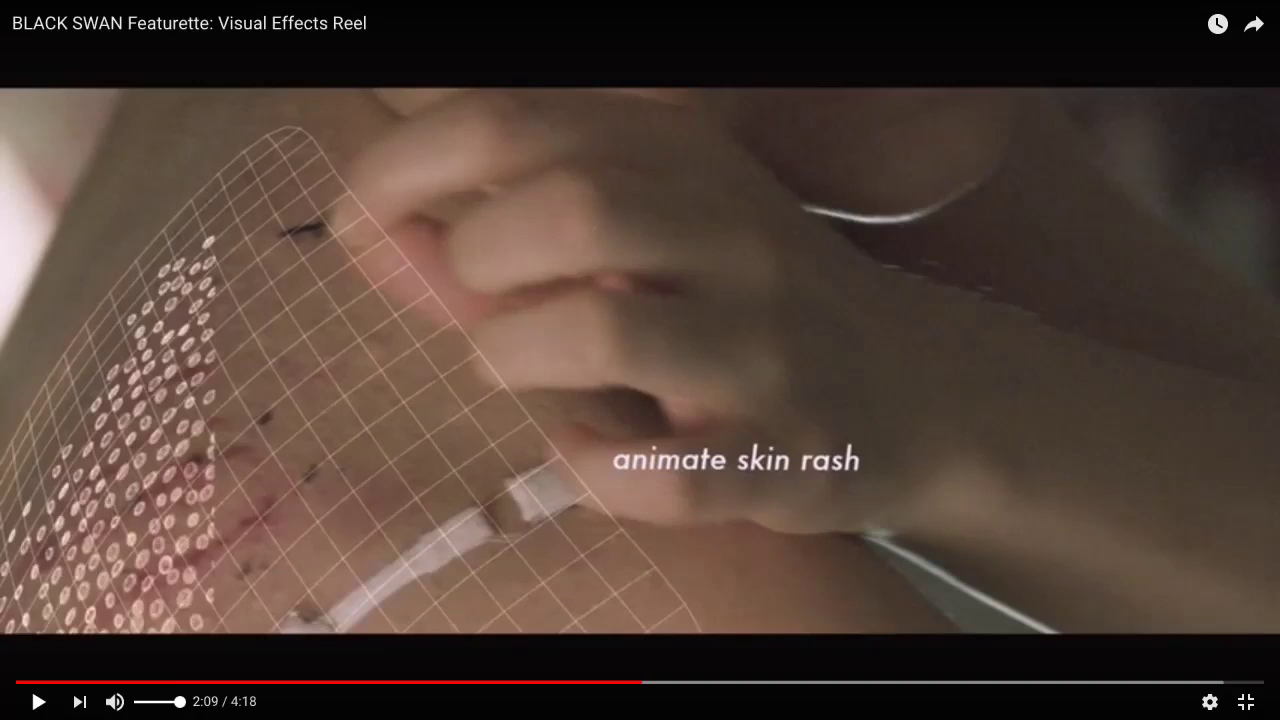
{"action": "key", "text": "Escape"}
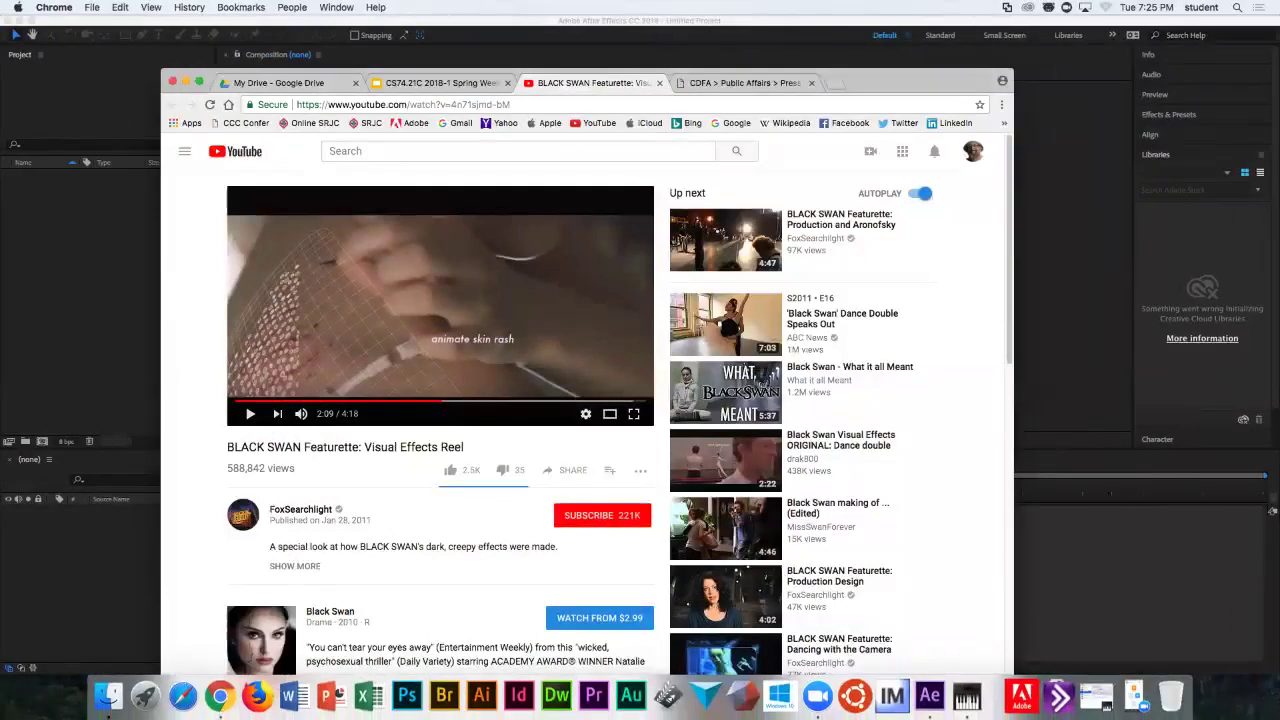
- Return to the CS74.21C Google Slides tab showing the Week 10 questions
{"action": "left_click", "coordinate": [440, 83]}
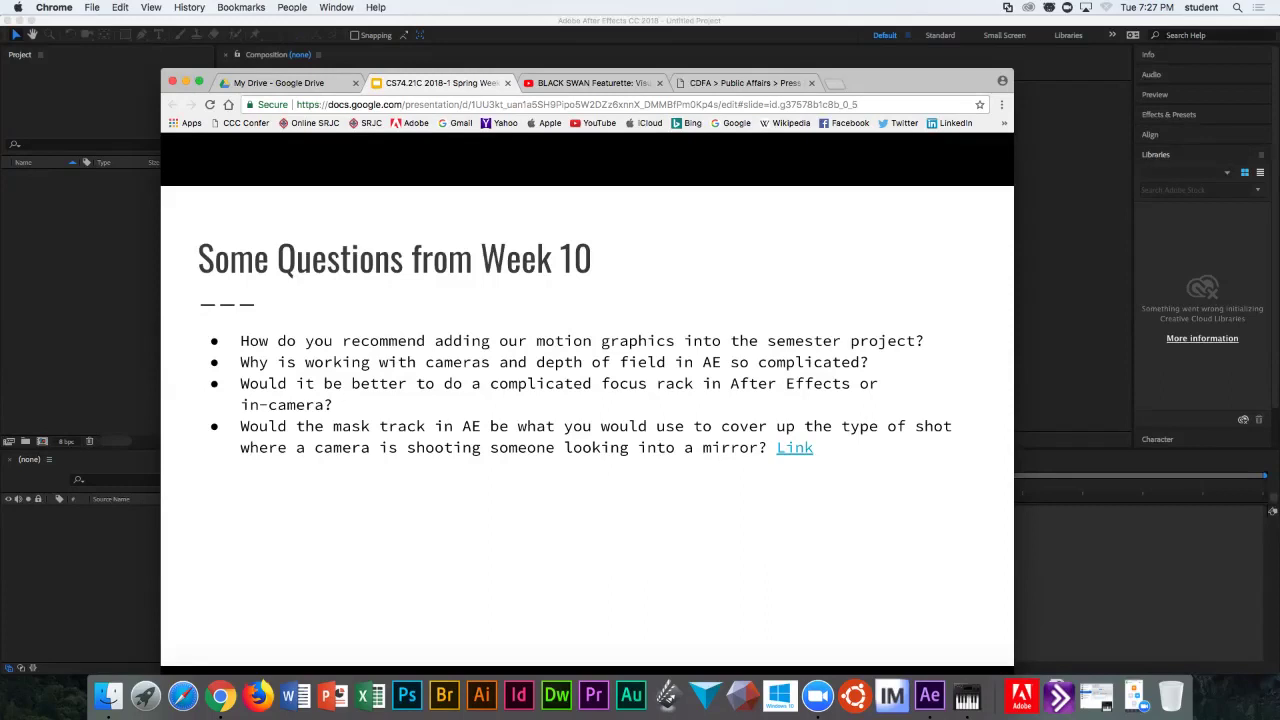
- Reveal the question about the Mask Tracker and still photos
{"action": "key", "text": "Right"}
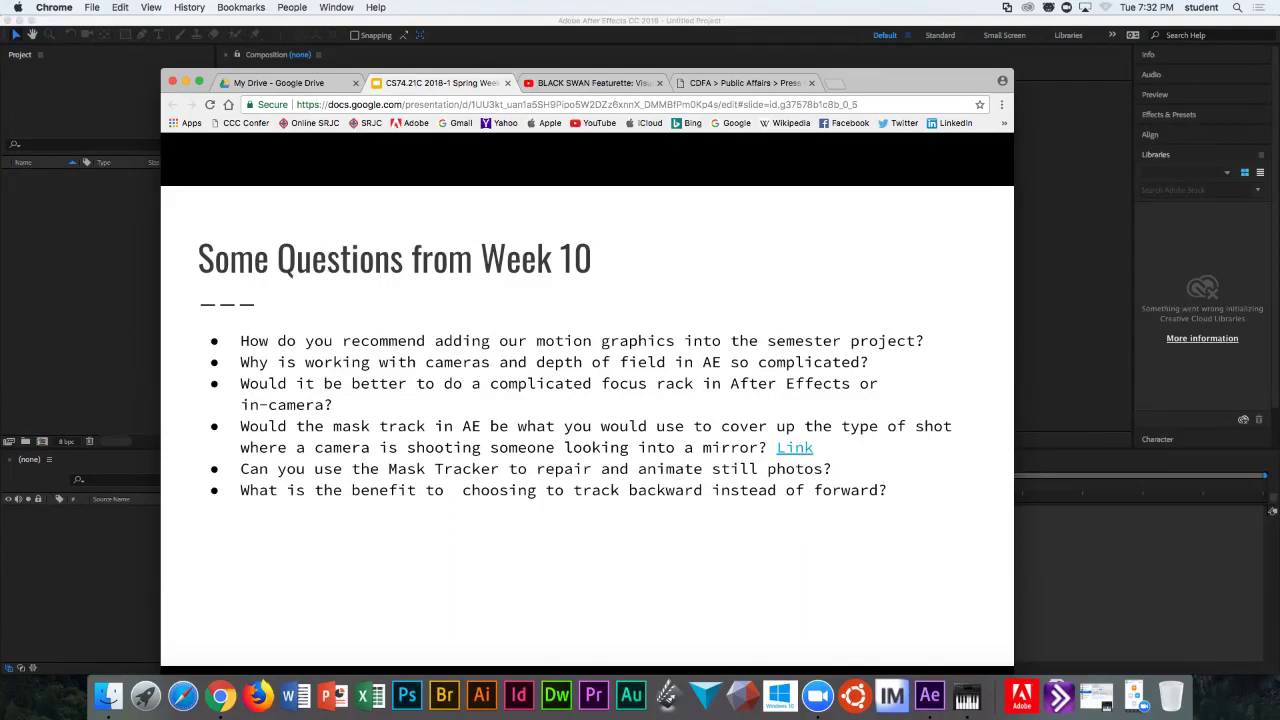
- Reveal the Obsolete-menu and FCPX/Motion question, then switch to After Effects
{"action": "key", "text": "Right"}
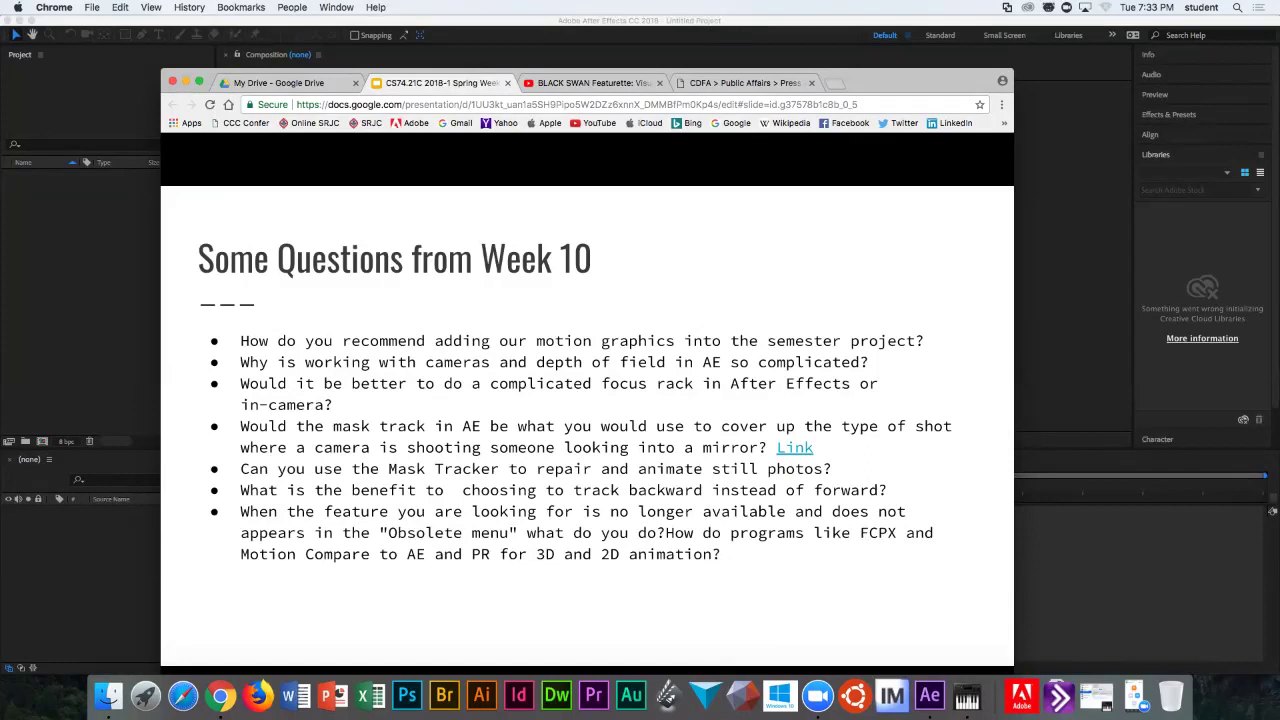
{"action": "key", "text": "super+Tab"}
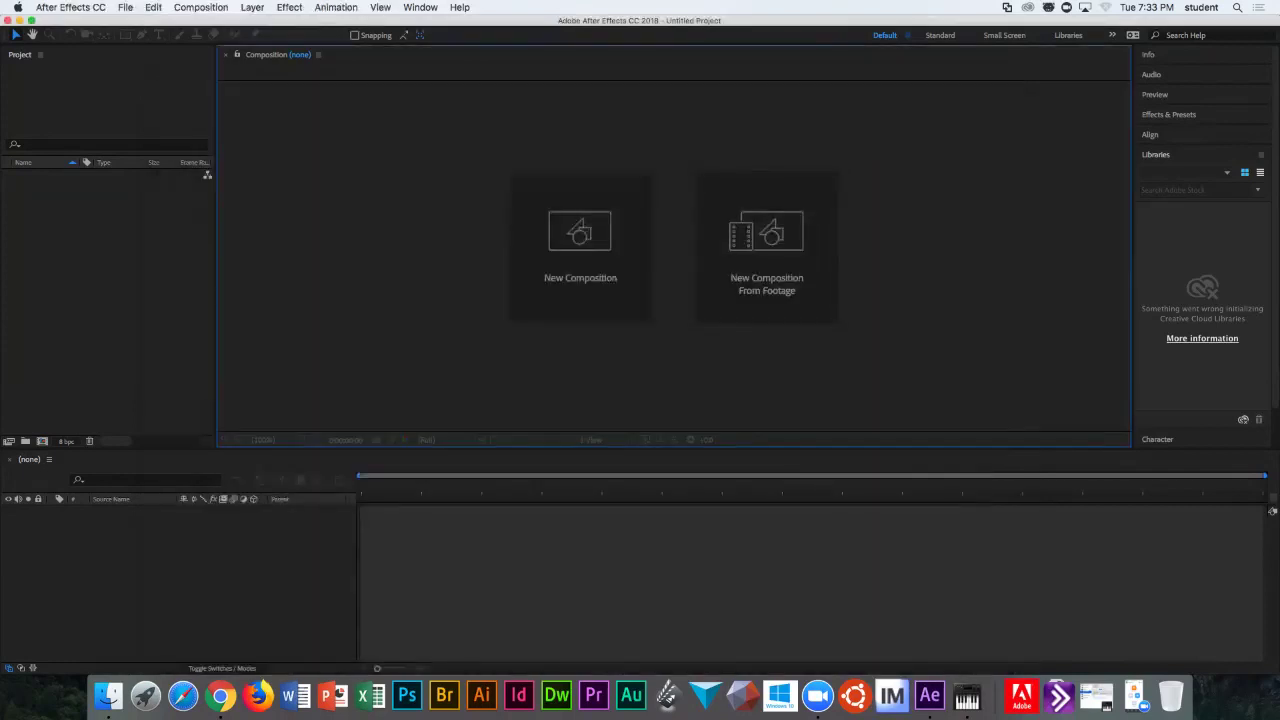
- Create a new composition, Comp 1, with its default settings
{"action": "left_click", "coordinate": [252, 7]}
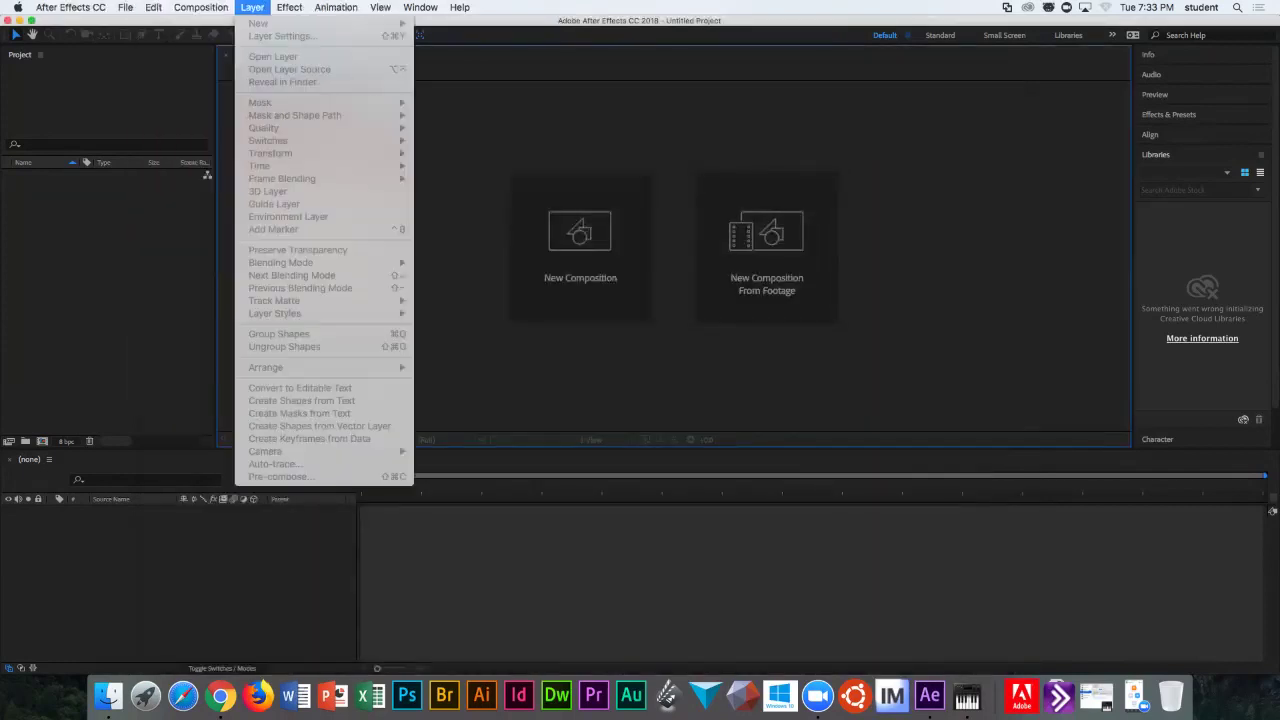
{"action": "key", "text": "Escape"}
{"action": "left_click", "coordinate": [107, 300]}
{"action": "left_click", "coordinate": [42, 441]}
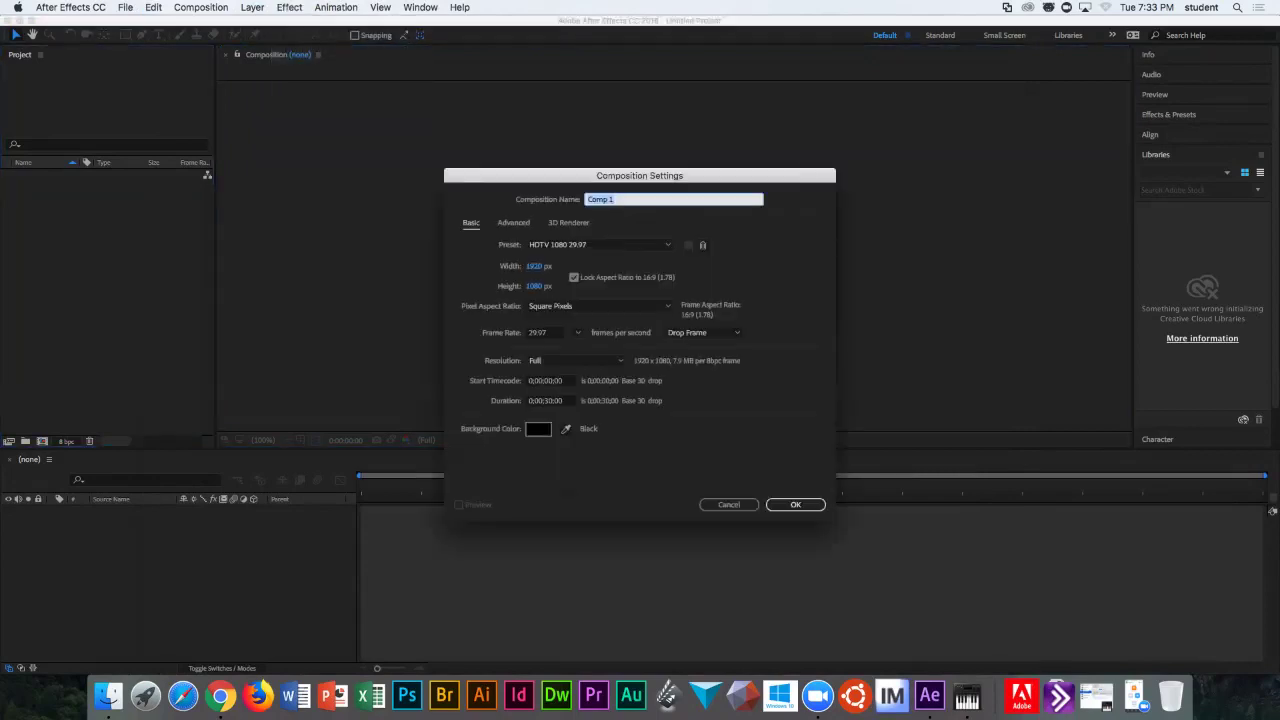
{"action": "key", "text": "Return"}
- Add a full-frame Dark Gray Solid 1 layer to Comp 1
{"action": "left_click", "coordinate": [289, 7]}
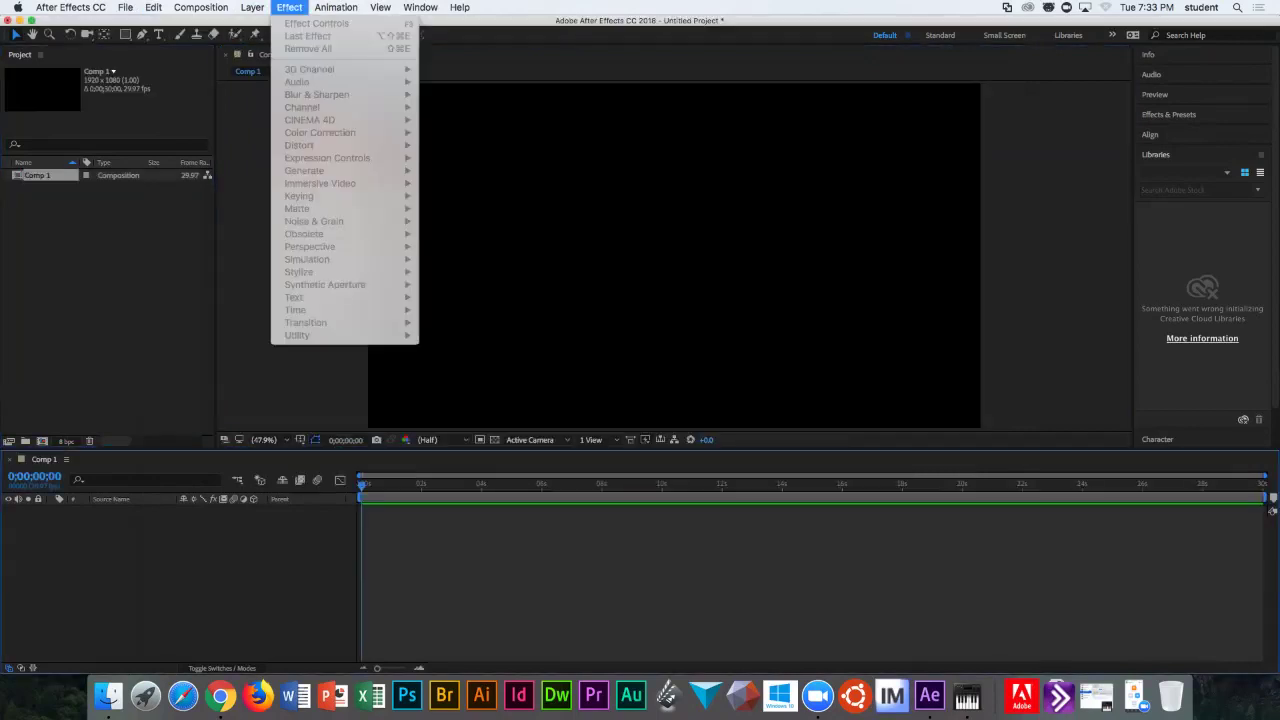
{"action": "key", "text": "Escape"}
{"action": "left_click", "coordinate": [252, 7]}
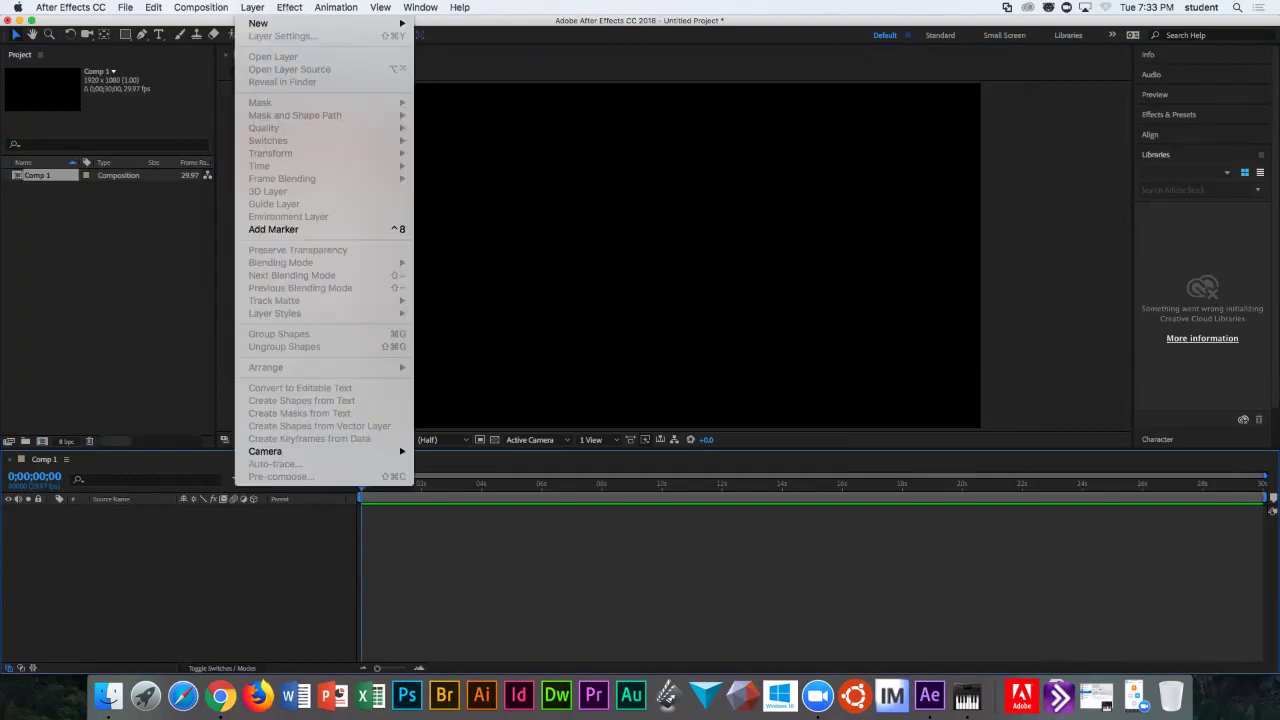
{"action": "mouse_move", "coordinate": [258, 23]}
{"action": "left_click", "coordinate": [442, 39]}
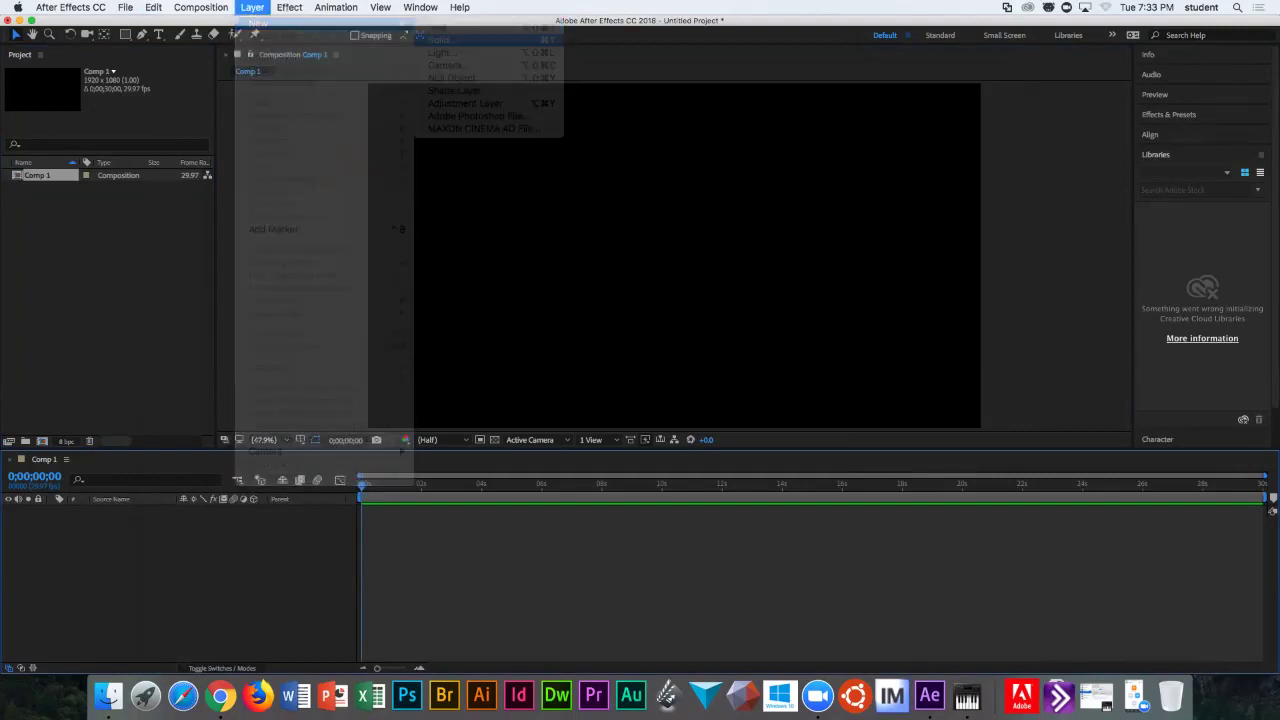
{"action": "key", "text": "Return"}
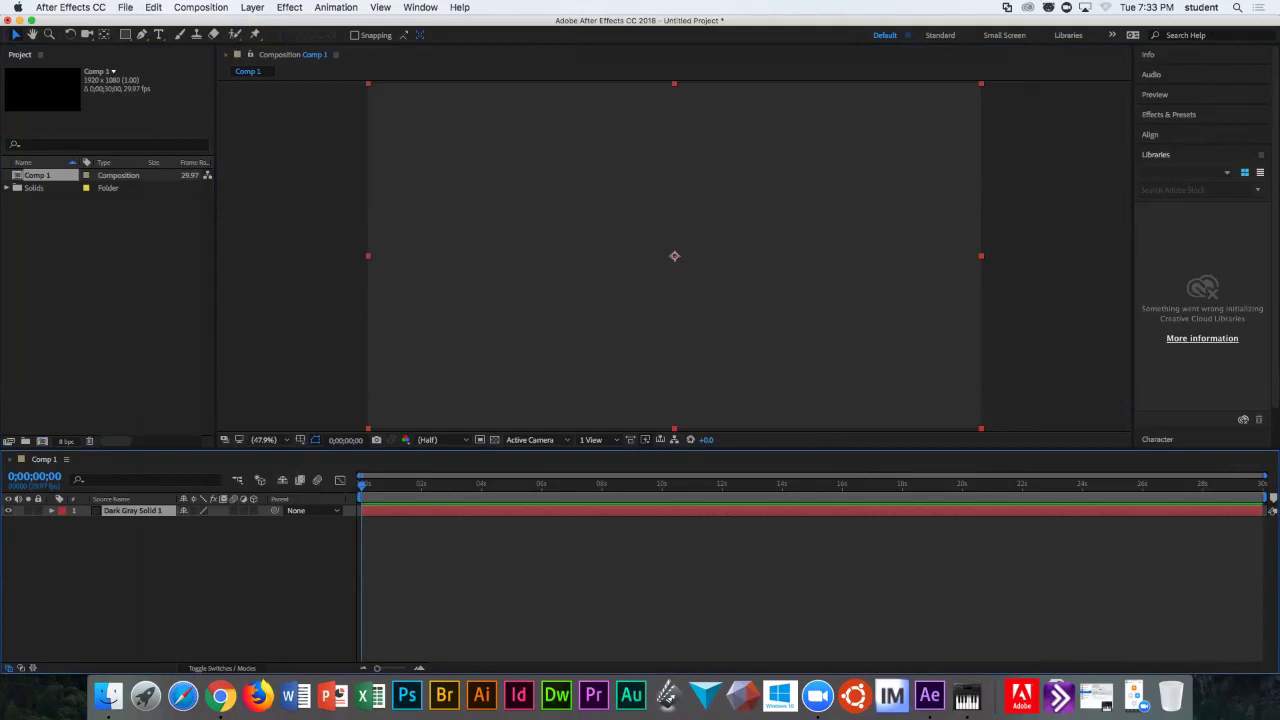
- Browse the Stylize and Blur & Sharpen effect lists, pointing out Gaussian Blur
{"action": "left_click", "coordinate": [289, 7]}
{"action": "mouse_move", "coordinate": [320, 233]}
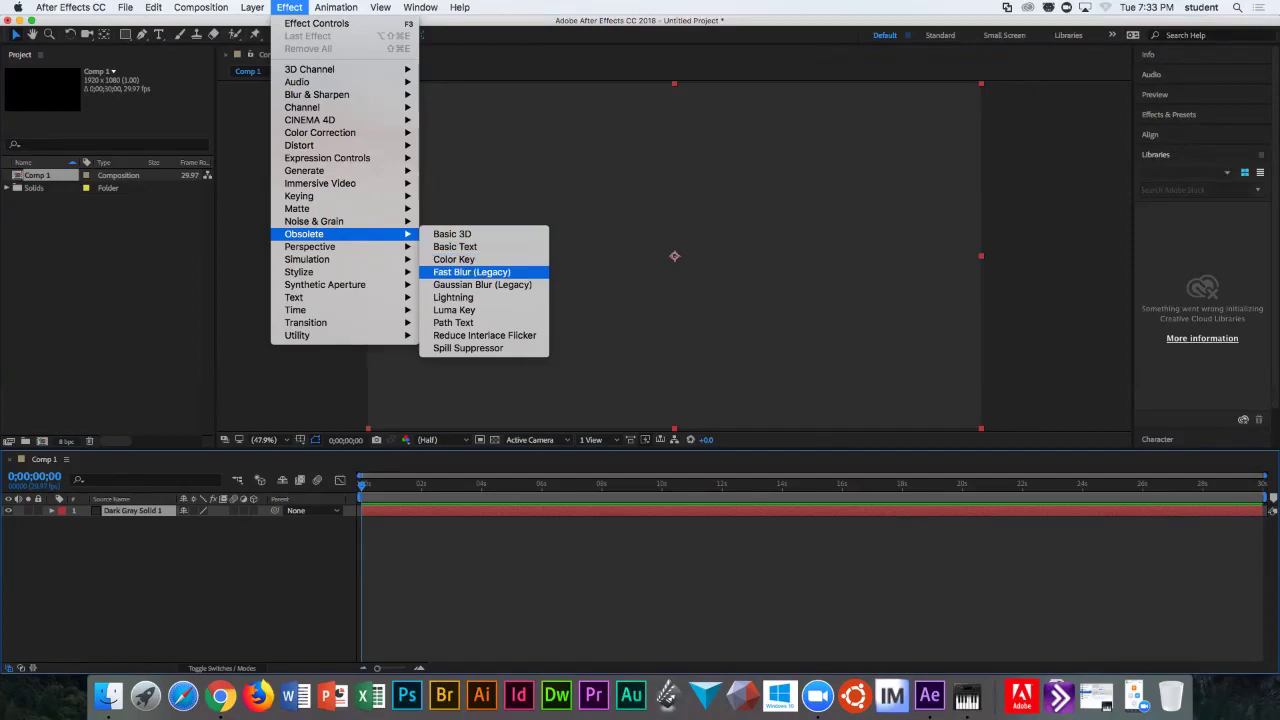
{"action": "mouse_move", "coordinate": [316, 94]}
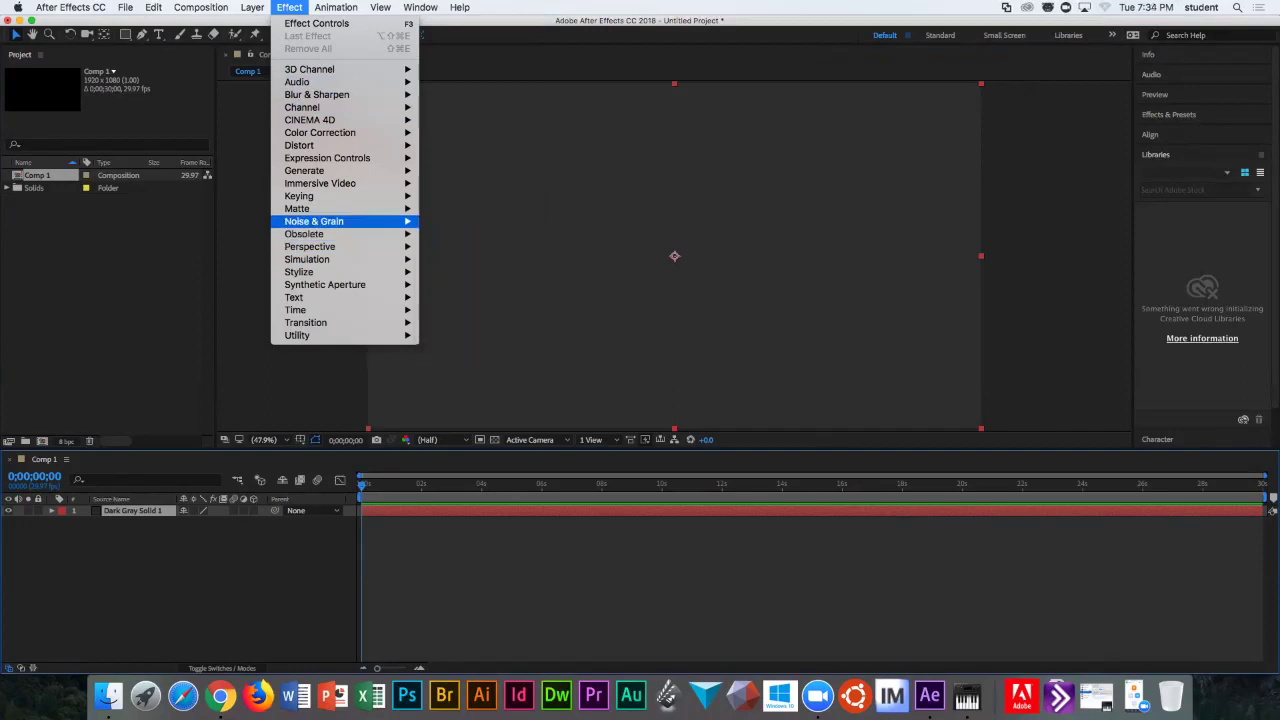
{"action": "mouse_move", "coordinate": [320, 132]}
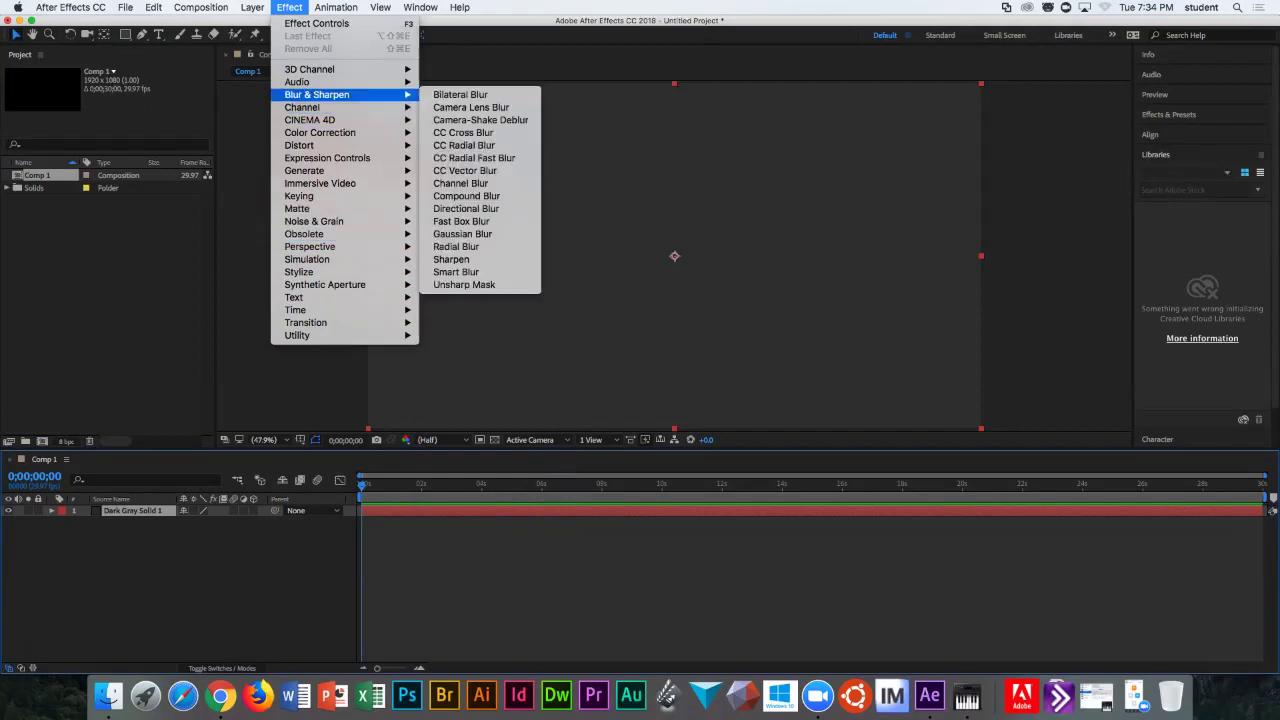
{"action": "key", "text": "Down"}
{"action": "key", "text": "Down"}
{"action": "key", "text": "Down"}
{"action": "key", "text": "Down"}
{"action": "key", "text": "Down"}
{"action": "key", "text": "Down"}
{"action": "key", "text": "Down"}
{"action": "key", "text": "Down"}
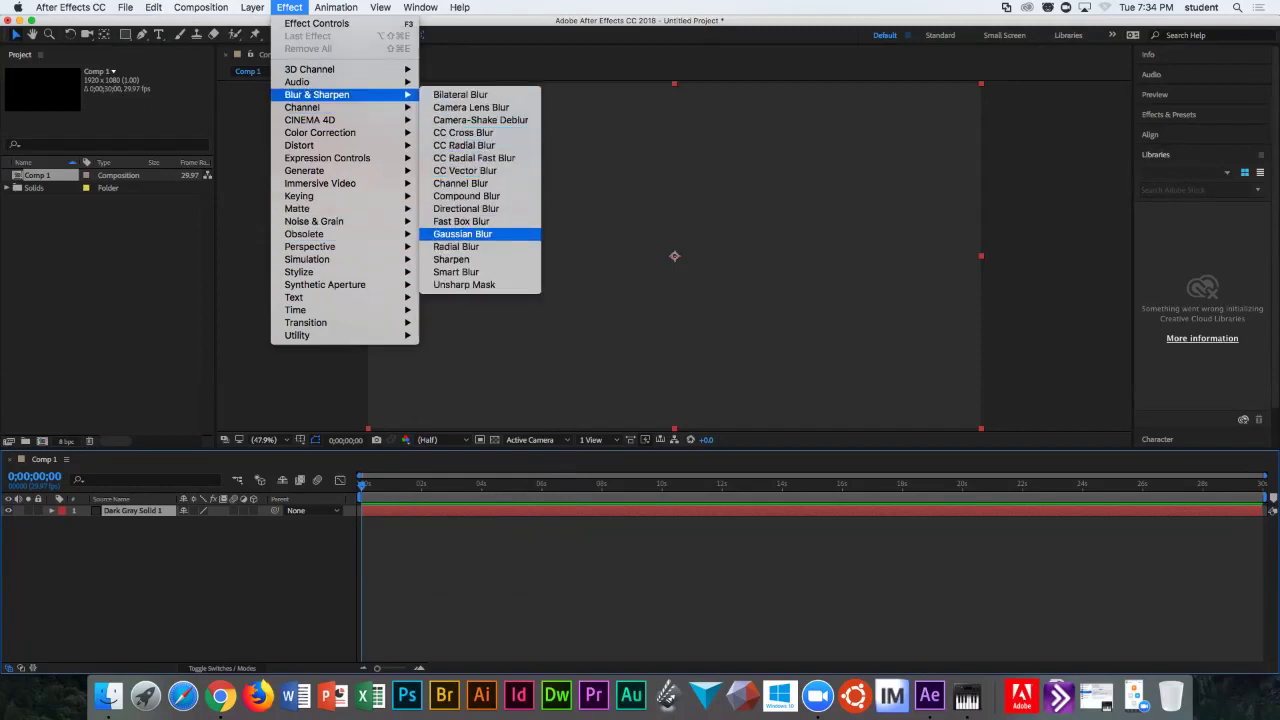
{"action": "key", "text": "Left"}
{"action": "key", "text": "Down"}
{"action": "key", "text": "Down"}
{"action": "key", "text": "Down"}
{"action": "key", "text": "Down"}
{"action": "key", "text": "Down"}
{"action": "key", "text": "Down"}
{"action": "key", "text": "Down"}
{"action": "key", "text": "Down"}
{"action": "key", "text": "Down"}
{"action": "key", "text": "Down"}
{"action": "key", "text": "Down"}
{"action": "key", "text": "Down"}
{"action": "key", "text": "Down"}
{"action": "key", "text": "Up"}
{"action": "key", "text": "Up"}
{"action": "key", "text": "Up"}
{"action": "key", "text": "Up"}
{"action": "key", "text": "Up"}
{"action": "key", "text": "Up"}
{"action": "key", "text": "Up"}
{"action": "key", "text": "Up"}
{"action": "key", "text": "Up"}
{"action": "key", "text": "Up"}
{"action": "key", "text": "Up"}
{"action": "key", "text": "Up"}
{"action": "key", "text": "Up"}
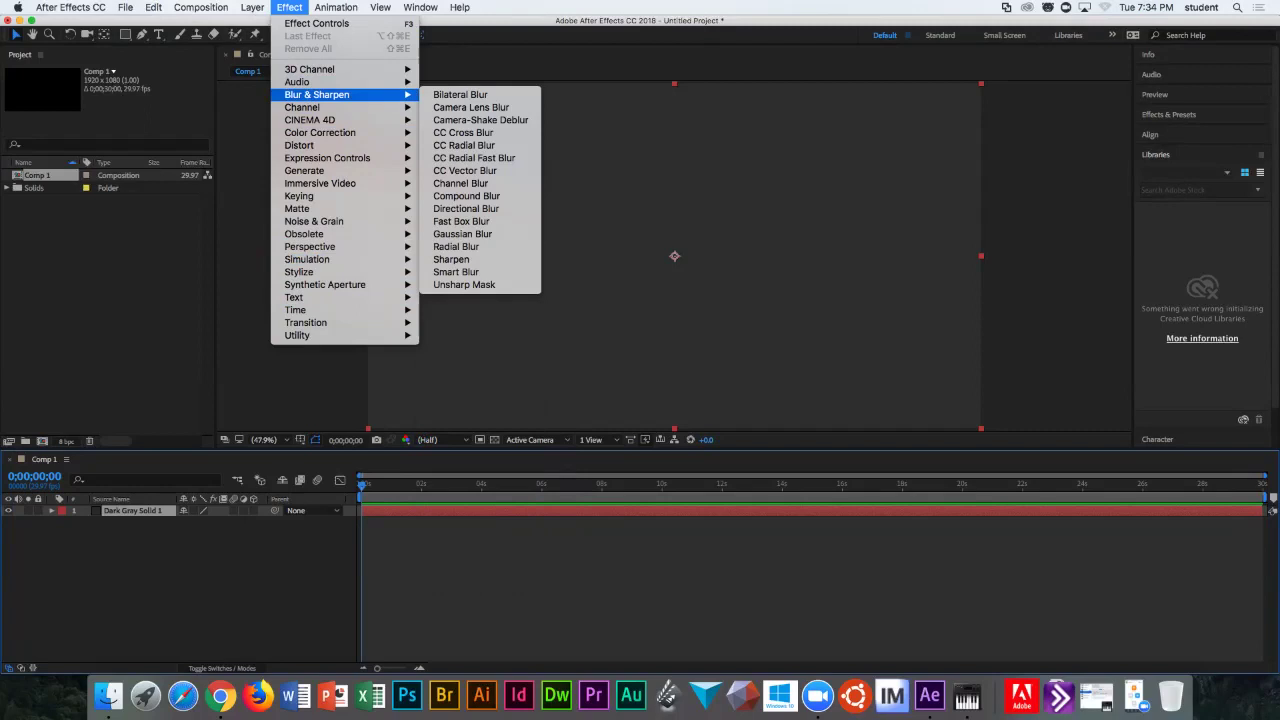
{"action": "key", "text": "Up"}
{"action": "key", "text": "Up"}
{"action": "key", "text": "Up"}
{"action": "key", "text": "Up"}
{"action": "key", "text": "Up"}
- Look through the Obsolete effects, including Gaussian Blur (Legacy), then close the Effect menu
{"action": "key", "text": "Left"}
{"action": "key", "text": "Down"}
{"action": "key", "text": "Down"}
{"action": "key", "text": "Down"}
{"action": "key", "text": "Down"}
{"action": "key", "text": "Down"}
{"action": "key", "text": "Down"}
{"action": "key", "text": "Down"}
{"action": "key", "text": "Down"}
{"action": "key", "text": "Down"}
{"action": "key", "text": "Down"}
{"action": "key", "text": "Down"}
{"action": "key", "text": "Down"}
{"action": "key", "text": "Down"}
{"action": "key", "text": "Down"}
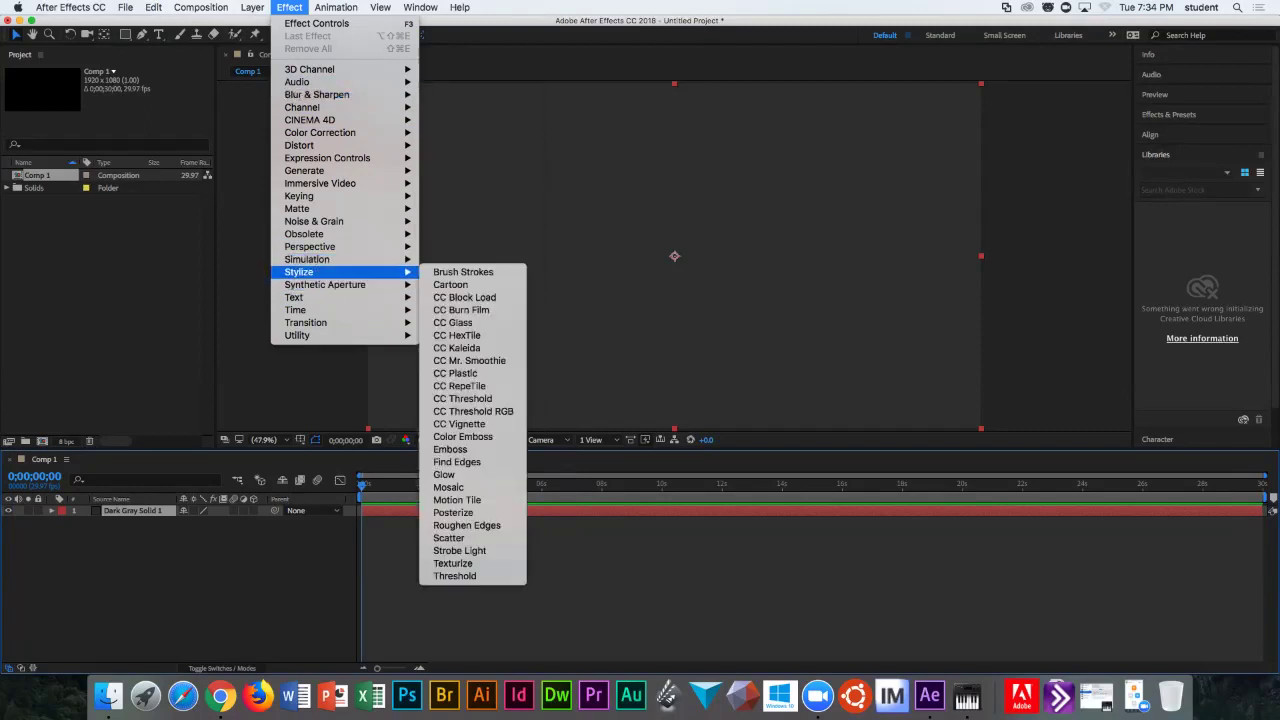
{"action": "key", "text": "Up"}
{"action": "key", "text": "Up"}
{"action": "key", "text": "Up"}
{"action": "key", "text": "Right"}
{"action": "key", "text": "Down"}
{"action": "key", "text": "Down"}
{"action": "key", "text": "Down"}
{"action": "key", "text": "Down"}
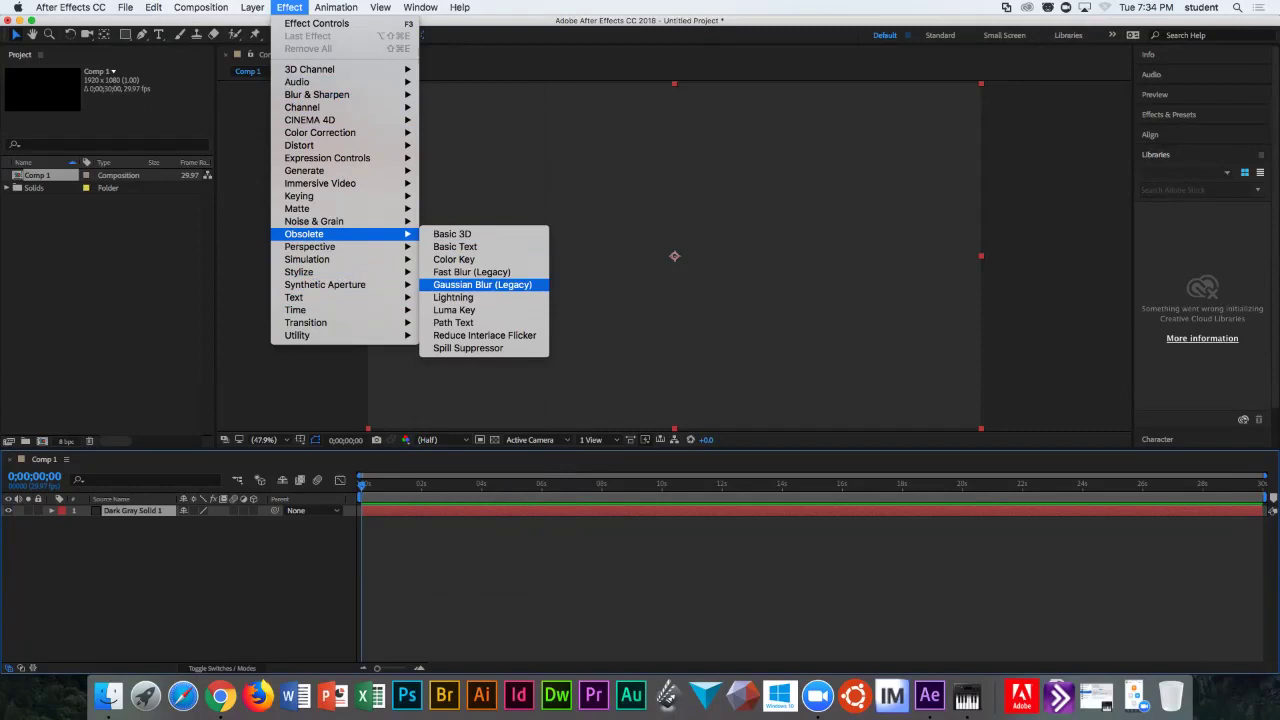
{"action": "key", "text": "Left"}
{"action": "key", "text": "Left"}
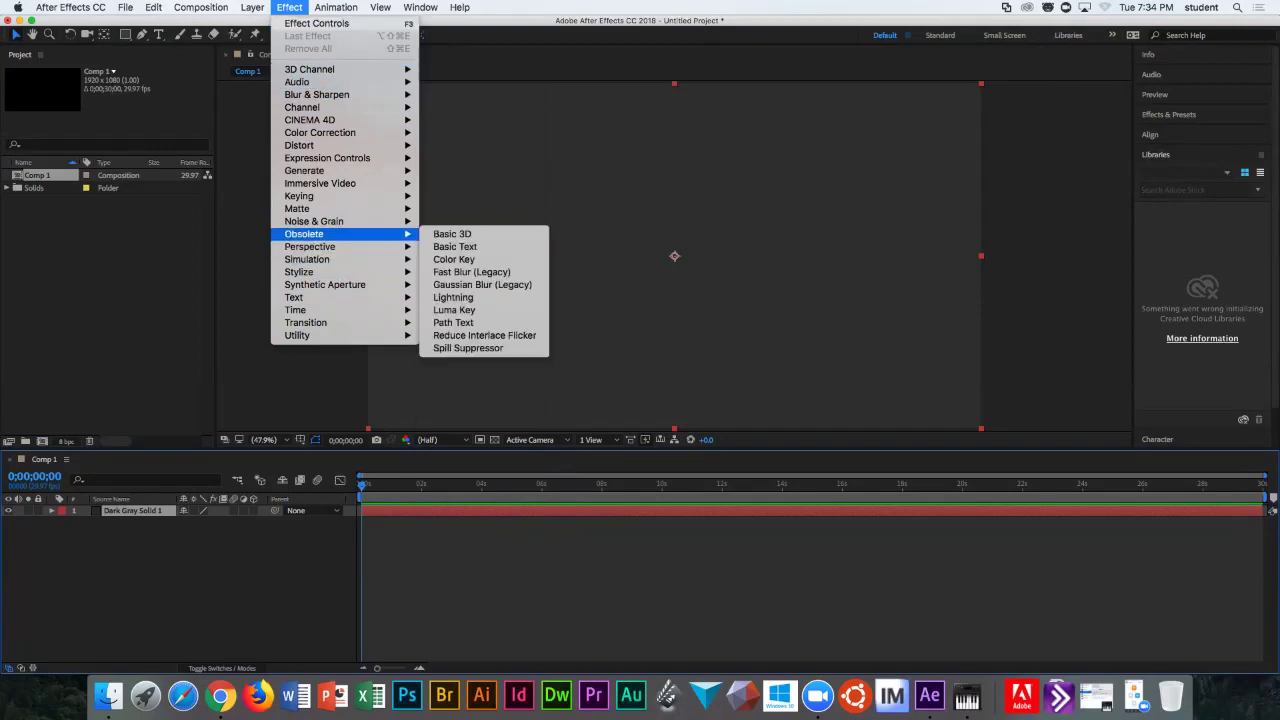
{"action": "key", "text": "Left"}
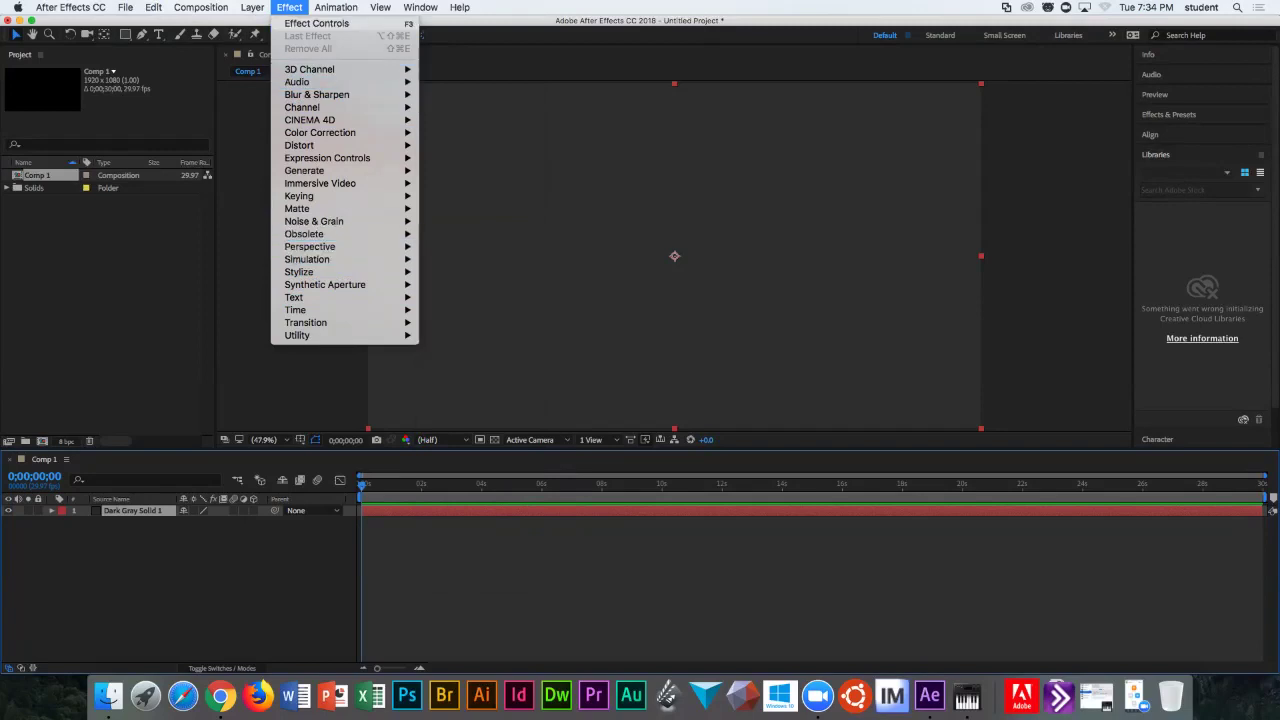
{"action": "key", "text": "Escape"}
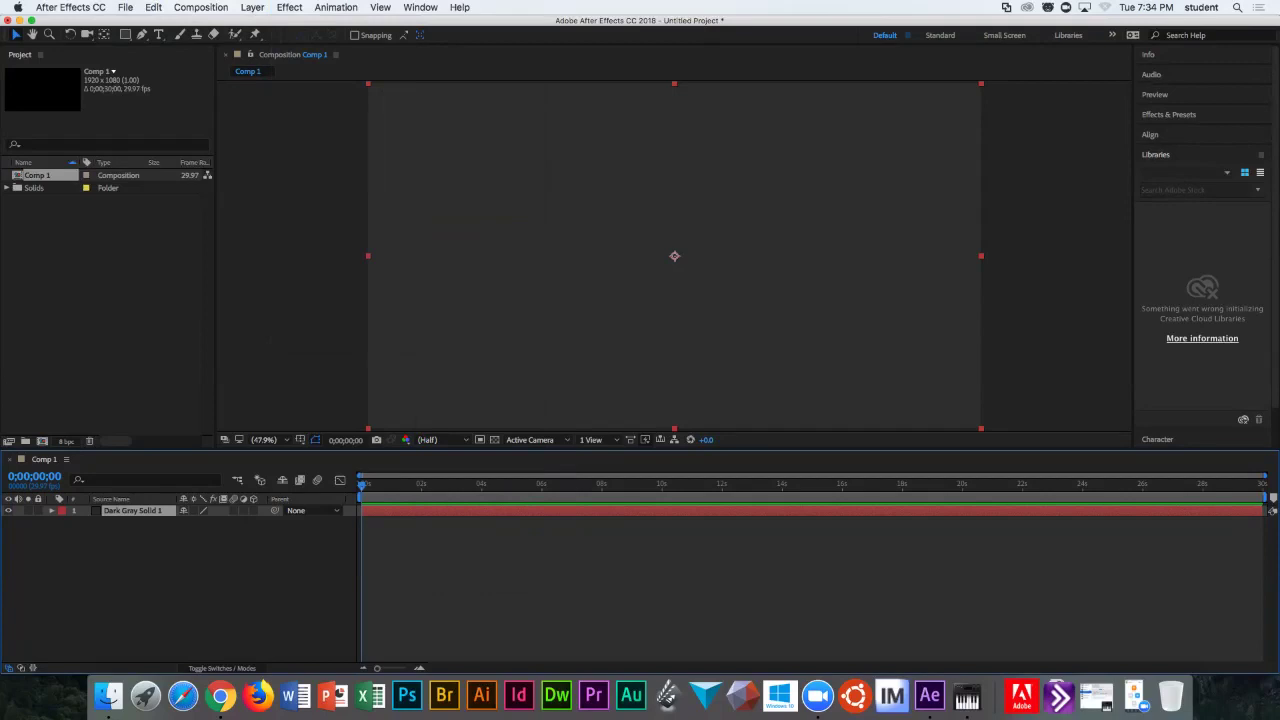
- Switch back to Chrome with the Week 10 questions presentation
{"action": "key", "text": "super+Tab"}
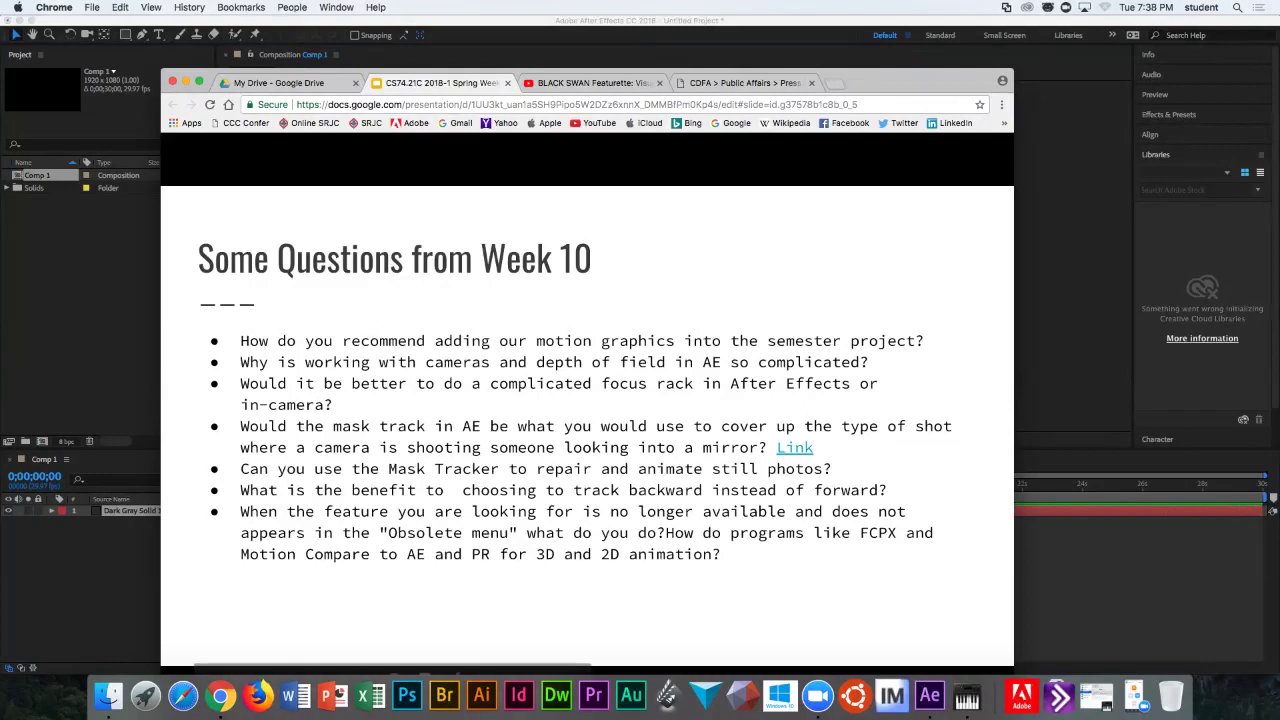
- Reveal the Matchmoves tutorial and After Effects expressions questions
{"action": "key", "text": "Right"}
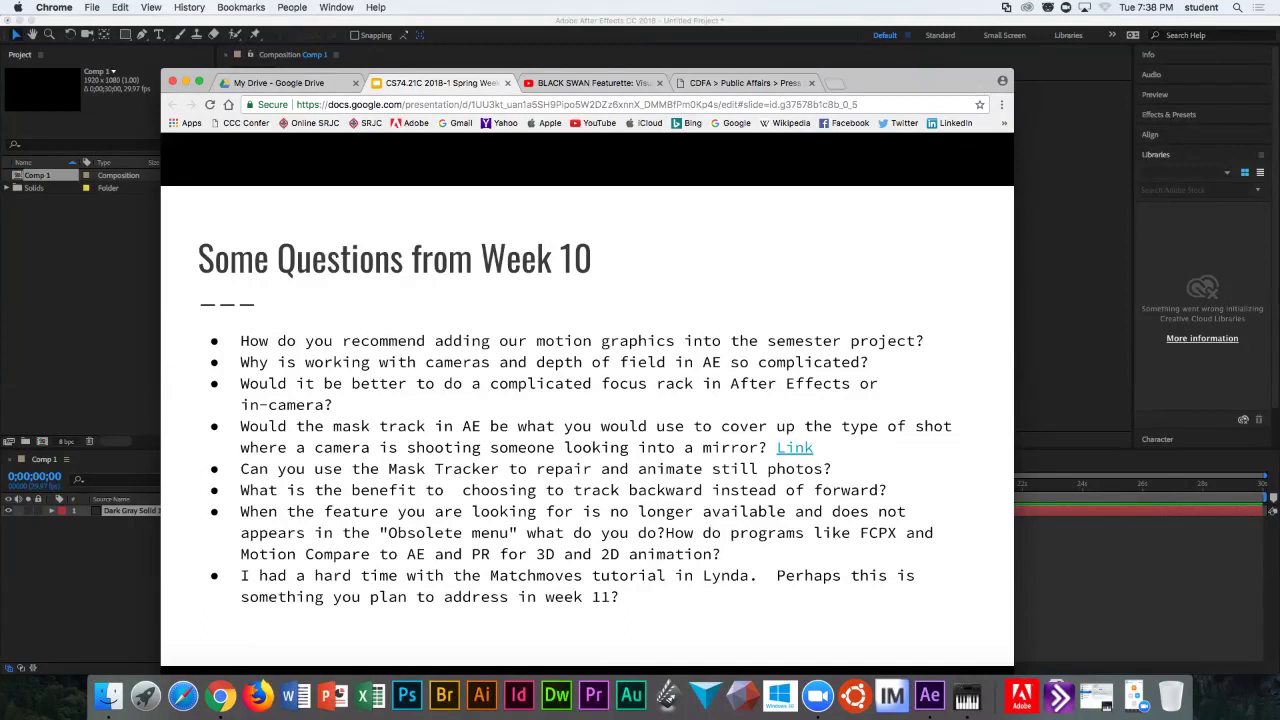
{"action": "key", "text": "Right"}
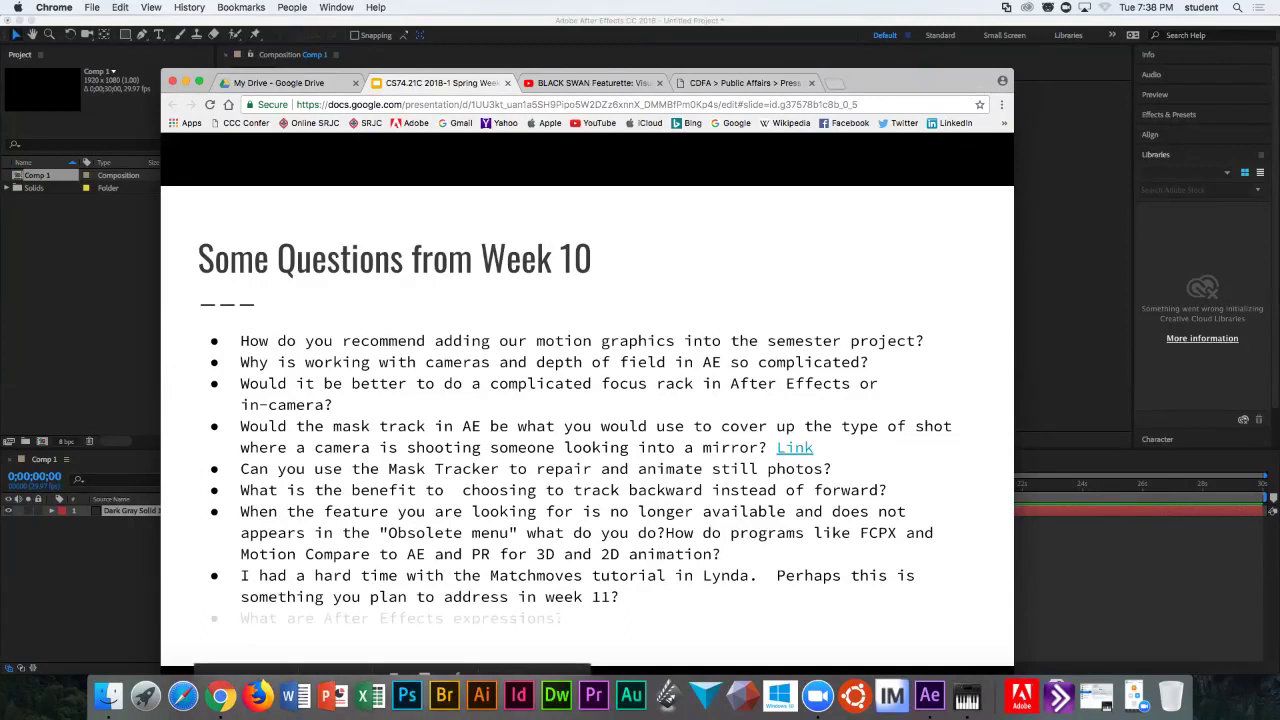
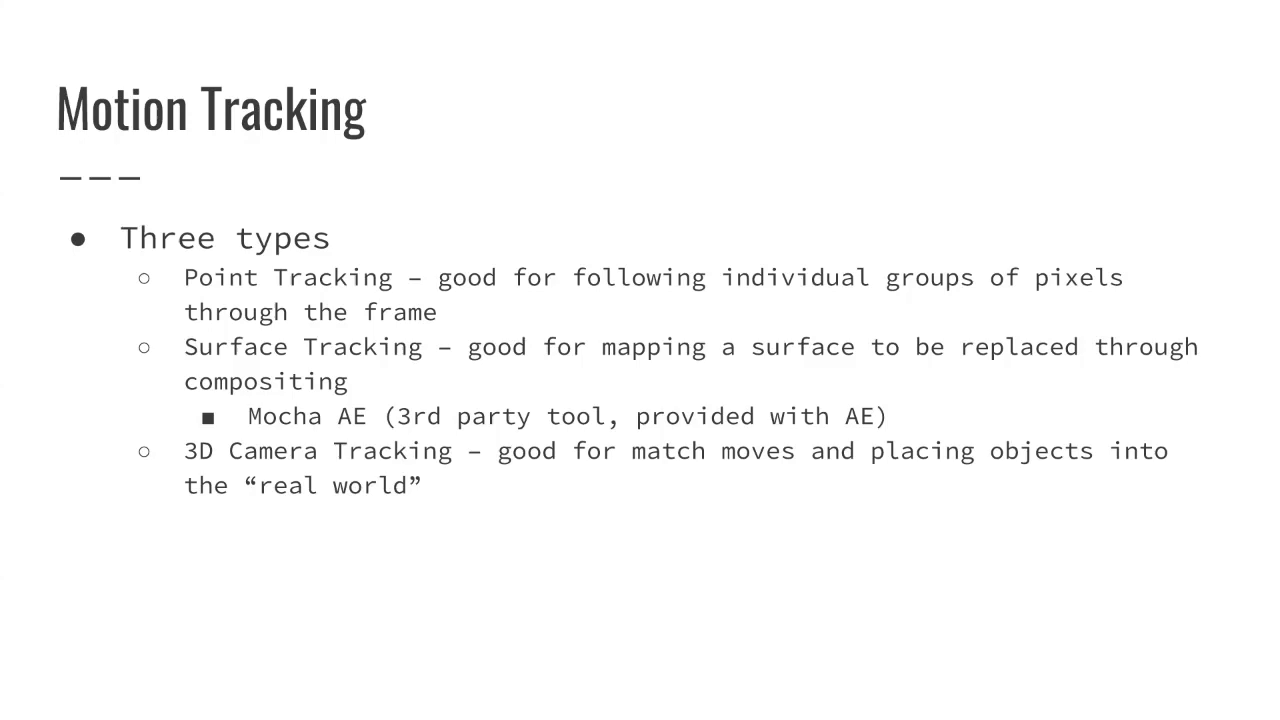
- Advance through the 'Motion Tracking, in summary' slide to the 'Let's Try It' section slide
{"action": "key", "text": "Right"}
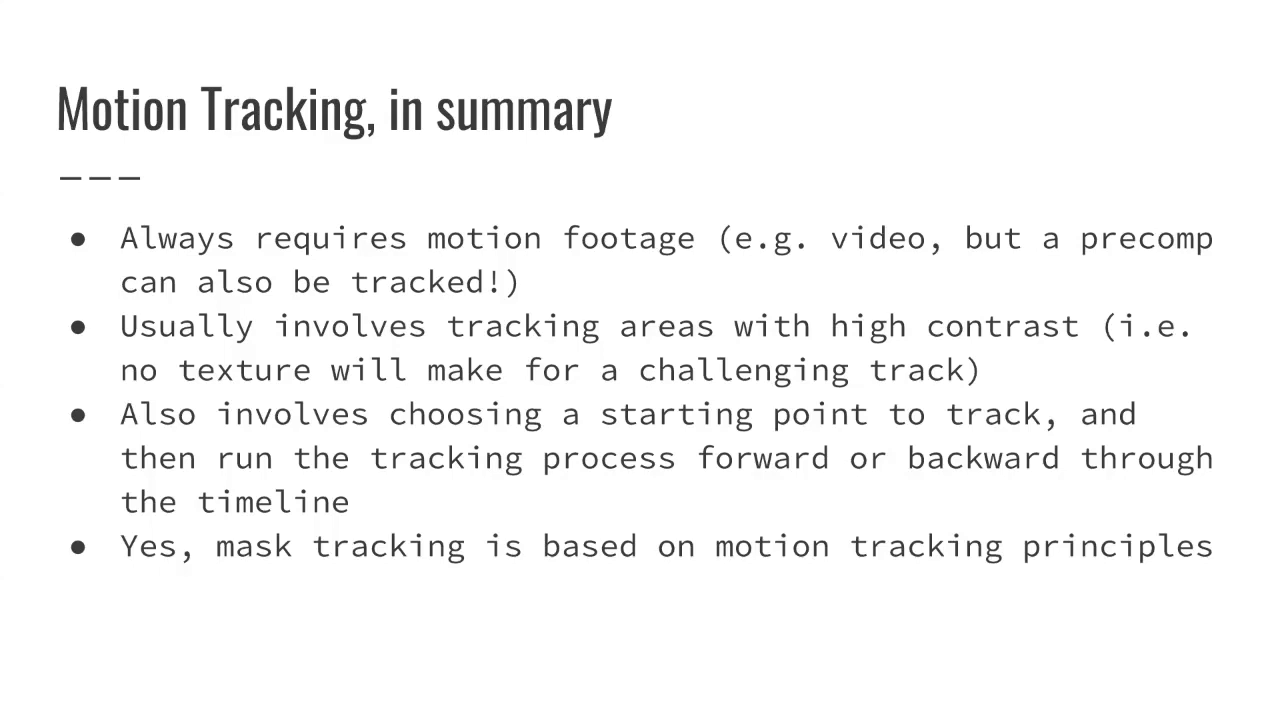
{"action": "key", "text": "Right"}
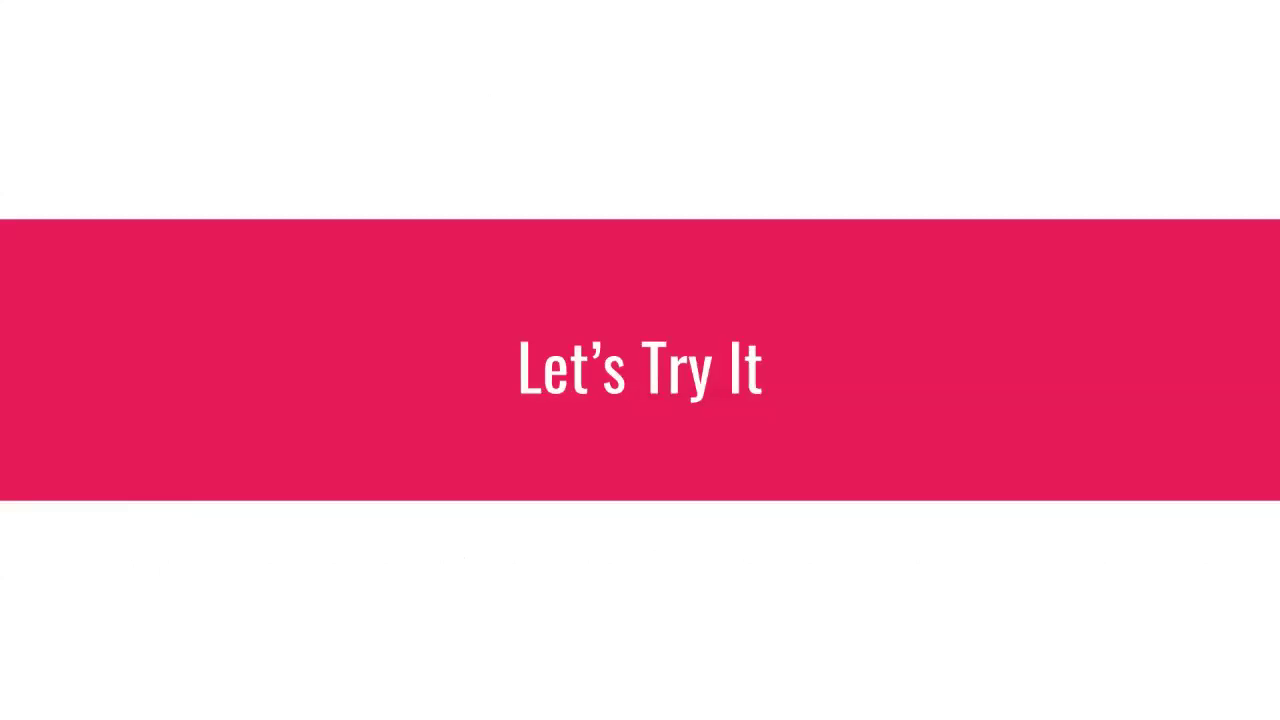
- Advance to the 'For tonight's class' slide, then step back one slide
{"action": "key", "text": "Right"}
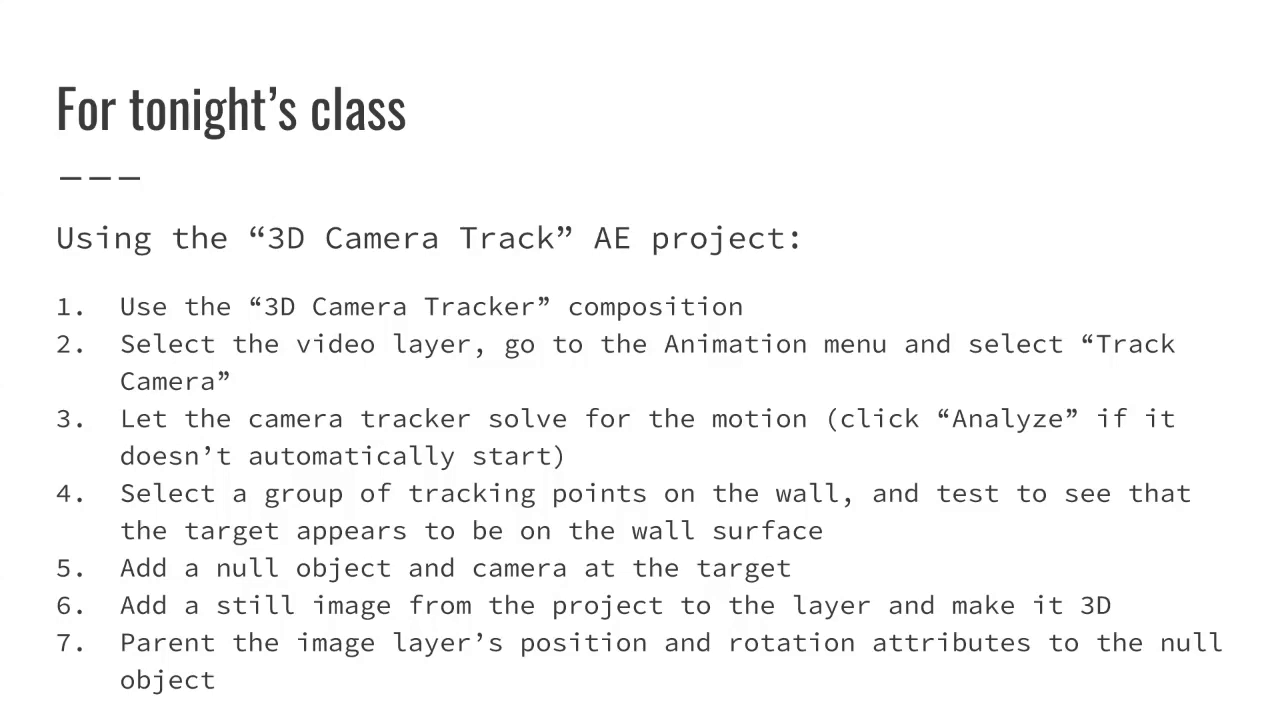
{"action": "key", "text": "Left"}
{"action": "key", "text": "Left"}
{"action": "key", "text": "Left"}
{"action": "key", "text": "Left"}
{"action": "key", "text": "Left"}
{"action": "key", "text": "Left"}
{"action": "key", "text": "Left"}
{"action": "key", "text": "Left"}
{"action": "key", "text": "Left"}
{"action": "key", "text": "Left"}
{"action": "key", "text": "Left"}
{"action": "key", "text": "Left"}
- Leave the slideshow, returning to the editor on the 'Before we get started' slide
{"action": "key", "text": "Right"}
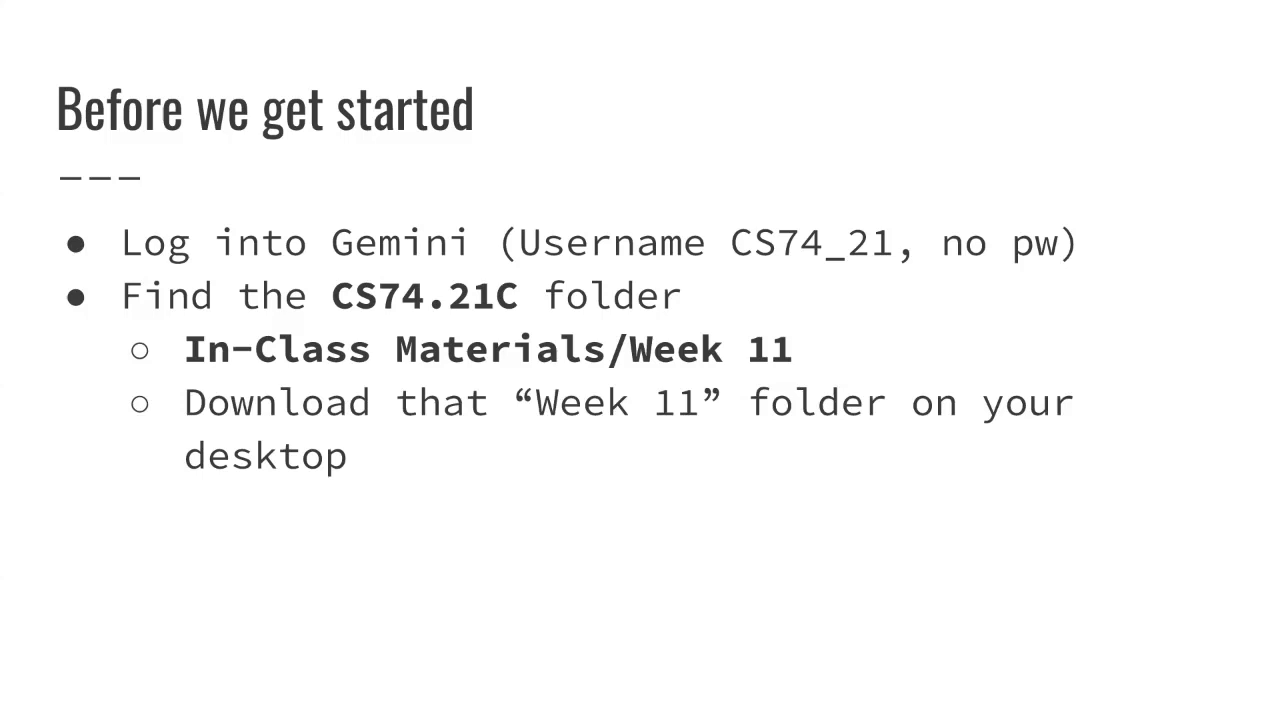
{"action": "key", "text": "Escape"}
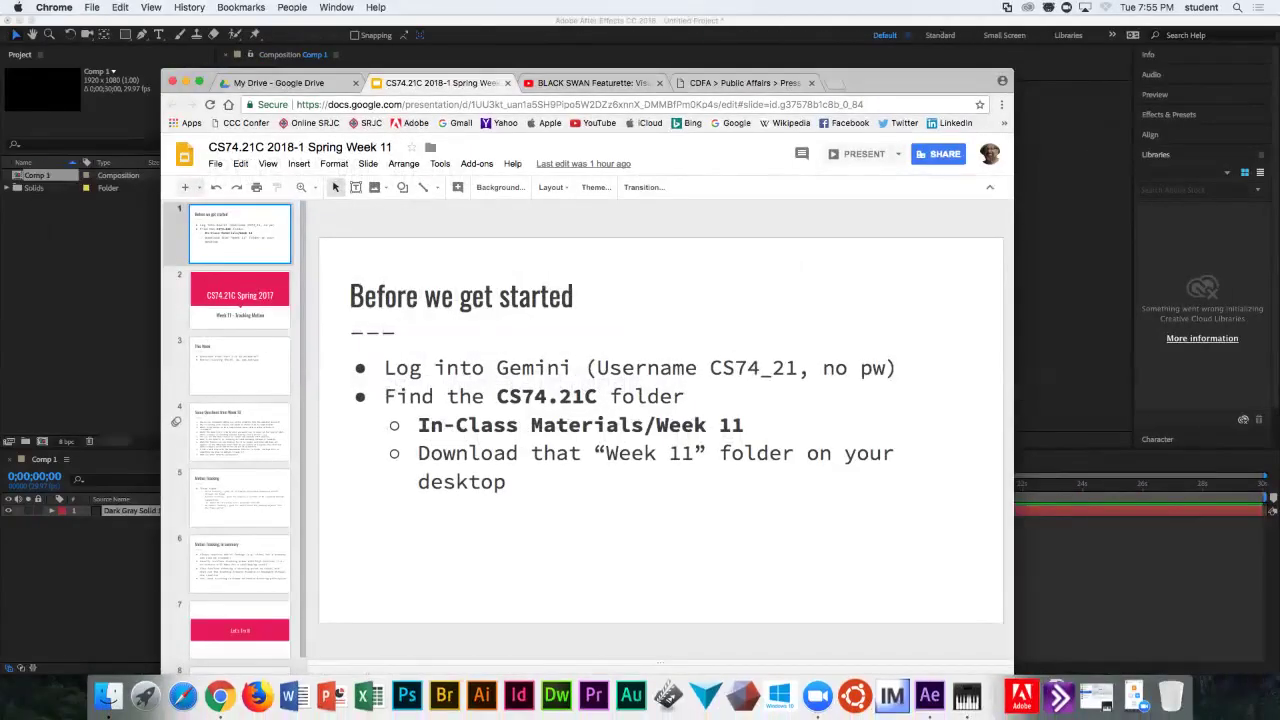
- Select the 'For tonight's class' slide in the filmstrip and bring After Effects forward
{"action": "scroll", "coordinate": [235, 438], "scroll_direction": "down", "scroll_amount": 1}
{"action": "left_click", "coordinate": [240, 650]}
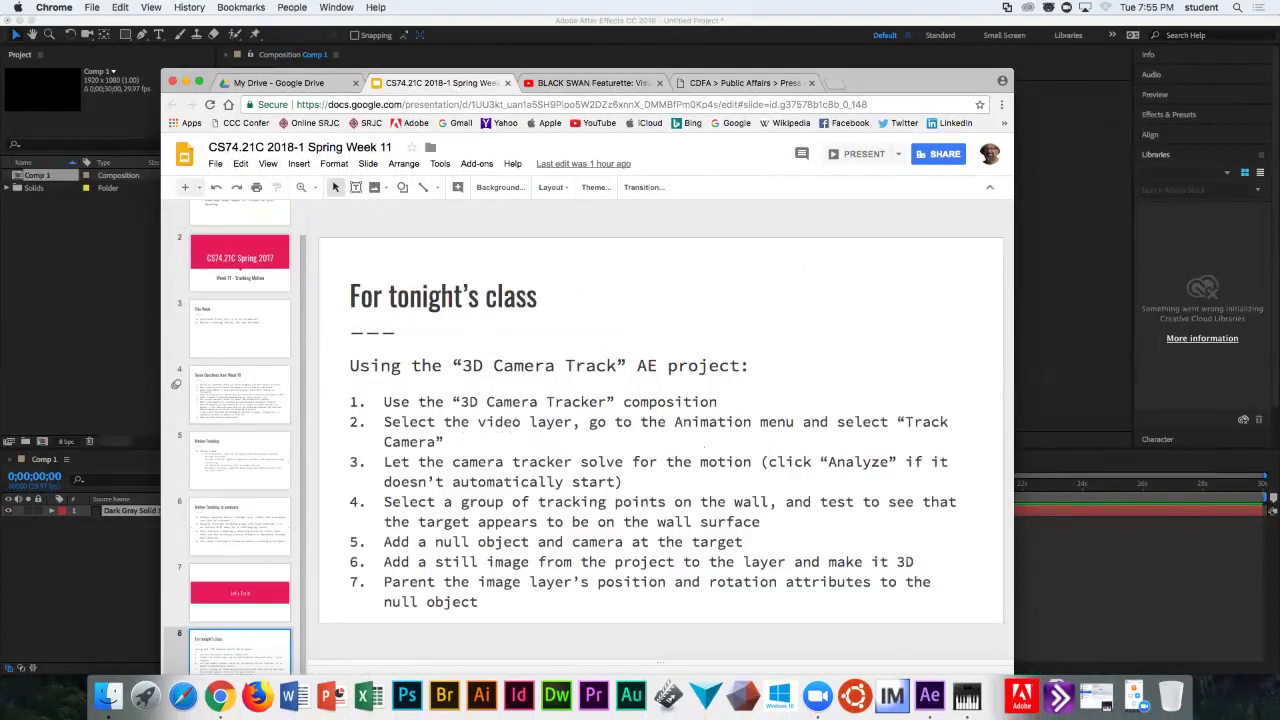
{"action": "key", "text": "super+Tab"}
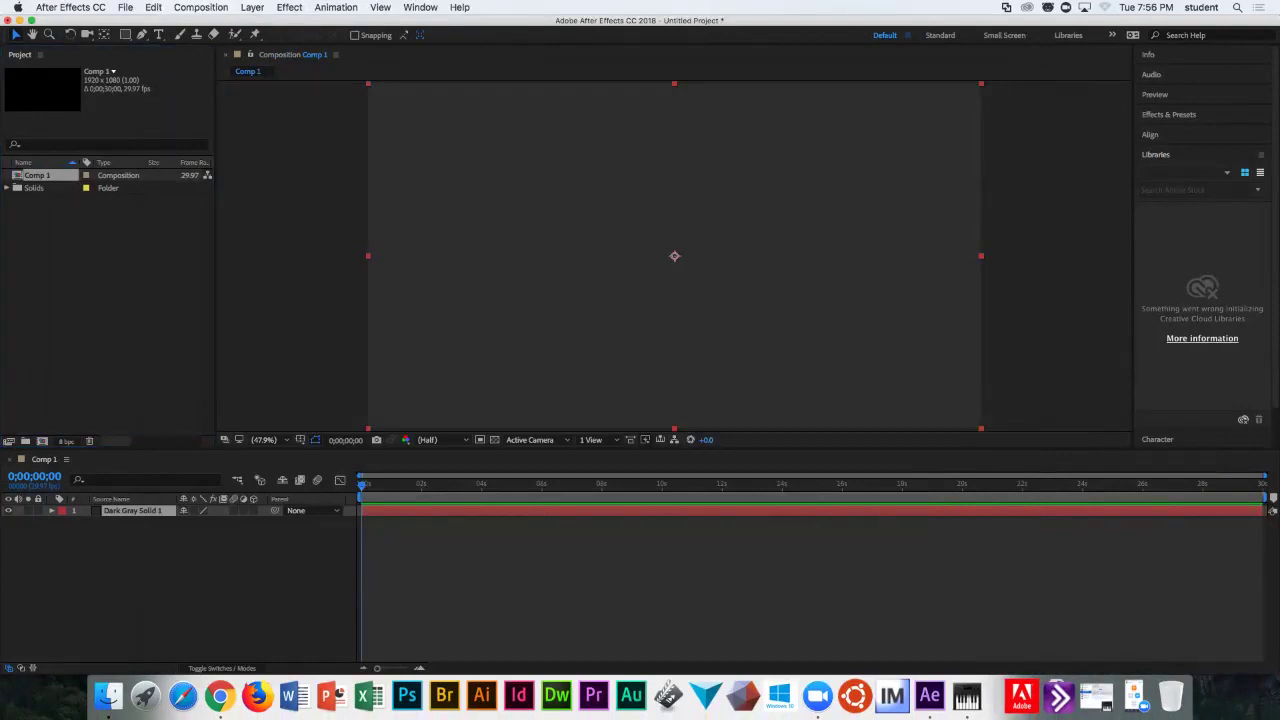
- Deselect the Dark Gray Solid 1 layer and dismiss the application menu without choosing anything
{"action": "left_click", "coordinate": [269, 183]}
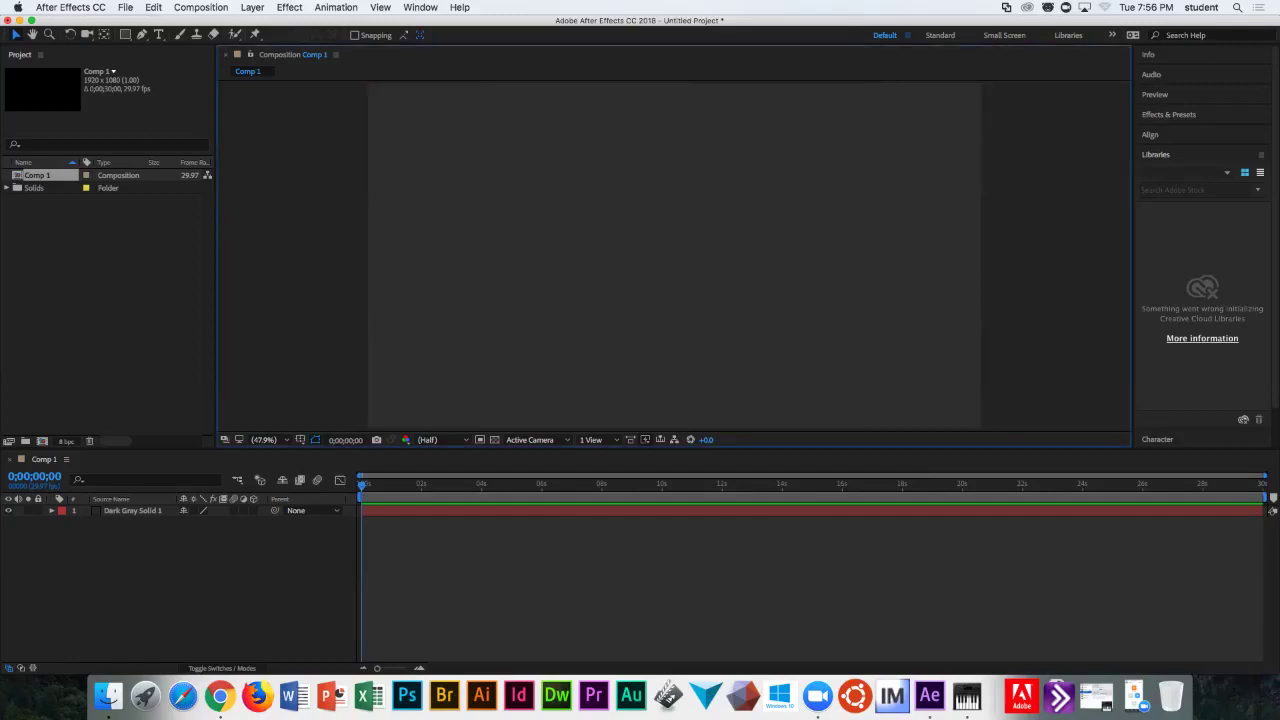
{"action": "left_click", "coordinate": [70, 7]}
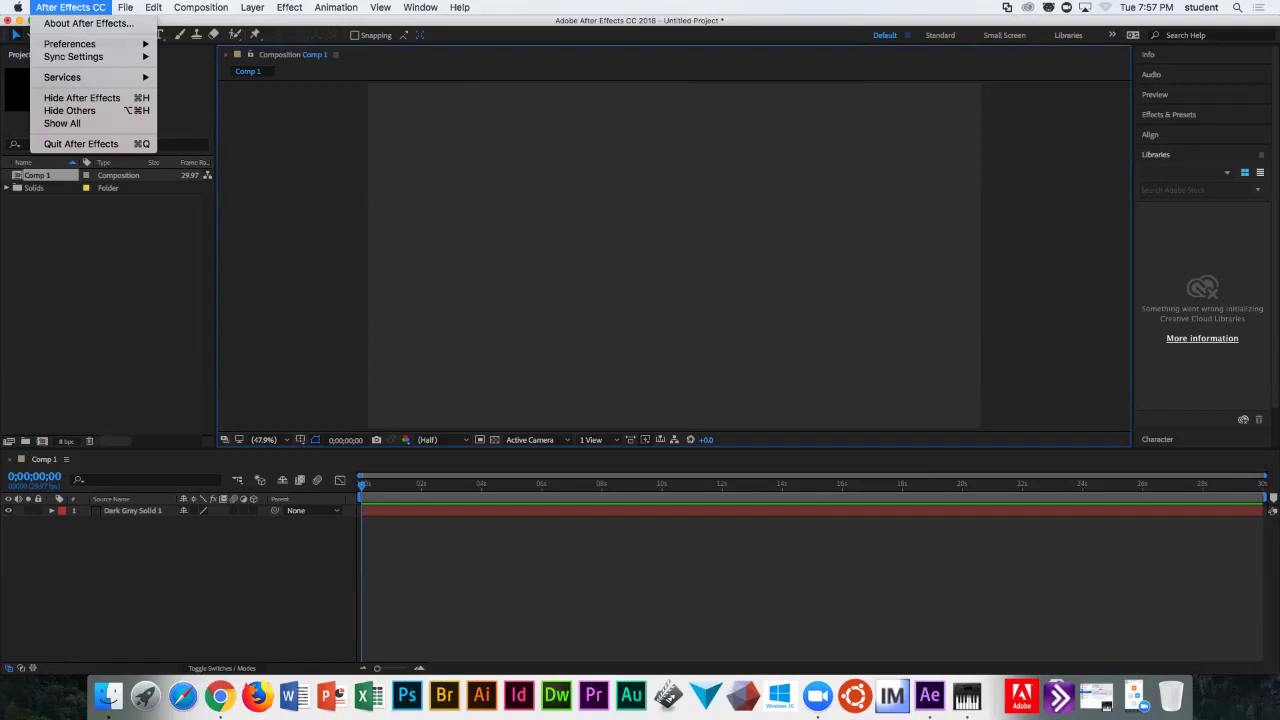
{"action": "key", "text": "Escape"}
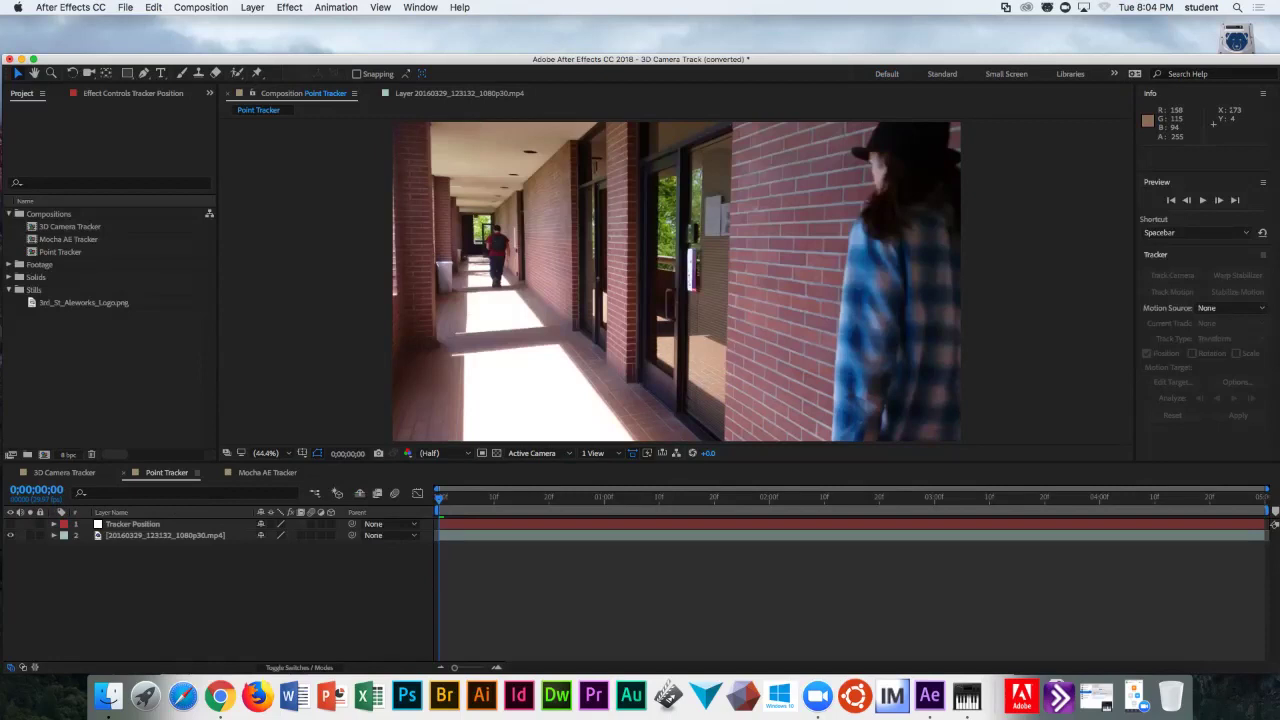
- Replace the logo footage with 3rd_St_Aleworks_Logo.png from the Camera Tracking folder
{"action": "left_click", "coordinate": [108, 692]}
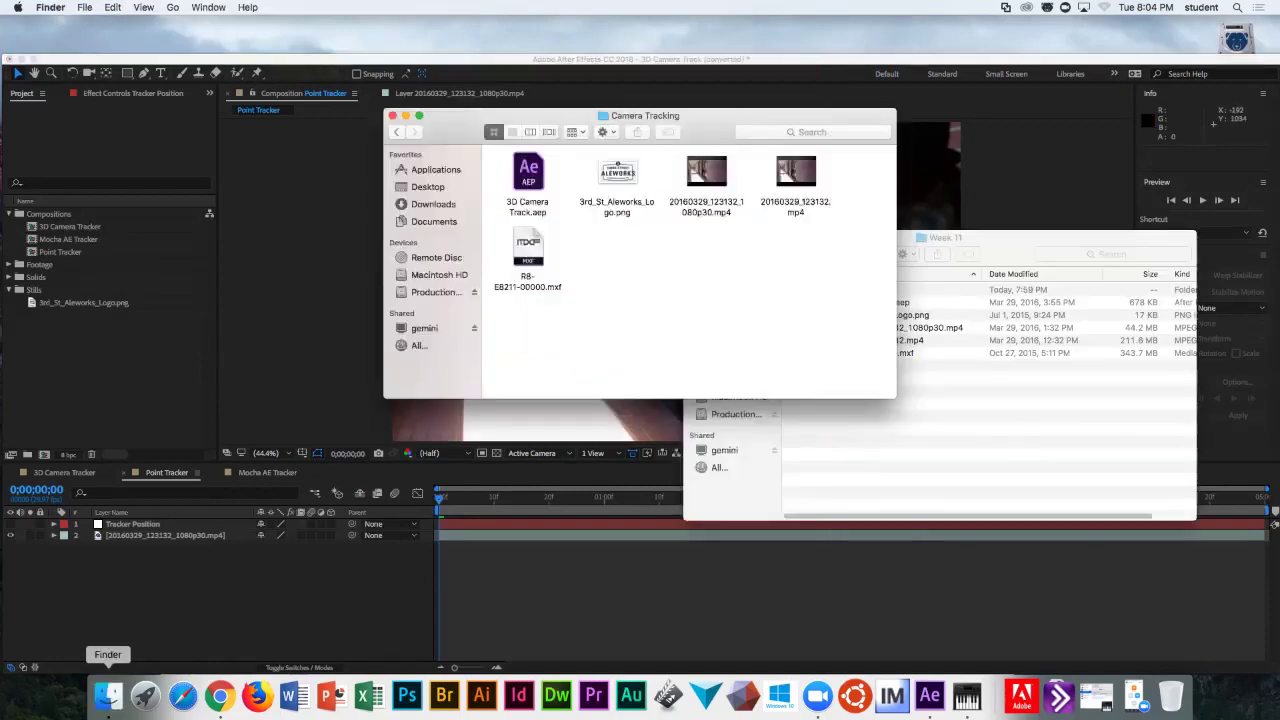
{"action": "left_click", "coordinate": [617, 175]}
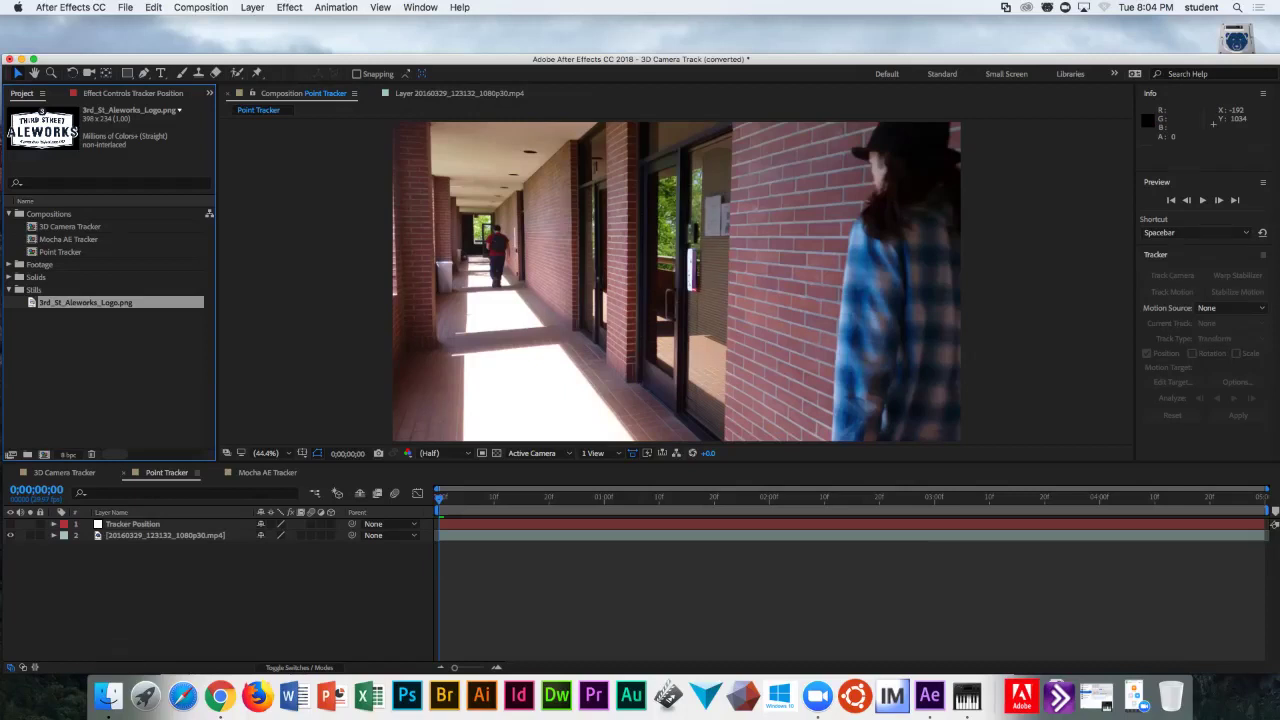
{"action": "right_click", "coordinate": [45, 302]}
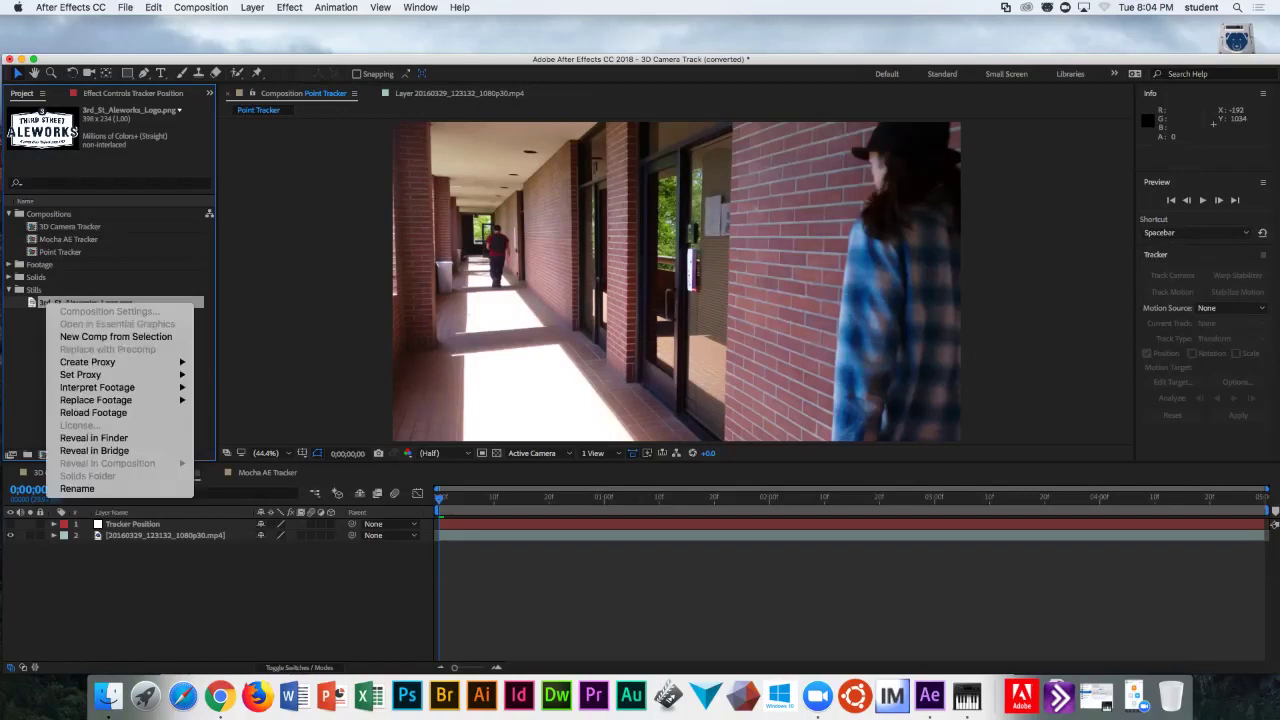
{"action": "mouse_move", "coordinate": [120, 400]}
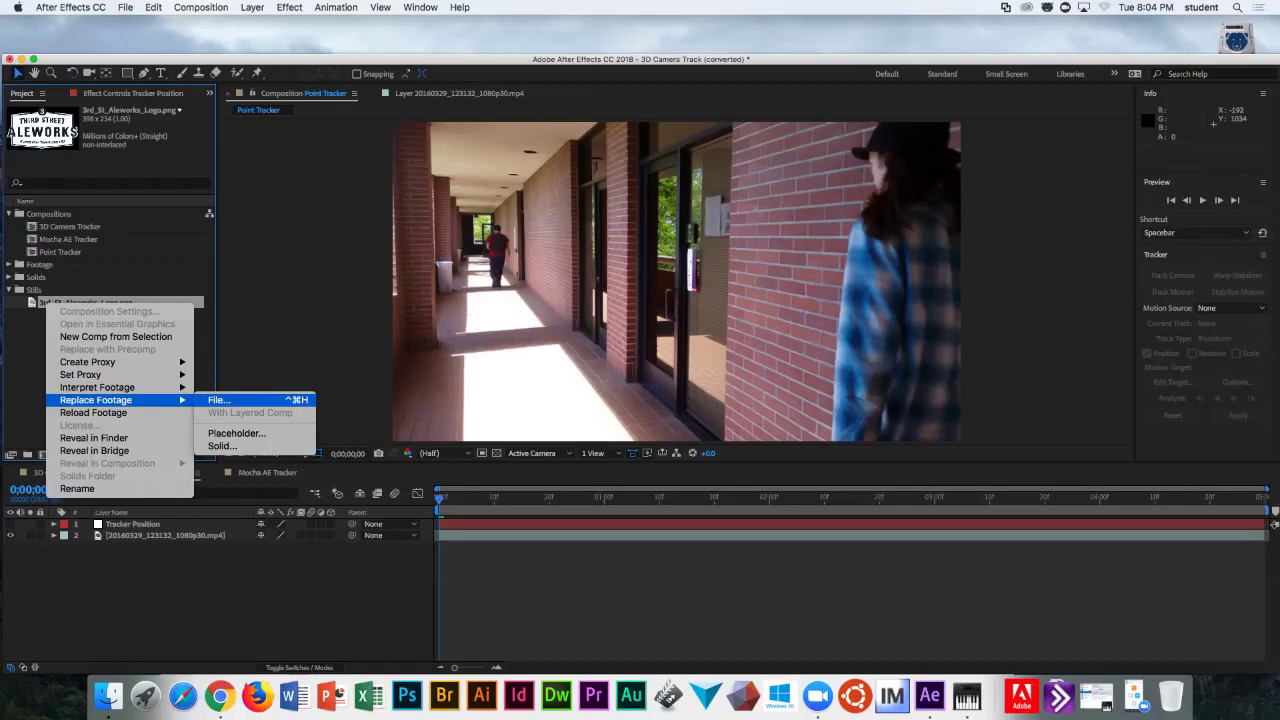
{"action": "left_click", "coordinate": [218, 399]}
{"action": "left_click", "coordinate": [576, 120]}
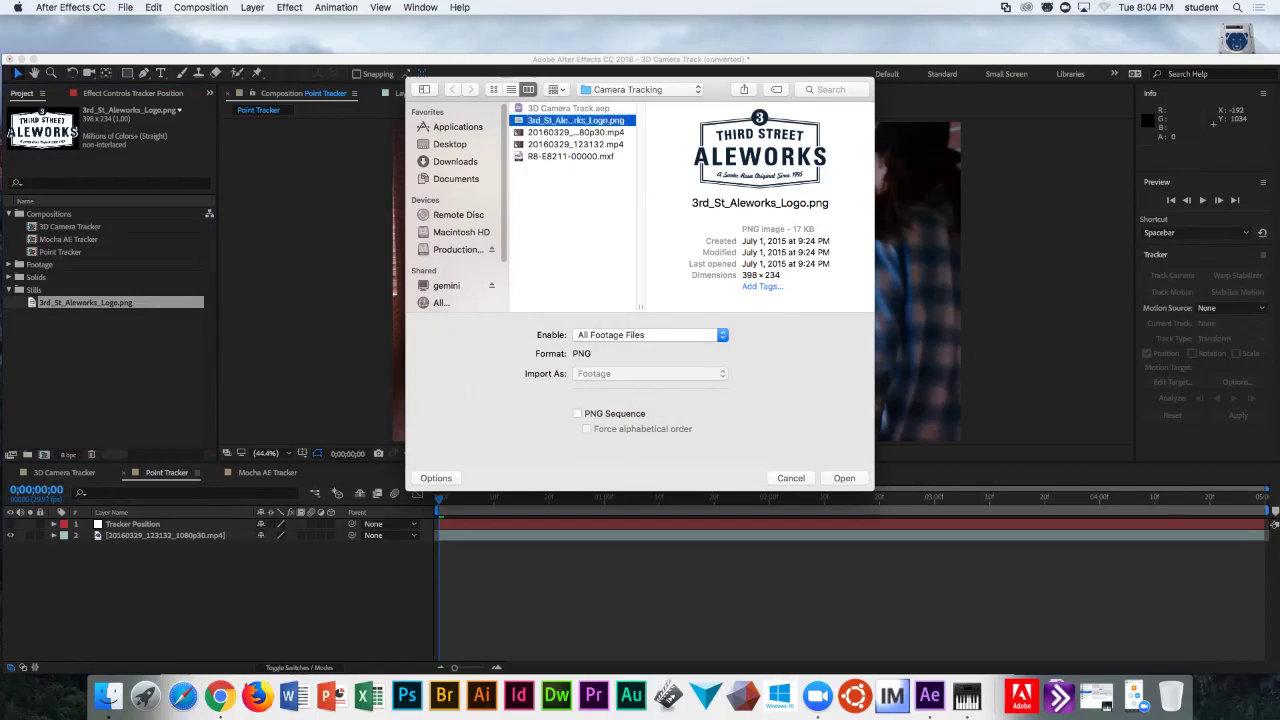
{"action": "key", "text": "Return"}
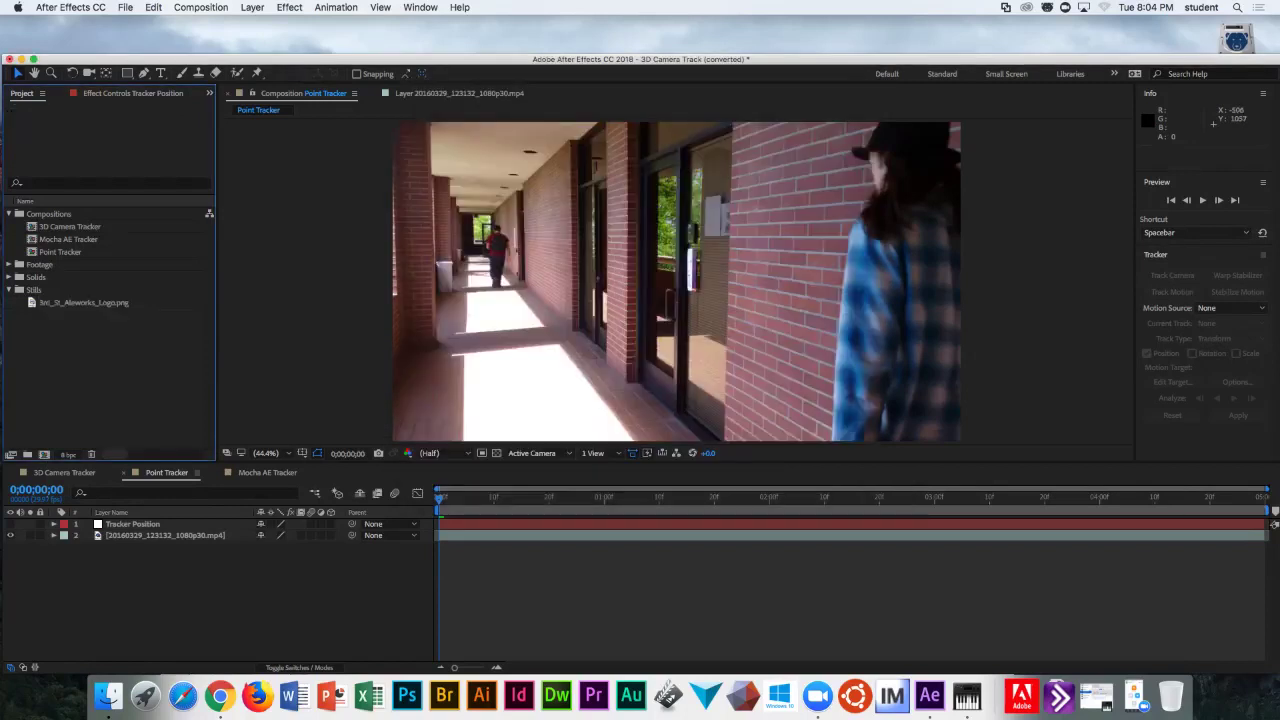
{"action": "left_click", "coordinate": [108, 695]}
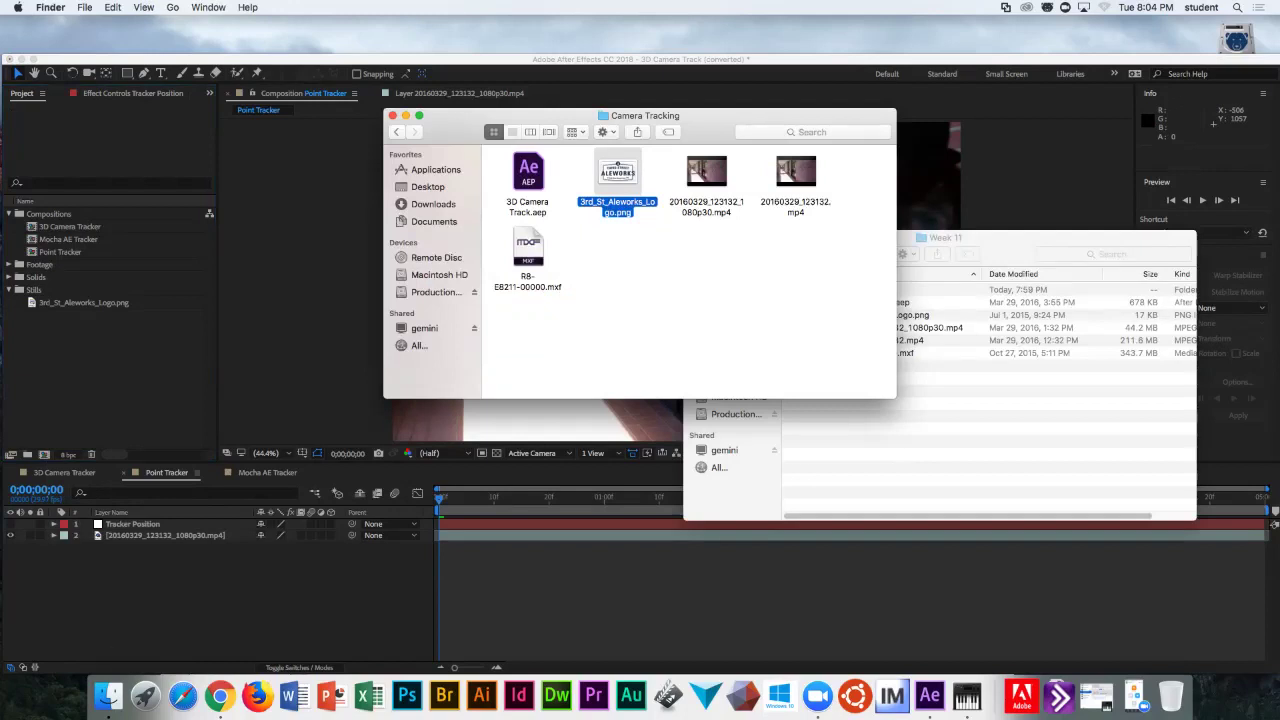
{"action": "key", "text": "super+grave"}
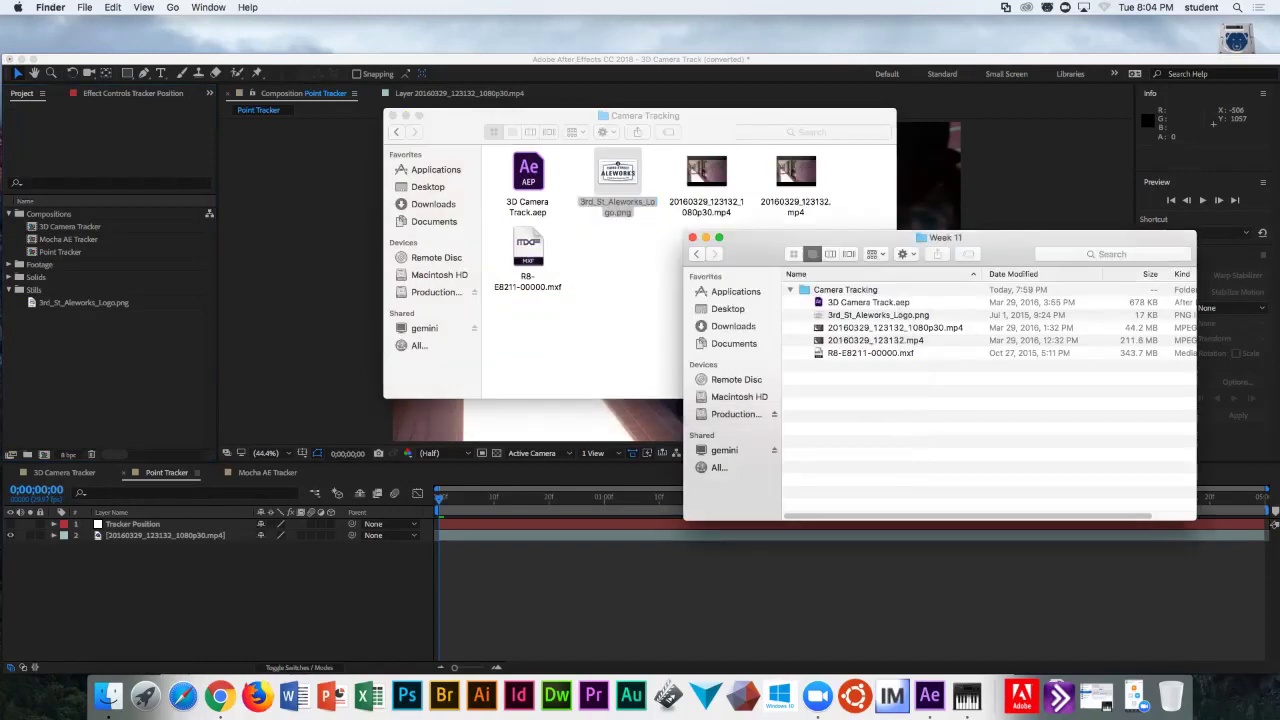
{"action": "left_click", "coordinate": [945, 237], "text": "super"}
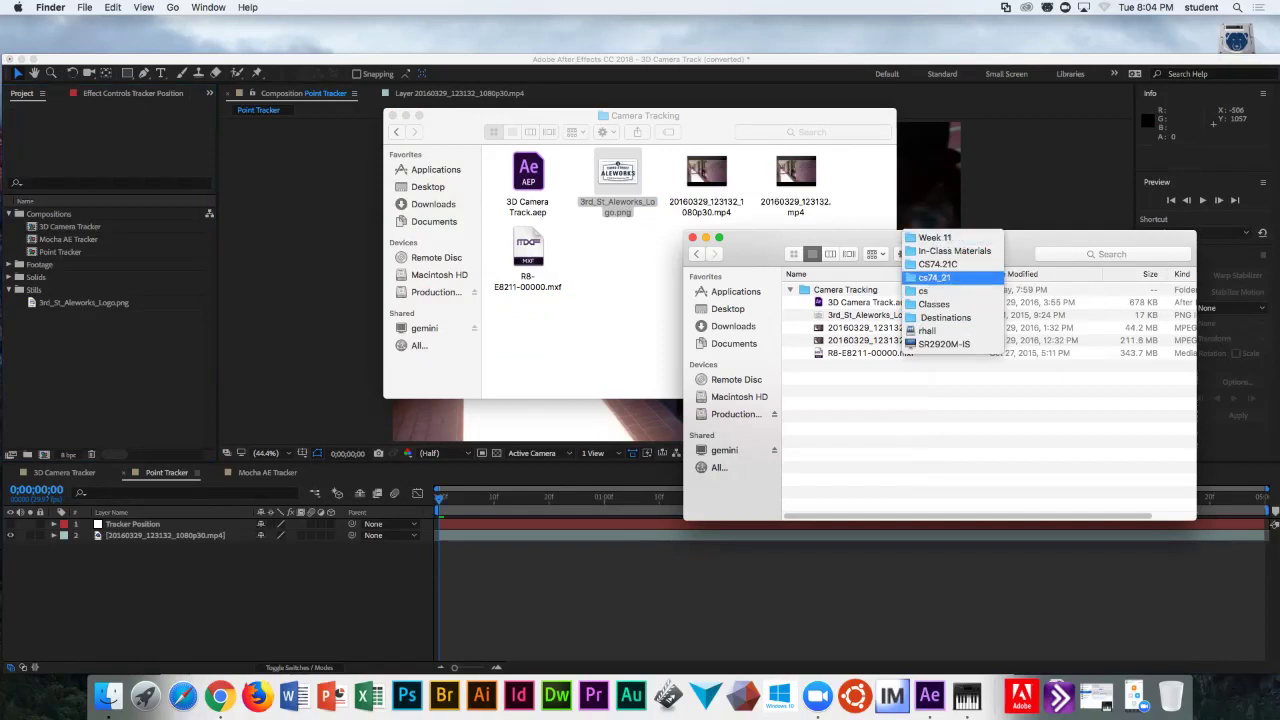
{"action": "left_click", "coordinate": [935, 238]}
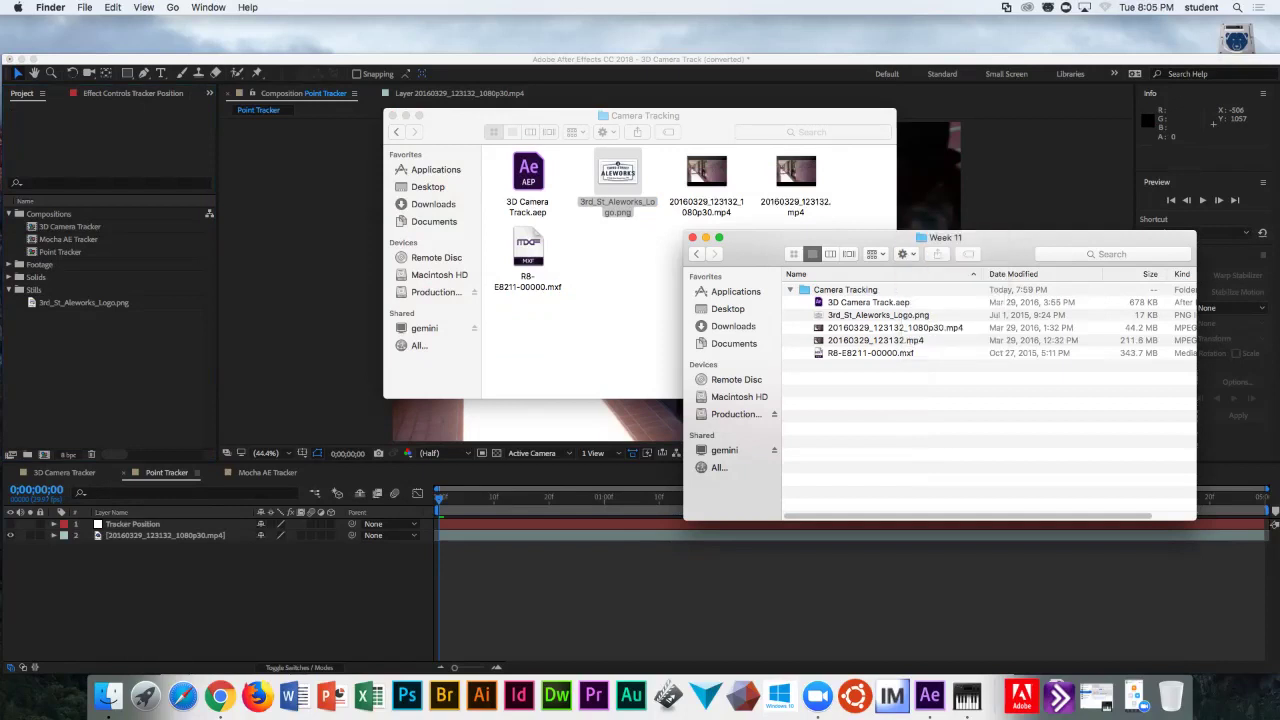
{"action": "left_click", "coordinate": [878, 315]}
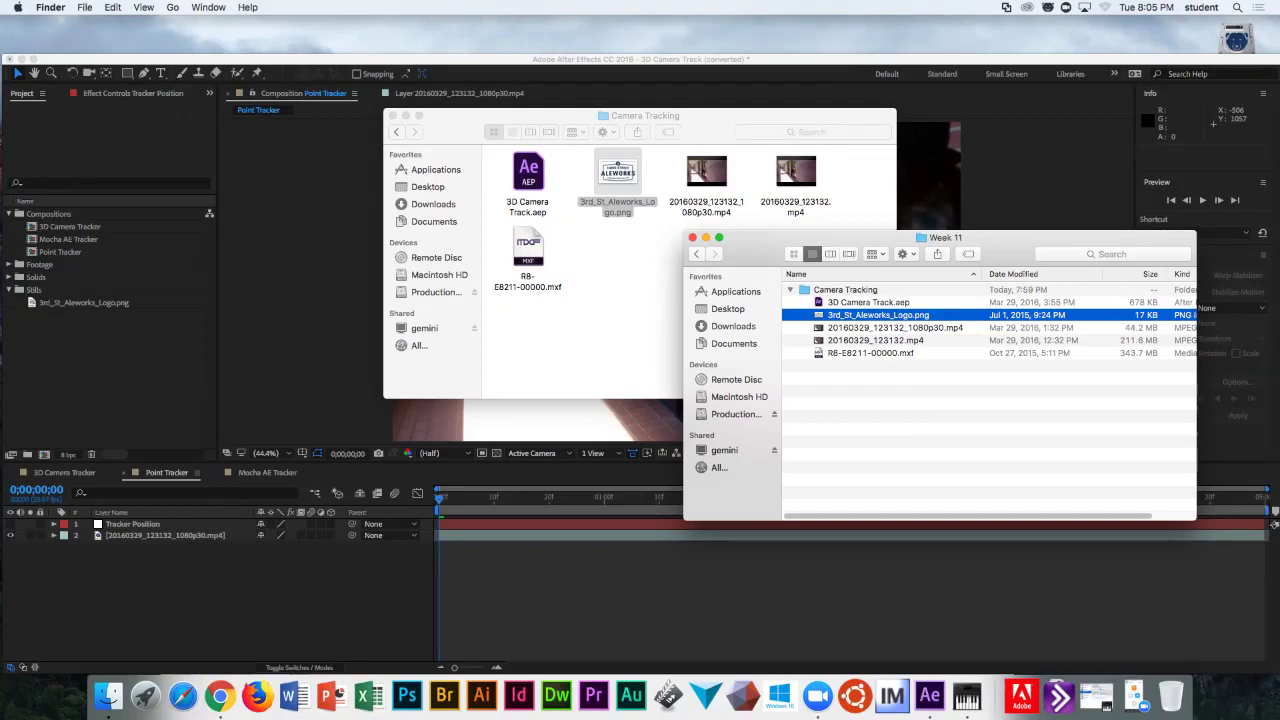
{"action": "key", "text": "super+Tab"}
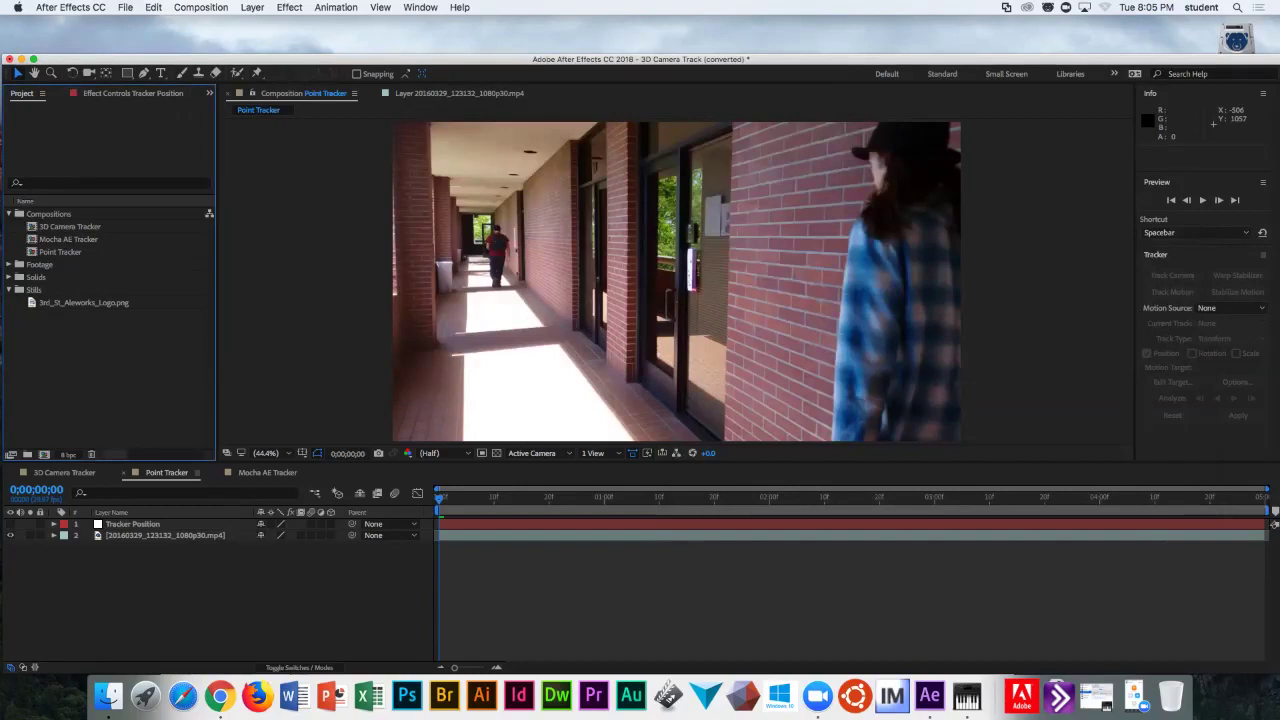
- Preview the hallway footage in the Point Tracker comp, rewind, and select Tracker Position
{"action": "key", "text": "shift+period"}
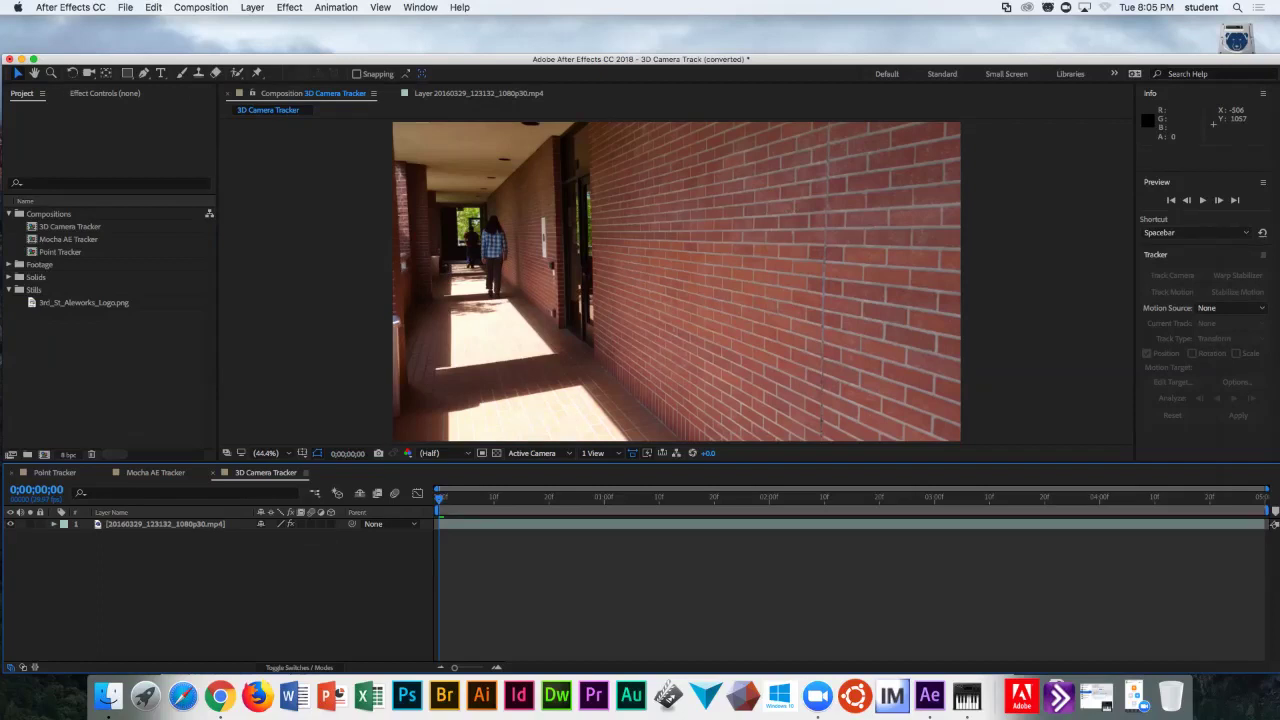
{"action": "key", "text": "shift+period"}
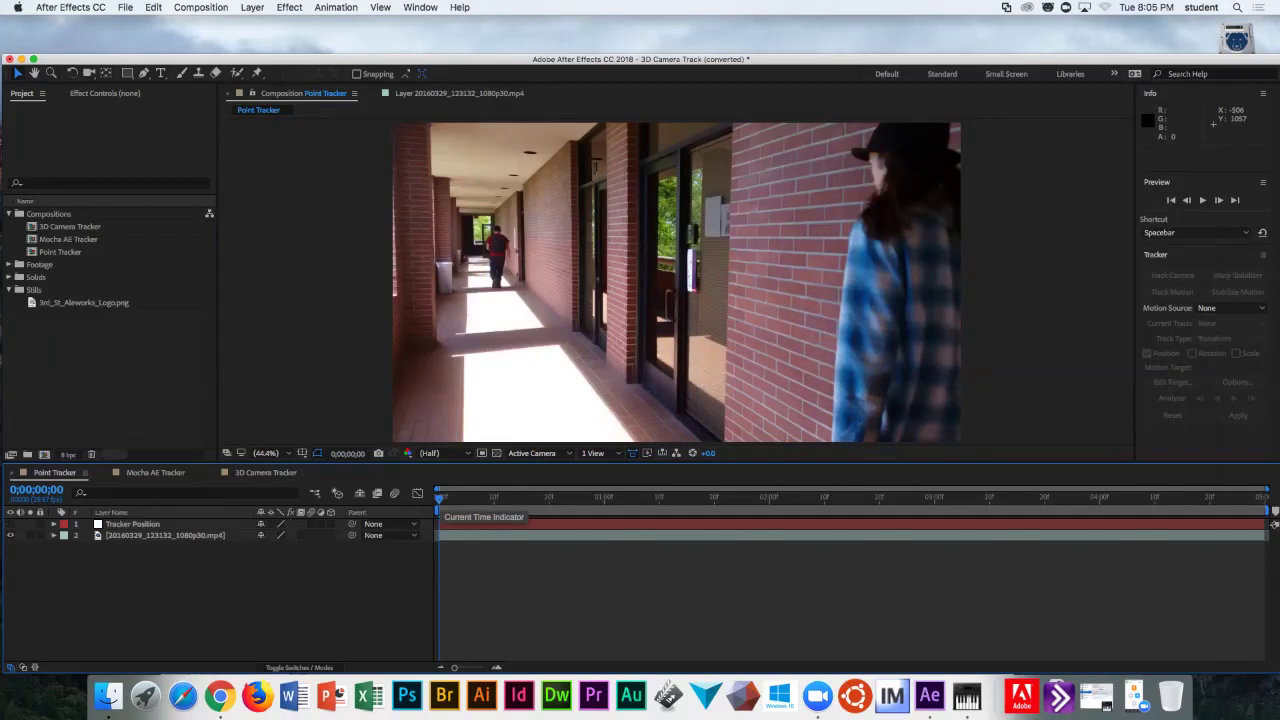
{"action": "key", "text": "space"}
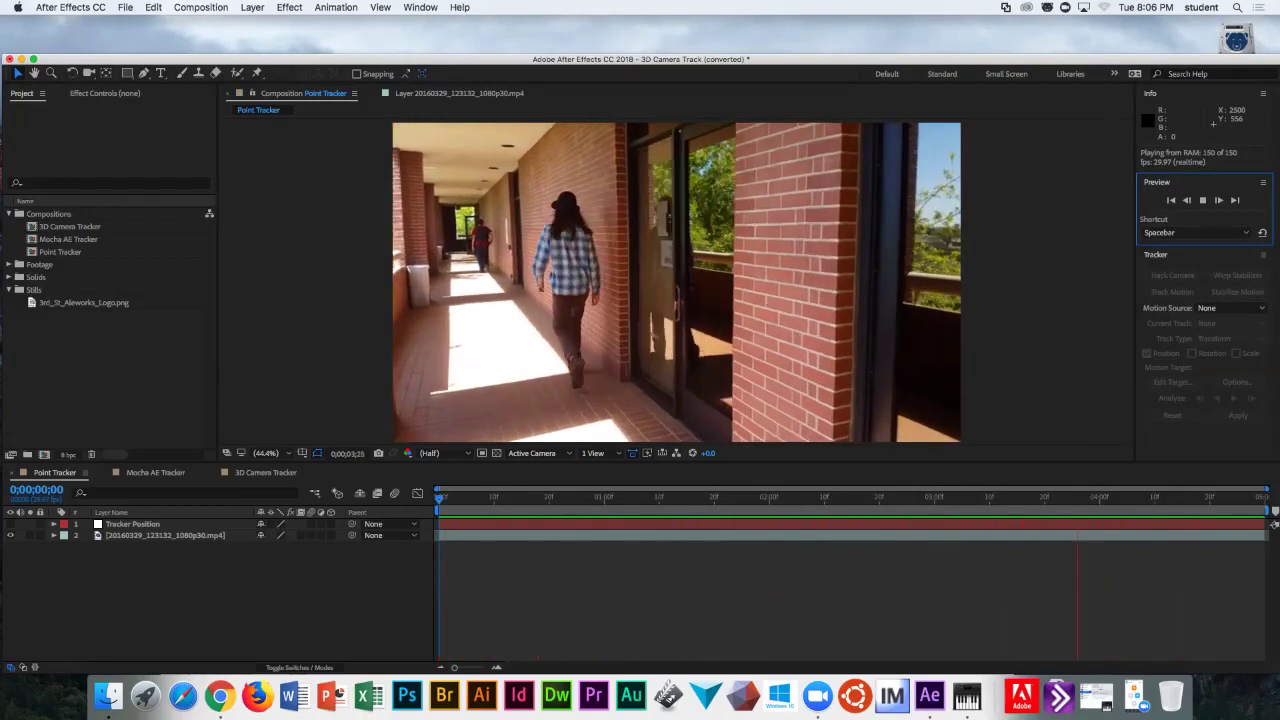
{"action": "key", "text": "space"}
{"action": "key", "text": "Home"}
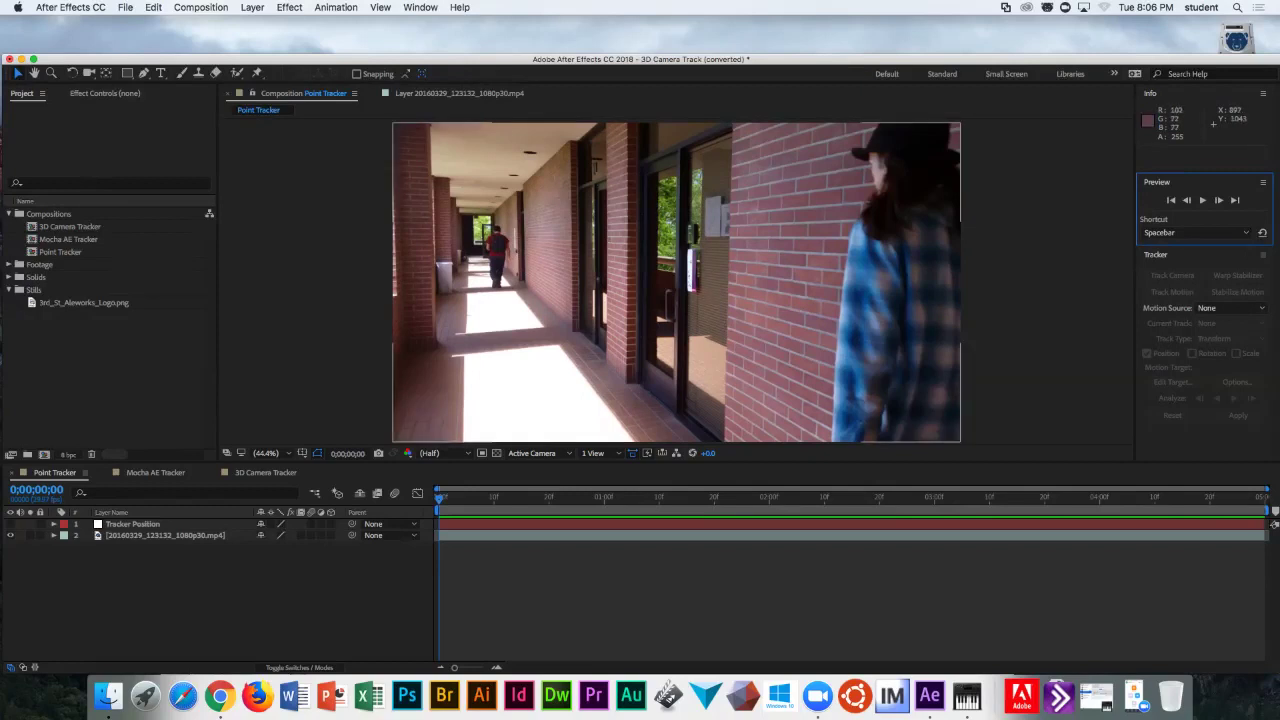
{"action": "left_click", "coordinate": [132, 524]}
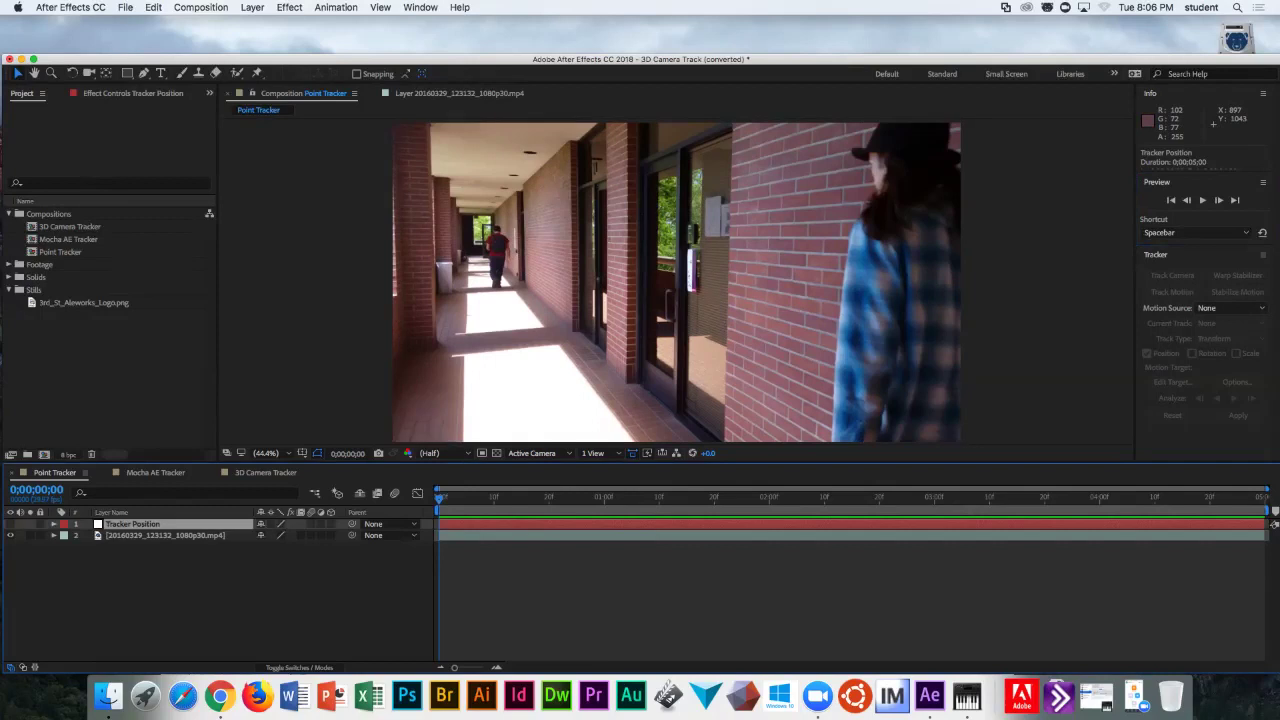
- Inspect Tracker Position's transform values, collapse the layer, and select the hallway footage layer
{"action": "key", "text": "super+grave"}
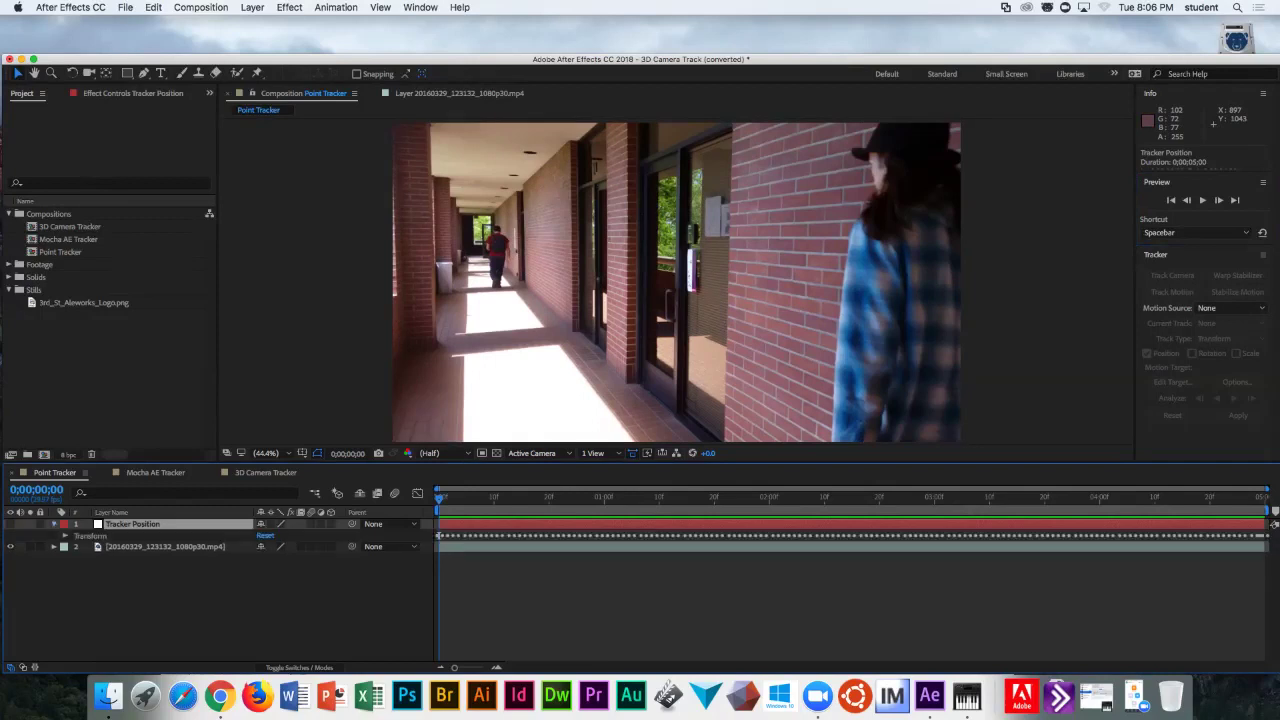
{"action": "left_click", "coordinate": [65, 536]}
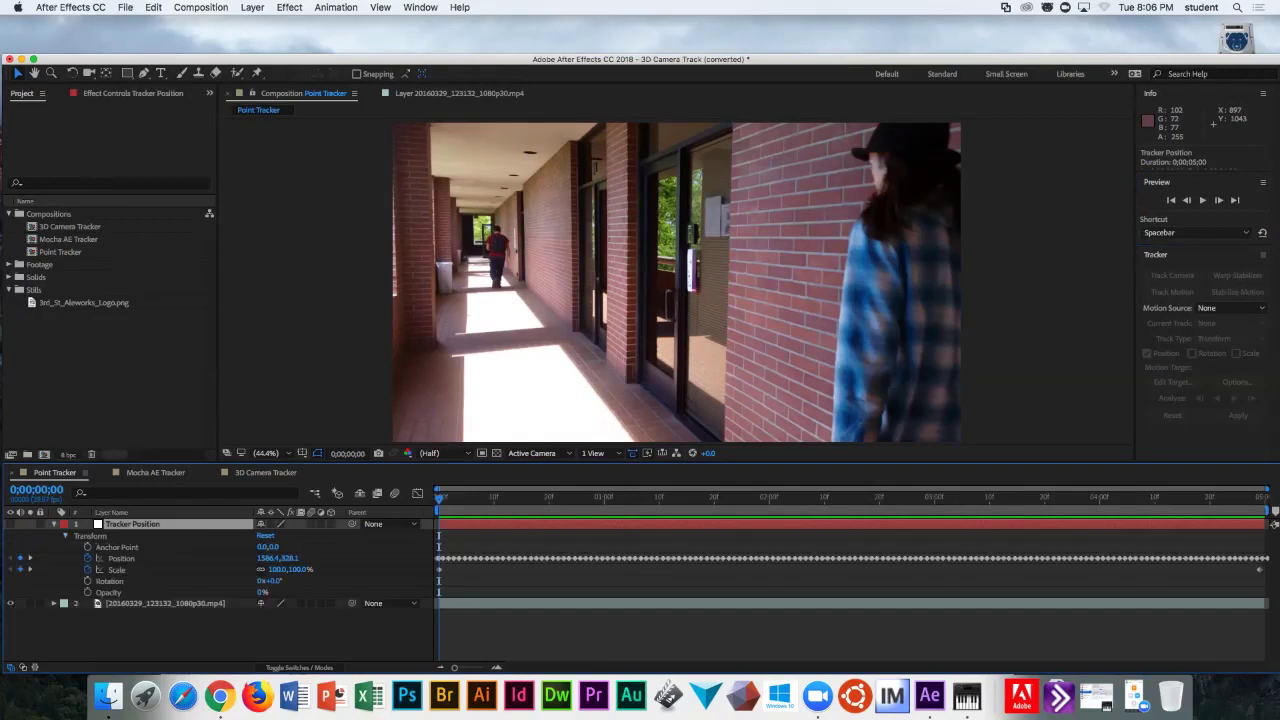
{"action": "left_click", "coordinate": [65, 536]}
{"action": "key", "text": "super+grave"}
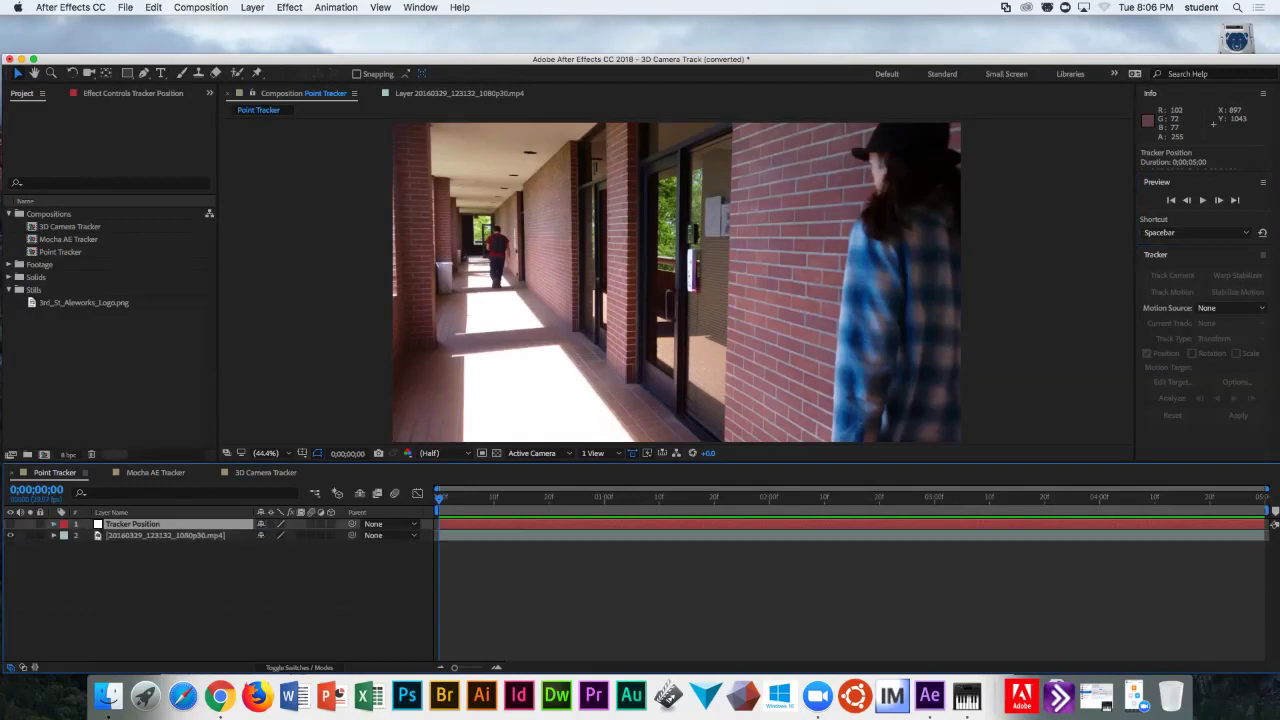
{"action": "left_click", "coordinate": [165, 535]}
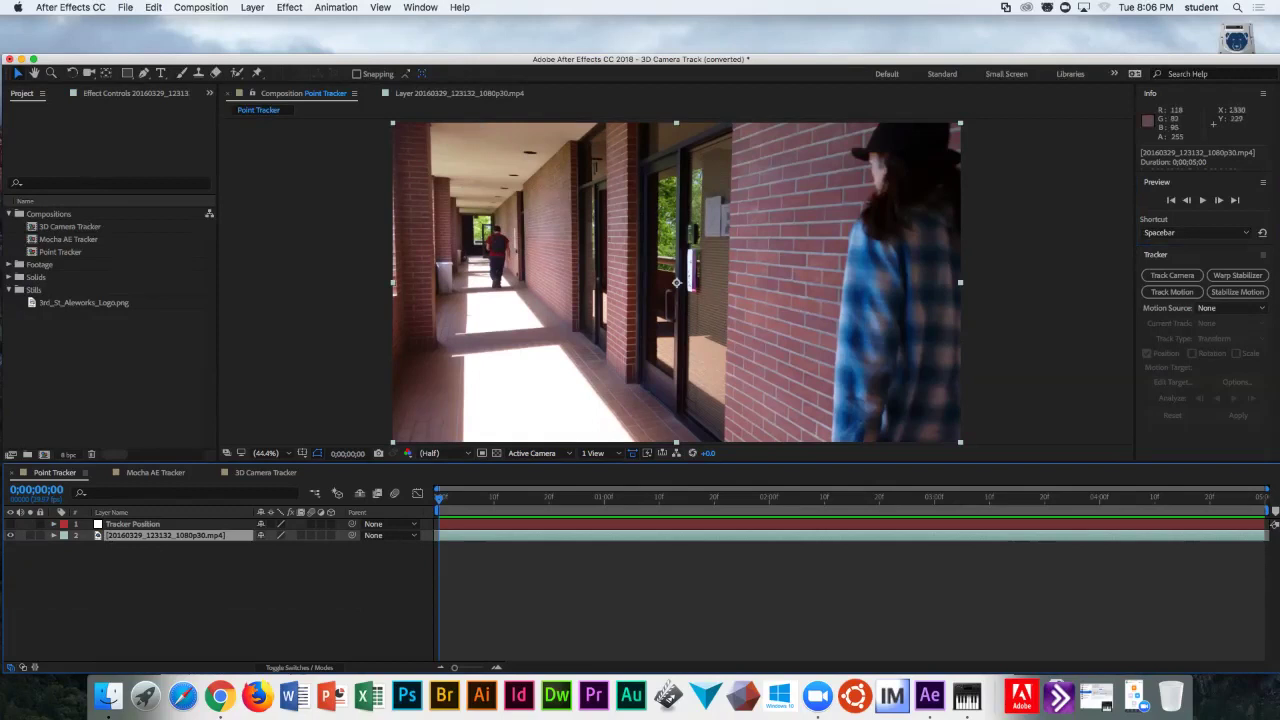
{"action": "left_click", "coordinate": [1114, 73]}
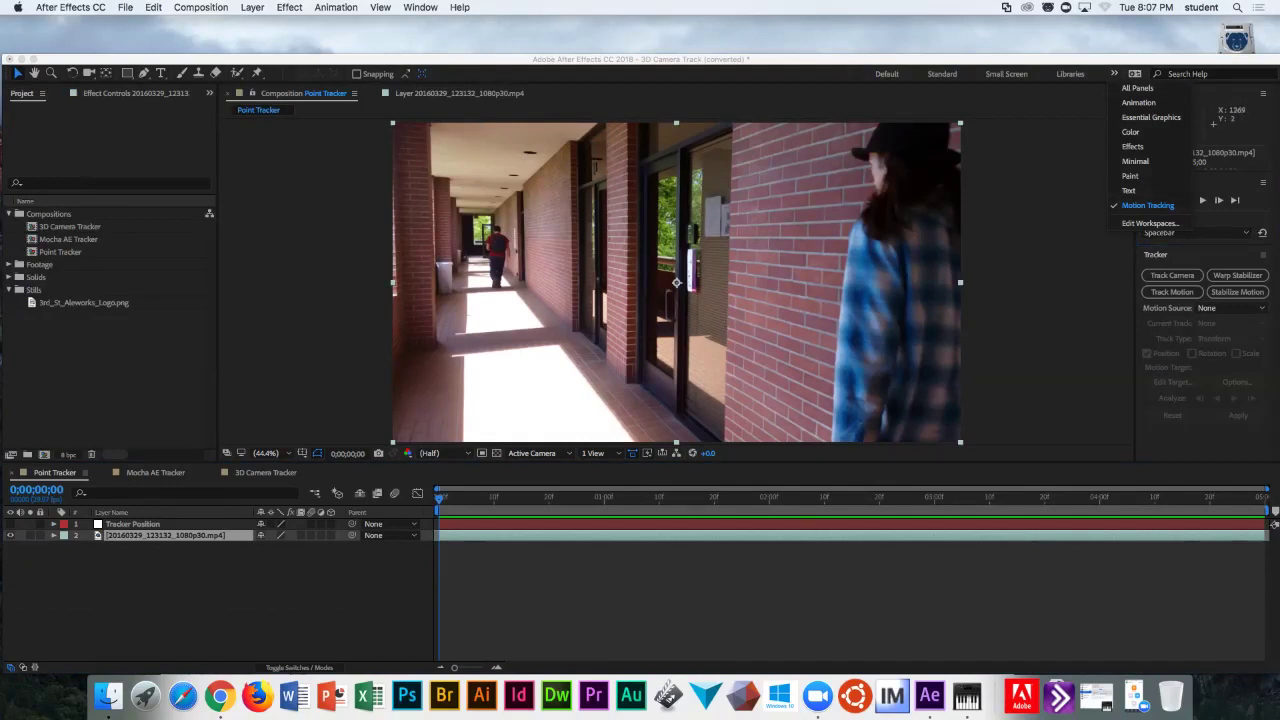
{"action": "left_click", "coordinate": [420, 7]}
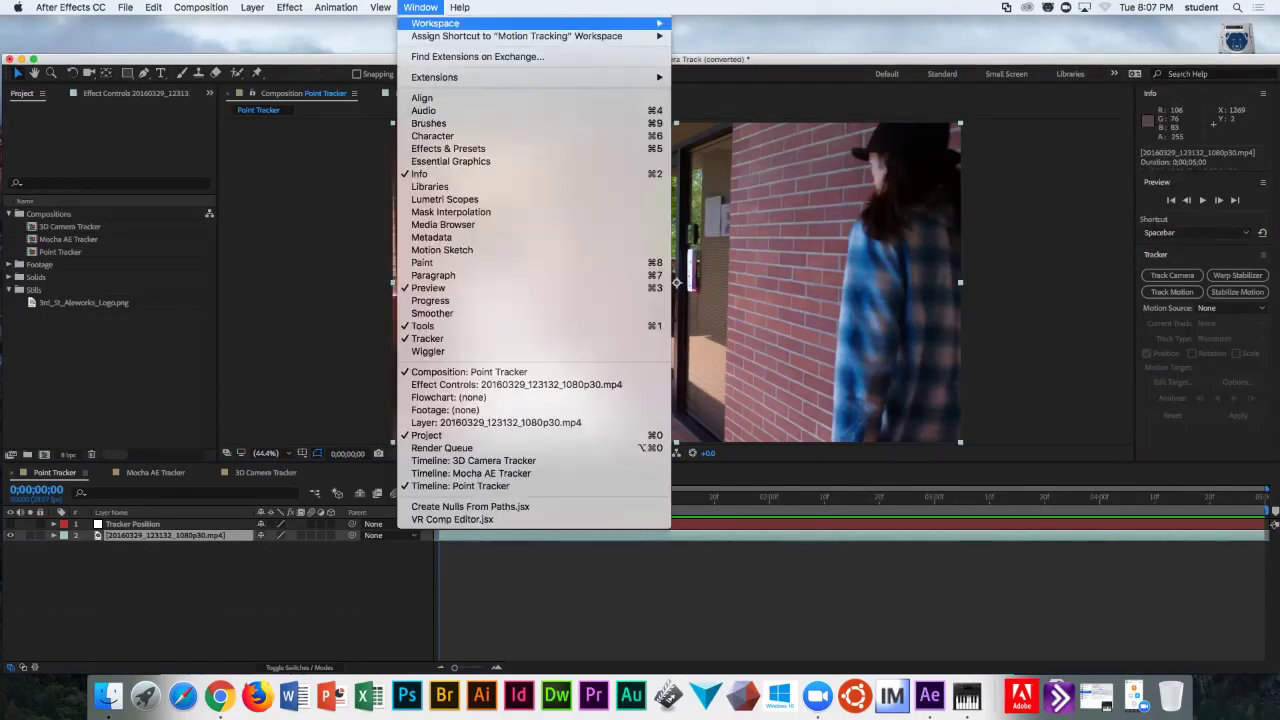
{"action": "mouse_move", "coordinate": [440, 23]}
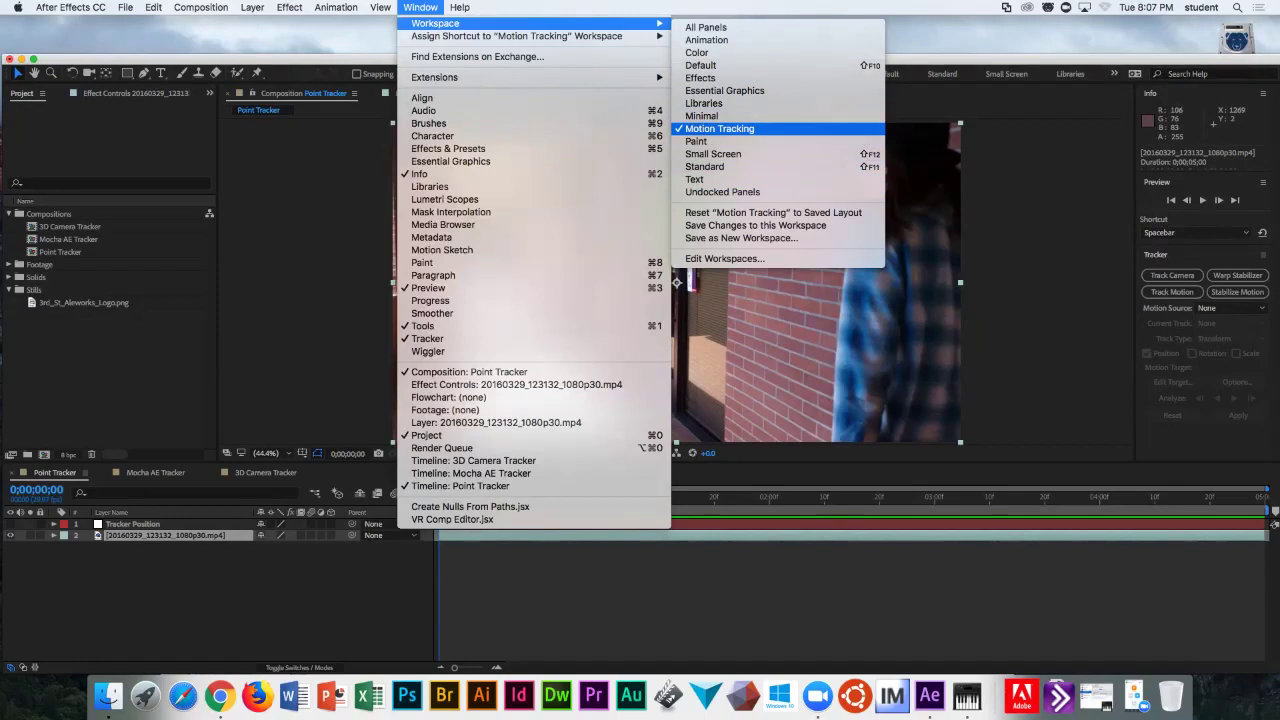
{"action": "left_click", "coordinate": [720, 128]}
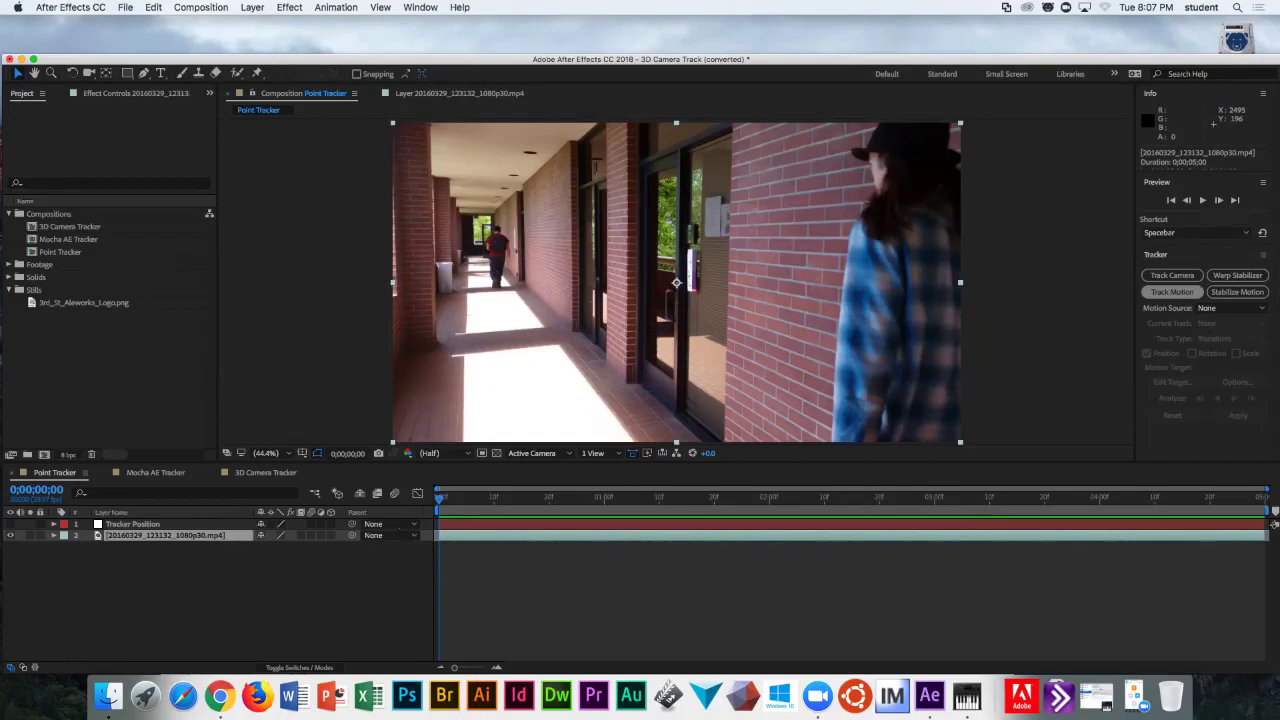
- Start Track Motion on the hallway footage and view Track Point 1 in the layer viewer
{"action": "left_click", "coordinate": [1172, 291]}
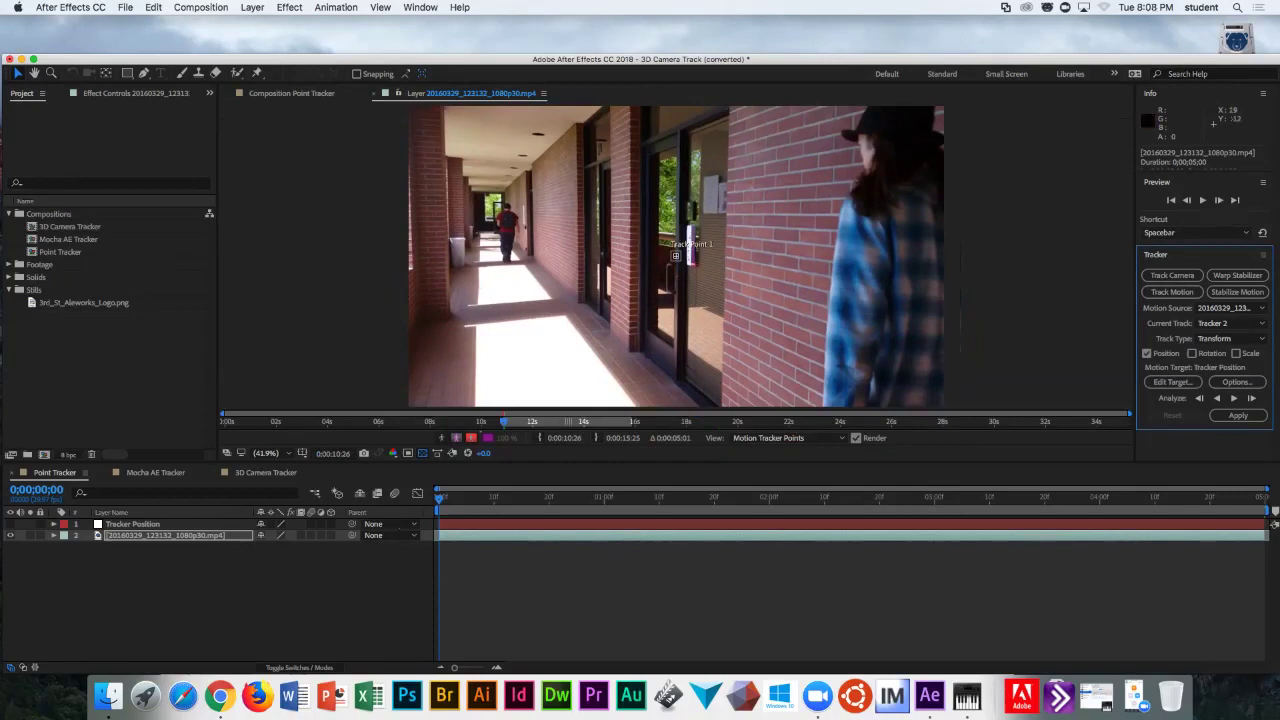
{"action": "key", "text": "backslash"}
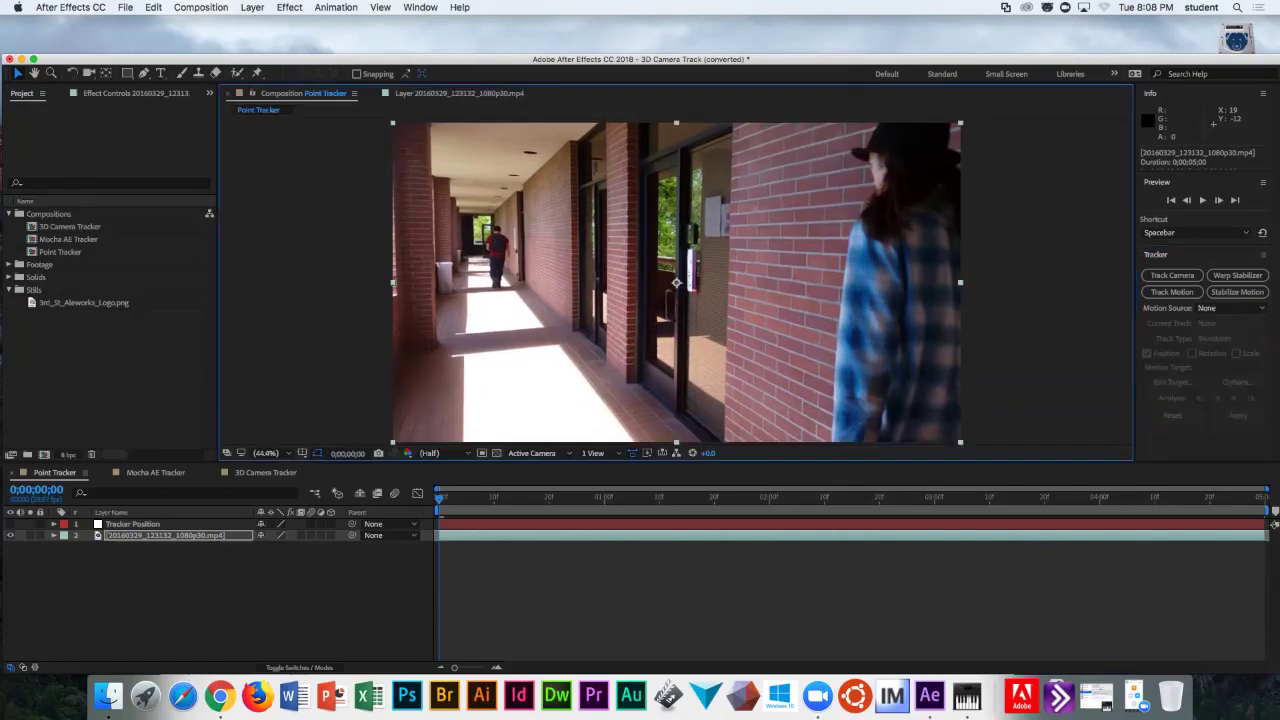
{"action": "key", "text": "backslash"}
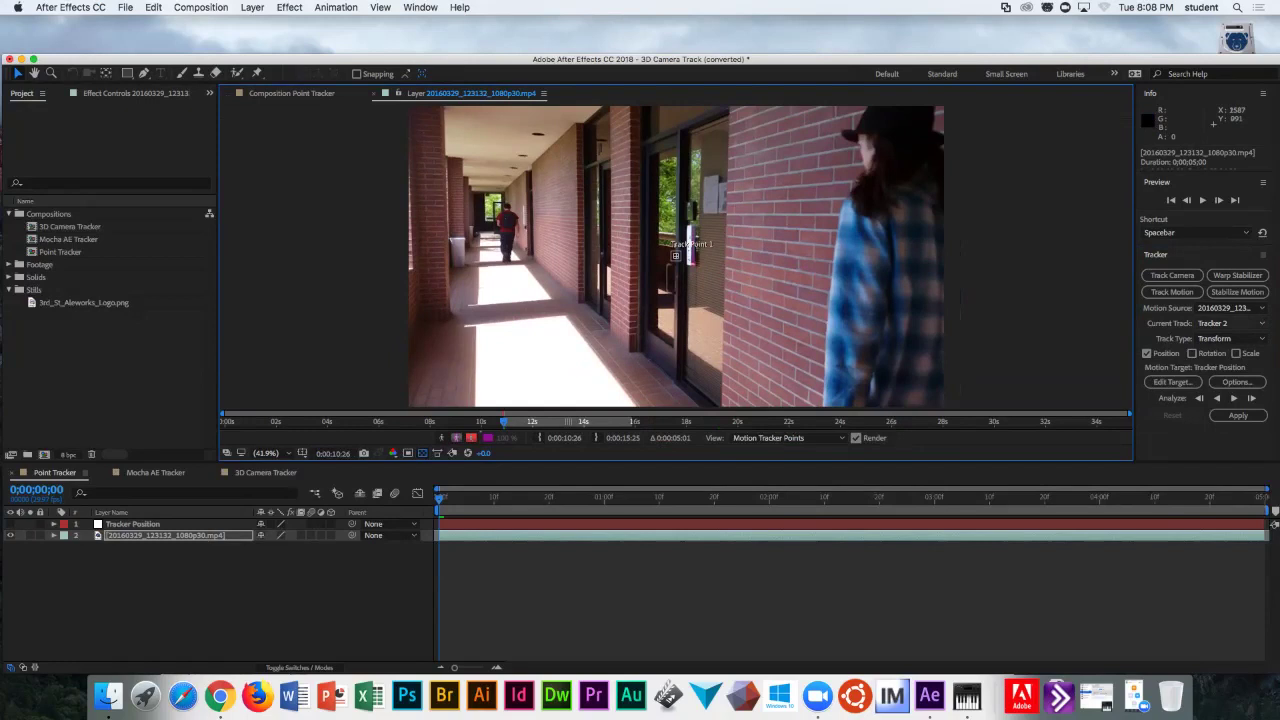
- Check the current track and motion source lists, leaving Tracker 2 and the footage source unchanged
{"action": "left_click", "coordinate": [1230, 323]}
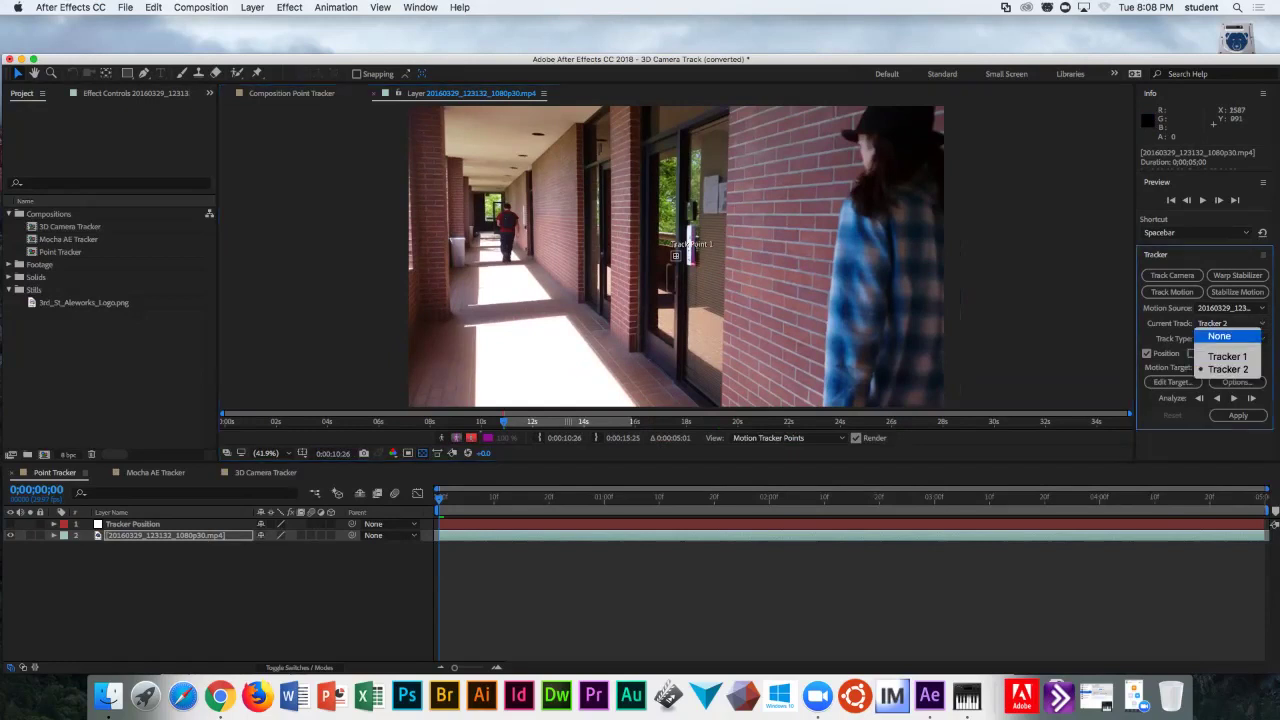
{"action": "key", "text": "Escape"}
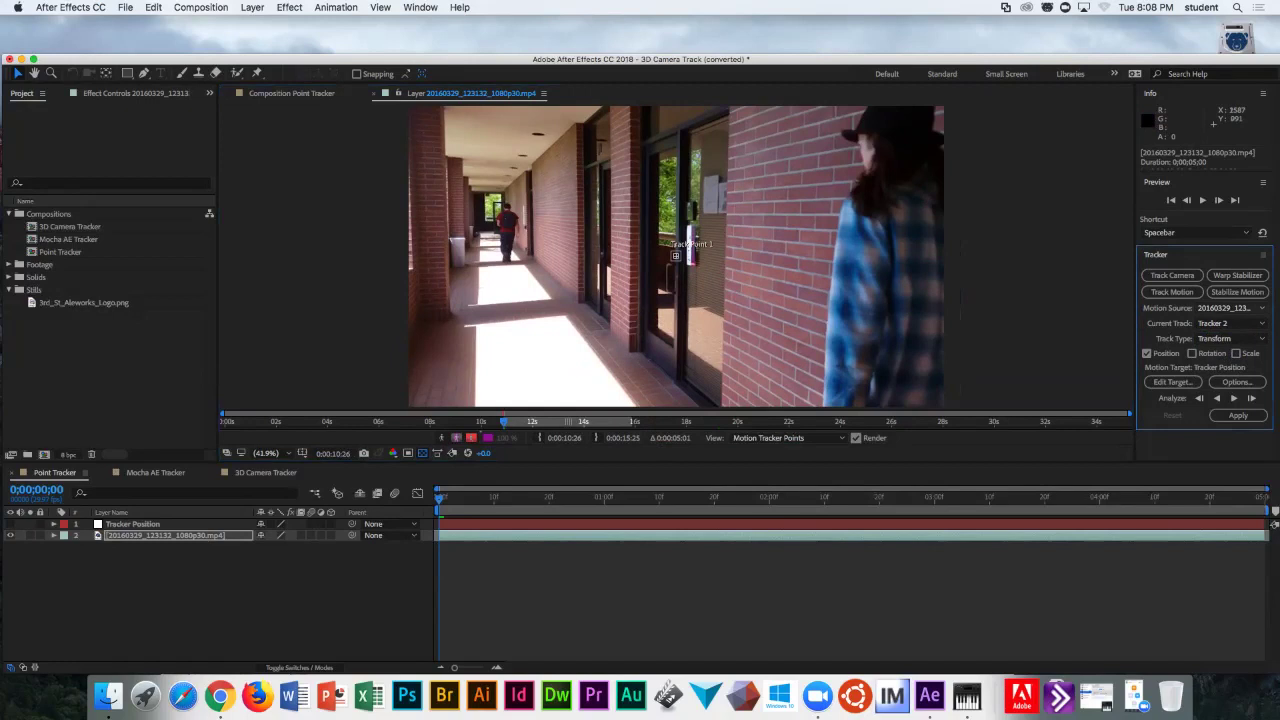
{"action": "left_click", "coordinate": [1228, 308]}
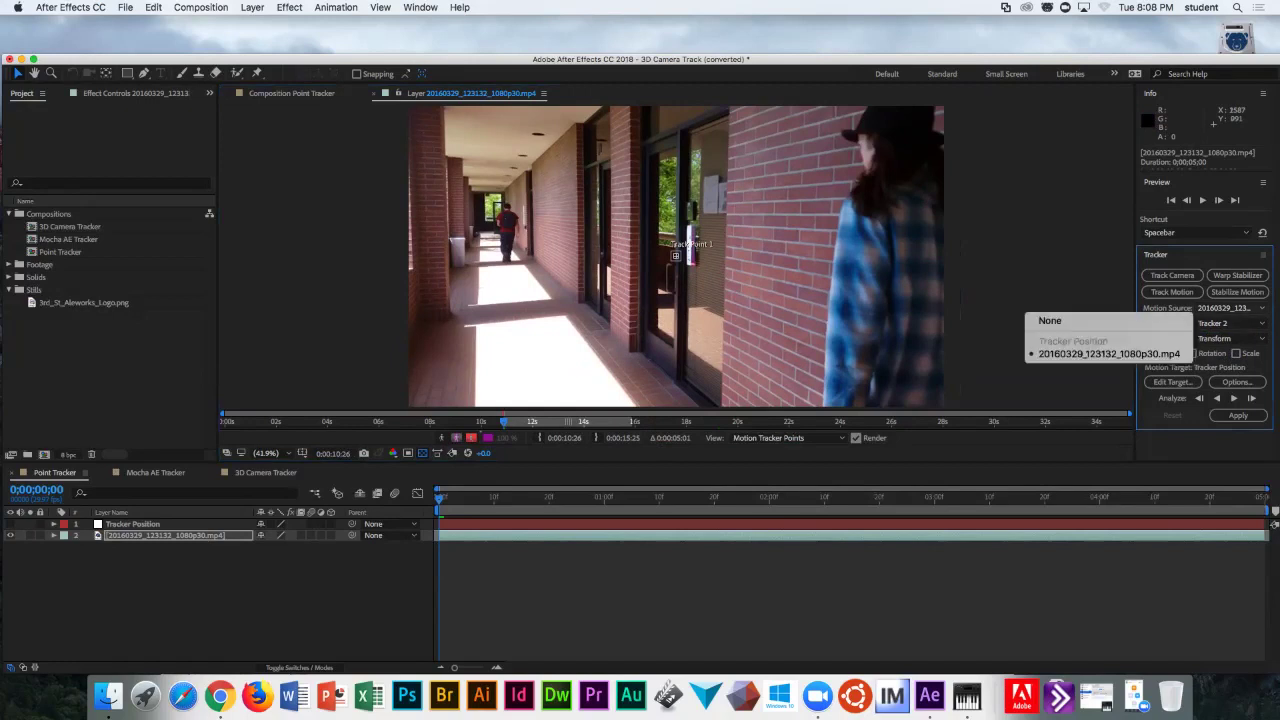
{"action": "key", "text": "Escape"}
- Browse the Transform and Stabilize options in the Track Type list
{"action": "left_click", "coordinate": [1228, 338]}
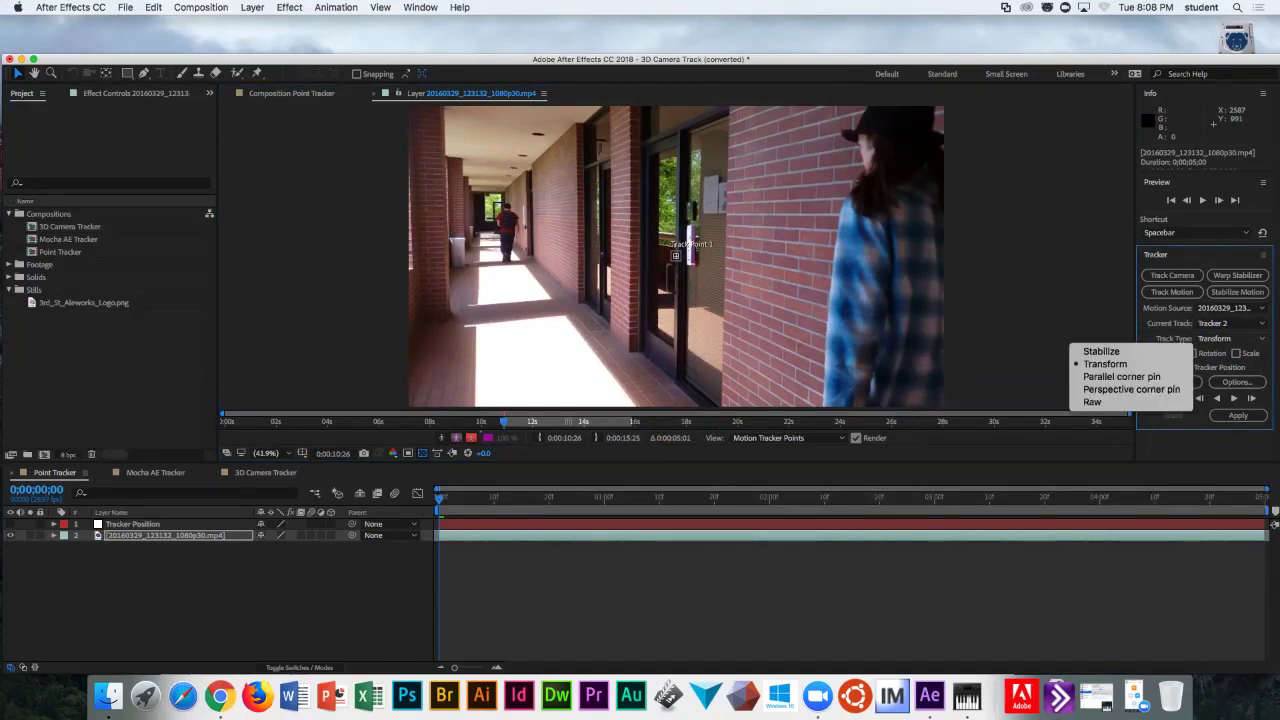
{"action": "key", "text": "Up"}
{"action": "key", "text": "Up"}
{"action": "key", "text": "Up"}
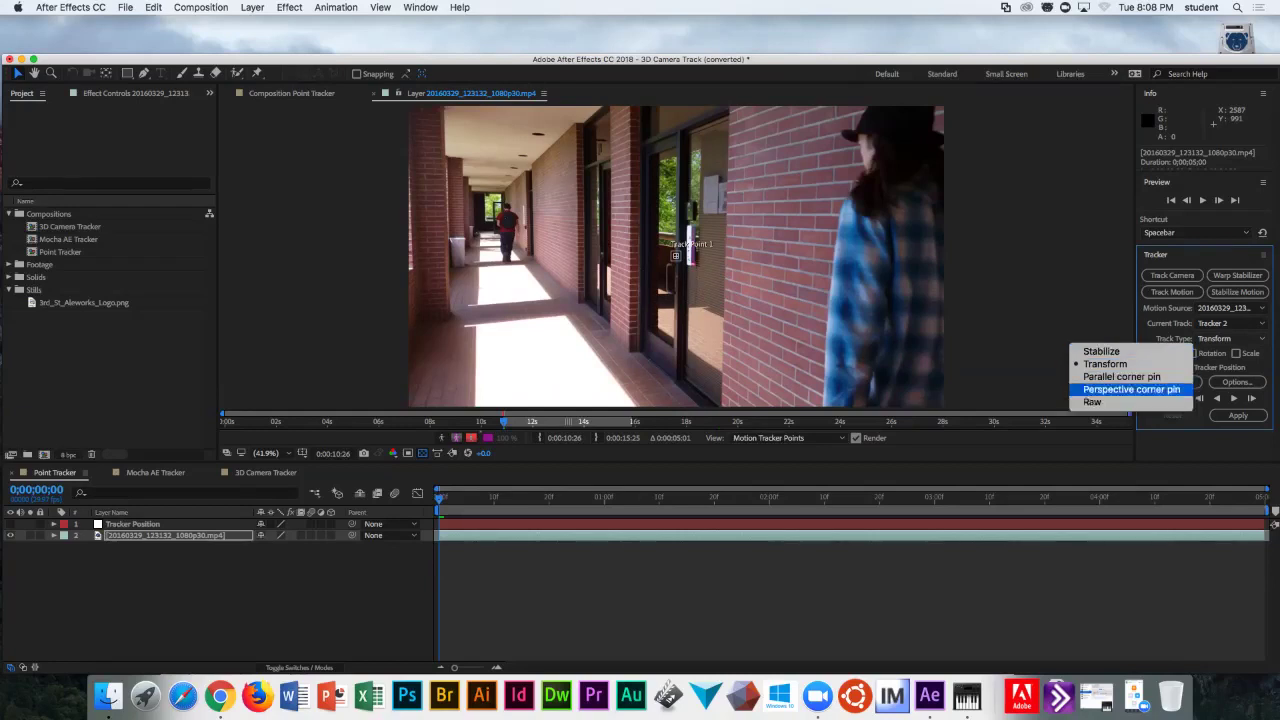
{"action": "key", "text": "Down"}
{"action": "key", "text": "Up"}
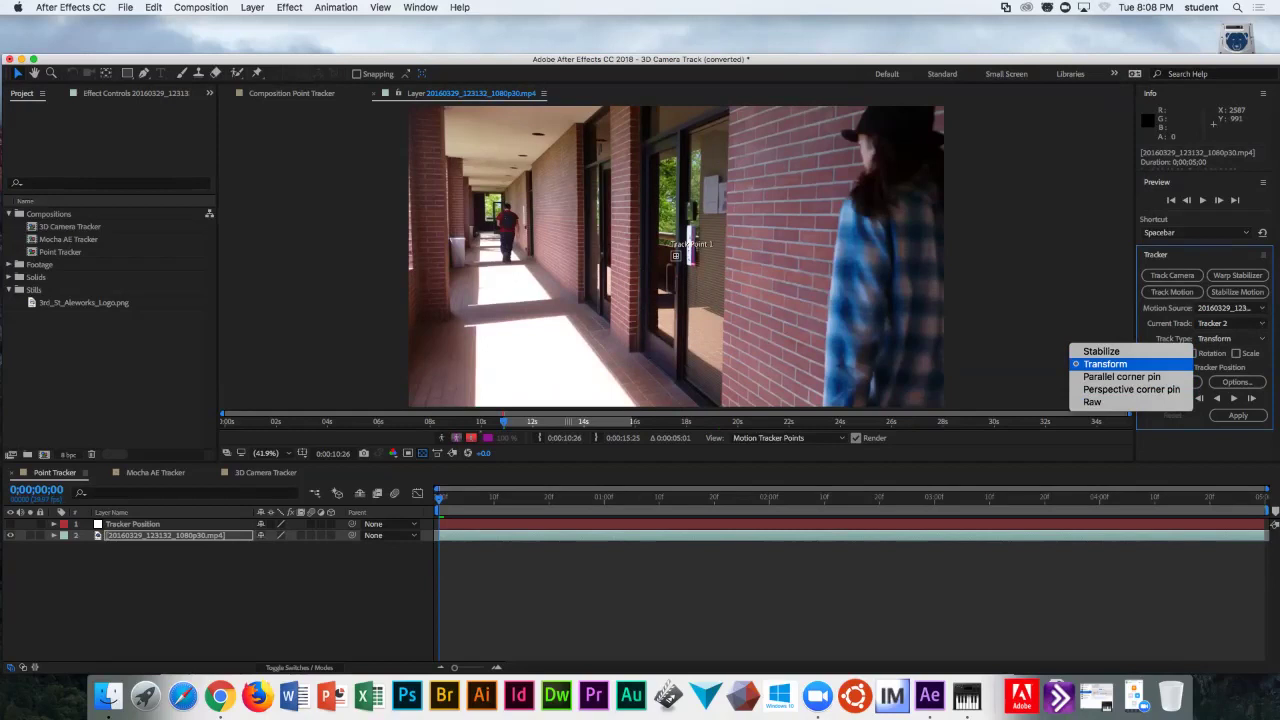
{"action": "key", "text": "Return"}
{"action": "key", "text": "Down"}
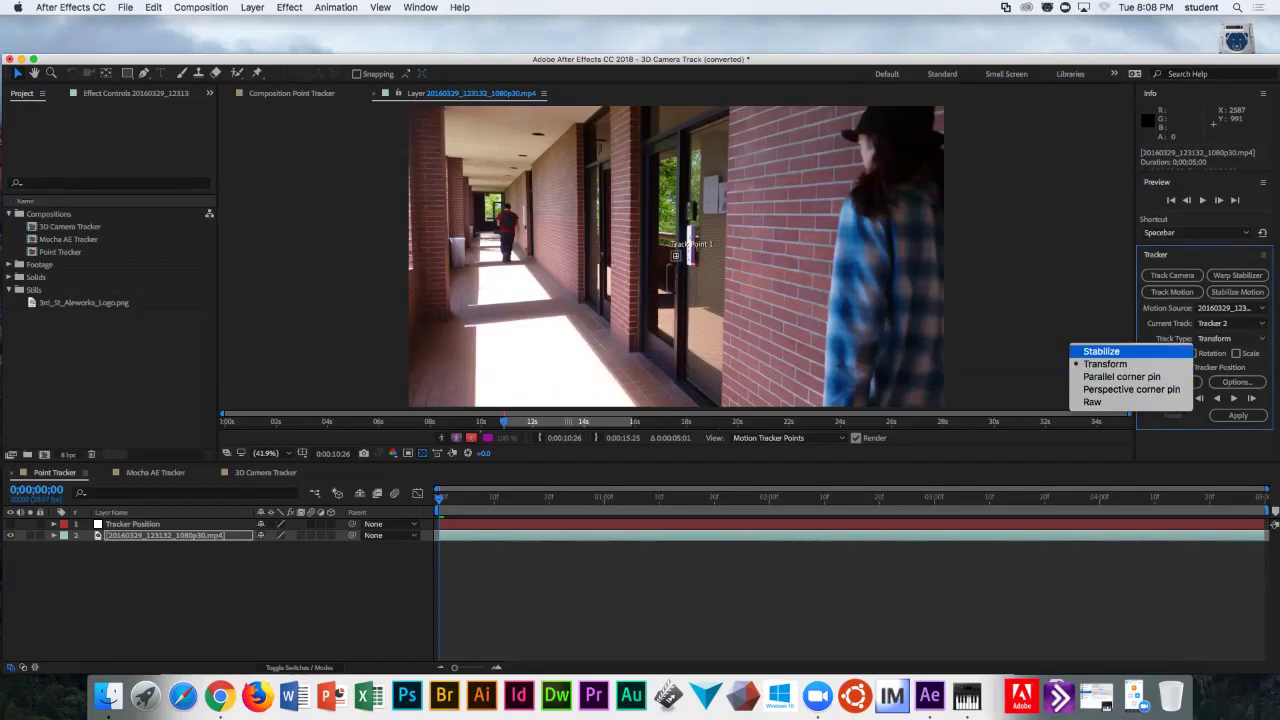
{"action": "key", "text": "Return"}
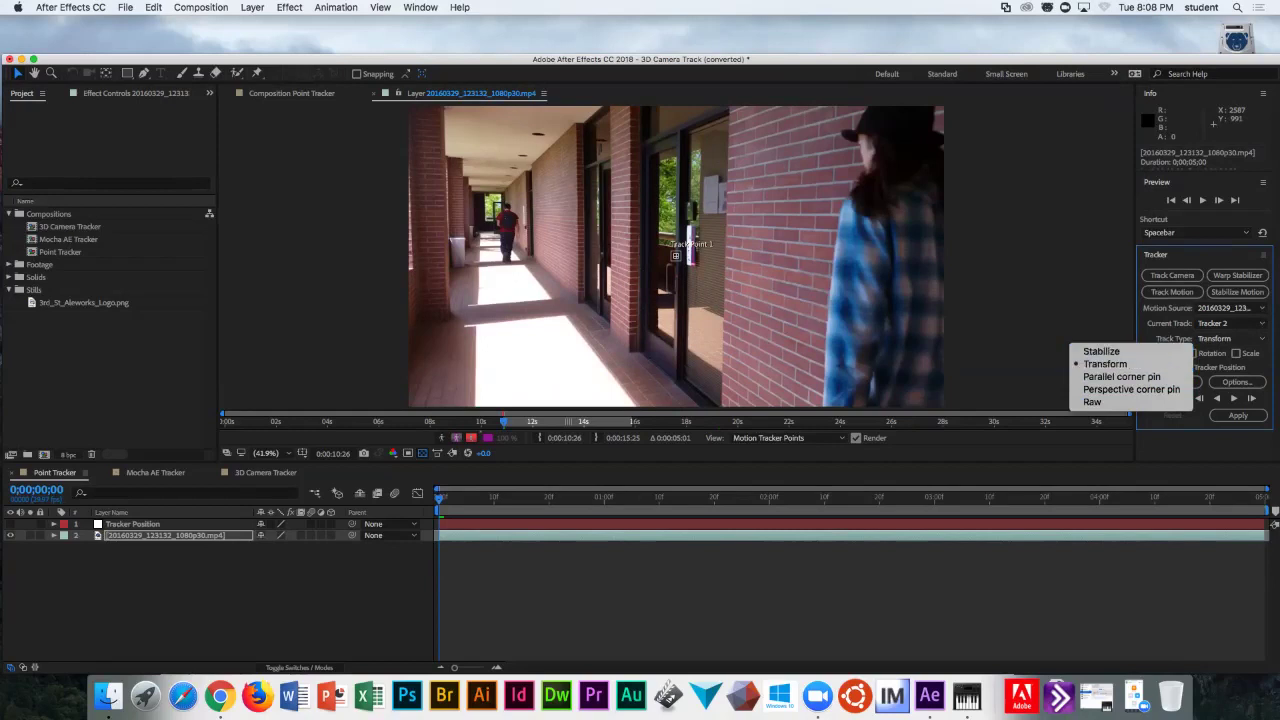
- Compare Parallel and Perspective corner pin track types, finally keeping Transform as the track type
{"action": "key", "text": "Down"}
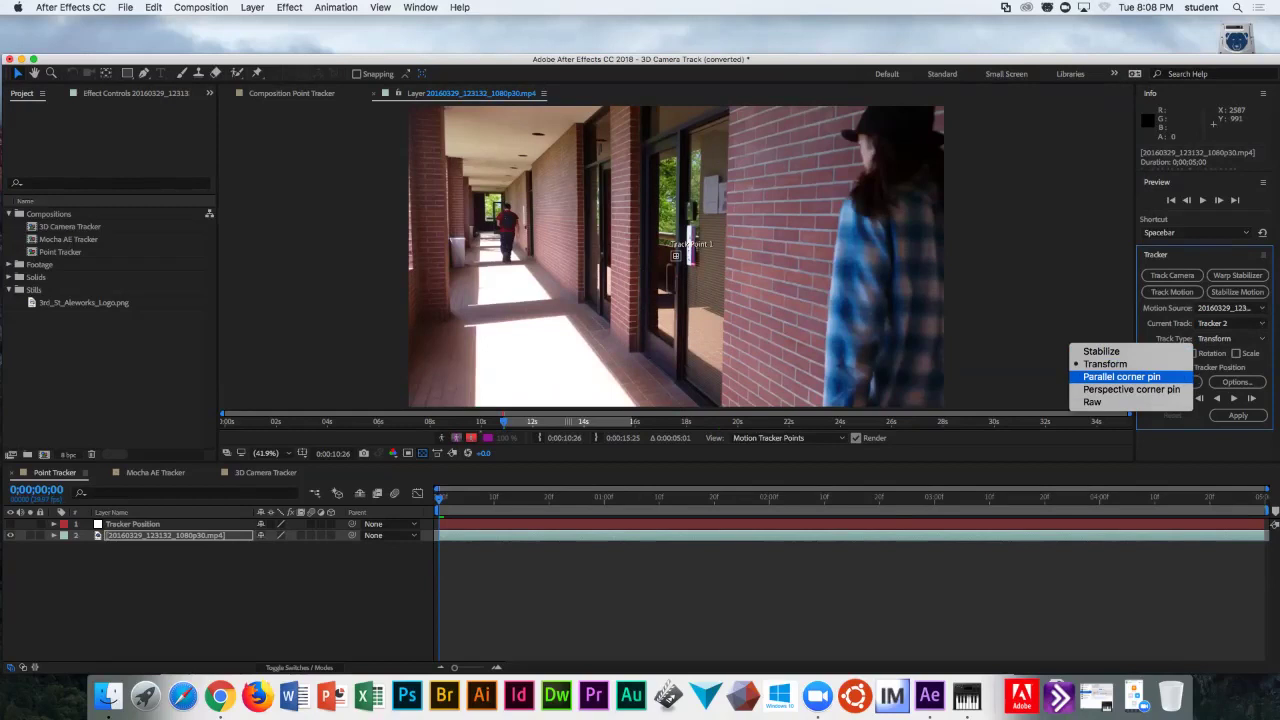
{"action": "key", "text": "Down"}
{"action": "key", "text": "Return"}
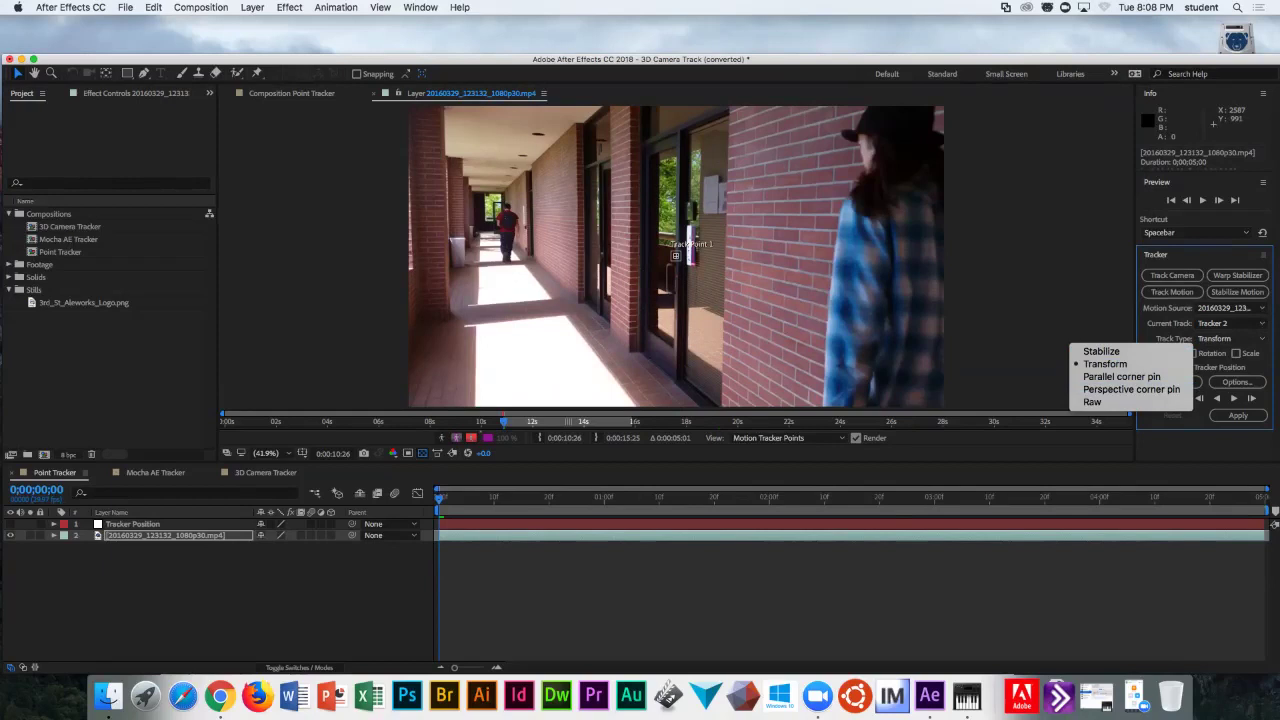
{"action": "key", "text": "Down"}
{"action": "key", "text": "Up"}
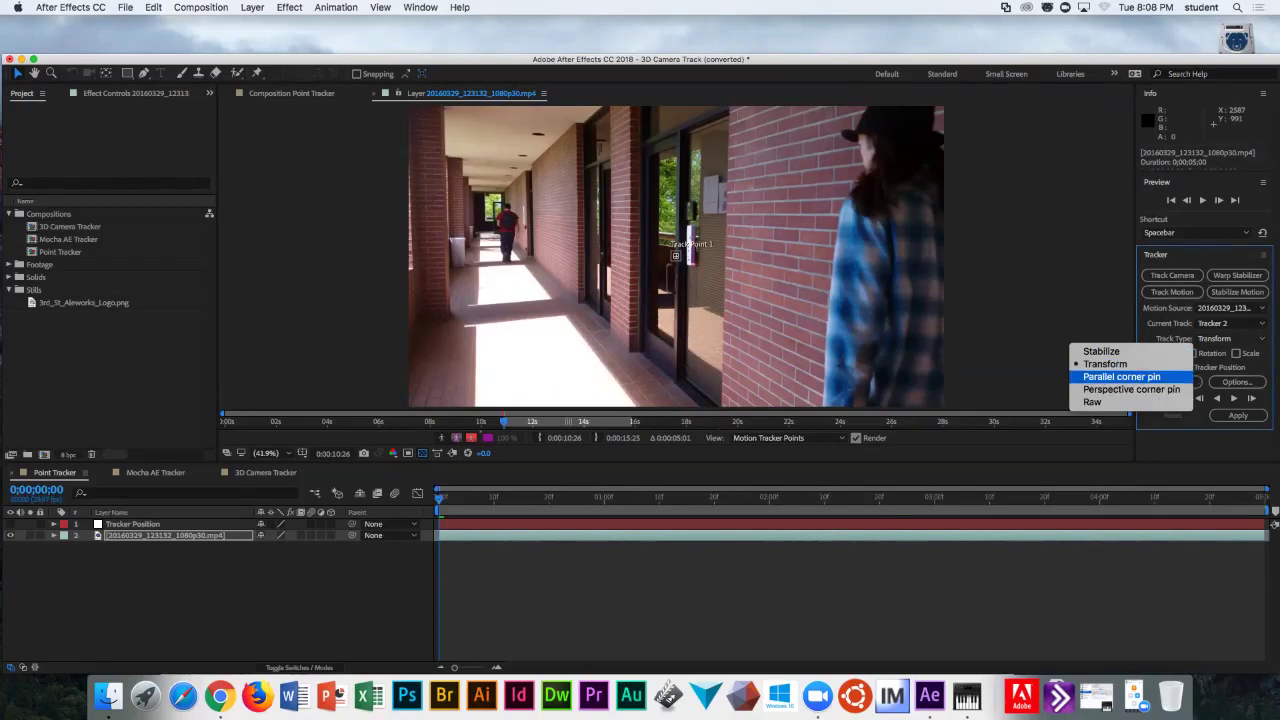
{"action": "key", "text": "Down"}
{"action": "key", "text": "Up"}
{"action": "key", "text": "Down"}
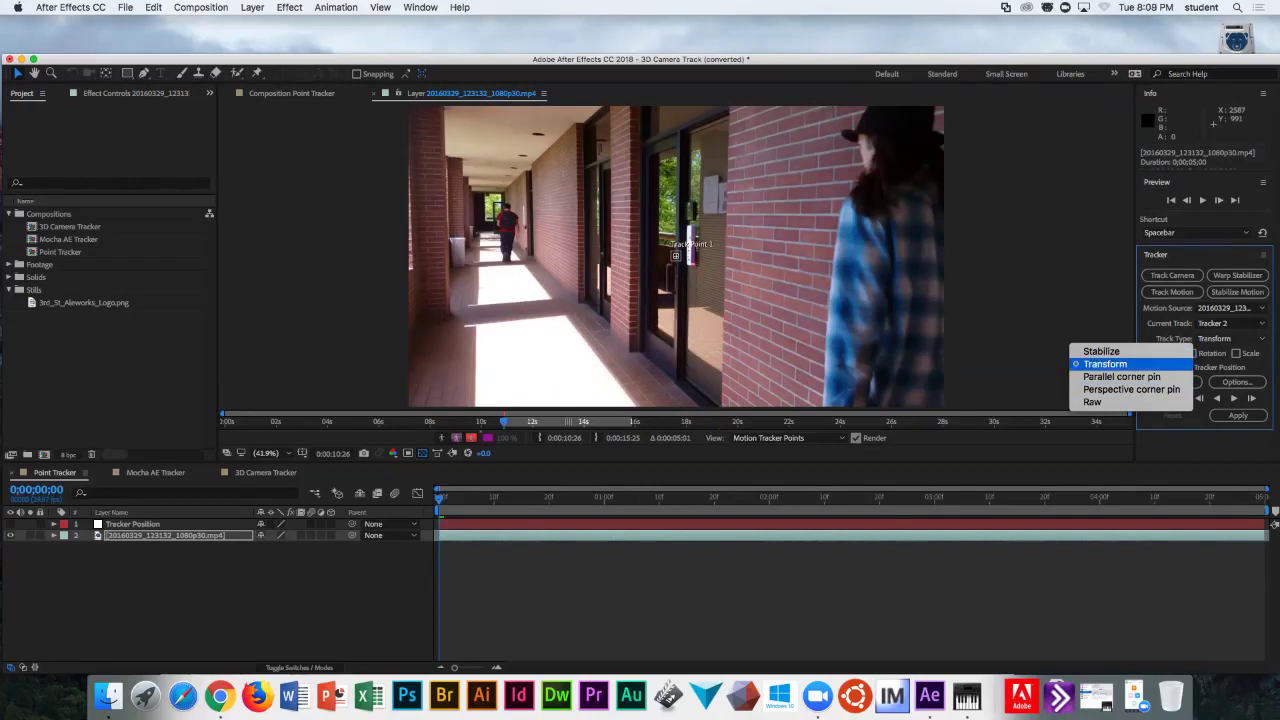
{"action": "key", "text": "Return"}
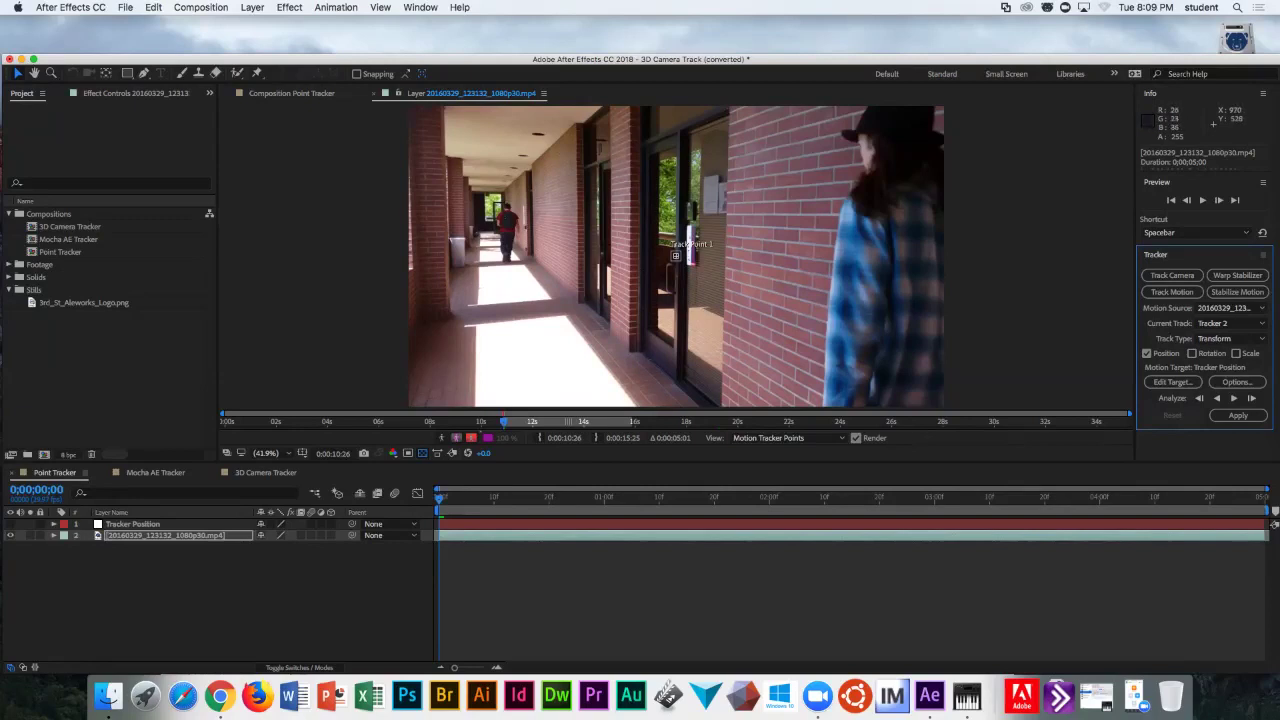
- Nudge Track Point 1 slightly right and down in the Layer panel footage
{"action": "left_click", "coordinate": [678, 250]}
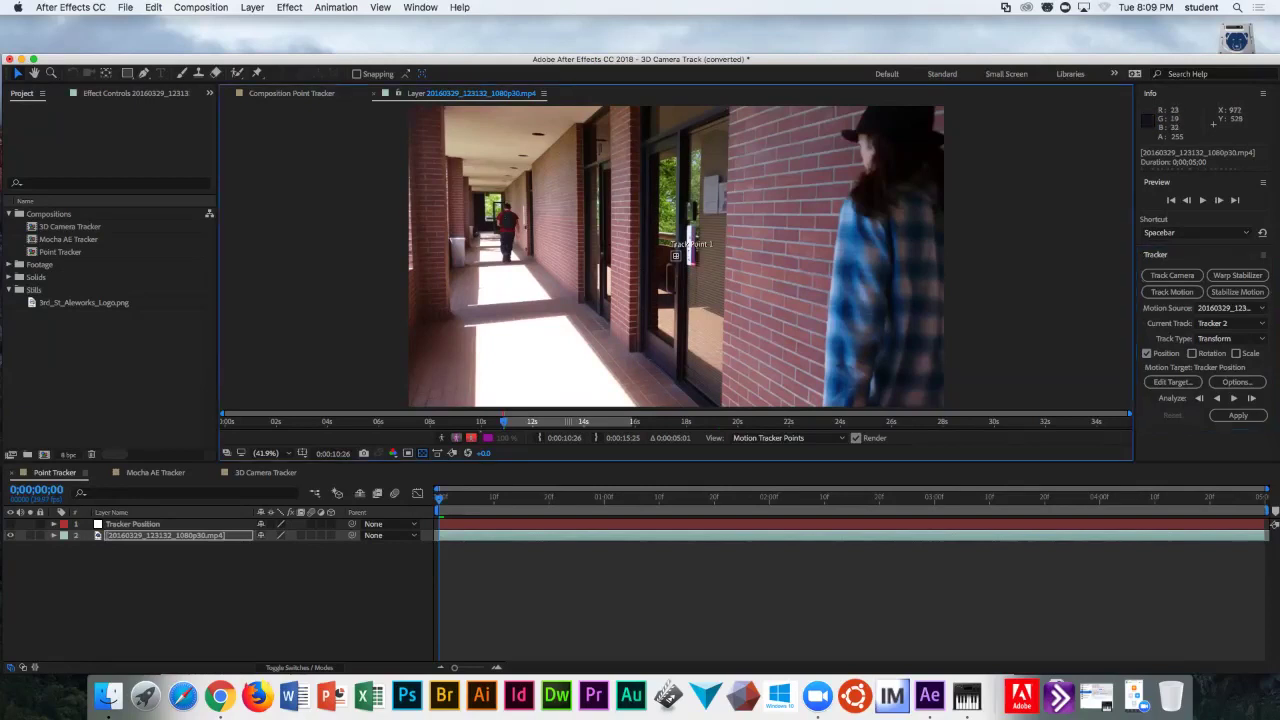
{"action": "left_click_drag", "start_coordinate": [676, 256], "coordinate": [676, 257]}
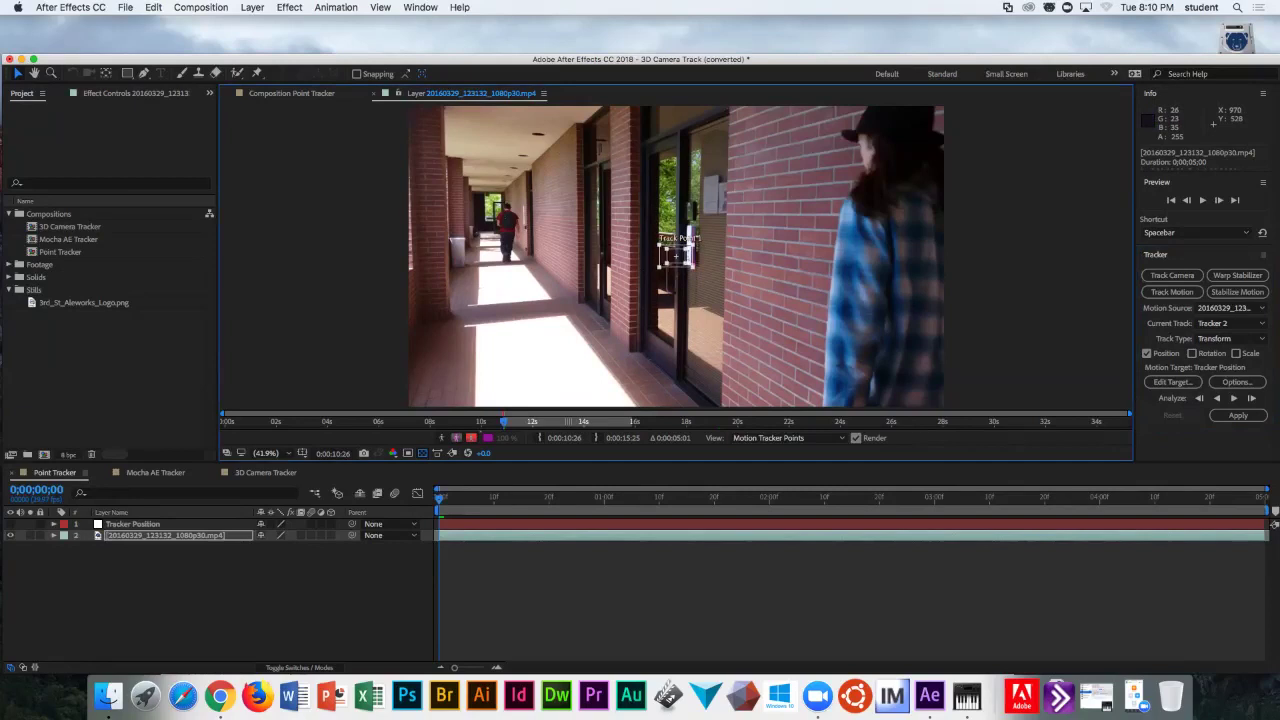
{"action": "left_click", "coordinate": [662, 244]}
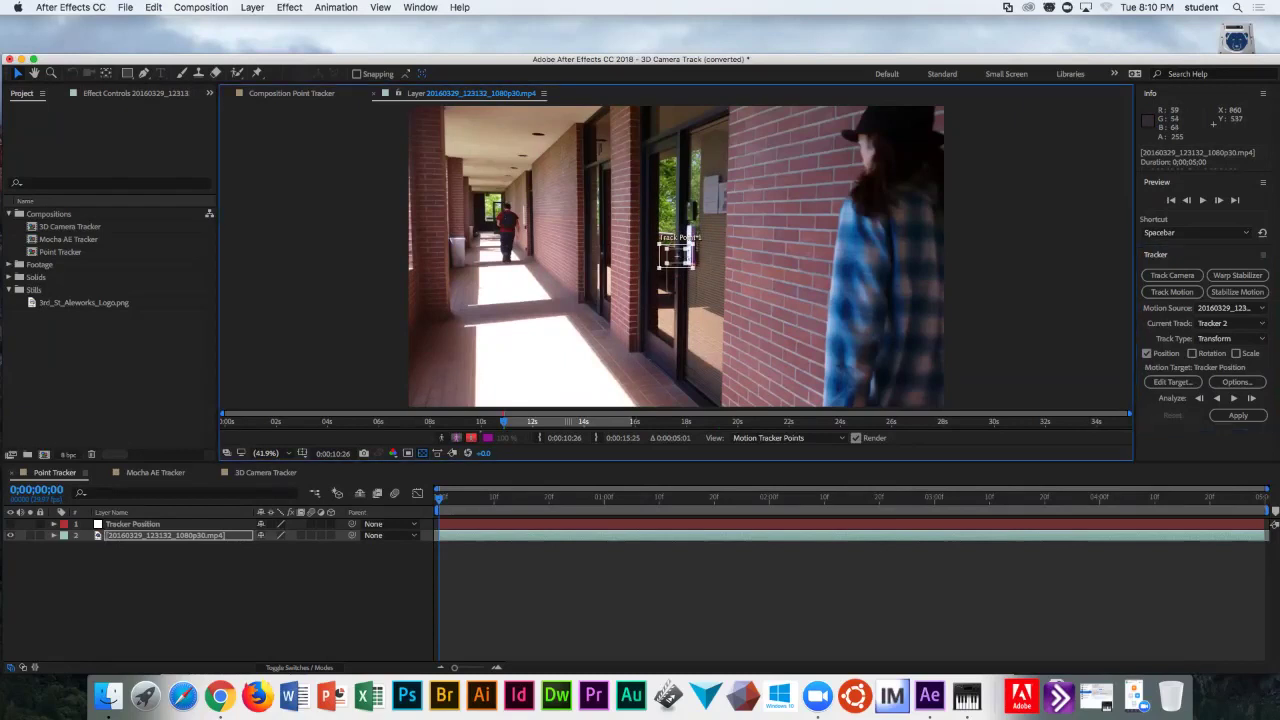
{"action": "left_click_drag", "start_coordinate": [677, 255], "coordinate": [684, 254]}
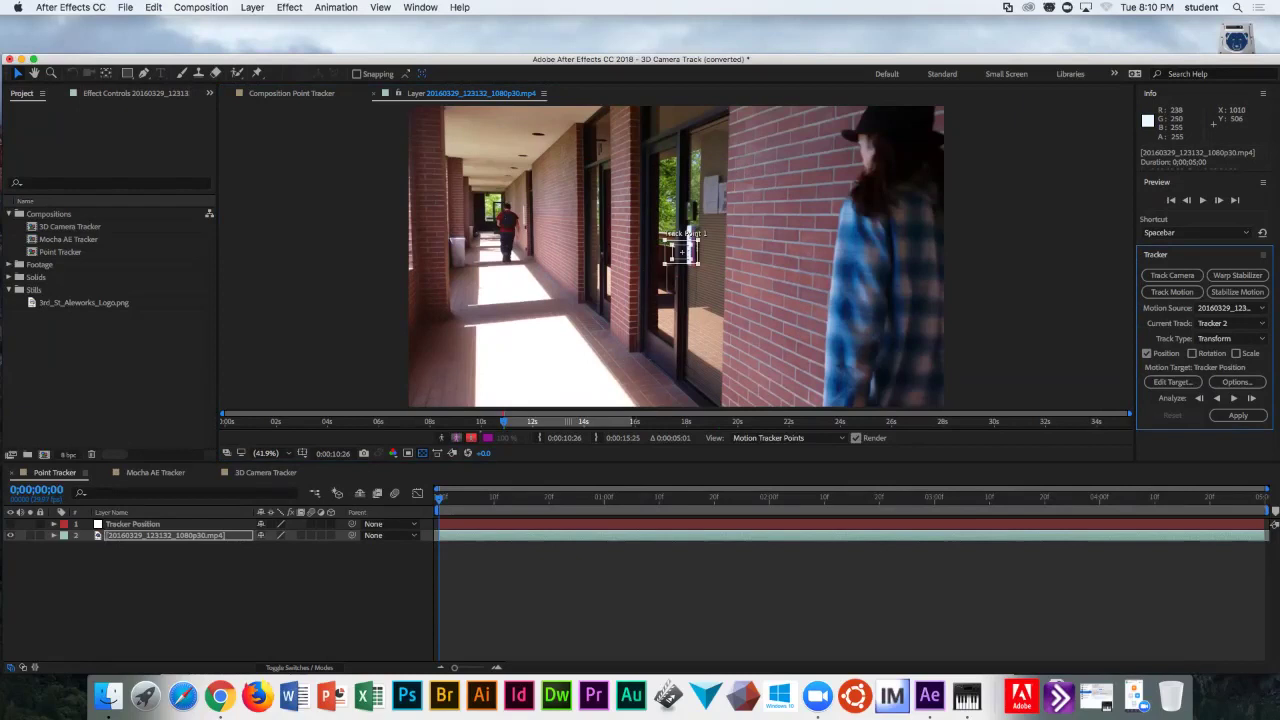
{"action": "left_click", "coordinate": [681, 252]}
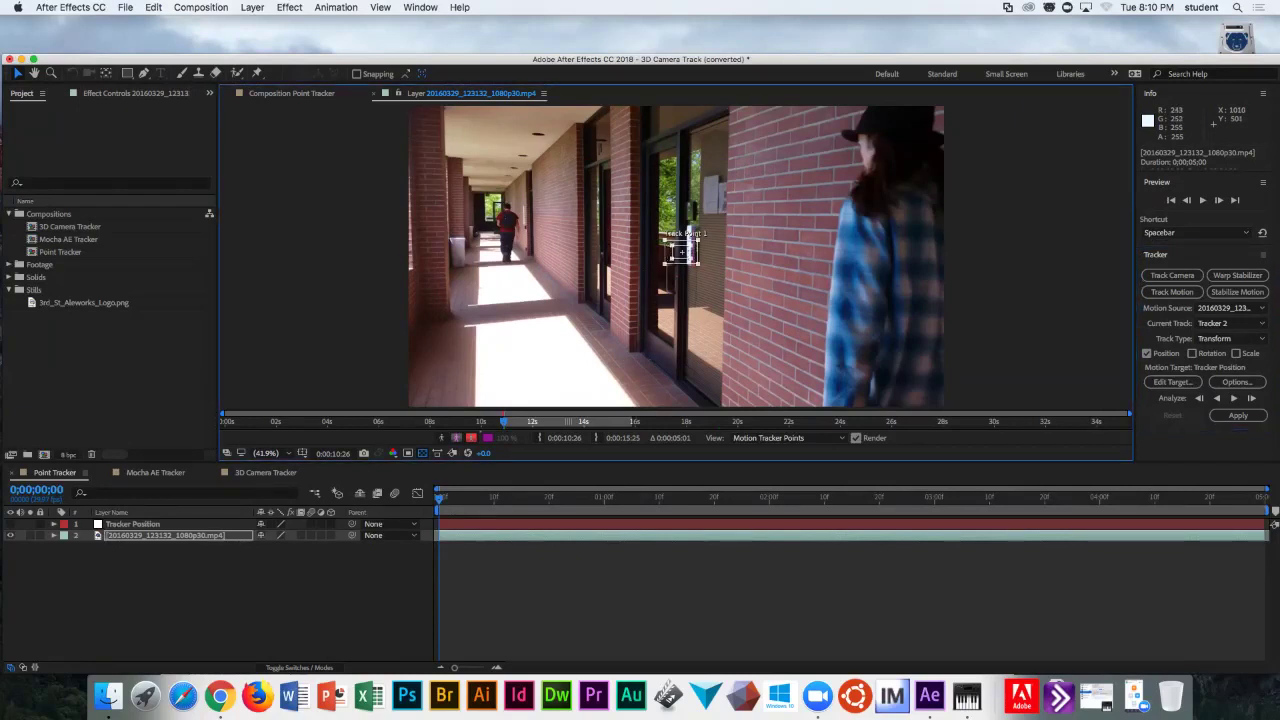
- Enlarge Track Point 1's region box and try it on the brick wall, shoulder and doorway wall
{"action": "left_click_drag", "start_coordinate": [682, 250], "coordinate": [799, 259]}
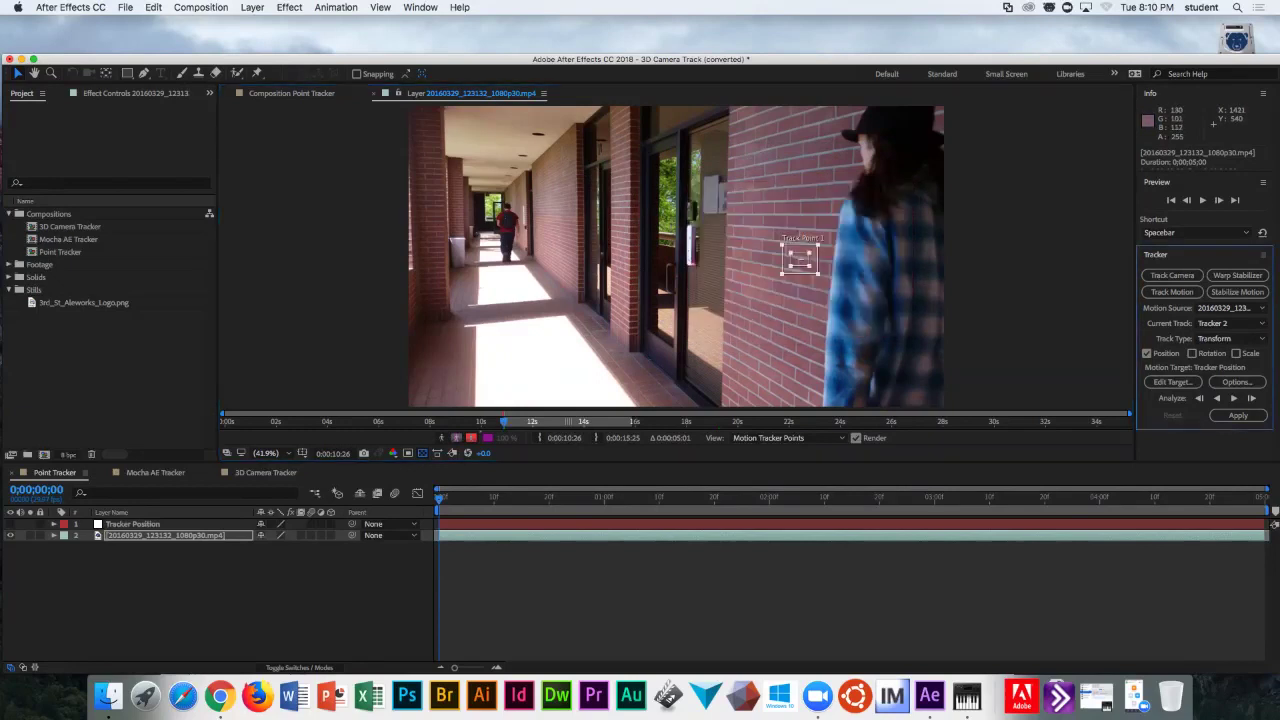
{"action": "left_click_drag", "start_coordinate": [799, 259], "coordinate": [857, 213]}
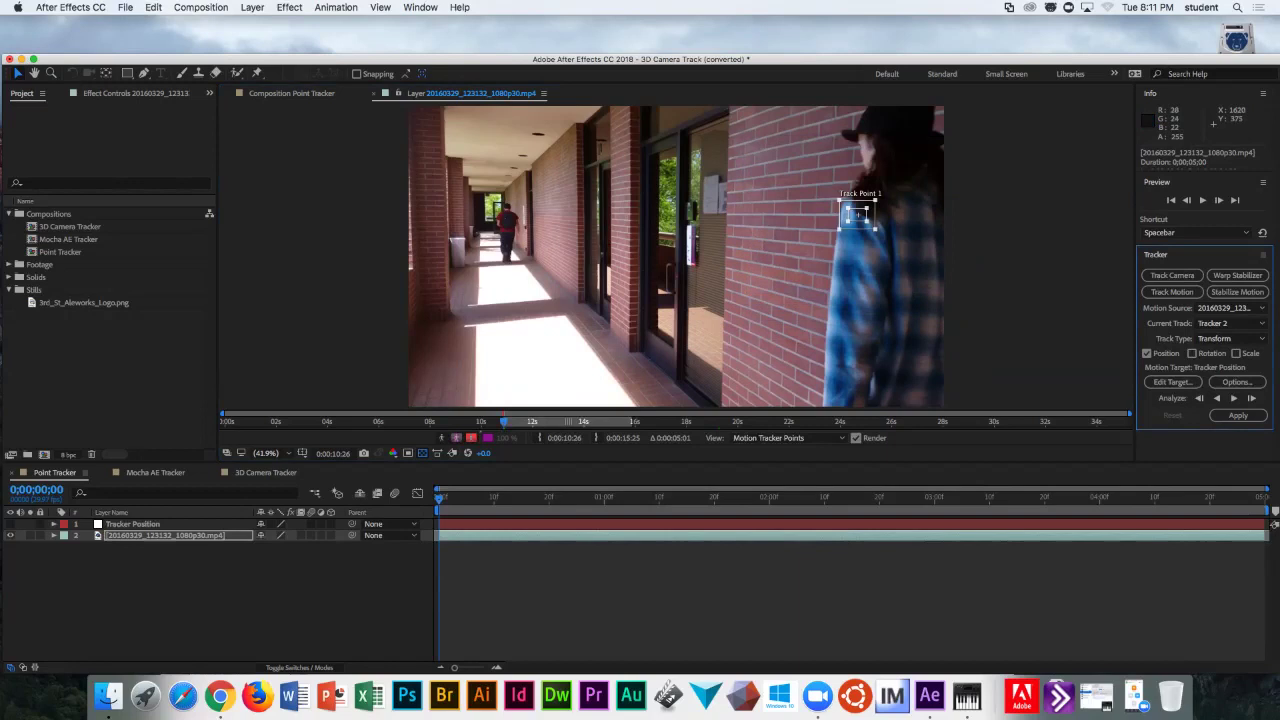
{"action": "left_click_drag", "start_coordinate": [857, 213], "coordinate": [863, 240]}
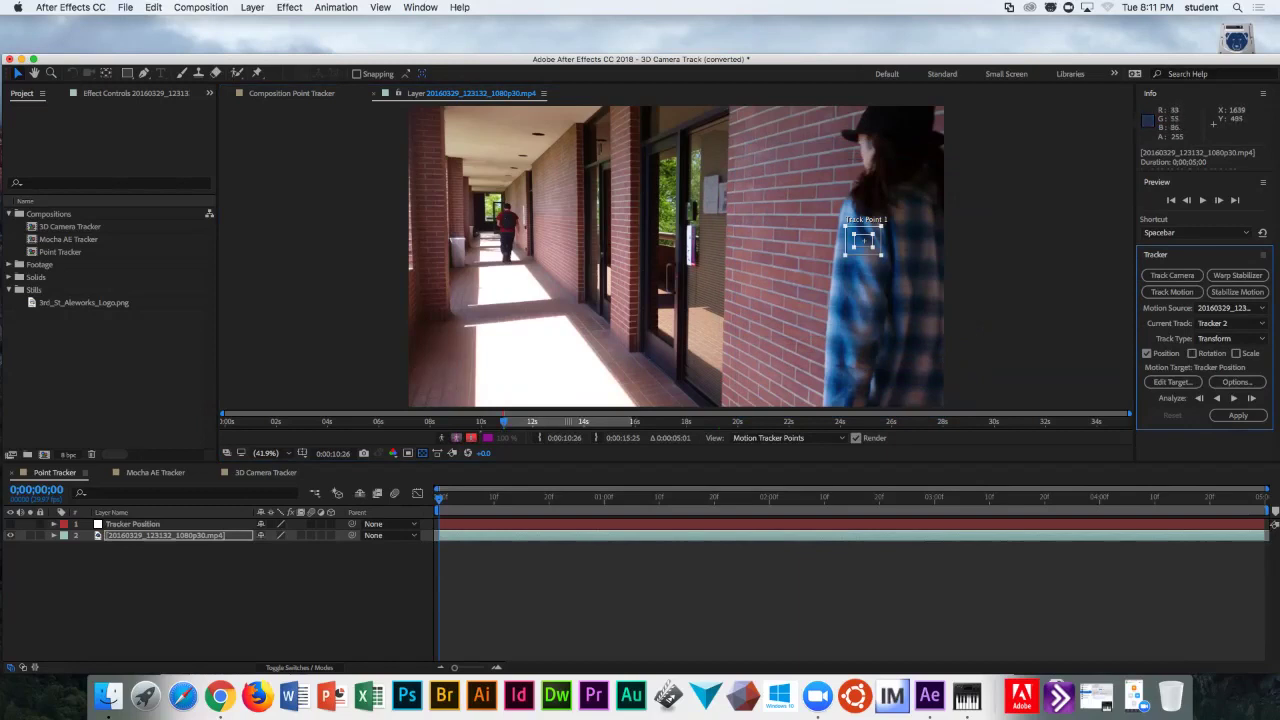
{"action": "left_click_drag", "start_coordinate": [863, 240], "coordinate": [617, 226]}
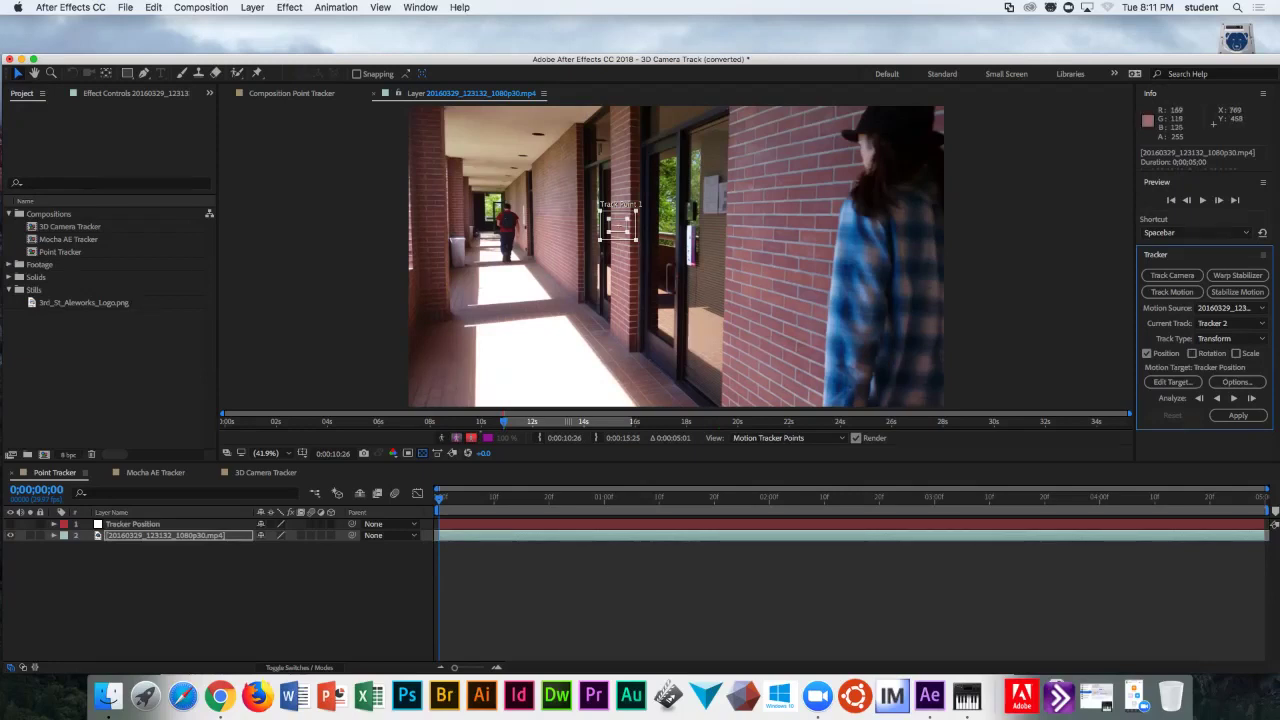
- Resize Track Point 1's search and feature regions and settle it on the person's plaid shirt
{"action": "left_click", "coordinate": [618, 226]}
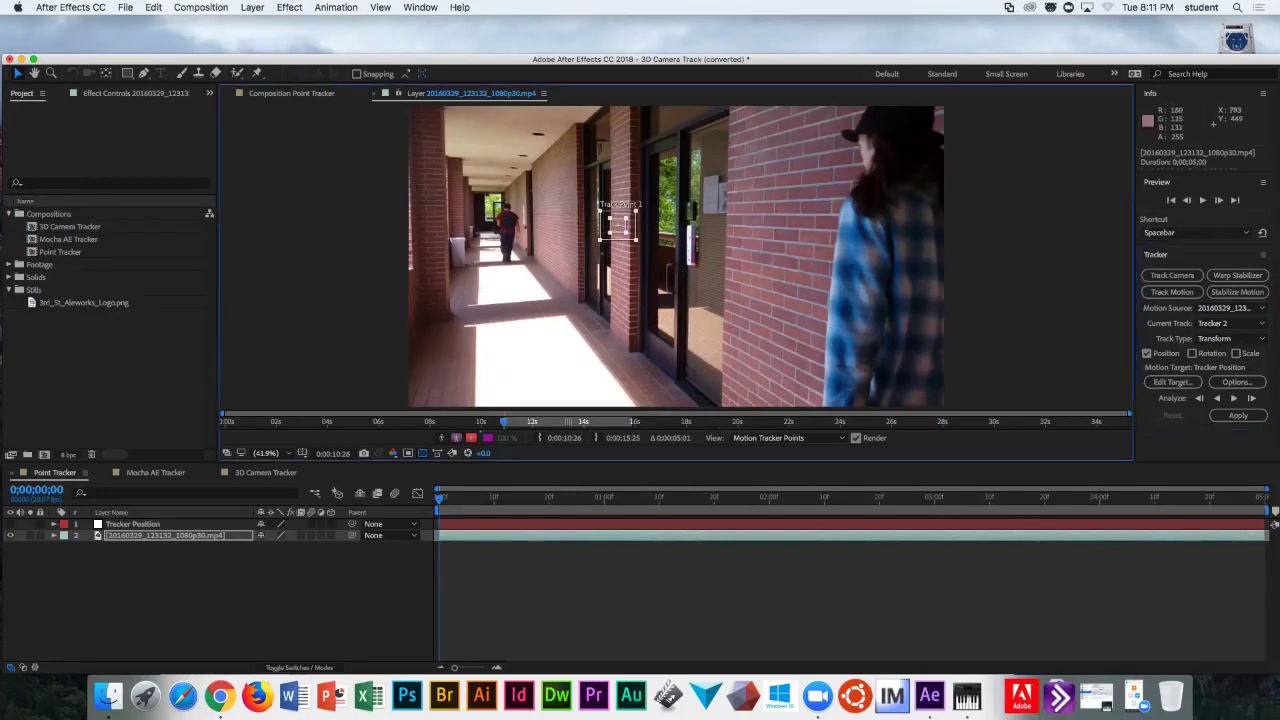
{"action": "left_click_drag", "start_coordinate": [626, 231], "coordinate": [634, 240]}
{"action": "left_click", "coordinate": [1205, 258]}
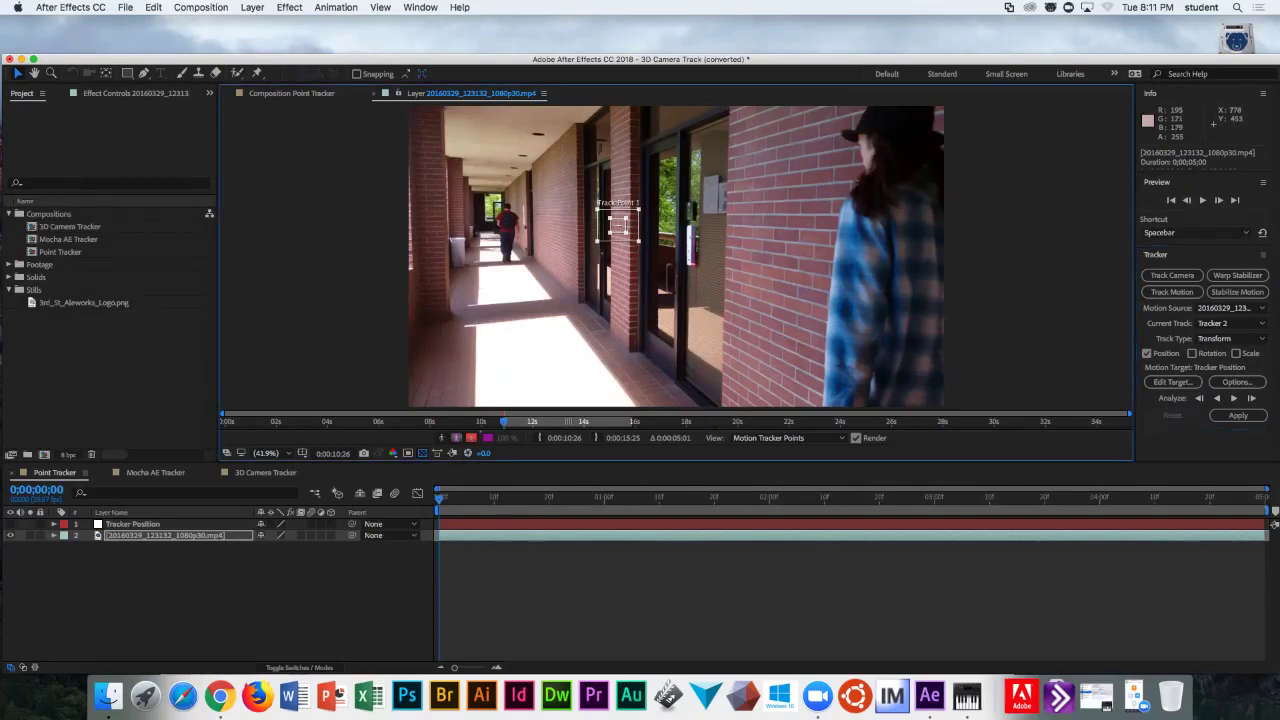
{"action": "left_click_drag", "start_coordinate": [636, 242], "coordinate": [628, 237]}
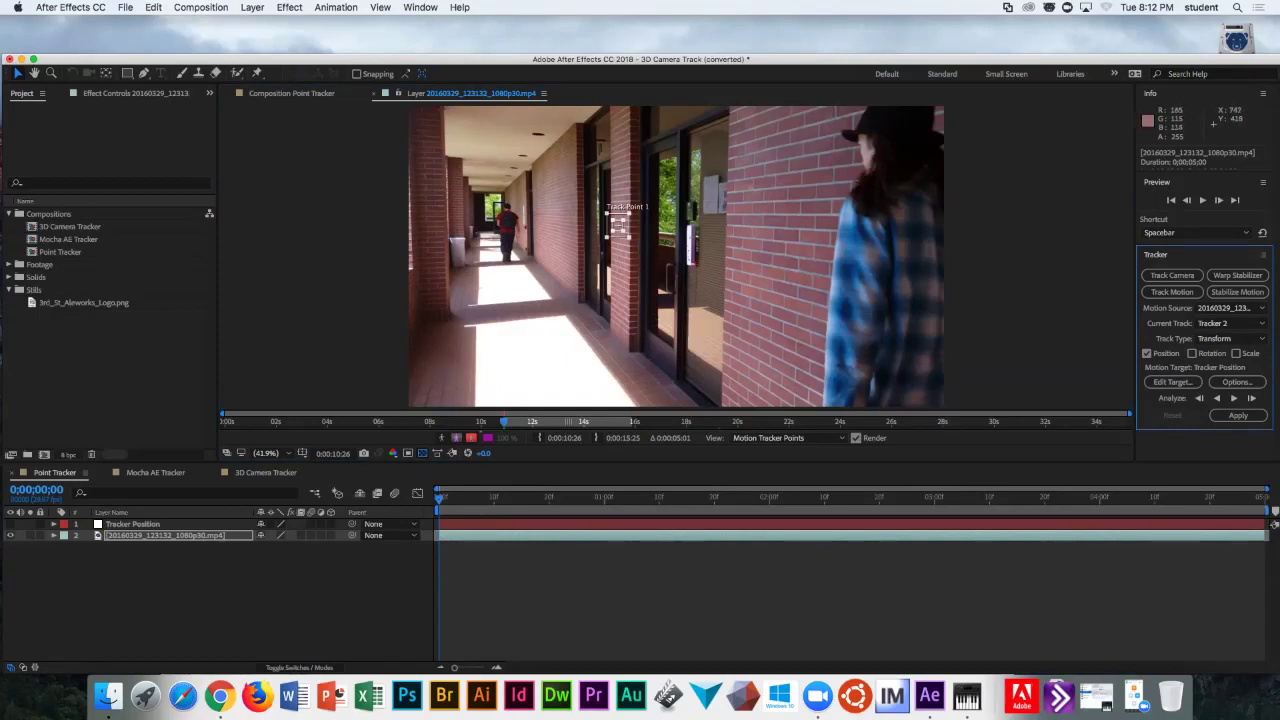
{"action": "mouse_move", "coordinate": [618, 228]}
{"action": "left_mouse_down"}
{"action": "mouse_move", "coordinate": [643, 206]}
{"action": "mouse_move", "coordinate": [858, 268]}
{"action": "mouse_move", "coordinate": [849, 203]}
{"action": "mouse_move", "coordinate": [857, 232]}
{"action": "left_mouse_up"}
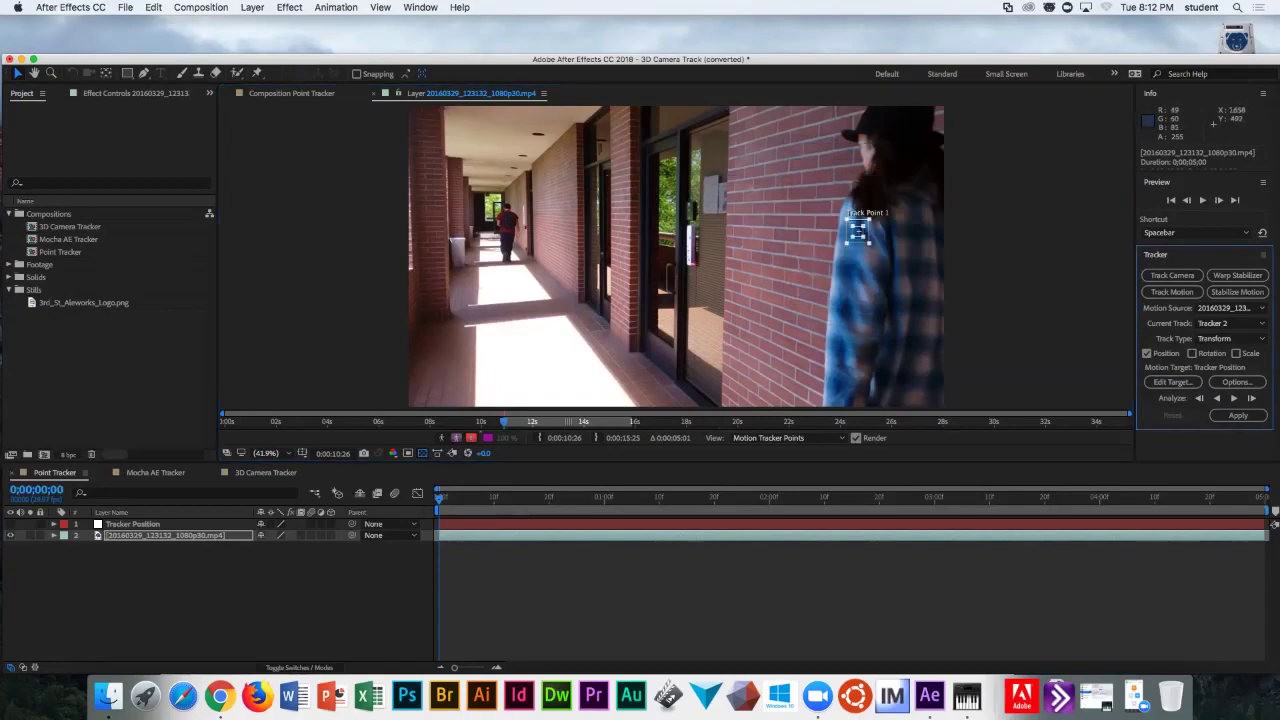
{"action": "left_click_drag", "start_coordinate": [857, 232], "coordinate": [857, 232]}
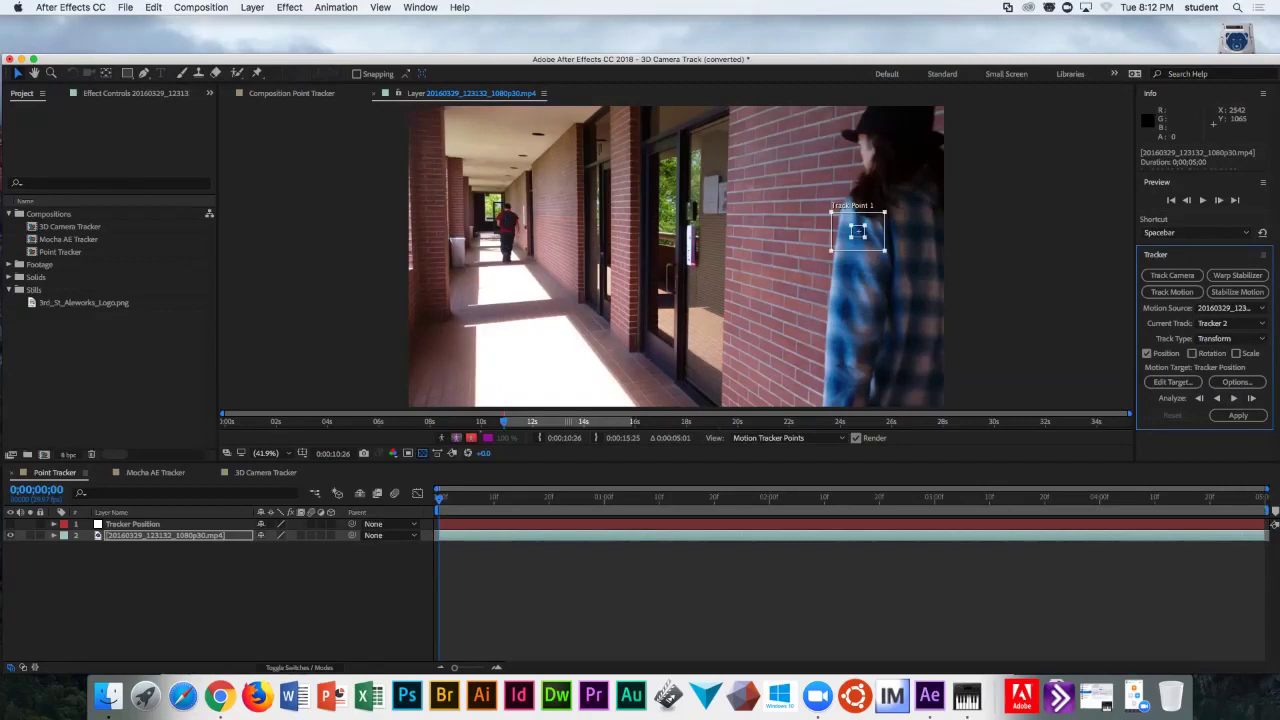
- Analyze Track Point 1 a few single frames, then track it forward continuously to about 0;00;01;10
{"action": "left_click", "coordinate": [1251, 398]}
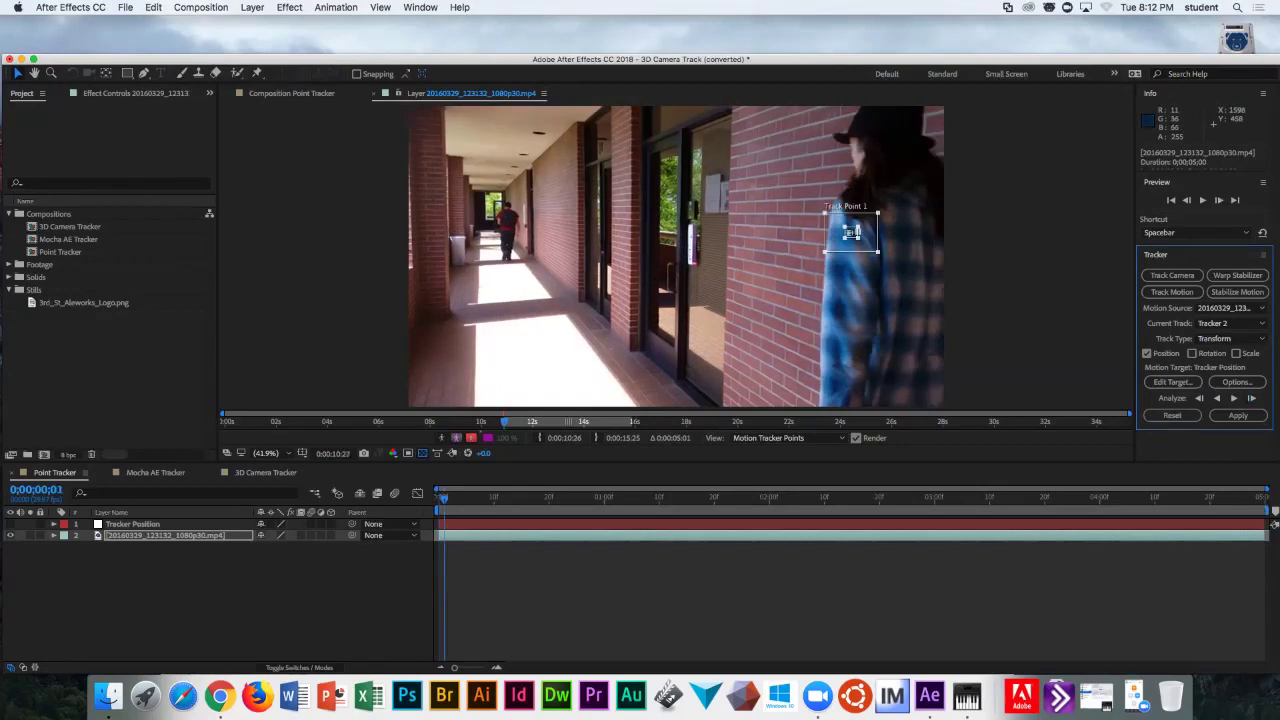
{"action": "left_click_drag", "start_coordinate": [851, 233], "coordinate": [850, 232]}
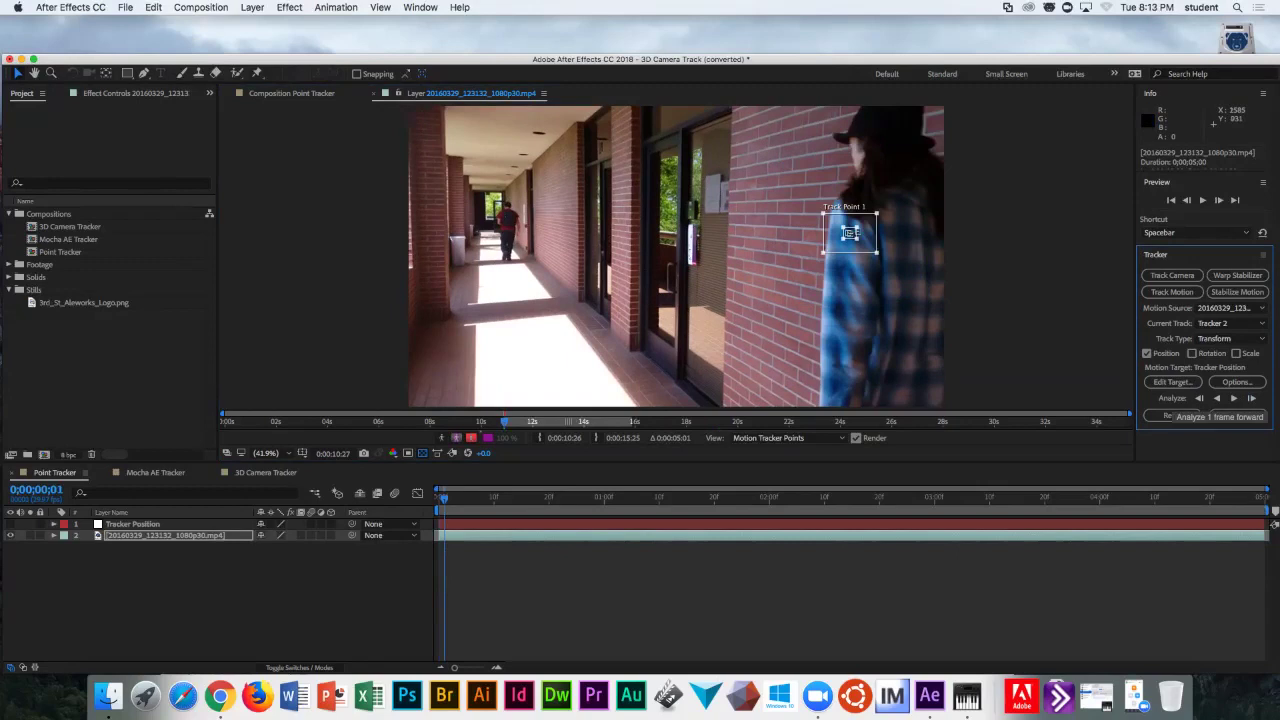
{"action": "left_click", "coordinate": [1216, 398]}
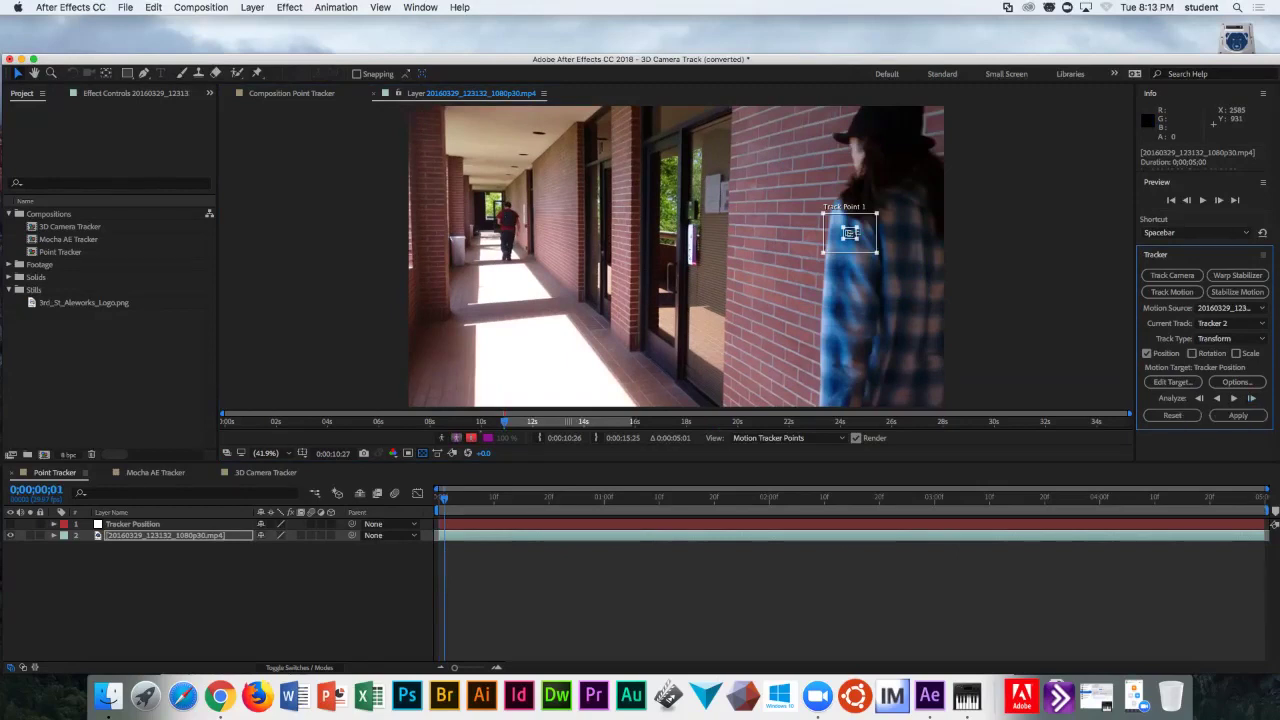
{"action": "left_click", "coordinate": [1251, 398]}
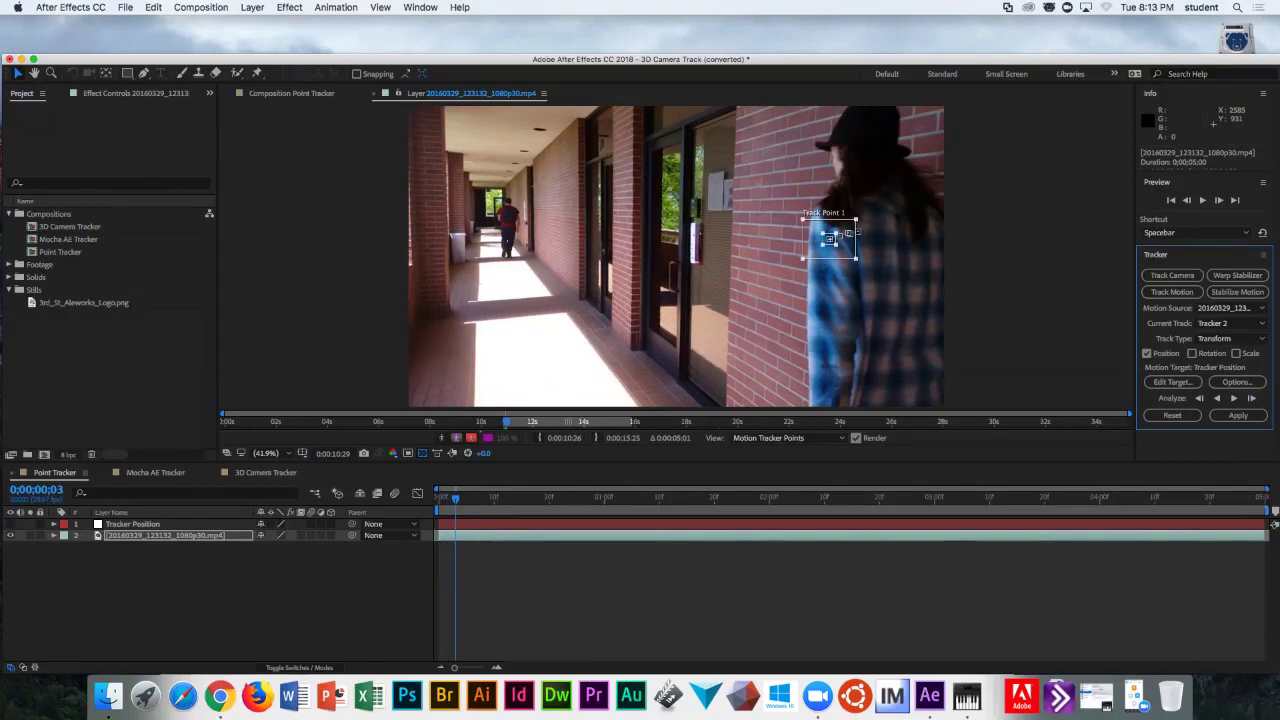
{"action": "left_click", "coordinate": [1233, 398]}
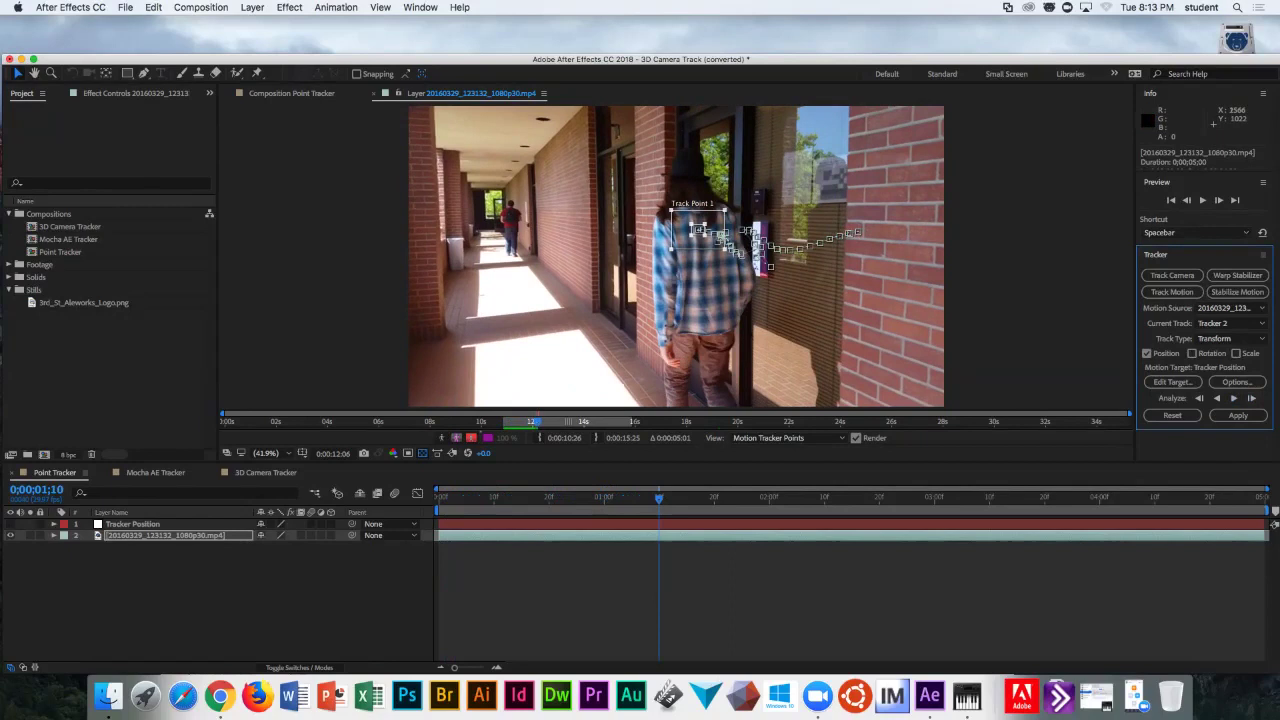
- Move Track Point 1 back onto the feature at frame 16, re-track forward, then stop
{"action": "key", "text": "Page_Up"}
{"action": "key", "text": "Page_Up"}
{"action": "key", "text": "Page_Up"}
{"action": "key", "text": "Page_Up"}
{"action": "key", "text": "Page_Up"}
{"action": "key", "text": "Page_Up"}
{"action": "key", "text": "Page_Up"}
{"action": "key", "text": "Page_Up"}
{"action": "key", "text": "Page_Up"}
{"action": "key", "text": "Page_Up"}
{"action": "key", "text": "Page_Up"}
{"action": "key", "text": "Page_Up"}
{"action": "key", "text": "Page_Up"}
{"action": "key", "text": "Page_Up"}
{"action": "key", "text": "Page_Up"}
{"action": "key", "text": "Page_Up"}
{"action": "key", "text": "Page_Up"}
{"action": "key", "text": "Page_Up"}
{"action": "key", "text": "Page_Up"}
{"action": "key", "text": "Page_Up"}
{"action": "key", "text": "Page_Up"}
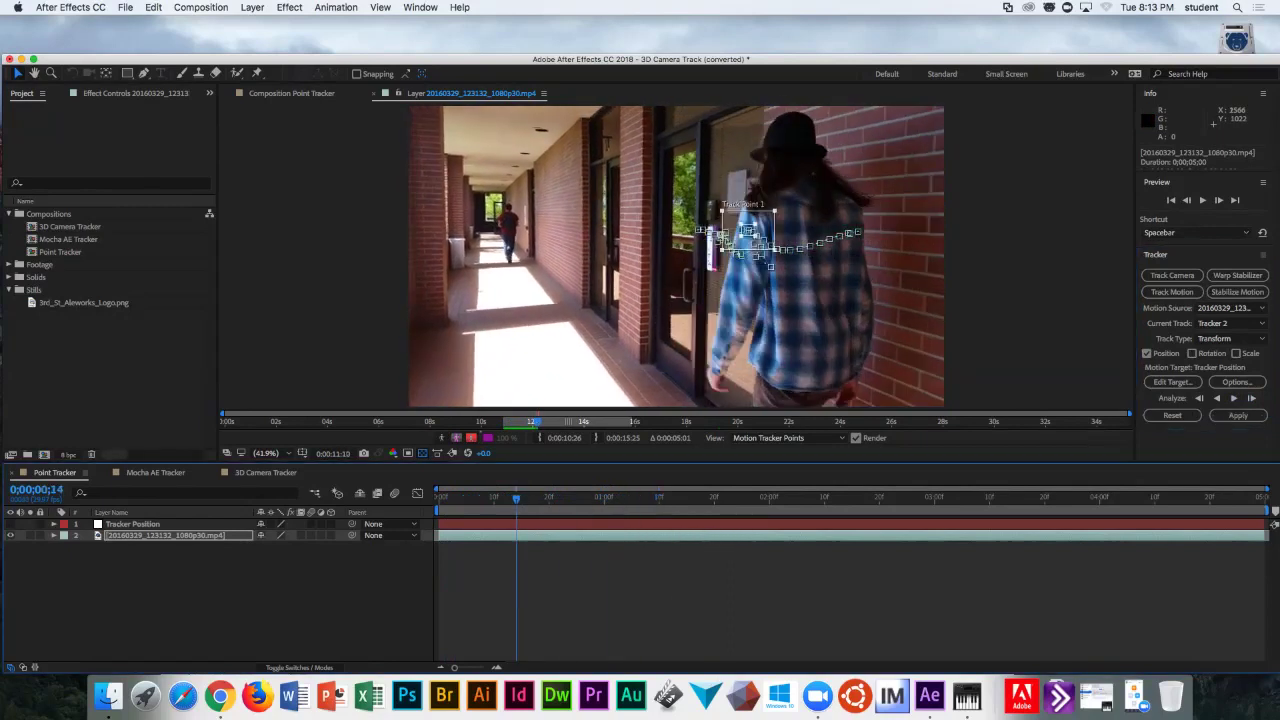
{"action": "key", "text": "Page_Down"}
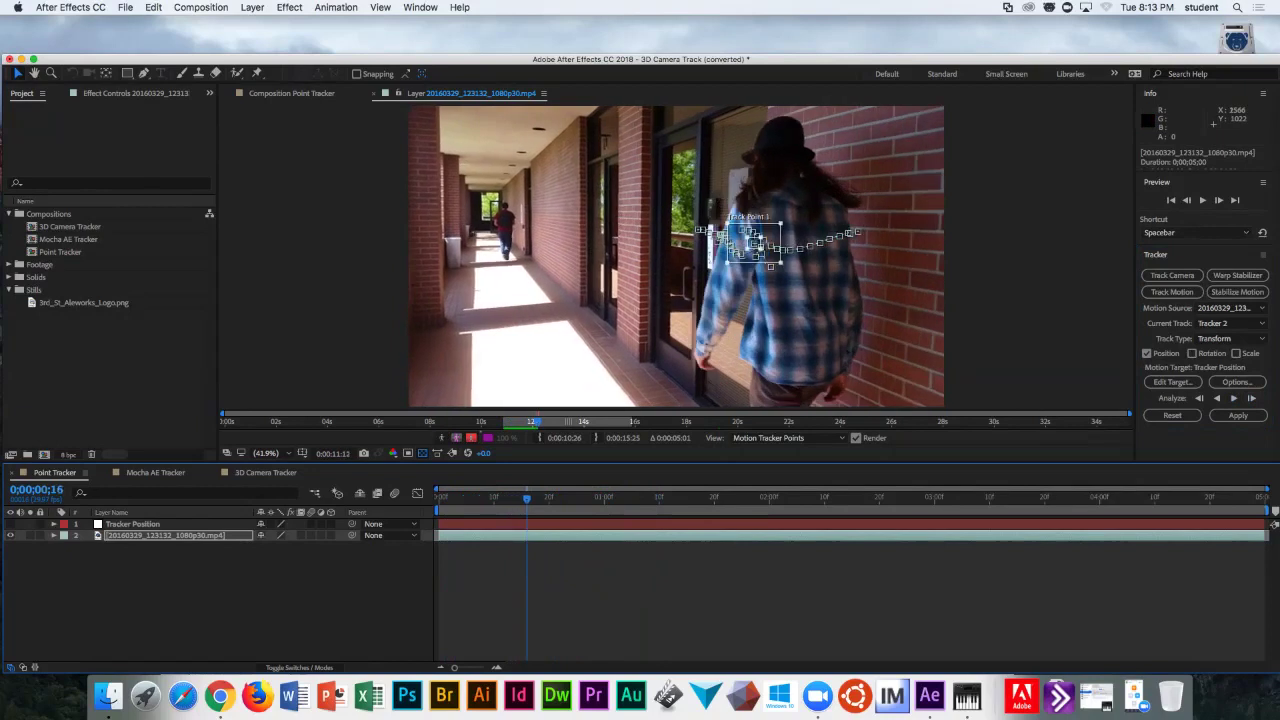
{"action": "key", "text": "Page_Up"}
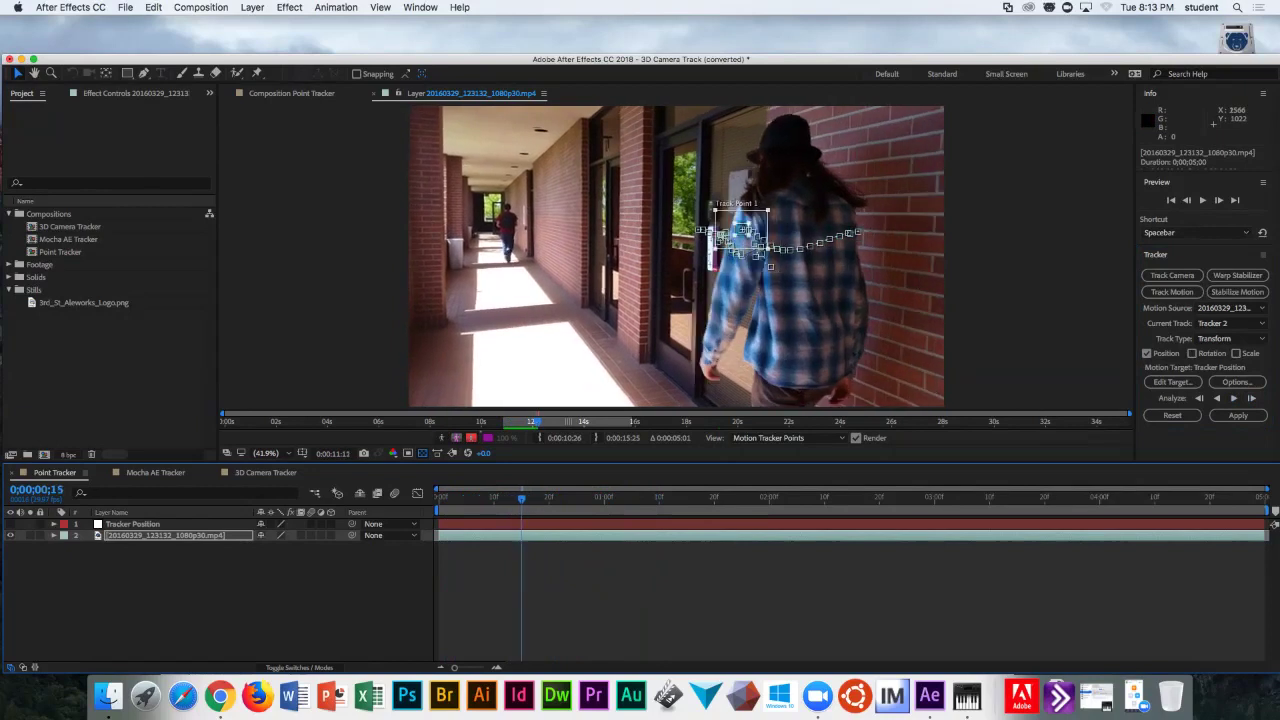
{"action": "key", "text": "Page_Down"}
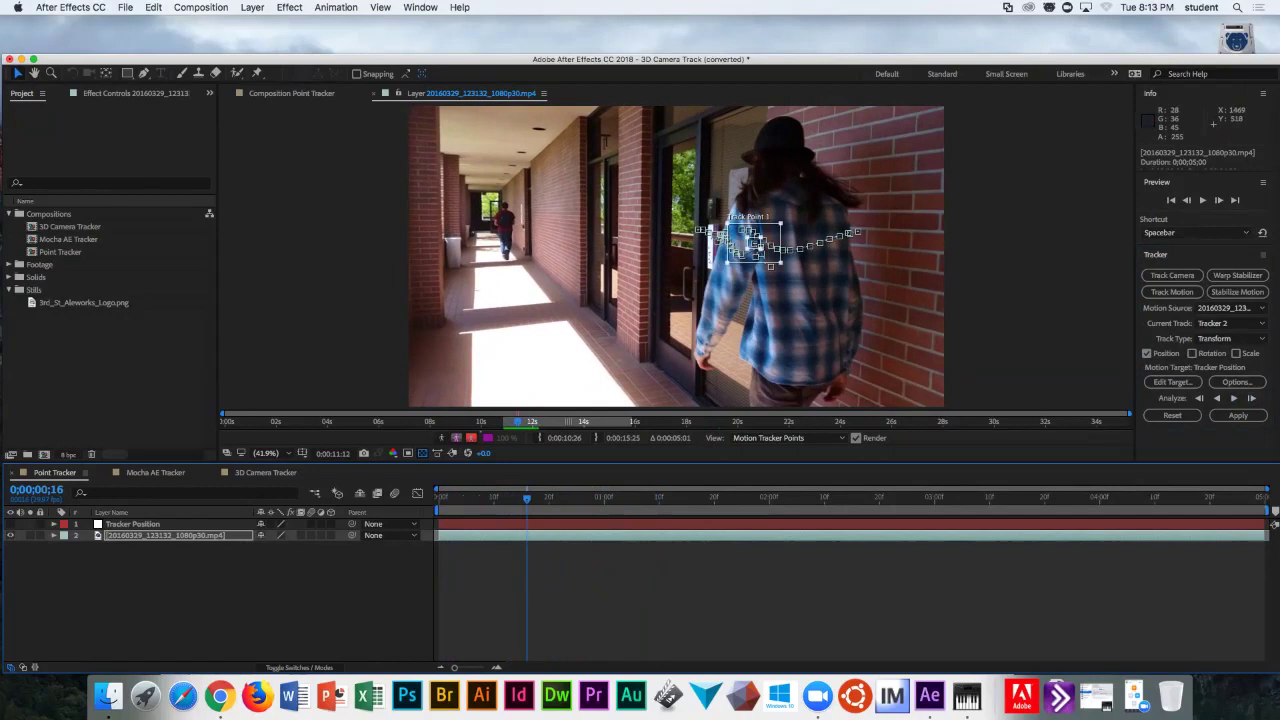
{"action": "mouse_move", "coordinate": [748, 246]}
{"action": "left_mouse_down"}
{"action": "mouse_move", "coordinate": [734, 229]}
{"action": "mouse_move", "coordinate": [737, 246]}
{"action": "left_mouse_up"}
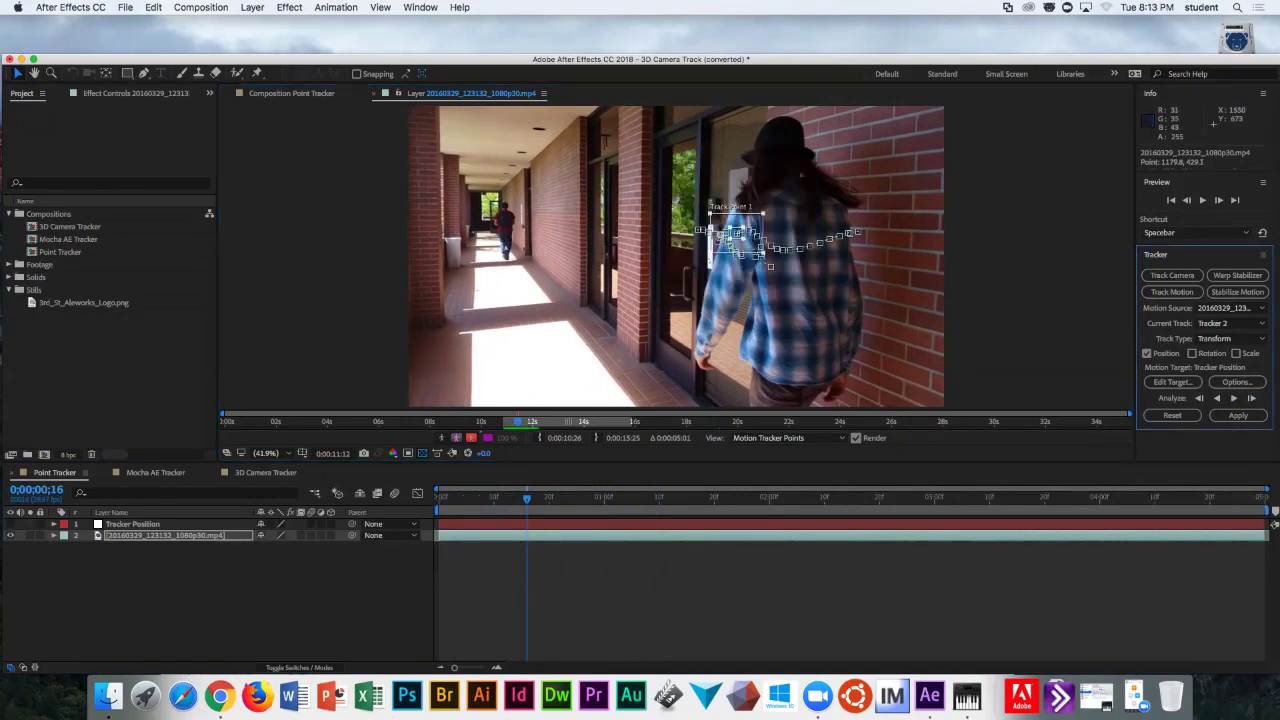
{"action": "left_click", "coordinate": [1233, 398]}
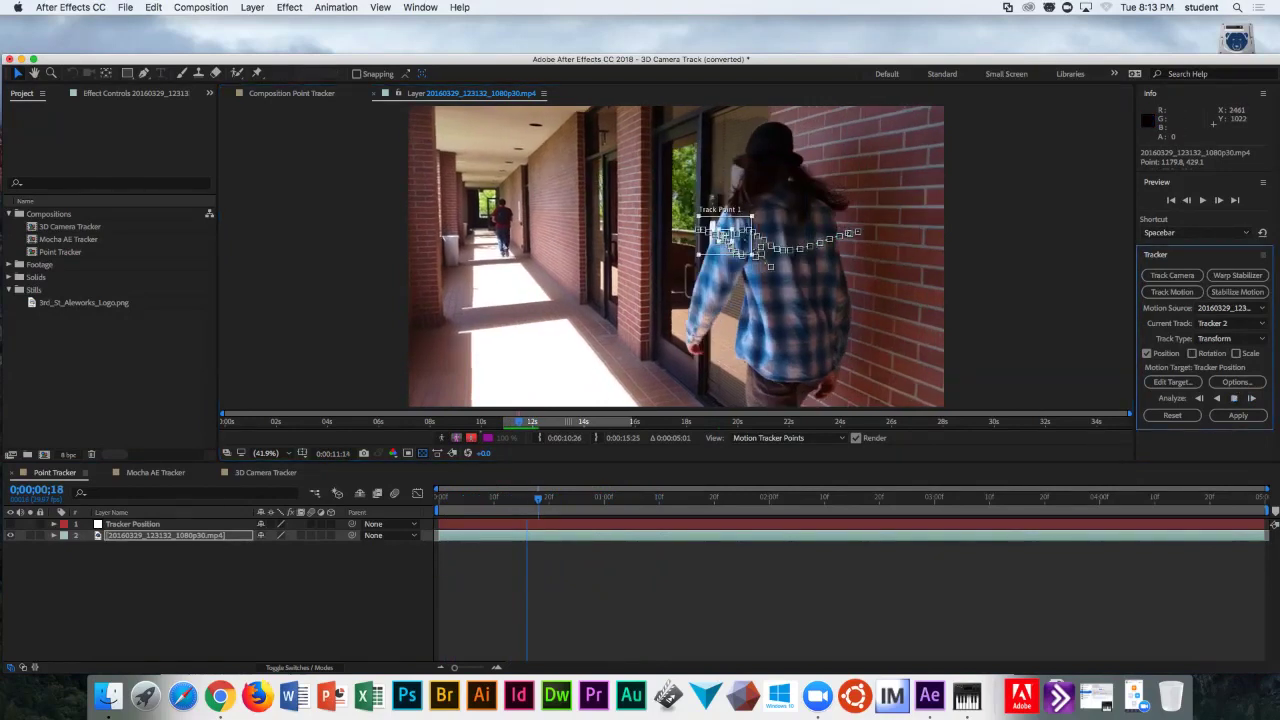
{"action": "left_click", "coordinate": [1233, 398]}
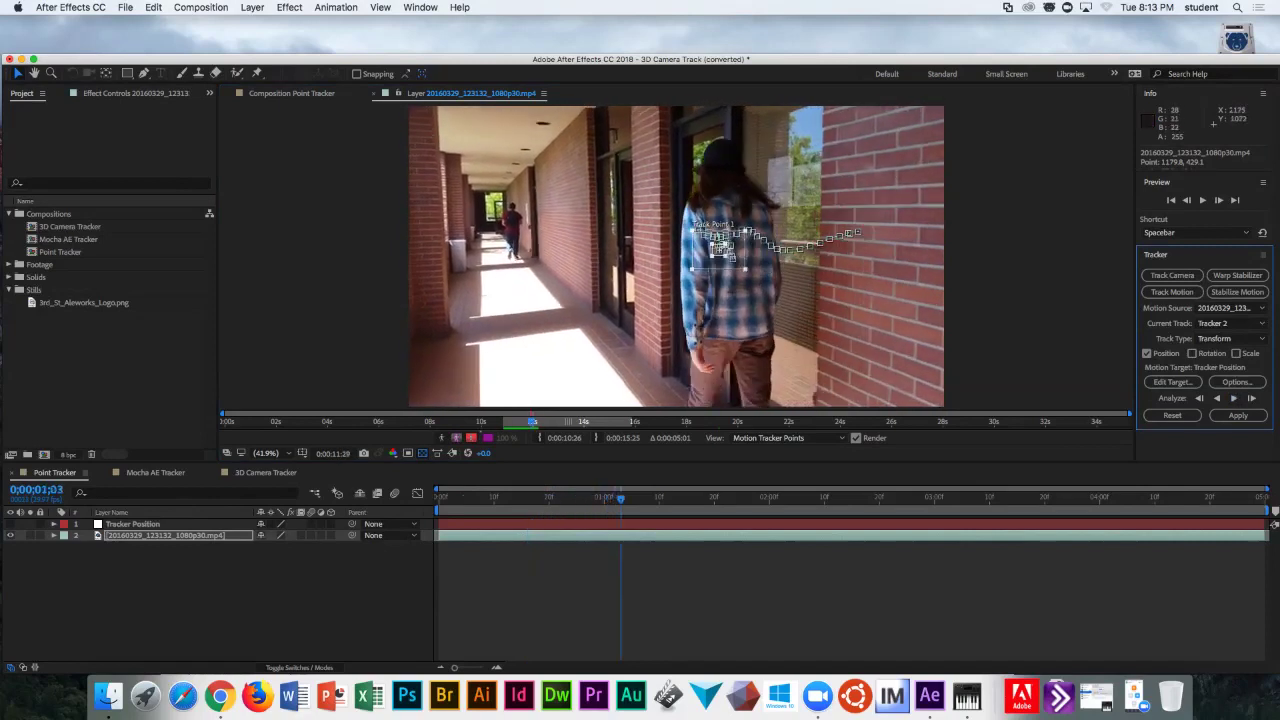
- Find the drift around frame 21 and re-place Track Point 1 at frame 24
{"action": "key", "text": "Page_Up"}
{"action": "key", "text": "Page_Up"}
{"action": "key", "text": "Page_Up"}
{"action": "key", "text": "Page_Up"}
{"action": "key", "text": "Page_Up"}
{"action": "key", "text": "Page_Up"}
{"action": "key", "text": "Page_Up"}
{"action": "key", "text": "Page_Up"}
{"action": "key", "text": "Page_Up"}
{"action": "key", "text": "Page_Up"}
{"action": "key", "text": "Page_Up"}
{"action": "key", "text": "Page_Up"}
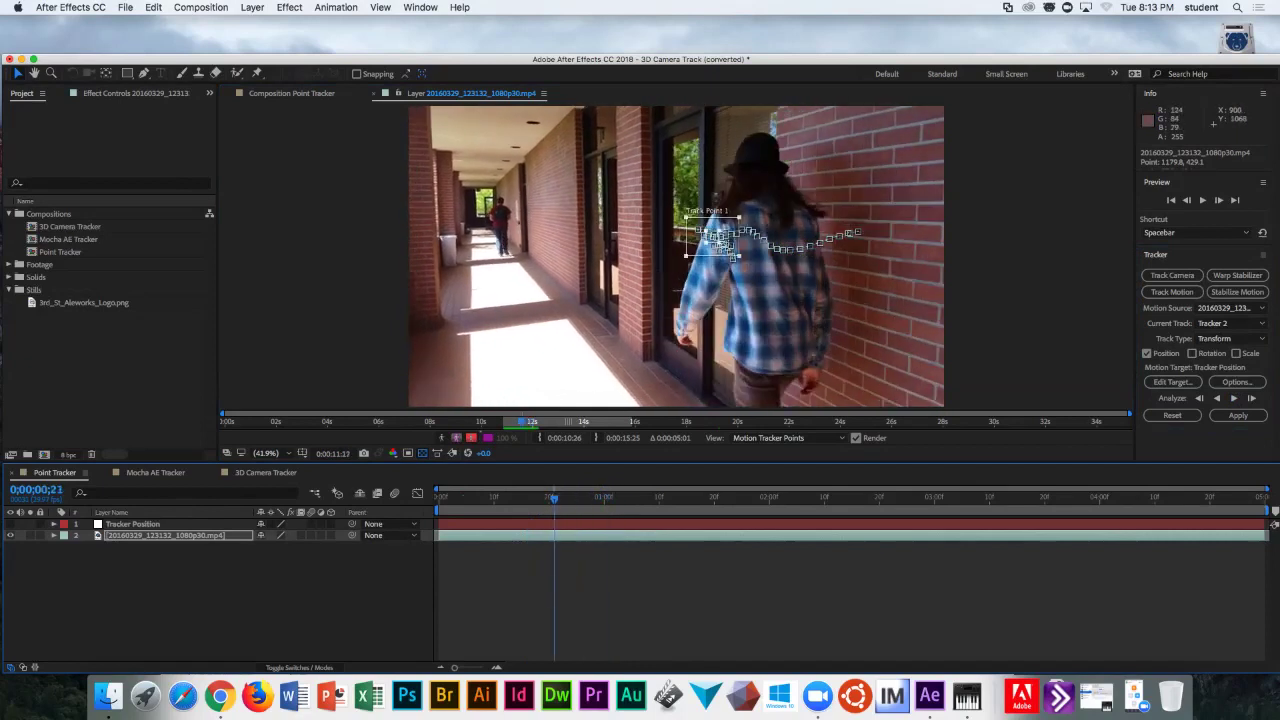
{"action": "key", "text": "Page_Down"}
{"action": "key", "text": "Page_Down"}
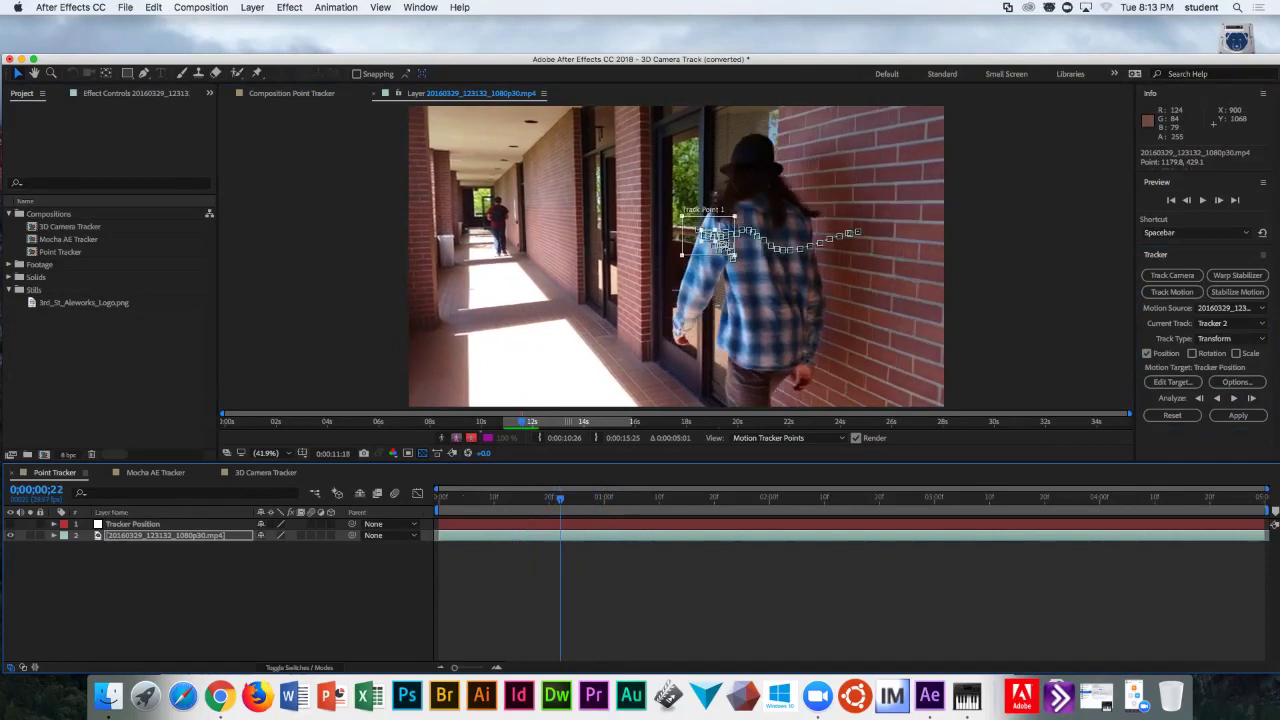
{"action": "key", "text": "Page_Down"}
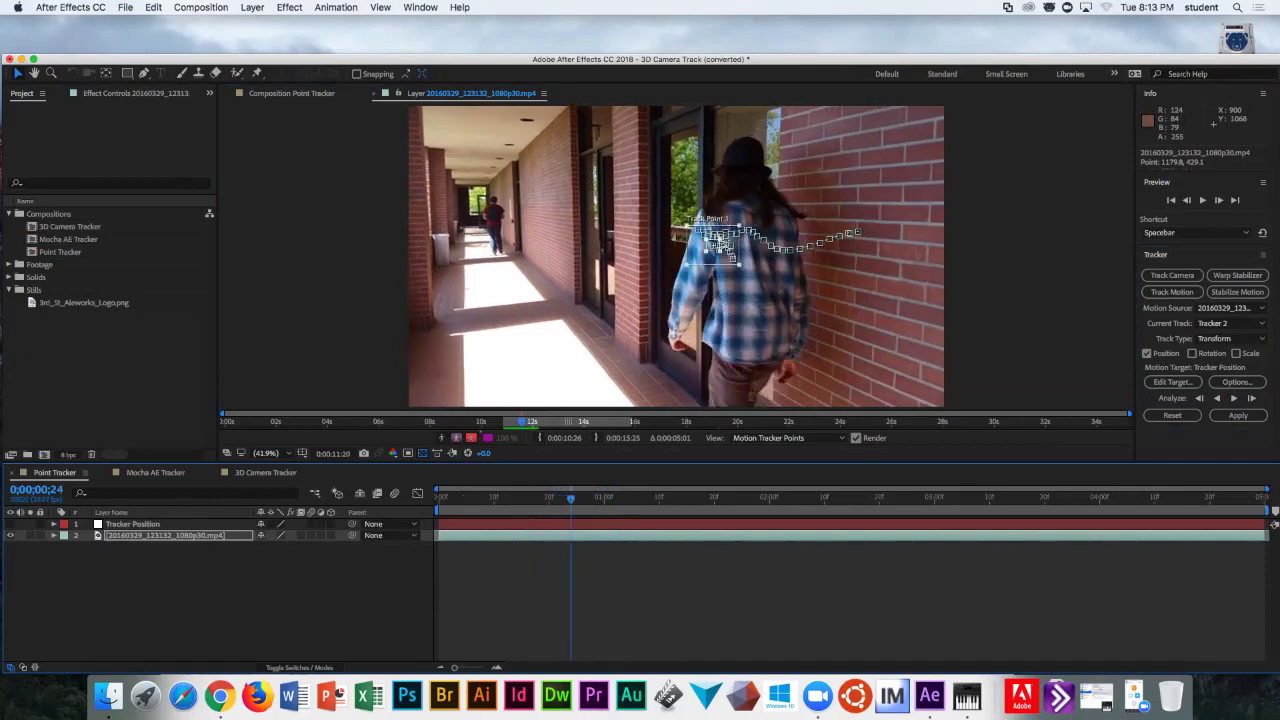
{"action": "key", "text": "Page_Up"}
{"action": "key", "text": "Page_Down"}
{"action": "left_click_drag", "start_coordinate": [700, 240], "coordinate": [700, 232]}
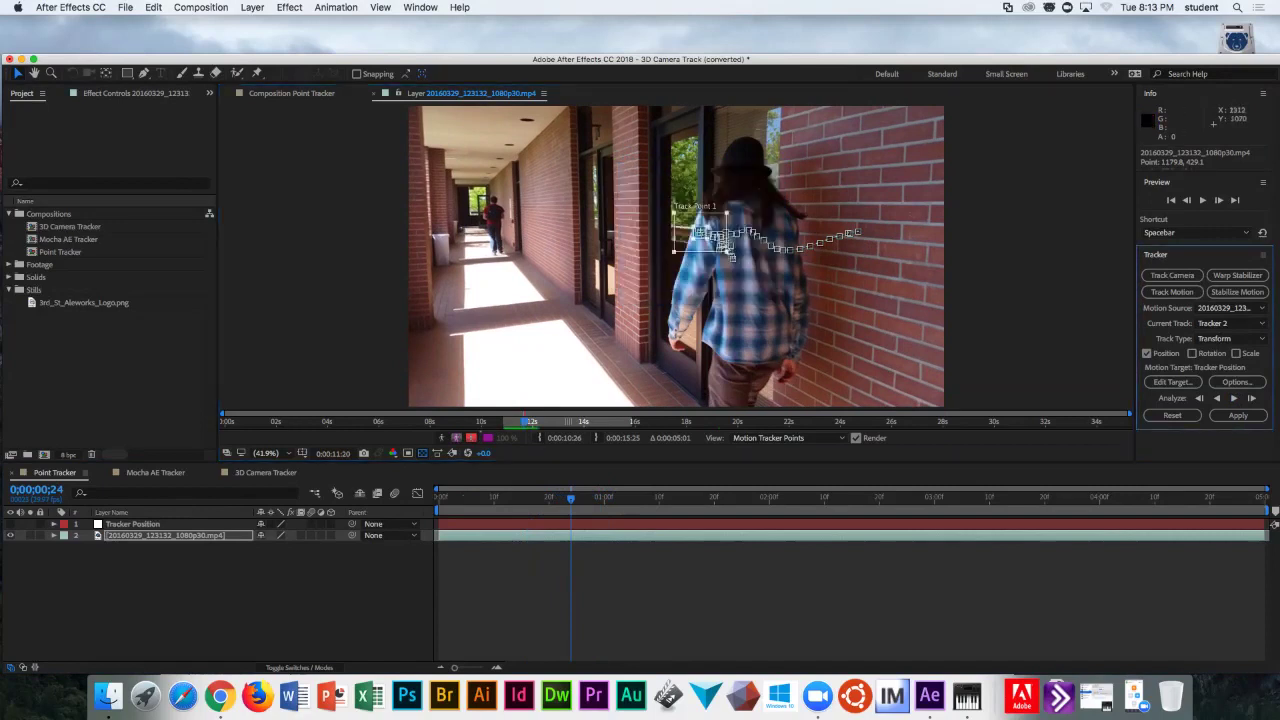
- Track forward from frame 24, then nudge Track Point 1 back onto the feature at 1:07
{"action": "left_click", "coordinate": [1233, 398]}
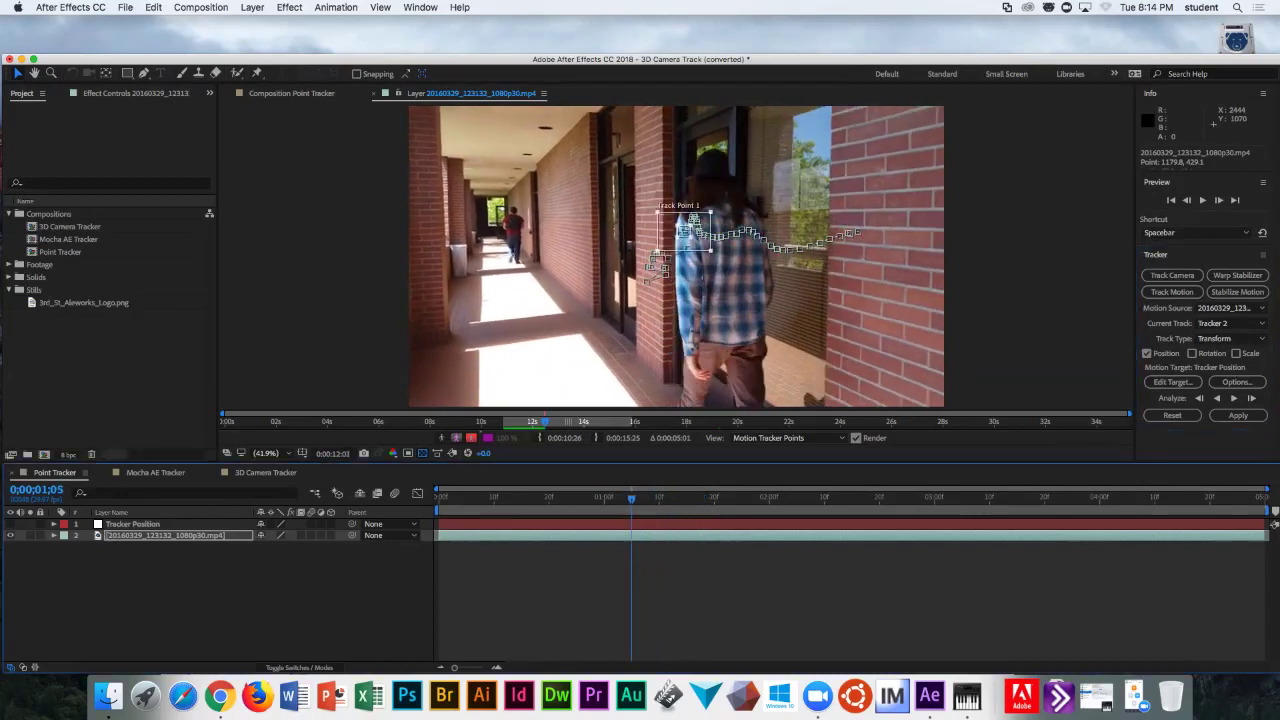
{"action": "key", "text": "Page_Down"}
{"action": "key", "text": "Page_Down"}
{"action": "key", "text": "Page_Up"}
{"action": "key", "text": "Page_Down"}
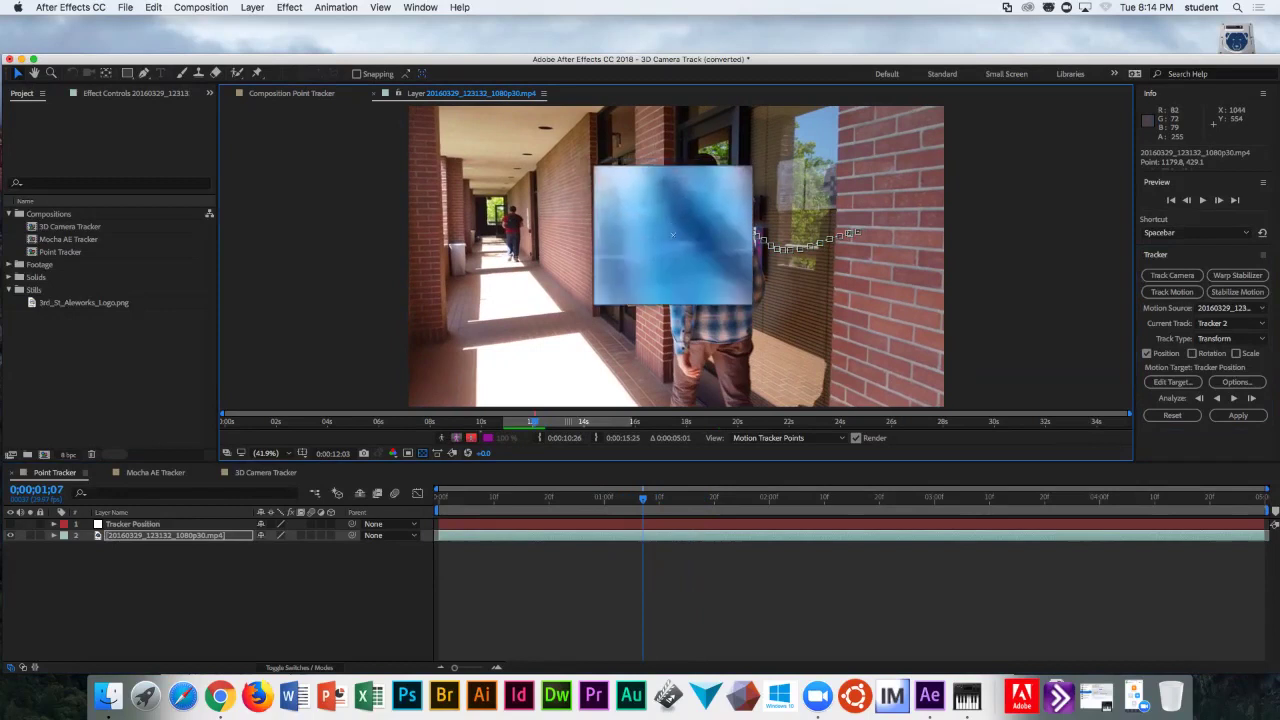
{"action": "left_click_drag", "start_coordinate": [676, 225], "coordinate": [679, 227]}
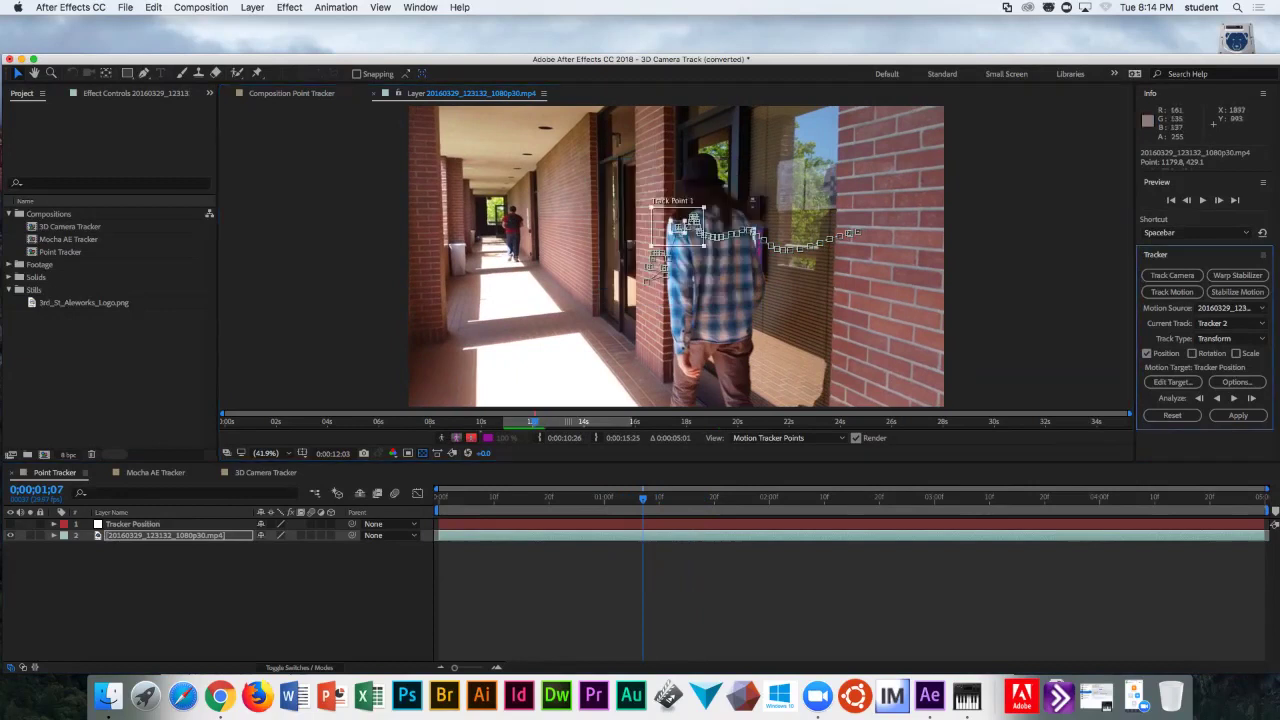
- Resume tracking from 1:07 past two seconds, then settle on frame 1:15
{"action": "left_click", "coordinate": [1233, 398]}
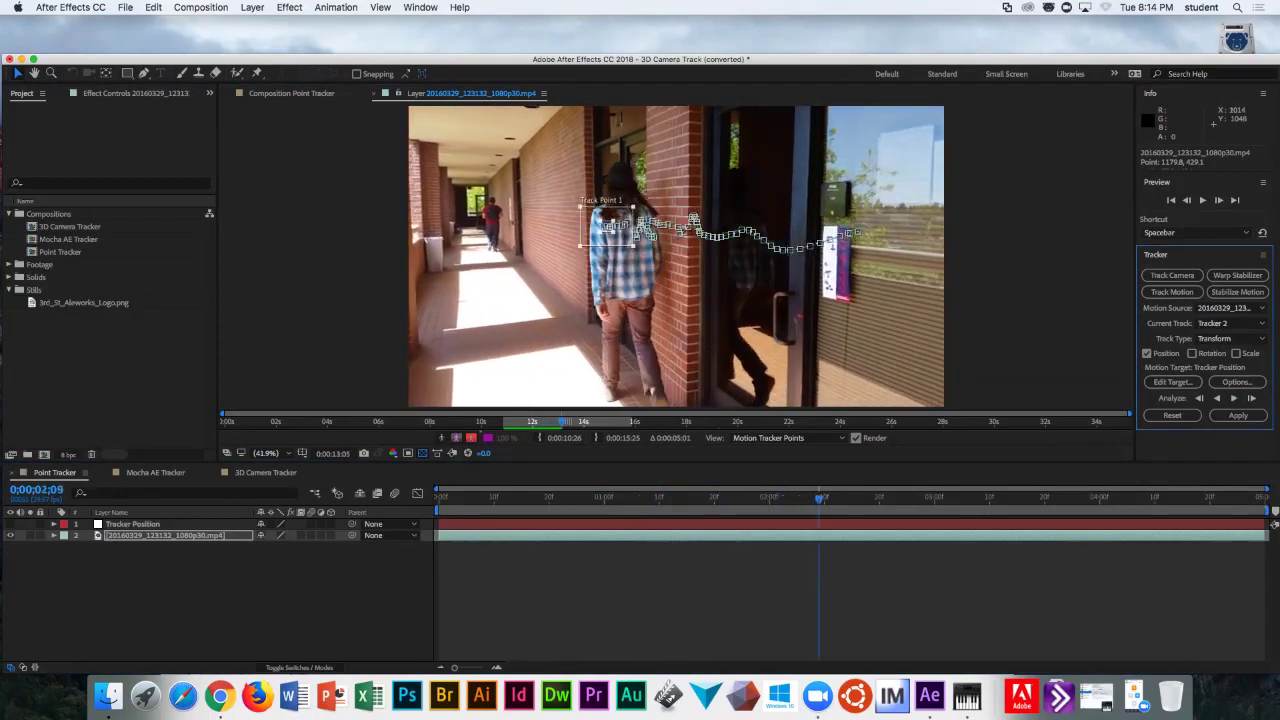
{"action": "key", "text": "Page_Up"}
{"action": "key", "text": "Page_Up"}
{"action": "key", "text": "Page_Up"}
{"action": "key", "text": "Page_Up"}
{"action": "key", "text": "Page_Up"}
{"action": "key", "text": "Page_Up"}
{"action": "key", "text": "Page_Up"}
{"action": "key", "text": "Page_Up"}
{"action": "key", "text": "Page_Up"}
{"action": "key", "text": "Page_Up"}
{"action": "key", "text": "Page_Up"}
{"action": "key", "text": "Page_Up"}
{"action": "key", "text": "Page_Up"}
{"action": "key", "text": "Page_Up"}
{"action": "key", "text": "Page_Up"}
{"action": "key", "text": "Page_Up"}
{"action": "key", "text": "Page_Up"}
{"action": "key", "text": "Page_Up"}
{"action": "key", "text": "Page_Up"}
{"action": "key", "text": "Page_Up"}
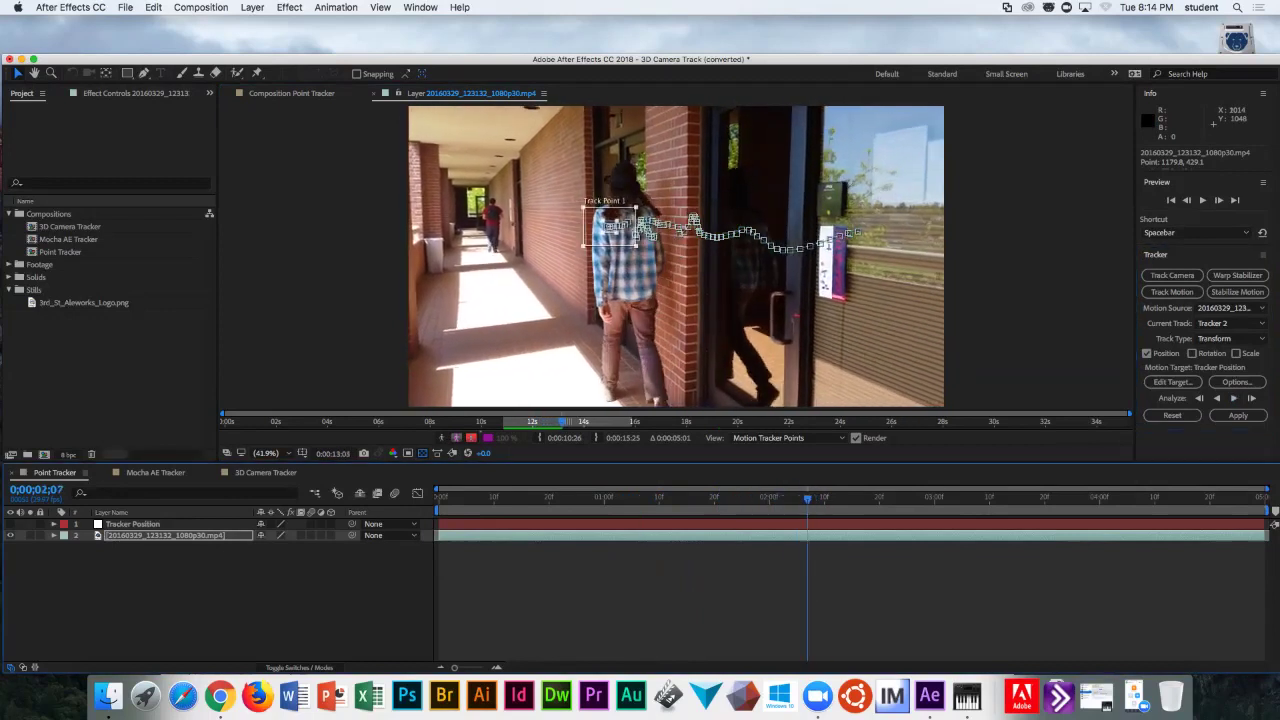
{"action": "key", "text": "Page_Up"}
{"action": "key", "text": "Page_Up"}
{"action": "key", "text": "Page_Up"}
{"action": "key", "text": "Page_Down"}
{"action": "key", "text": "Page_Down"}
{"action": "key", "text": "Page_Down"}
{"action": "key", "text": "Page_Down"}
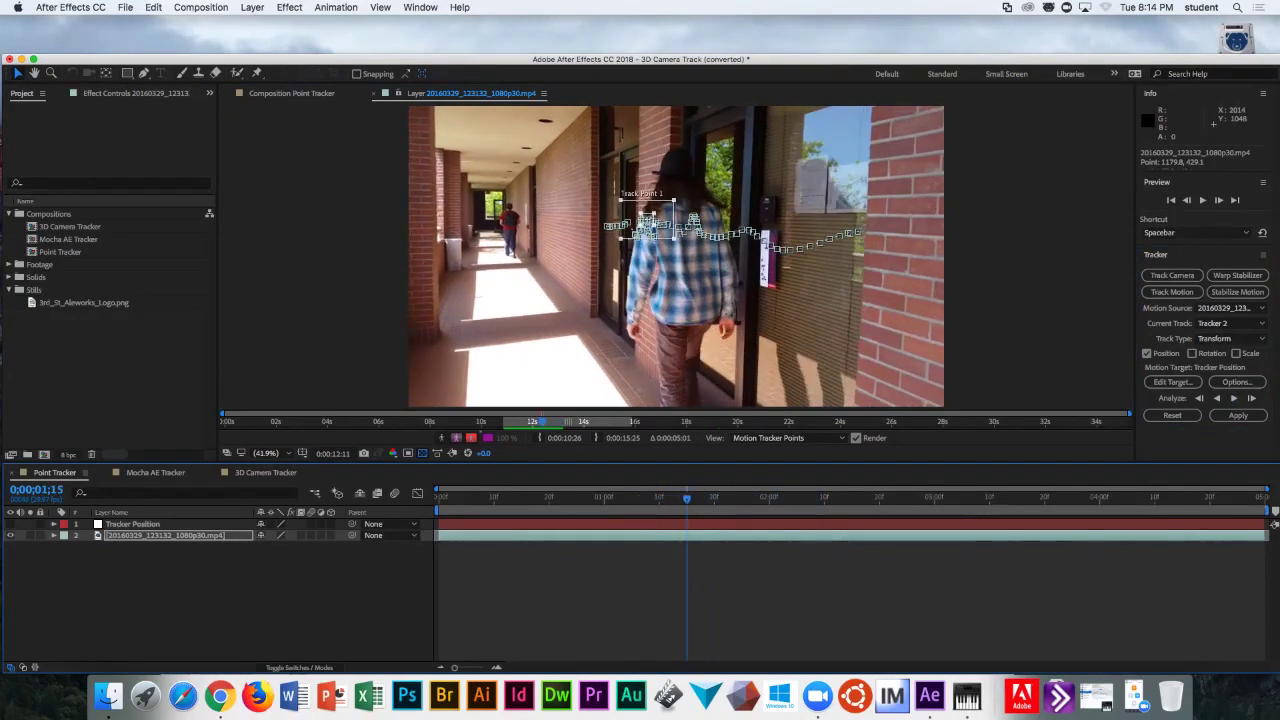
{"action": "left_click", "coordinate": [1238, 323]}
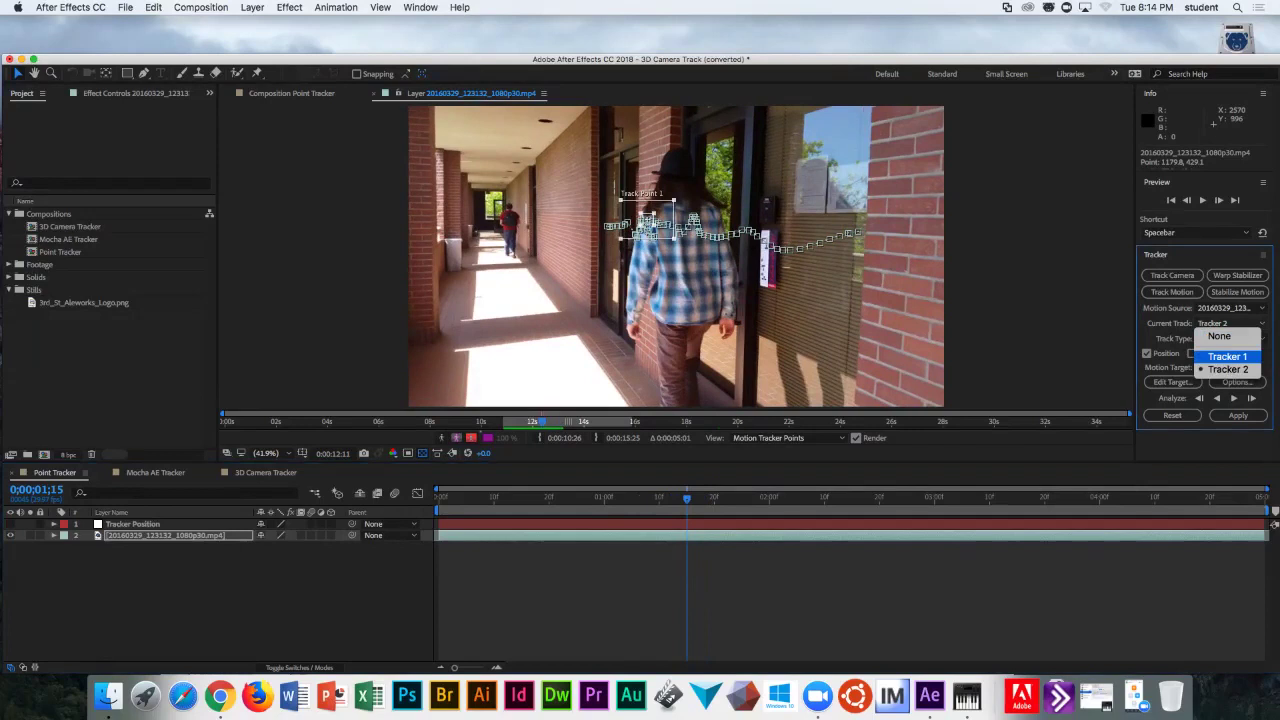
- Make Tracker 1 the current track, play the footage to review it, and select the Tracker Position null
{"action": "left_click", "coordinate": [1227, 356]}
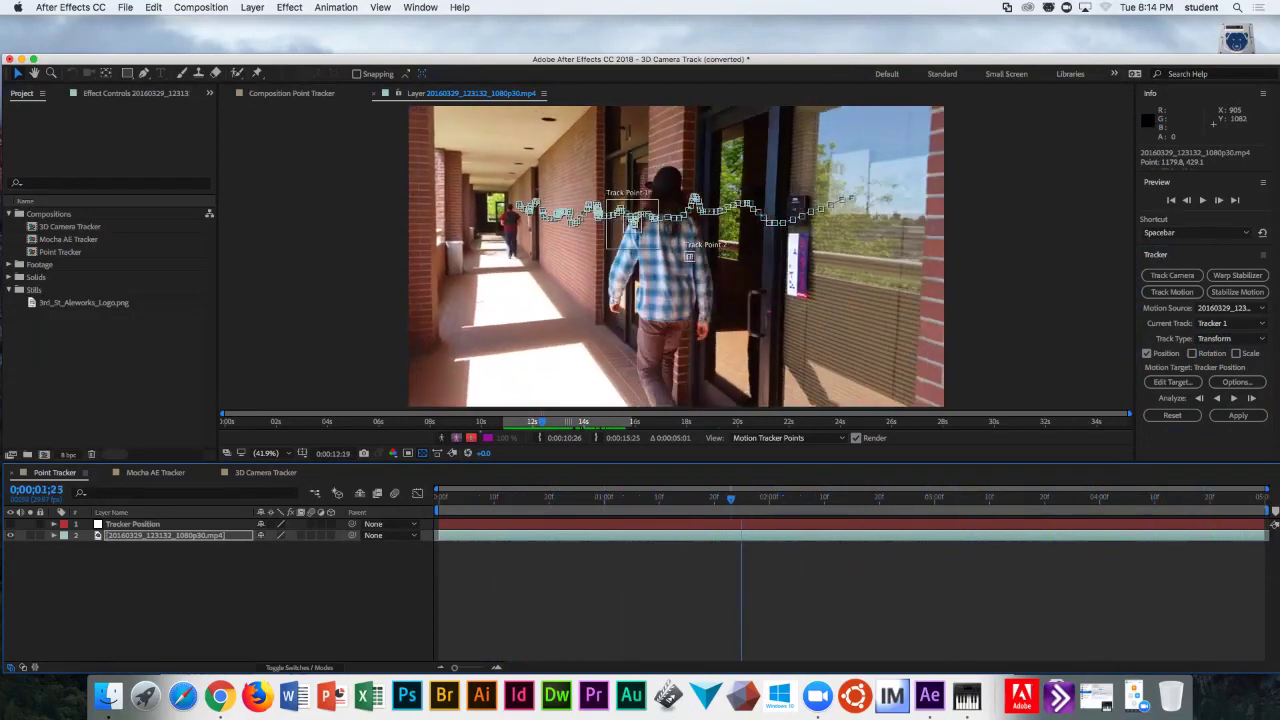
{"action": "key", "text": "space"}
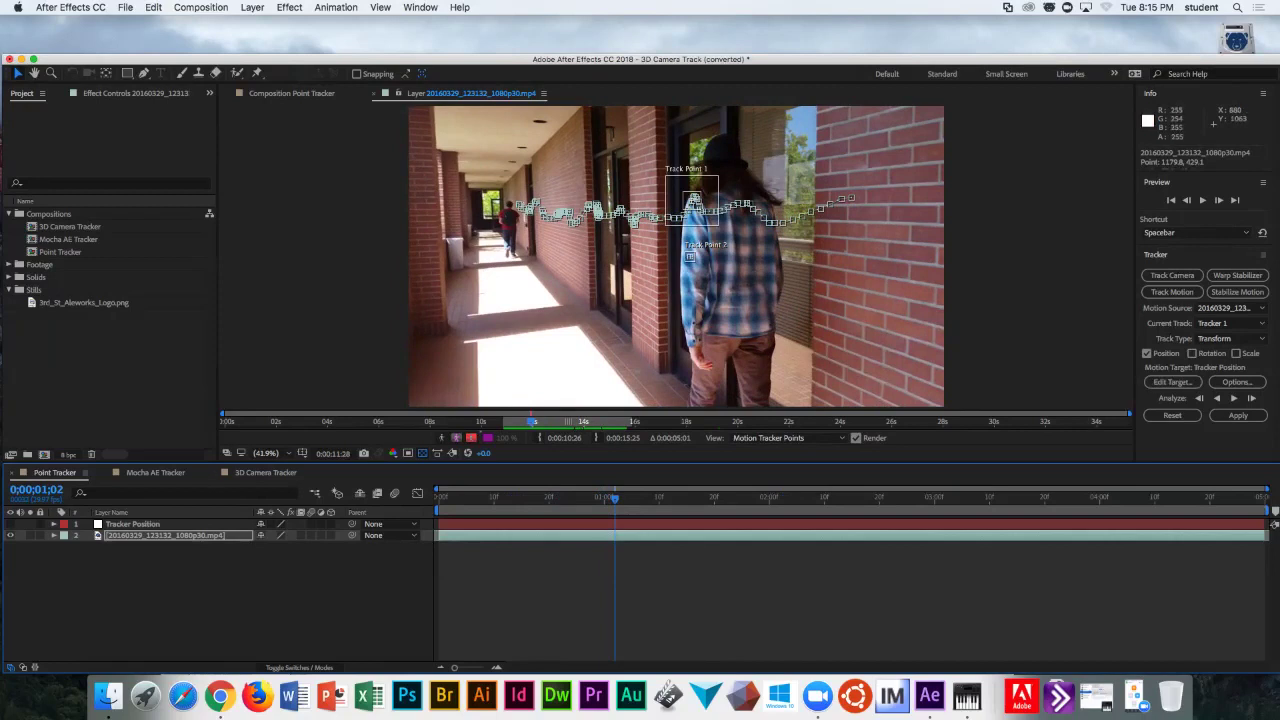
{"action": "left_click", "coordinate": [132, 524]}
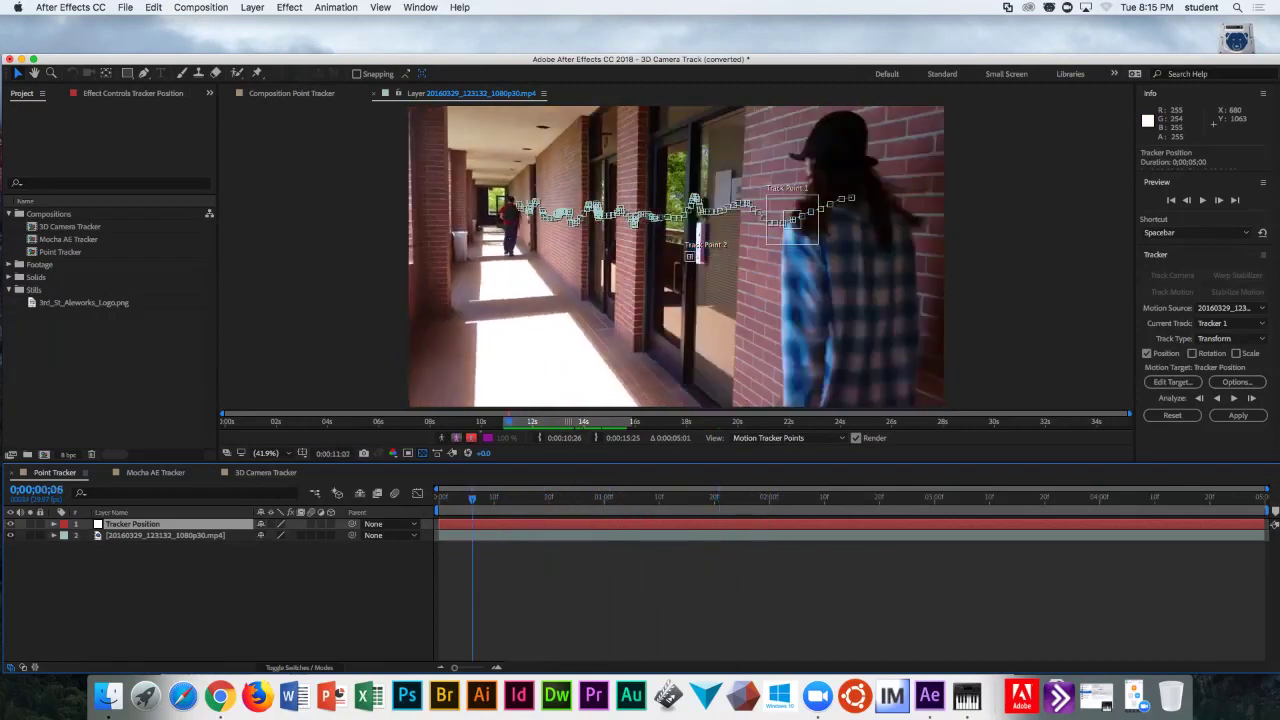
- Expand and collapse Tracker Position's keyframed Transform properties, then select the hallway footage layer
{"action": "key", "text": "u"}
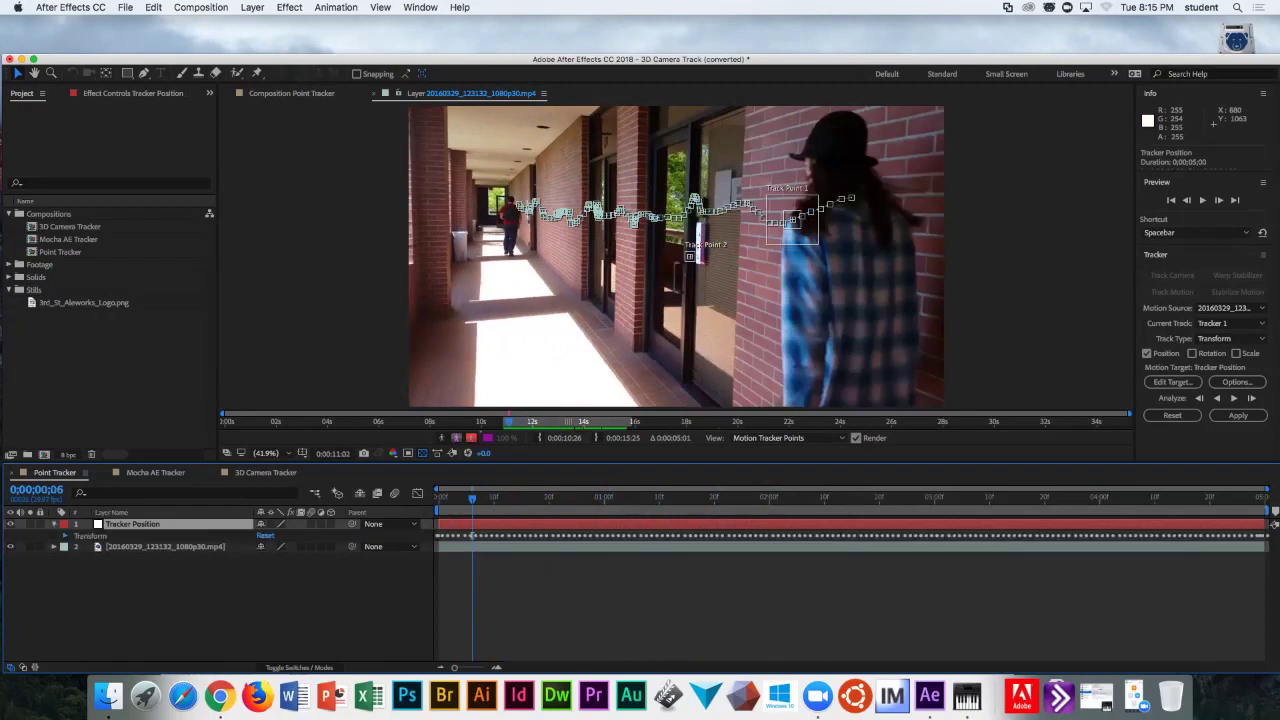
{"action": "left_click", "coordinate": [65, 536]}
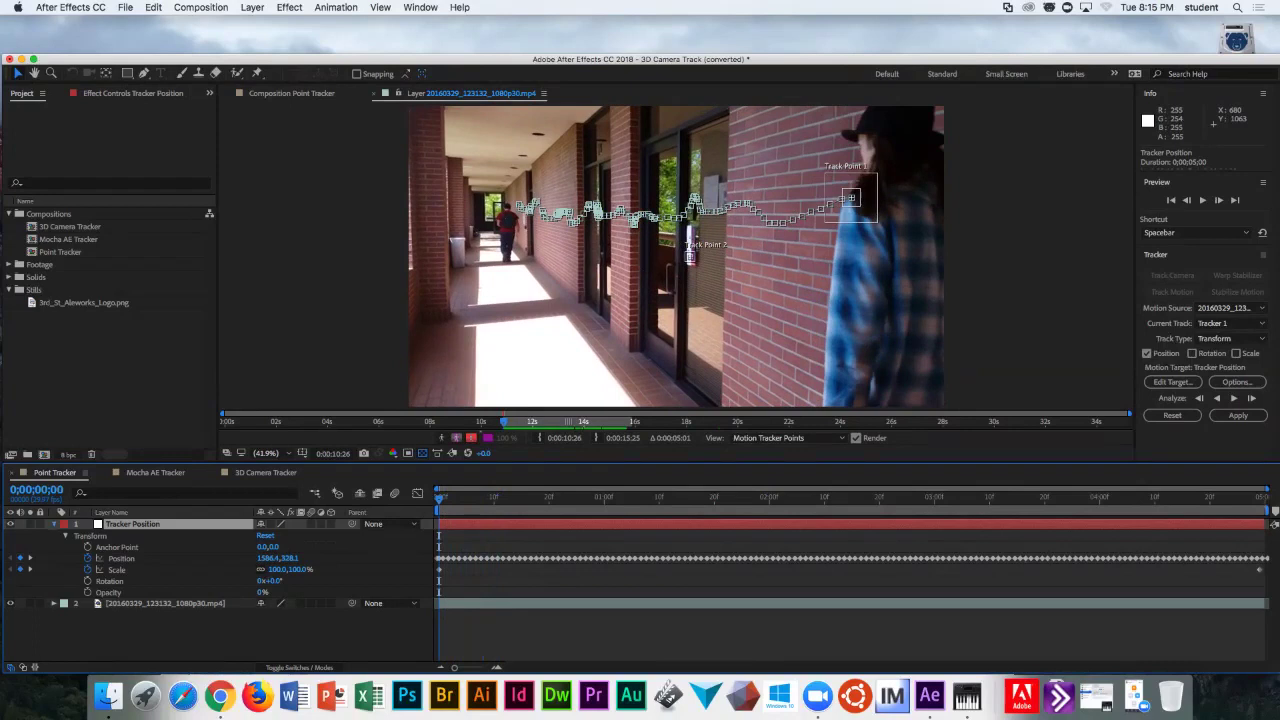
{"action": "key", "text": "u"}
{"action": "left_click", "coordinate": [165, 535]}
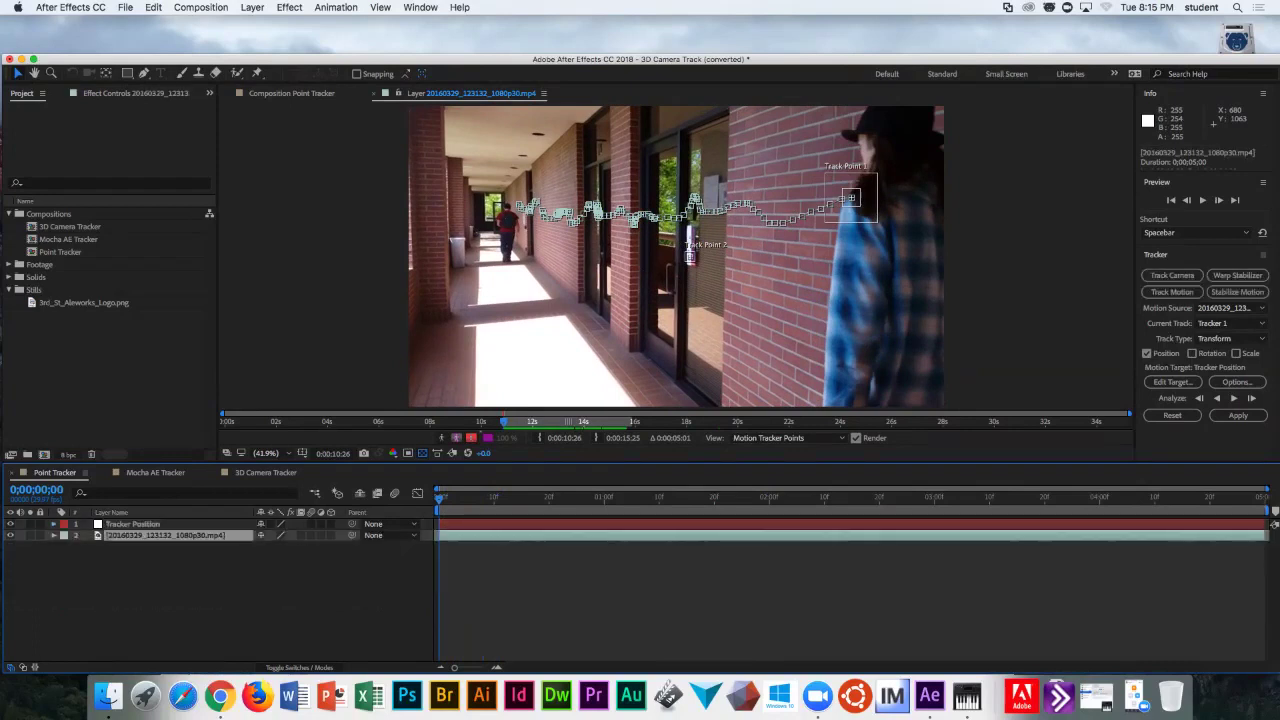
- Switch Current Track between Tracker 1 and Tracker 2, settle on Tracker 1, and deselect the layer
{"action": "left_click", "coordinate": [1230, 323]}
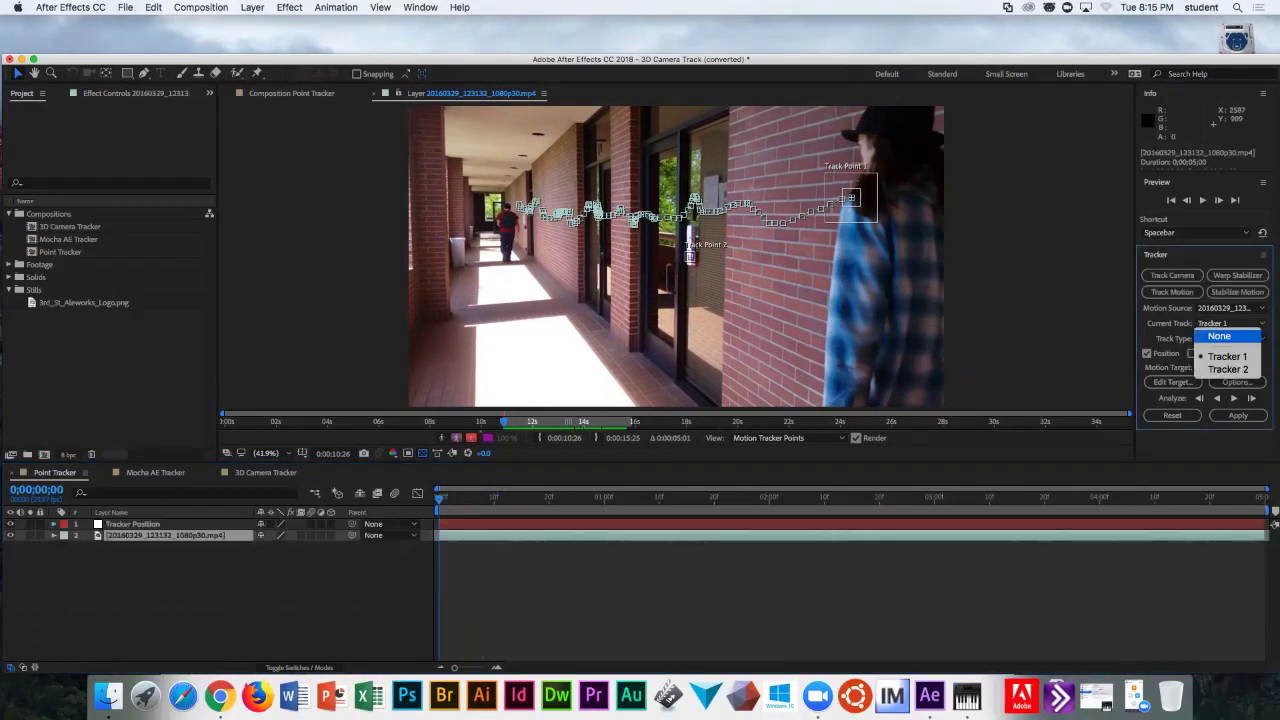
{"action": "left_click", "coordinate": [1222, 352]}
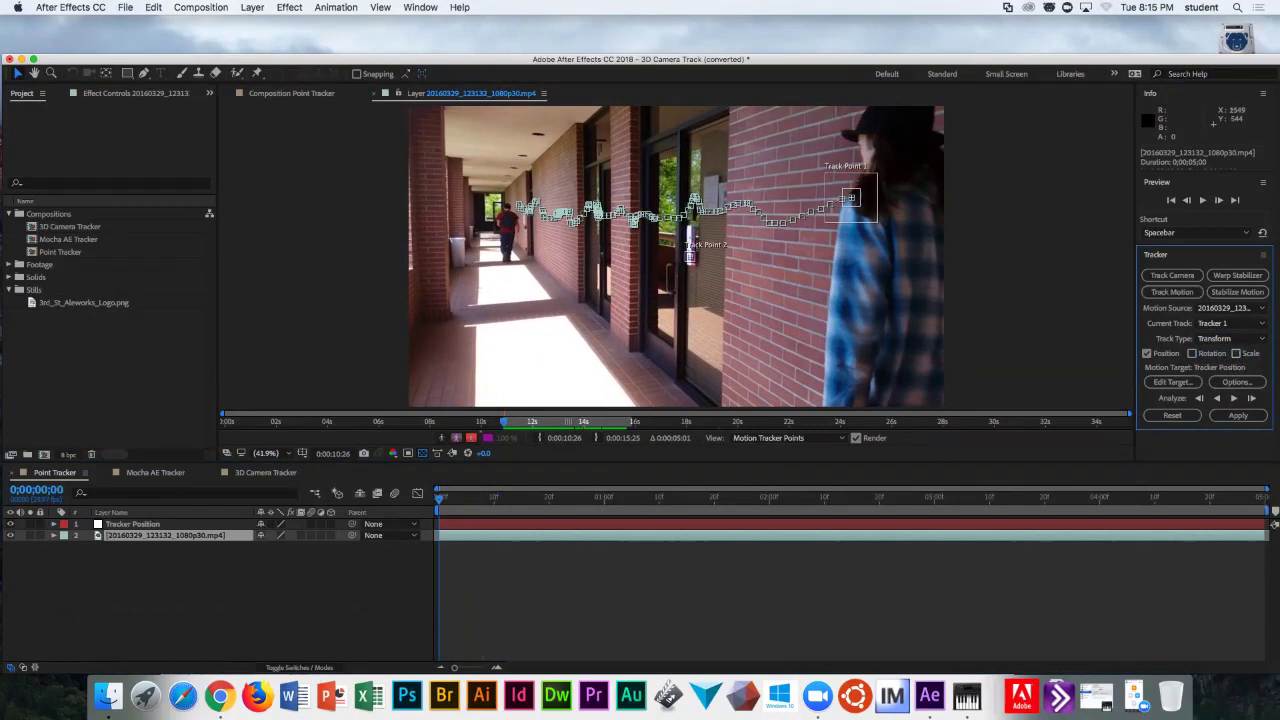
{"action": "left_click", "coordinate": [1230, 323]}
{"action": "left_click", "coordinate": [1228, 369]}
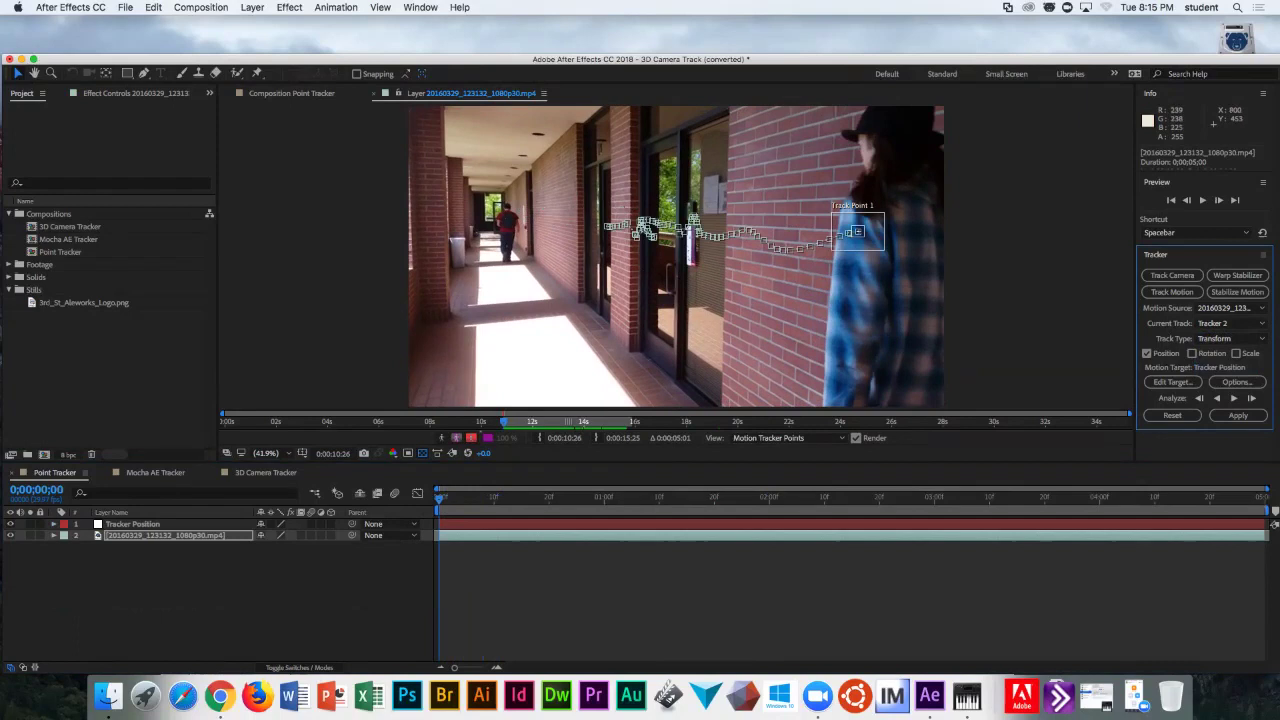
{"action": "left_click", "coordinate": [1230, 323]}
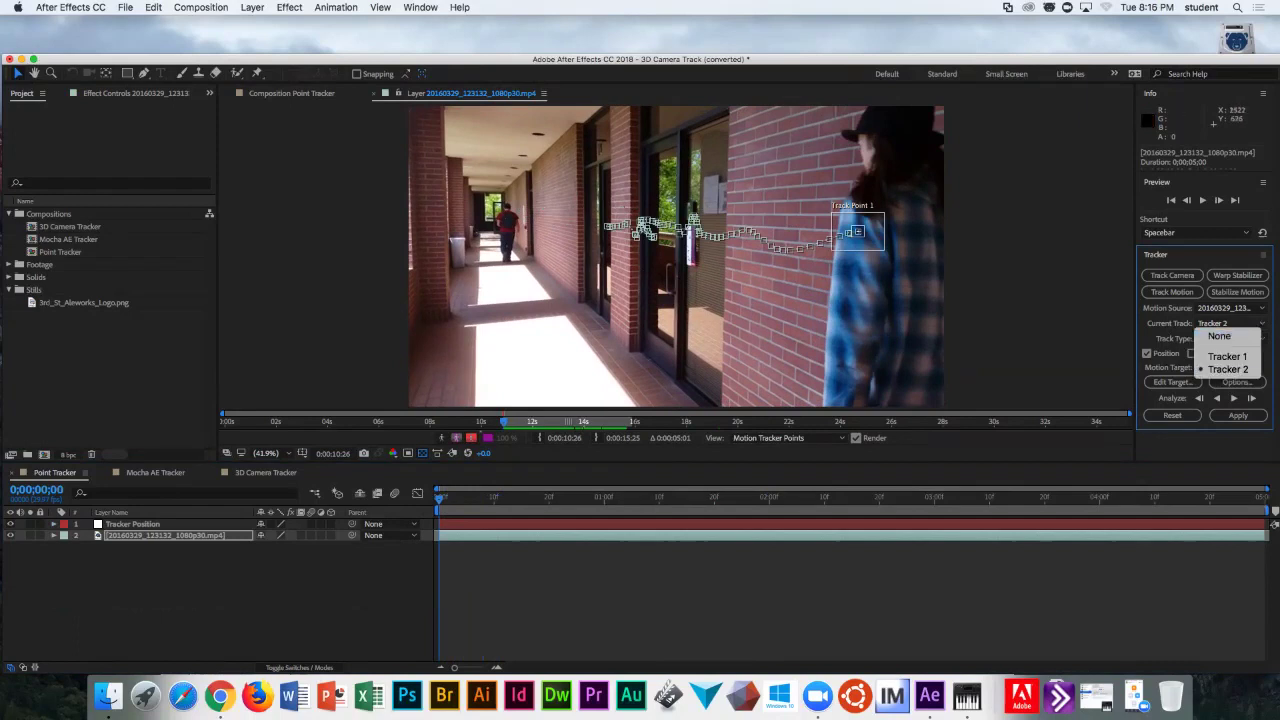
{"action": "left_click", "coordinate": [1227, 356]}
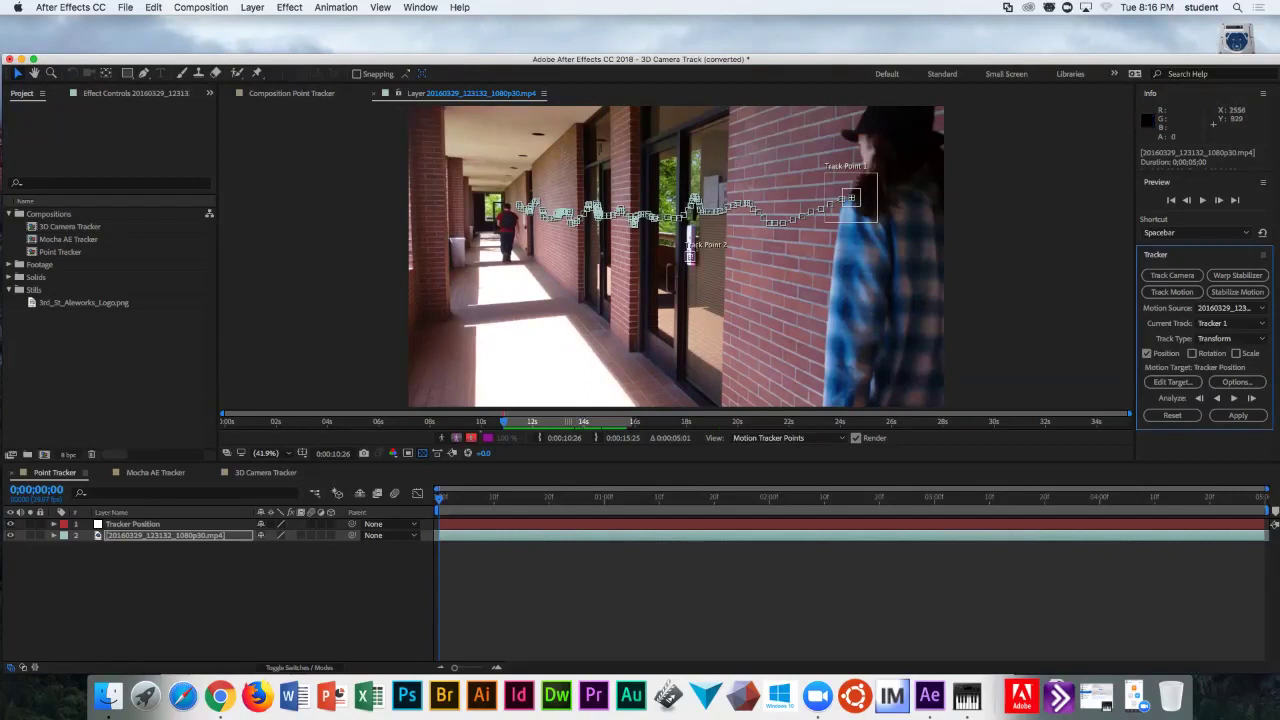
{"action": "left_click", "coordinate": [1230, 323]}
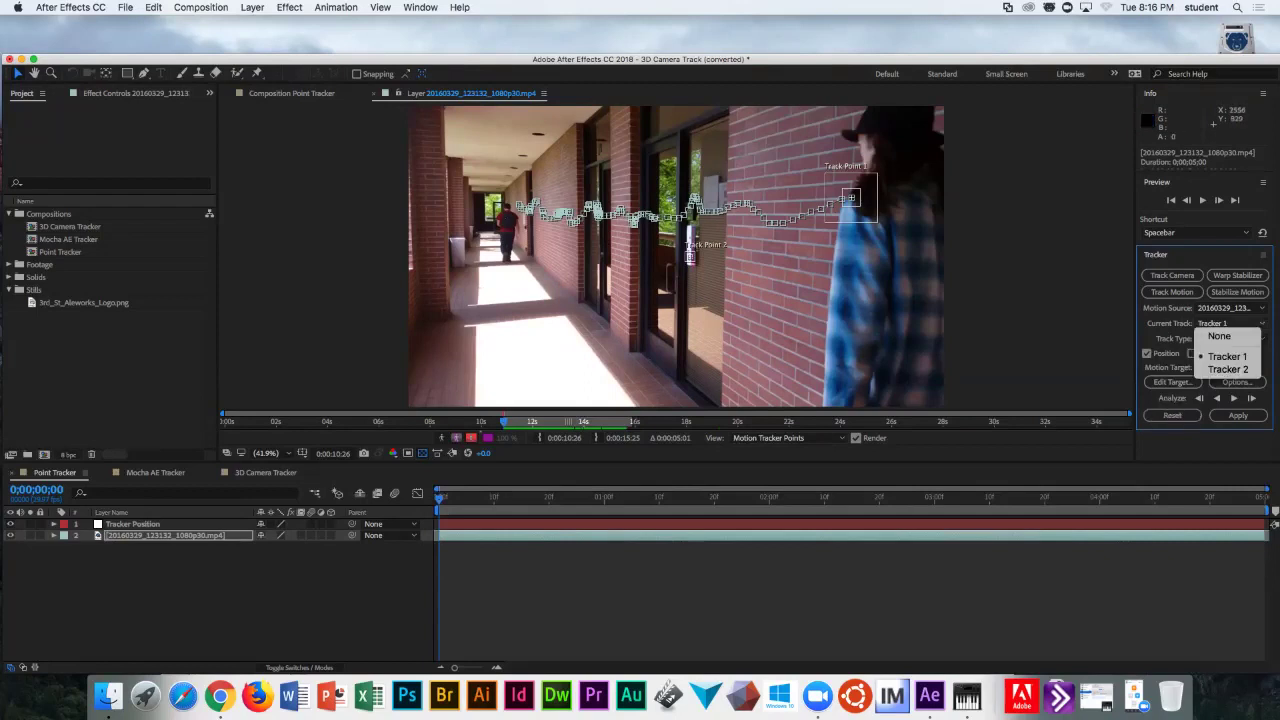
{"action": "left_click", "coordinate": [1226, 356]}
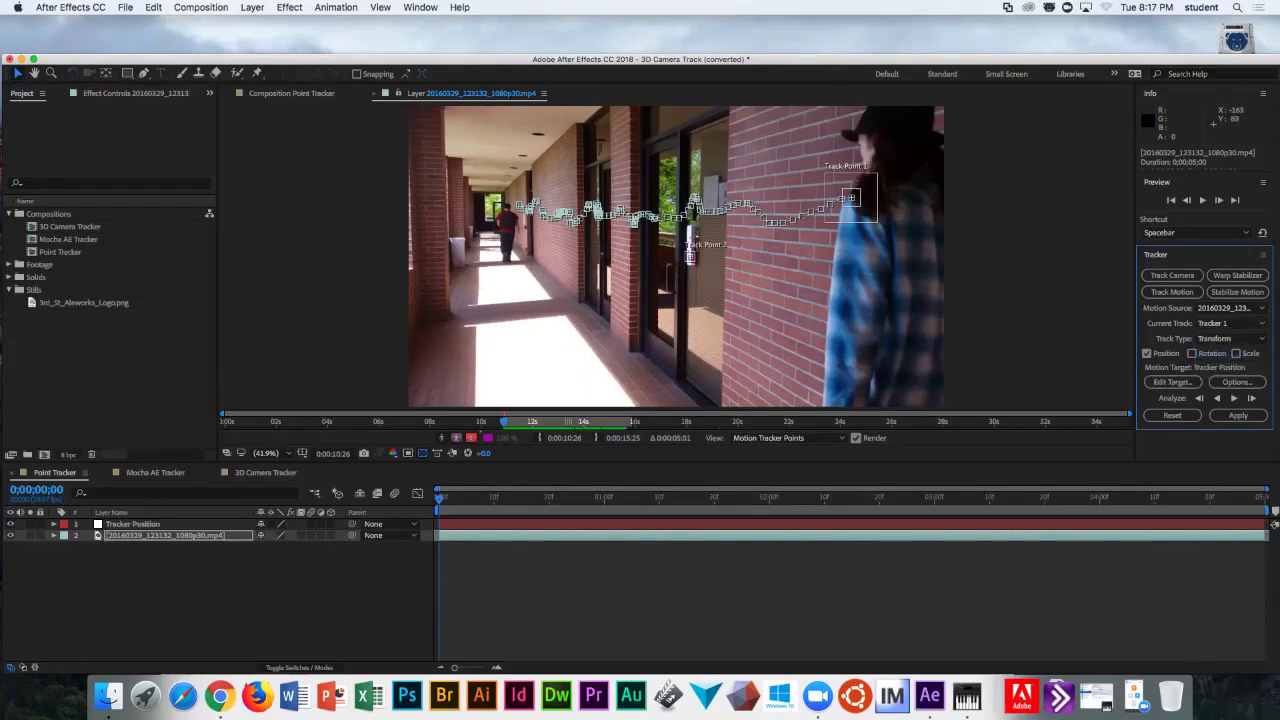
{"action": "left_click", "coordinate": [200, 590]}
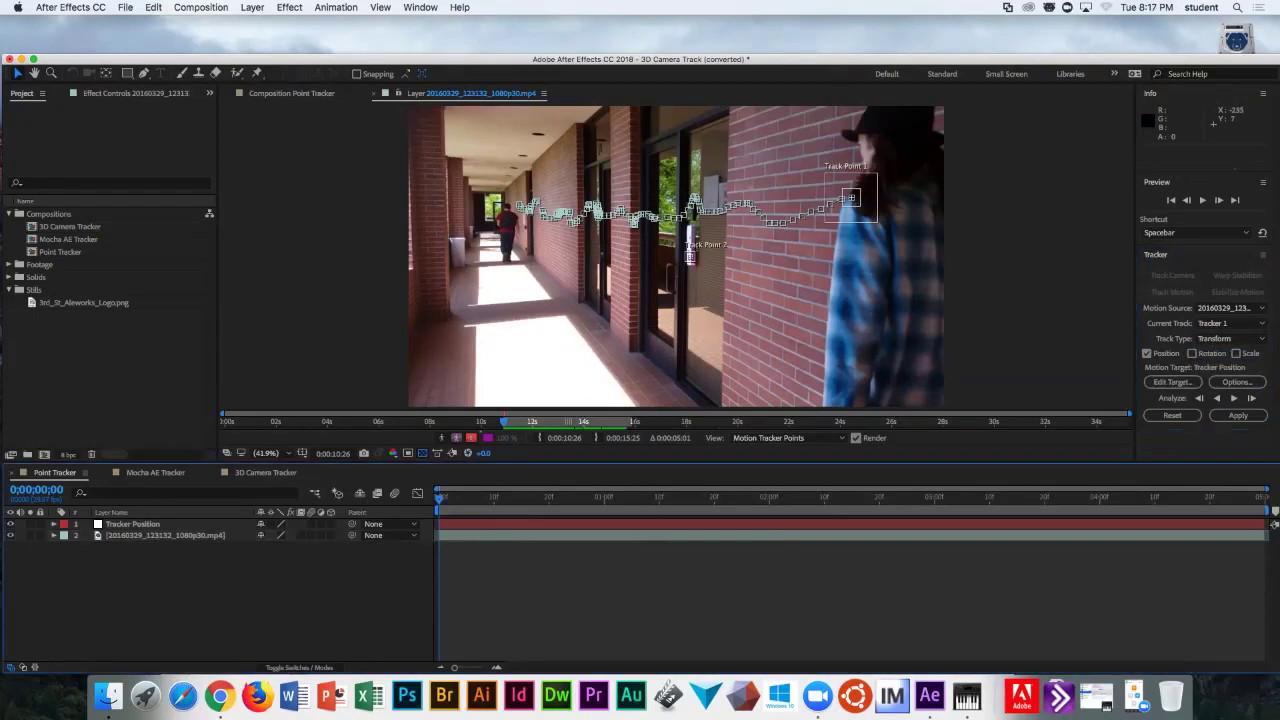
- Add a null object, delete the extra Null 3, and add Null 4 to the Point Tracker comp
{"action": "left_click", "coordinate": [252, 7]}
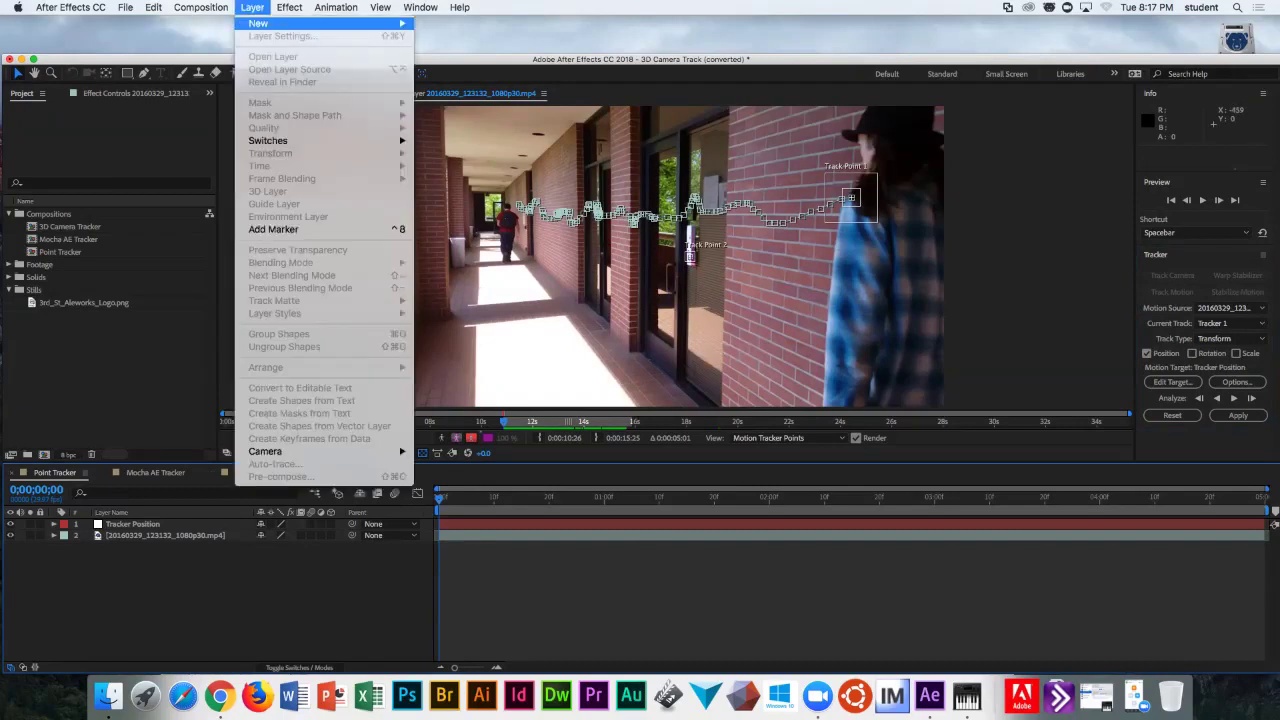
{"action": "mouse_move", "coordinate": [258, 23]}
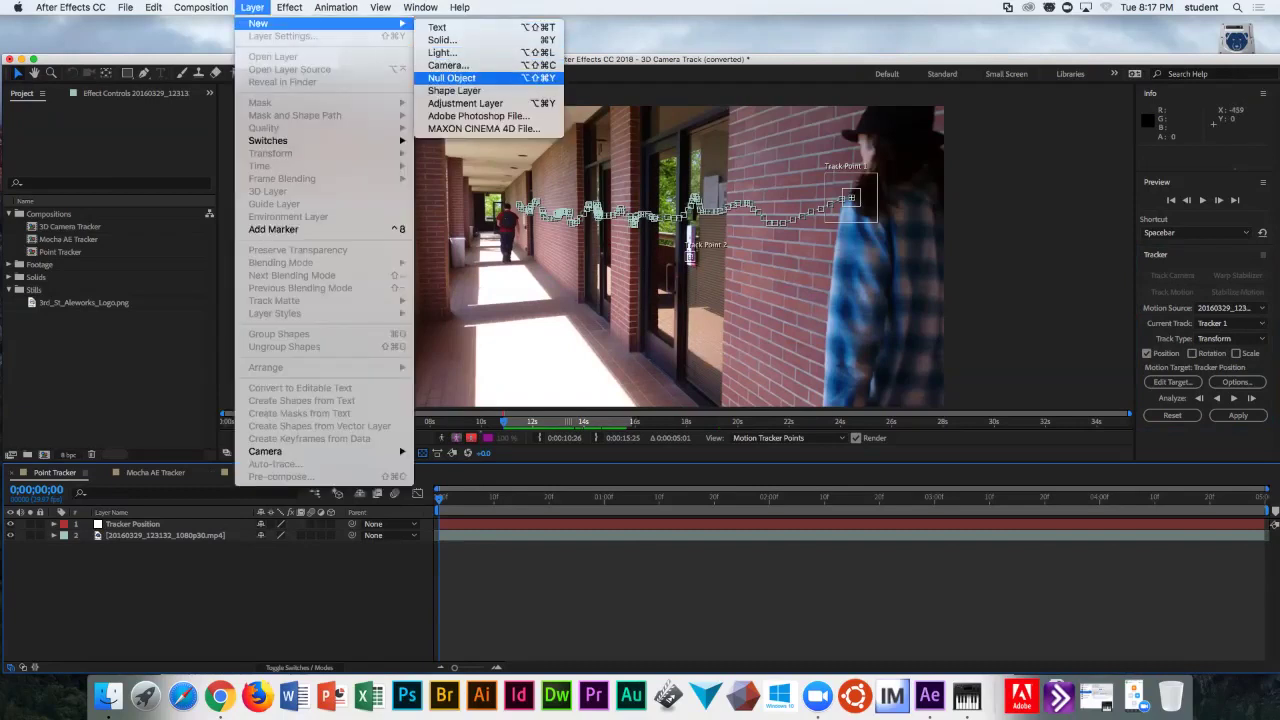
{"action": "left_click", "coordinate": [452, 77]}
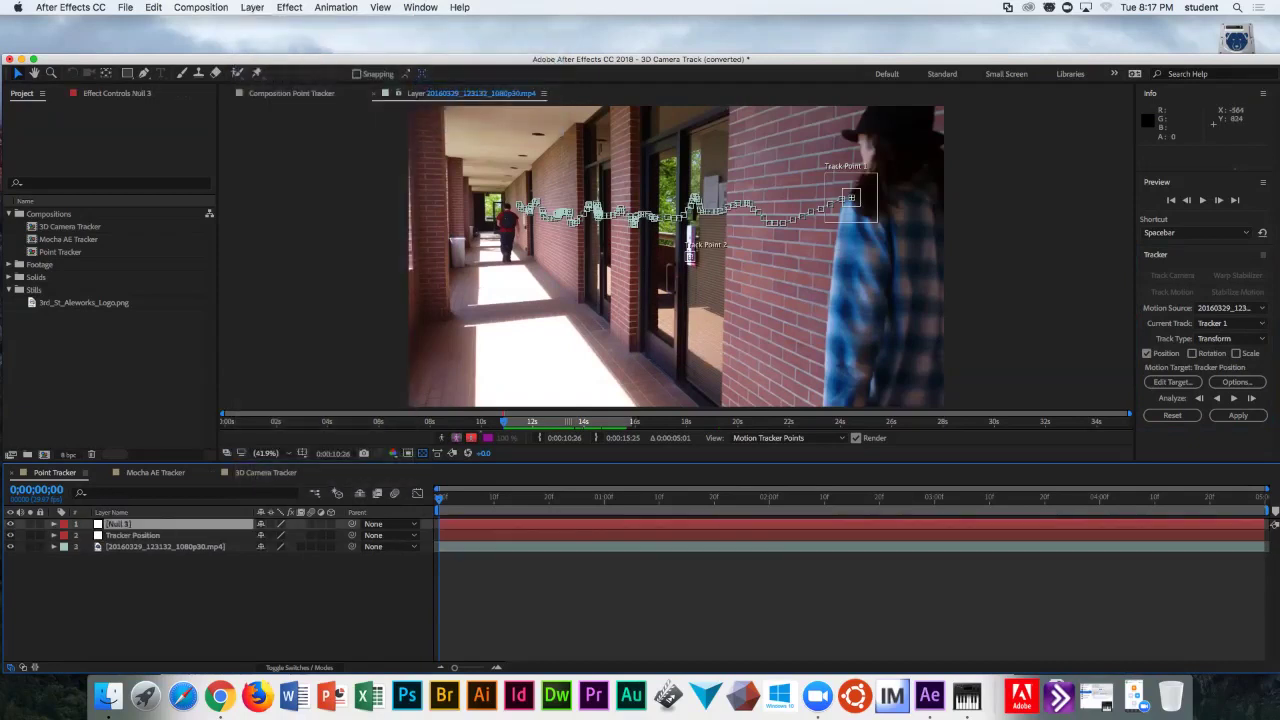
{"action": "key", "text": "Delete"}
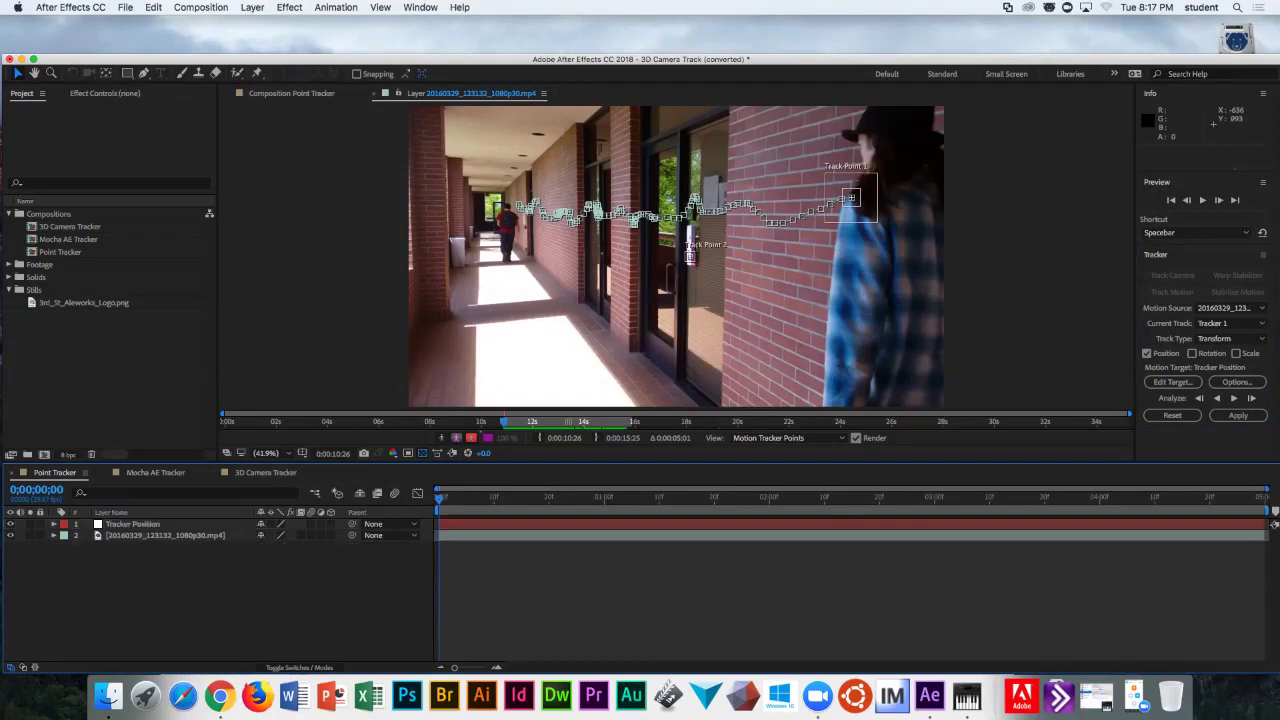
{"action": "left_click", "coordinate": [252, 7]}
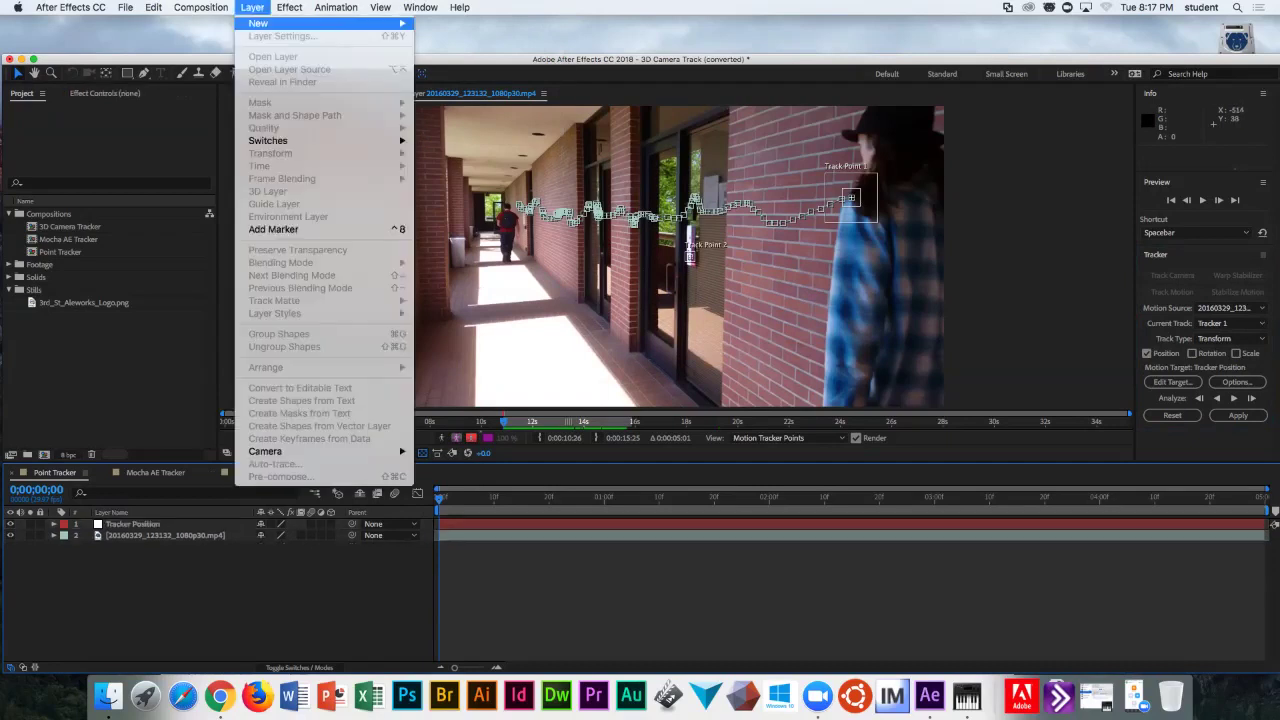
{"action": "mouse_move", "coordinate": [258, 22]}
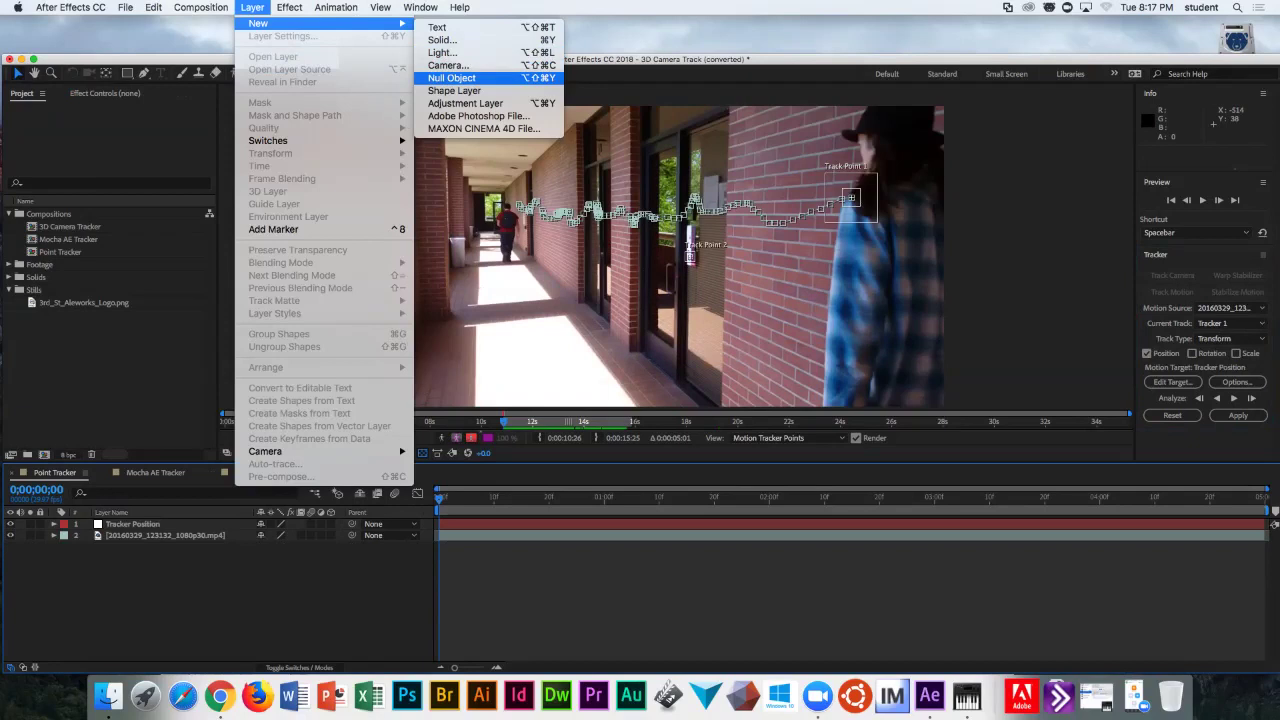
{"action": "left_click", "coordinate": [452, 77]}
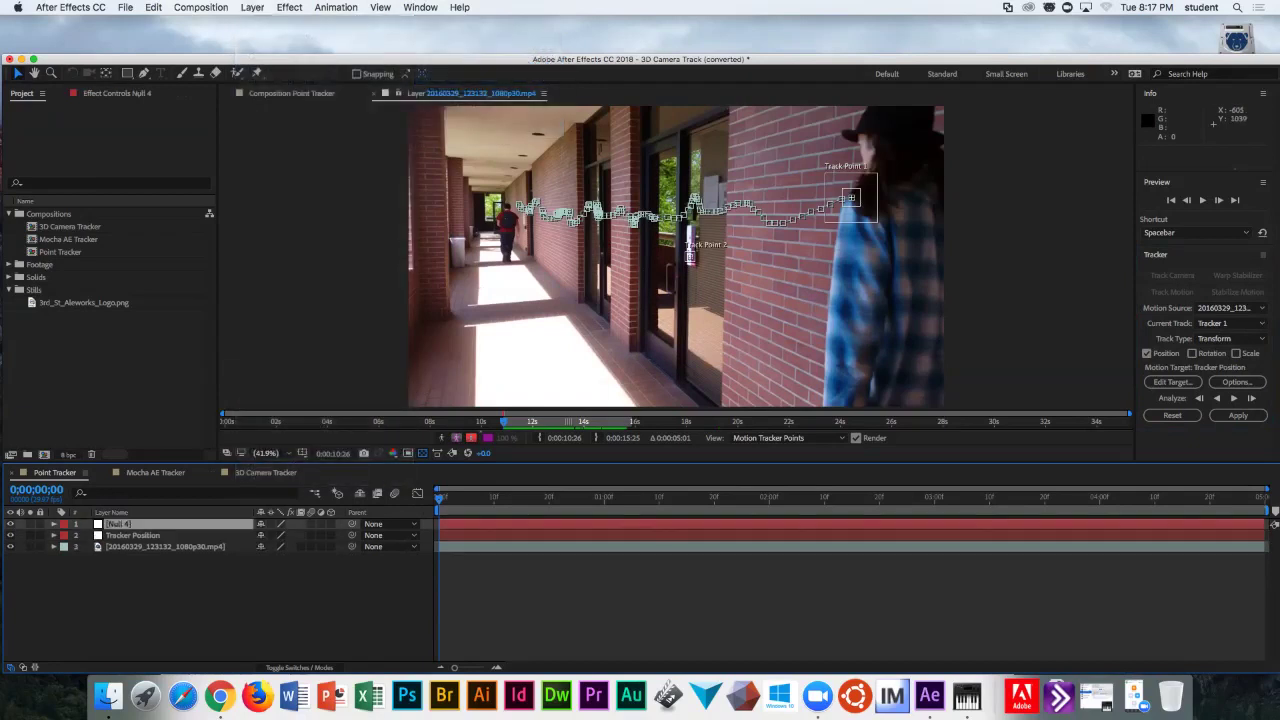
- Reveal Null 4's transform properties and toggle between the composition and footage layer views
{"action": "key", "text": "super+grave"}
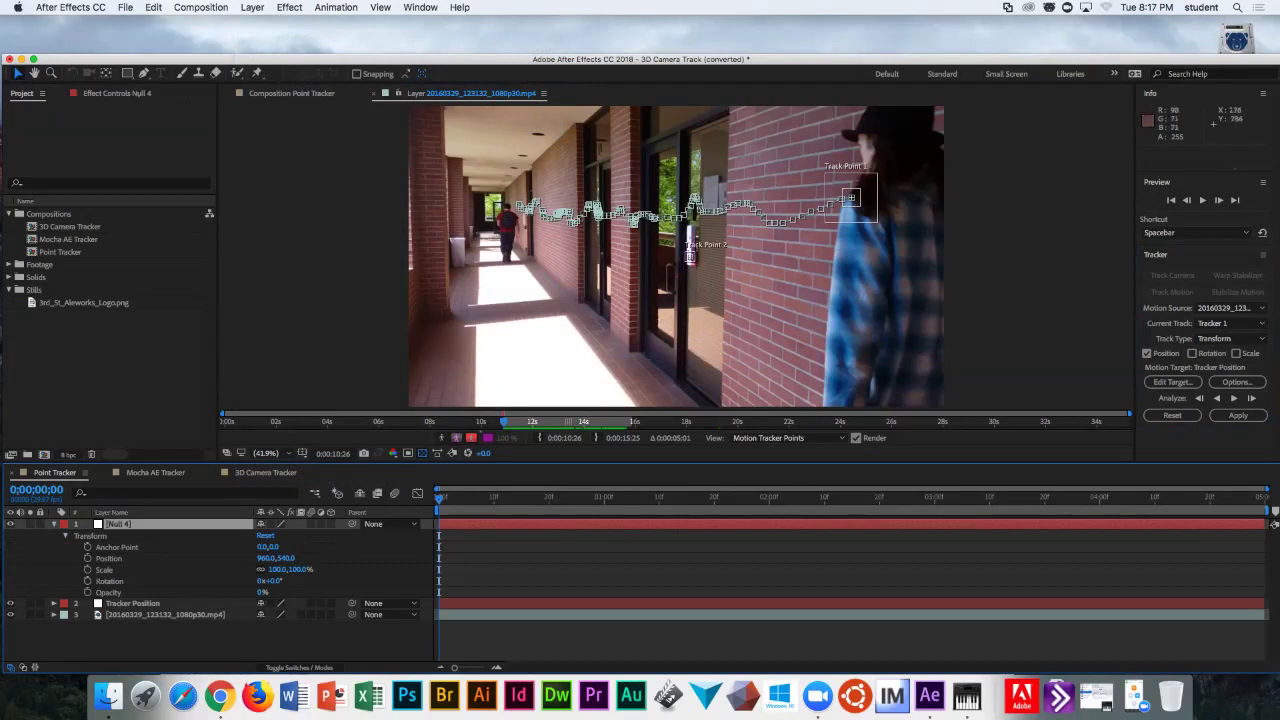
{"action": "left_click", "coordinate": [424, 511]}
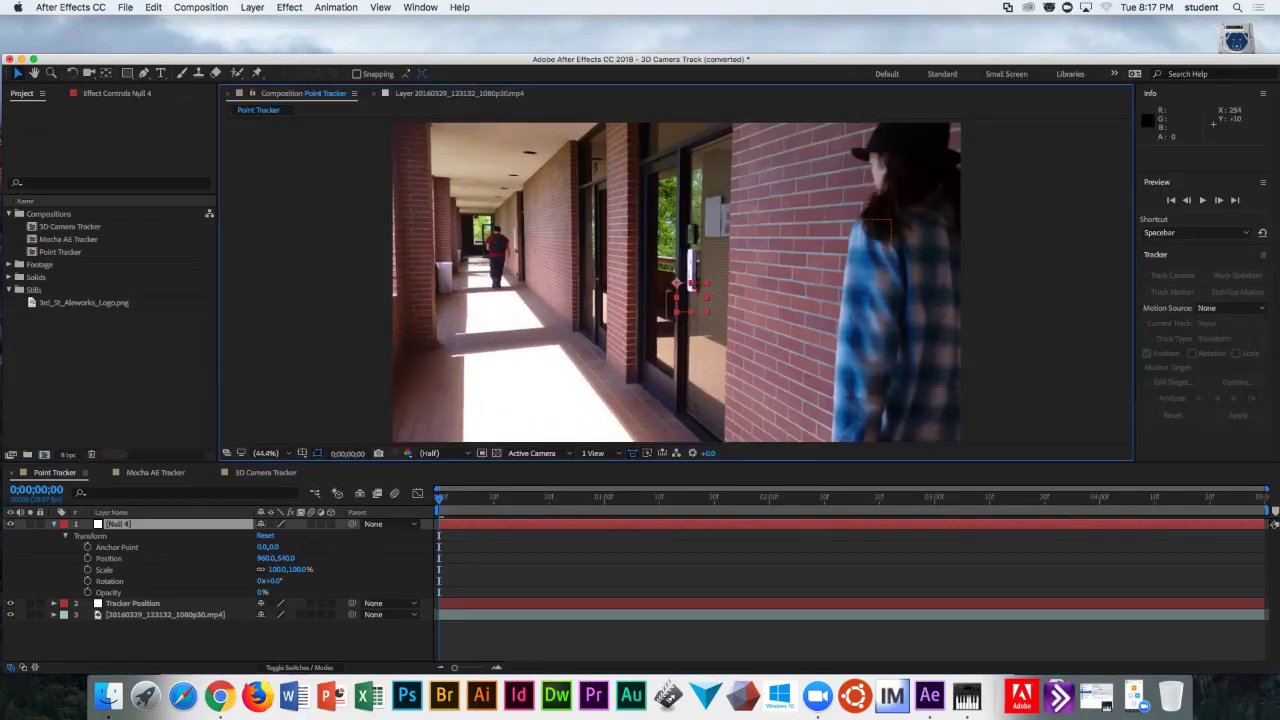
{"action": "key", "text": "shift+period"}
{"action": "left_click", "coordinate": [424, 511]}
{"action": "key", "text": "shift+period"}
{"action": "left_click", "coordinate": [424, 511]}
{"action": "key", "text": "shift+period"}
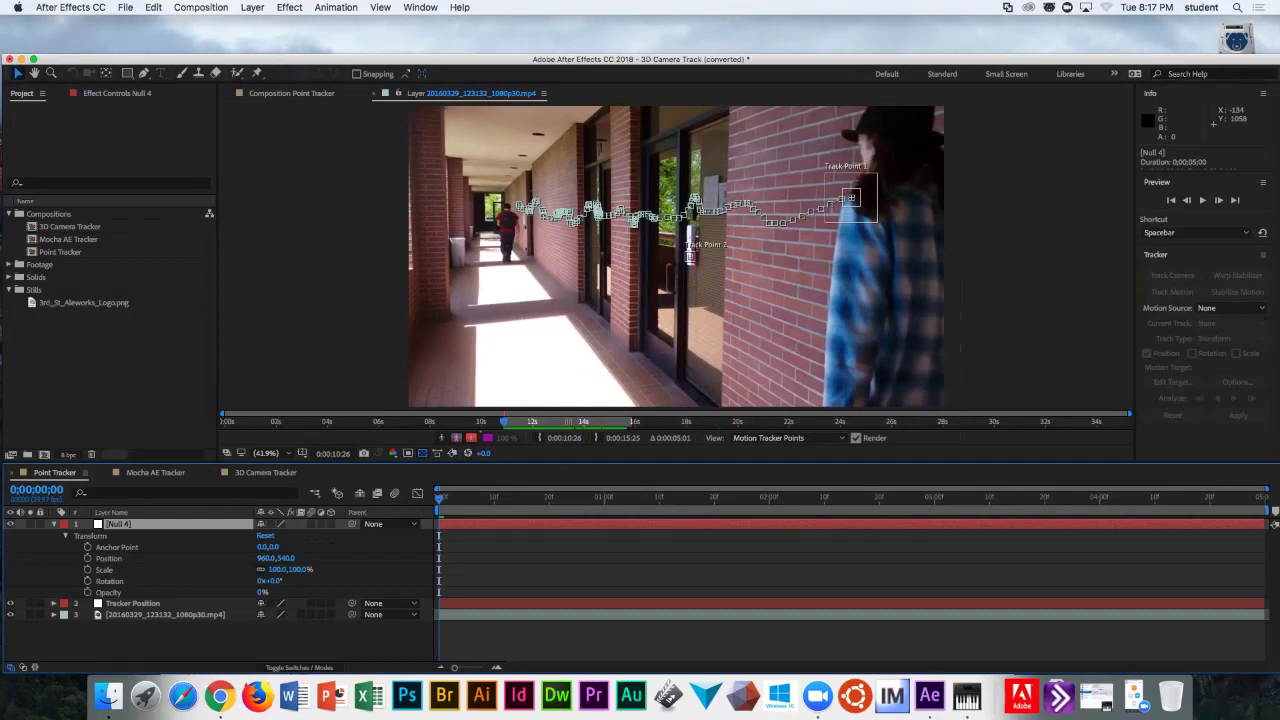
- Set the Tracker panel's Motion Source to the hallway footage layer
{"action": "left_click", "coordinate": [472, 93]}
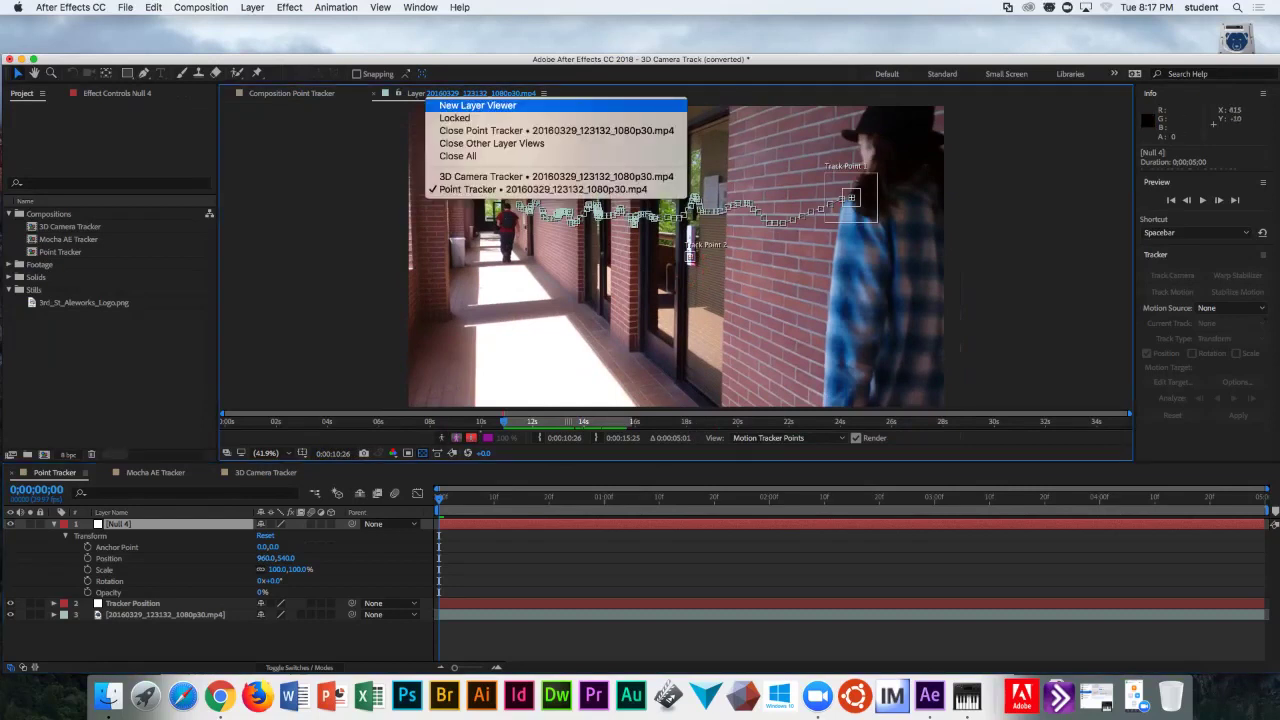
{"action": "key", "text": "Escape"}
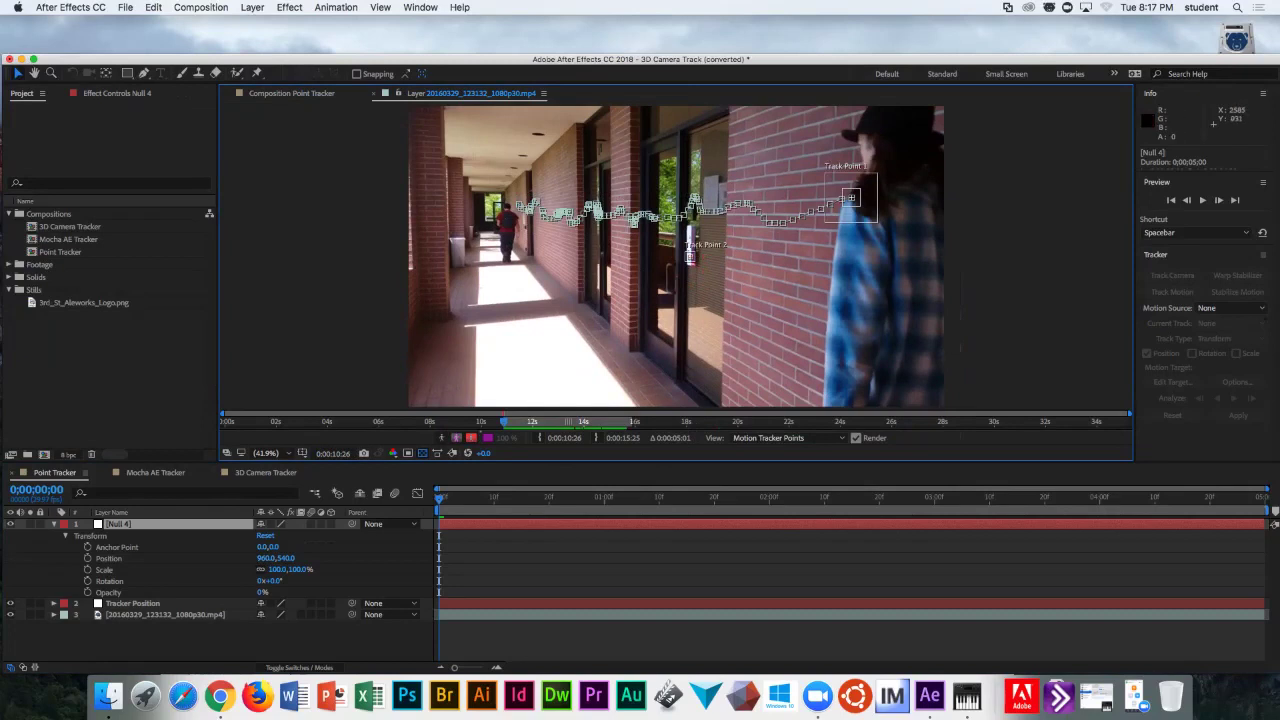
{"action": "left_click", "coordinate": [1230, 308]}
{"action": "left_click", "coordinate": [1230, 308]}
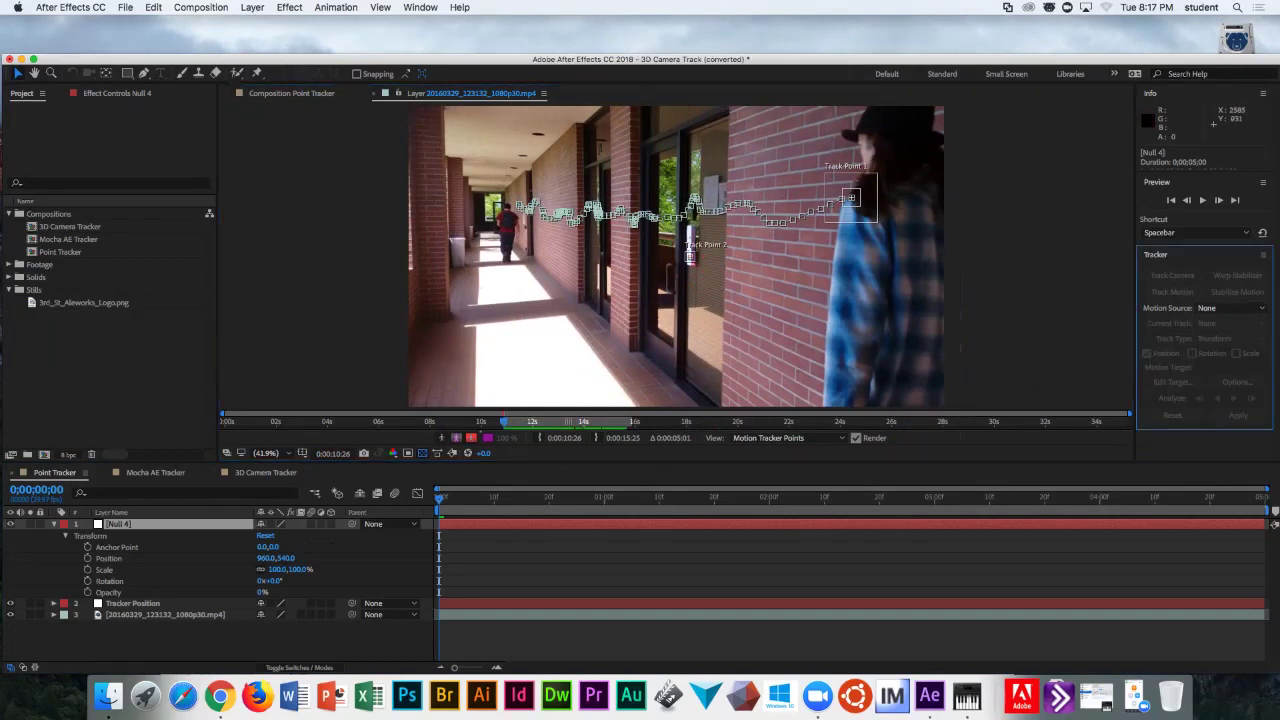
{"action": "left_click", "coordinate": [1230, 308]}
{"action": "left_click", "coordinate": [1108, 366]}
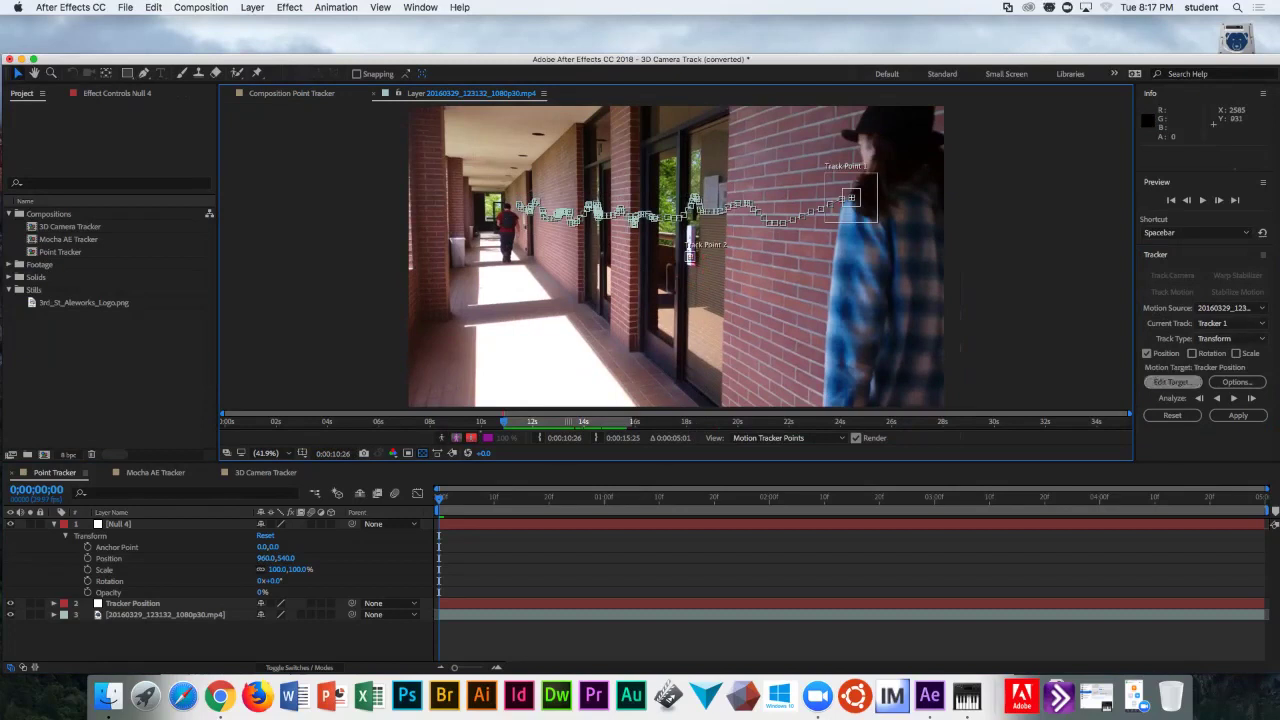
- Change the motion target from Tracker Position to 1. Null 4
{"action": "left_click", "coordinate": [1172, 382]}
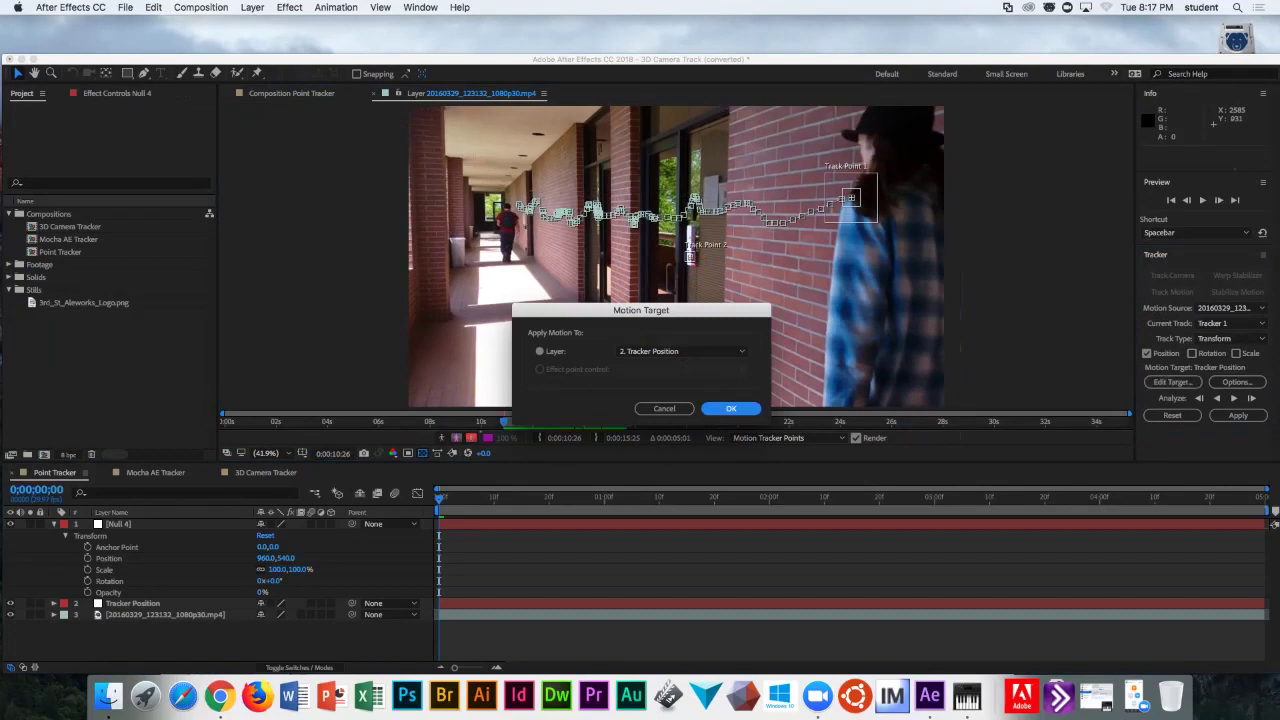
{"action": "left_click", "coordinate": [700, 351]}
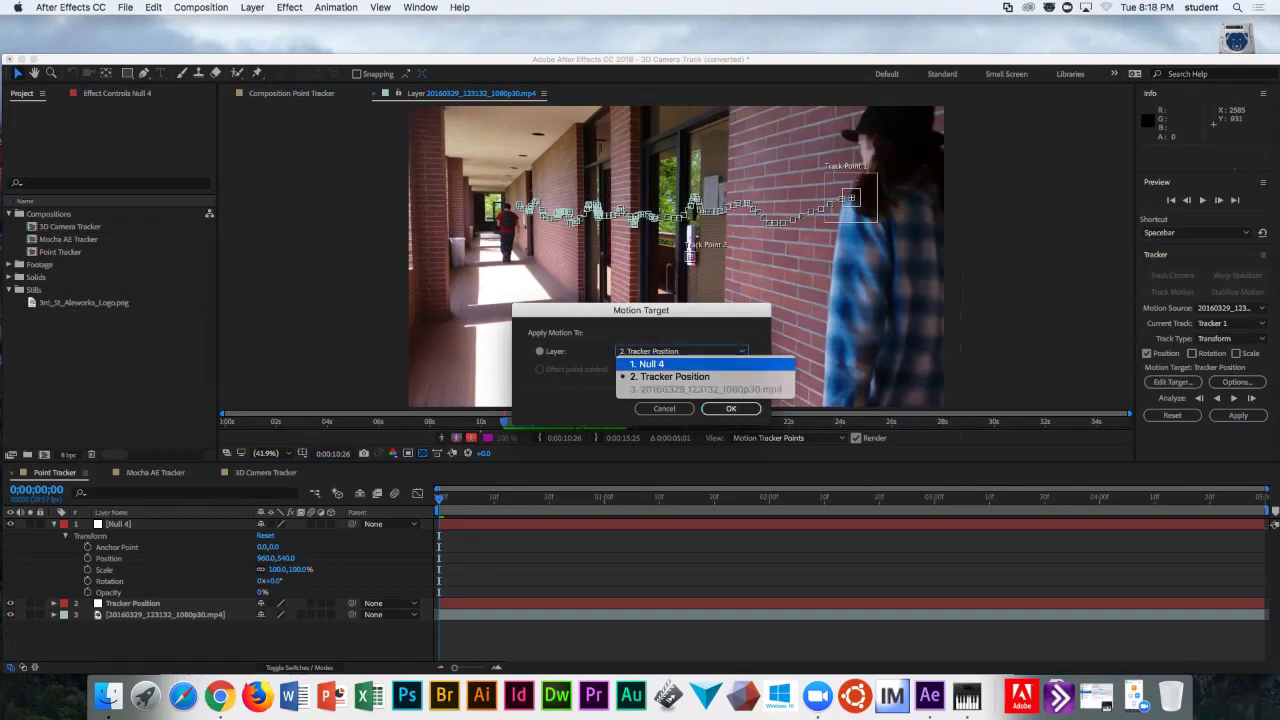
{"action": "left_click", "coordinate": [650, 364]}
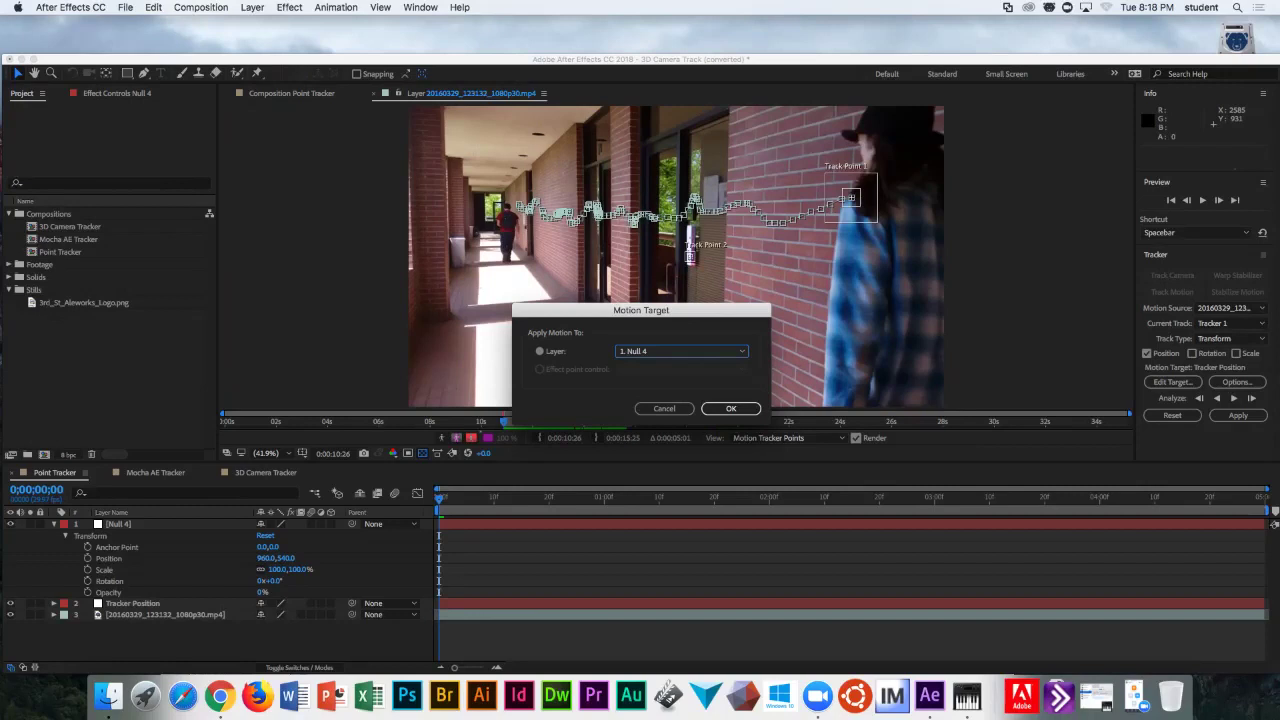
{"action": "left_click", "coordinate": [729, 408]}
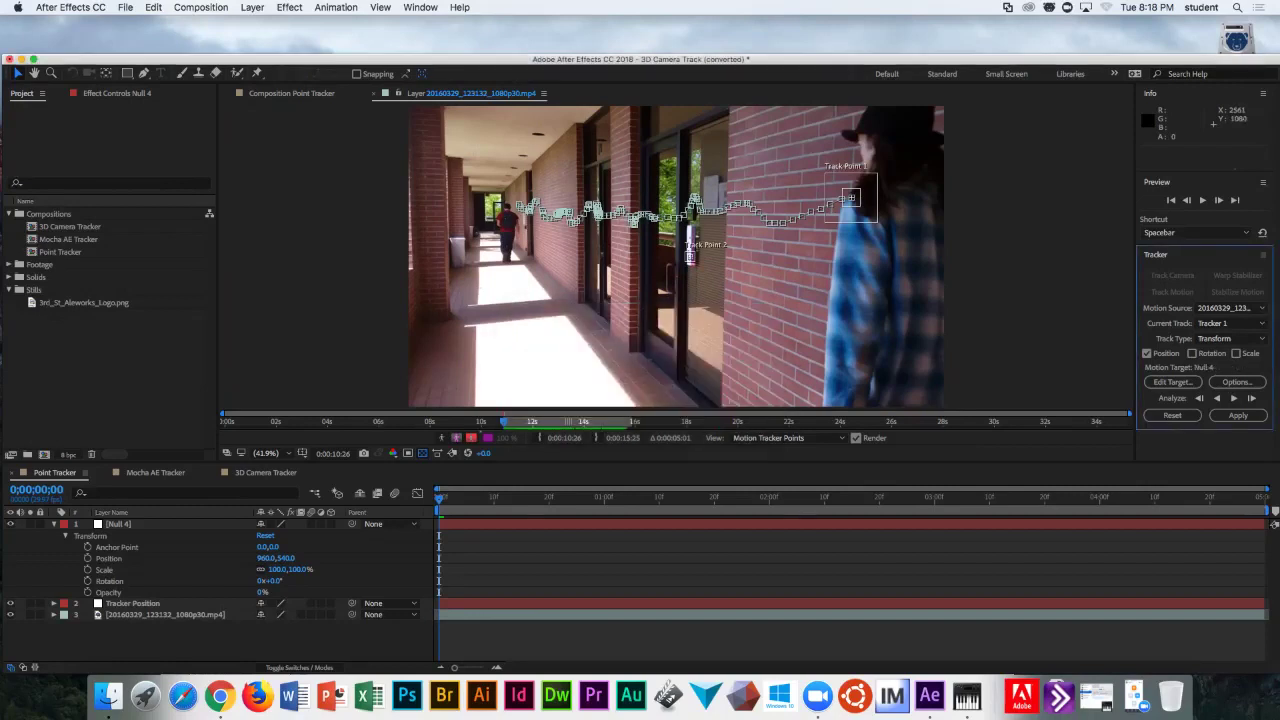
- Apply Tracker 1's motion to Null 4 as position keyframes using X and Y dimensions
{"action": "left_click", "coordinate": [1173, 382]}
{"action": "left_click", "coordinate": [1236, 382]}
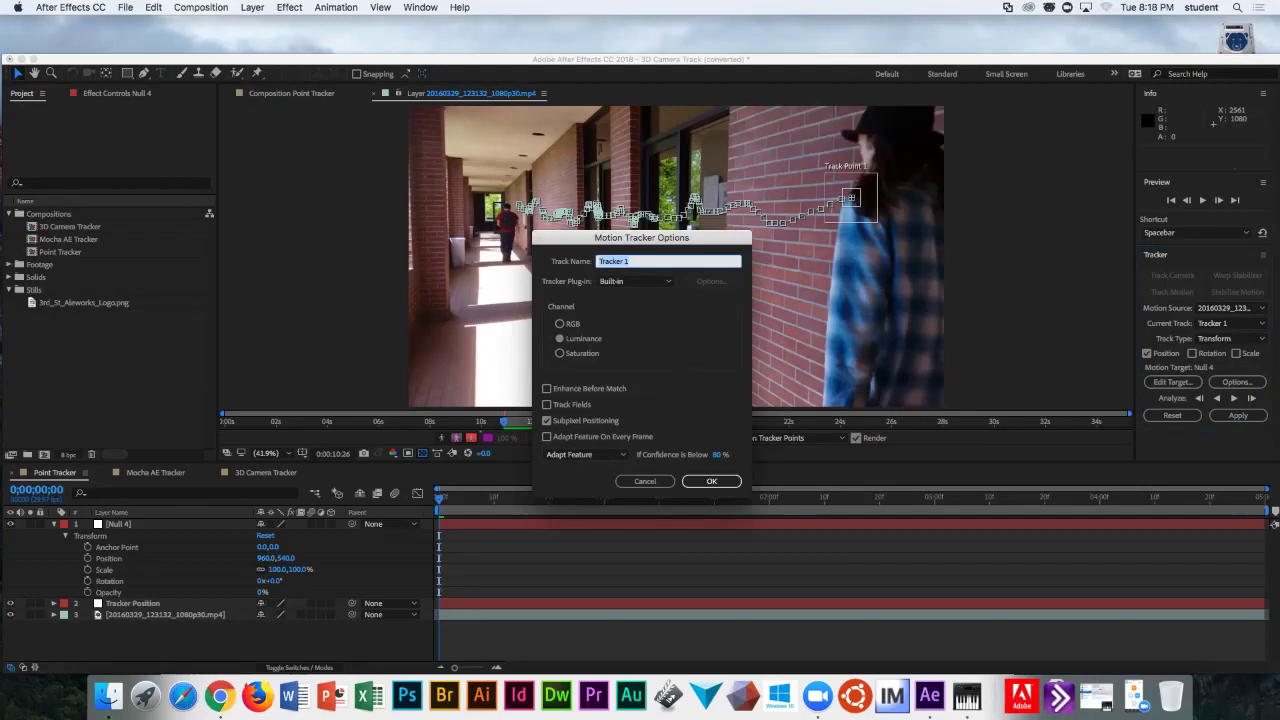
{"action": "left_click", "coordinate": [645, 481]}
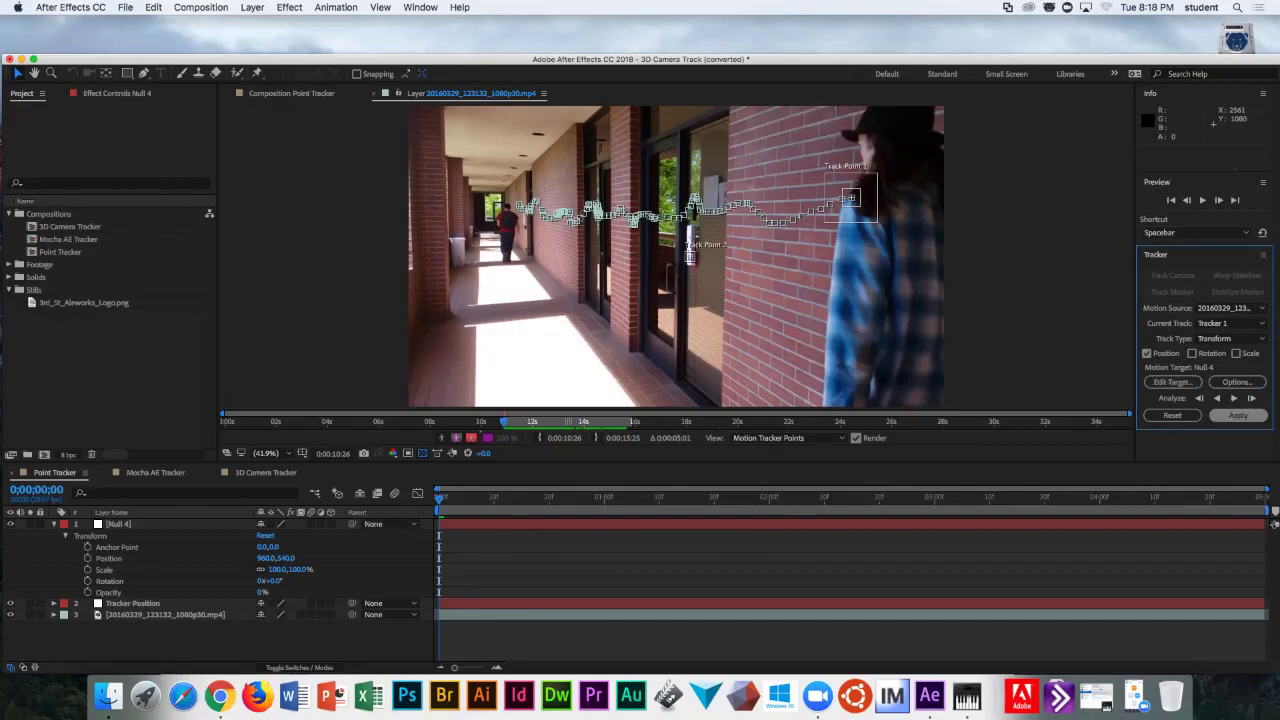
{"action": "left_click", "coordinate": [1238, 415]}
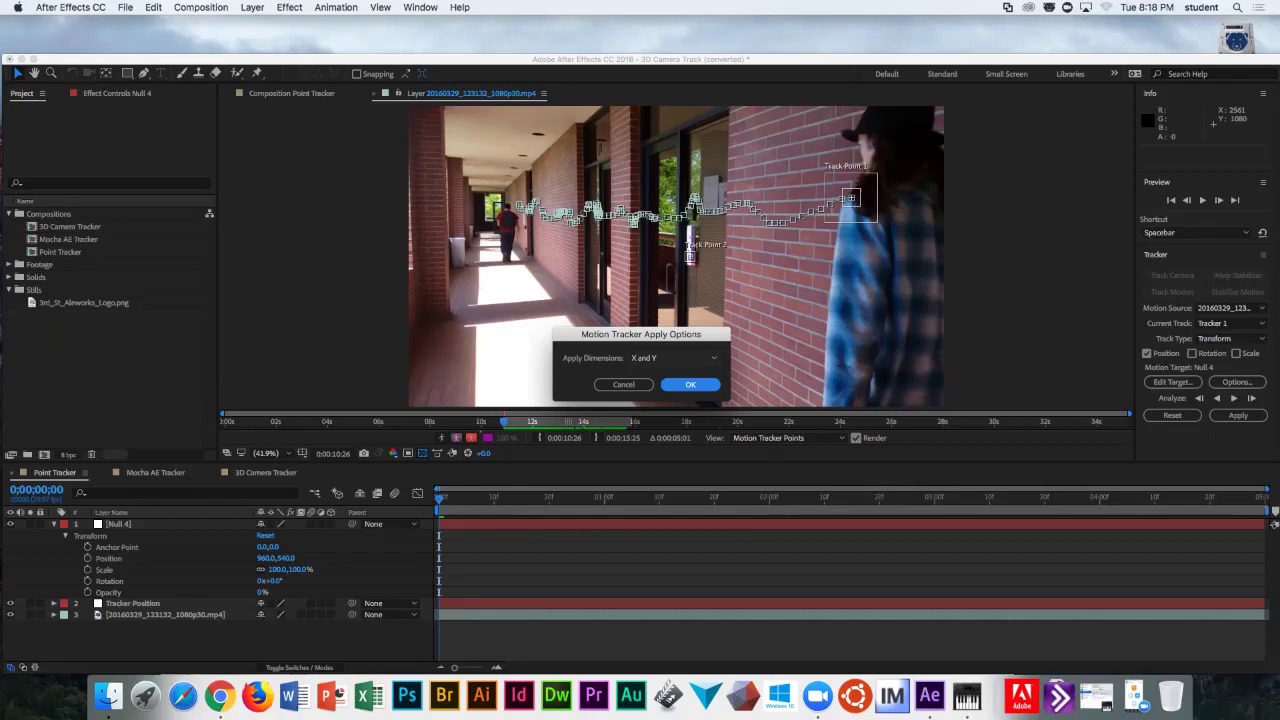
{"action": "left_click", "coordinate": [670, 357]}
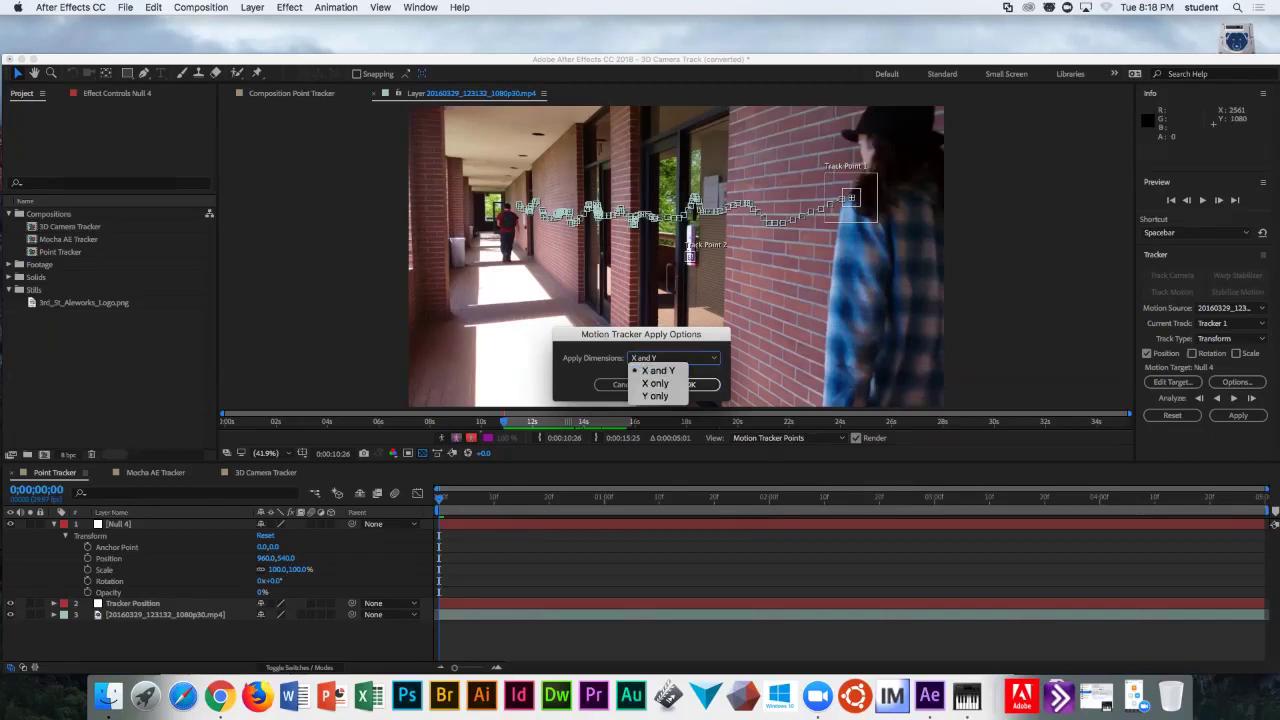
{"action": "left_click", "coordinate": [658, 370]}
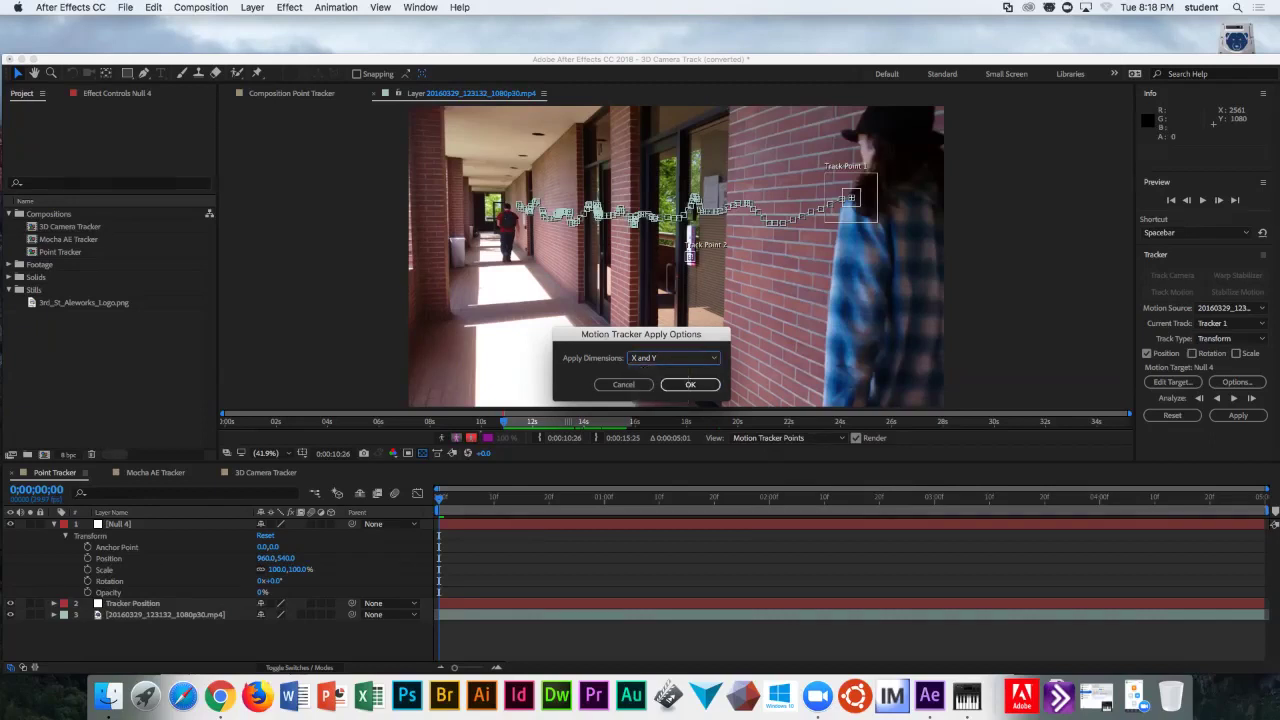
{"action": "key", "text": "Return"}
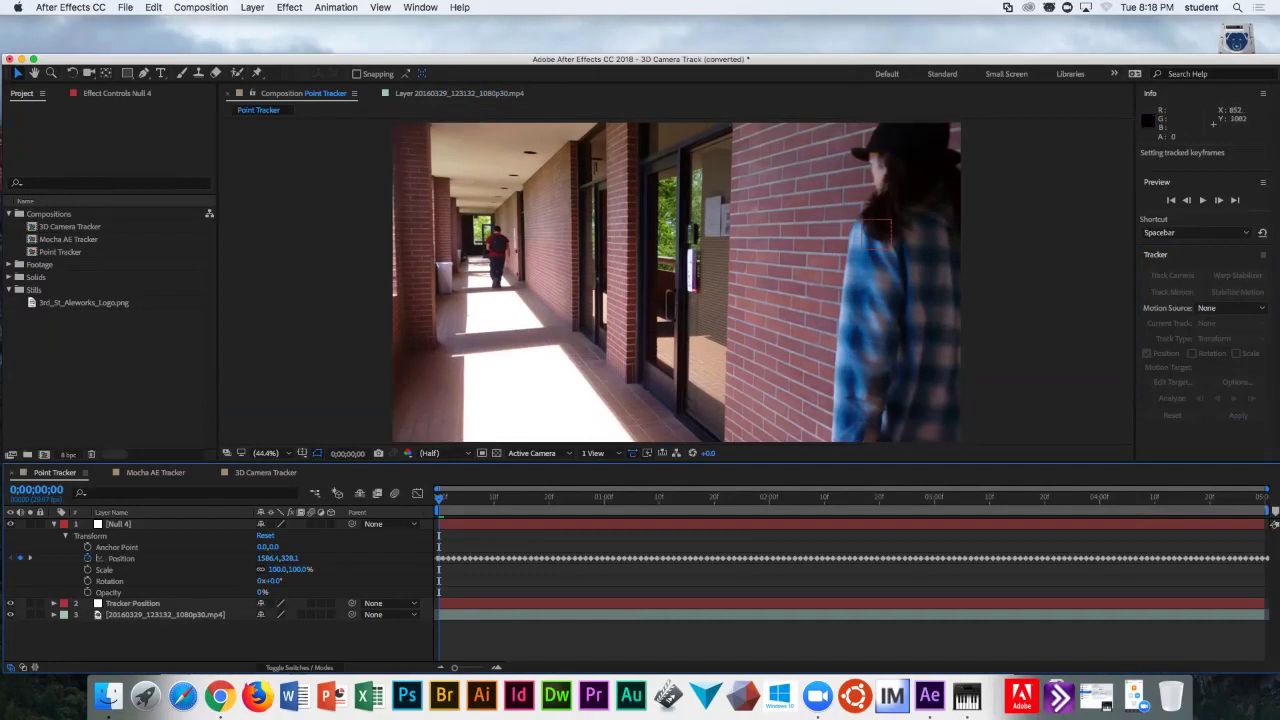
- Preview the track, move to 0;00;02;22, and add 3rd_St_Aleworks_Logo.png to the comp
{"action": "key", "text": "space"}
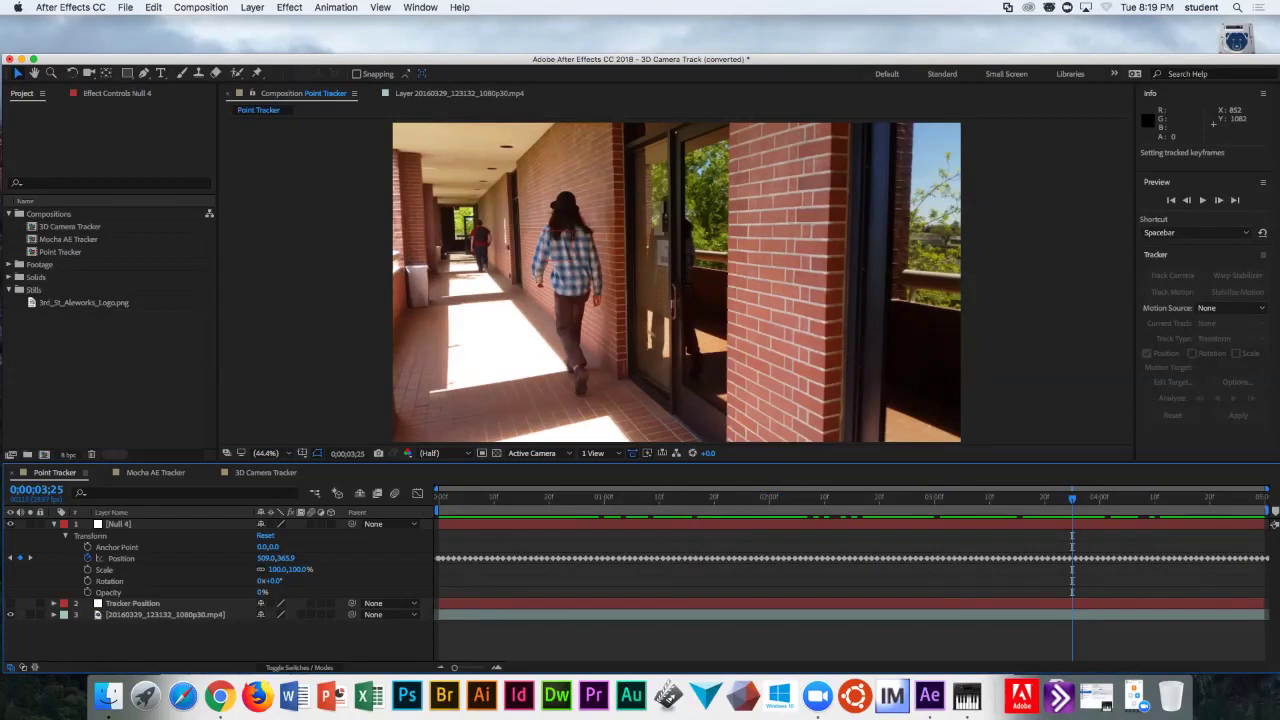
{"action": "left_click_drag", "start_coordinate": [1072, 497], "coordinate": [880, 497]}
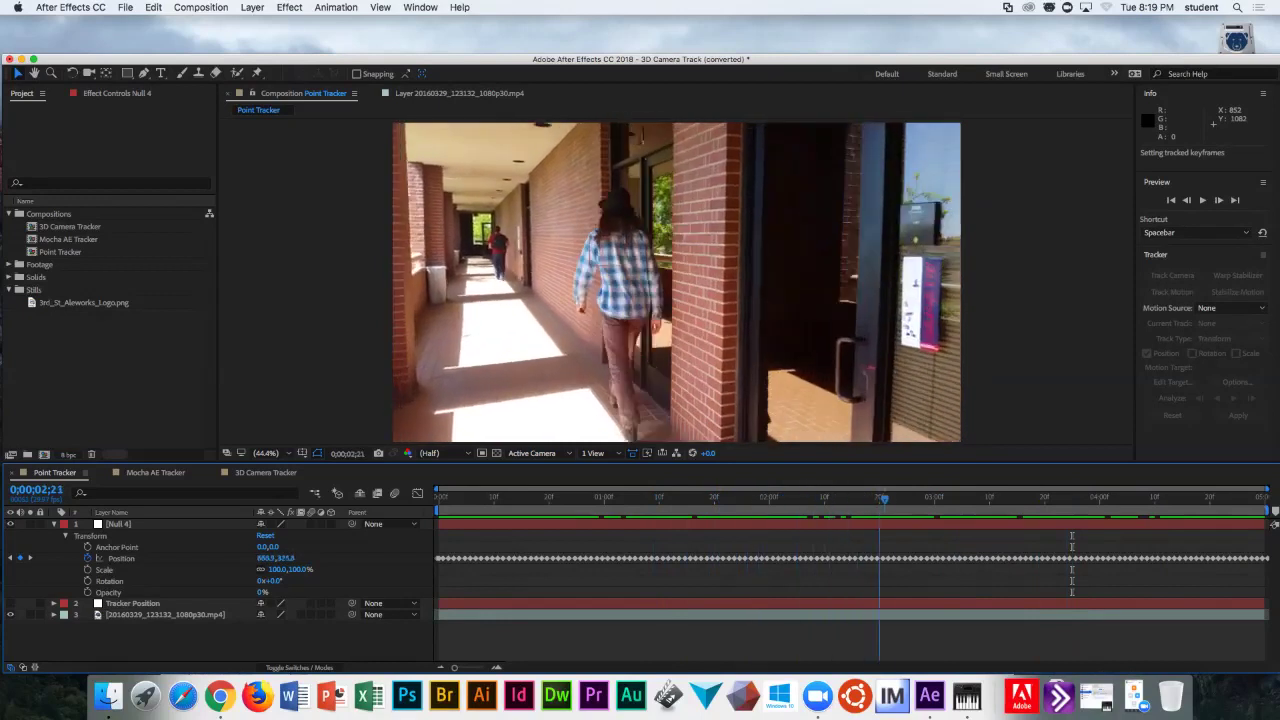
{"action": "key", "text": "Page_Down"}
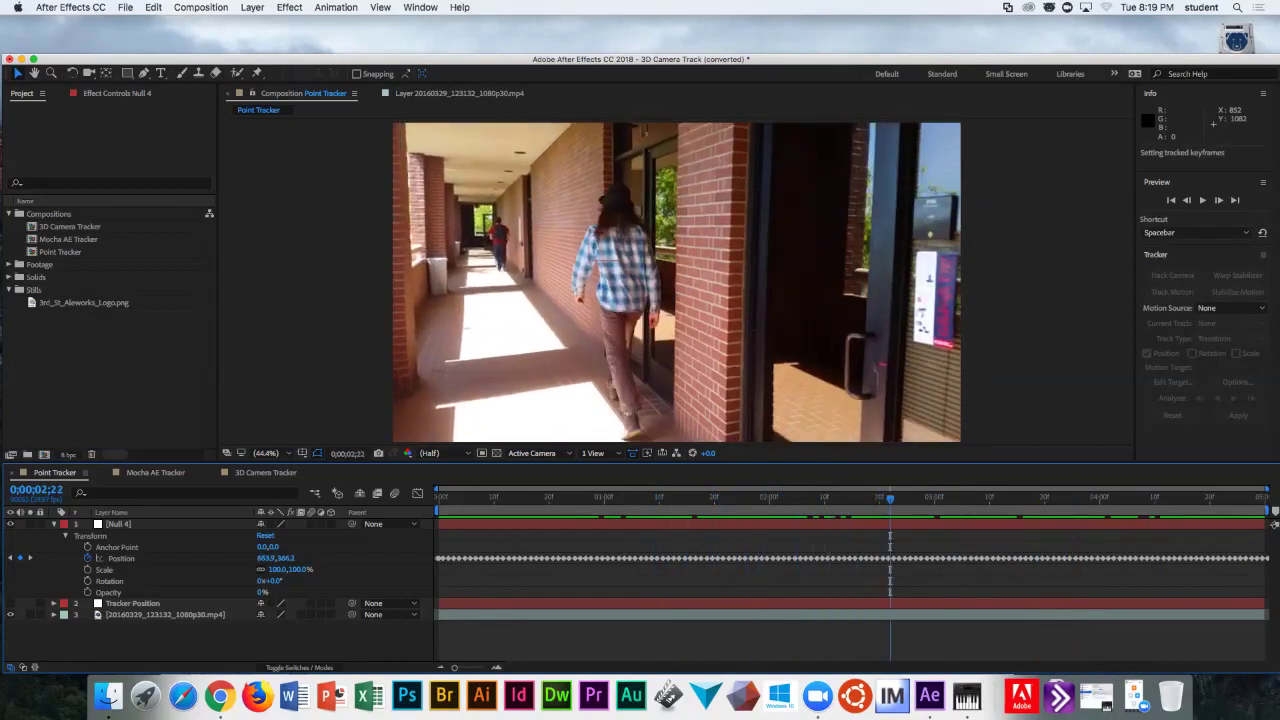
{"action": "left_click", "coordinate": [85, 302]}
{"action": "key", "text": "super+slash"}
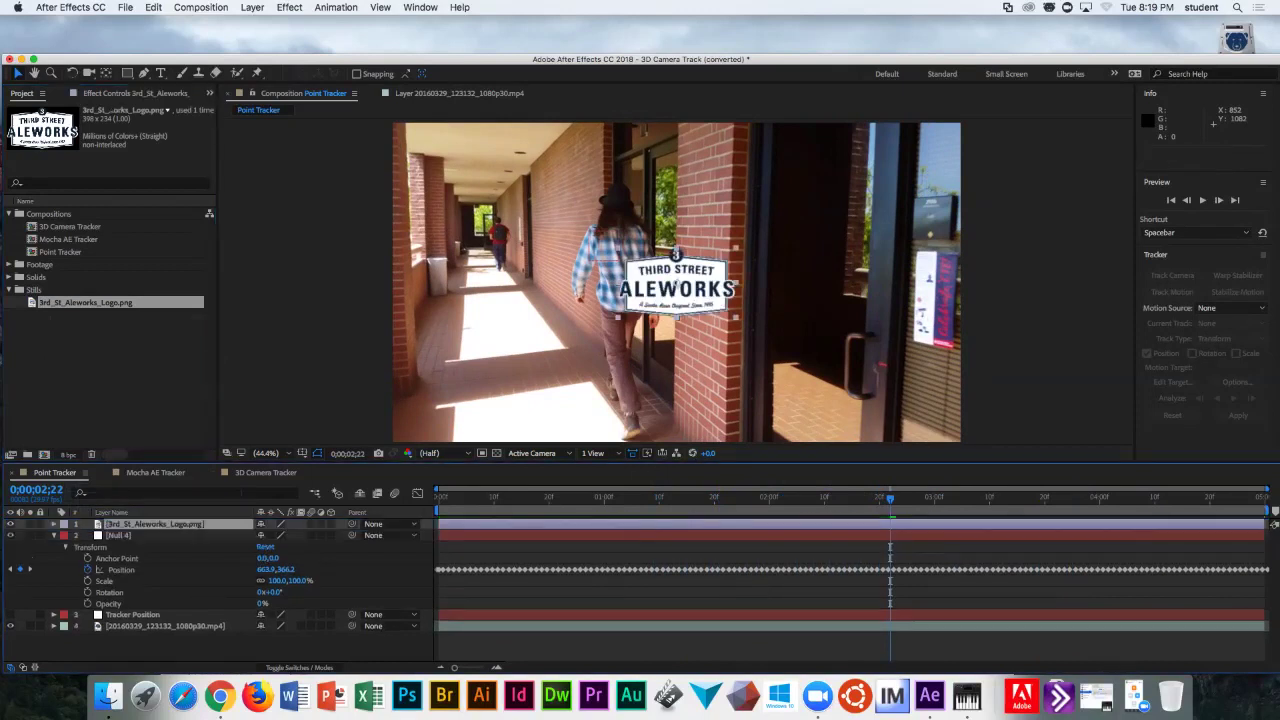
- Parent the logo layer to Null 4, shift it up-left, and preview to confirm it follows
{"action": "left_click_drag", "start_coordinate": [261, 524], "coordinate": [118, 536]}
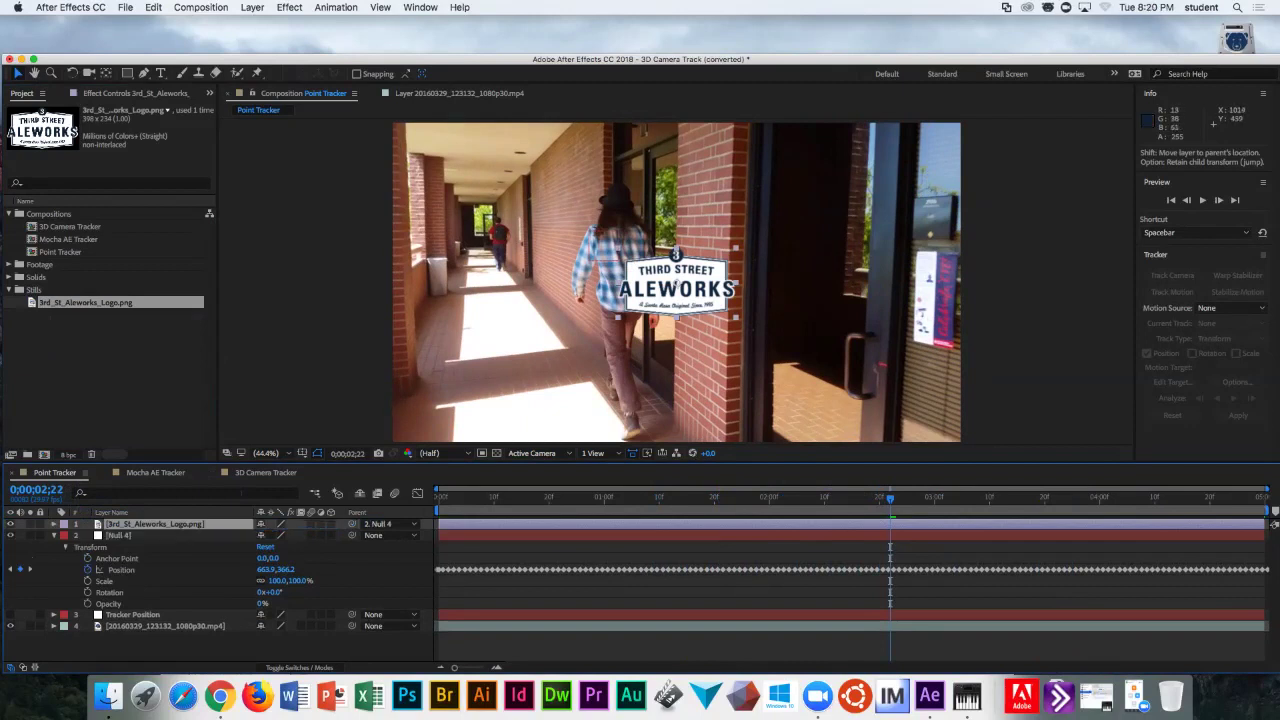
{"action": "left_click_drag", "start_coordinate": [677, 288], "coordinate": [524, 204]}
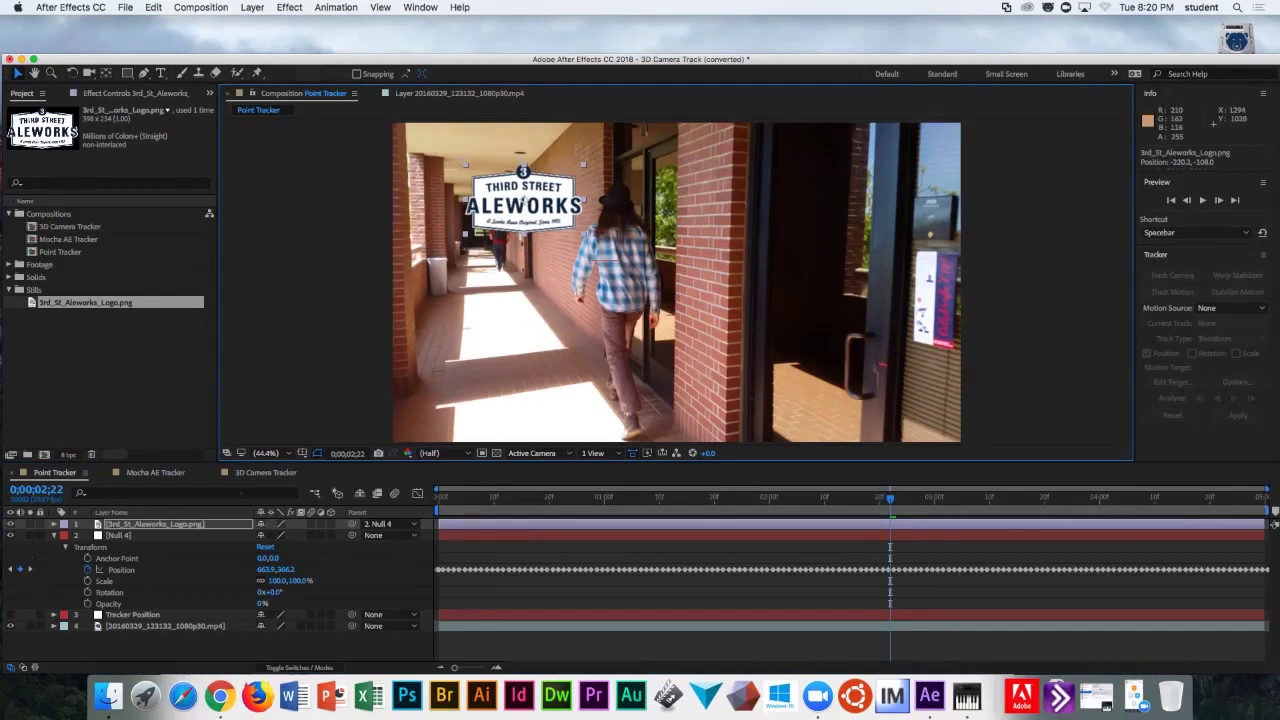
{"action": "key", "text": "space"}
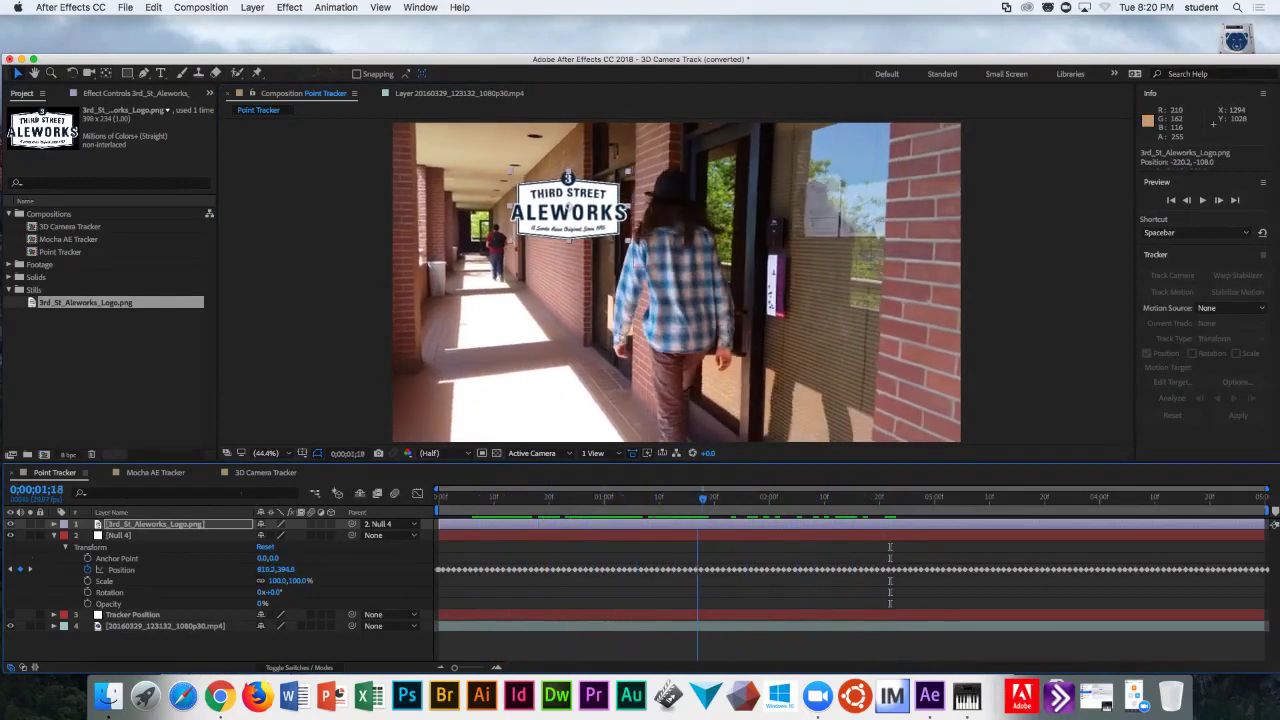
{"action": "key", "text": "space"}
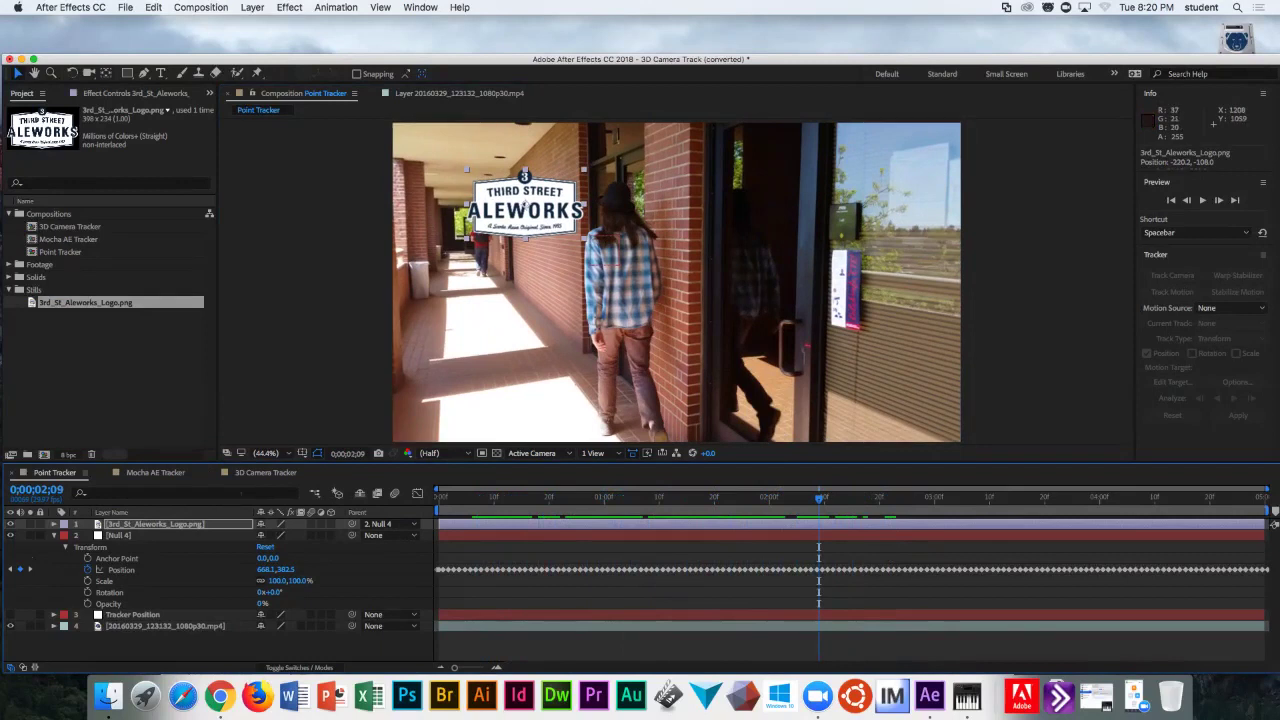
{"action": "key", "text": "space"}
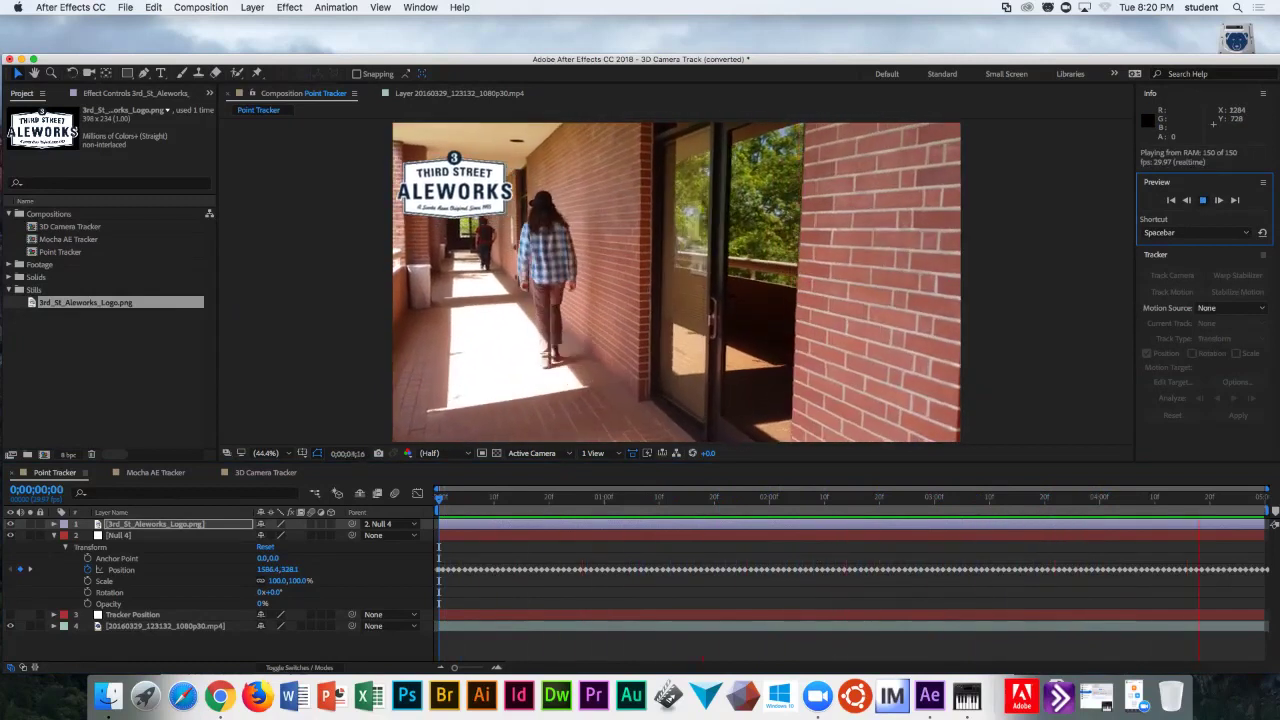
- Stop the preview, collapse Null 4's transform properties, and return to 0;00;00;00
{"action": "key", "text": "space"}
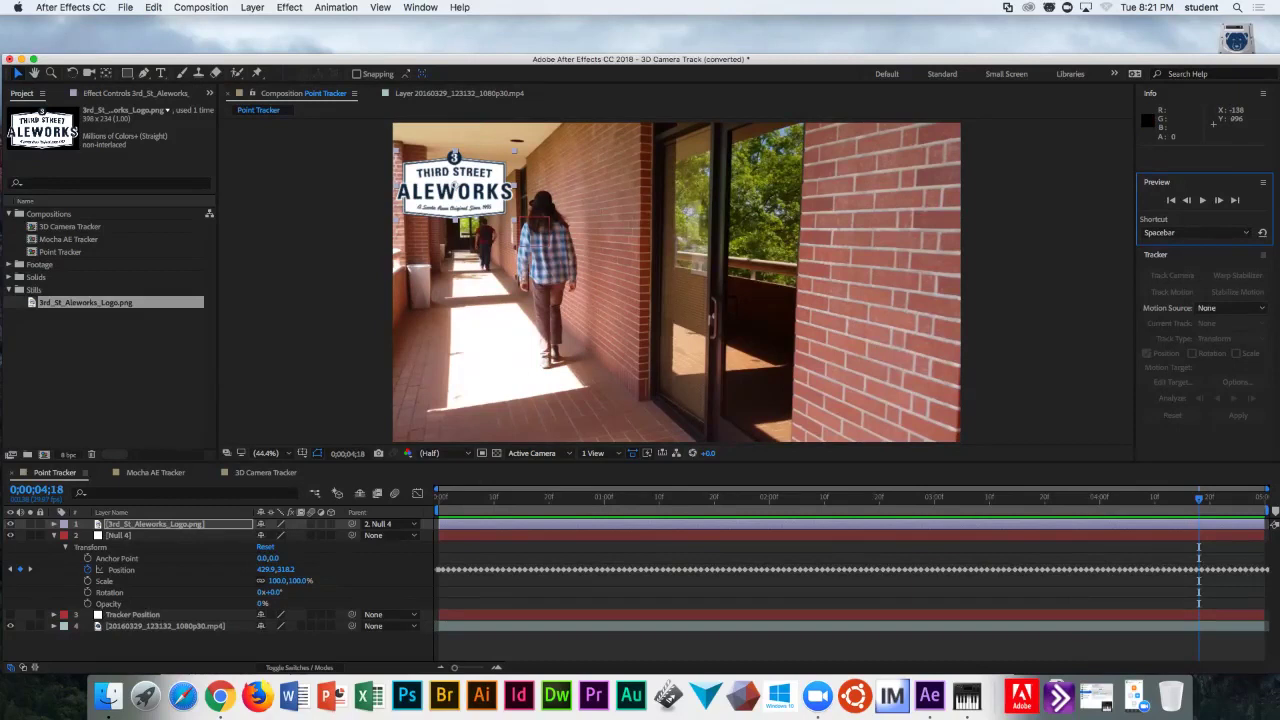
{"action": "key", "text": "u"}
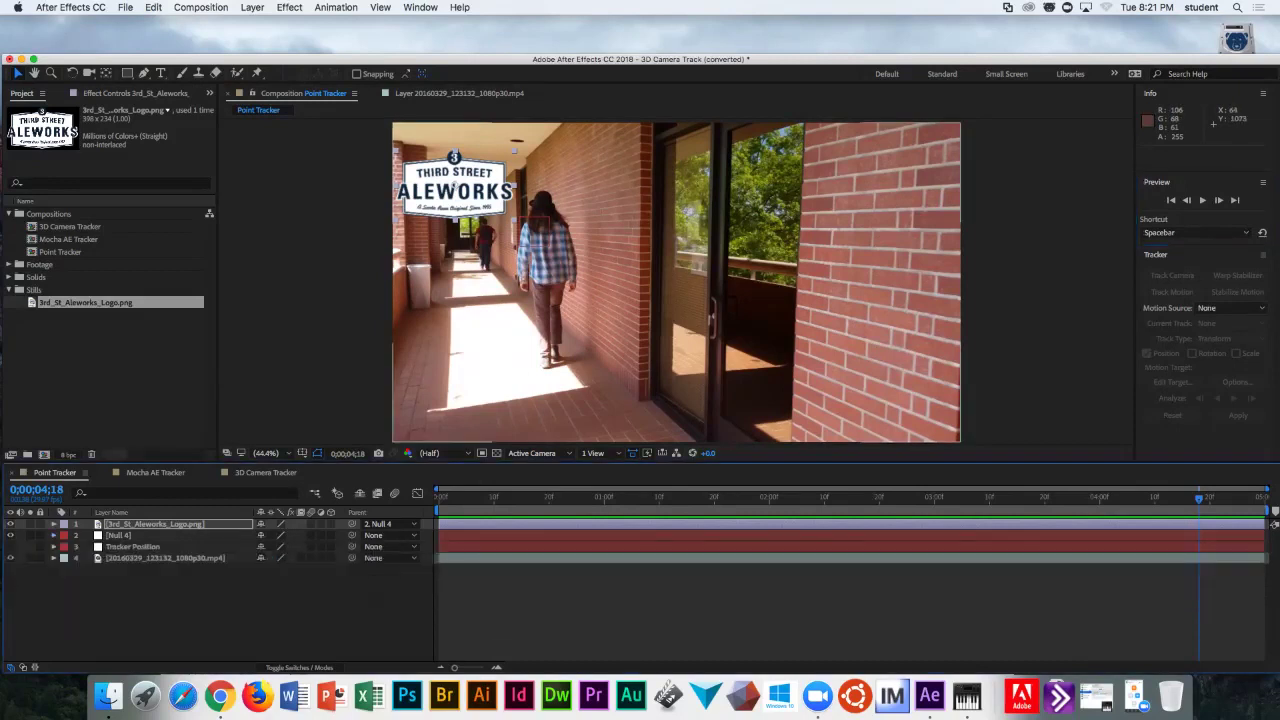
{"action": "type", "text": "21"}
{"action": "key", "text": "space"}
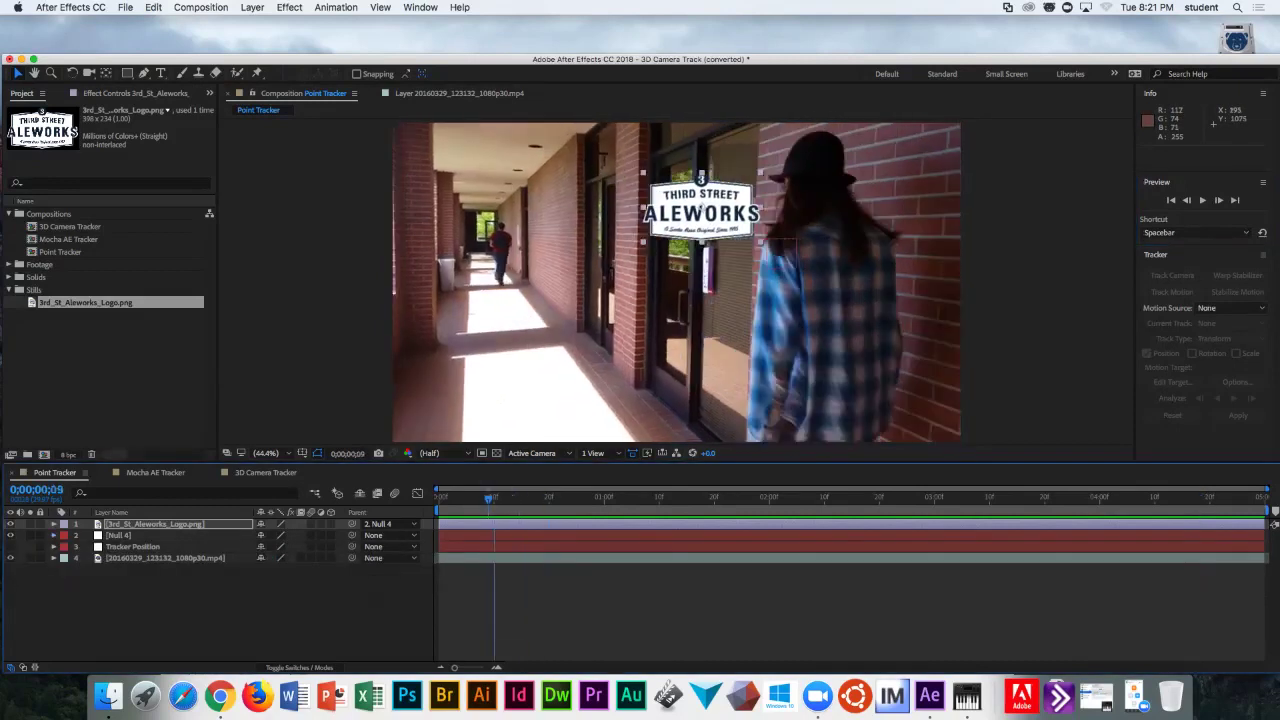
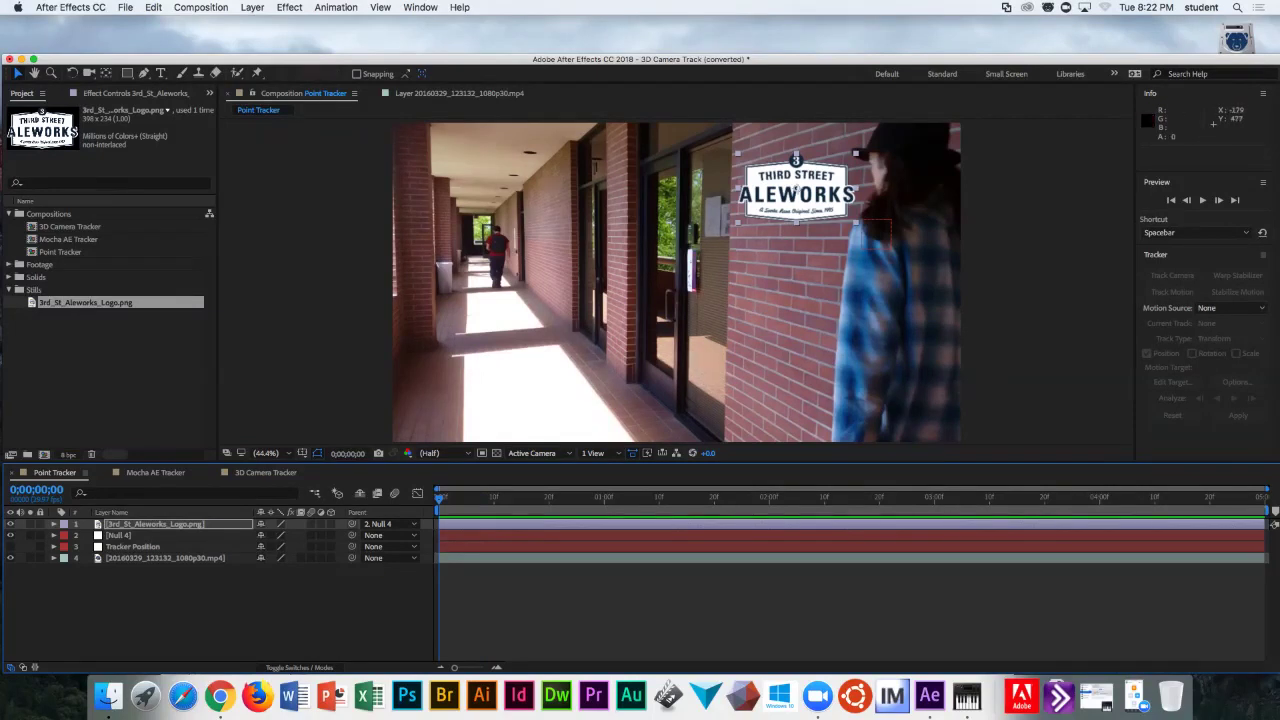
- Delete the logo, Null 4 and Tracker Position layers, leaving only the hallway footage layer
{"action": "left_click", "coordinate": [132, 547]}
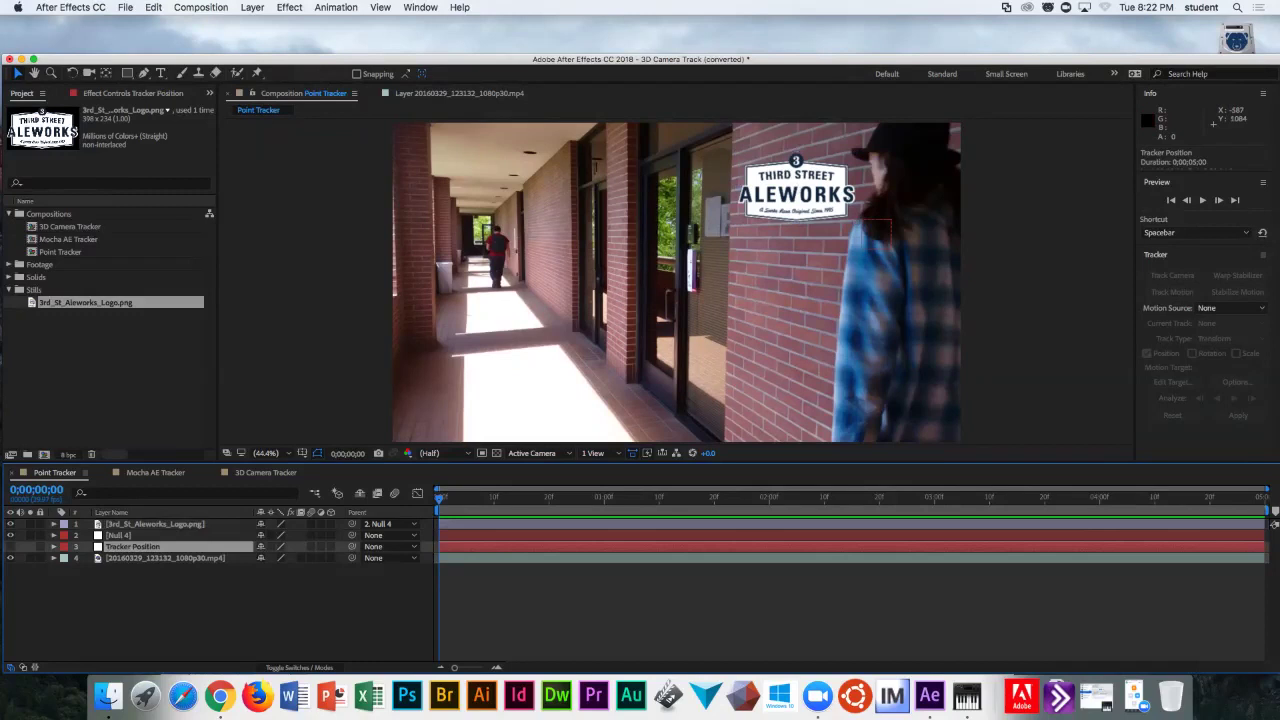
{"action": "key", "text": "super+shift+Up"}
{"action": "key", "text": "super+shift+Up"}
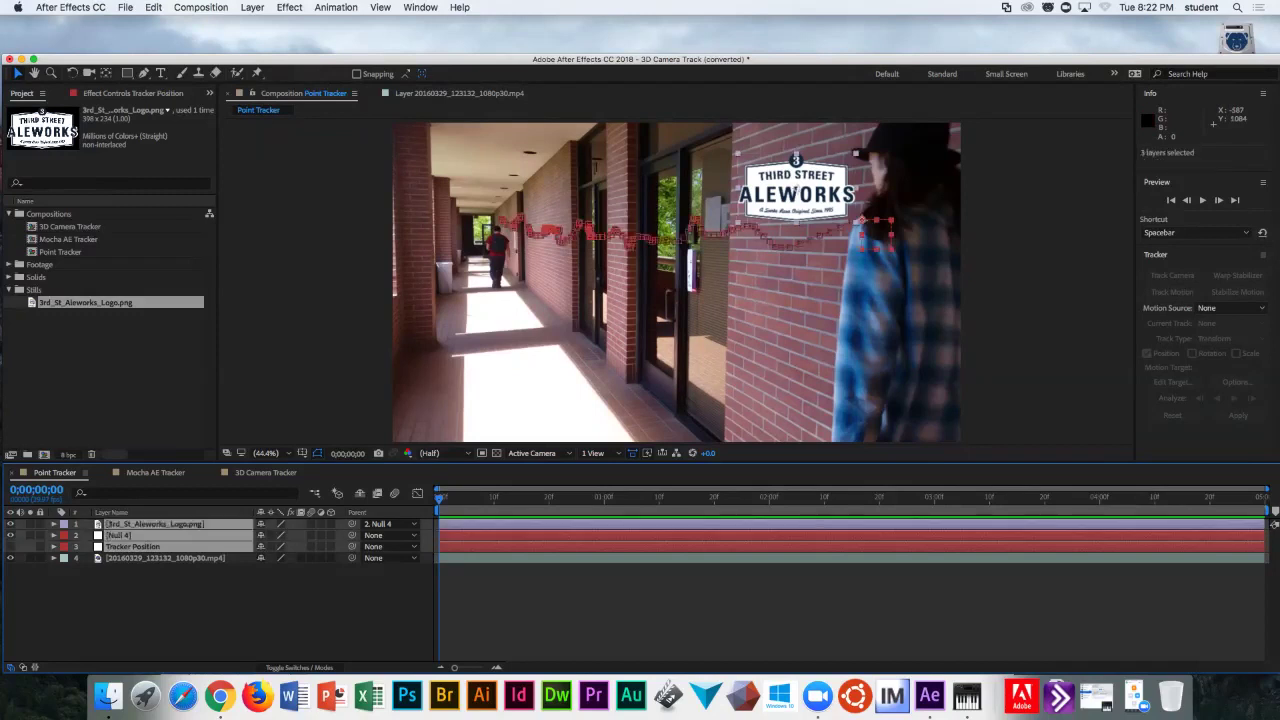
{"action": "key", "text": "Delete"}
{"action": "key", "text": "super+a"}
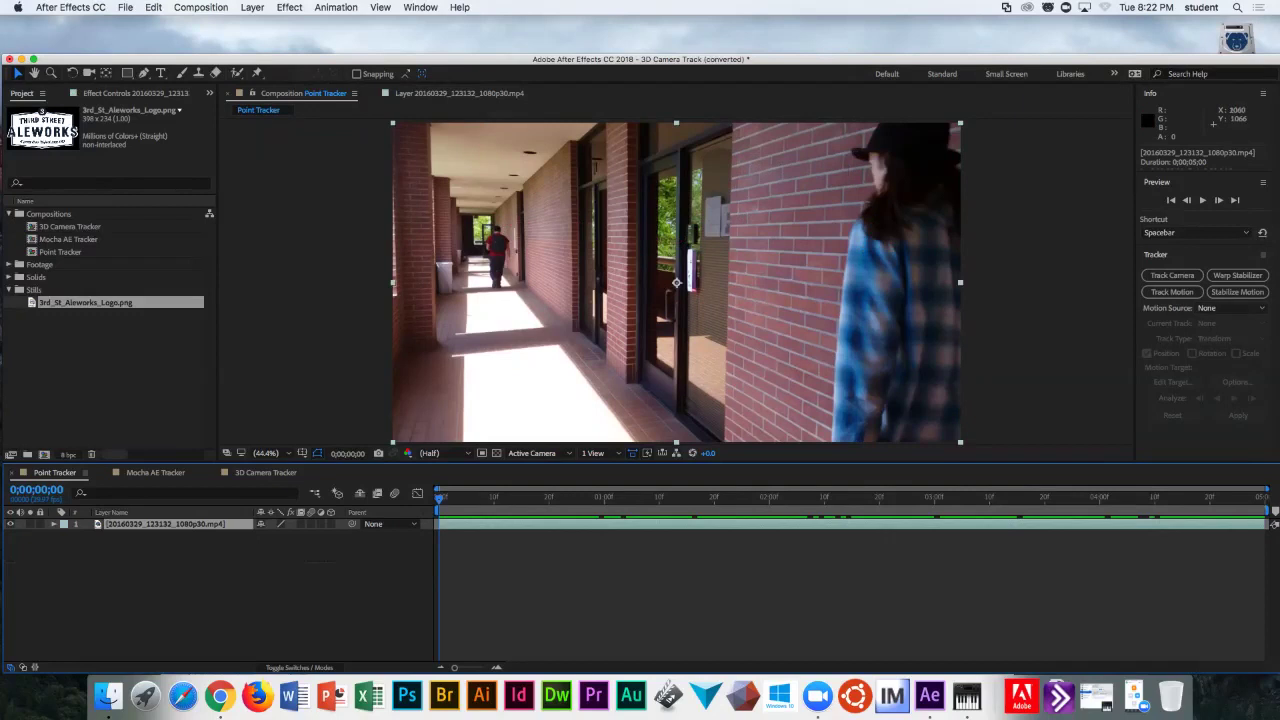
- Set the tracker's Motion Source to the hallway footage and Track Type to Transform
{"action": "left_click", "coordinate": [1228, 308]}
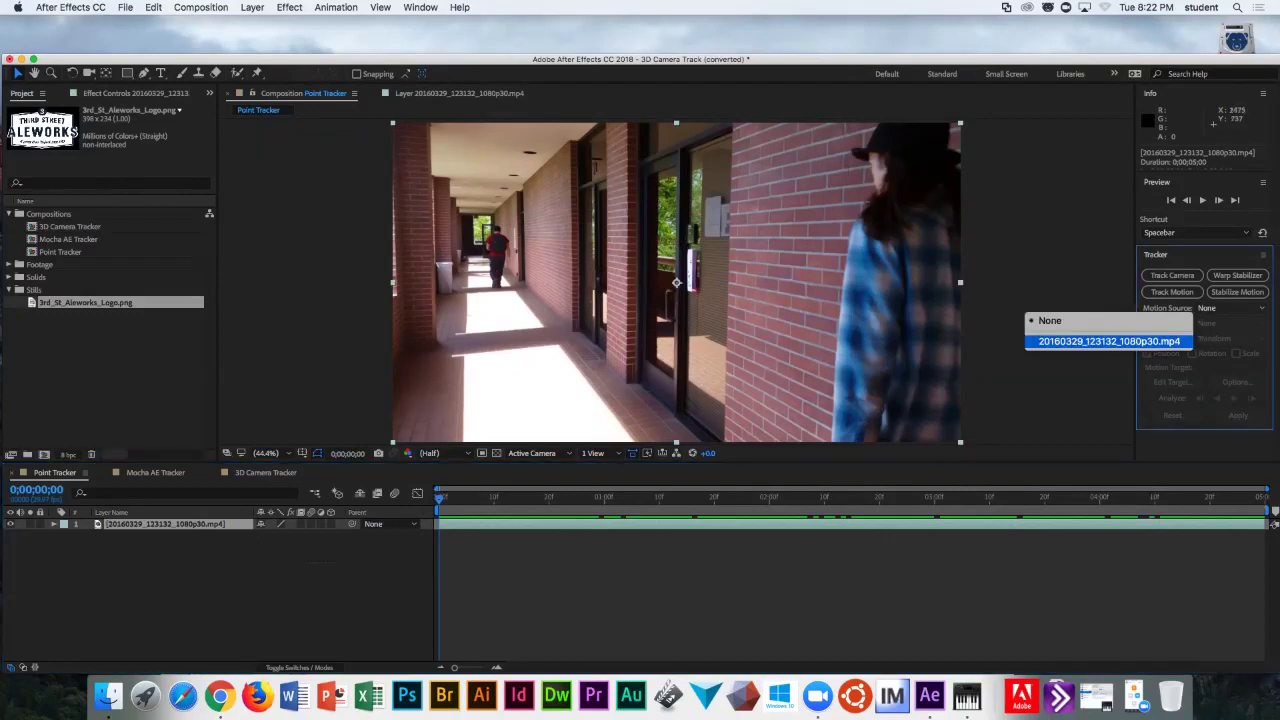
{"action": "left_click", "coordinate": [1110, 343]}
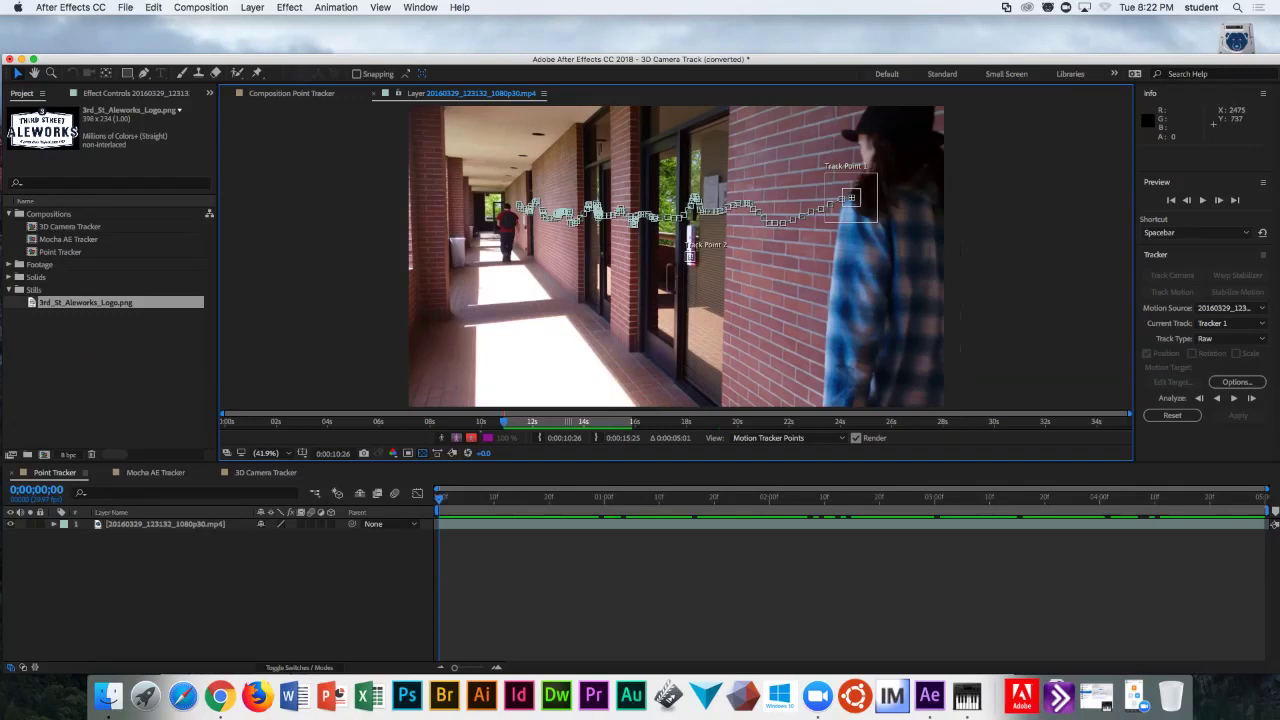
{"action": "left_click", "coordinate": [1230, 338]}
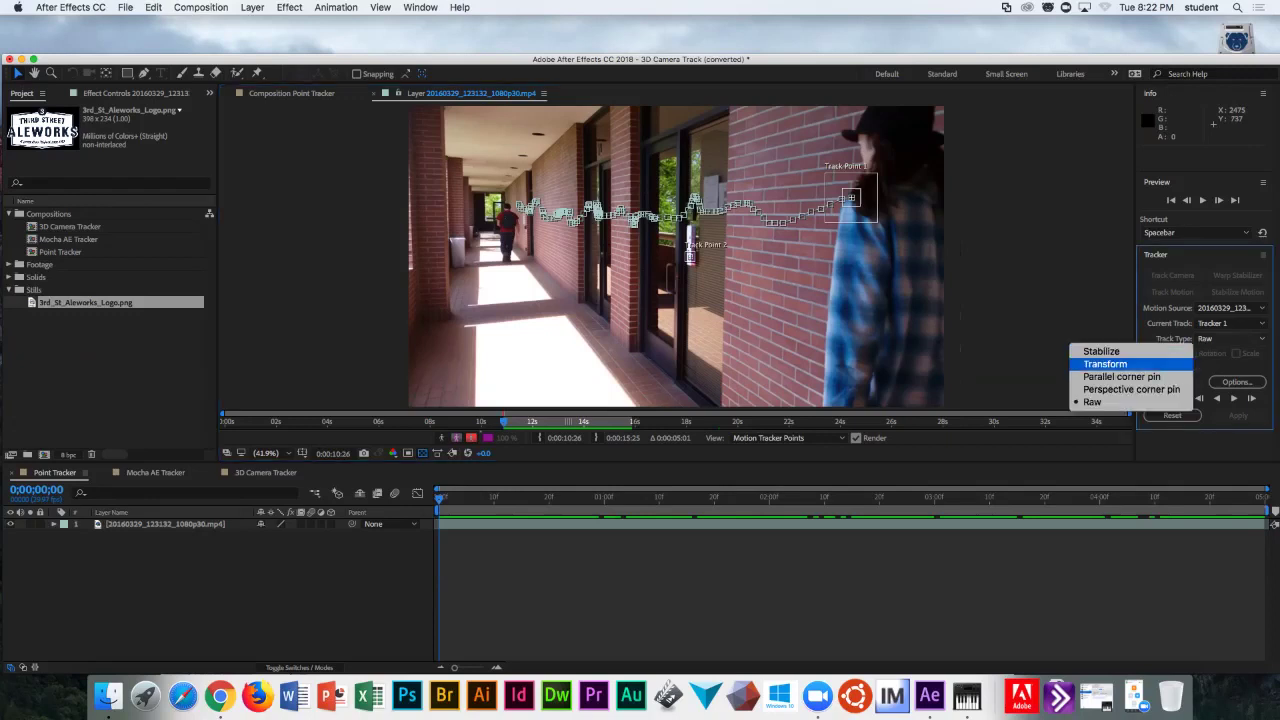
{"action": "left_click", "coordinate": [1095, 360]}
- Open and cancel the motion target settings, then open the Layer menu
{"action": "left_click", "coordinate": [1172, 382]}
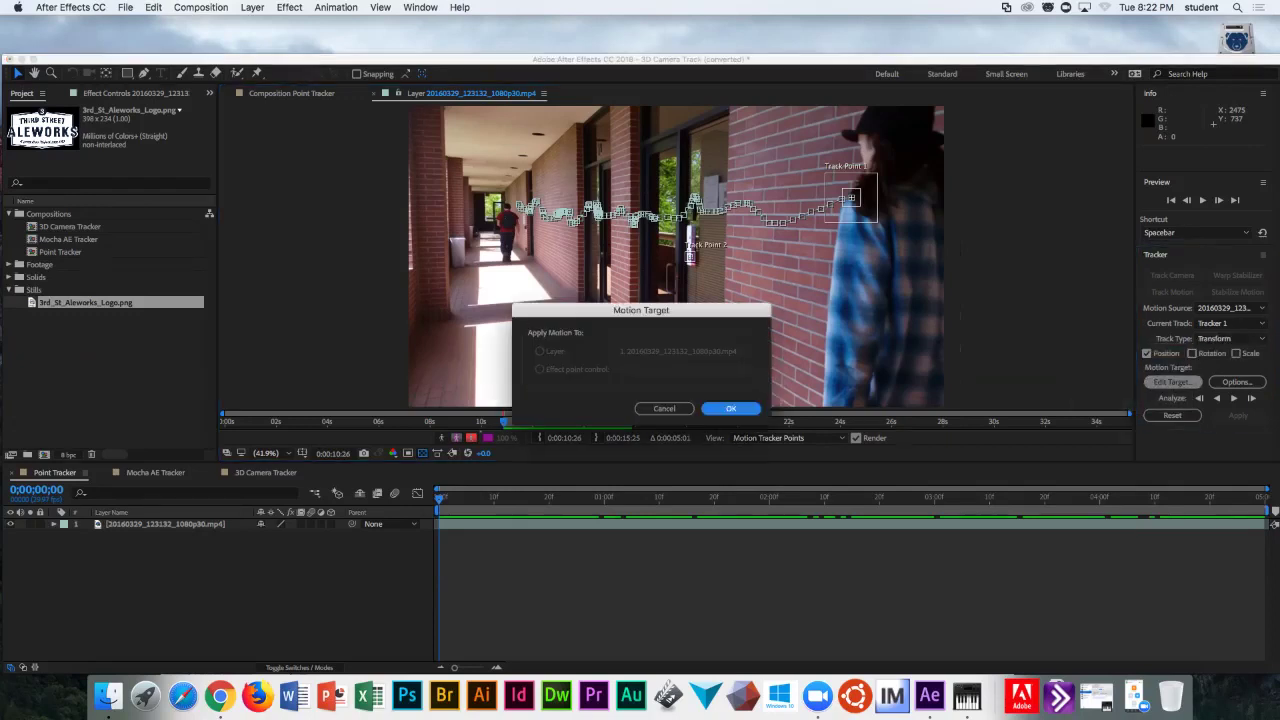
{"action": "key", "text": "Escape"}
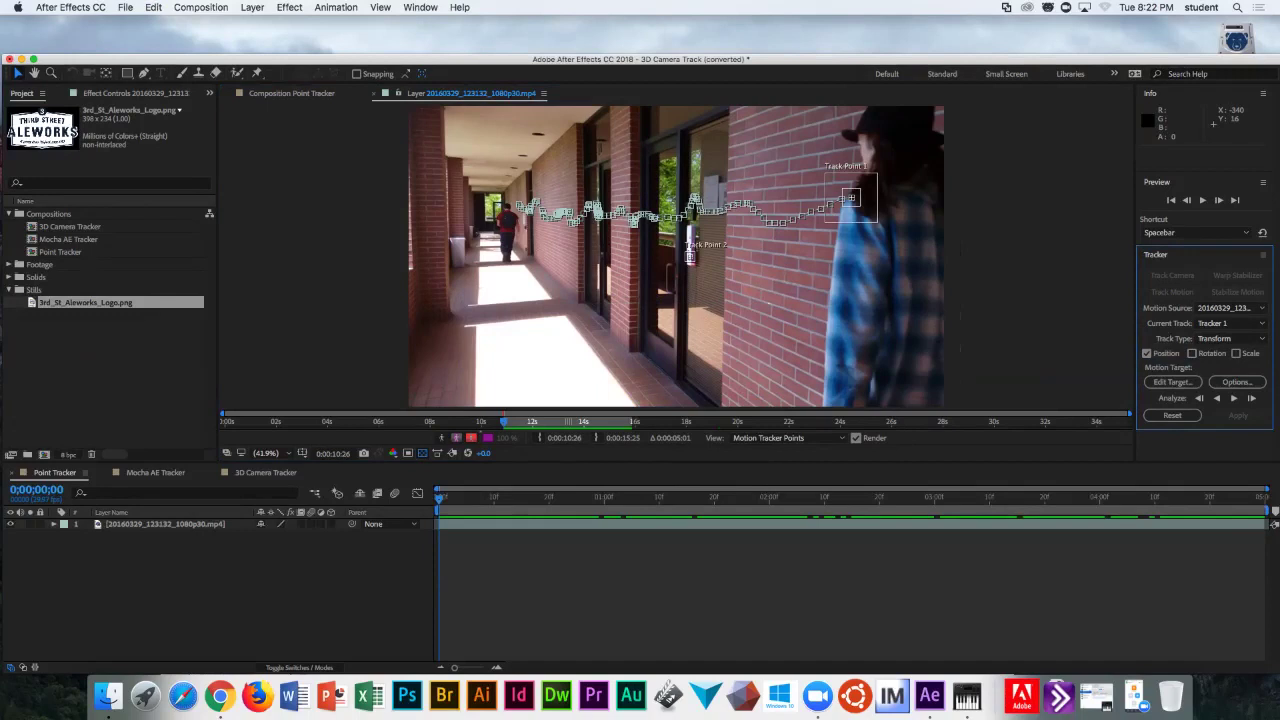
{"action": "left_click", "coordinate": [252, 7]}
{"action": "mouse_move", "coordinate": [262, 22]}
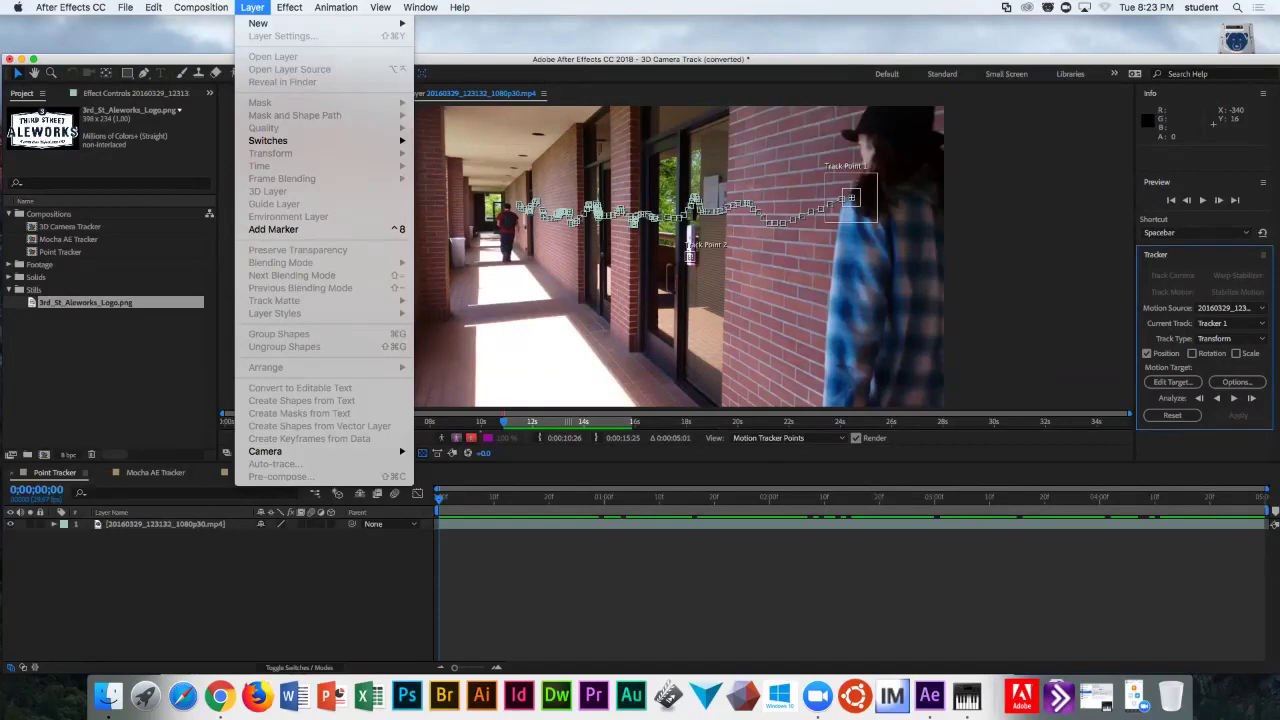
- Create a new Null Object layer and close its layer viewer
{"action": "key", "text": "Down"}
{"action": "key", "text": "Right"}
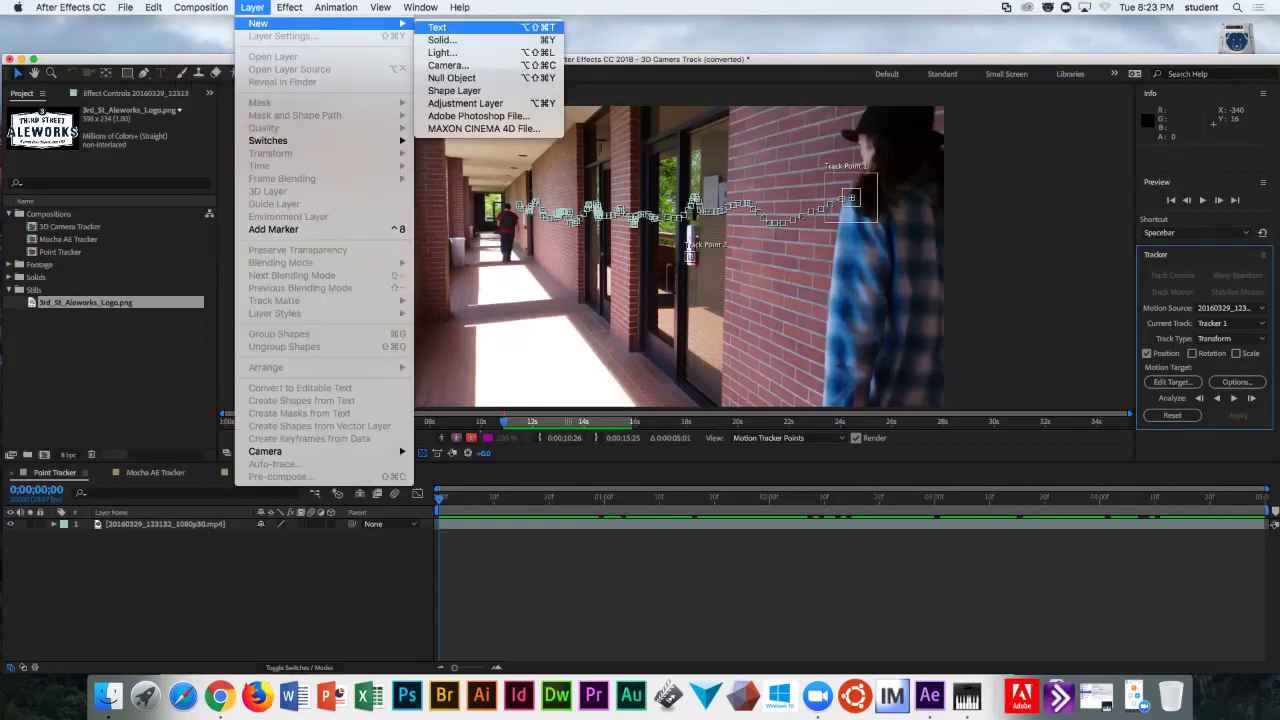
{"action": "key", "text": "Down"}
{"action": "key", "text": "Down"}
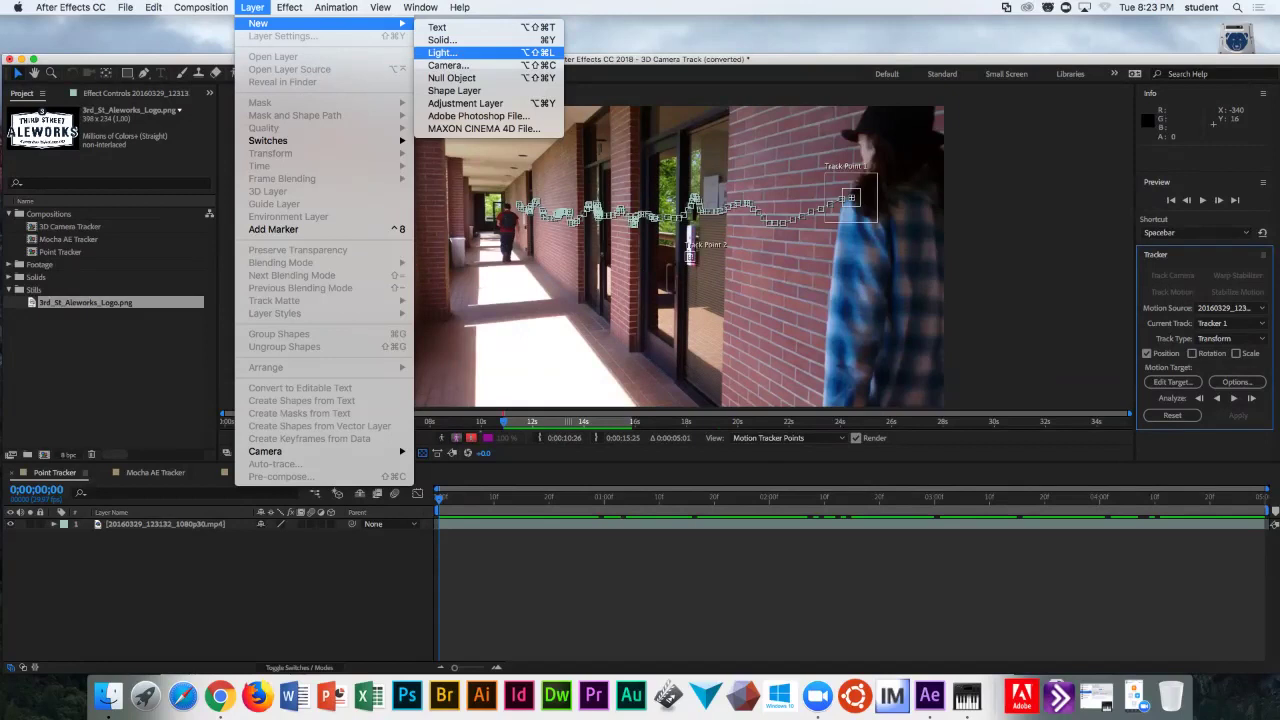
{"action": "key", "text": "Down"}
{"action": "key", "text": "Down"}
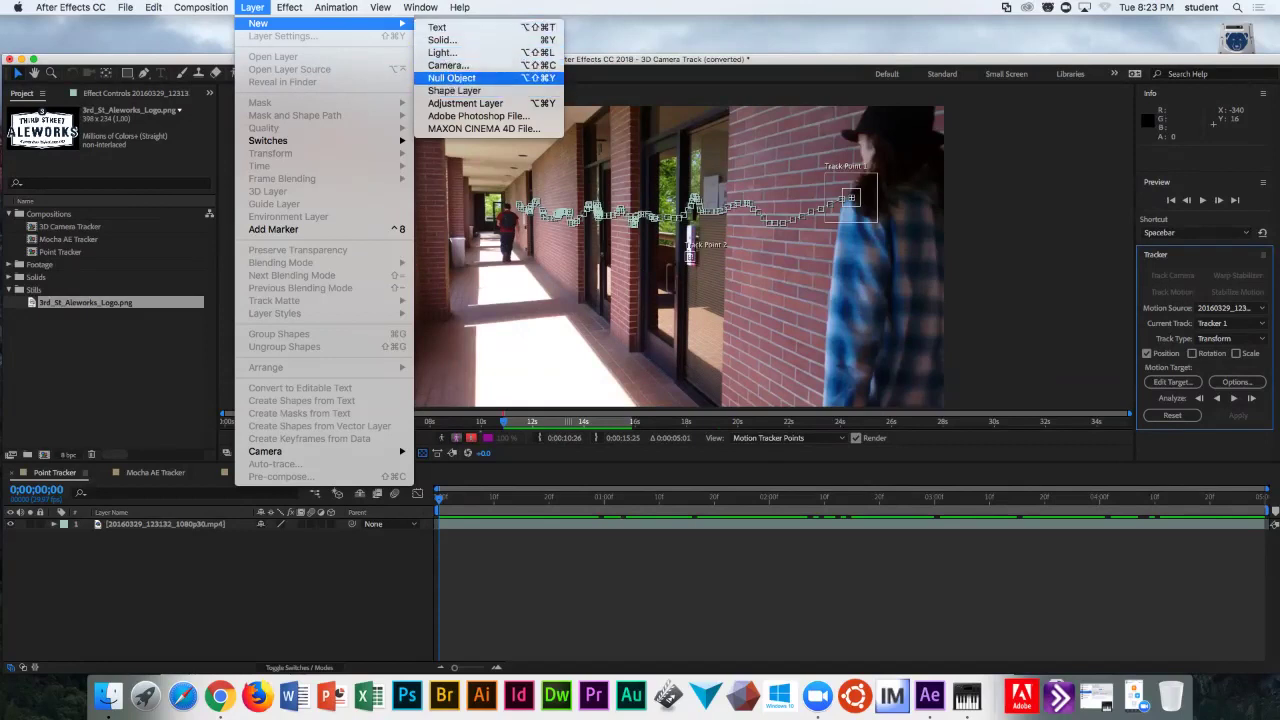
{"action": "key", "text": "Escape"}
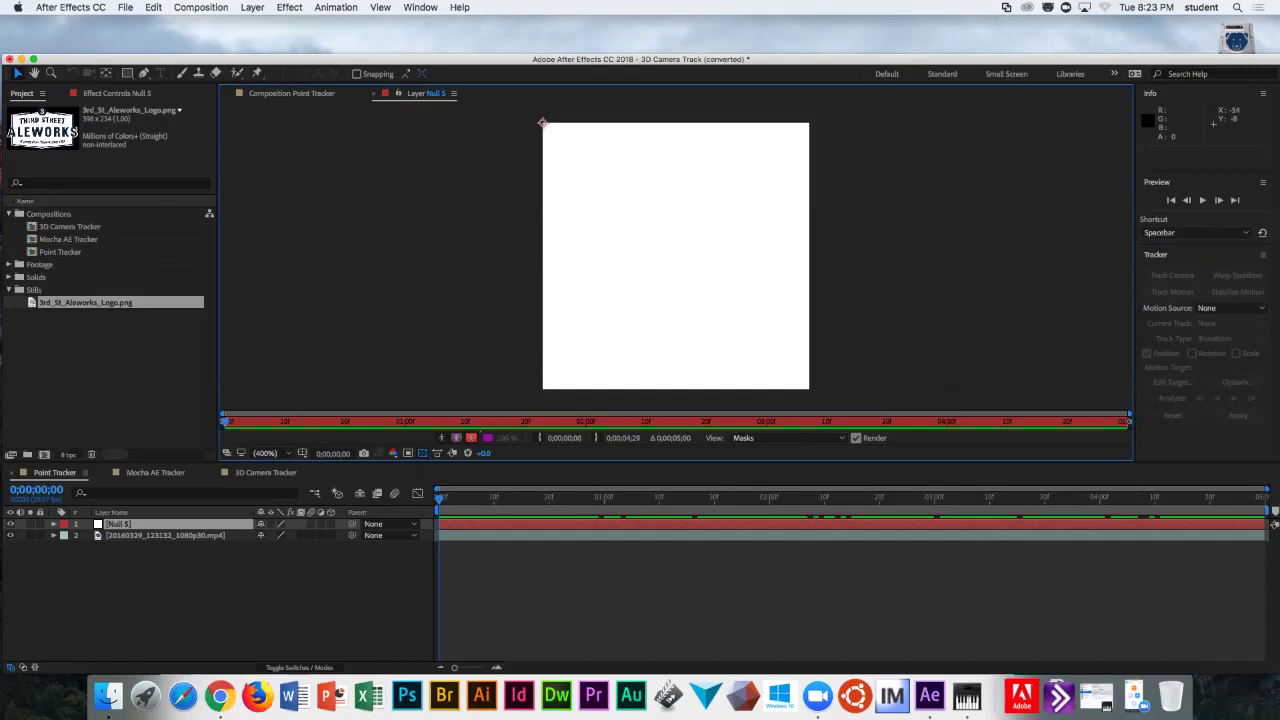
{"action": "key", "text": "super+w"}
- Rename the Null 5 layer to 'Tracker Data'
{"action": "left_click", "coordinate": [424, 511]}
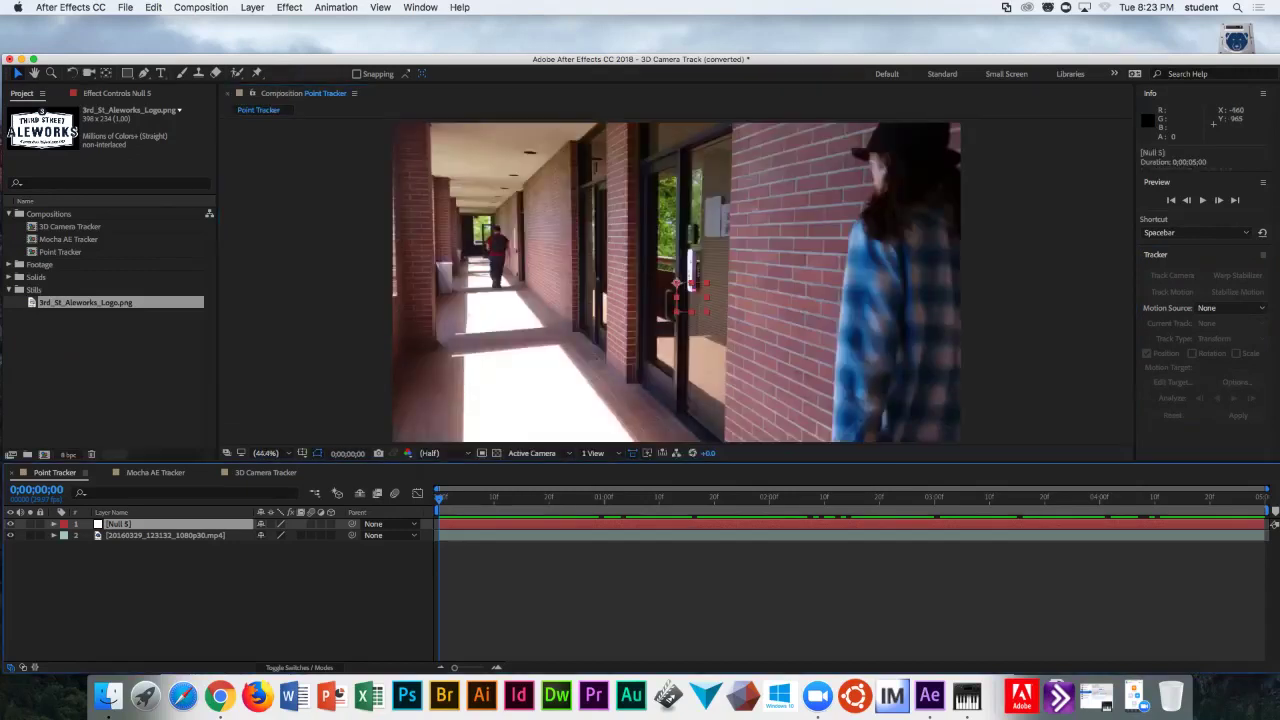
{"action": "key", "text": "Return"}
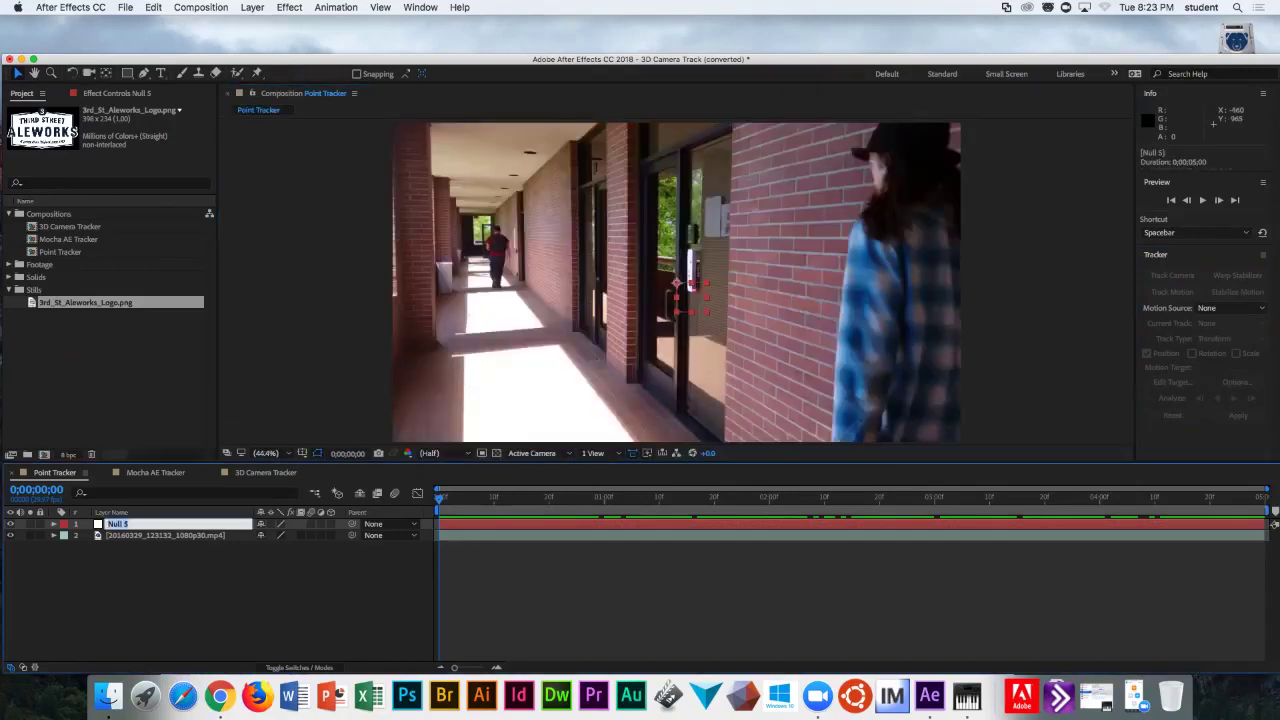
{"action": "type", "text": "Tracker Info"}
{"action": "key", "text": "BackSpace"}
{"action": "key", "text": "BackSpace"}
{"action": "key", "text": "BackSpace"}
{"action": "key", "text": "BackSpace"}
{"action": "type", "text": "Data"}
{"action": "key", "text": "Return"}
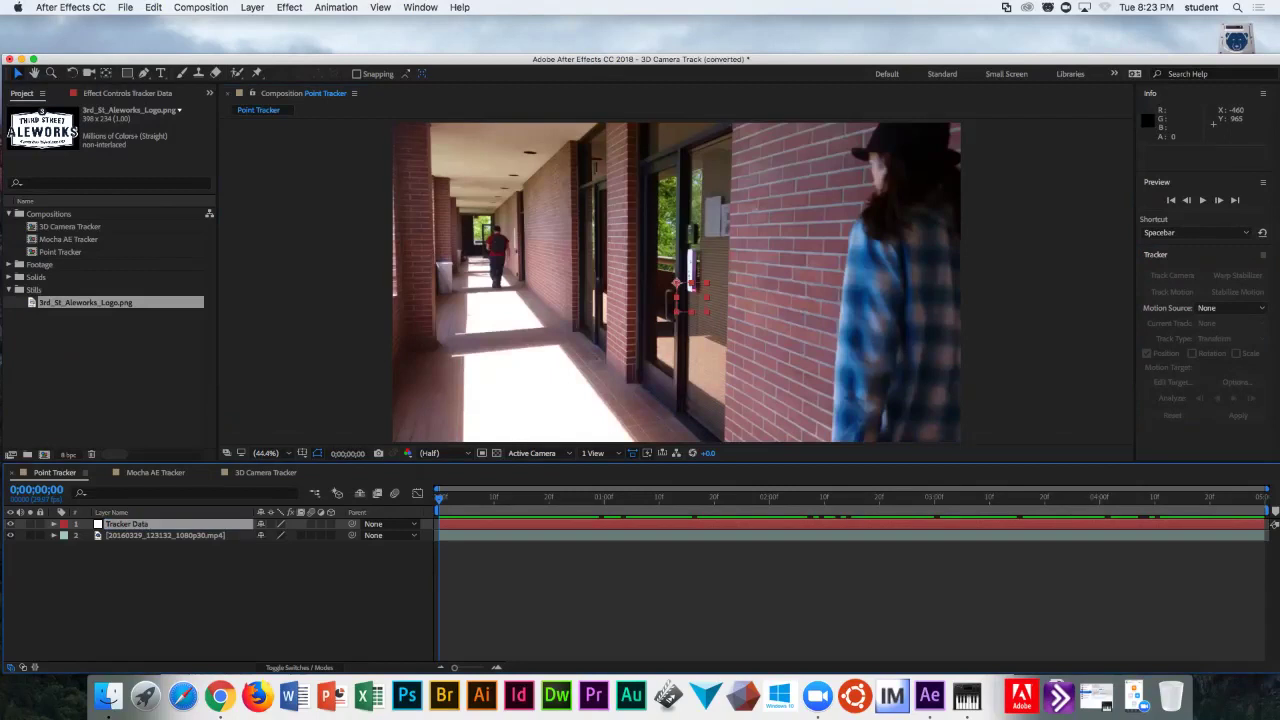
- Set Motion Source to the hallway footage and review the motion target settings
{"action": "left_click", "coordinate": [1230, 308]}
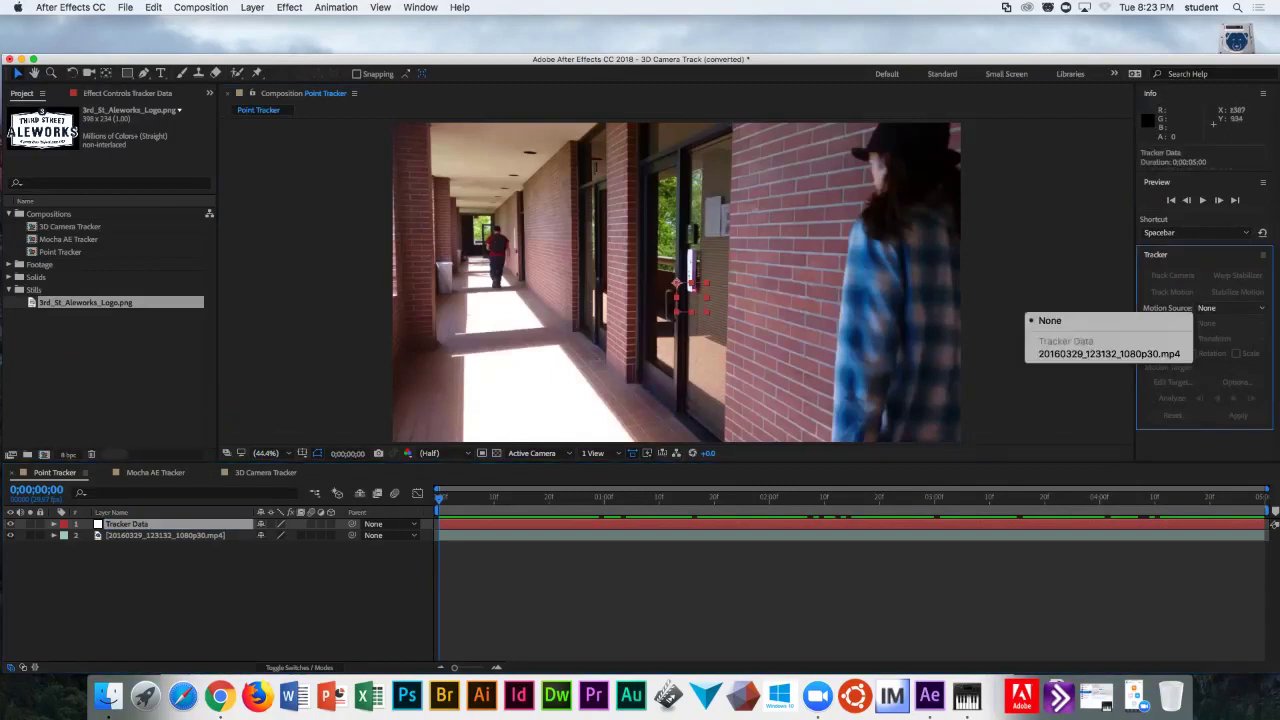
{"action": "left_click", "coordinate": [1100, 351]}
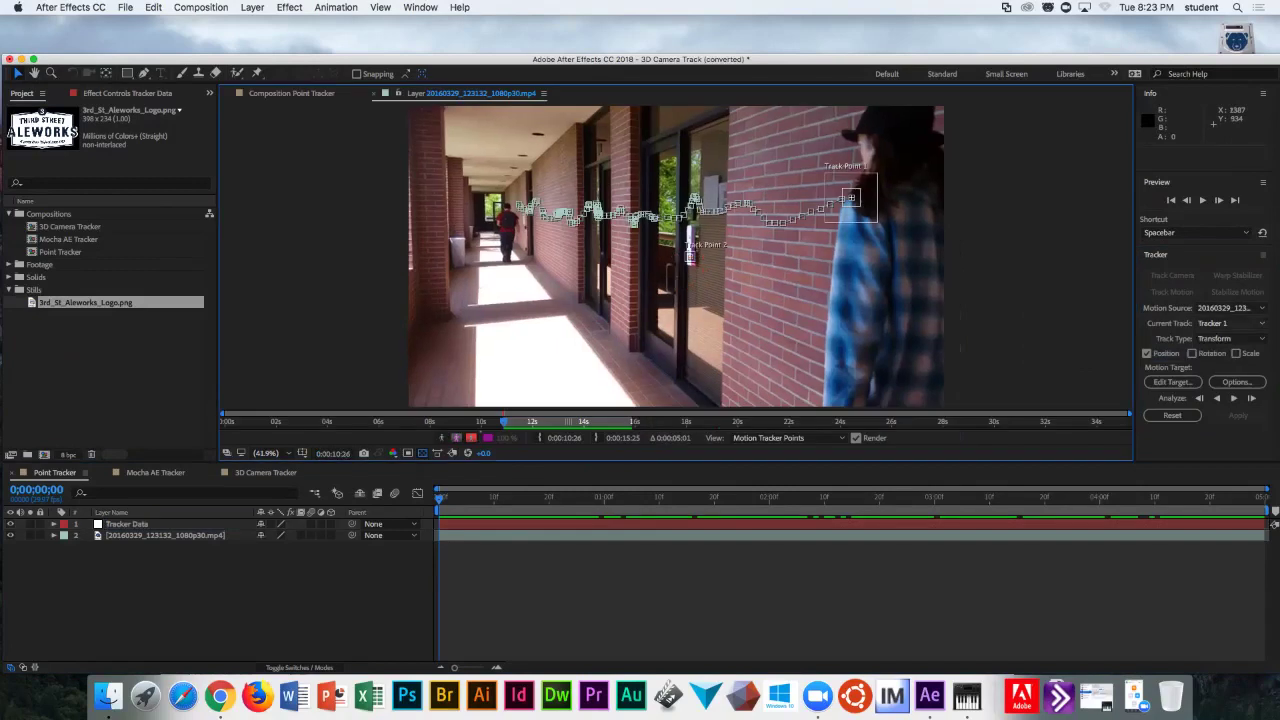
{"action": "left_click", "coordinate": [1172, 382]}
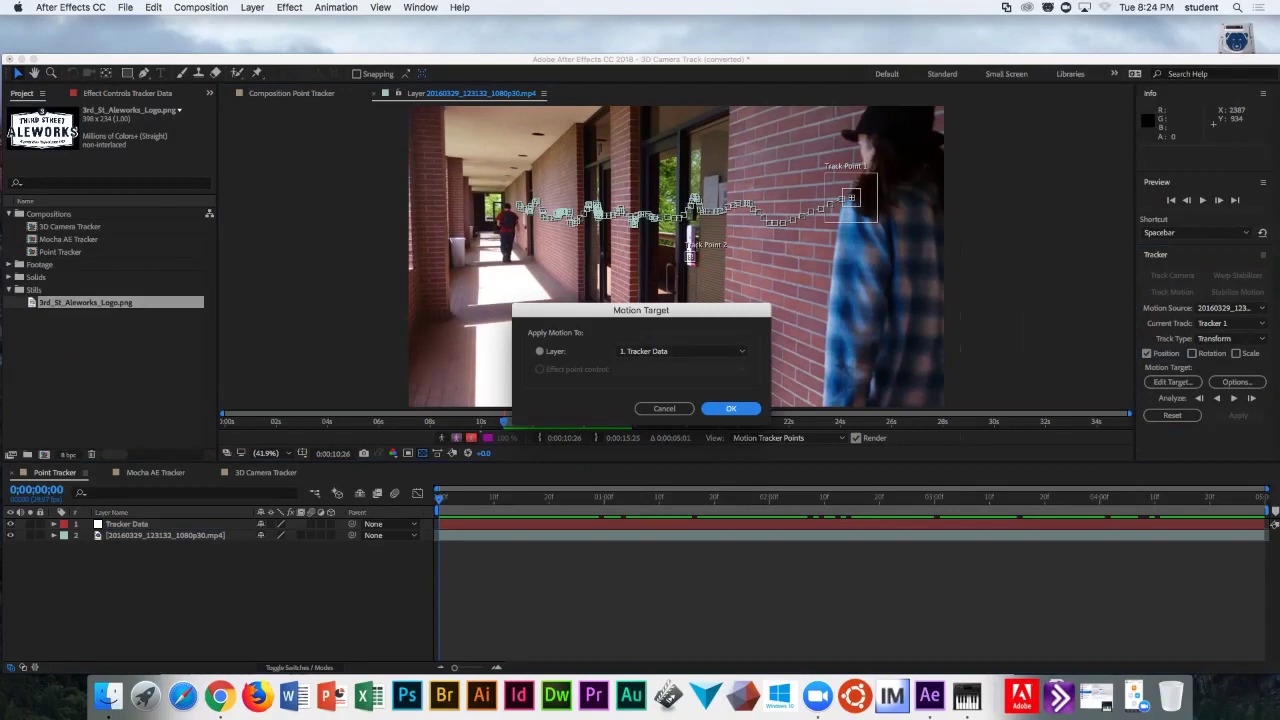
{"action": "key", "text": "Return"}
- Keep Track Type at Transform and confirm Tracker Data as the motion target
{"action": "left_click", "coordinate": [1230, 338]}
{"action": "key", "text": "Up"}
{"action": "key", "text": "Up"}
{"action": "key", "text": "Up"}
{"action": "key", "text": "Return"}
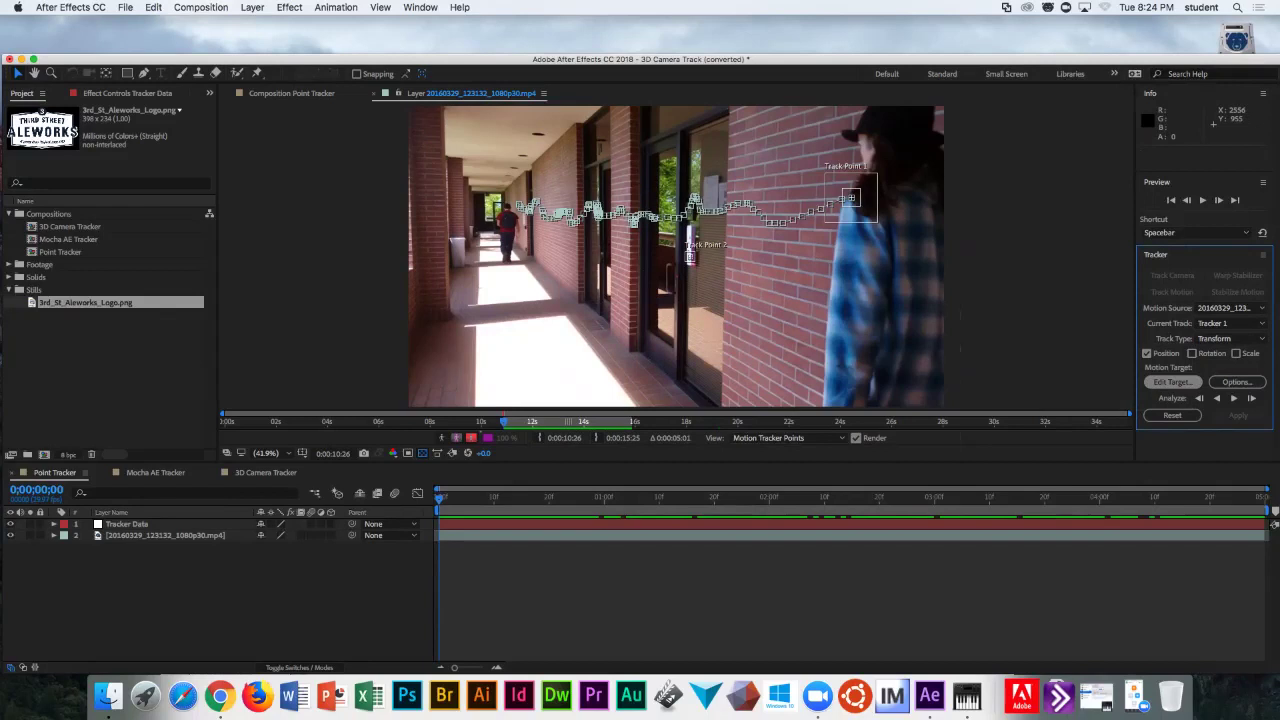
{"action": "left_click", "coordinate": [1172, 382]}
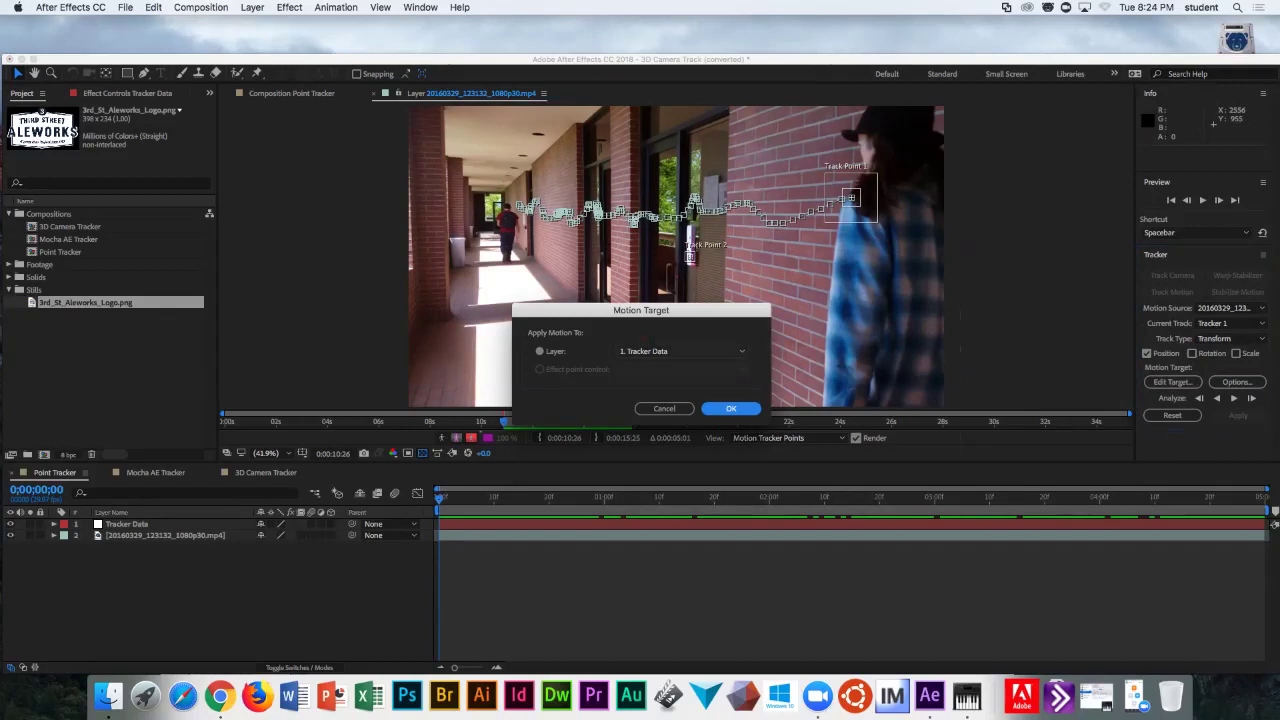
{"action": "key", "text": "Return"}
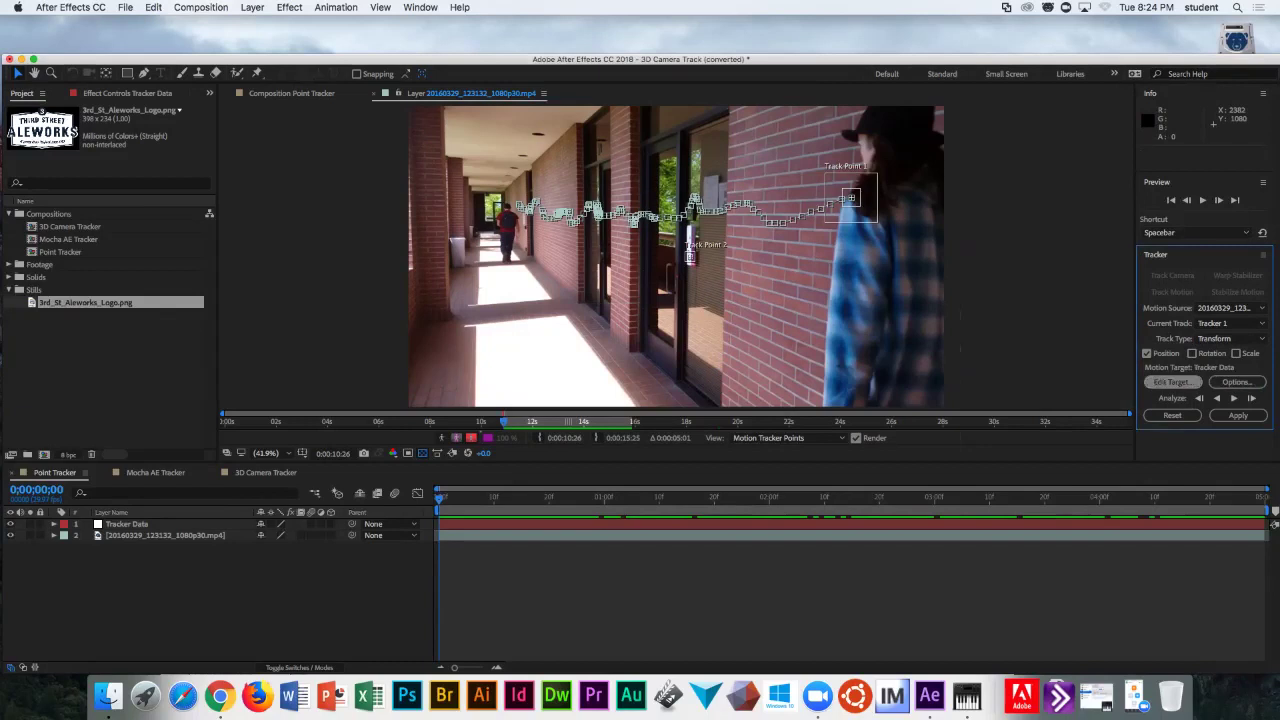
- Apply the track to Tracker Data with Apply Dimensions set to X only
{"action": "left_click", "coordinate": [1238, 415]}
{"action": "left_click_drag", "start_coordinate": [641, 334], "coordinate": [626, 104]}
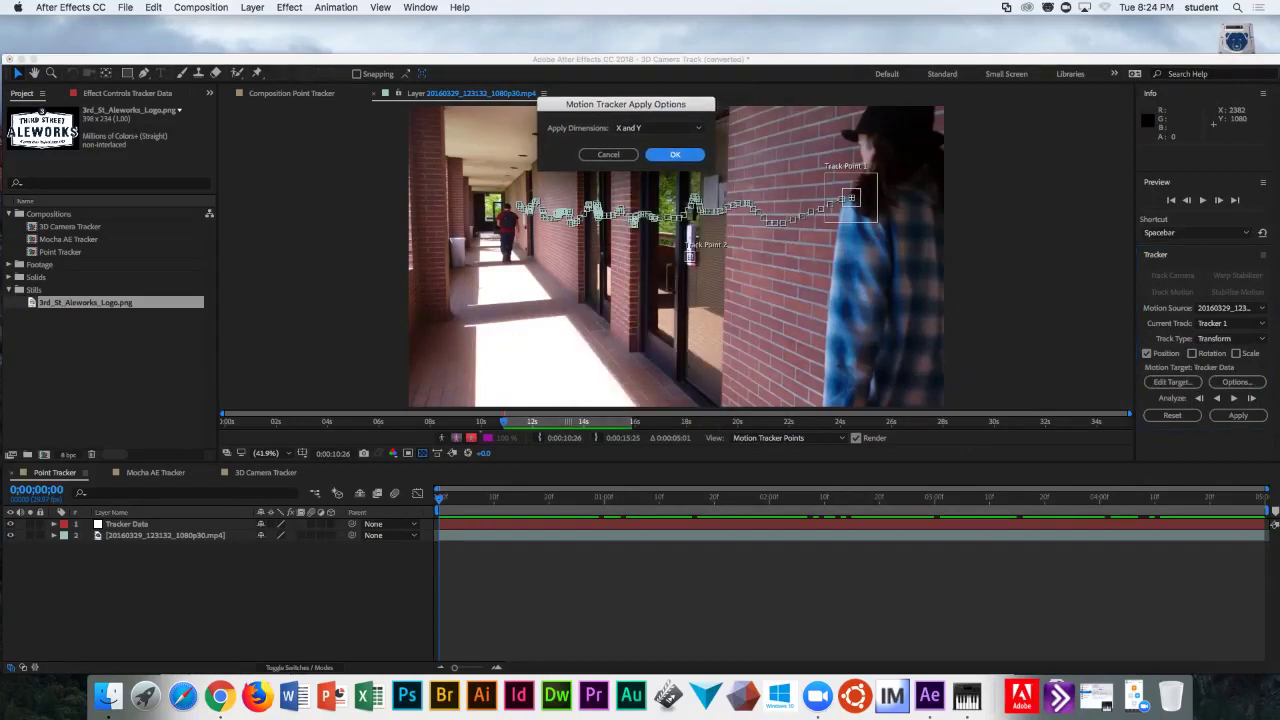
{"action": "left_click", "coordinate": [658, 128]}
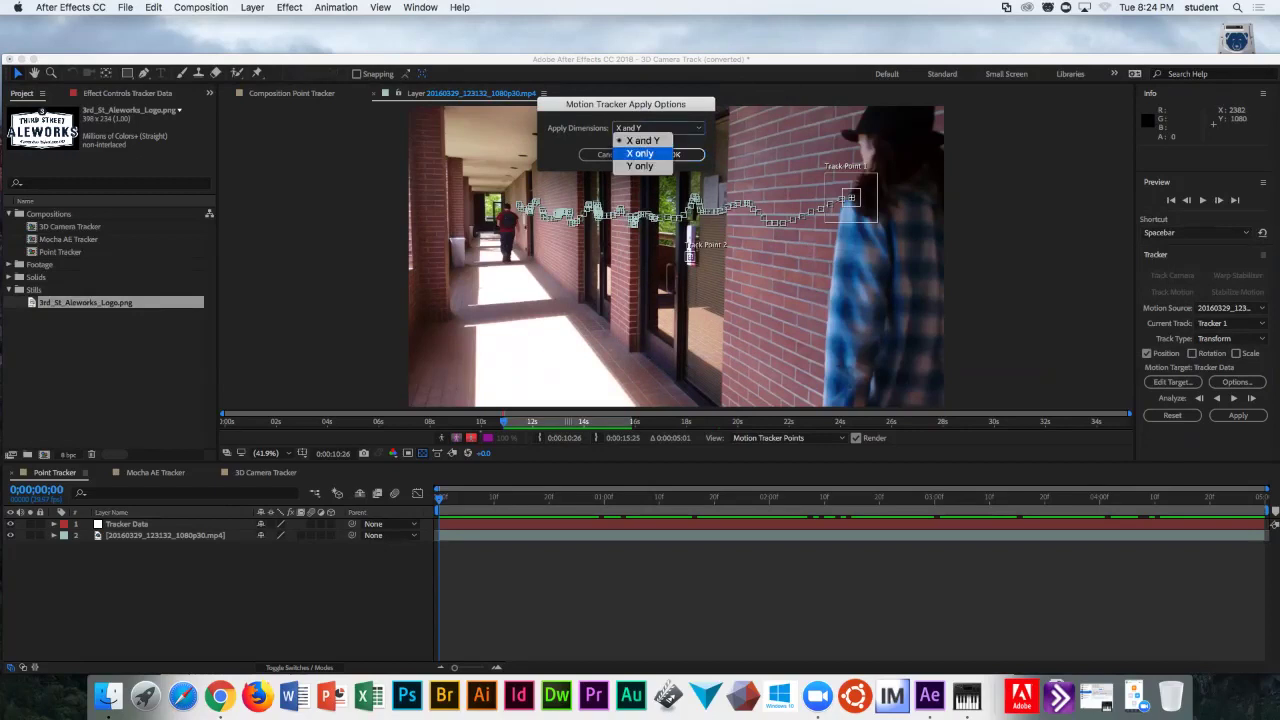
{"action": "key", "text": "Escape"}
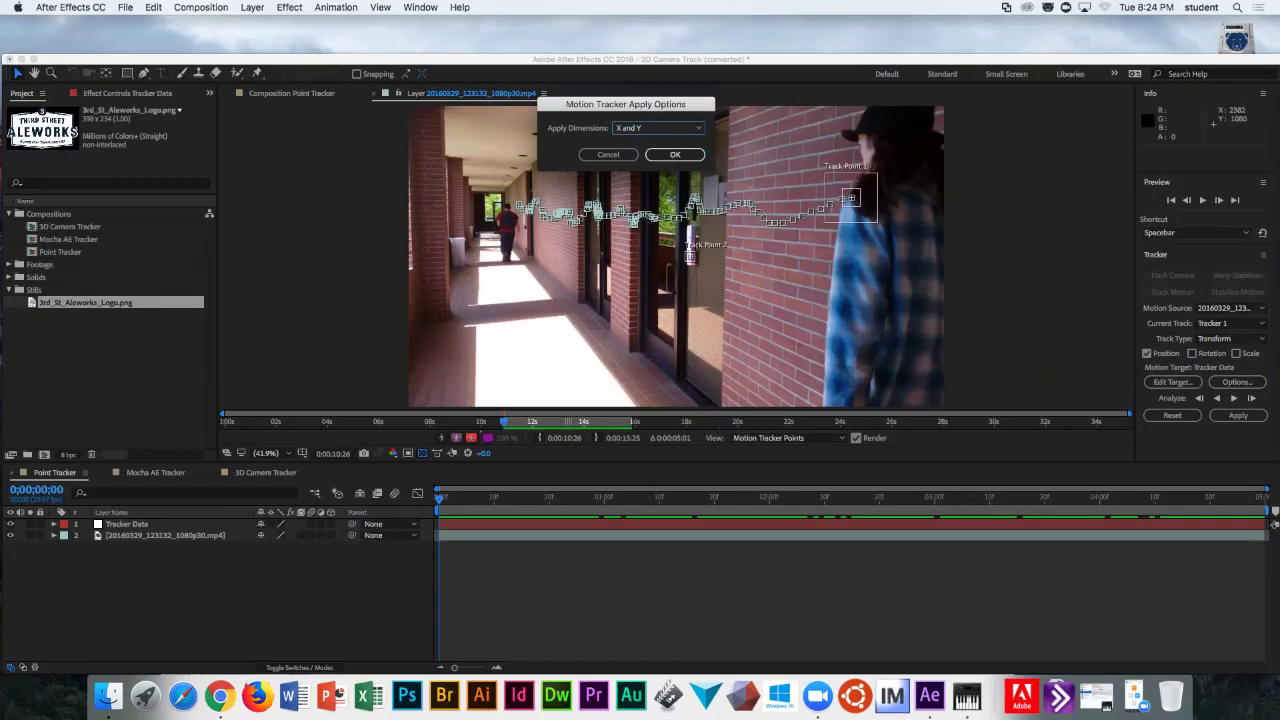
{"action": "left_click", "coordinate": [658, 128]}
{"action": "key", "text": "Escape"}
{"action": "key", "text": "space"}
{"action": "key", "text": "Down"}
{"action": "key", "text": "Down"}
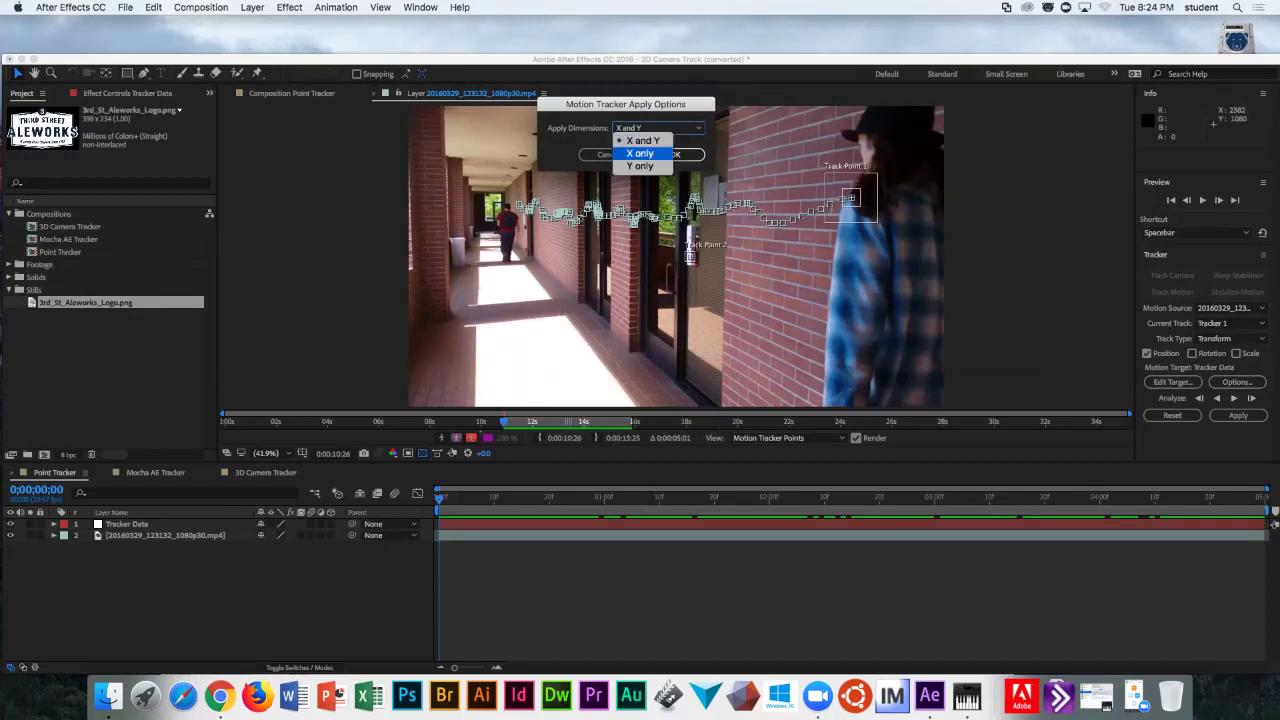
{"action": "key", "text": "Up"}
{"action": "key", "text": "Return"}
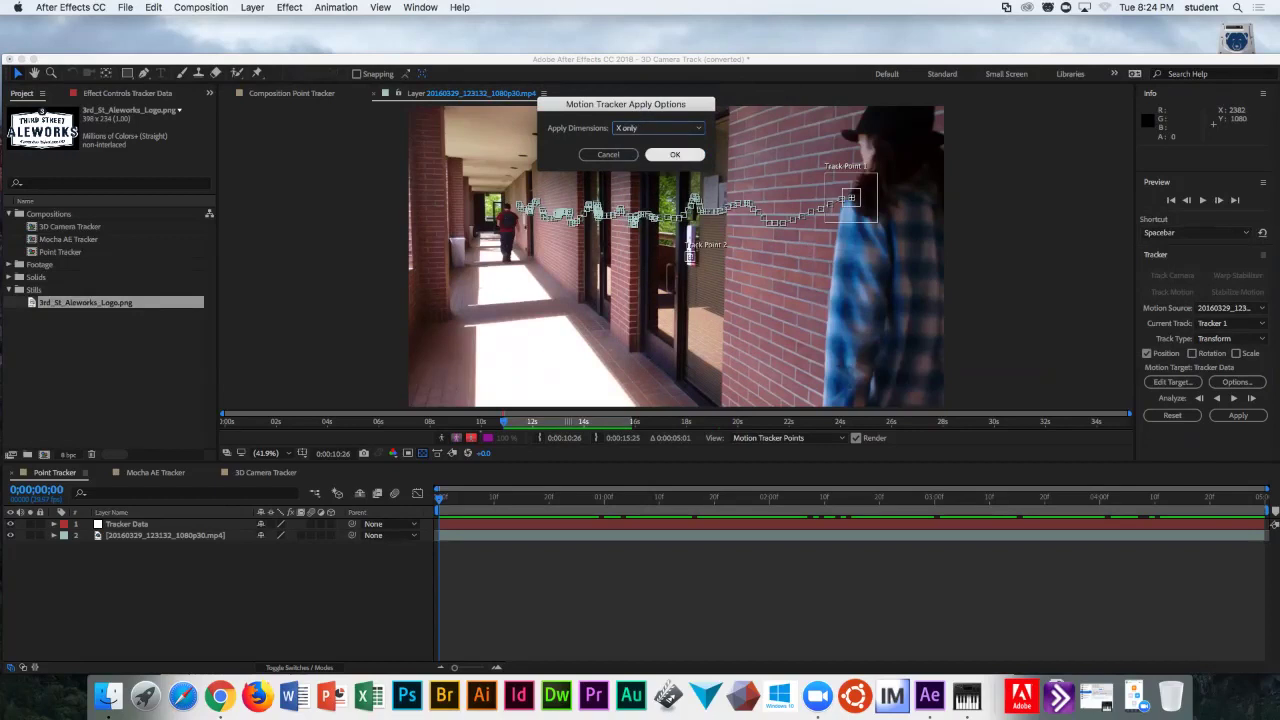
{"action": "key", "text": "Return"}
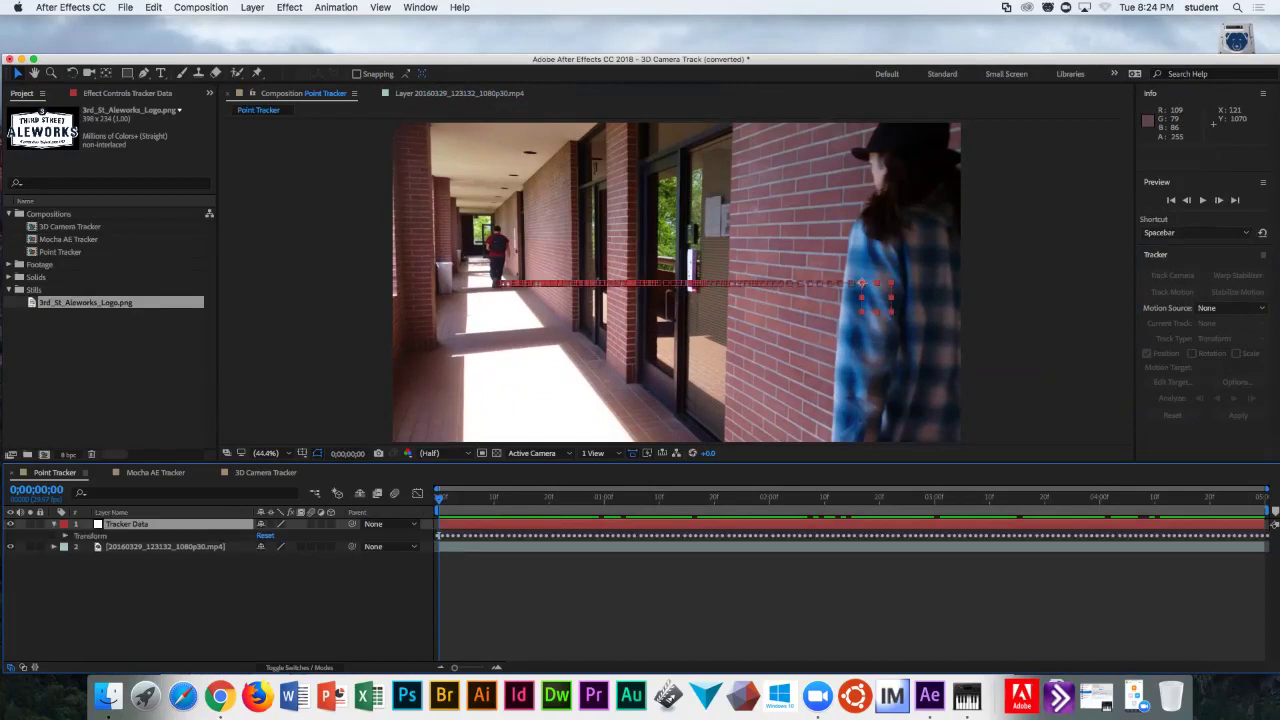
- Expand Tracker Data's transform, preview the X-only track, then undo the applied motion
{"action": "left_click", "coordinate": [65, 536]}
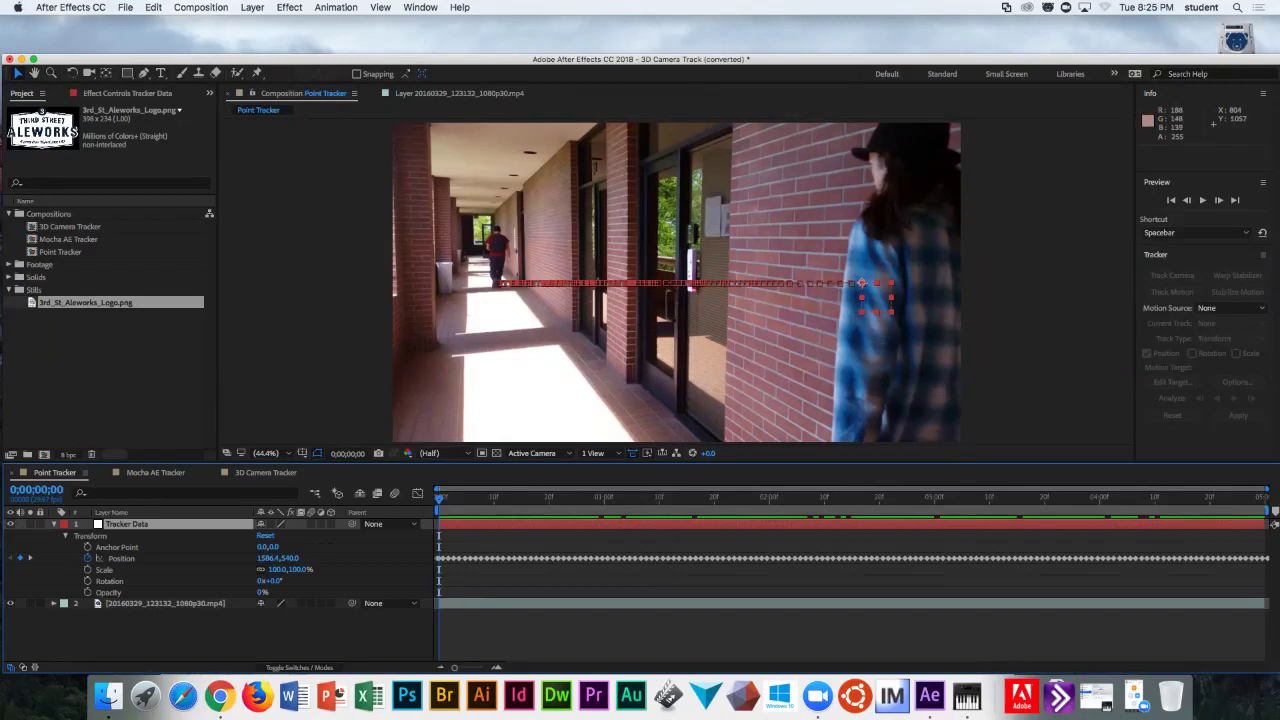
{"action": "key", "text": "space"}
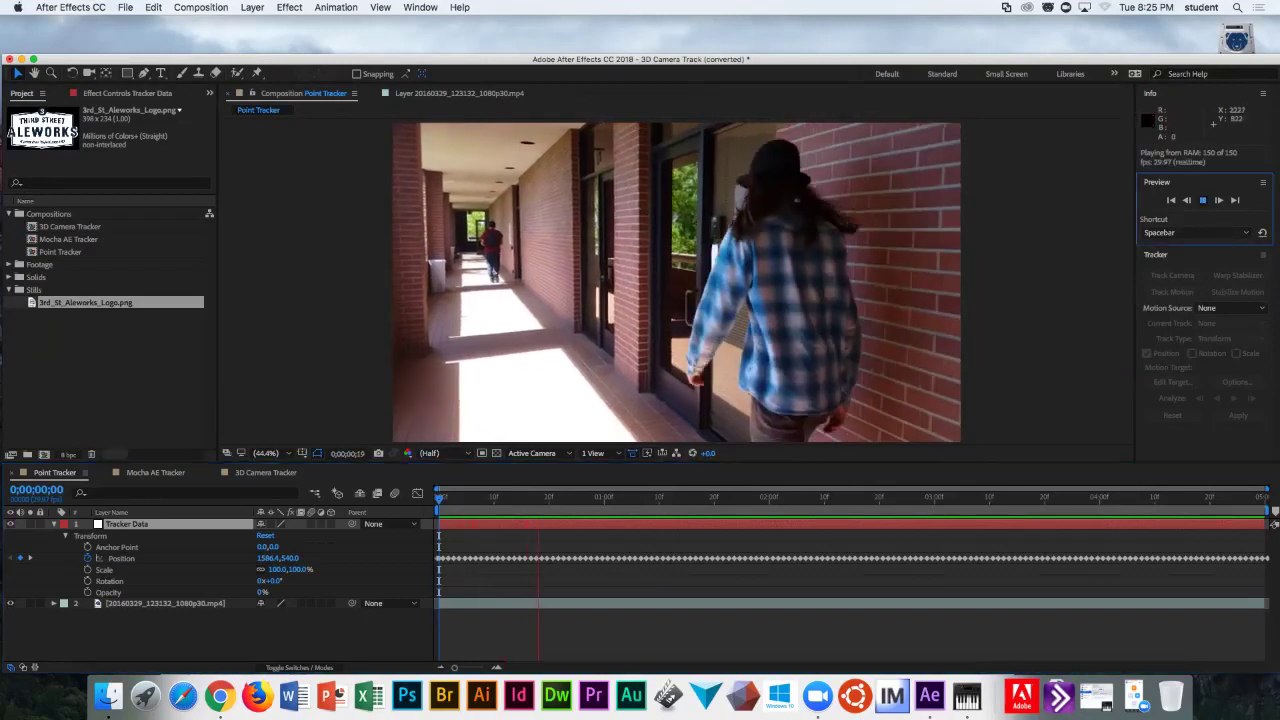
{"action": "key", "text": "space"}
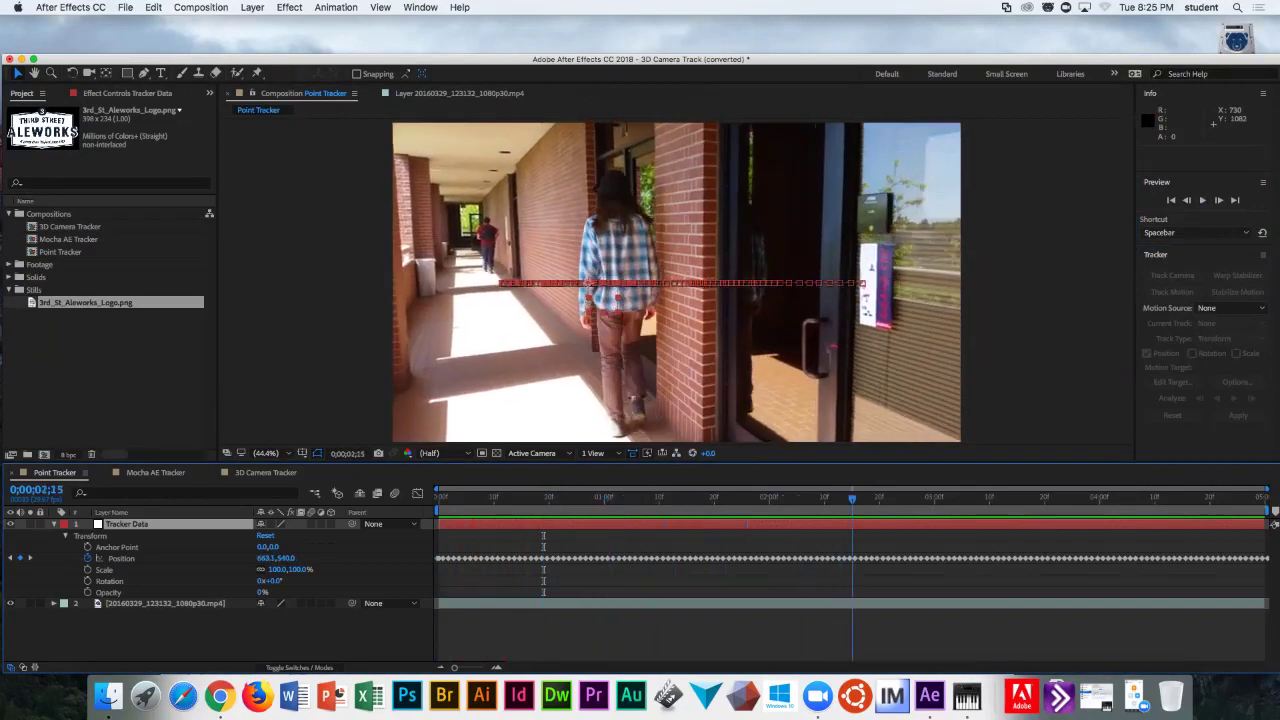
{"action": "key", "text": "space"}
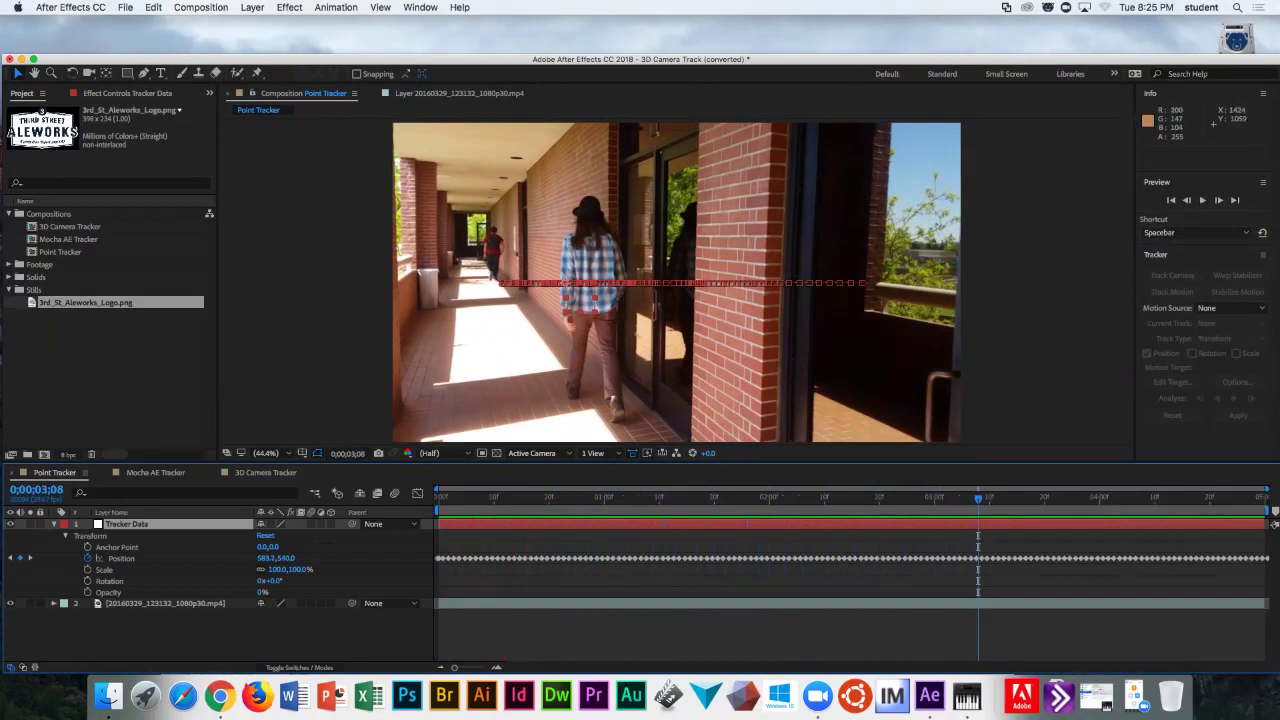
{"action": "key", "text": "Page_Up"}
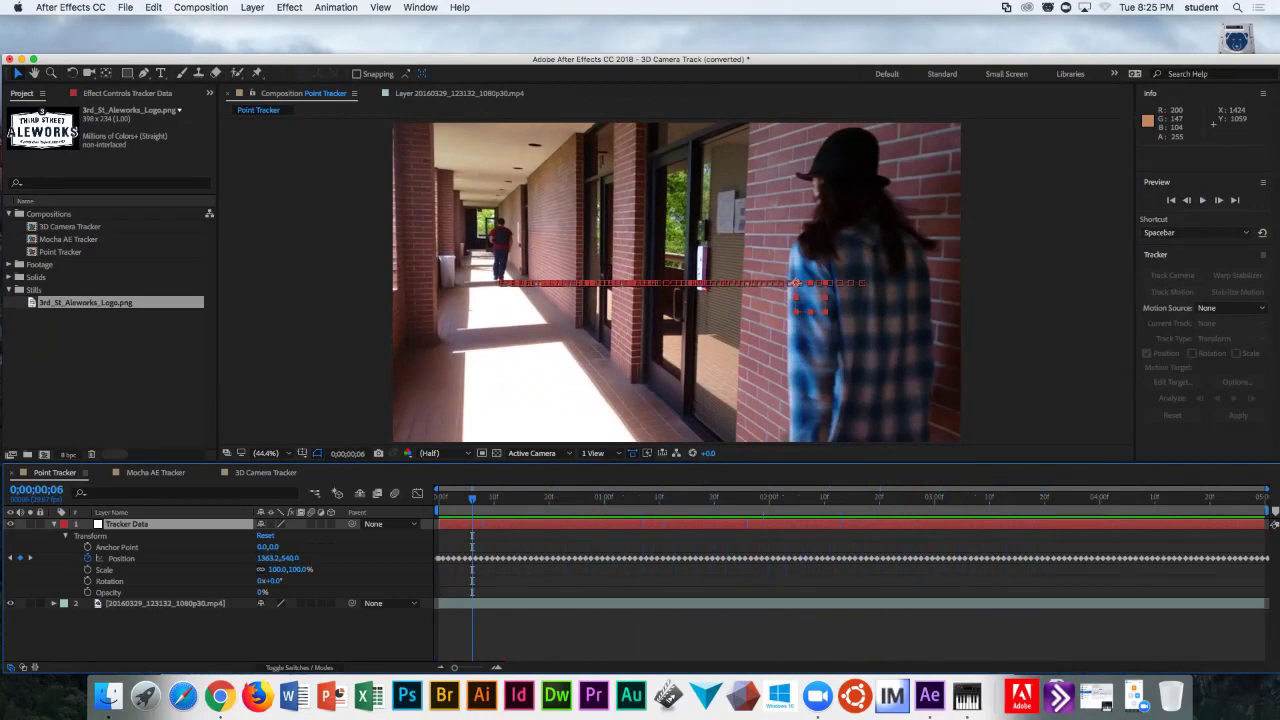
{"action": "key", "text": "super+z"}
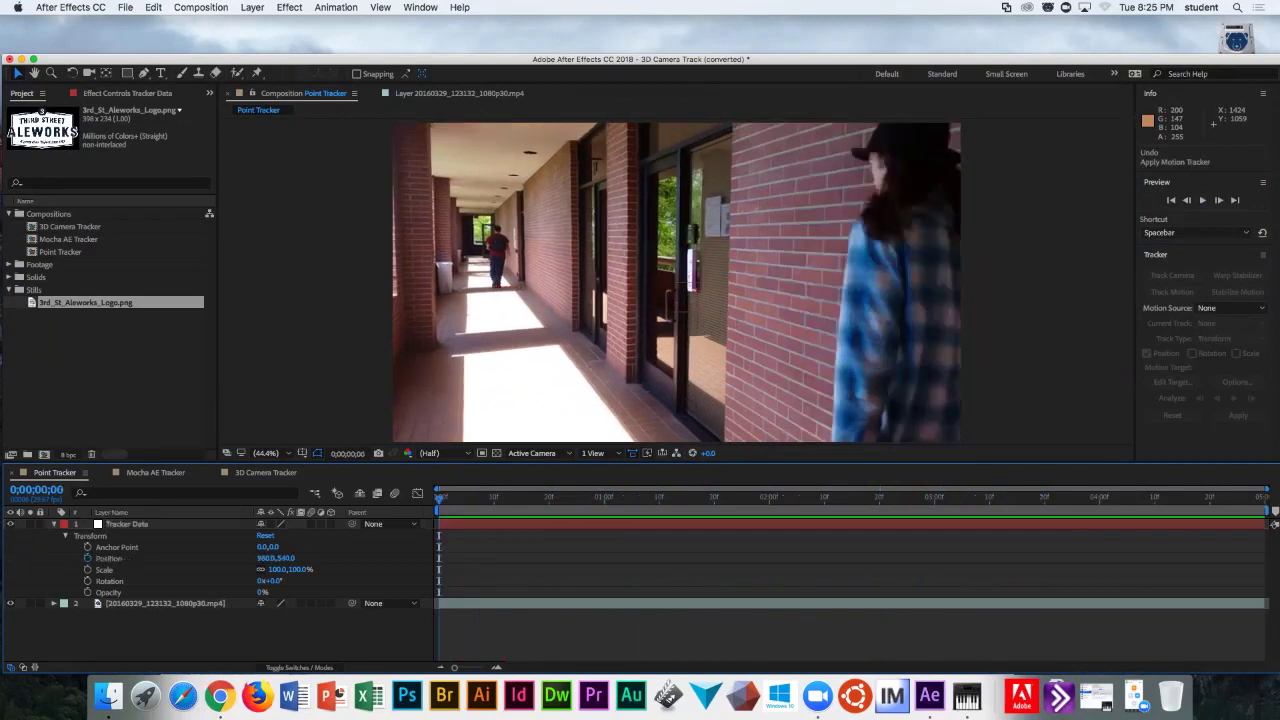
- Reapply the hallway clip's track to Tracker Data using X and Y, then select Tracker Data
{"action": "left_click", "coordinate": [459, 93]}
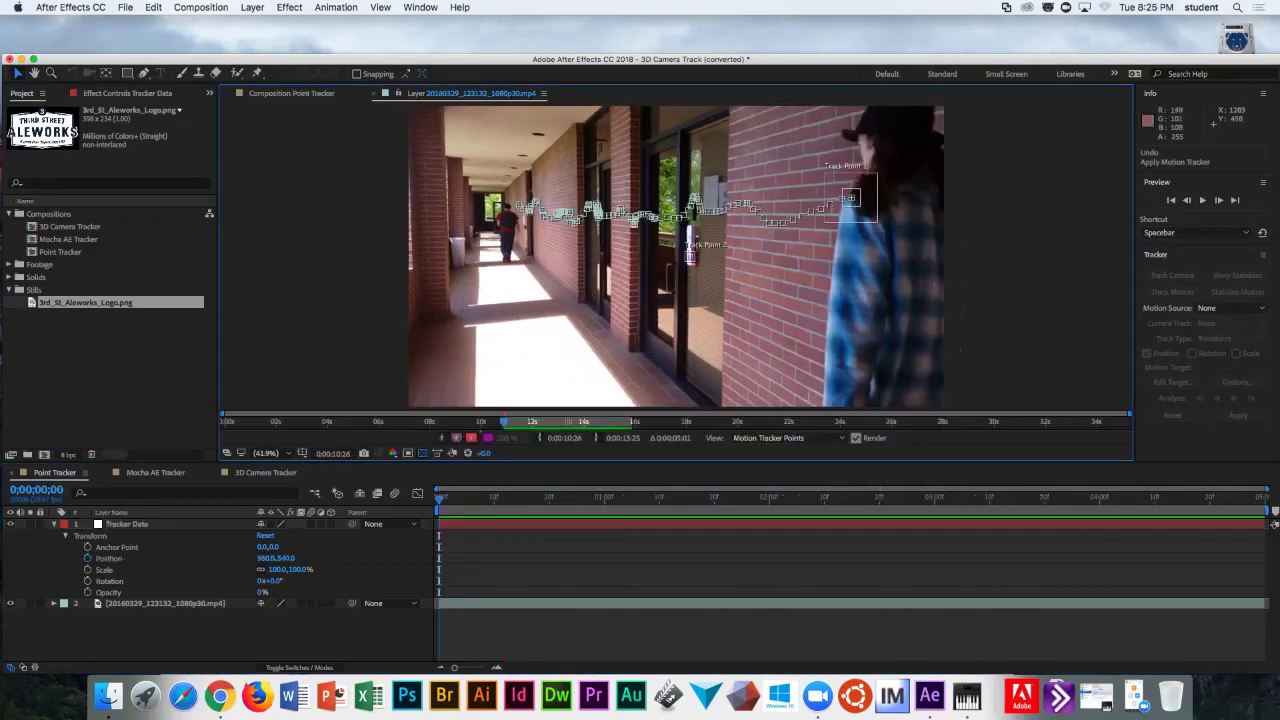
{"action": "left_click", "coordinate": [1230, 308]}
{"action": "left_click", "coordinate": [1110, 355]}
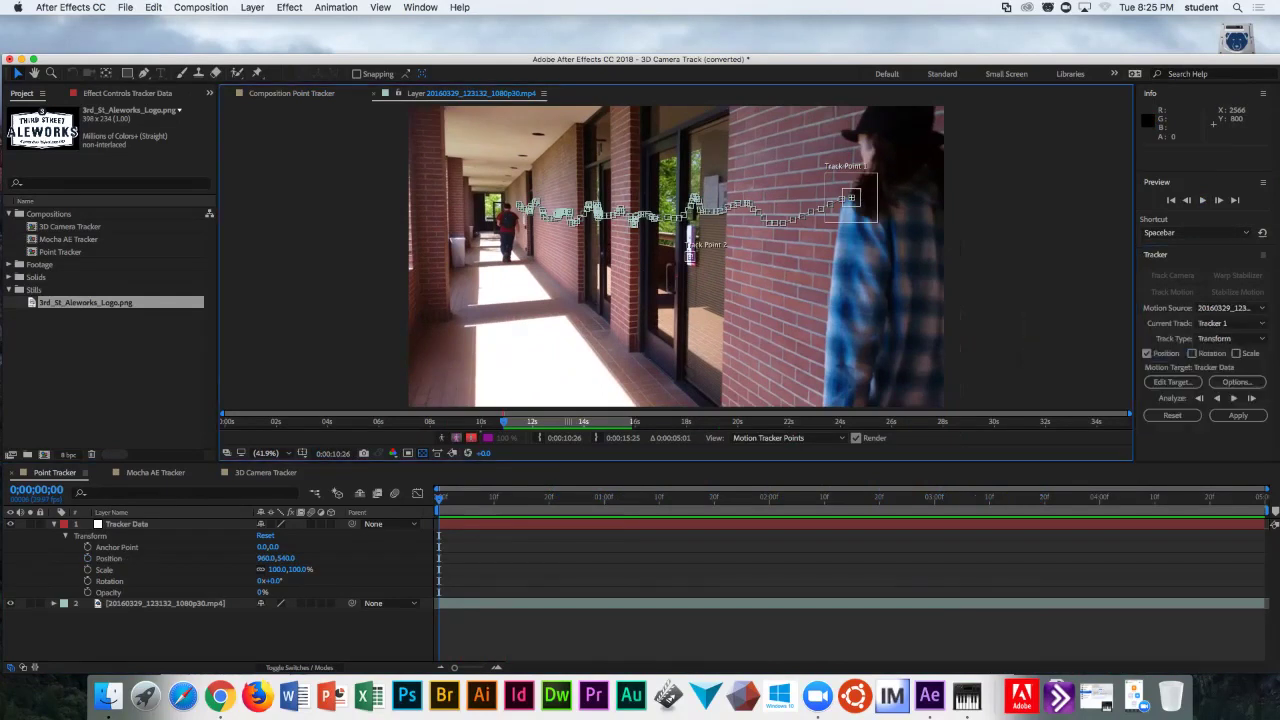
{"action": "left_click", "coordinate": [1238, 415]}
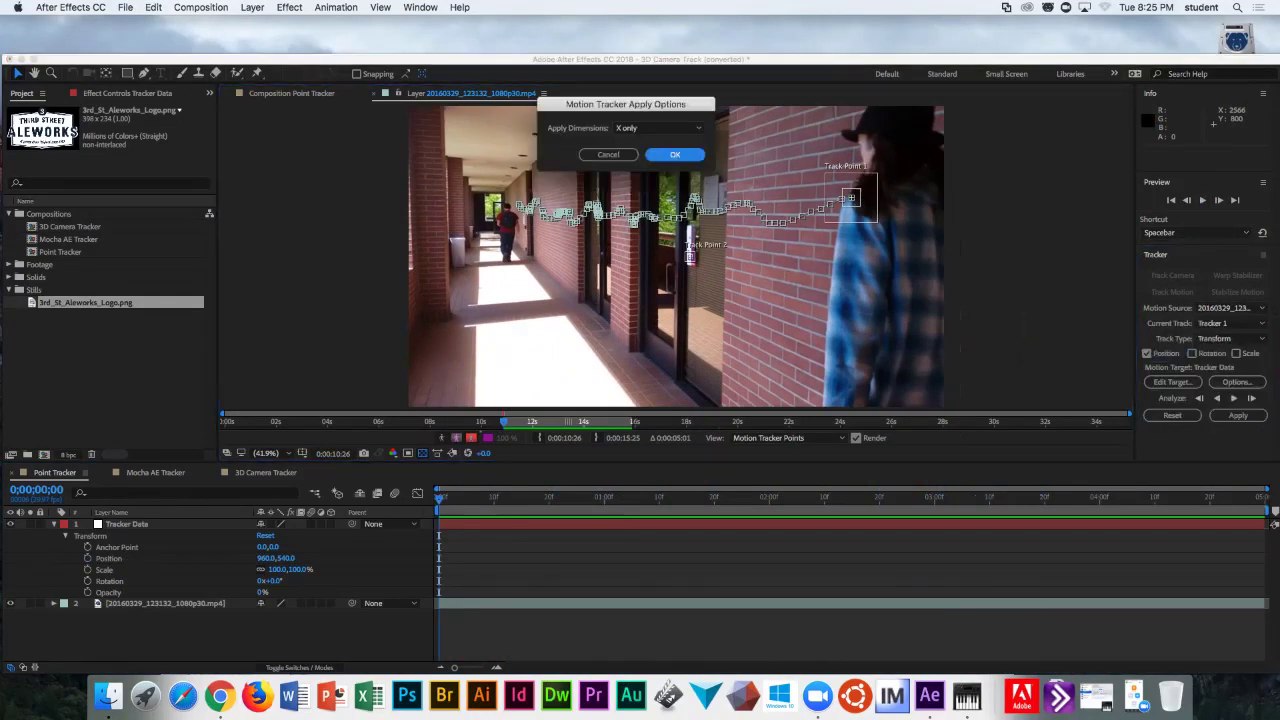
{"action": "left_click", "coordinate": [658, 128]}
{"action": "left_click", "coordinate": [640, 141]}
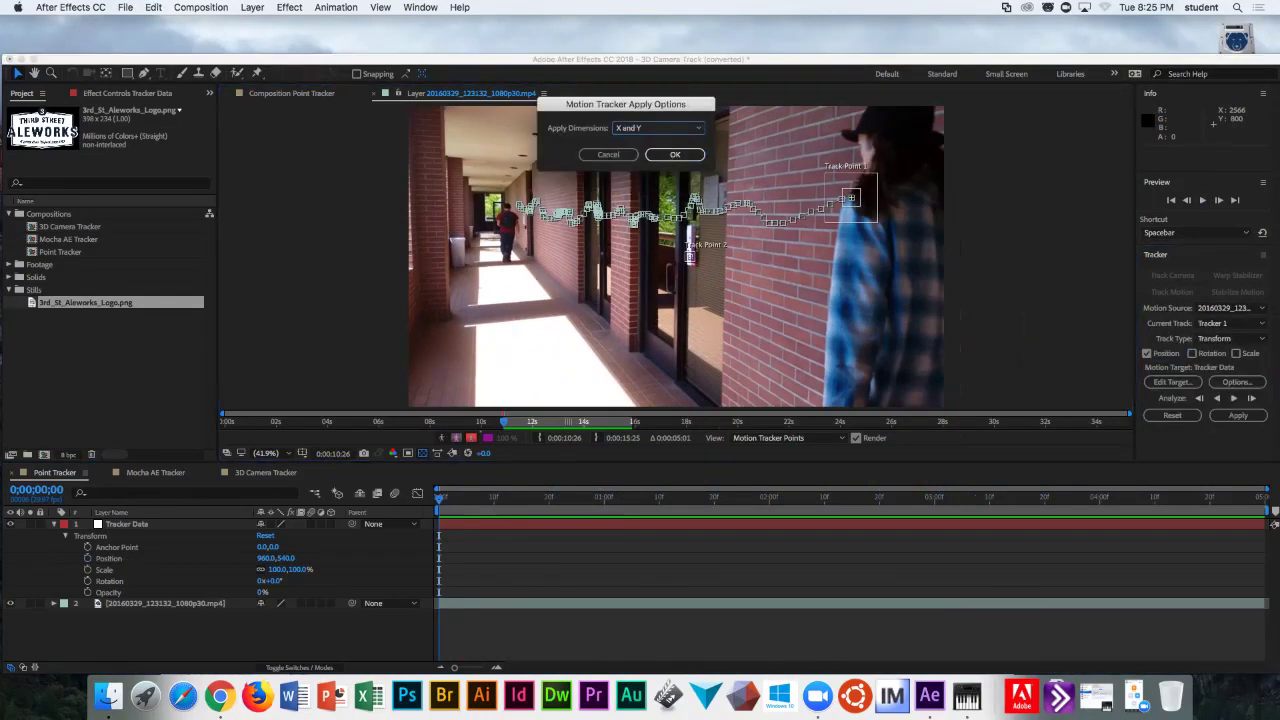
{"action": "left_click", "coordinate": [675, 154]}
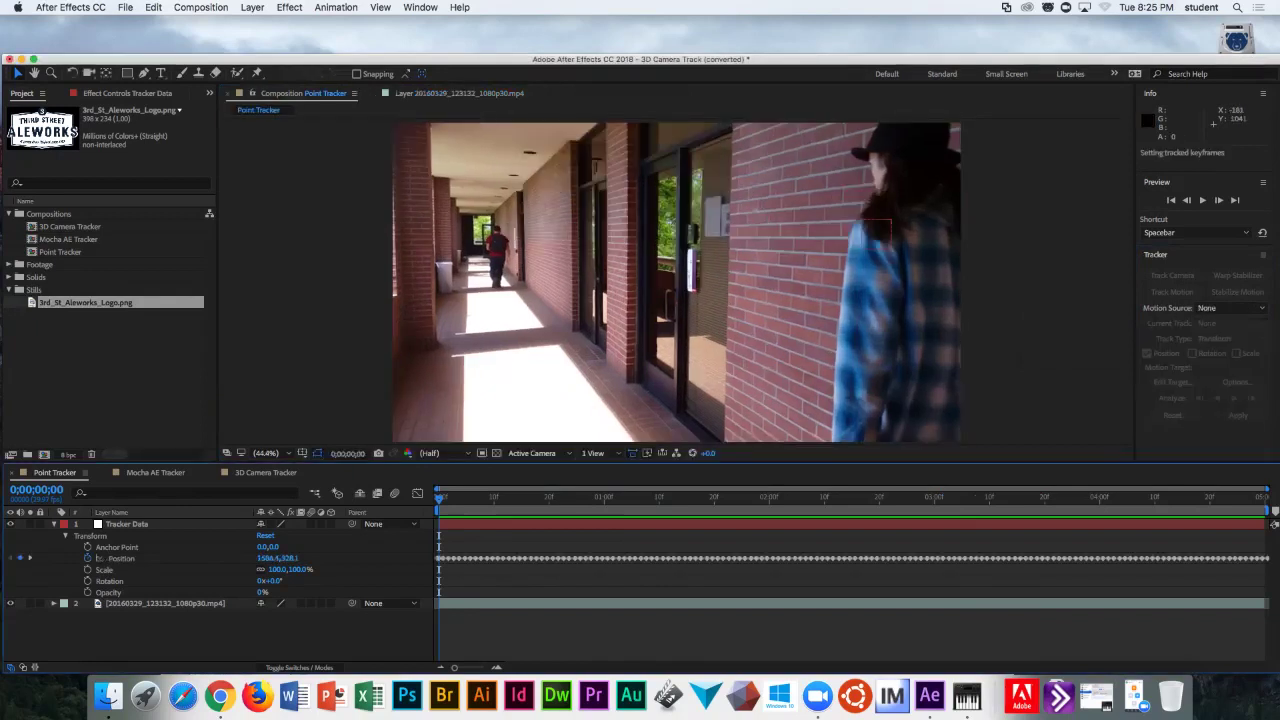
{"action": "left_click", "coordinate": [424, 524]}
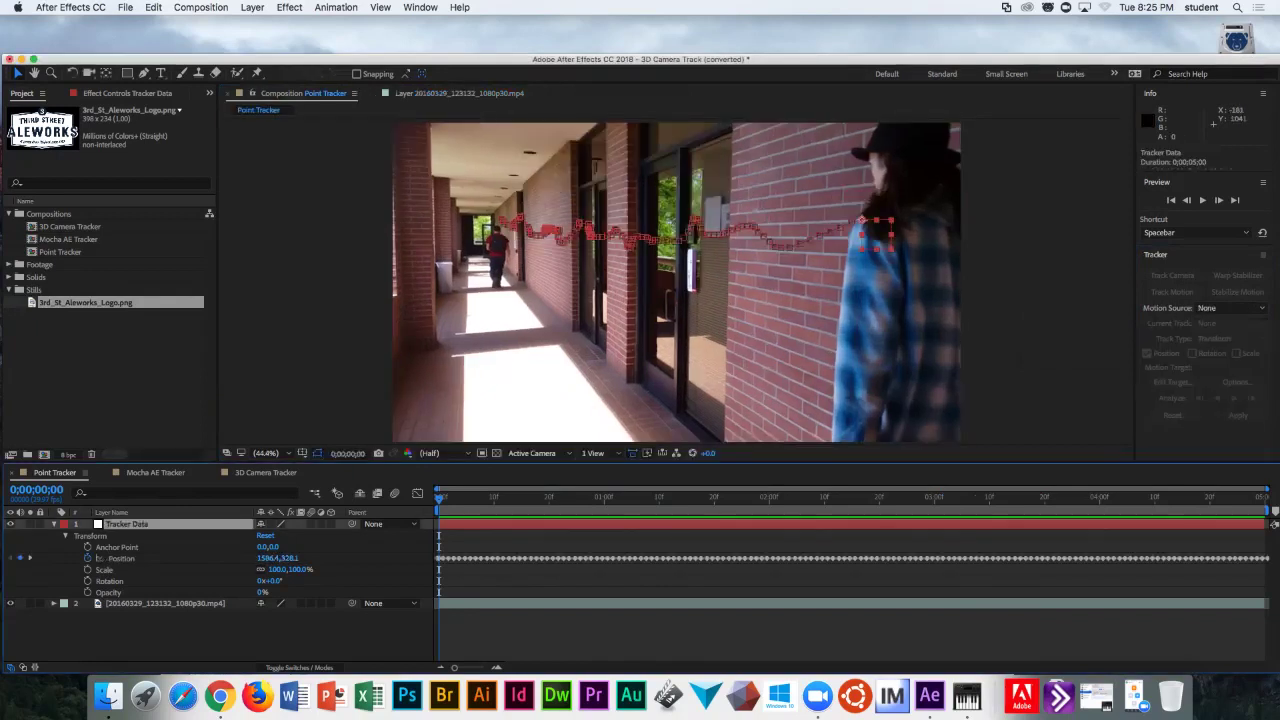
- Preview the X and Y track, then open the hallway clip's Layer panel
{"action": "key", "text": "space"}
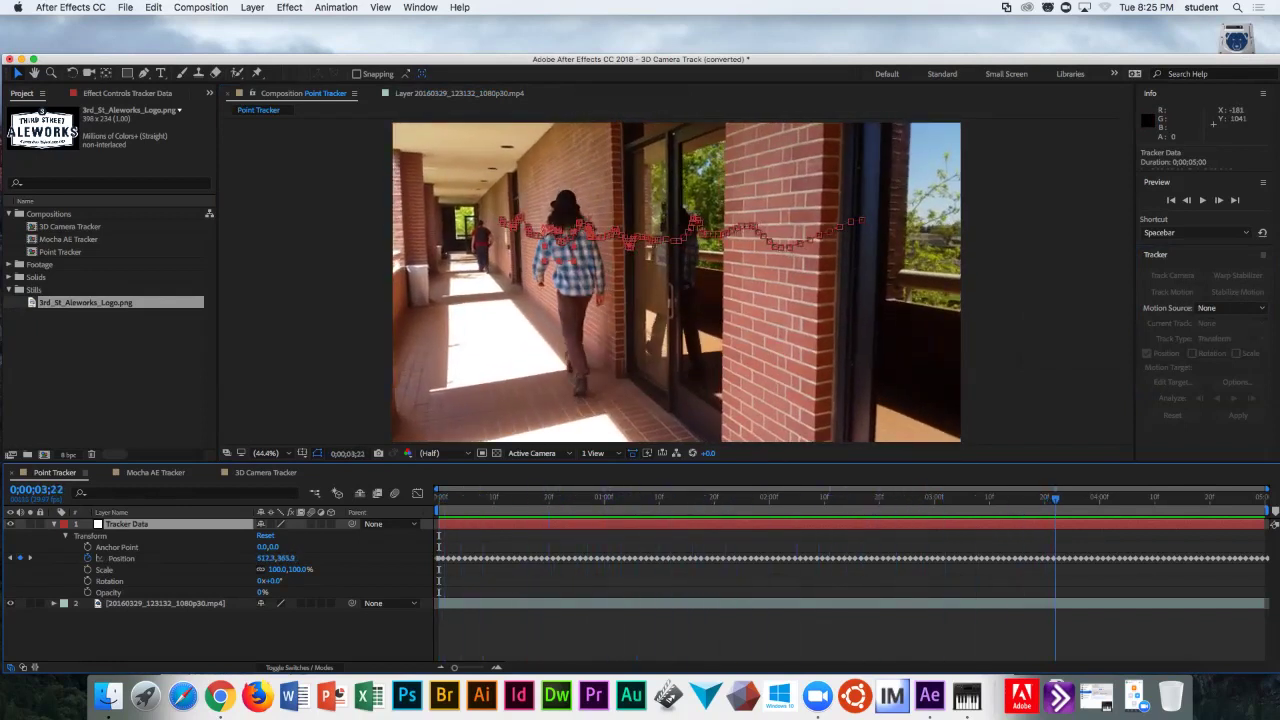
{"action": "key", "text": "space"}
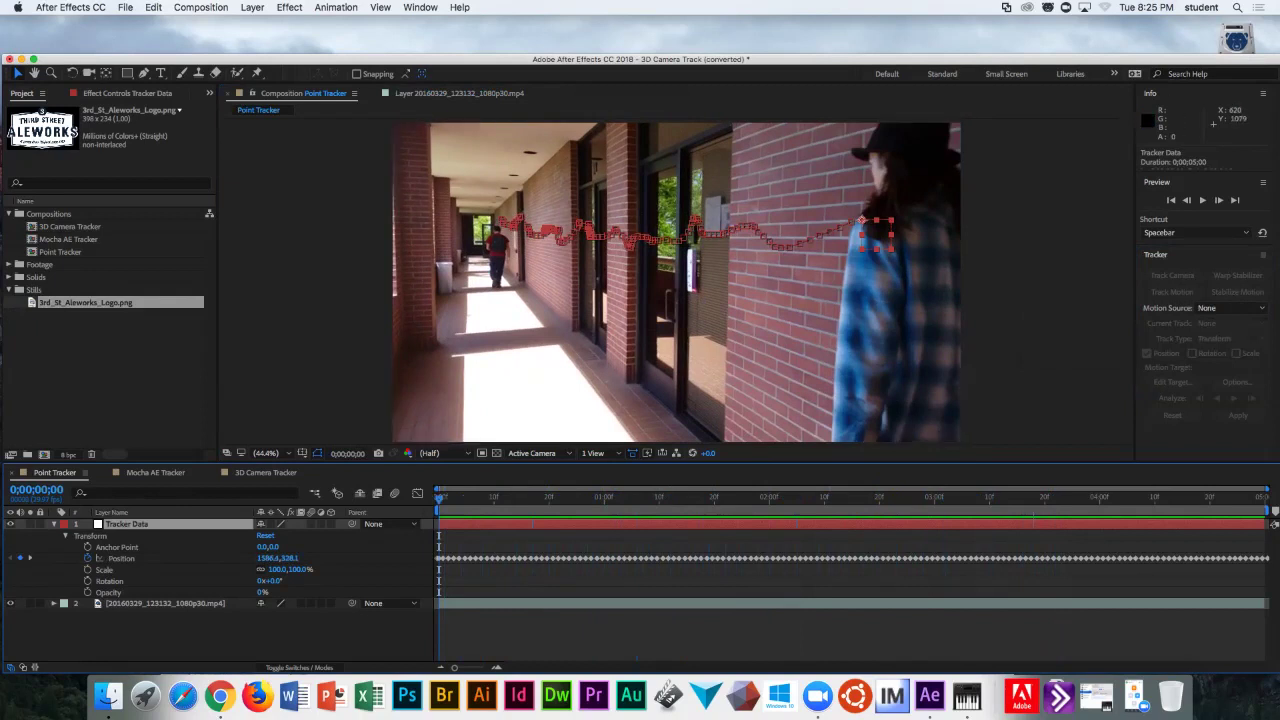
{"action": "key", "text": "space"}
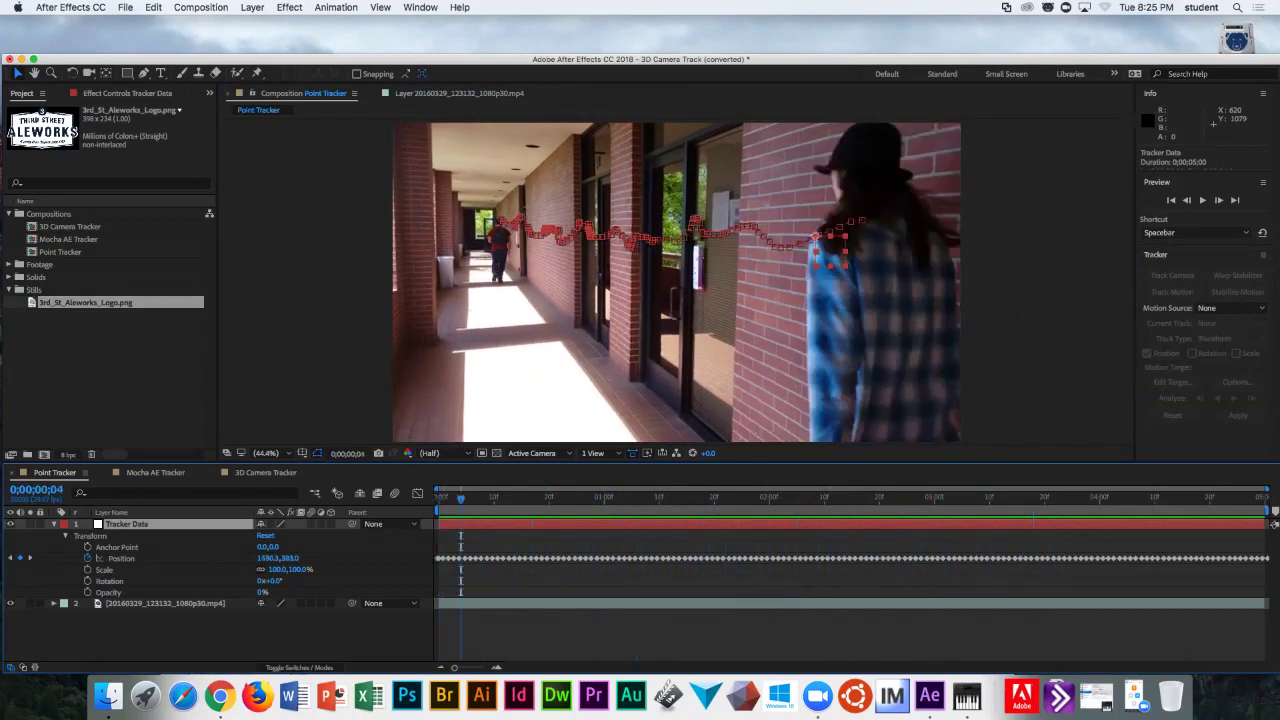
{"action": "double_click", "coordinate": [165, 603]}
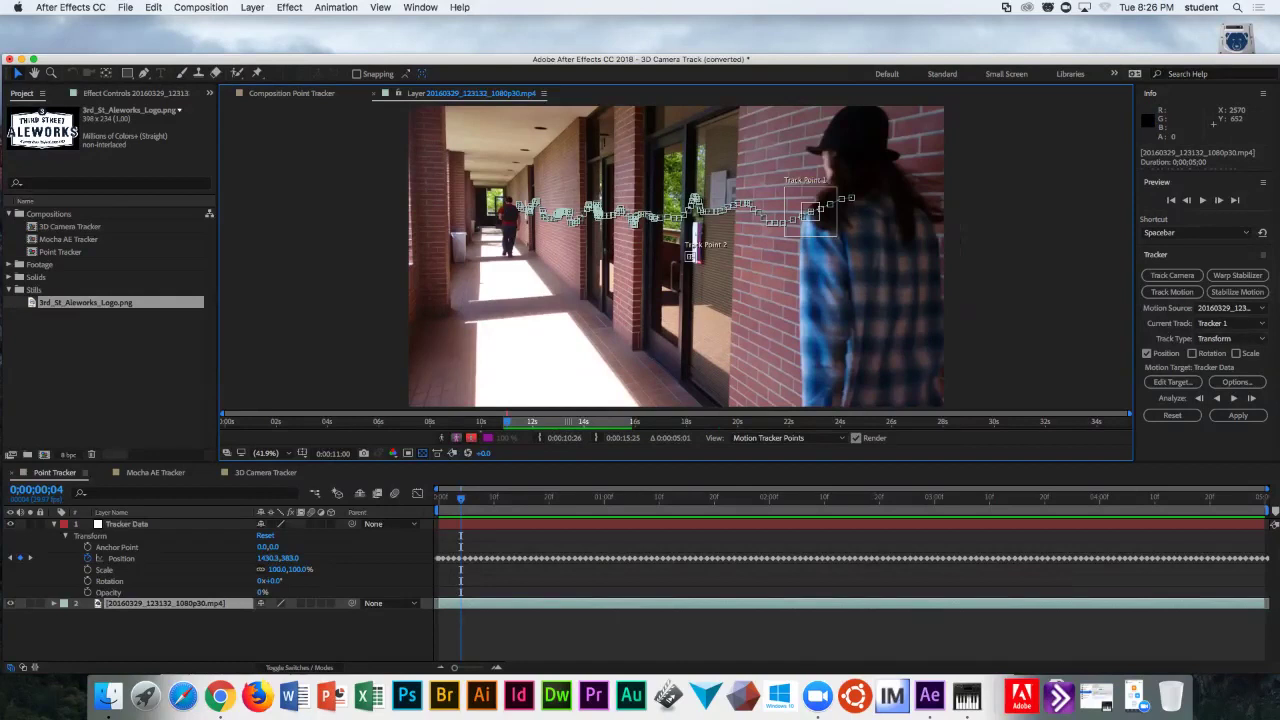
- Enable Rotation and Scale tracking and place Track Point 2 on the hat with a larger search box
{"action": "left_click", "coordinate": [1191, 353]}
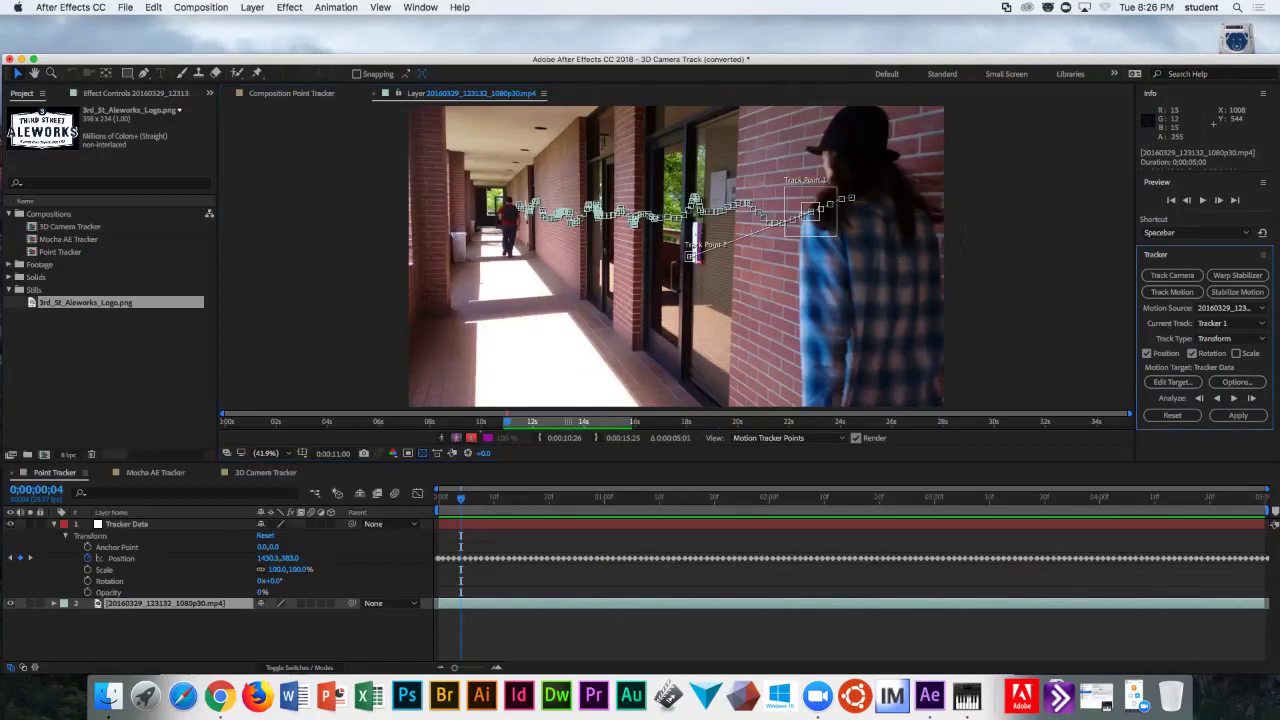
{"action": "left_click", "coordinate": [1236, 353]}
{"action": "left_click_drag", "start_coordinate": [694, 259], "coordinate": [899, 155]}
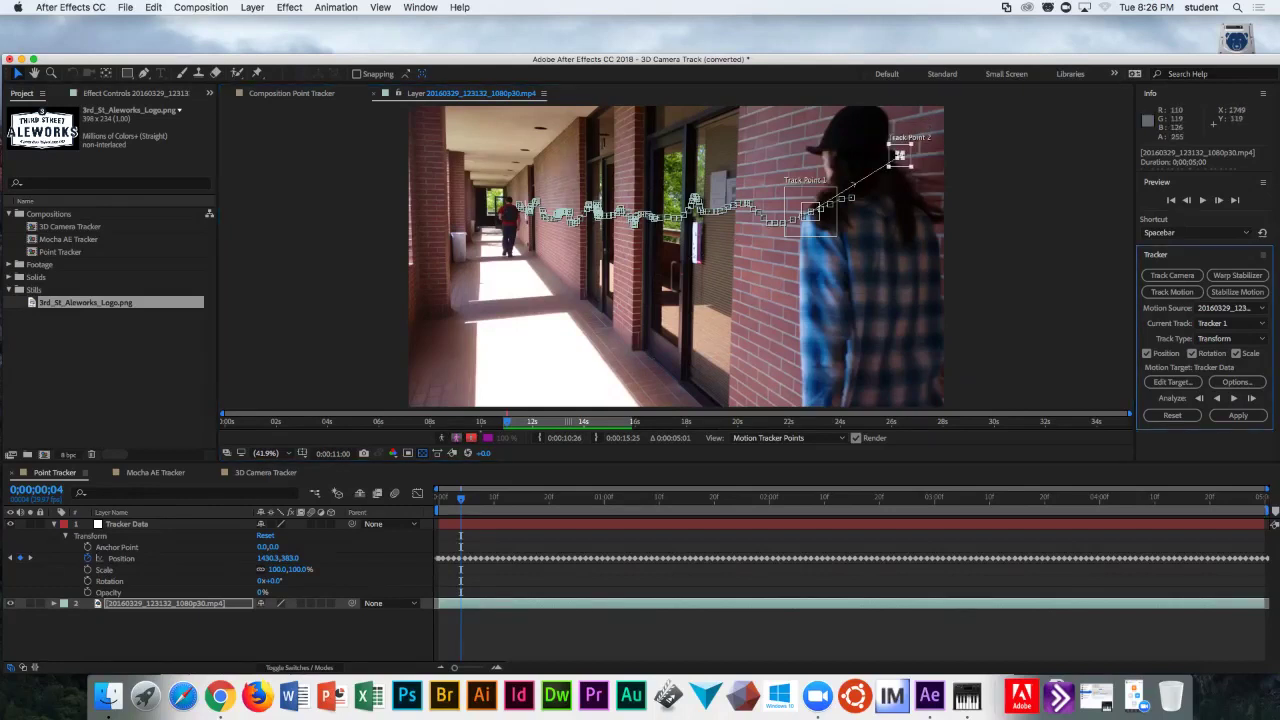
{"action": "left_click", "coordinate": [900, 156]}
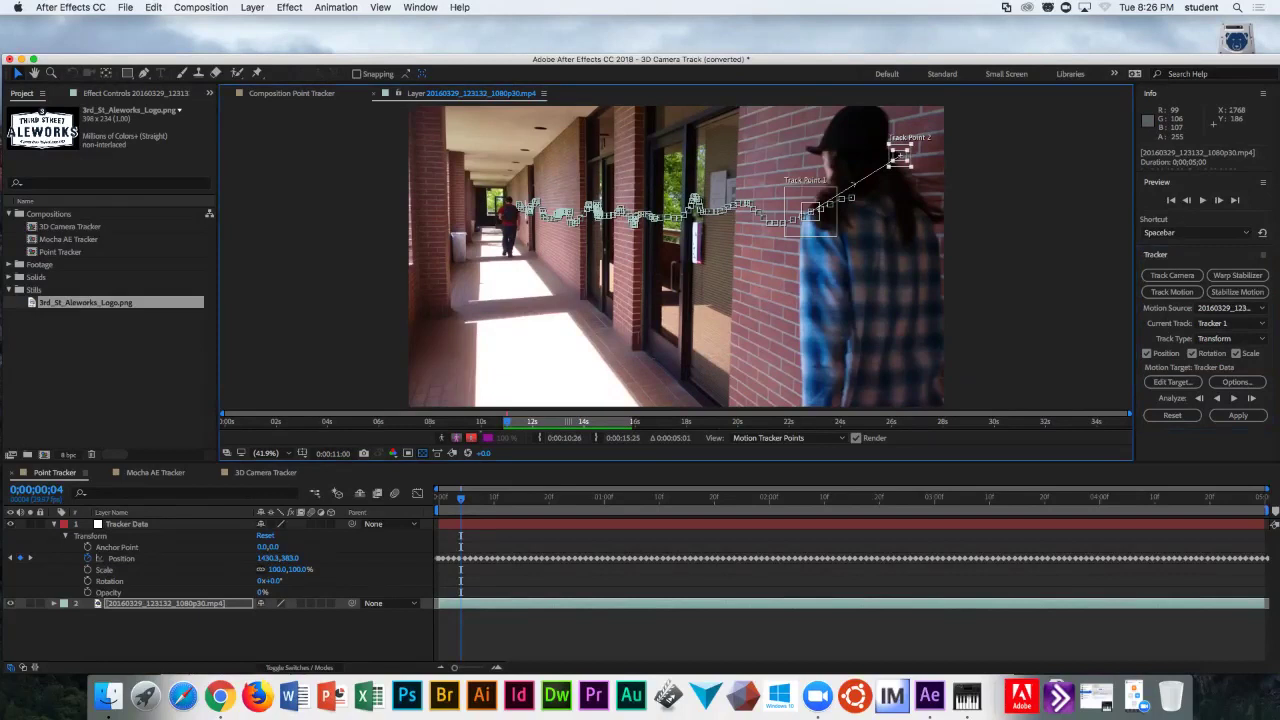
{"action": "left_click", "coordinate": [901, 154]}
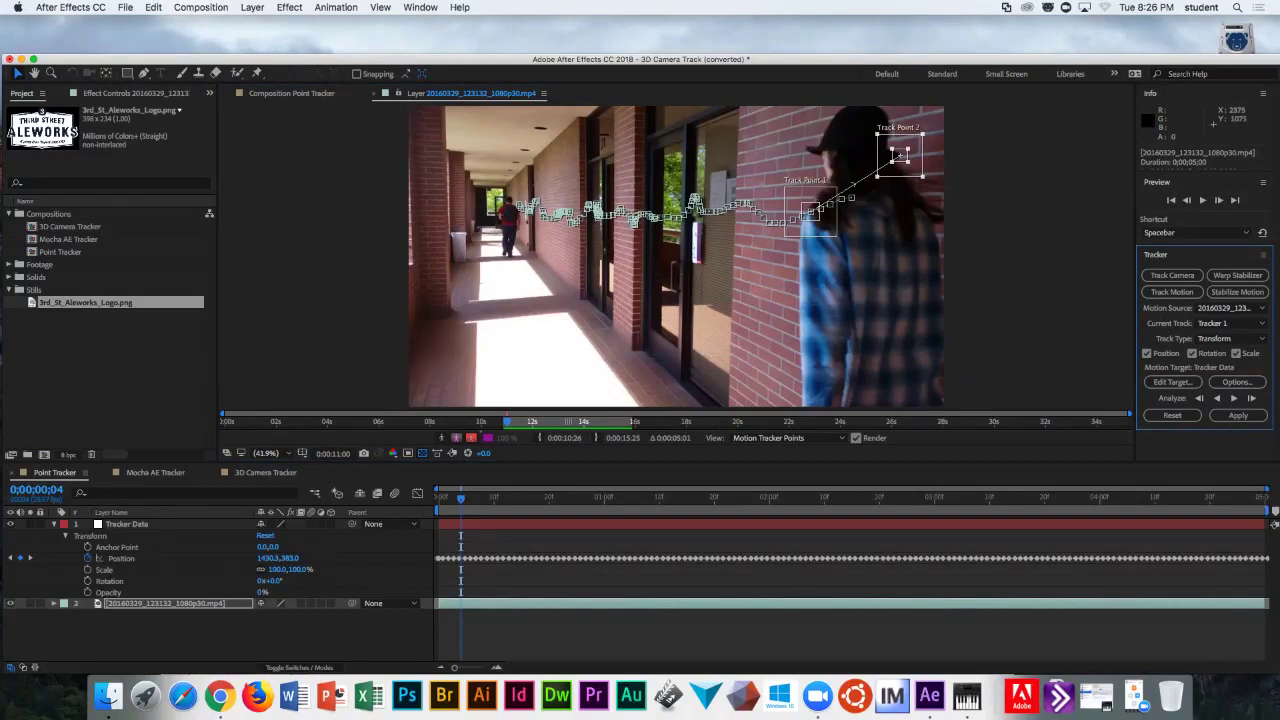
- Analyze both track points forward, stepping frames and nudging Track Point 2 back onto the hat
{"action": "key", "text": "alt+shift+Page_Down"}
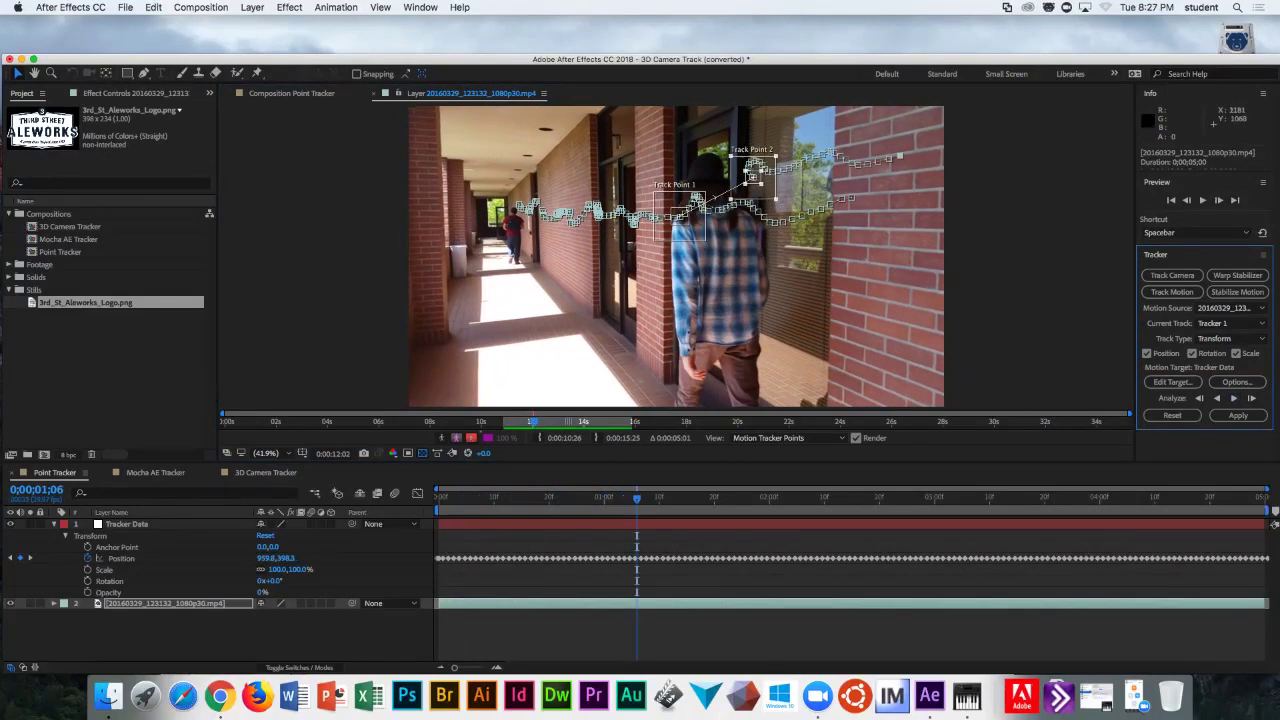
{"action": "key", "text": "Page_Up"}
{"action": "key", "text": "Page_Up"}
{"action": "key", "text": "Page_Up"}
{"action": "key", "text": "Page_Up"}
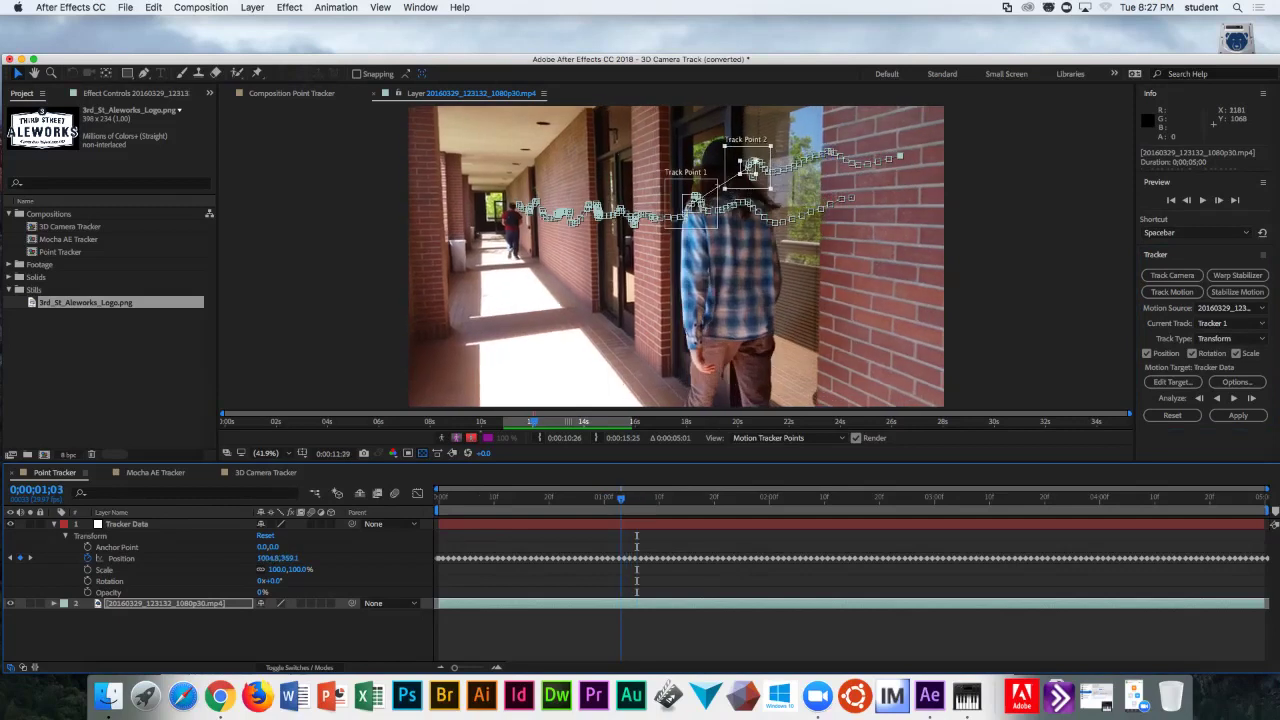
{"action": "key", "text": "Page_Up"}
{"action": "key", "text": "Page_Down"}
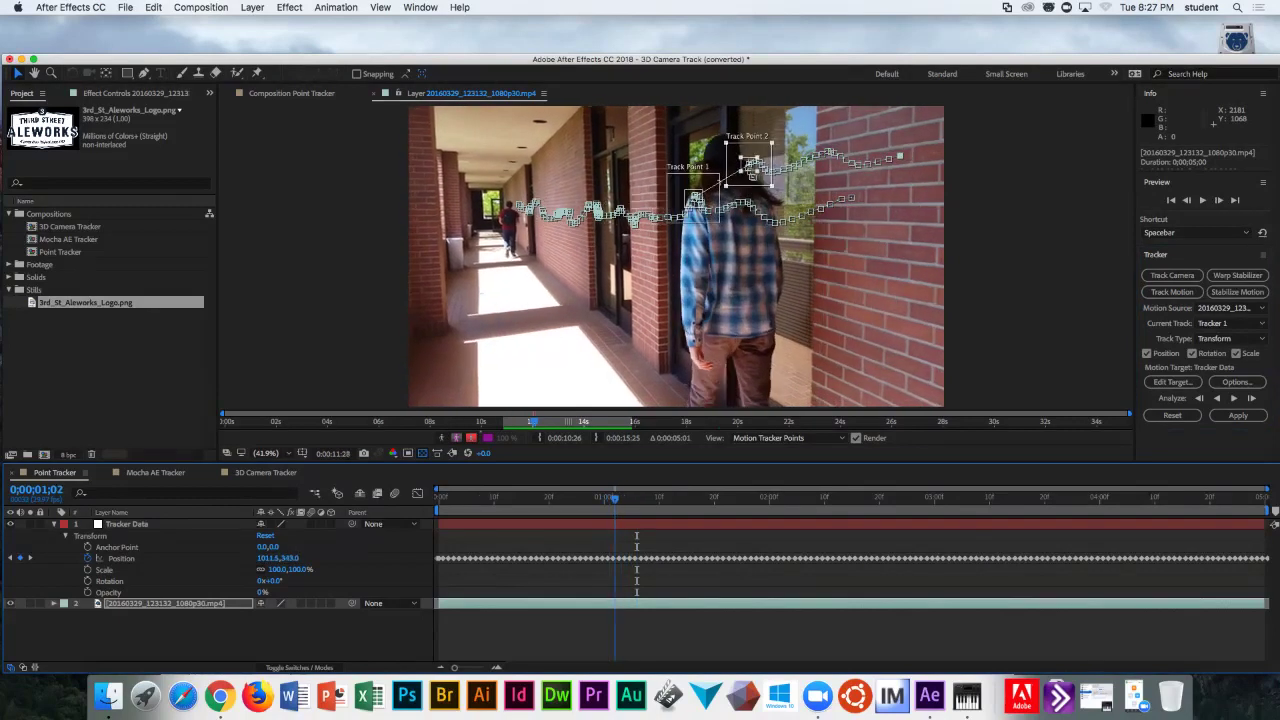
{"action": "key", "text": "space"}
{"action": "key", "text": "space"}
{"action": "key", "text": "Page_Down"}
{"action": "key", "text": "Page_Down"}
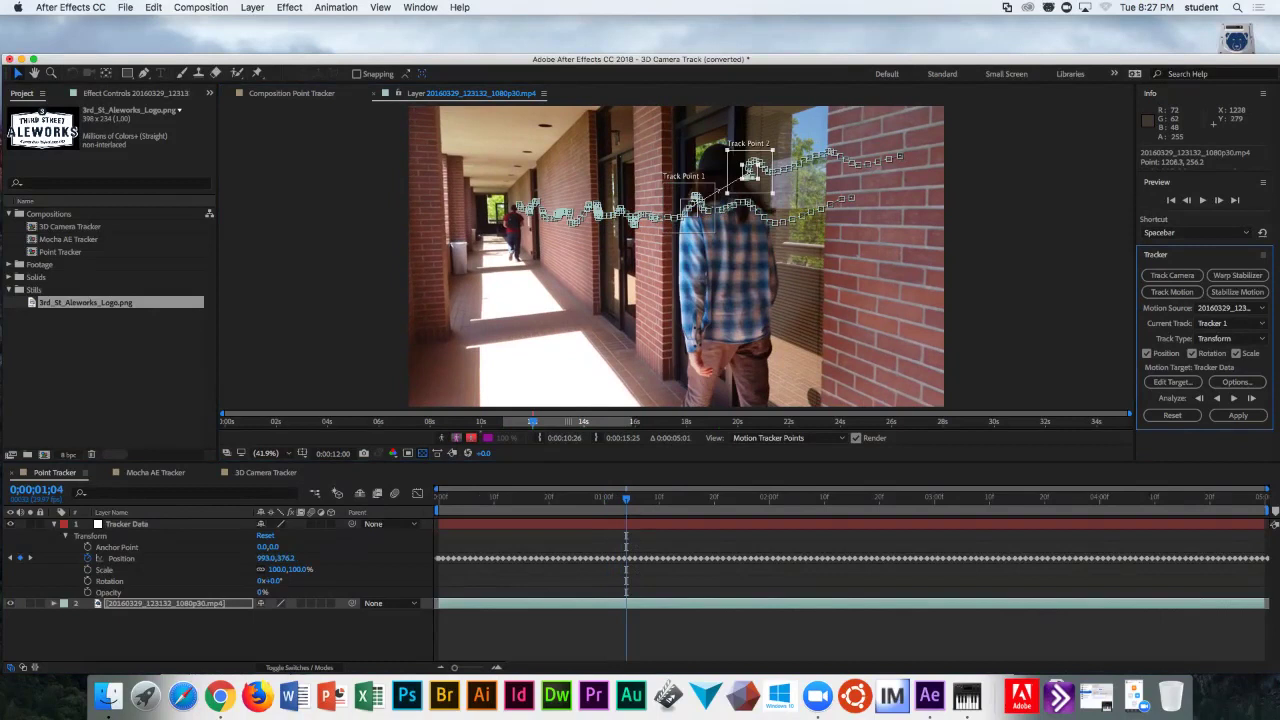
{"action": "mouse_move", "coordinate": [752, 165]}
{"action": "left_mouse_down"}
{"action": "mouse_move", "coordinate": [745, 147]}
{"action": "mouse_move", "coordinate": [728, 170]}
{"action": "mouse_move", "coordinate": [745, 184]}
{"action": "mouse_move", "coordinate": [758, 174]}
{"action": "mouse_move", "coordinate": [734, 176]}
{"action": "mouse_move", "coordinate": [743, 183]}
{"action": "mouse_move", "coordinate": [729, 157]}
{"action": "mouse_move", "coordinate": [740, 172]}
{"action": "left_mouse_up"}
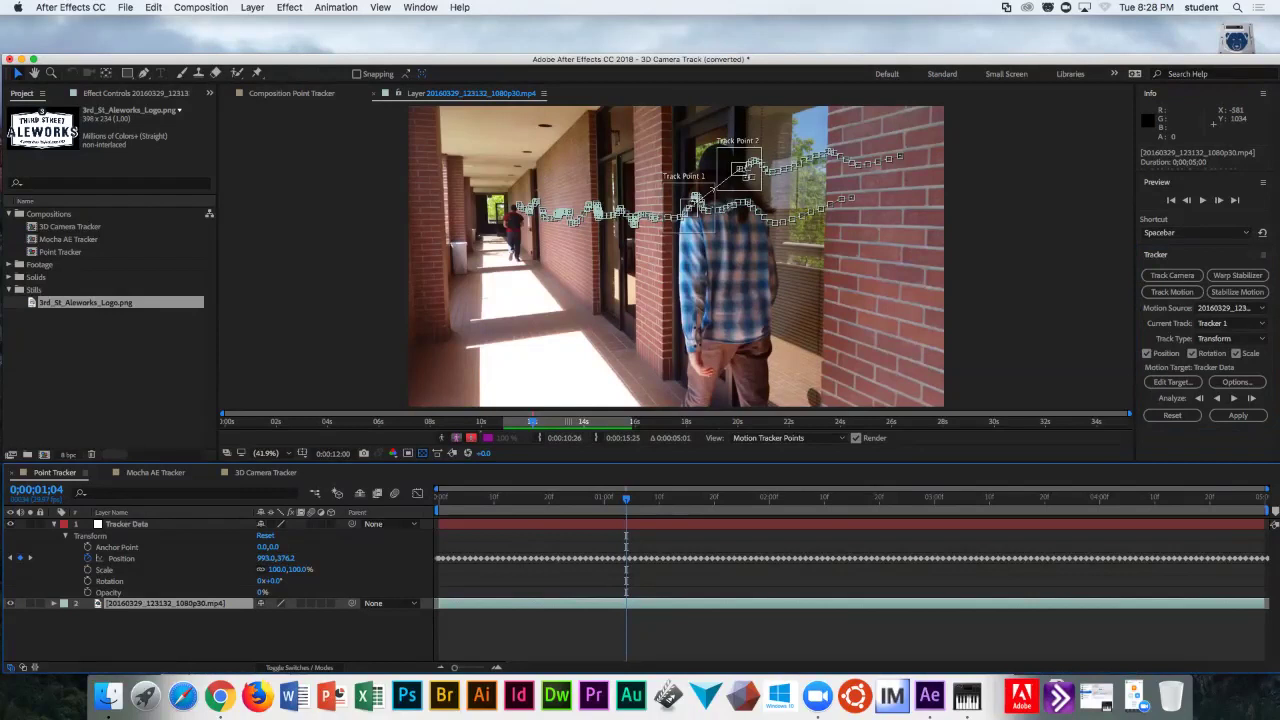
- Duplicate the hallway footage layer, select layers 3 and 2, and switch to the Standard workspace
{"action": "key", "text": "super+d"}
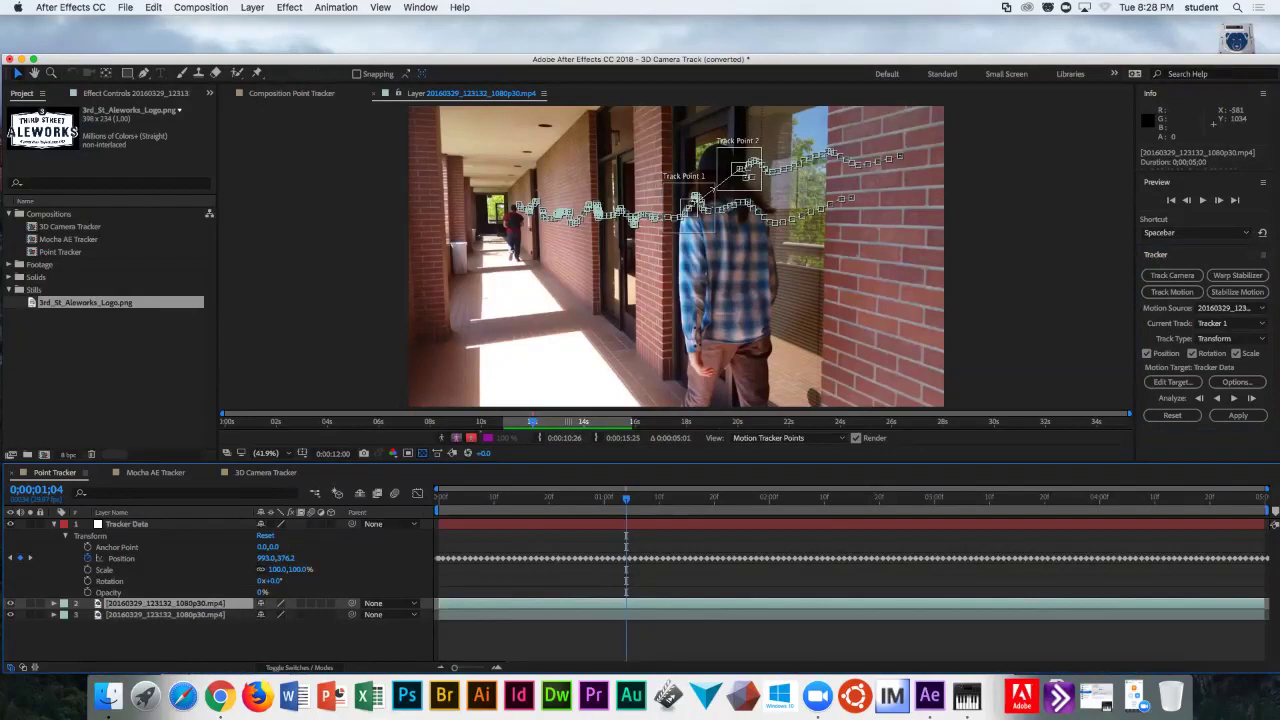
{"action": "left_click", "coordinate": [165, 614]}
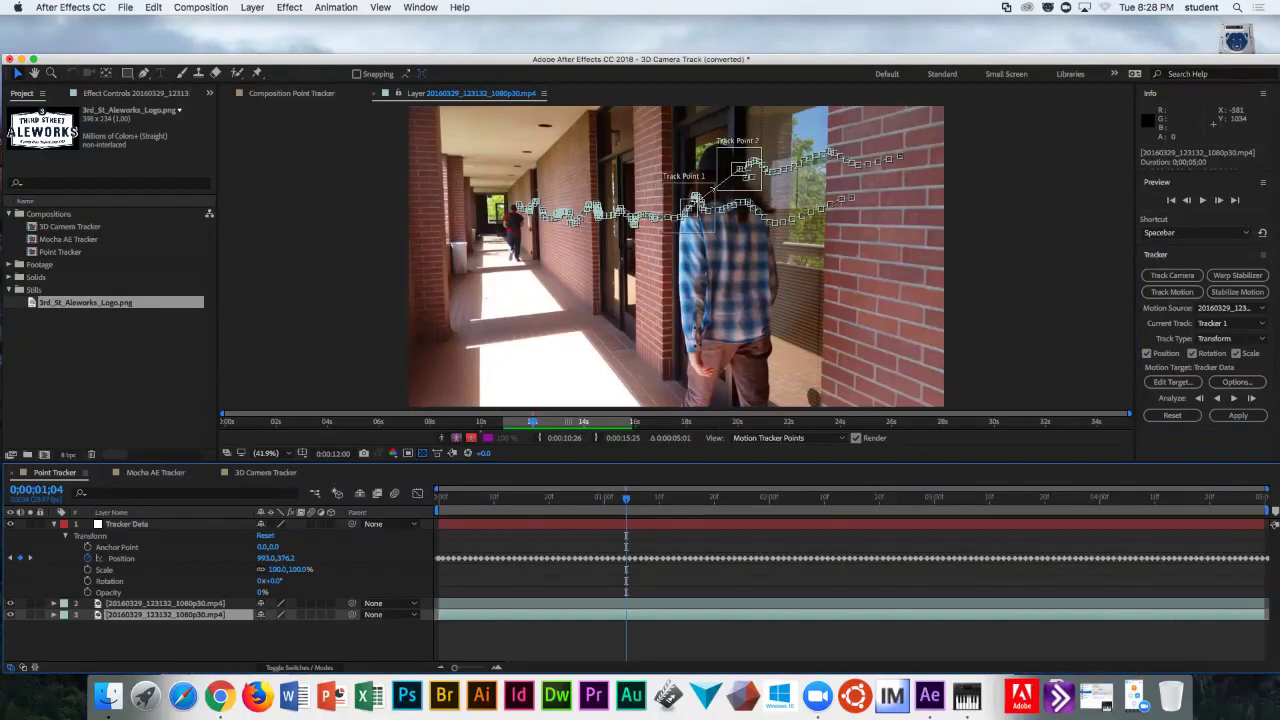
{"action": "left_click", "coordinate": [165, 603]}
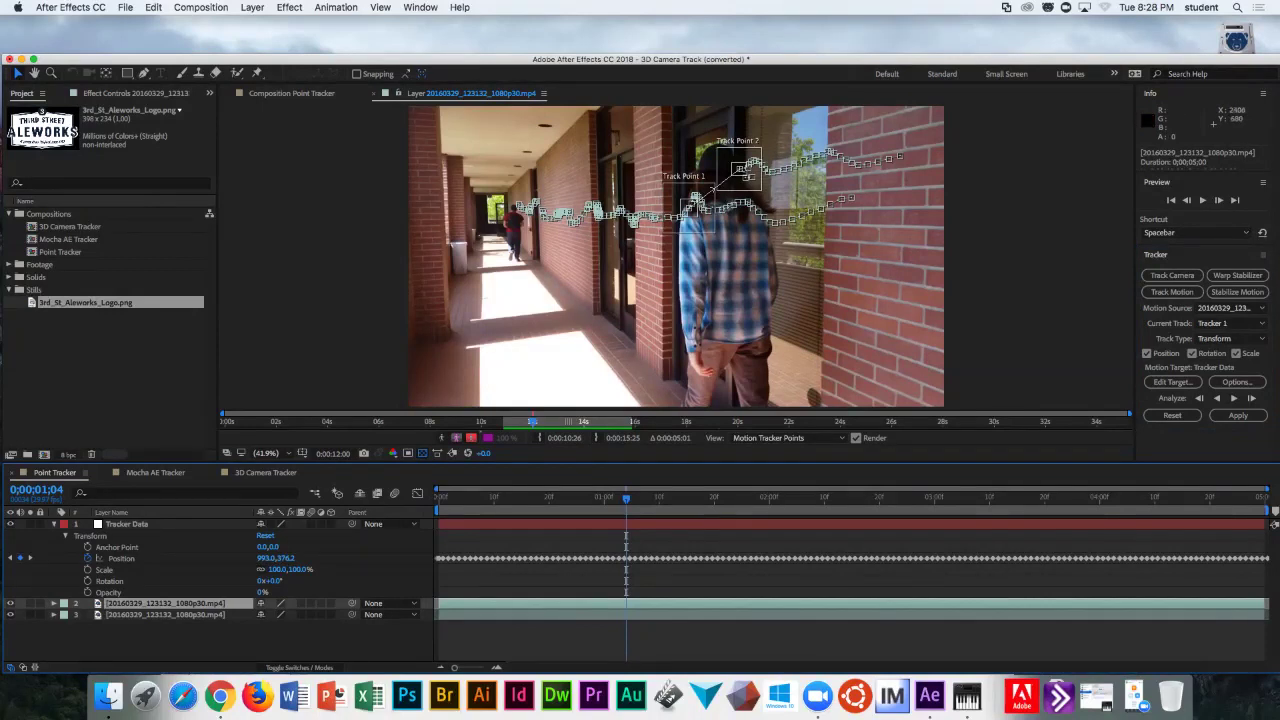
{"action": "key", "text": "shift+F11"}
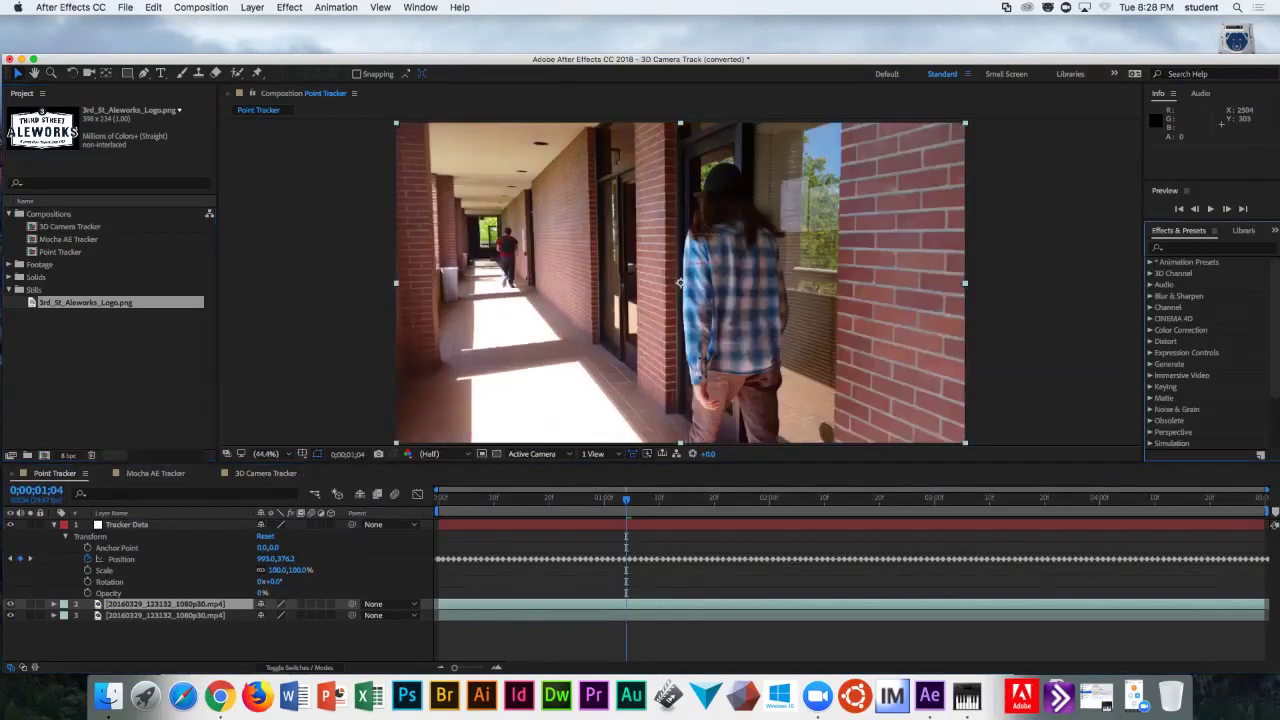
- Apply Lumetri Color (searched as 'colo') to layer 2 and raise Basic Correction Exposure to 4.2
{"action": "type", "text": "colo"}
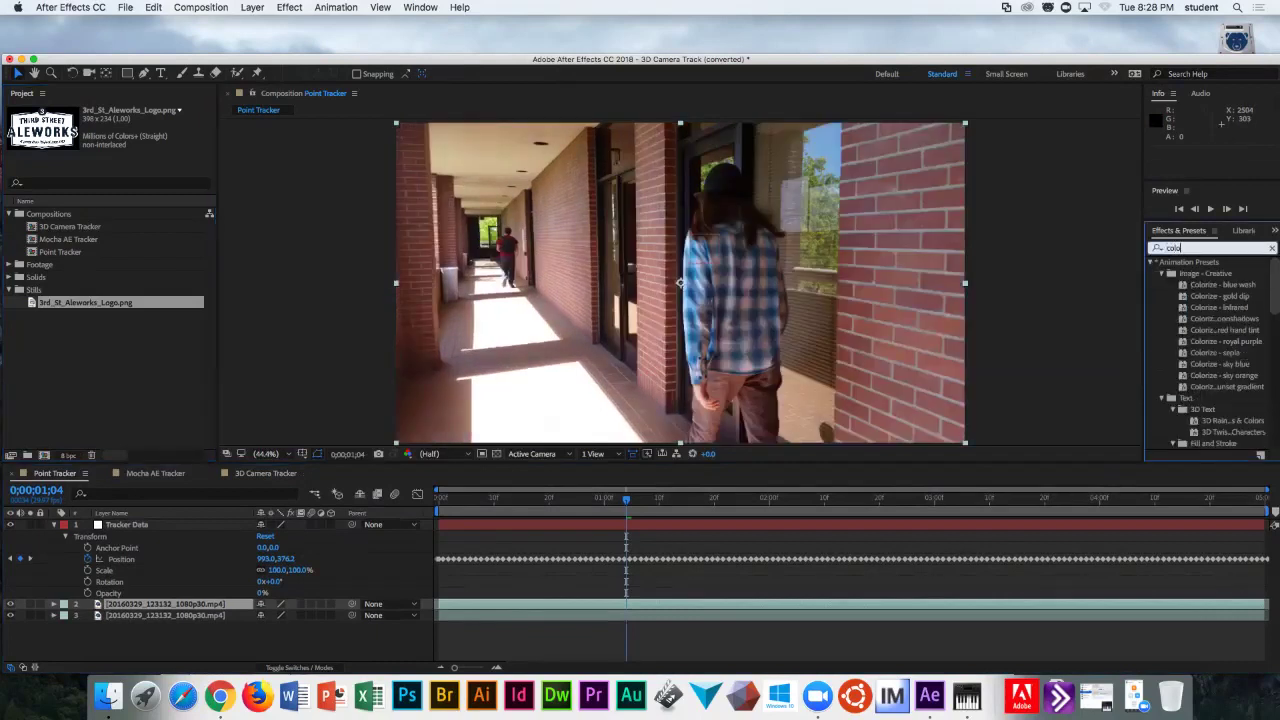
{"action": "scroll", "coordinate": [1210, 350], "scroll_direction": "down", "scroll_amount": 5}
{"action": "scroll", "coordinate": [1205, 350], "scroll_direction": "down", "scroll_amount": 6}
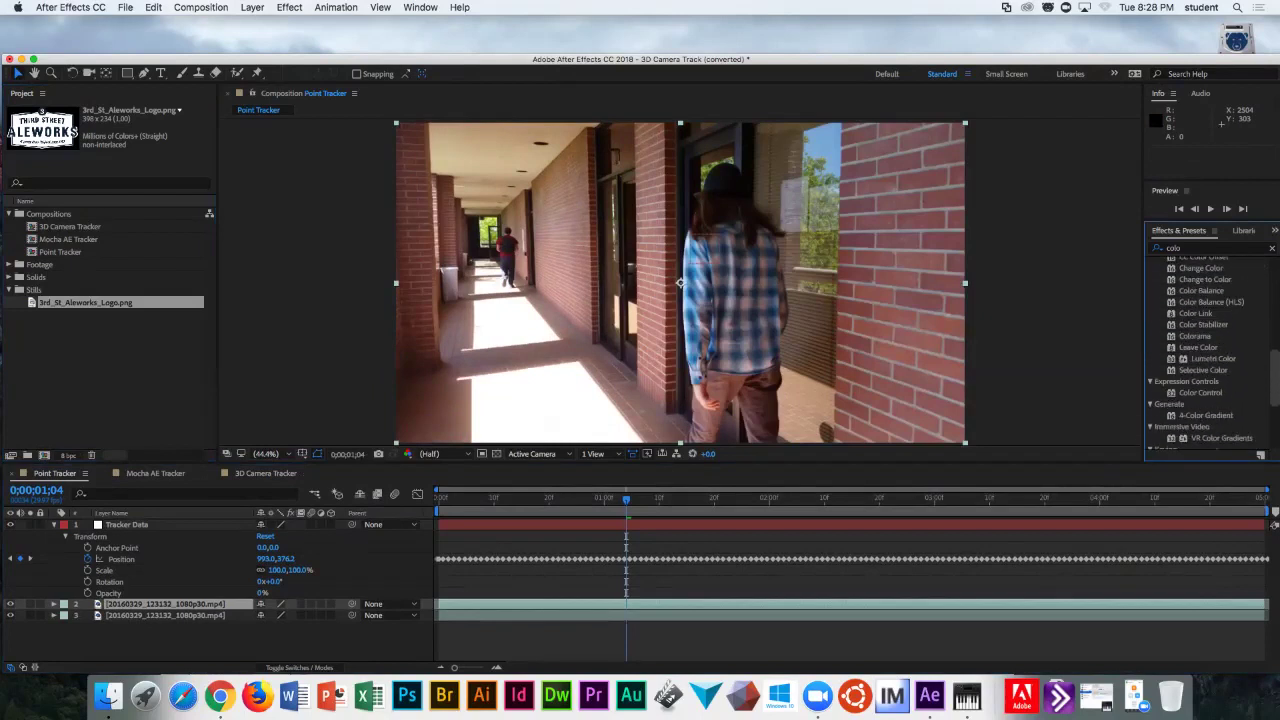
{"action": "scroll", "coordinate": [1205, 350], "scroll_direction": "up", "scroll_amount": 5}
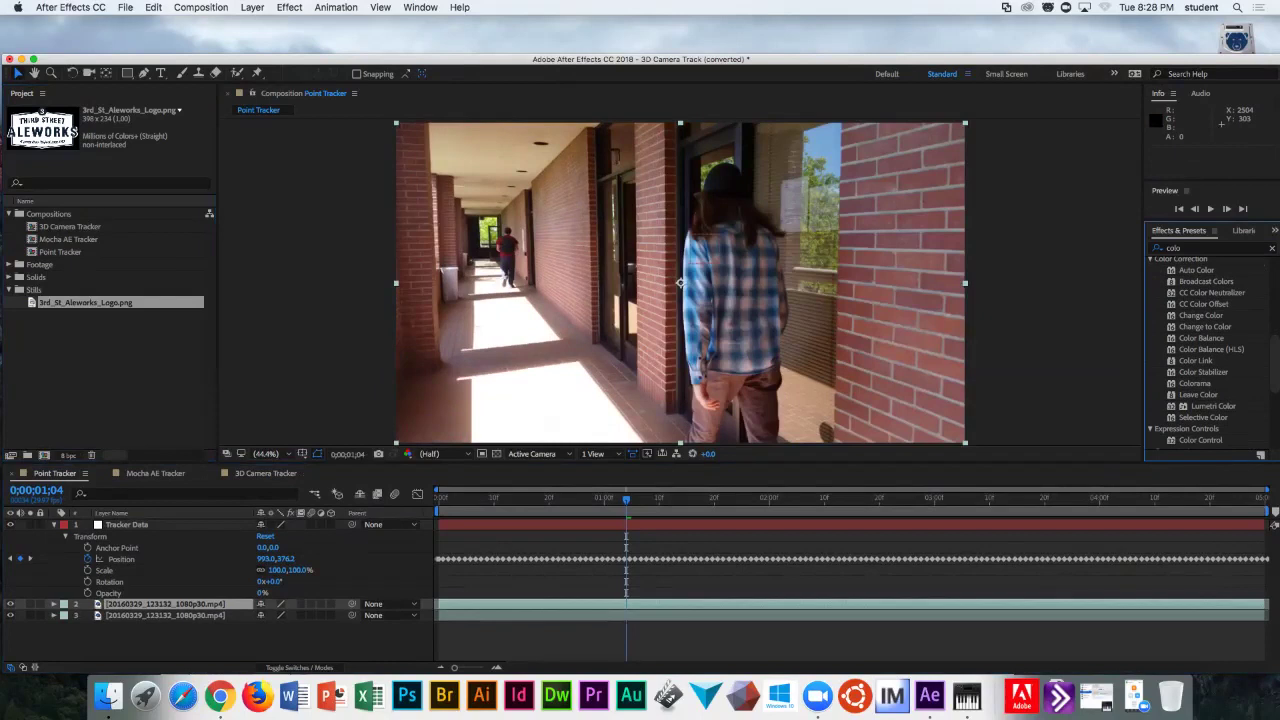
{"action": "left_click_drag", "start_coordinate": [1213, 406], "coordinate": [640, 604]}
{"action": "left_click_drag", "start_coordinate": [205, 604], "coordinate": [205, 604]}
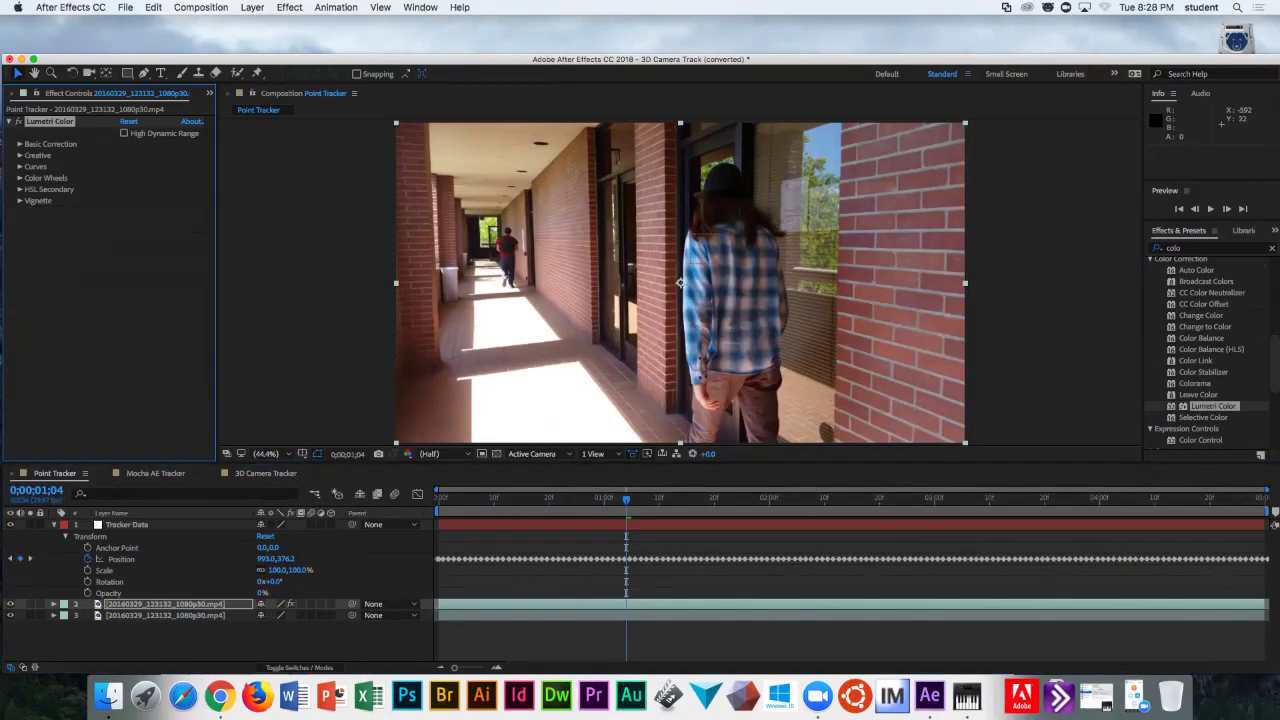
{"action": "left_click", "coordinate": [19, 144]}
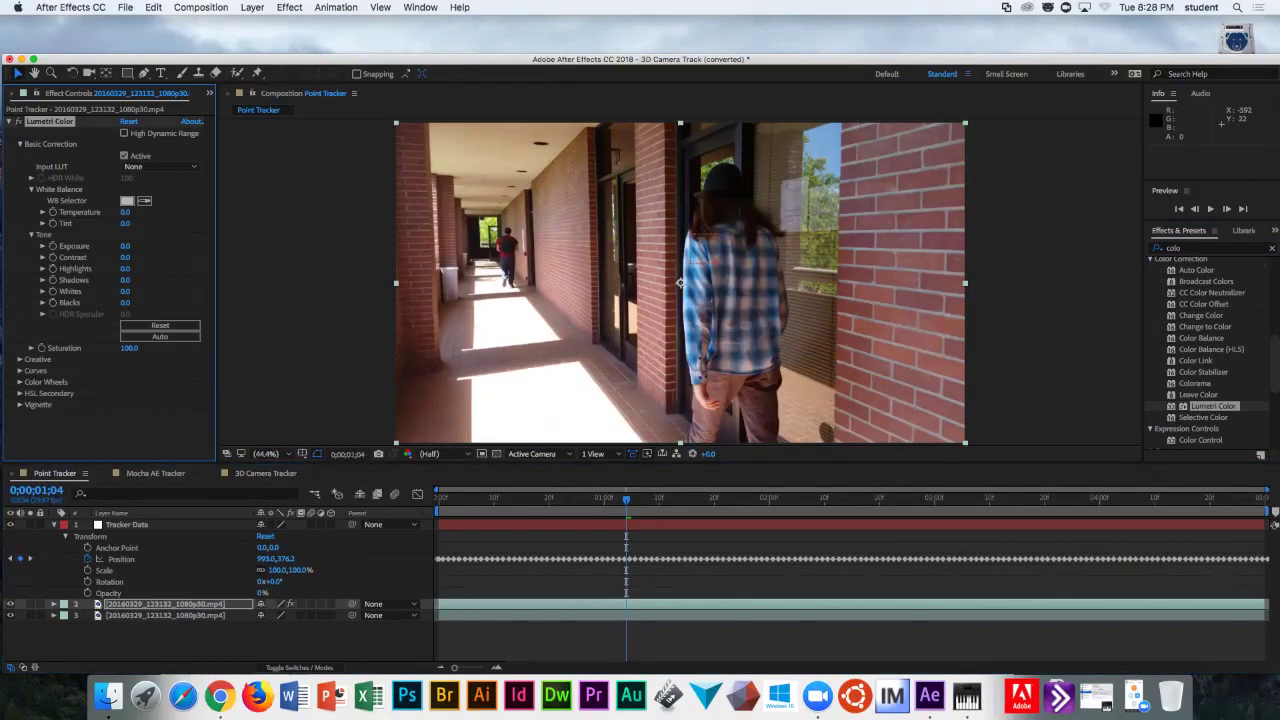
{"action": "left_click_drag", "start_coordinate": [125, 246], "coordinate": [170, 246]}
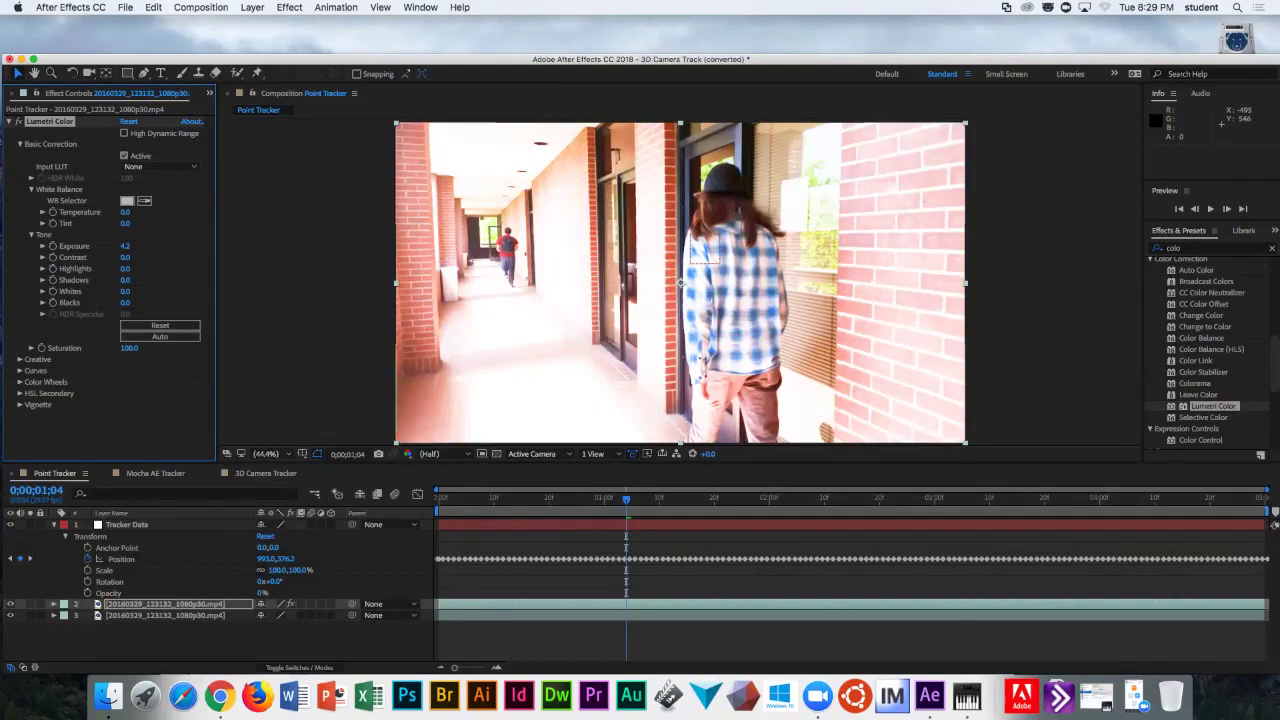
- Pre-compose layer 2 into '20160329_123132_1080p30.mp4 Comp 1' and reveal its Lumetri Color settings
{"action": "left_click", "coordinate": [165, 604]}
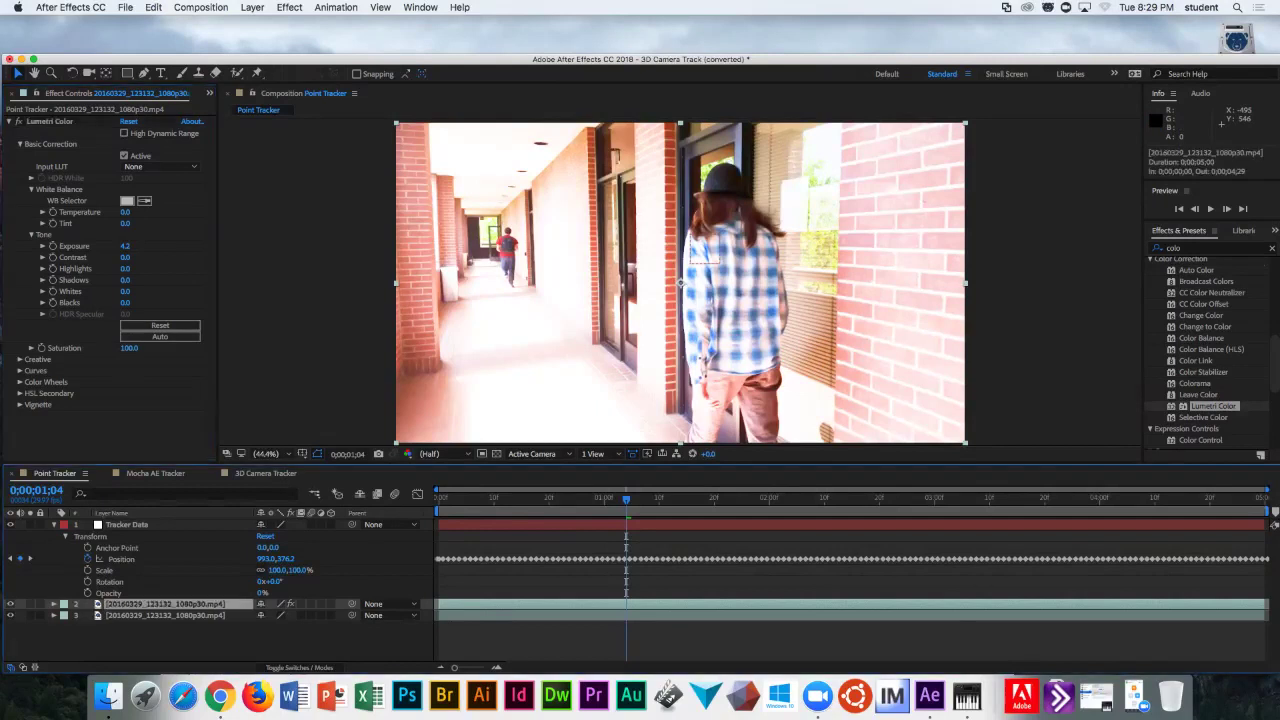
{"action": "right_click", "coordinate": [165, 604]}
{"action": "key", "text": "Escape"}
{"action": "key", "text": "super+shift+c"}
{"action": "key", "text": "Return"}
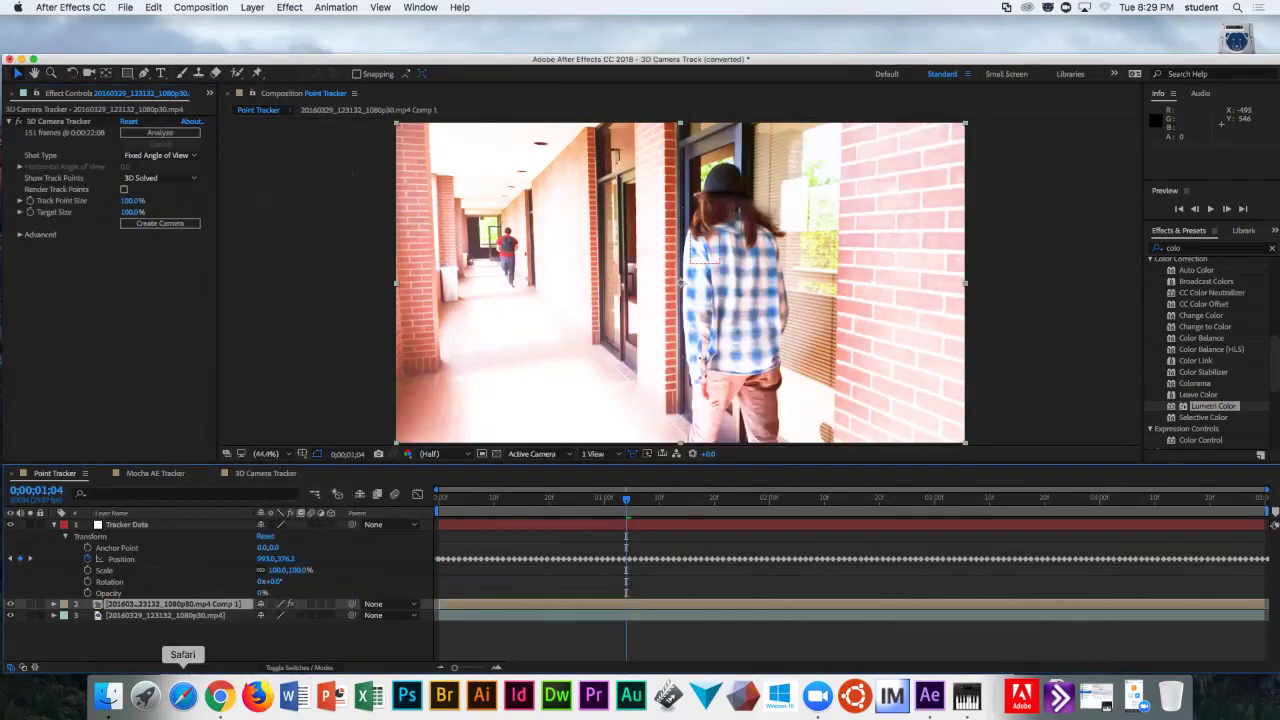
{"action": "key", "text": "super+alt+shift+e"}
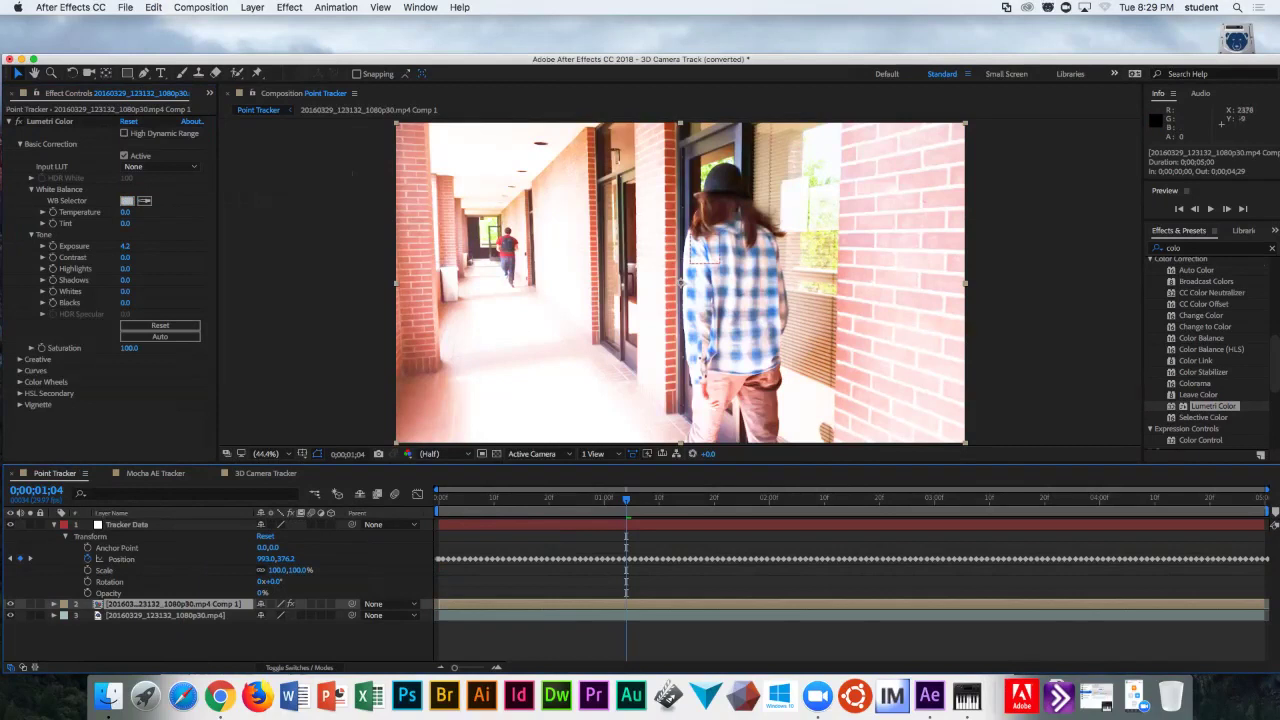
- Inspect Comp 1 in the Motion Tracking workspace, then return to the Point Tracker composition
{"action": "left_click", "coordinate": [1148, 205]}
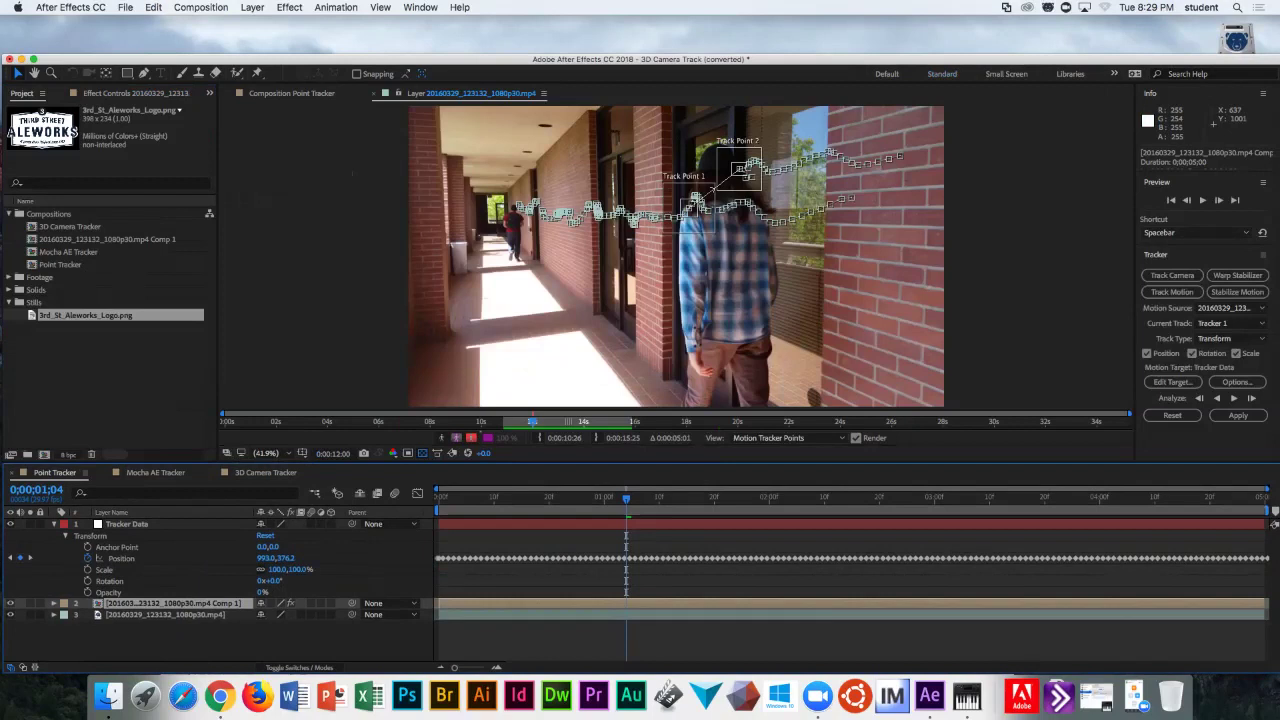
{"action": "double_click", "coordinate": [107, 239]}
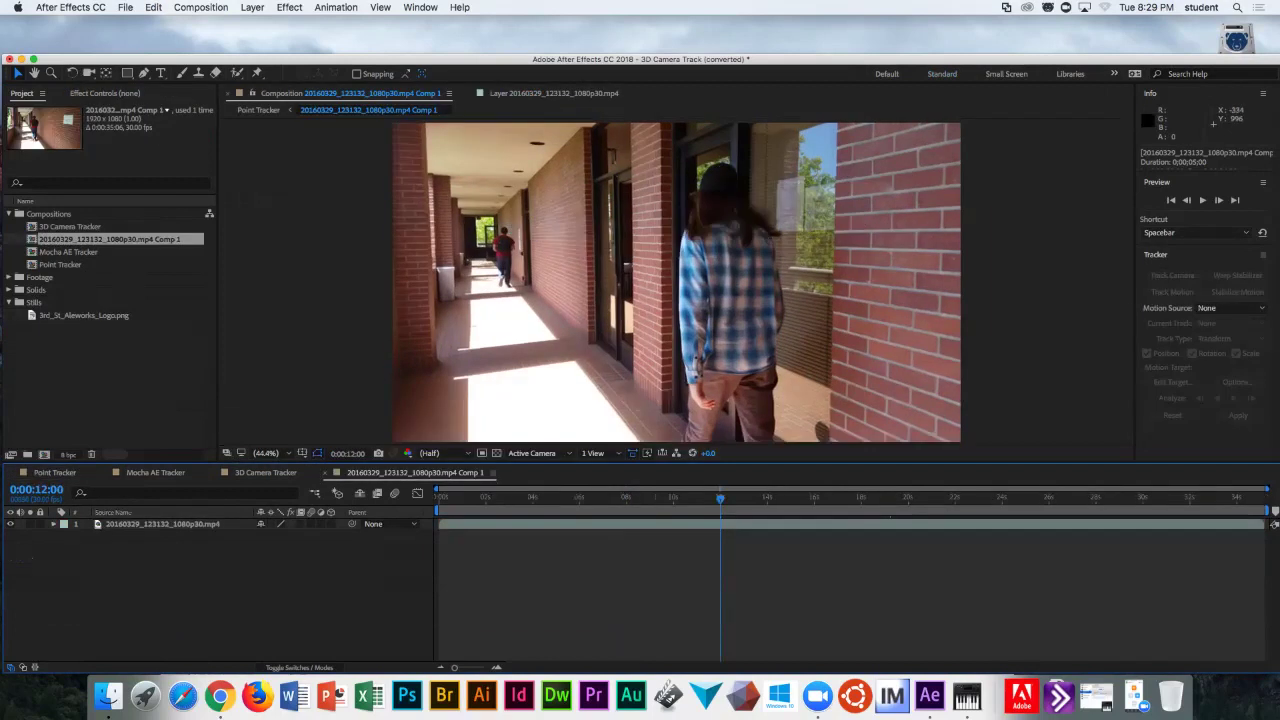
{"action": "double_click", "coordinate": [305, 93]}
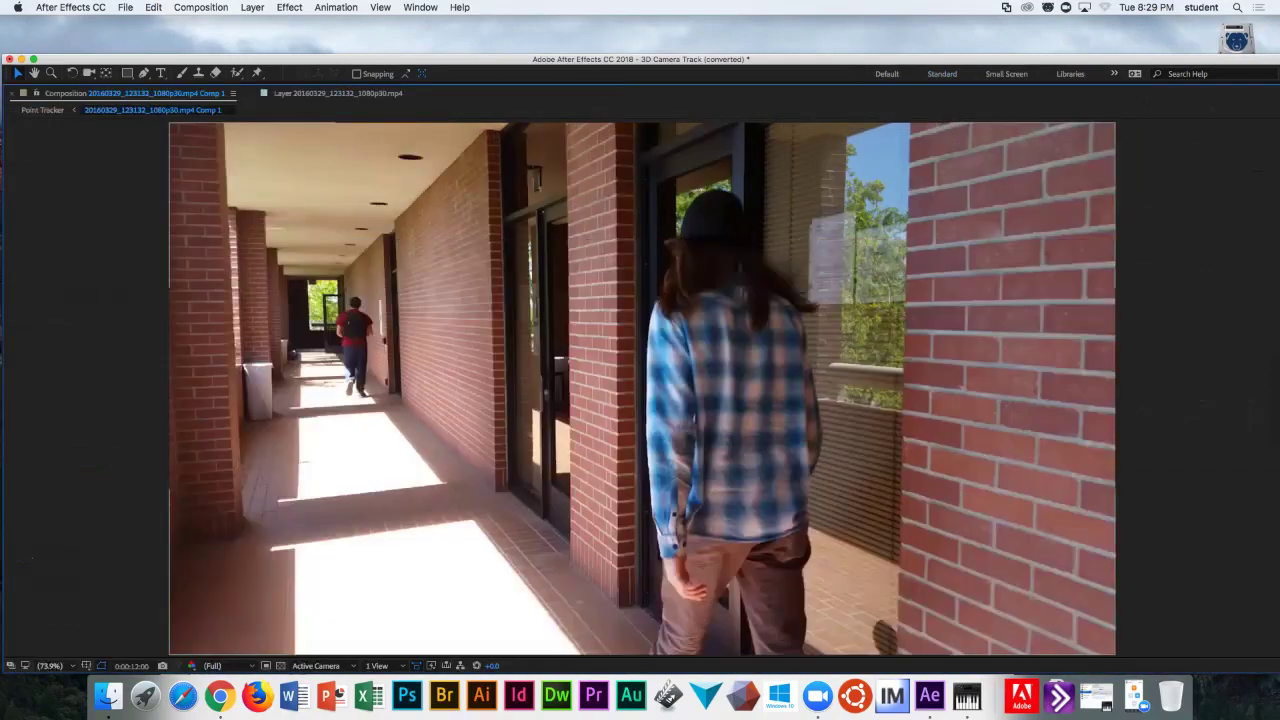
{"action": "double_click", "coordinate": [150, 93]}
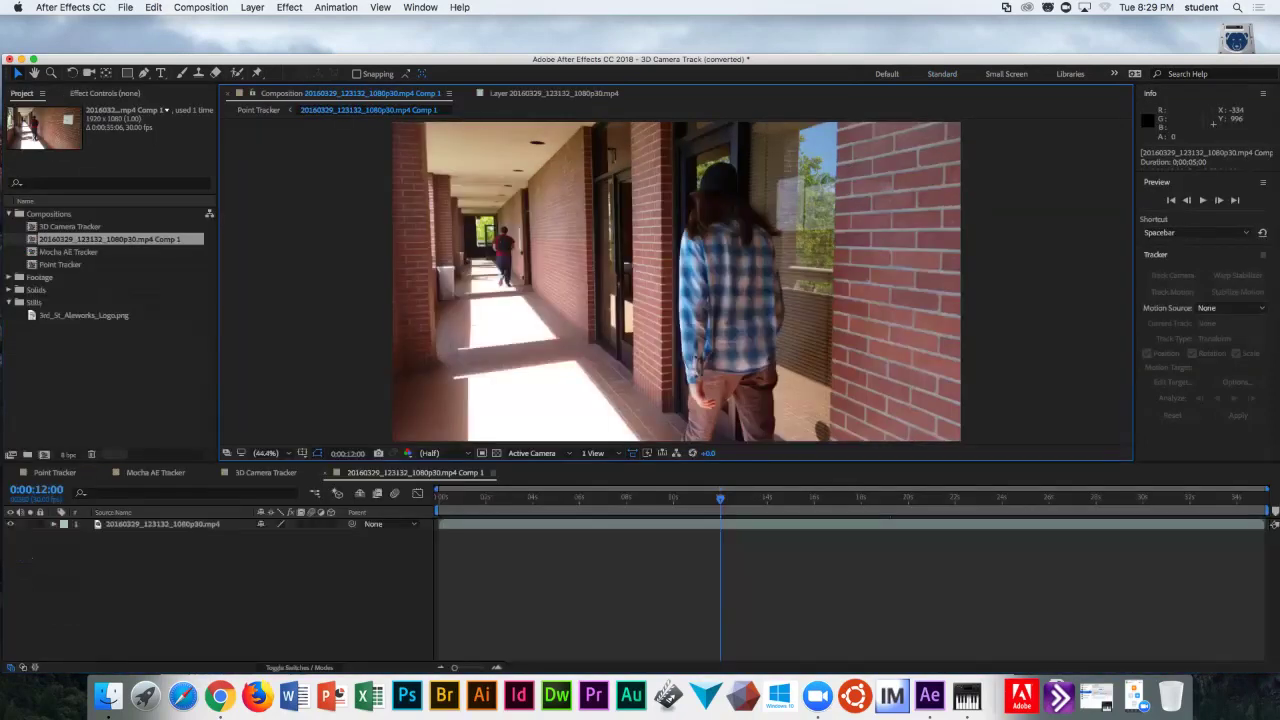
{"action": "left_click", "coordinate": [258, 110]}
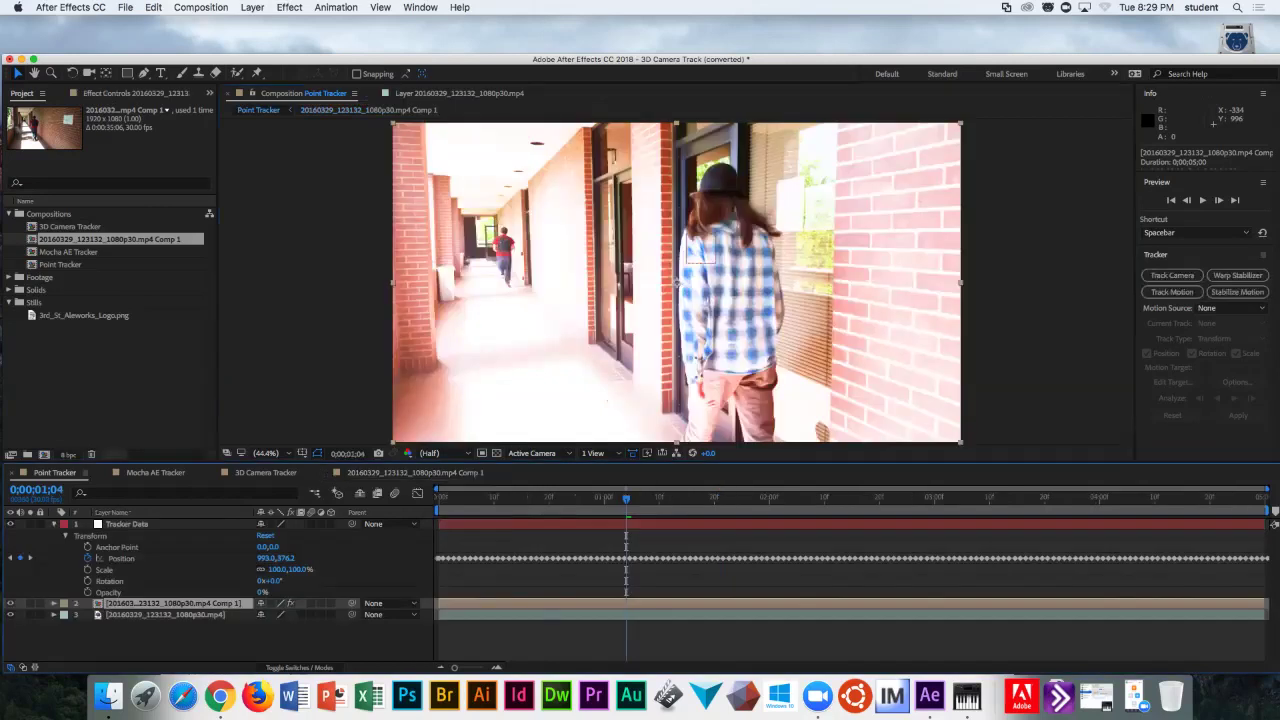
- Set the Tracker's Motion Source to the Comp 1 layer and select that layer
{"action": "left_click", "coordinate": [1230, 308]}
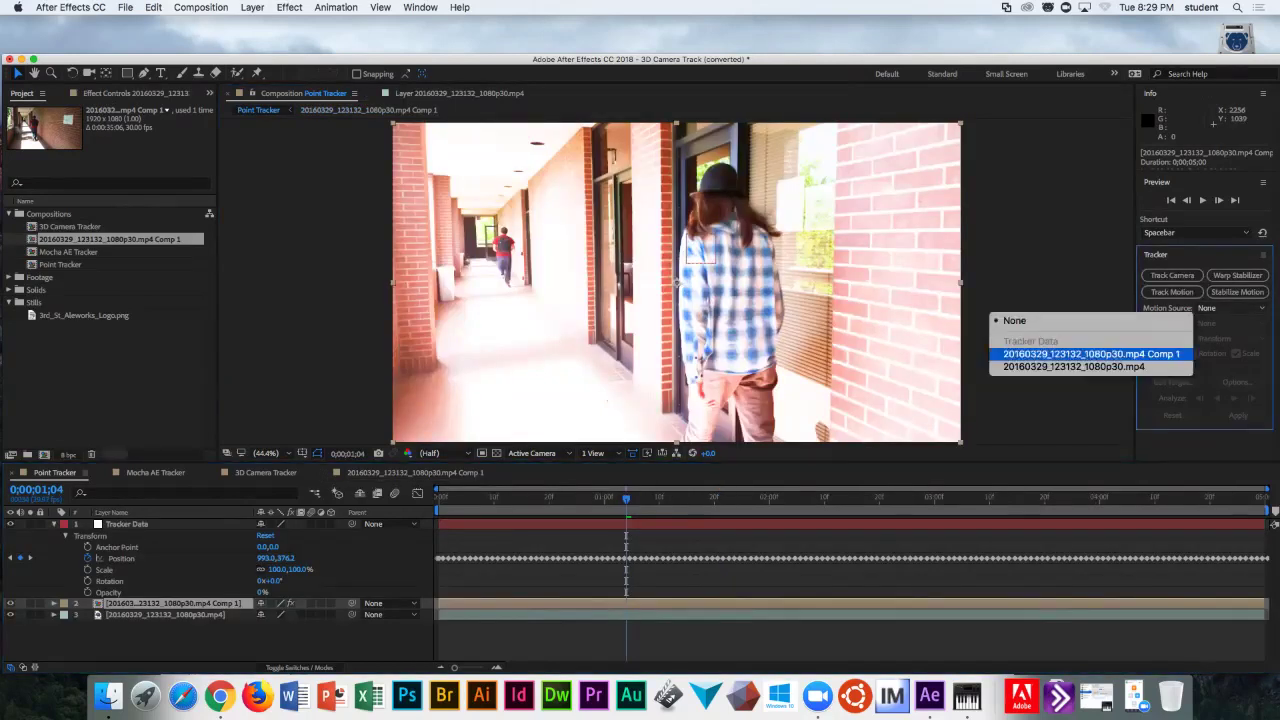
{"action": "left_click", "coordinate": [1090, 354]}
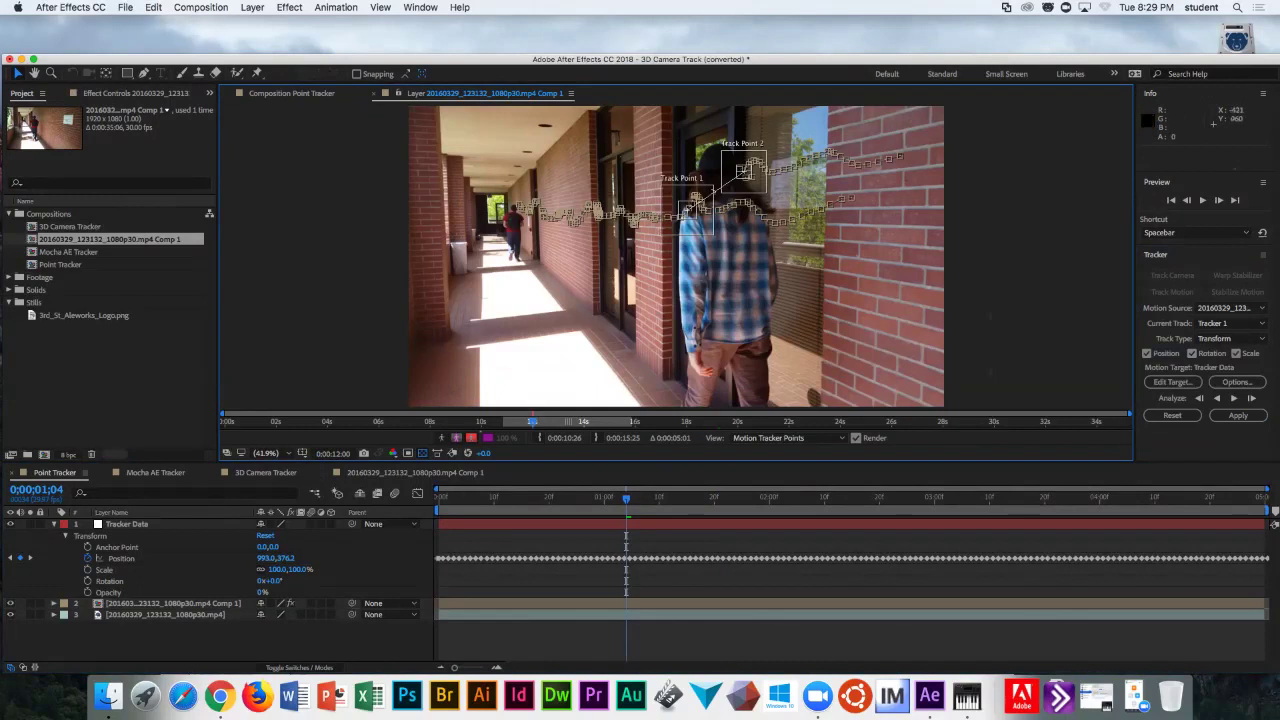
{"action": "left_click", "coordinate": [170, 603]}
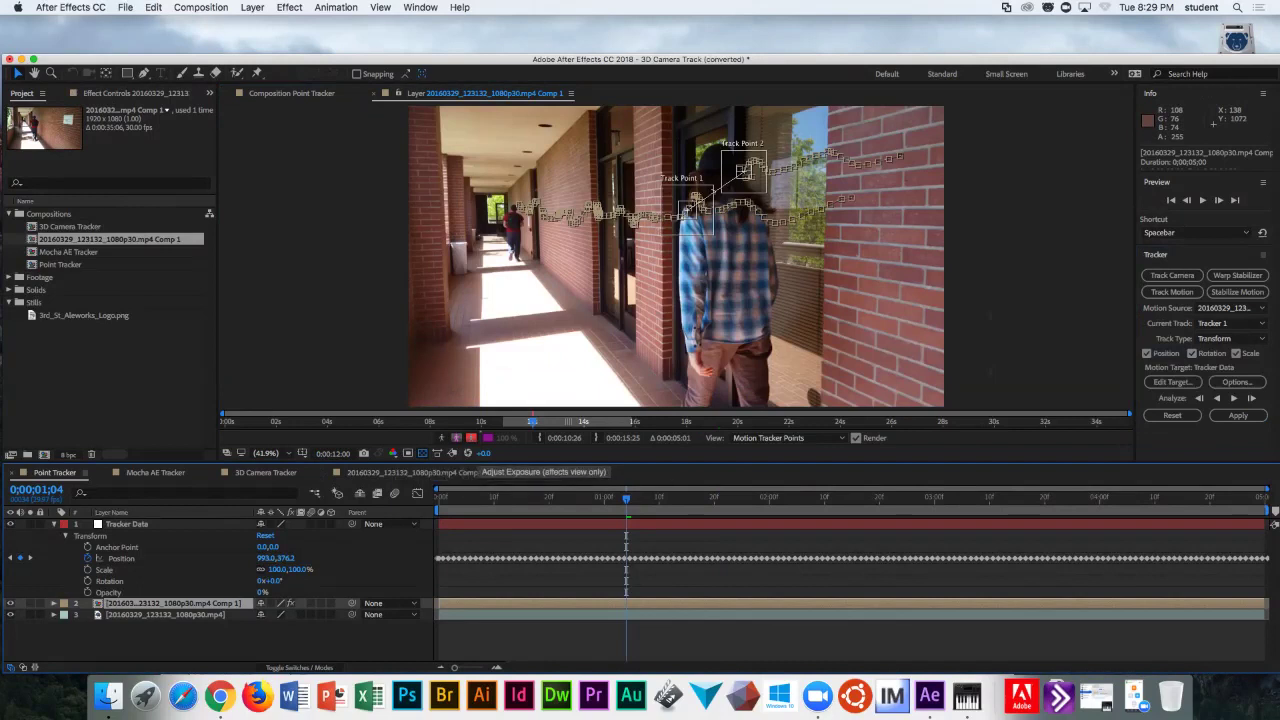
- Brighten the viewer exposure to inspect the track points, nudge Track Point 2, then reset exposure
{"action": "left_click_drag", "start_coordinate": [483, 453], "coordinate": [510, 453]}
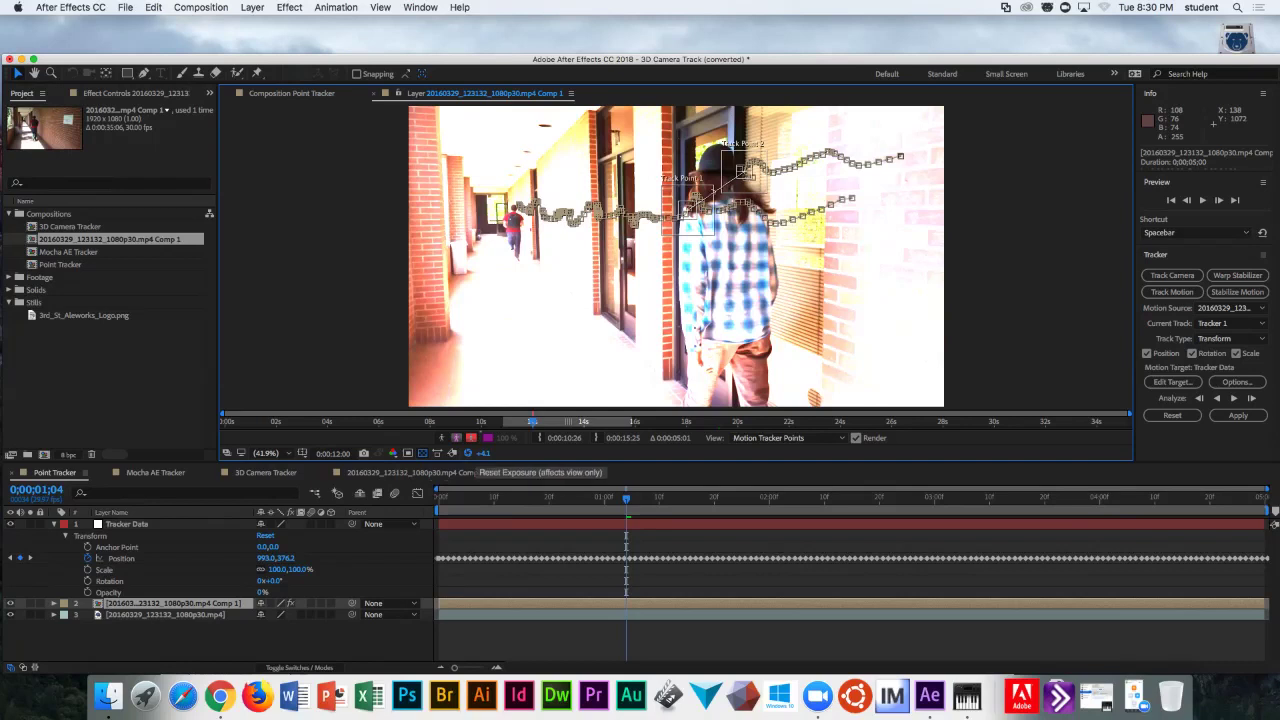
{"action": "left_click", "coordinate": [467, 452]}
{"action": "left_click_drag", "start_coordinate": [484, 453], "coordinate": [536, 453]}
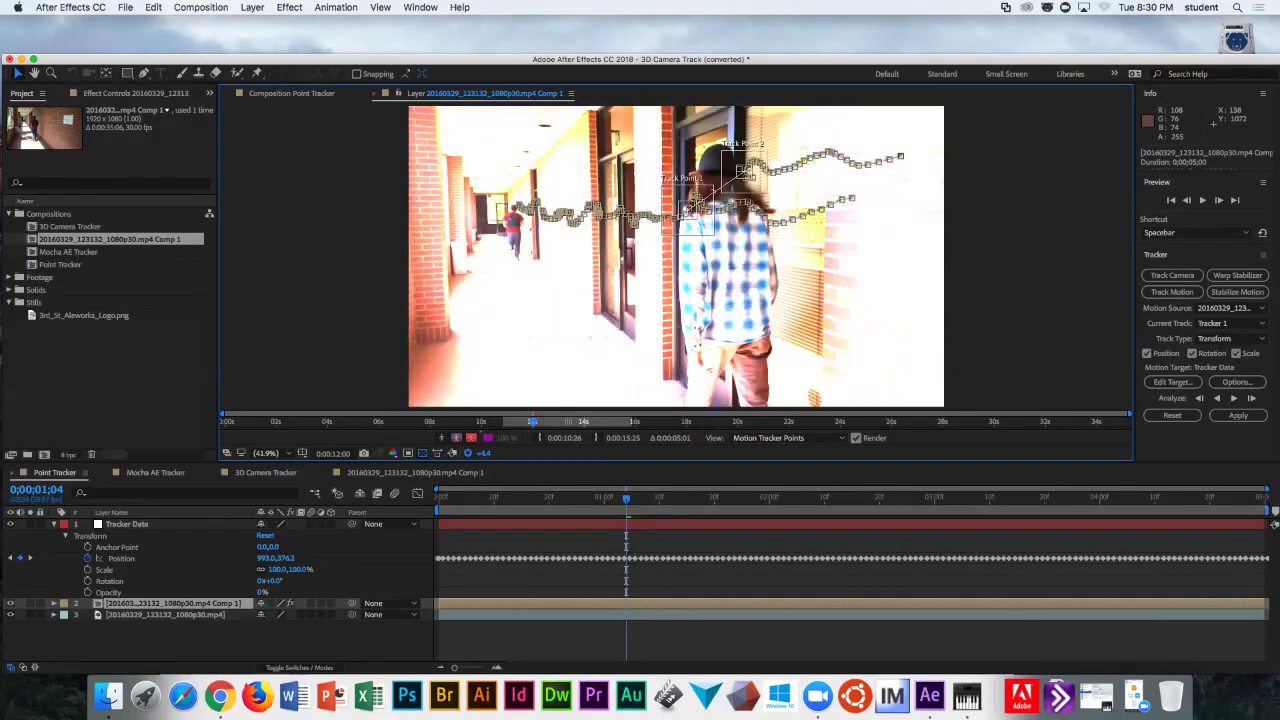
{"action": "mouse_move", "coordinate": [743, 182]}
{"action": "left_mouse_down"}
{"action": "mouse_move", "coordinate": [750, 192]}
{"action": "mouse_move", "coordinate": [724, 150]}
{"action": "mouse_move", "coordinate": [736, 172]}
{"action": "left_mouse_up"}
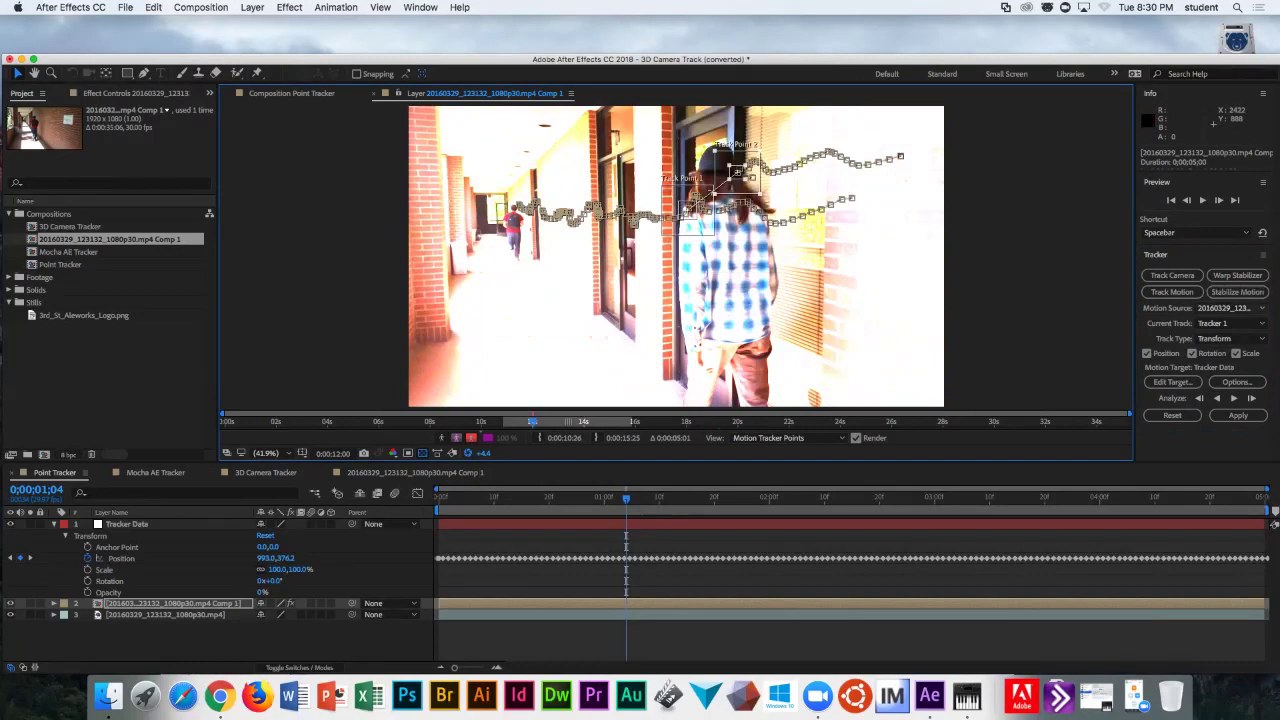
{"action": "left_click", "coordinate": [1230, 307]}
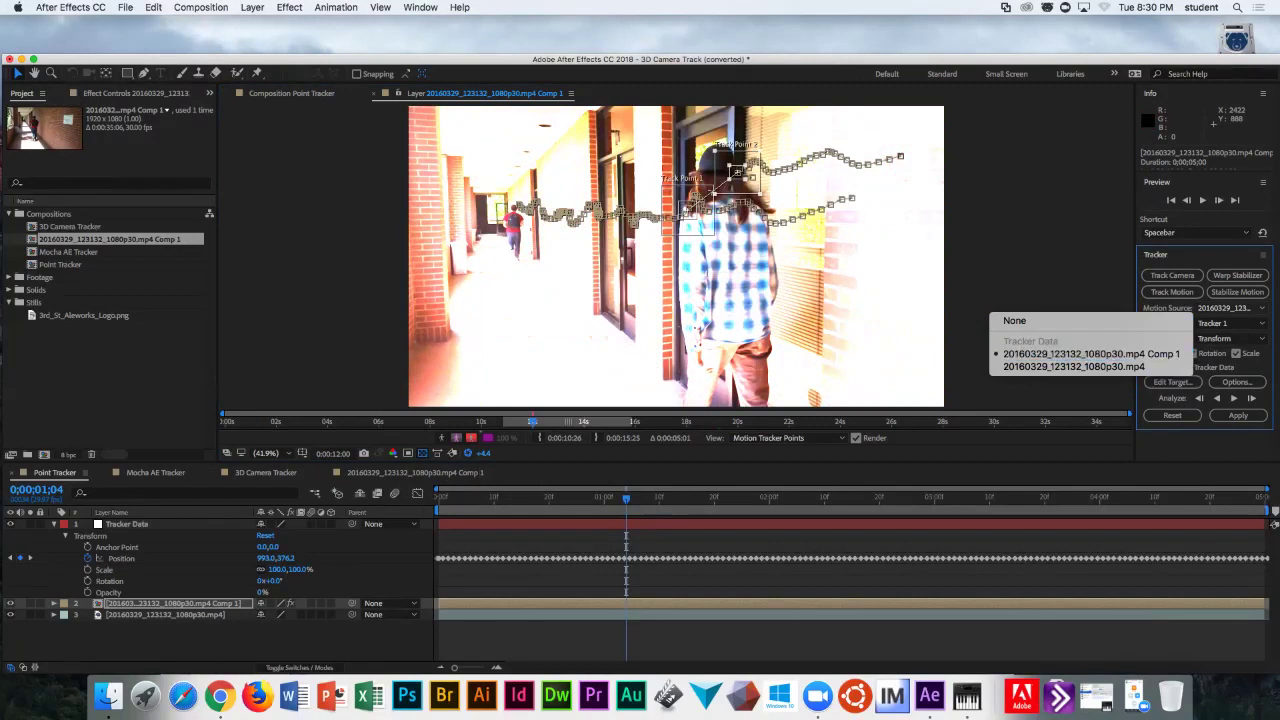
{"action": "key", "text": "Escape"}
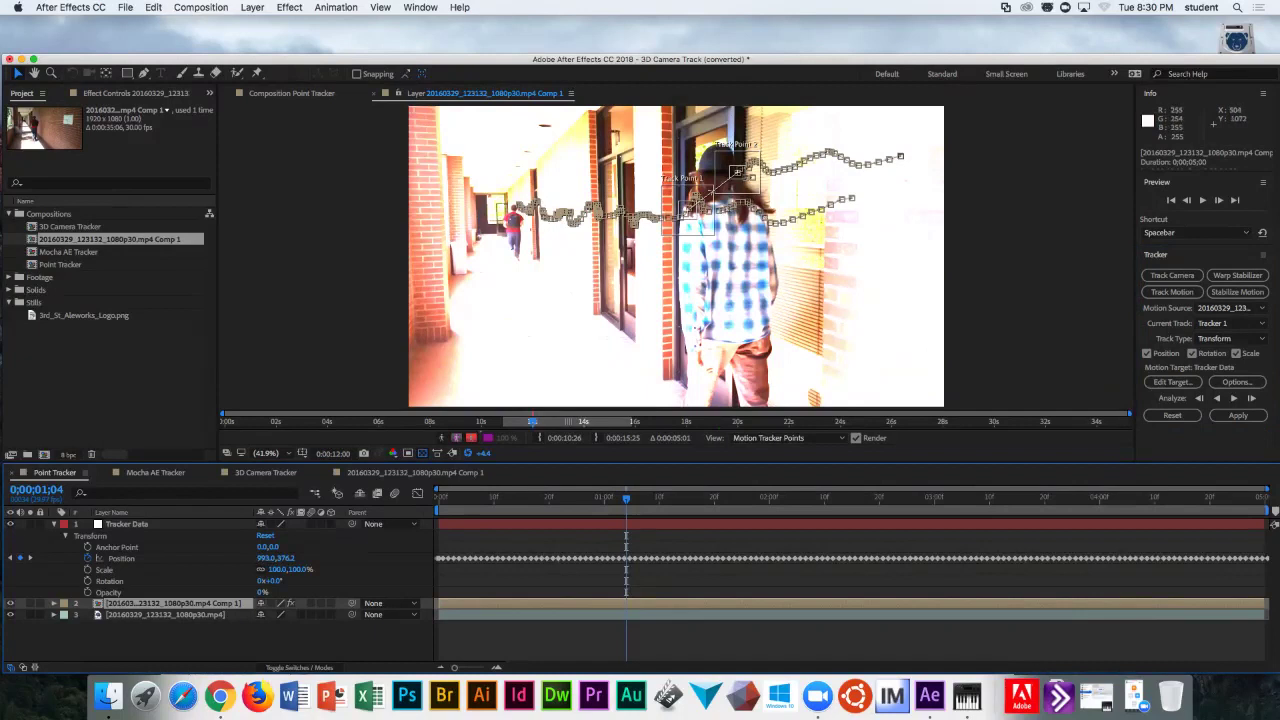
{"action": "left_click", "coordinate": [467, 453]}
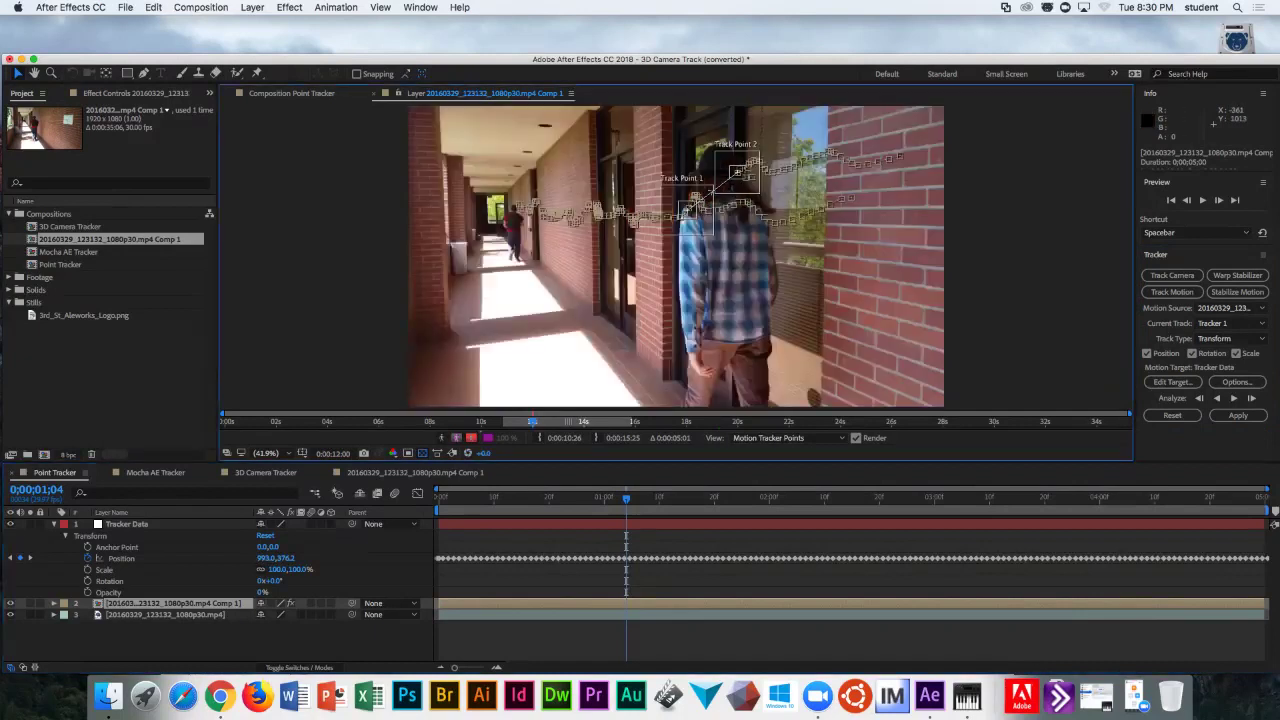
- Undo, then pre-compose layer 2 into Comp 1 with 'Move all attributes into the new composition'
{"action": "key", "text": "super+z"}
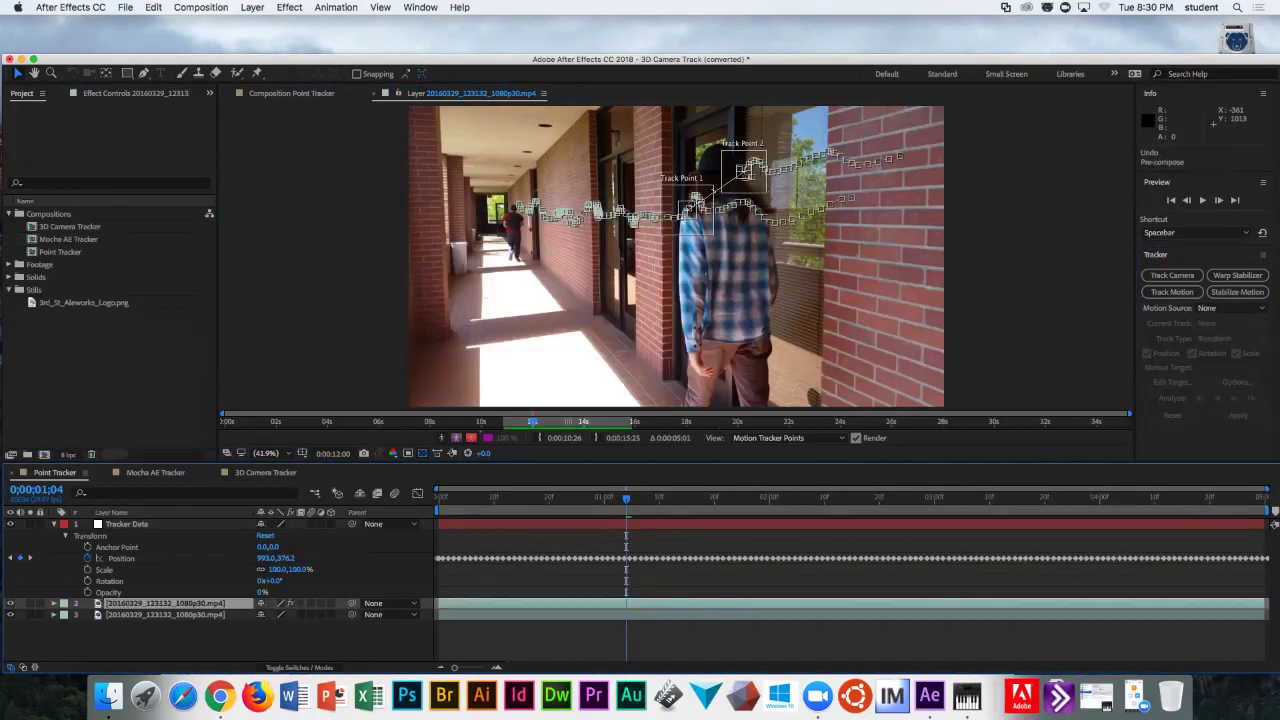
{"action": "right_click", "coordinate": [152, 603]}
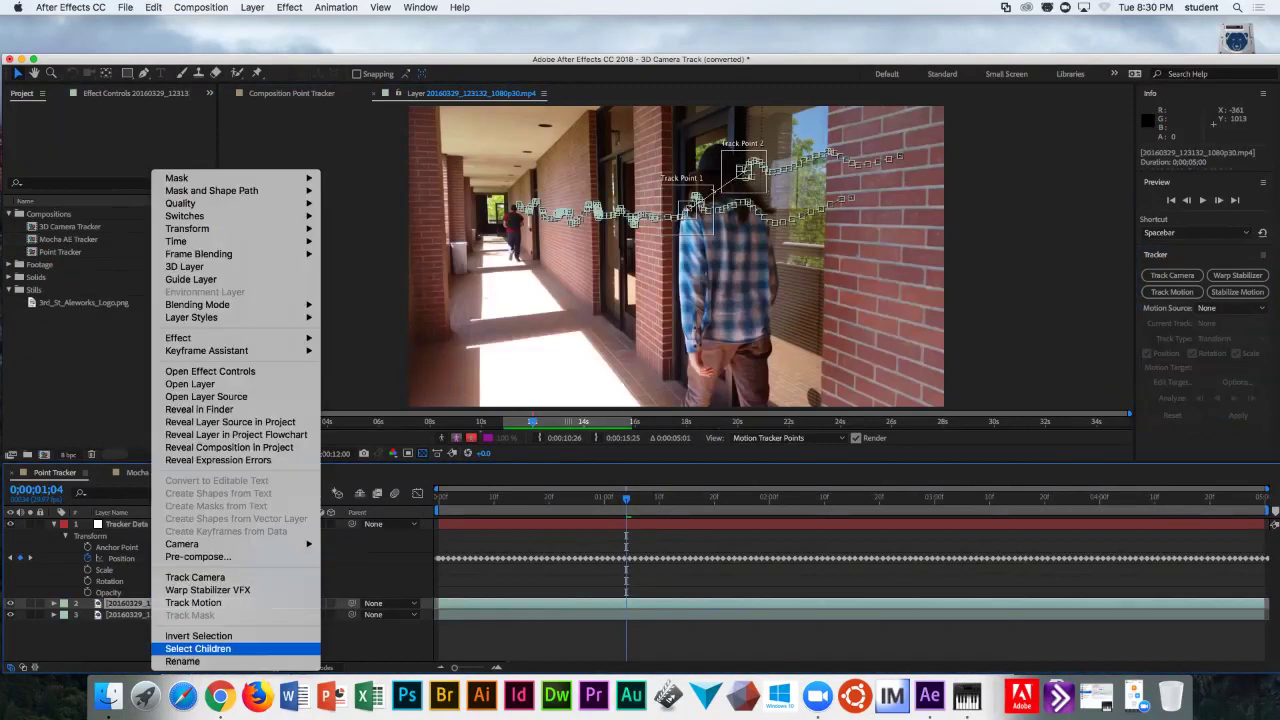
{"action": "left_click", "coordinate": [197, 556]}
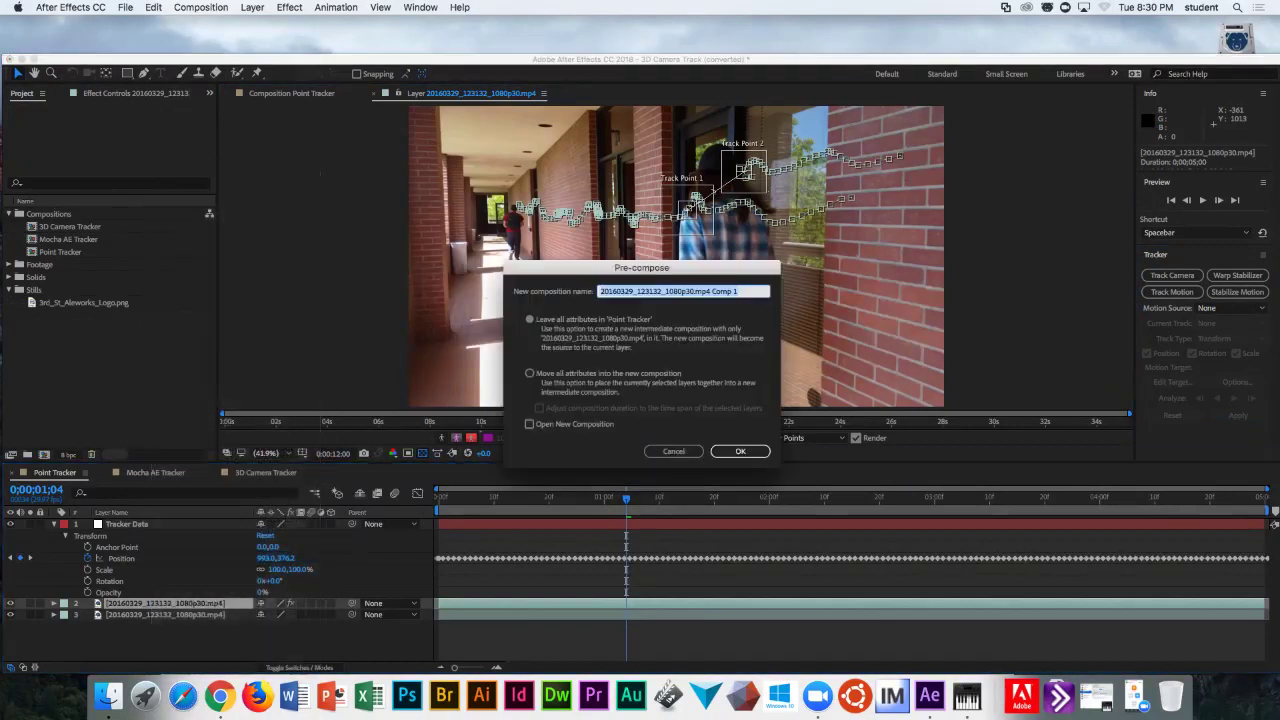
{"action": "left_click", "coordinate": [529, 373]}
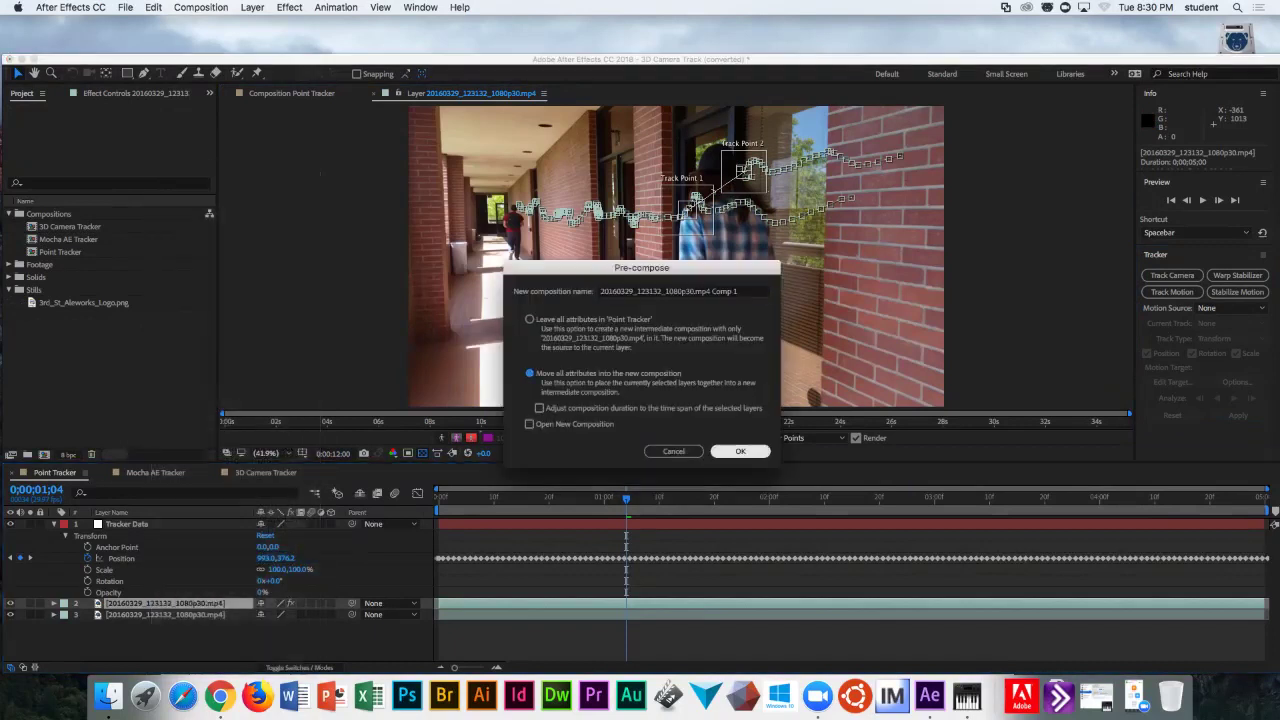
{"action": "left_click", "coordinate": [740, 451]}
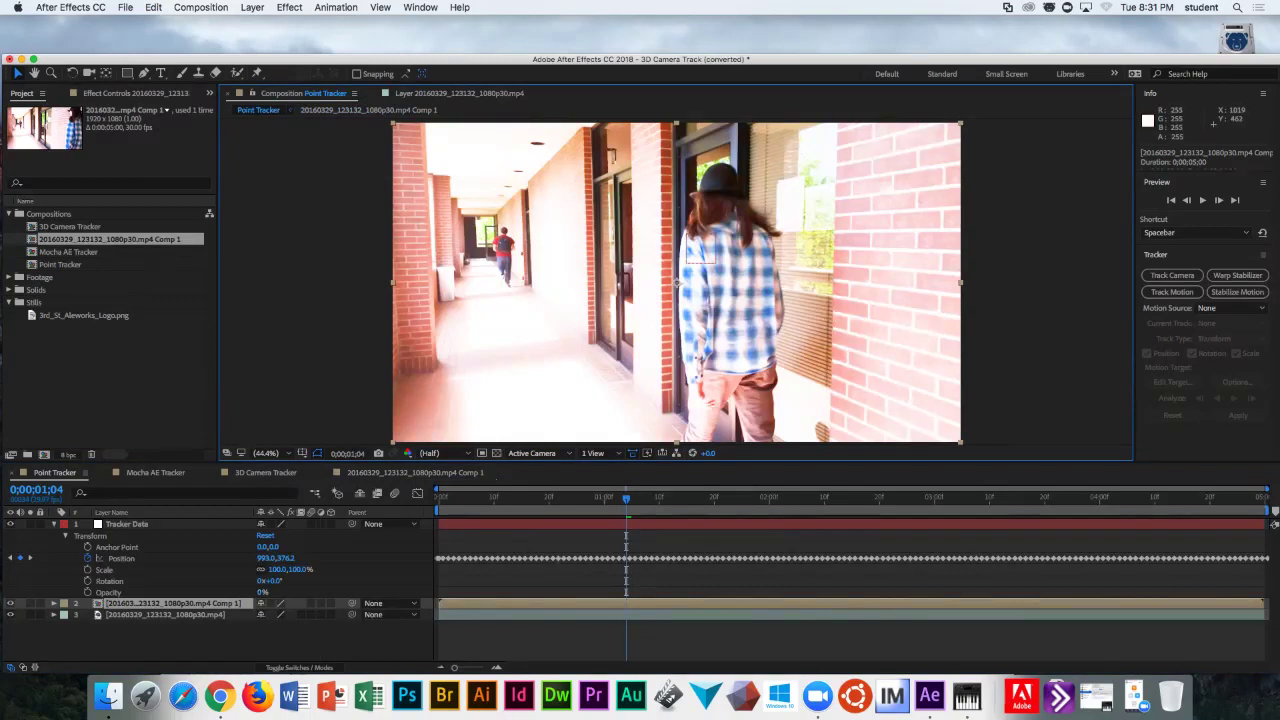
- Choose Comp 1 as the motion source and check the available tracks and layer viewers
{"action": "left_click", "coordinate": [1230, 308]}
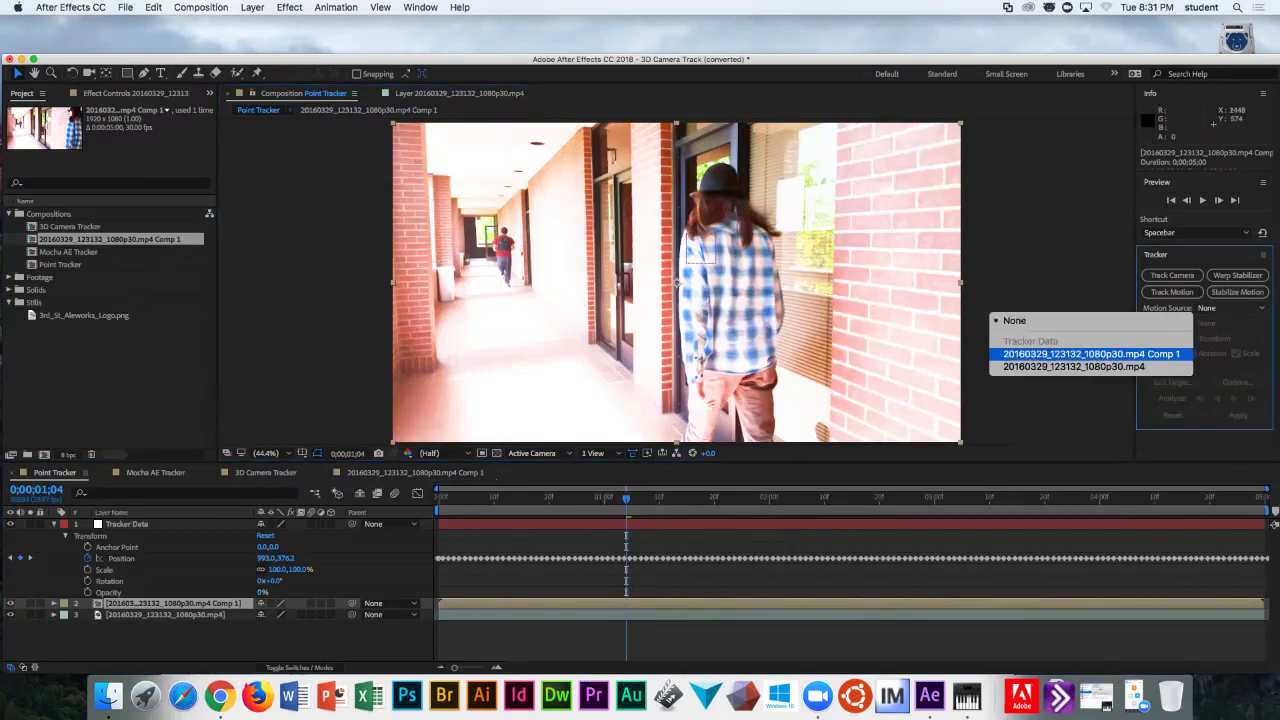
{"action": "left_click", "coordinate": [1150, 356]}
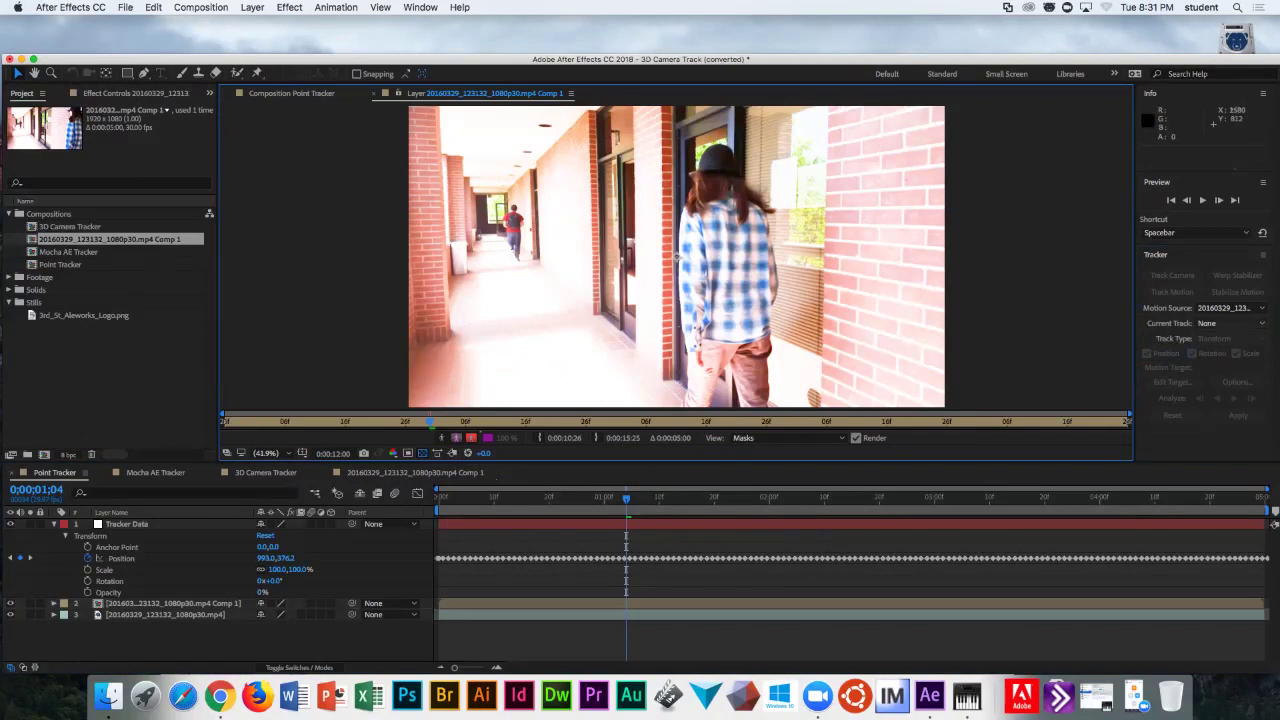
{"action": "left_click", "coordinate": [1220, 323]}
{"action": "key", "text": "Return"}
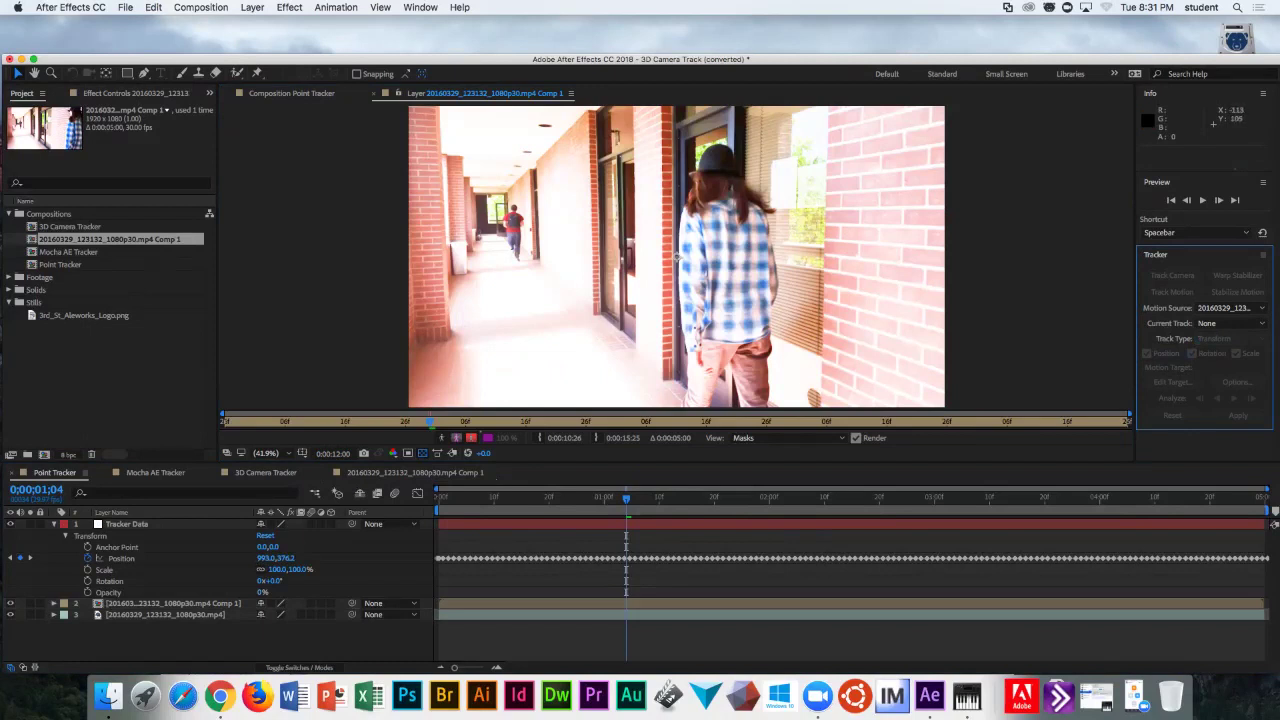
{"action": "left_click", "coordinate": [480, 93]}
{"action": "left_click", "coordinate": [500, 201]}
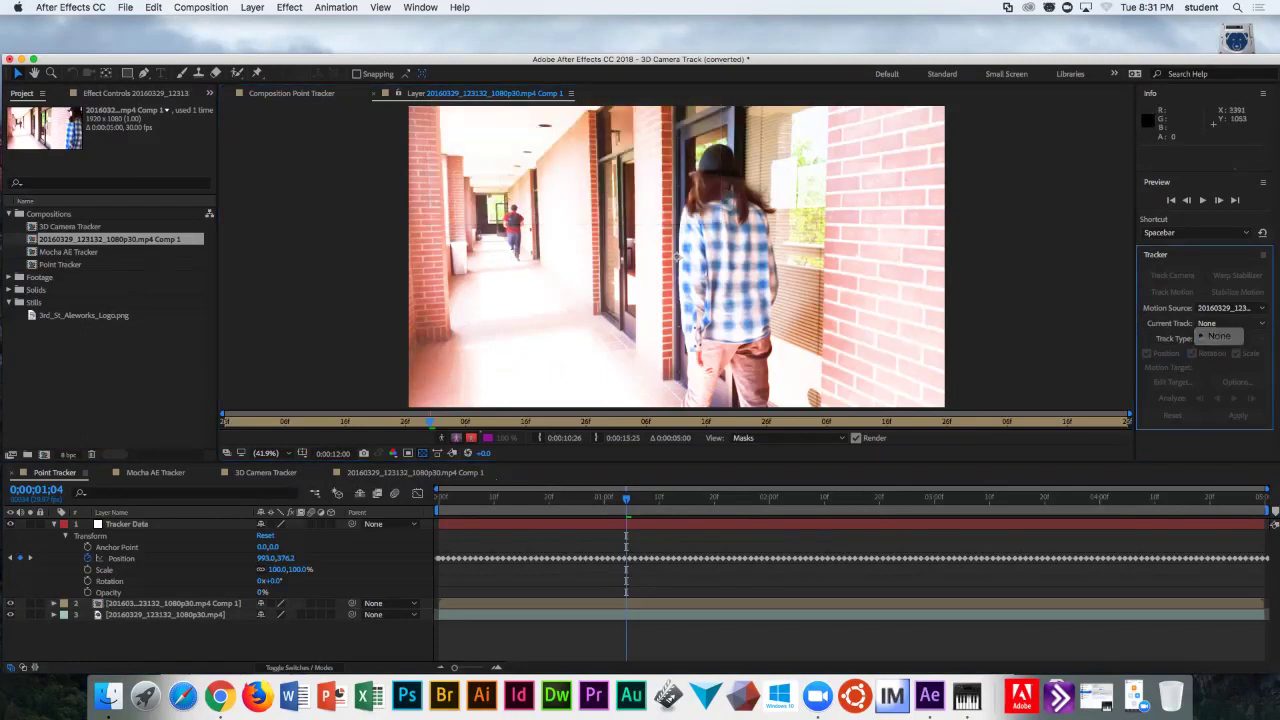
{"action": "left_click", "coordinate": [1228, 307]}
{"action": "key", "text": "Escape"}
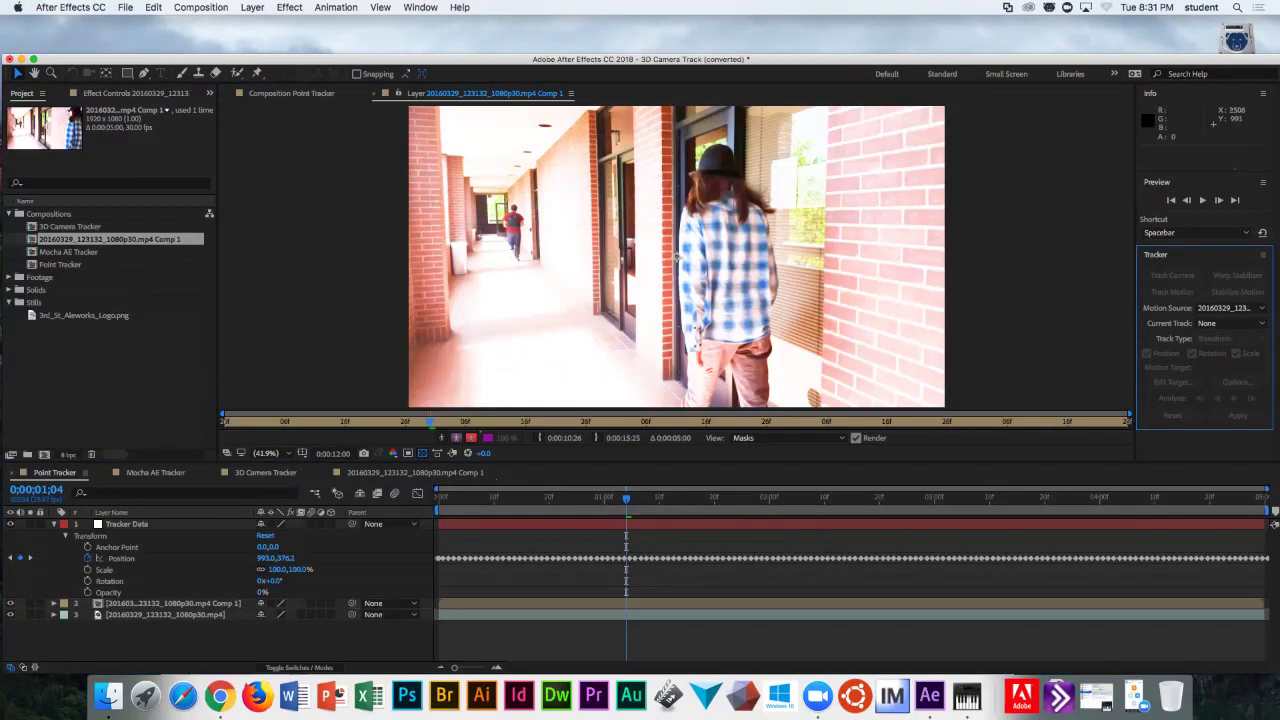
{"action": "double_click", "coordinate": [110, 239]}
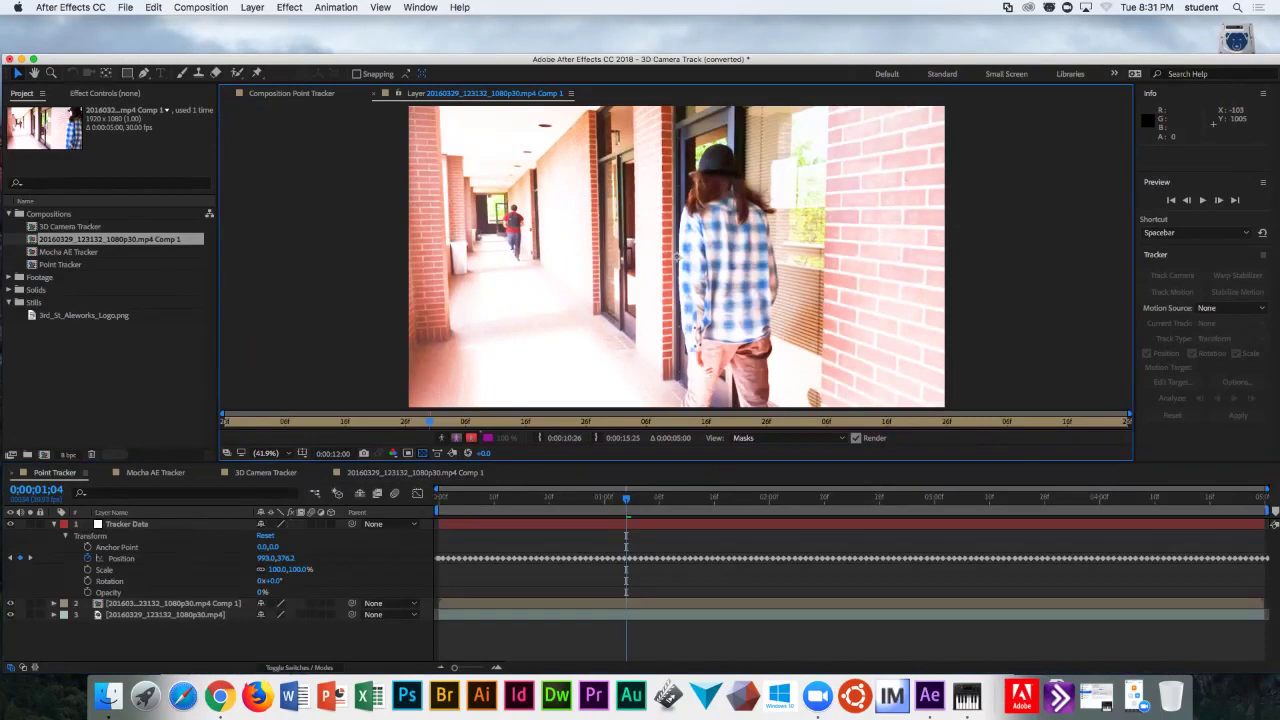
- Set Comp 1 as motion source again, select its layer, and use Track Motion to create Tracker 1
{"action": "left_click", "coordinate": [1230, 308]}
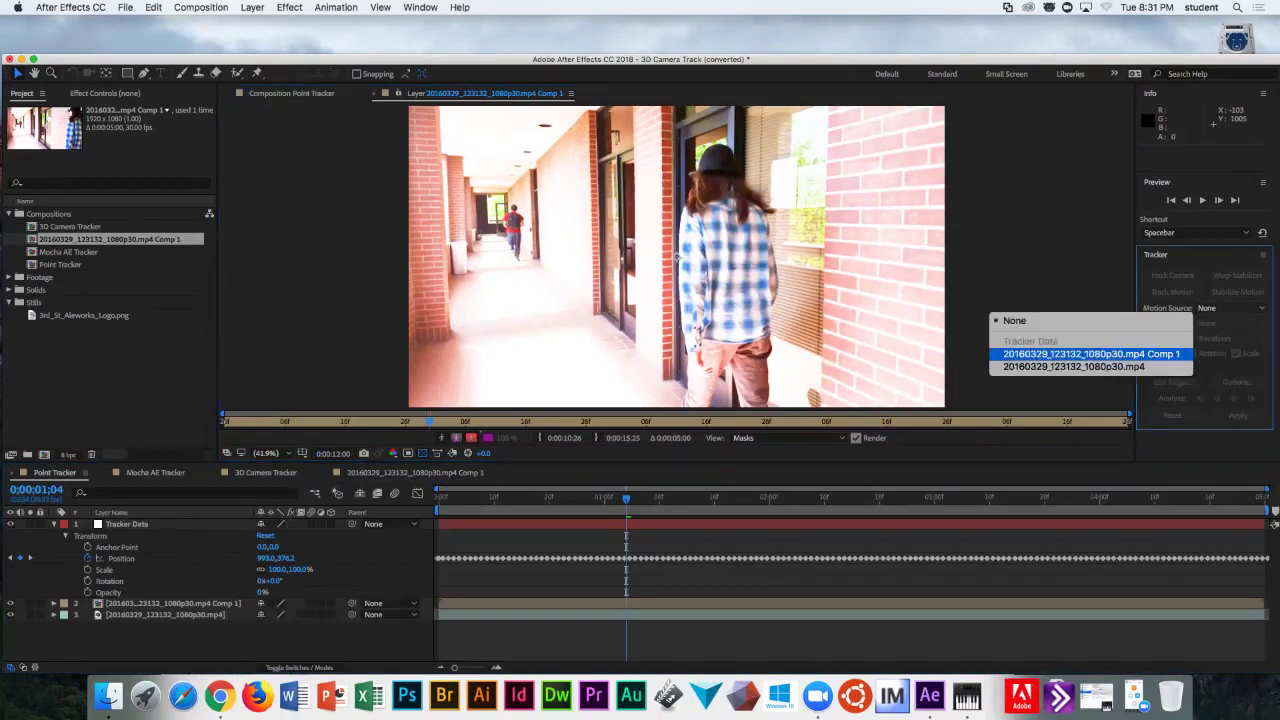
{"action": "left_click", "coordinate": [1060, 355]}
{"action": "left_click", "coordinate": [1215, 330]}
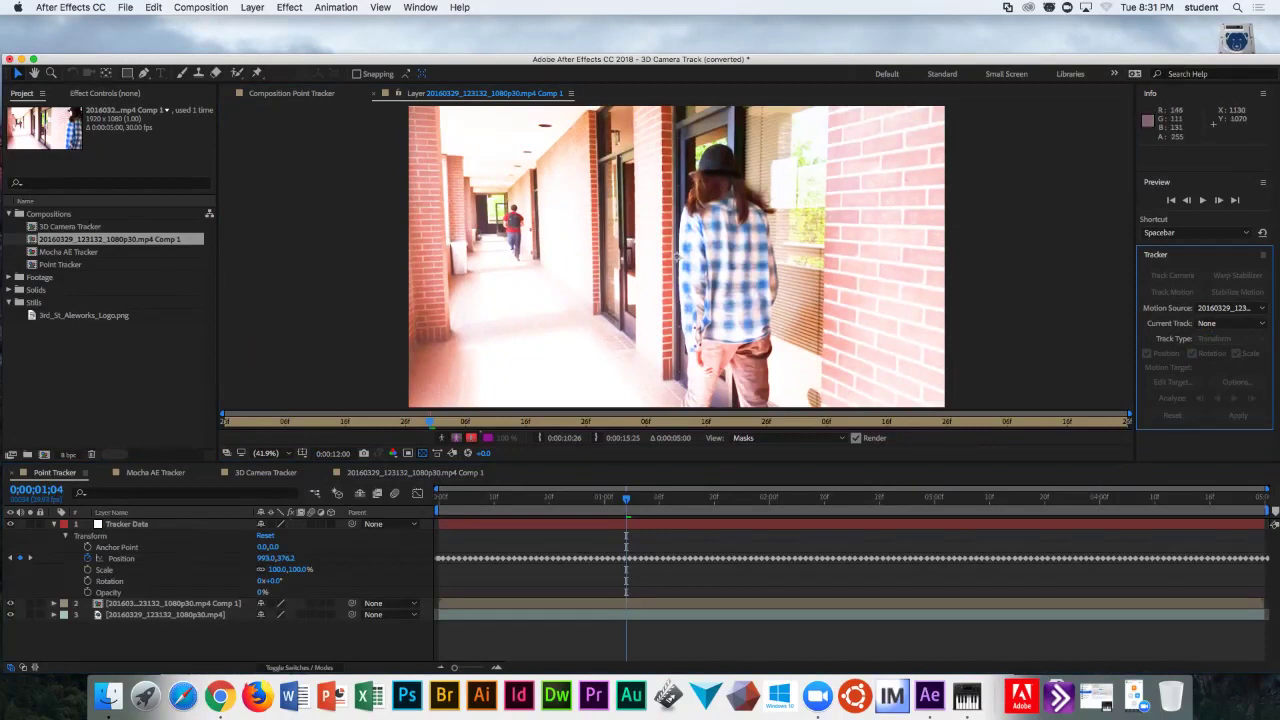
{"action": "left_click", "coordinate": [170, 603]}
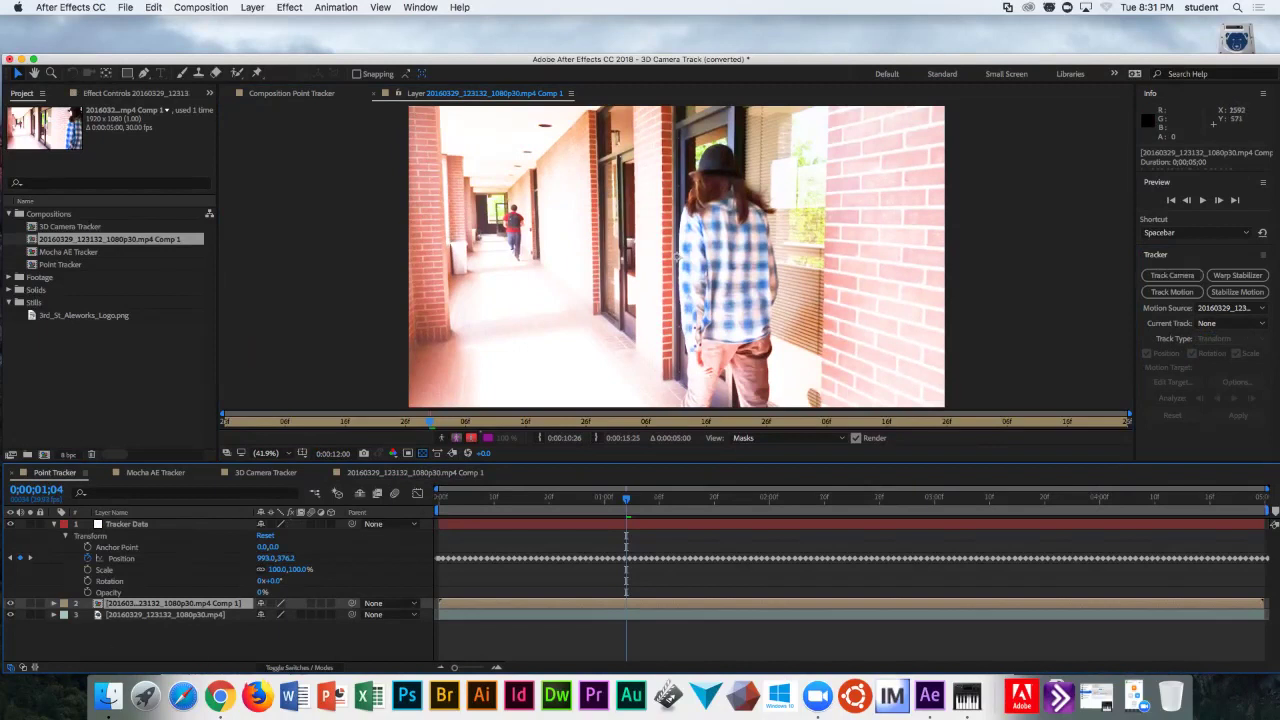
{"action": "left_click", "coordinate": [1172, 291]}
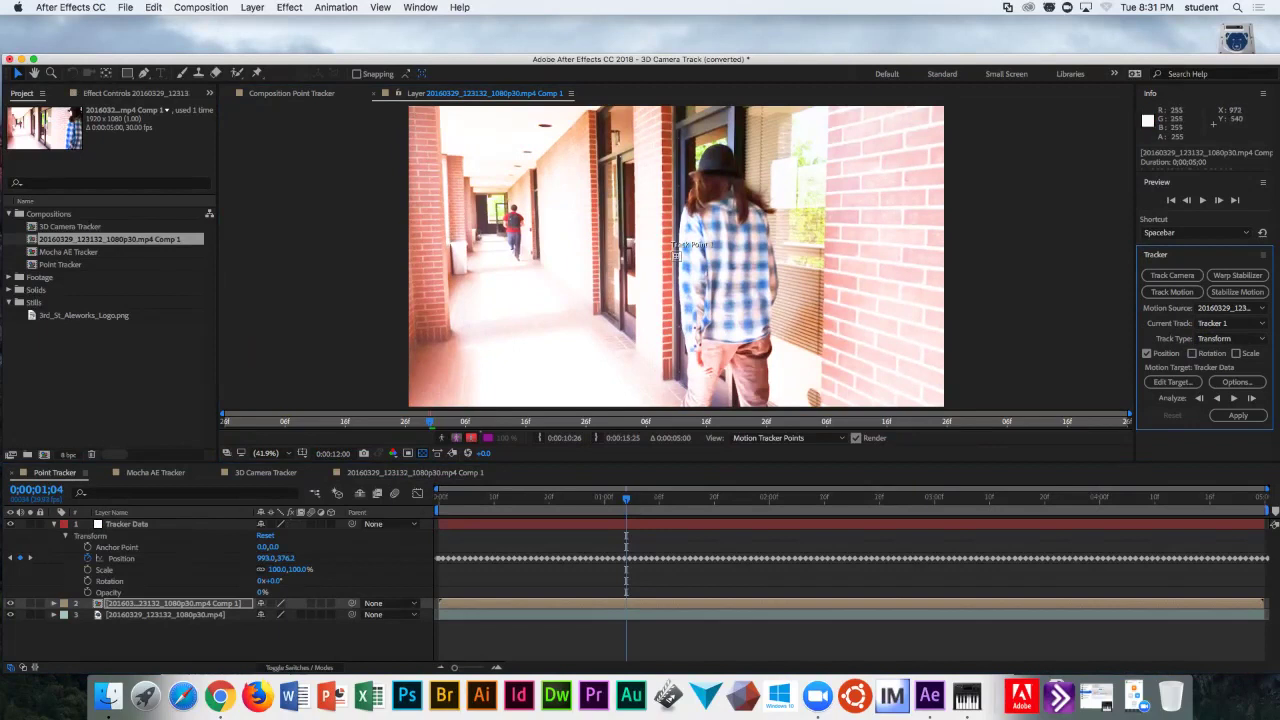
- Place Track Point 1 on the subject, enable Rotation, and position Track Point 2 just below it
{"action": "left_click_drag", "start_coordinate": [676, 255], "coordinate": [692, 217]}
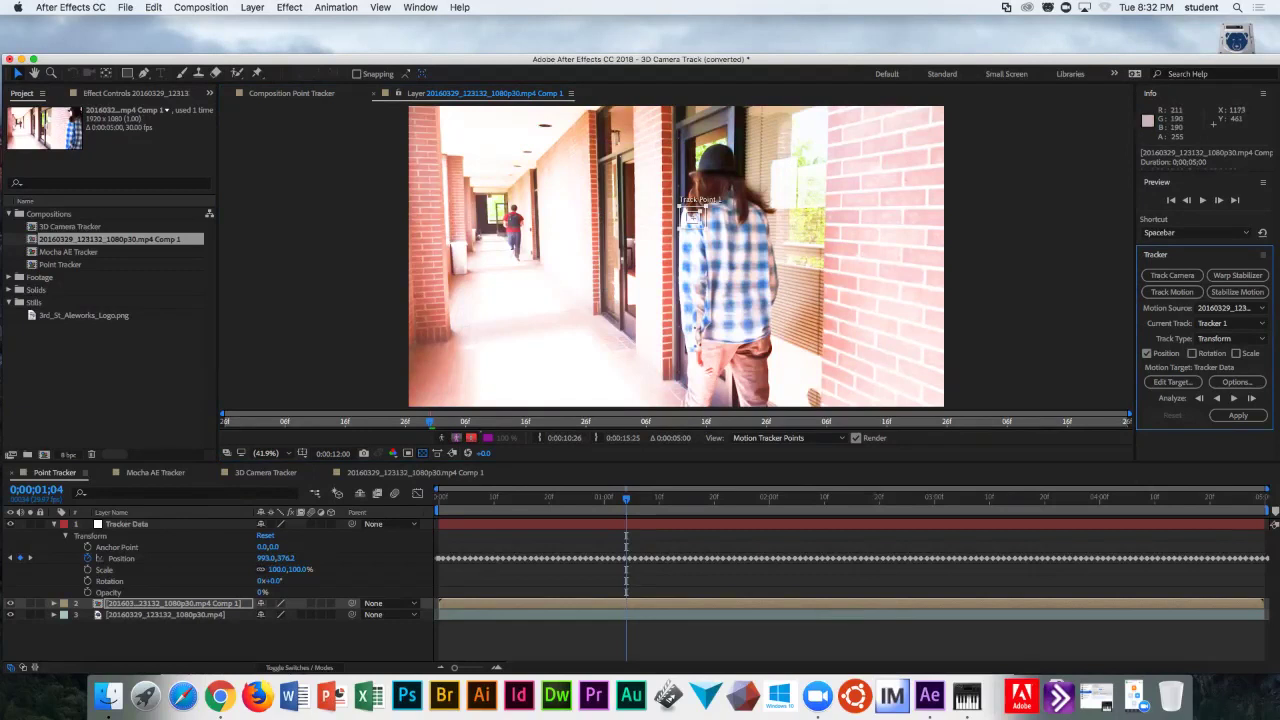
{"action": "left_click", "coordinate": [1192, 353]}
{"action": "left_click_drag", "start_coordinate": [693, 260], "coordinate": [690, 258]}
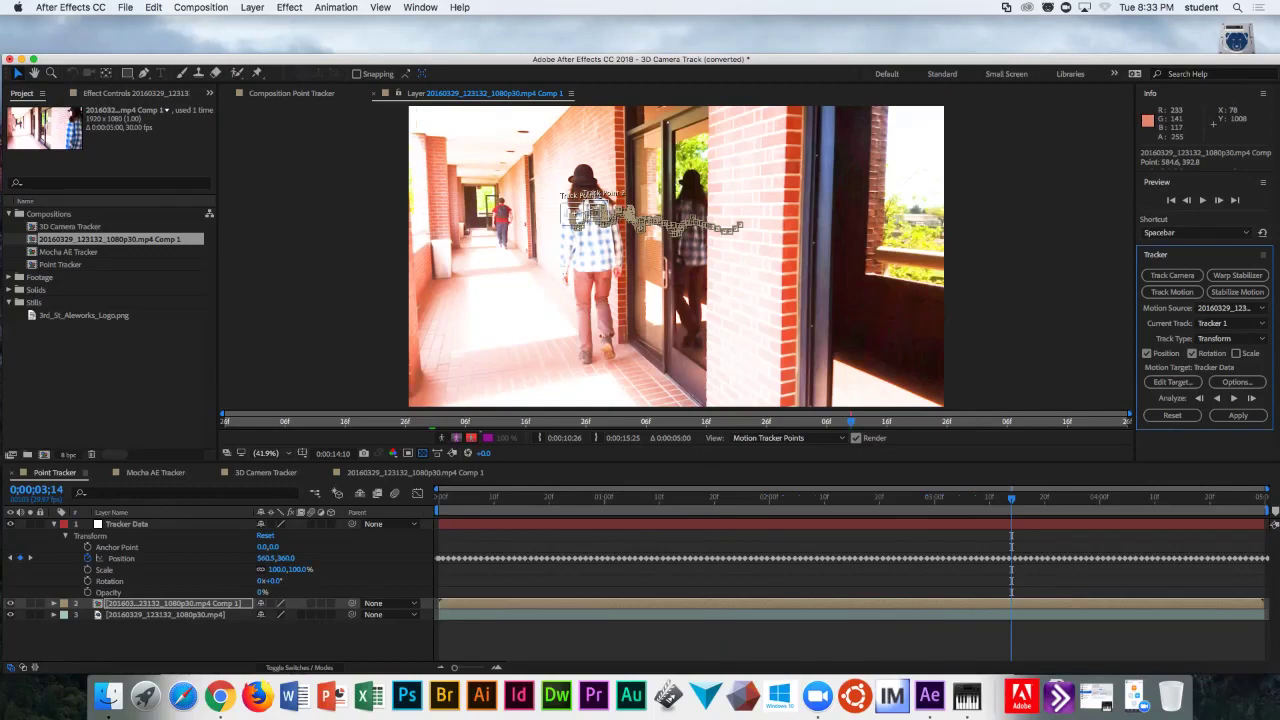
- At 100% magnification, nudge Track Point 1 into place and analyze the track forward
{"action": "left_click", "coordinate": [265, 453]}
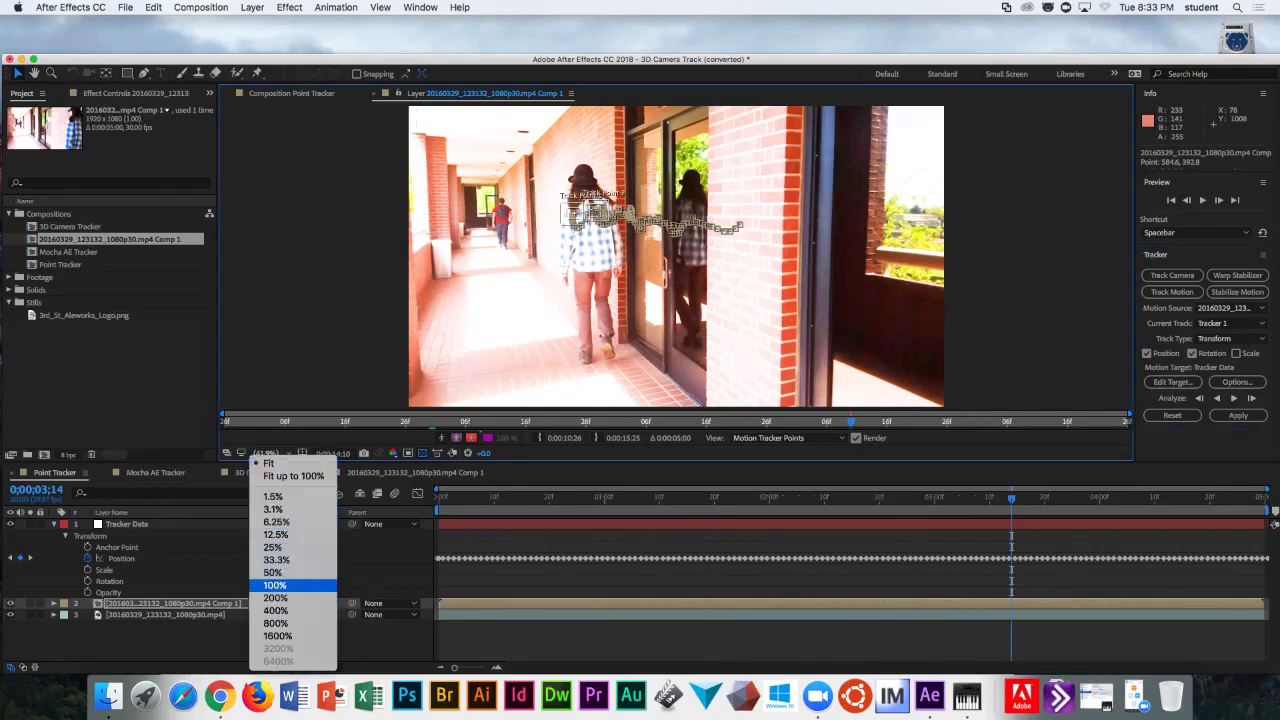
{"action": "left_click", "coordinate": [275, 585]}
{"action": "left_click_drag", "start_coordinate": [513, 293], "coordinate": [652, 353]}
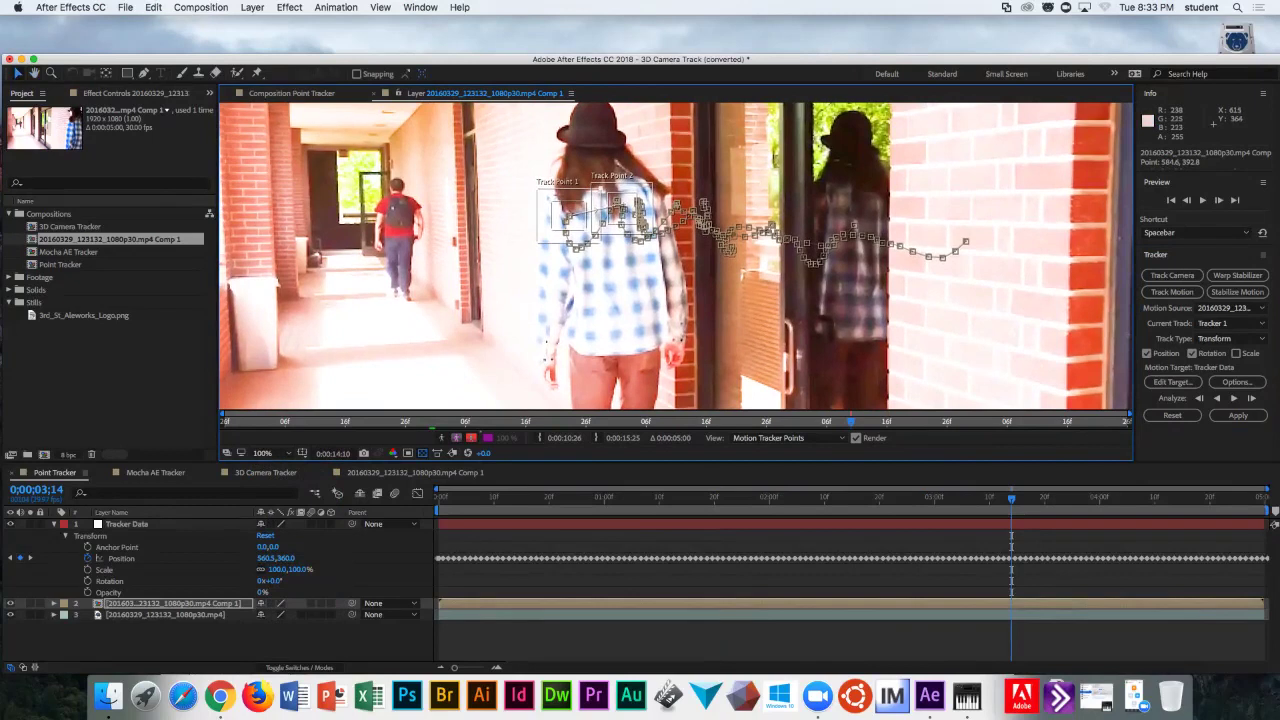
{"action": "left_click_drag", "start_coordinate": [566, 212], "coordinate": [572, 215]}
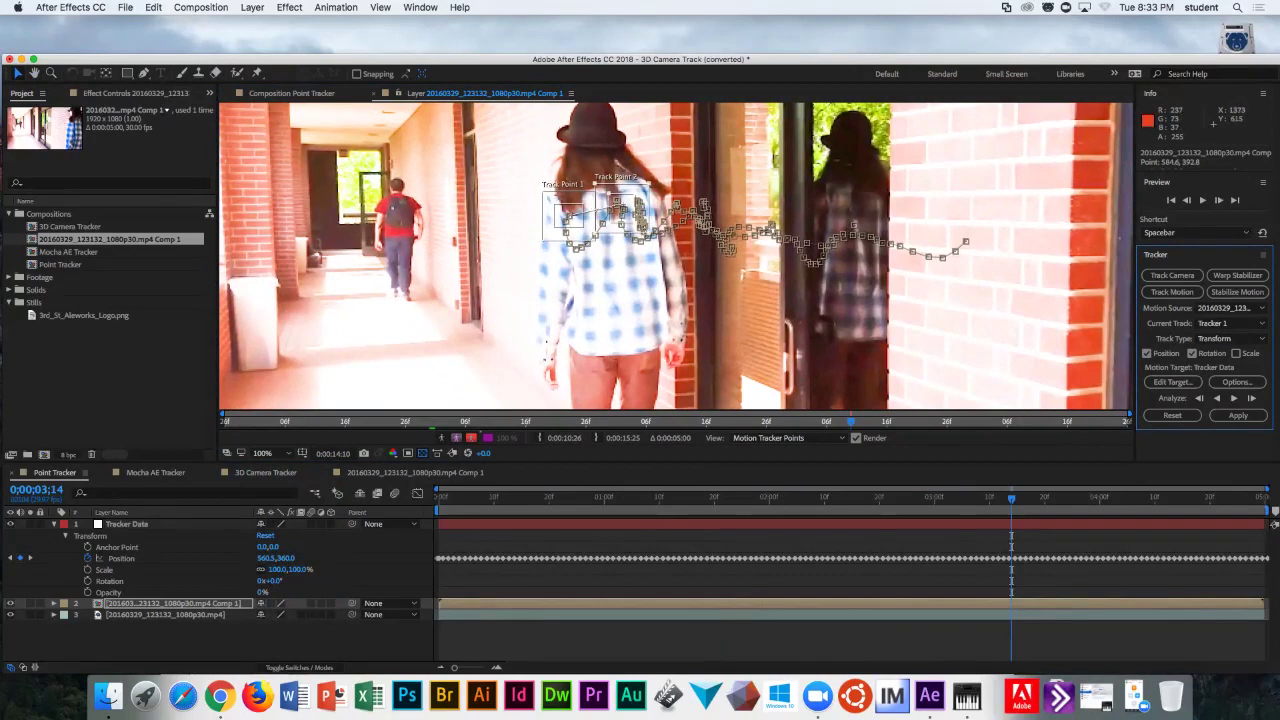
{"action": "left_click", "coordinate": [1233, 398]}
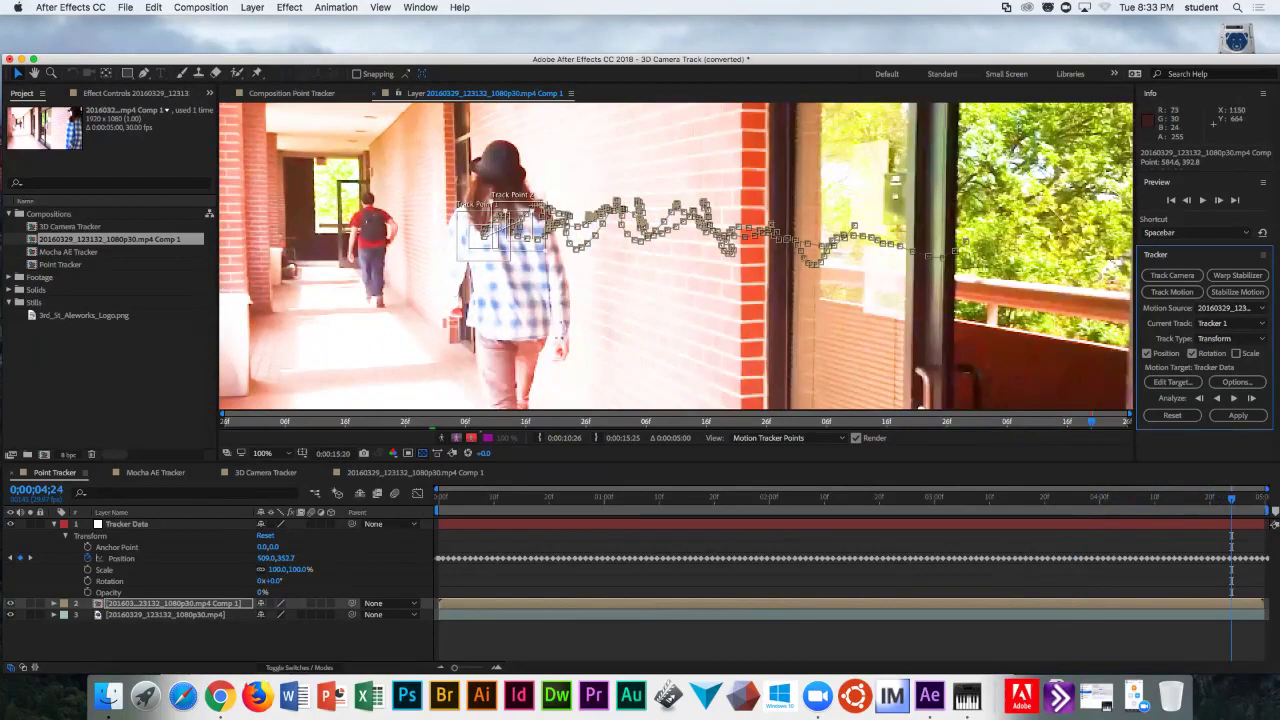
- Return the viewer to Fit, analyze the track backward to the start, and preview playback
{"action": "left_click", "coordinate": [262, 453]}
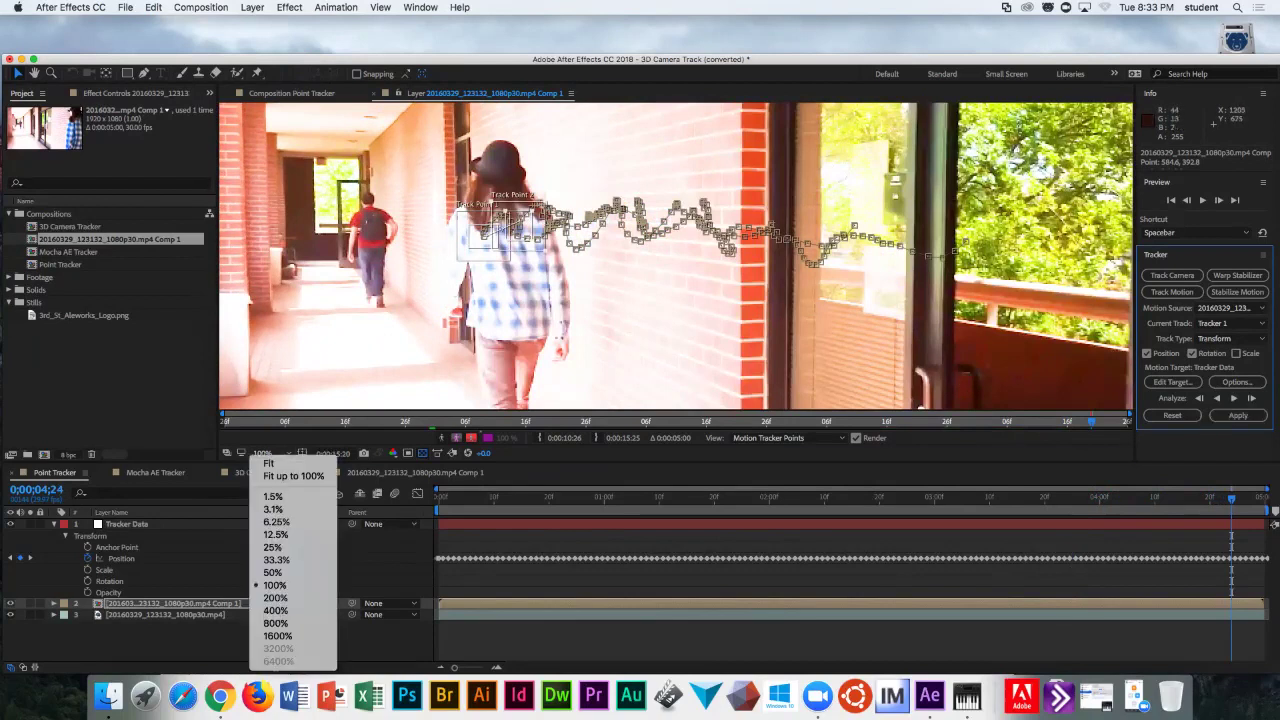
{"action": "left_click", "coordinate": [293, 476]}
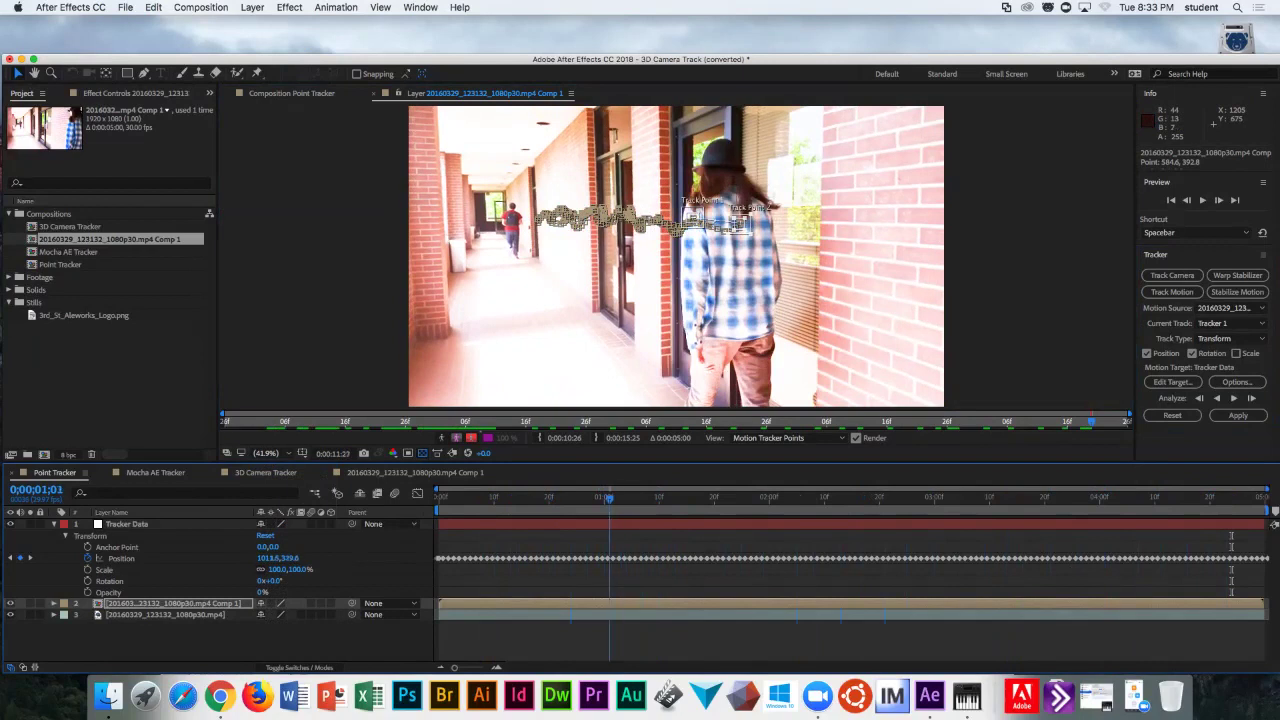
{"action": "key", "text": "space"}
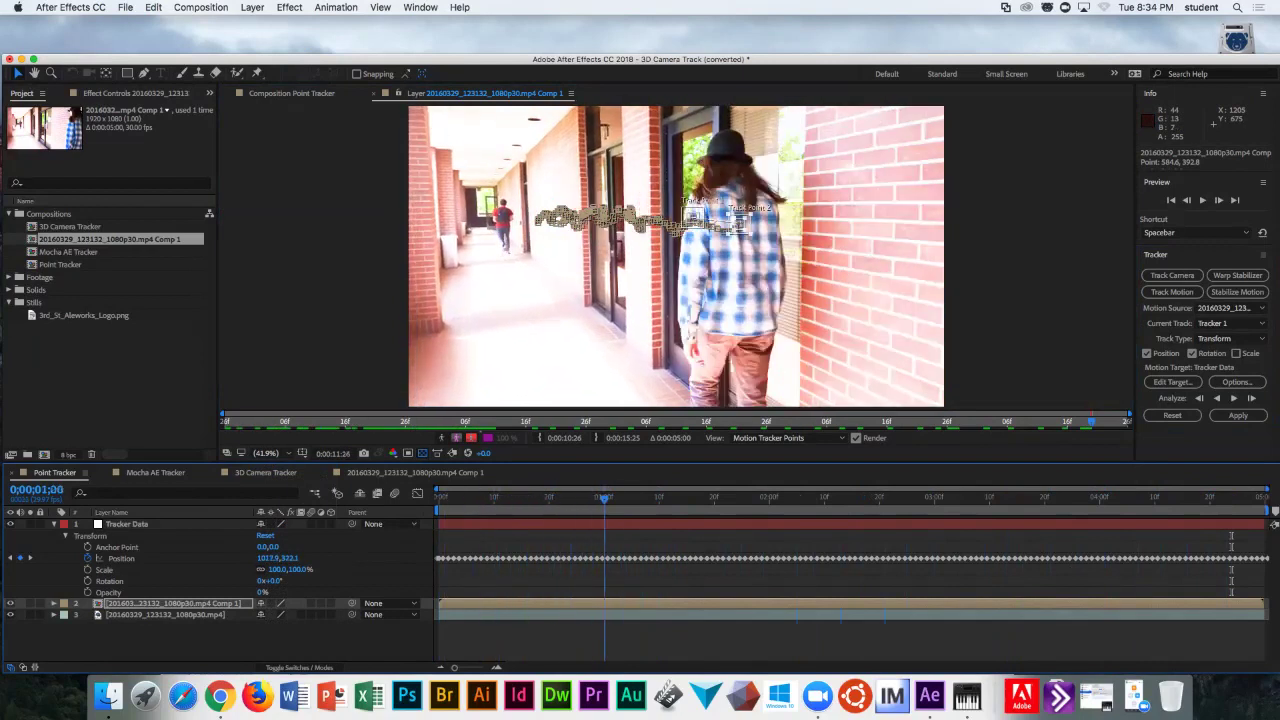
{"action": "key", "text": "space"}
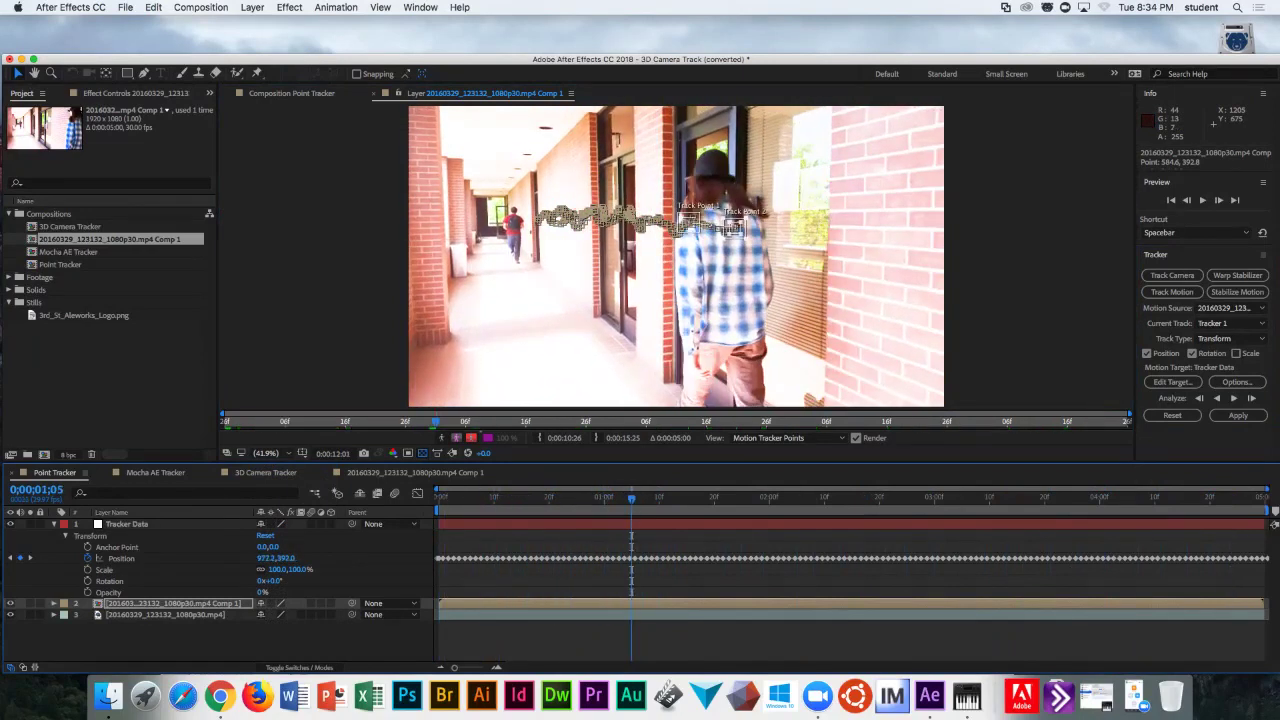
{"action": "left_click", "coordinate": [1217, 398]}
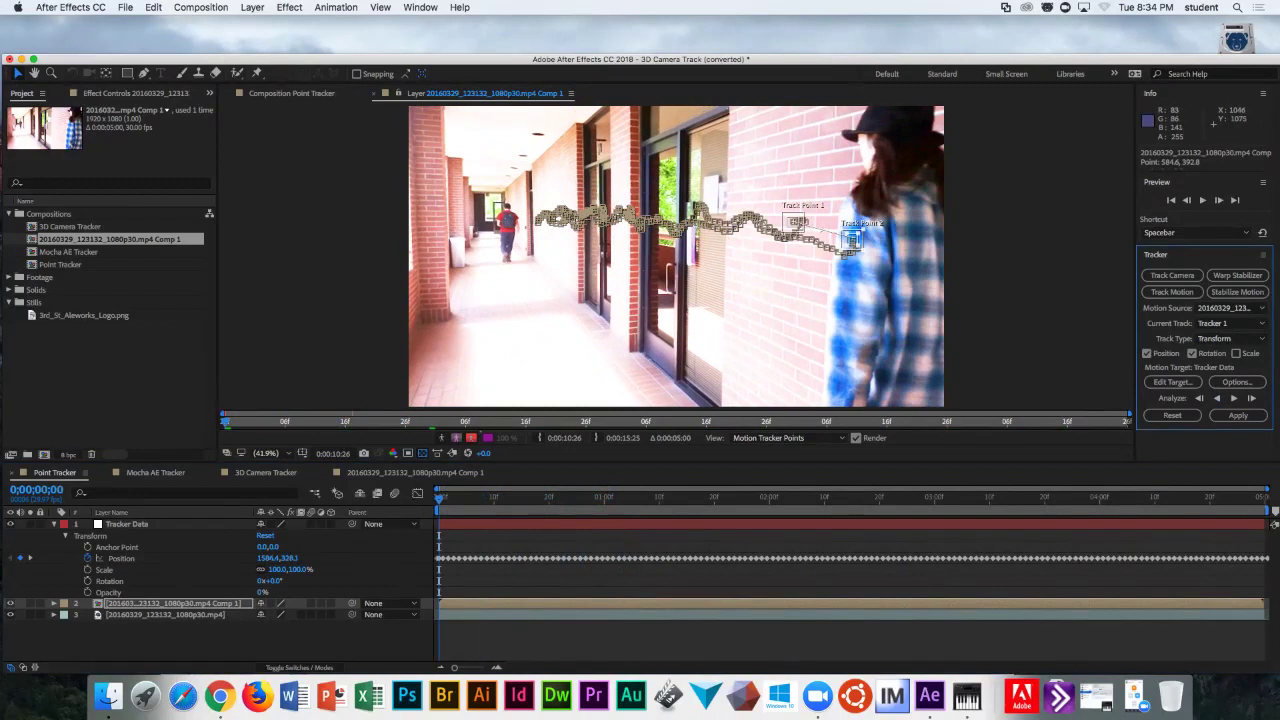
{"action": "key", "text": "space"}
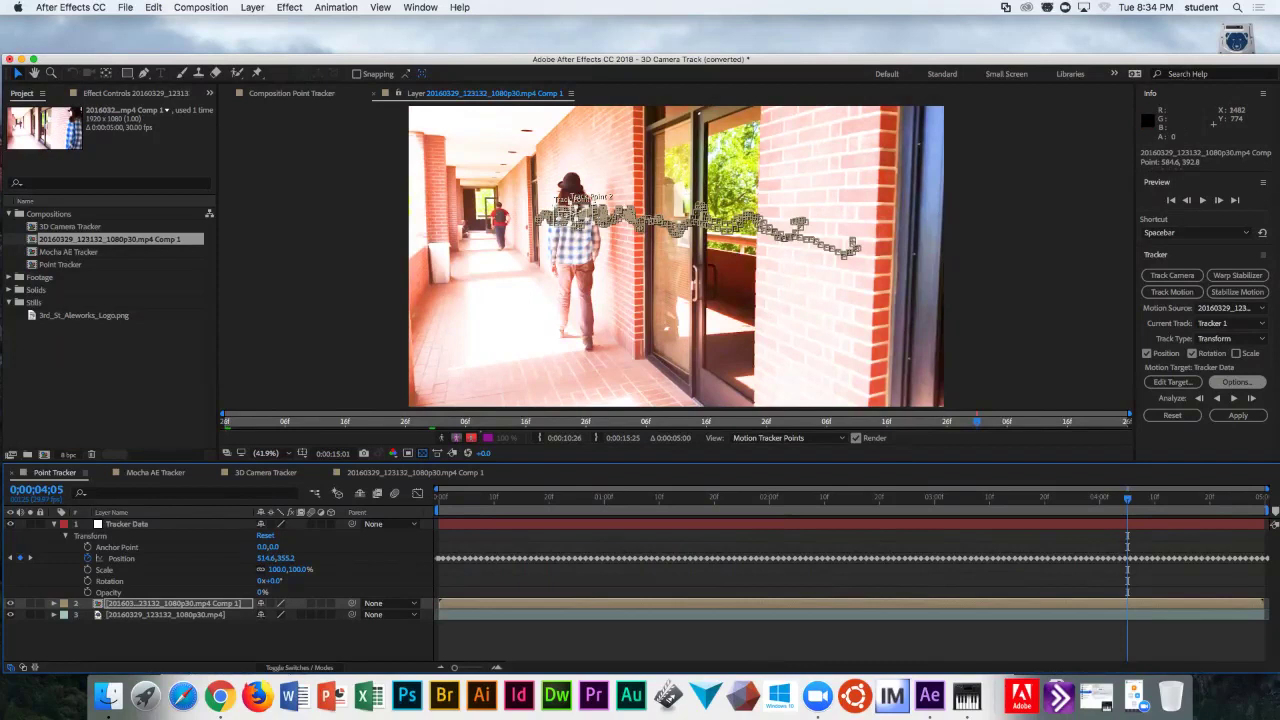
- Switch tracking to scale instead of rotation and expand the layer down to Track Point 1's properties
{"action": "left_click", "coordinate": [1192, 353]}
{"action": "left_click", "coordinate": [1236, 353]}
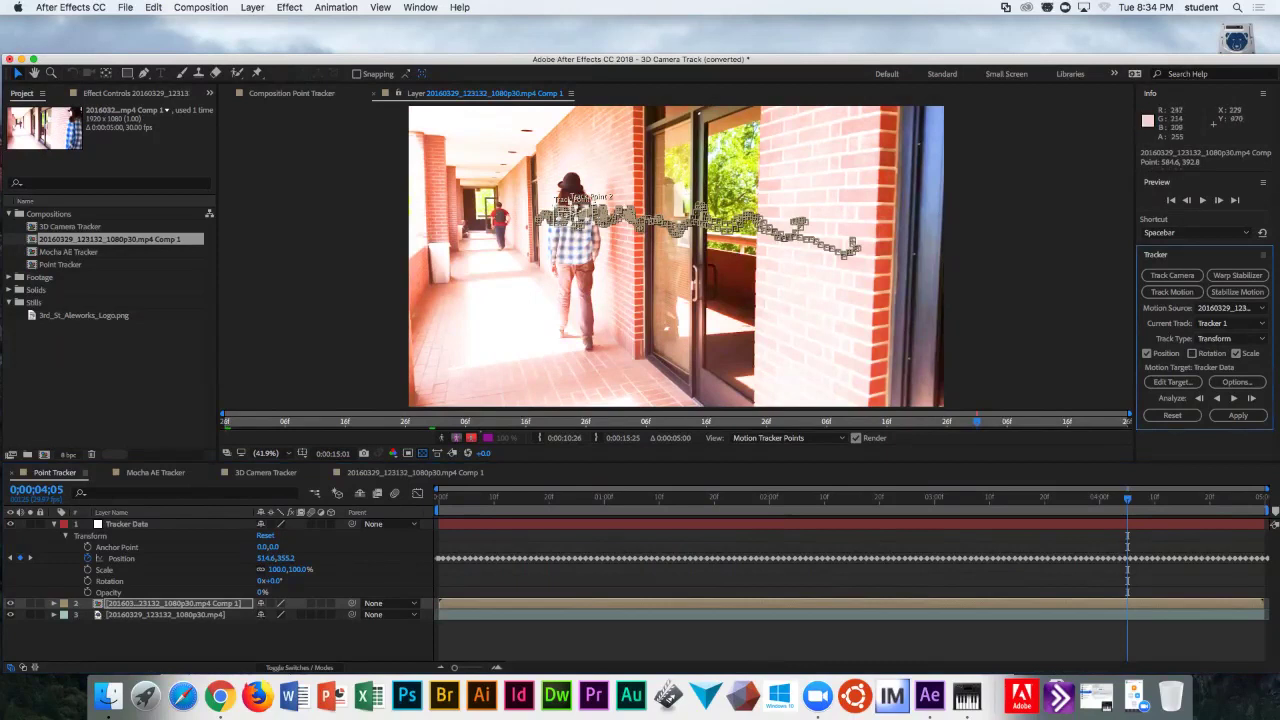
{"action": "left_click", "coordinate": [54, 614]}
{"action": "left_click", "coordinate": [65, 626]}
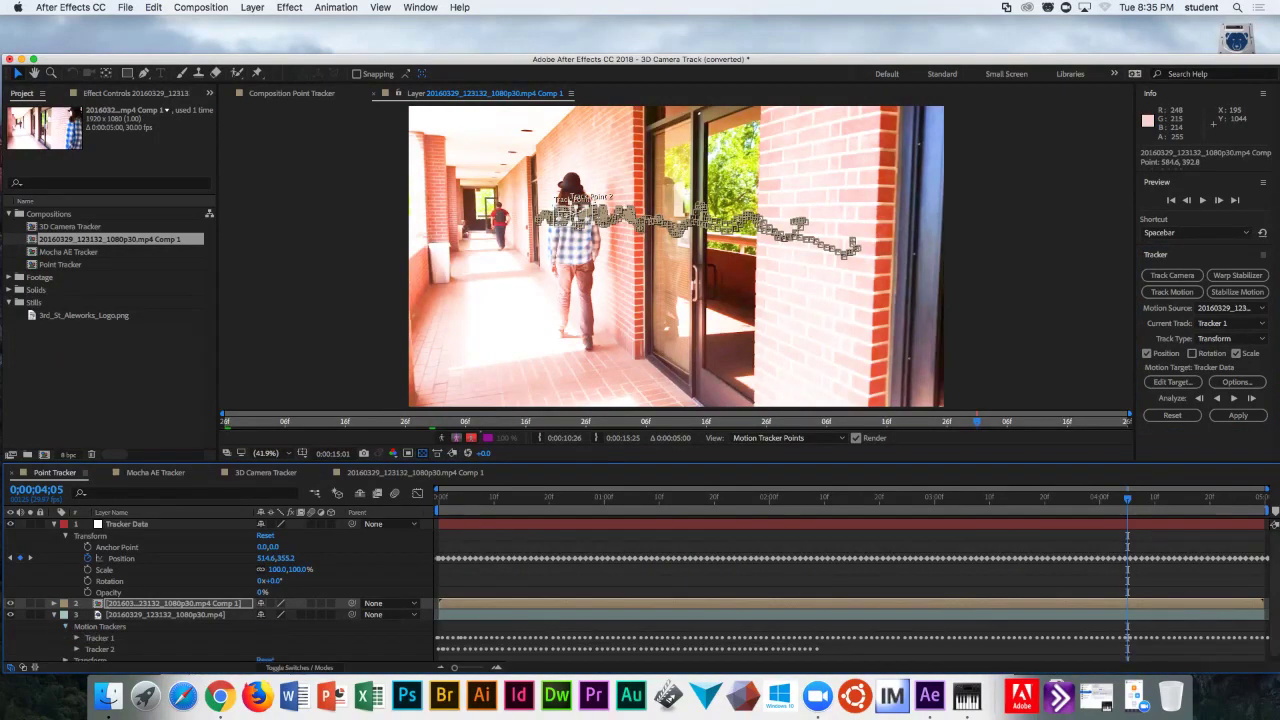
{"action": "scroll", "coordinate": [640, 590], "scroll_direction": "down", "scroll_amount": 1}
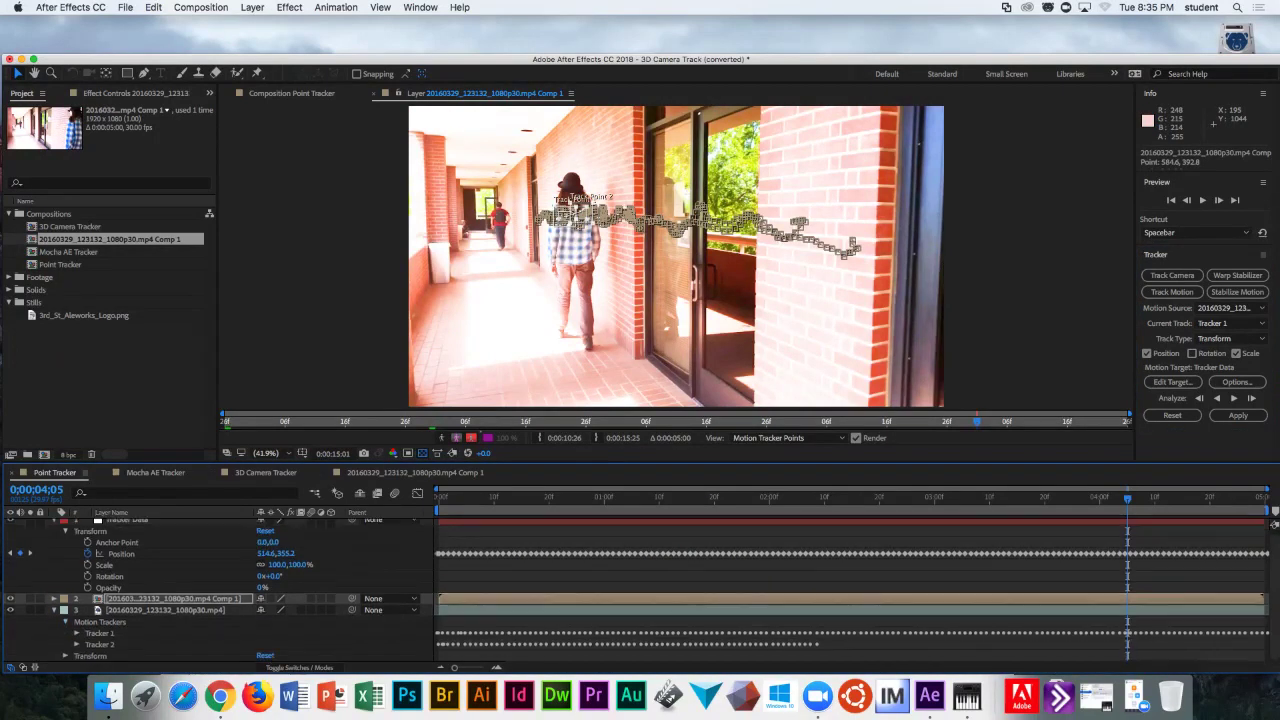
{"action": "left_click", "coordinate": [76, 633]}
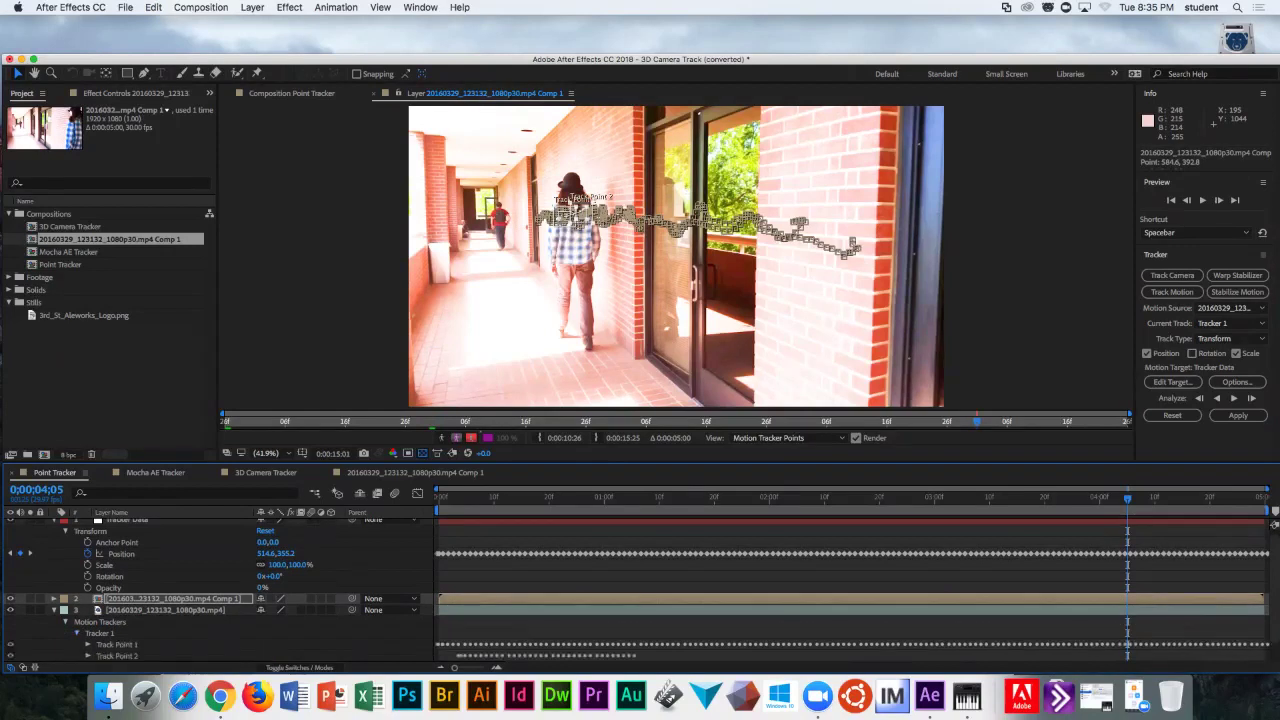
{"action": "scroll", "coordinate": [640, 590], "scroll_direction": "down", "scroll_amount": 2}
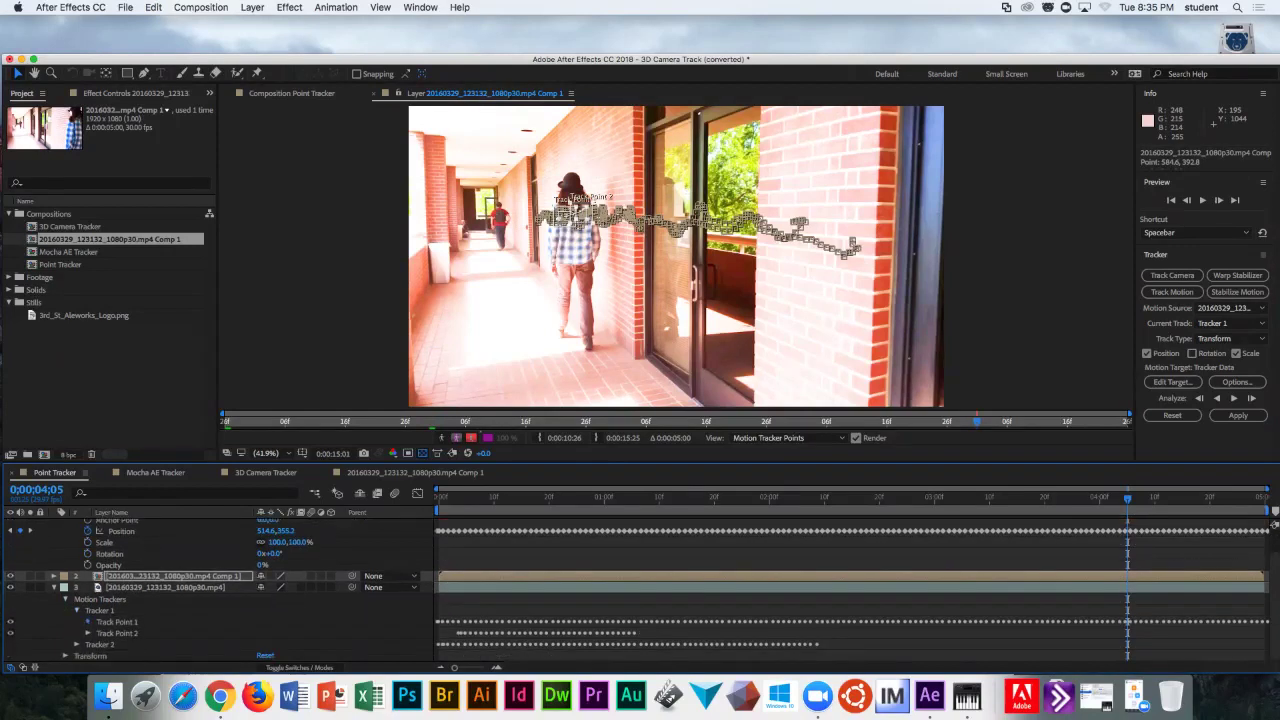
{"action": "left_click", "coordinate": [88, 621]}
{"action": "scroll", "coordinate": [640, 590], "scroll_direction": "down", "scroll_amount": 4}
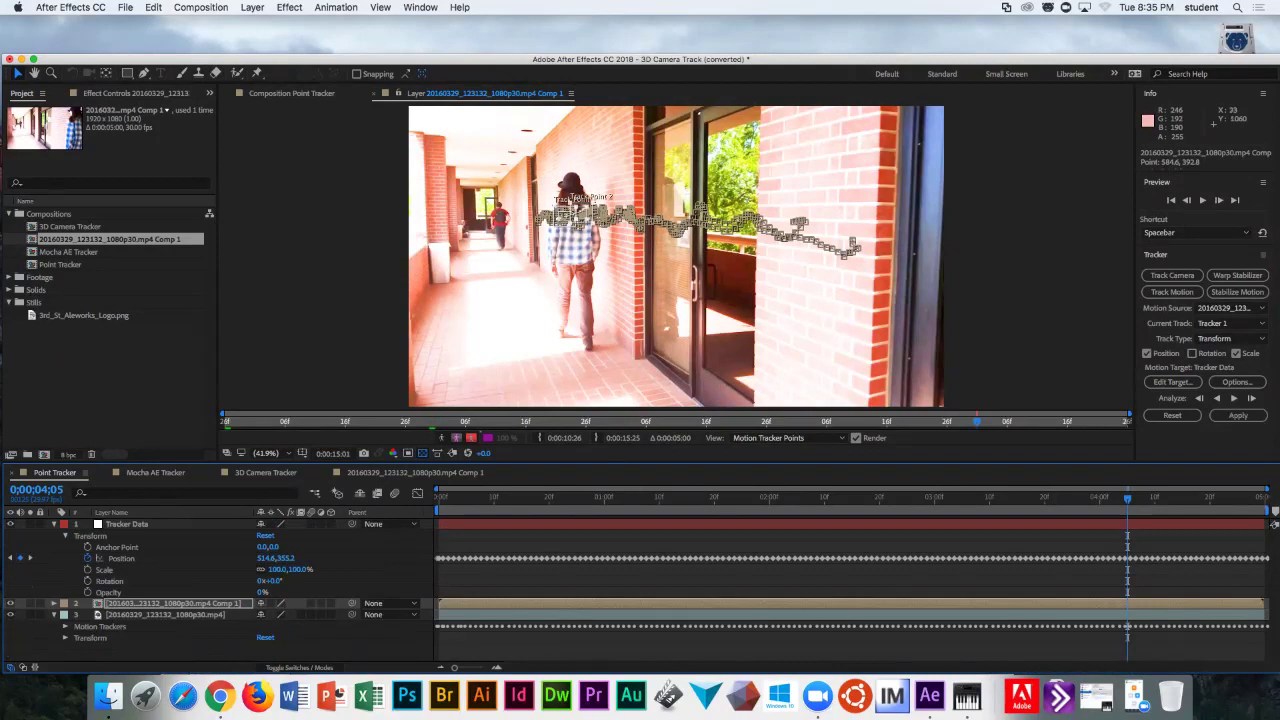
- Select Tracker Data at frame 2, select all its Position keyframes, and show the Composition panel
{"action": "left_click", "coordinate": [127, 524]}
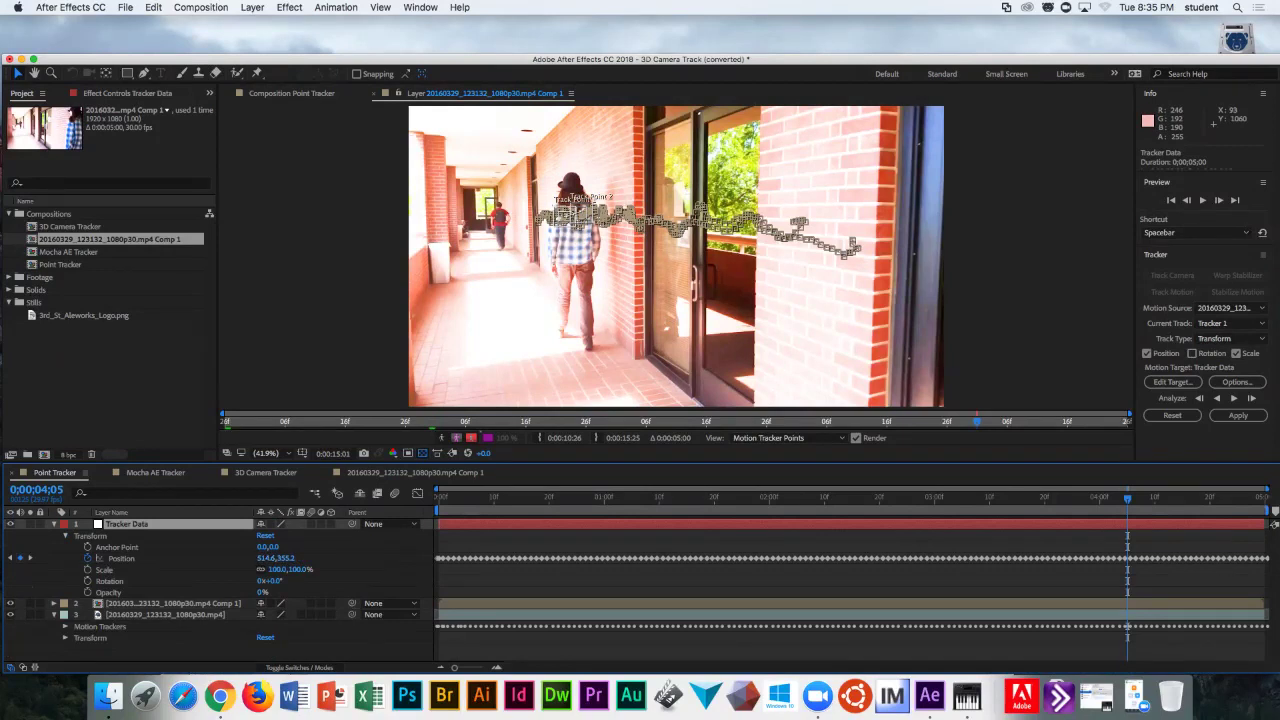
{"action": "left_click", "coordinate": [449, 496]}
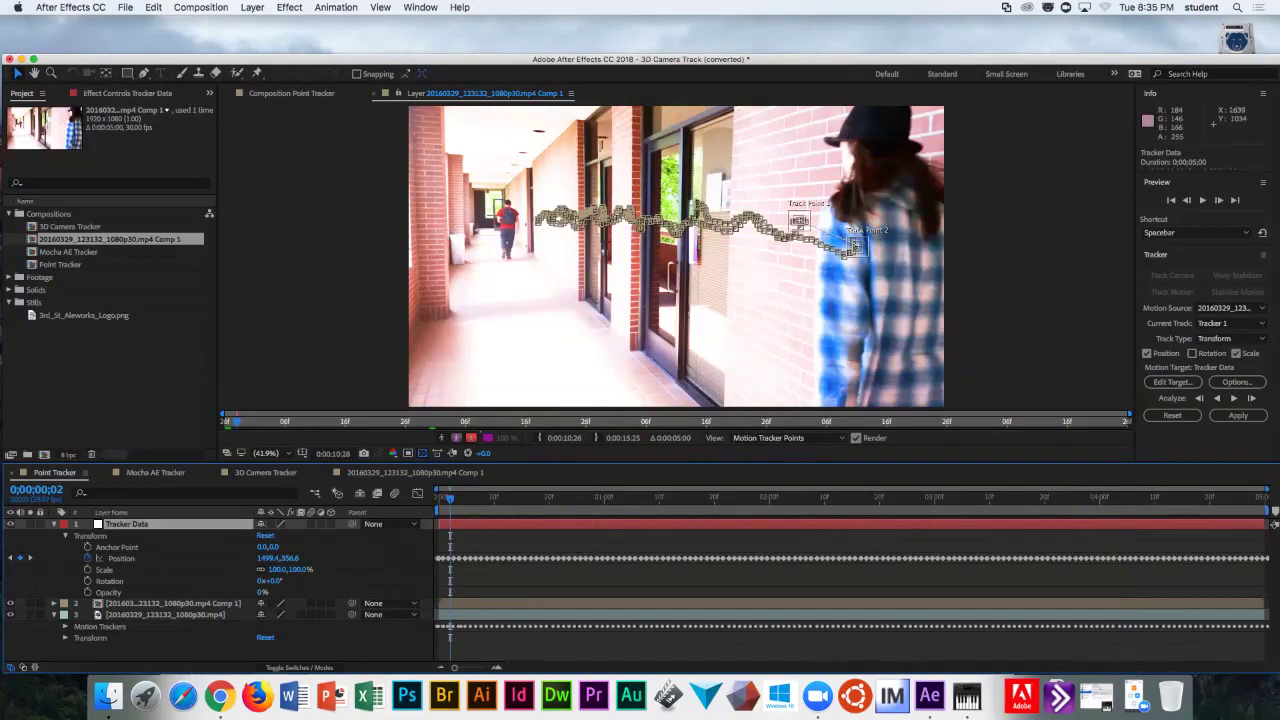
{"action": "key", "text": "u"}
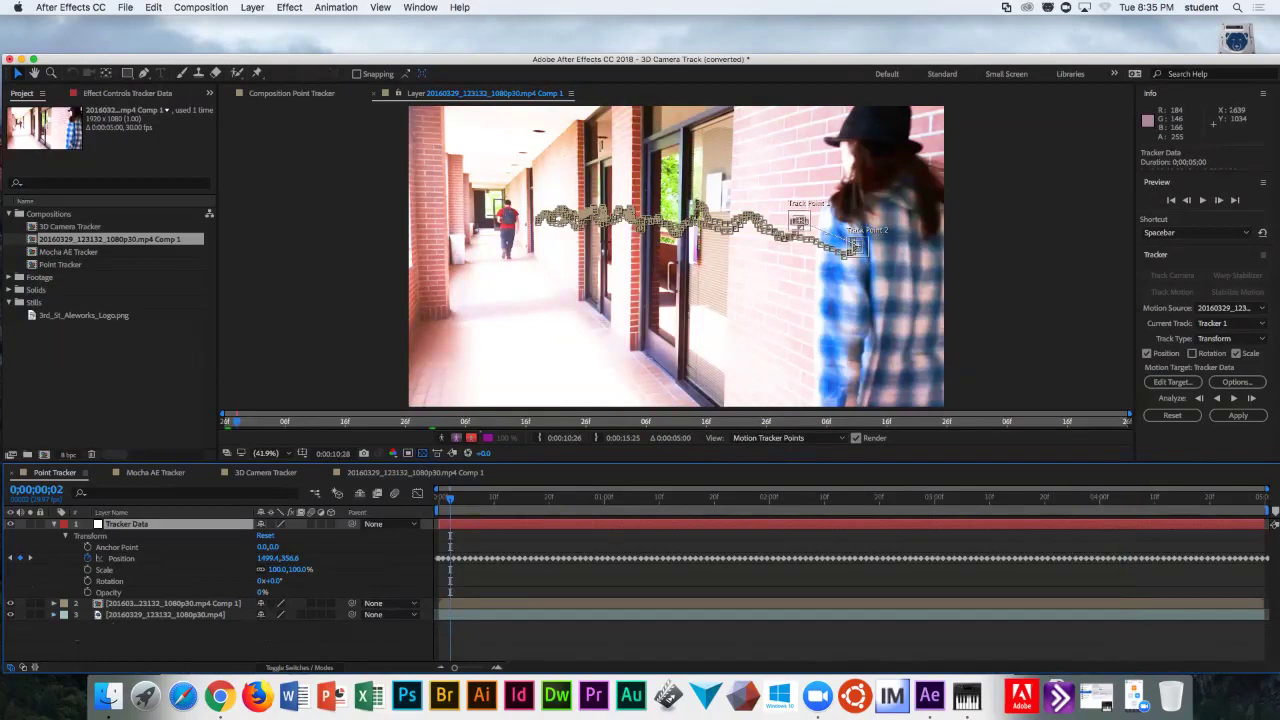
{"action": "left_click", "coordinate": [121, 558]}
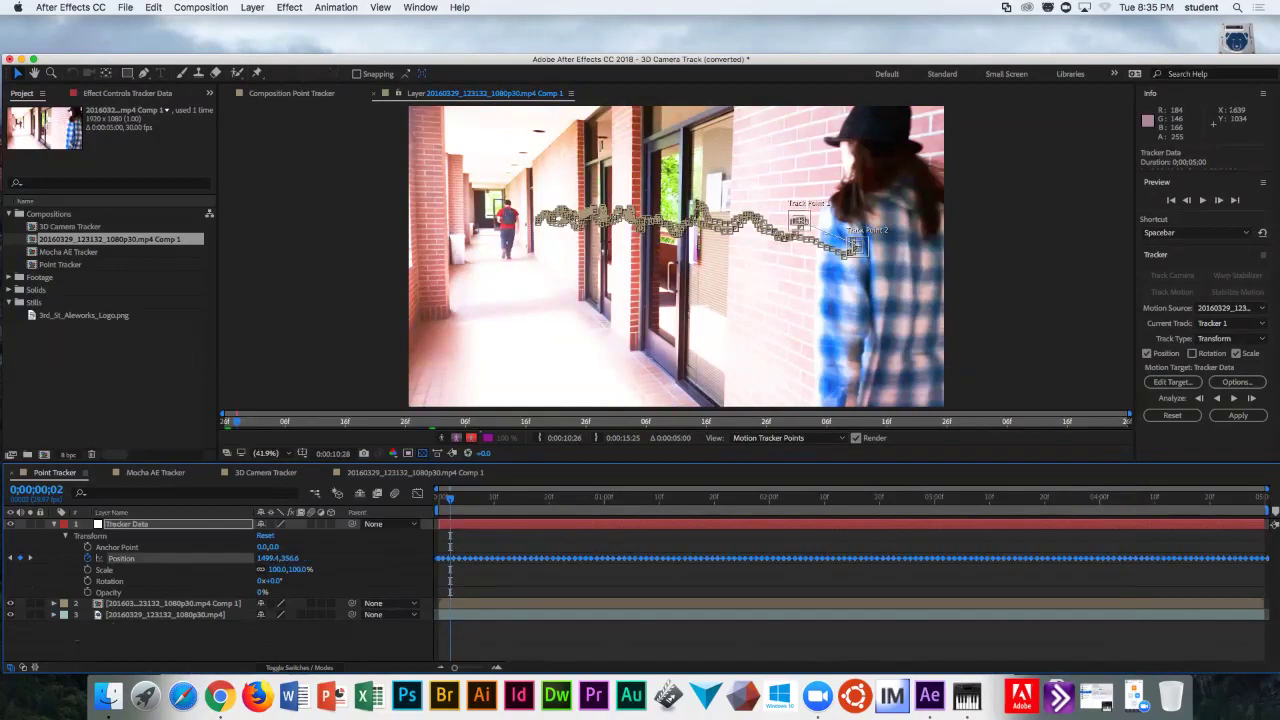
{"action": "key", "text": "backslash"}
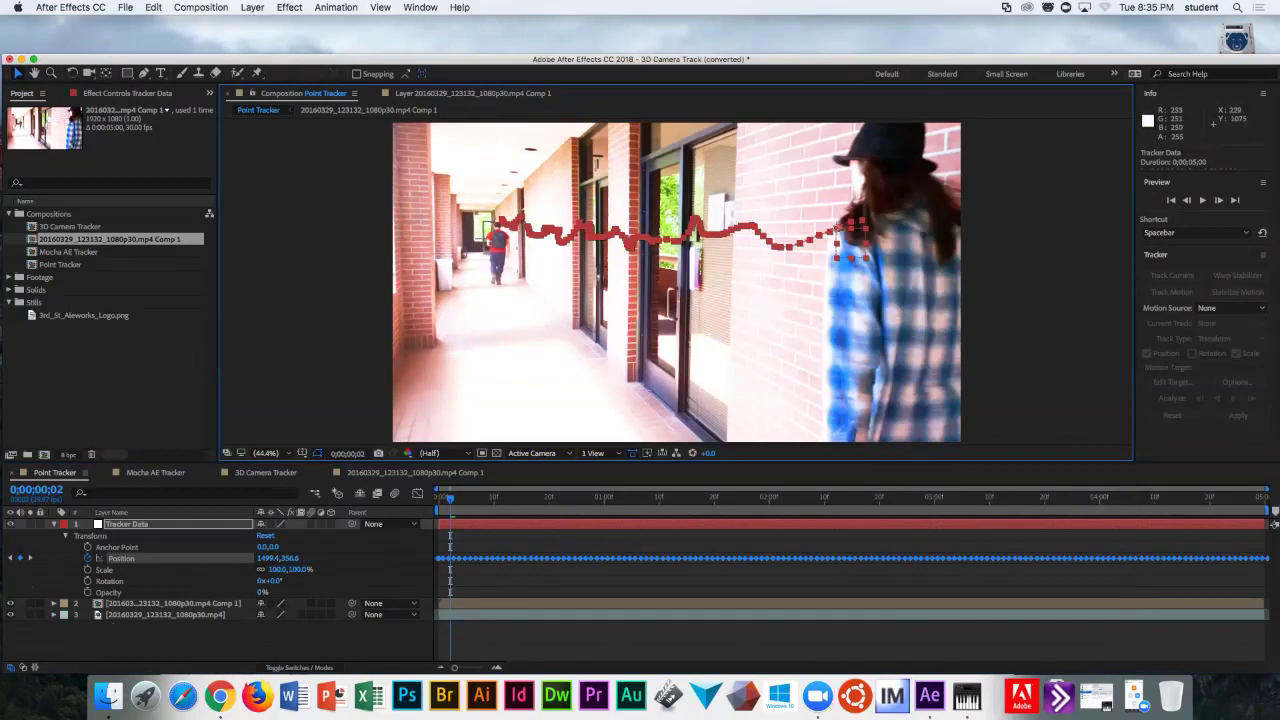
- At frame 2, set the Tracker Data Position X value to 1524.1
{"action": "key", "text": "Home"}
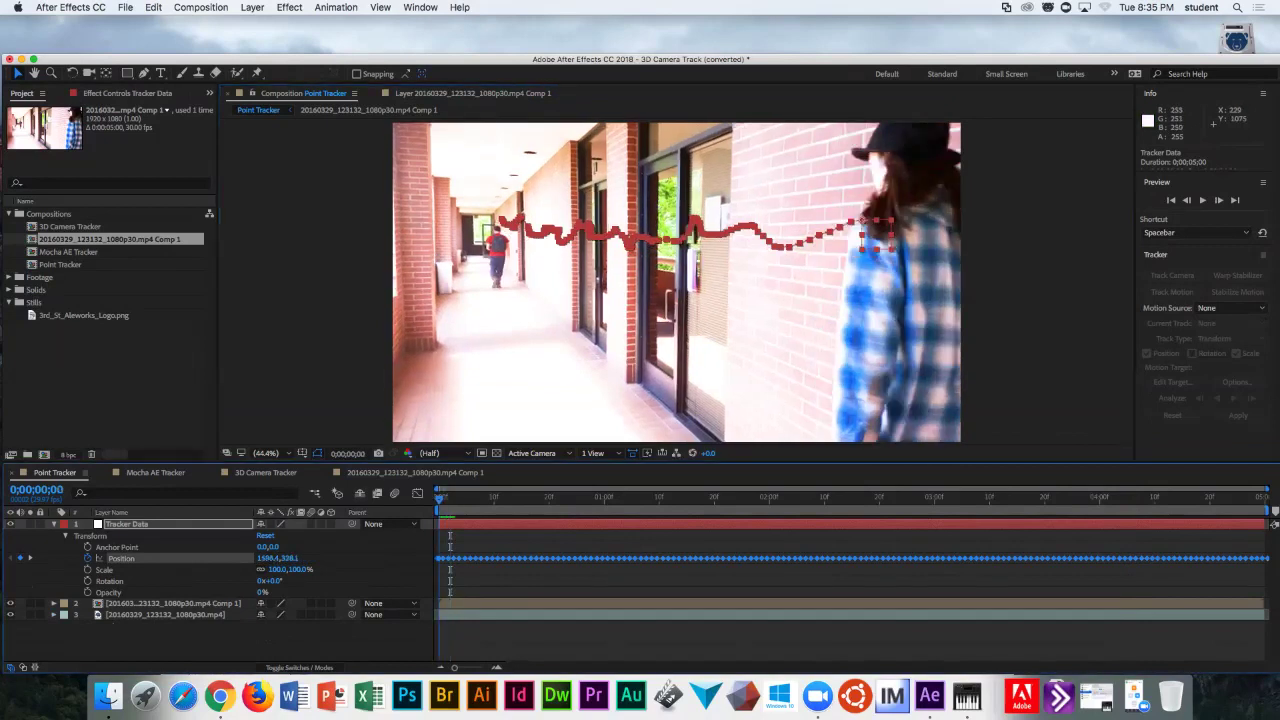
{"action": "key", "text": "Page_Down"}
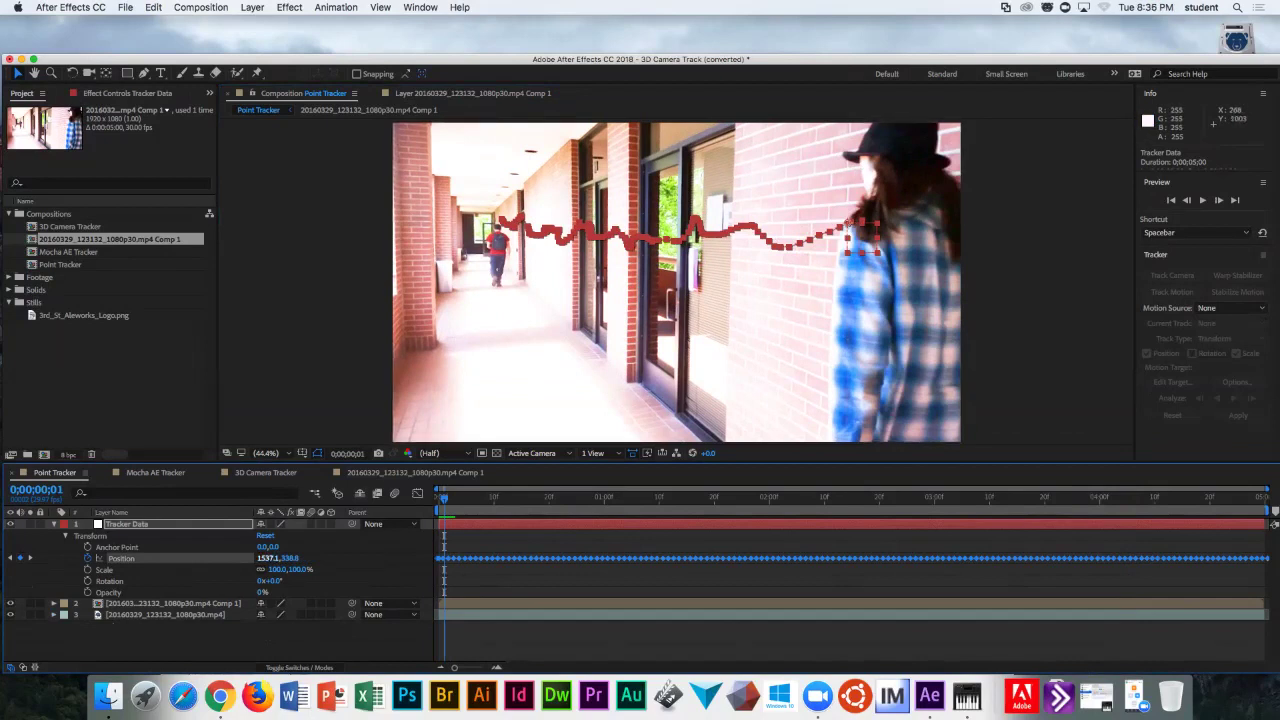
{"action": "type", "text": "1524.1"}
{"action": "key", "text": "Return"}
- Nudge the Tracker Data position with the arrow keys and open the Mocha AE Tracker composition
{"action": "left_click", "coordinate": [424, 511]}
{"action": "key", "text": "super+z"}
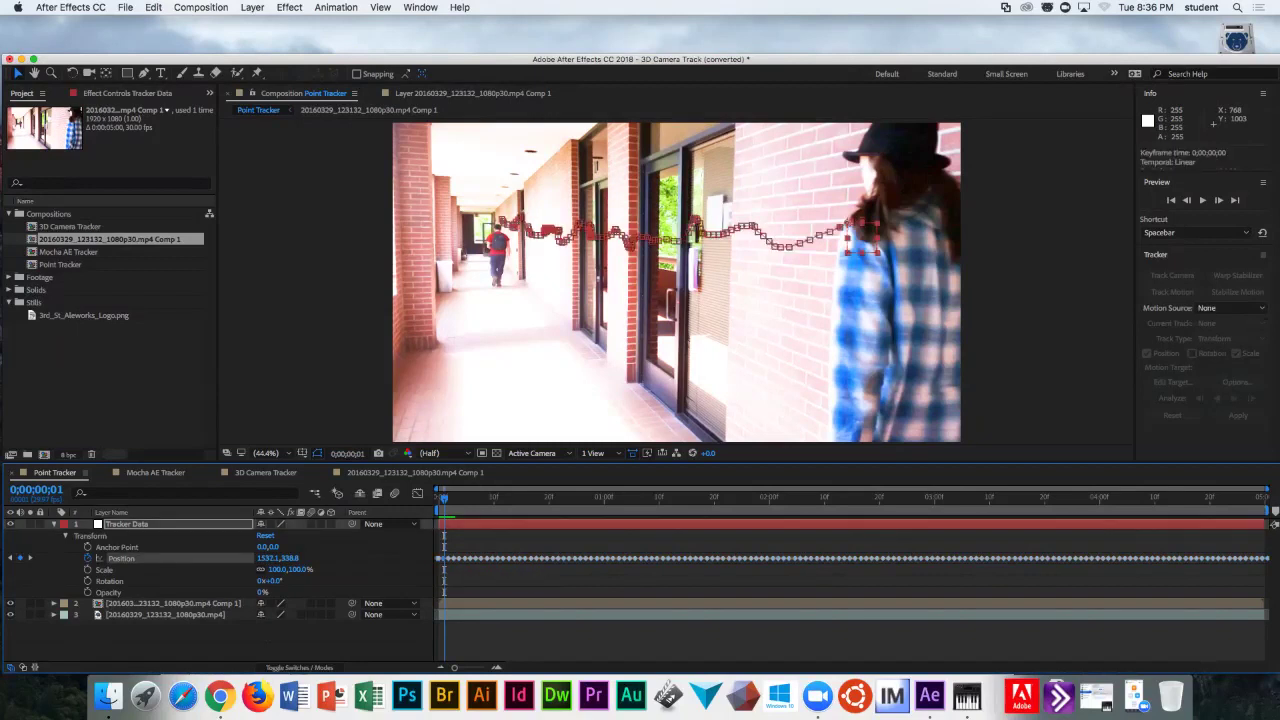
{"action": "key", "text": "Right"}
{"action": "key", "text": "Right"}
{"action": "key", "text": "Left"}
{"action": "key", "text": "Up"}
{"action": "key", "text": "Up"}
{"action": "key", "text": "Down"}
{"action": "left_click", "coordinate": [155, 472]}
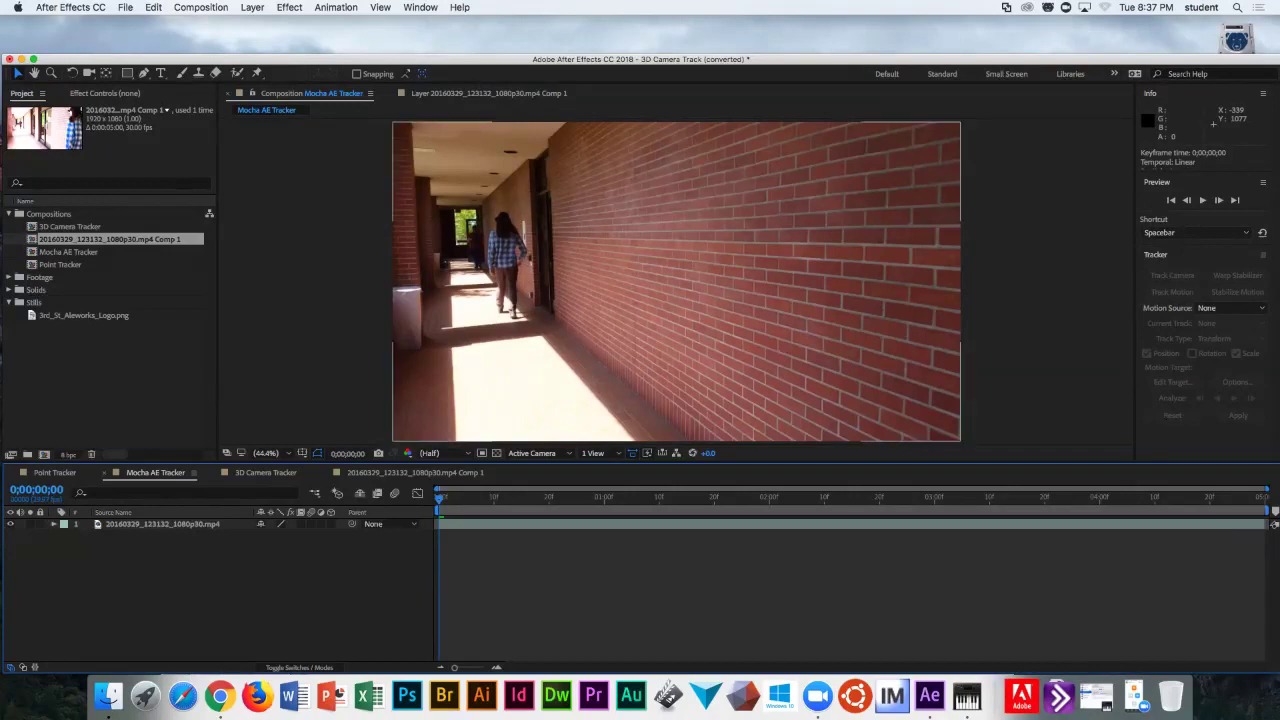
- Send the selected hallway footage layer to mocha AE via Animation > Track in mocha AE
{"action": "left_click", "coordinate": [162, 524]}
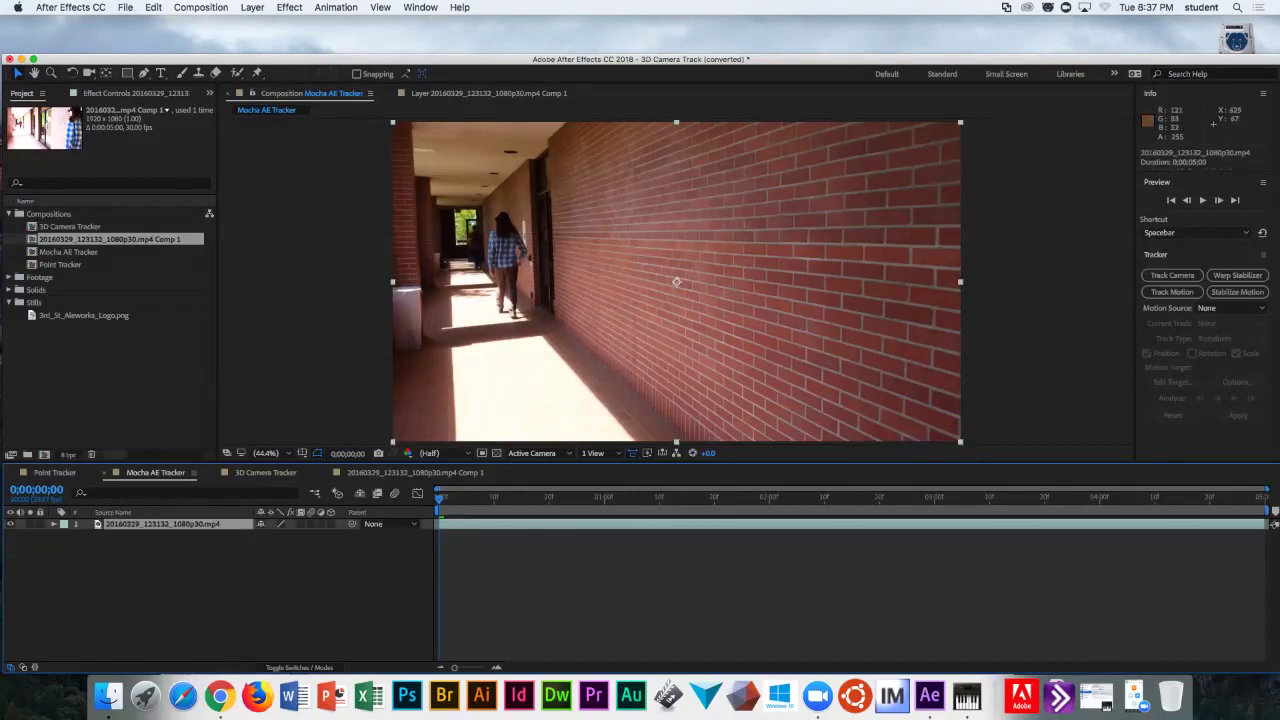
{"action": "left_click", "coordinate": [335, 7]}
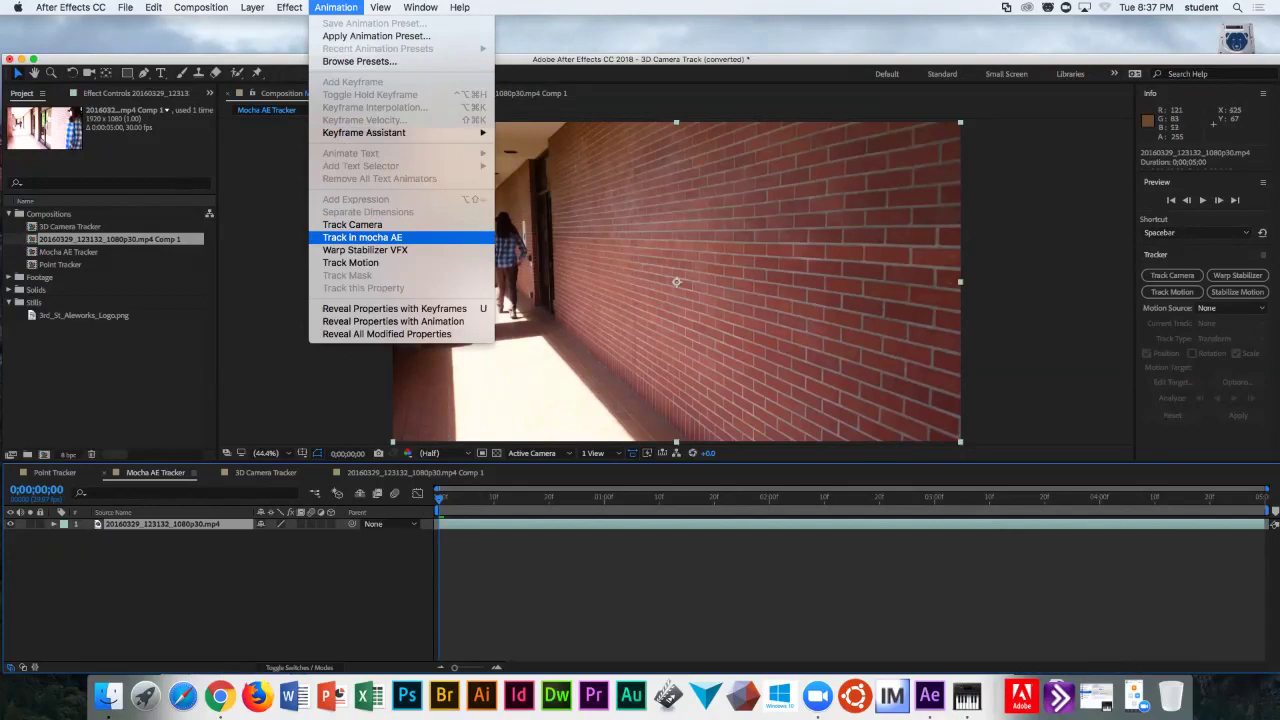
{"action": "left_click", "coordinate": [362, 237]}
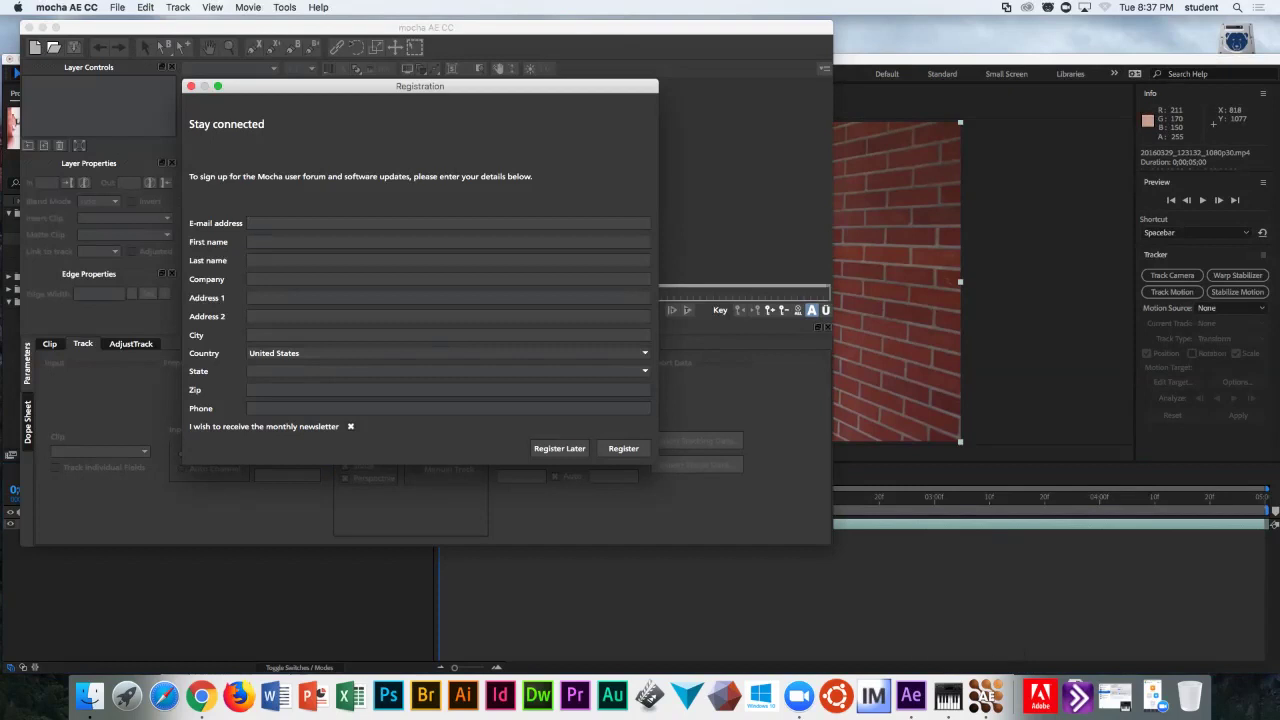
- Skip registration, agree to configure mocha, and accept the default preferences
{"action": "key", "text": "Escape"}
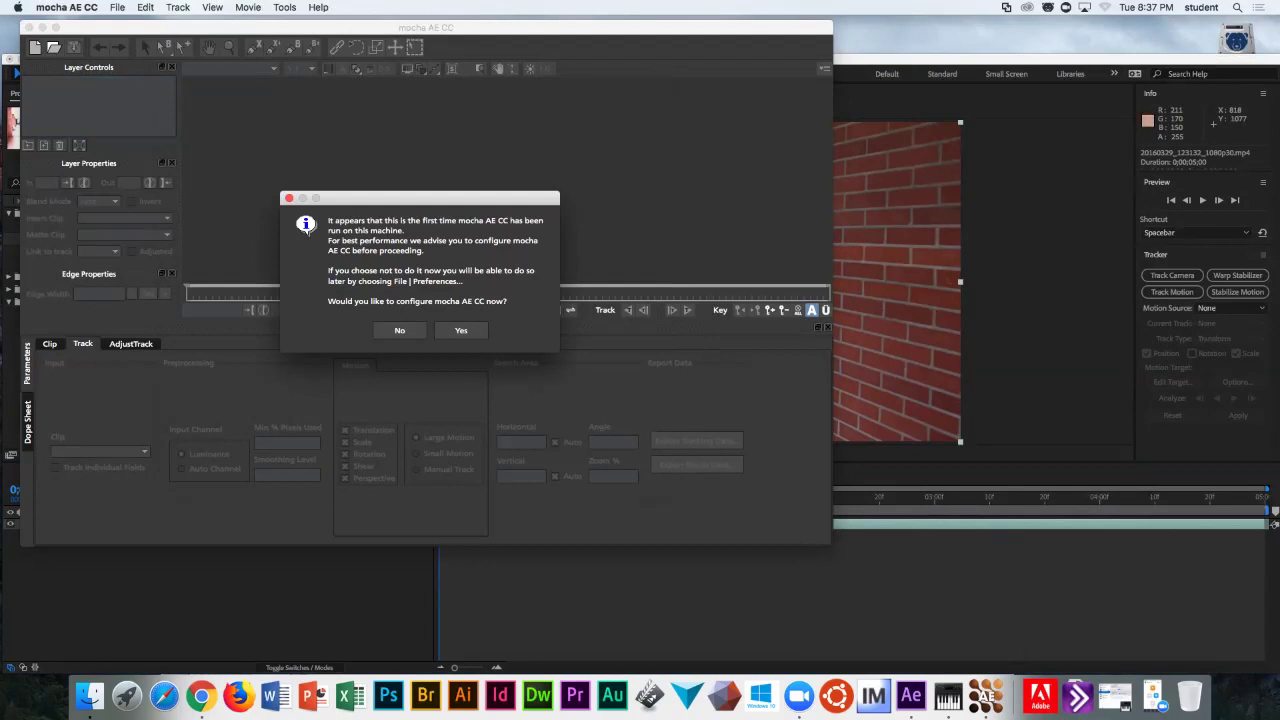
{"action": "key", "text": "Return"}
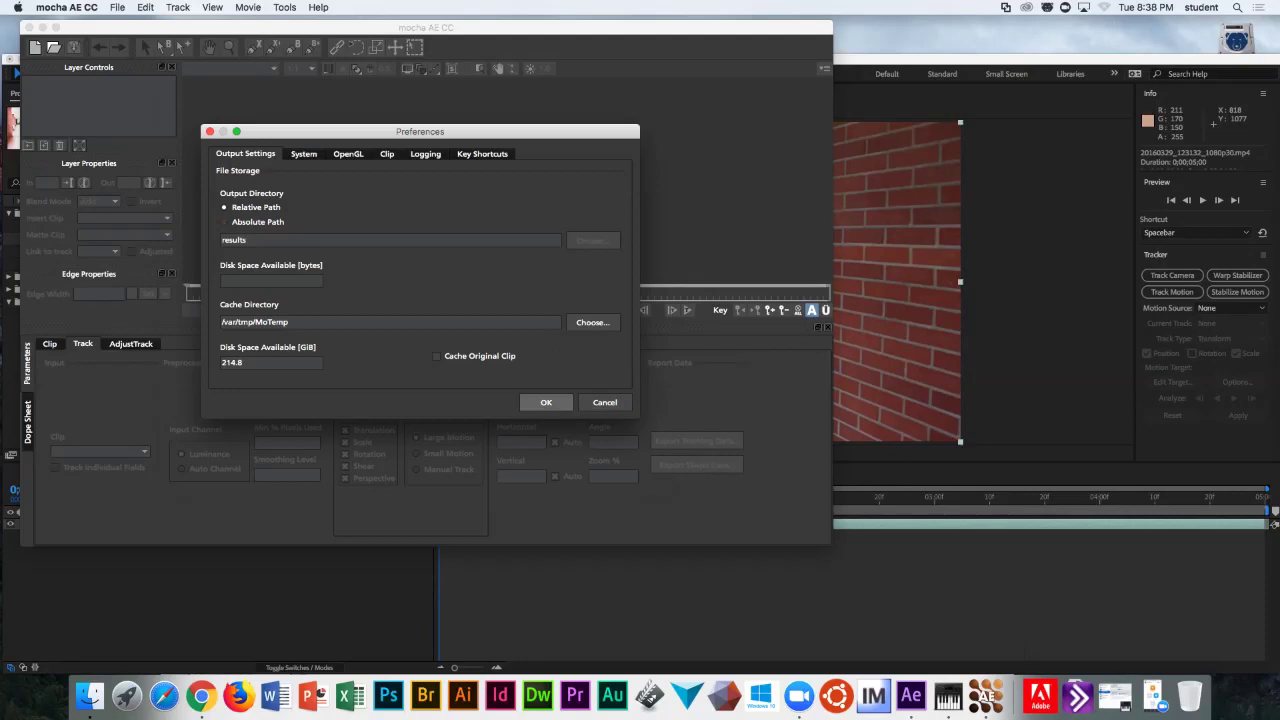
{"action": "key", "text": "Return"}
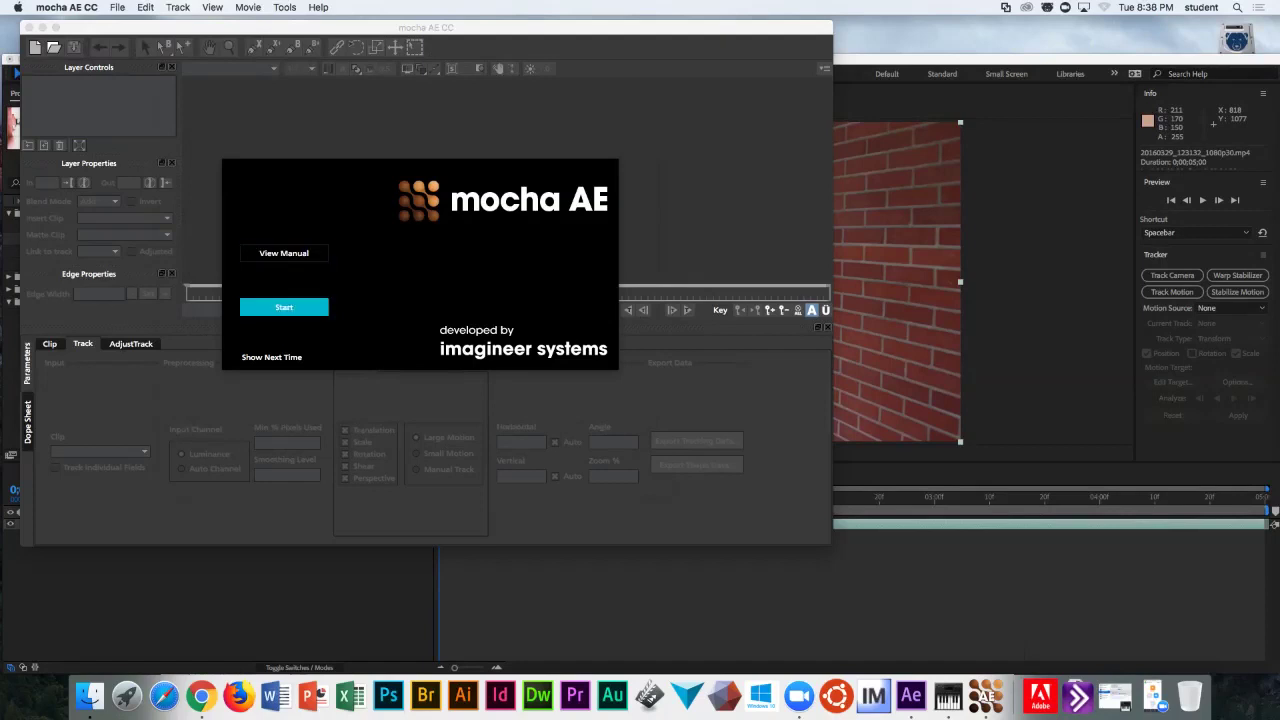
- Create project 20160329_123132_1080p30.mocha with default name and location, then select the X-Spline tool
{"action": "key", "text": "Return"}
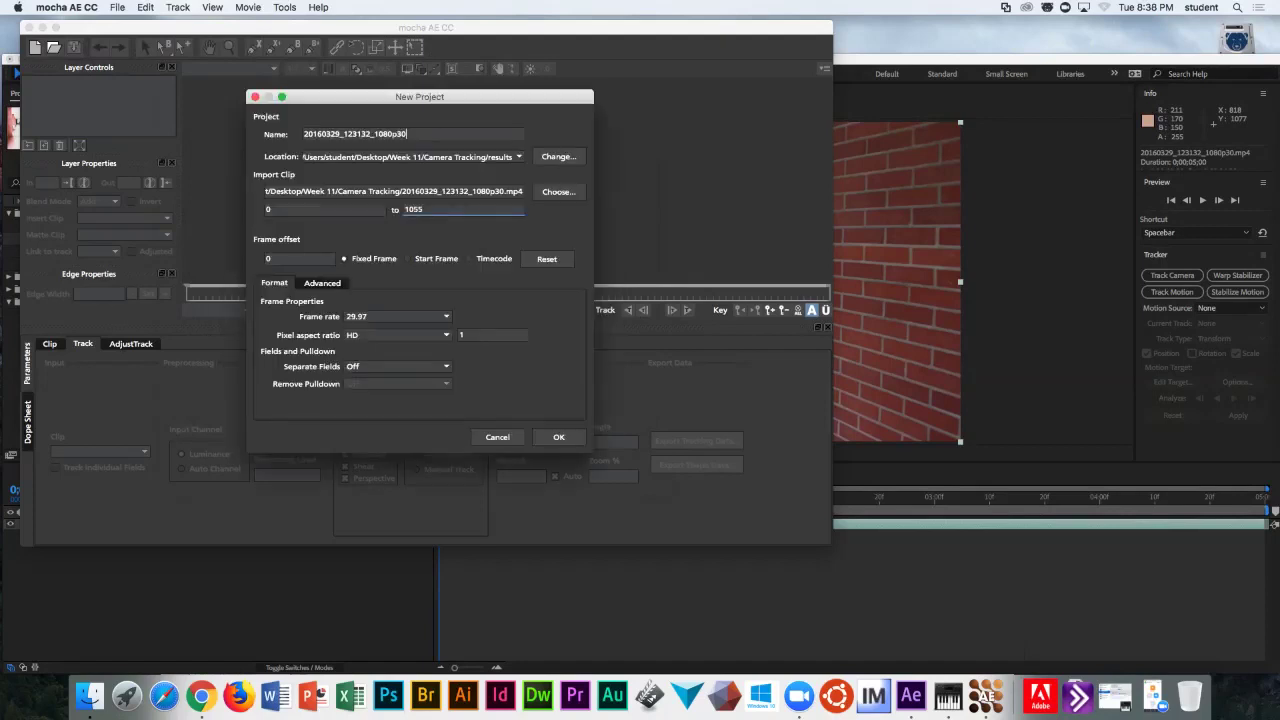
{"action": "key", "text": "super+a"}
{"action": "key", "text": "Right"}
{"action": "key", "text": "alt+shift+Left"}
{"action": "key", "text": "alt+shift+Left"}
{"action": "key", "text": "Right"}
{"action": "left_click", "coordinate": [559, 437]}
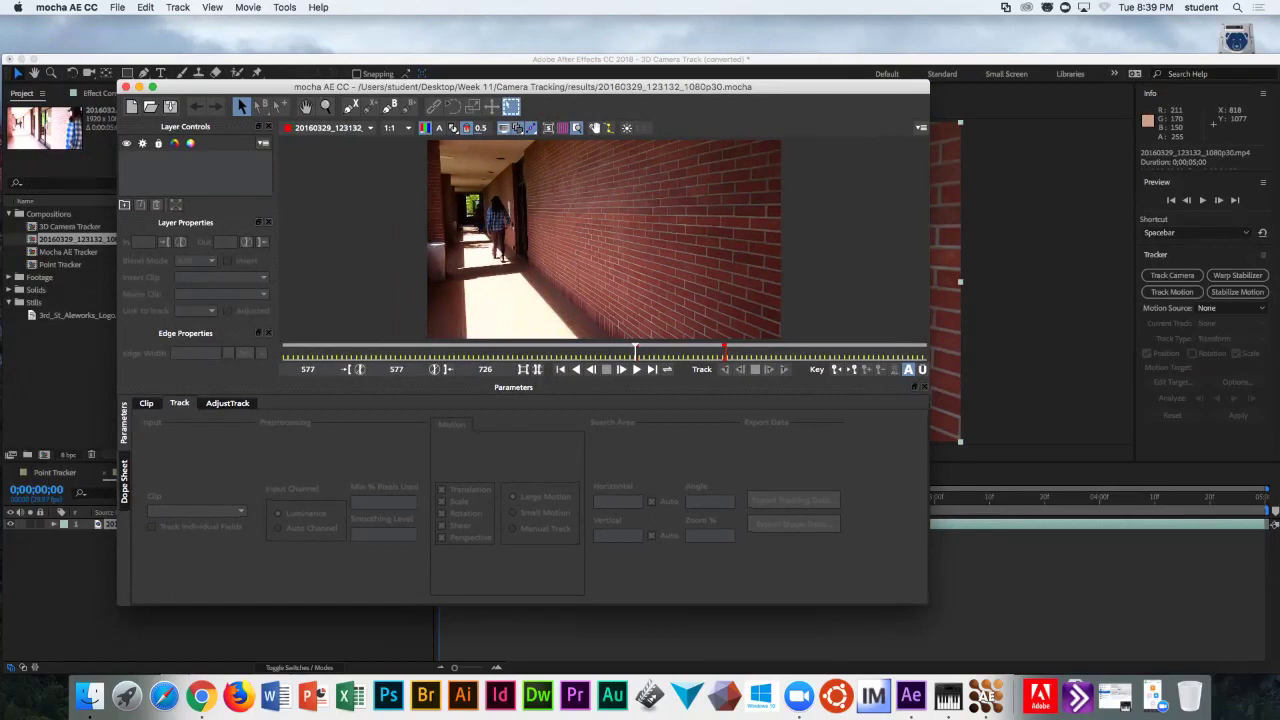
{"action": "key", "text": "z"}
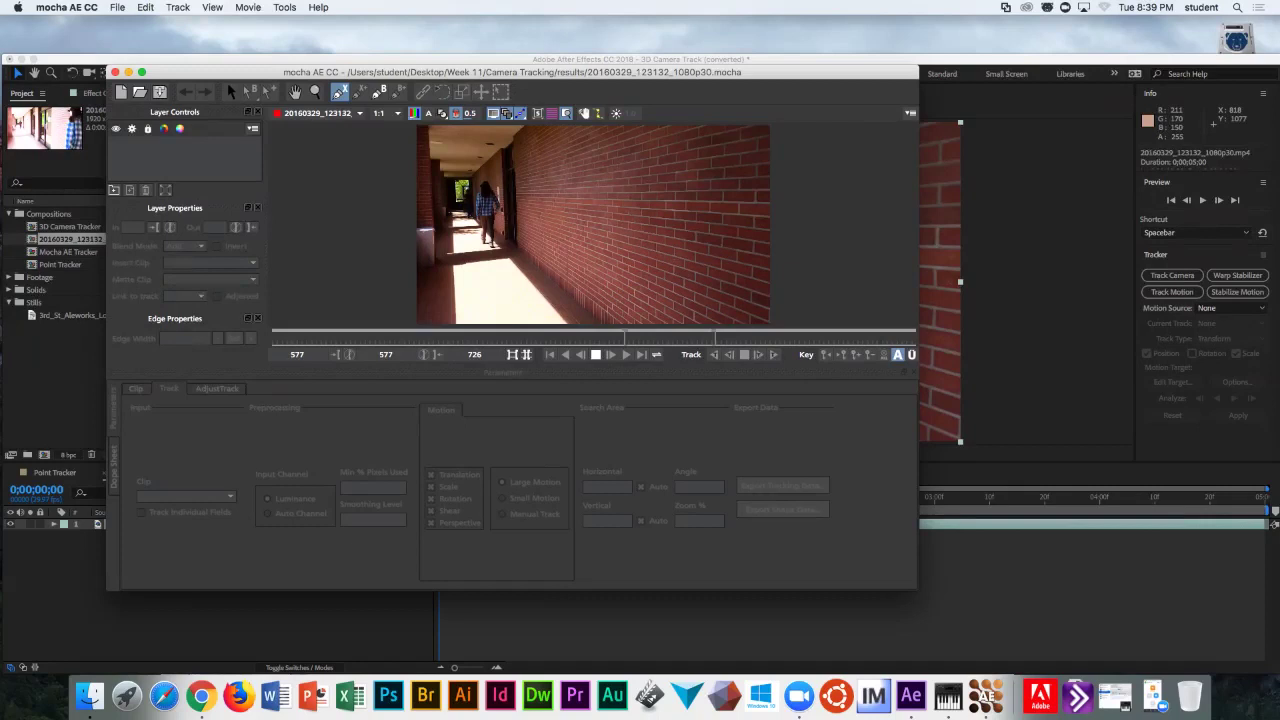
- Outline the brick wall section with a closed X-spline, fitting its points to the wall edges
{"action": "left_click", "coordinate": [541, 149]}
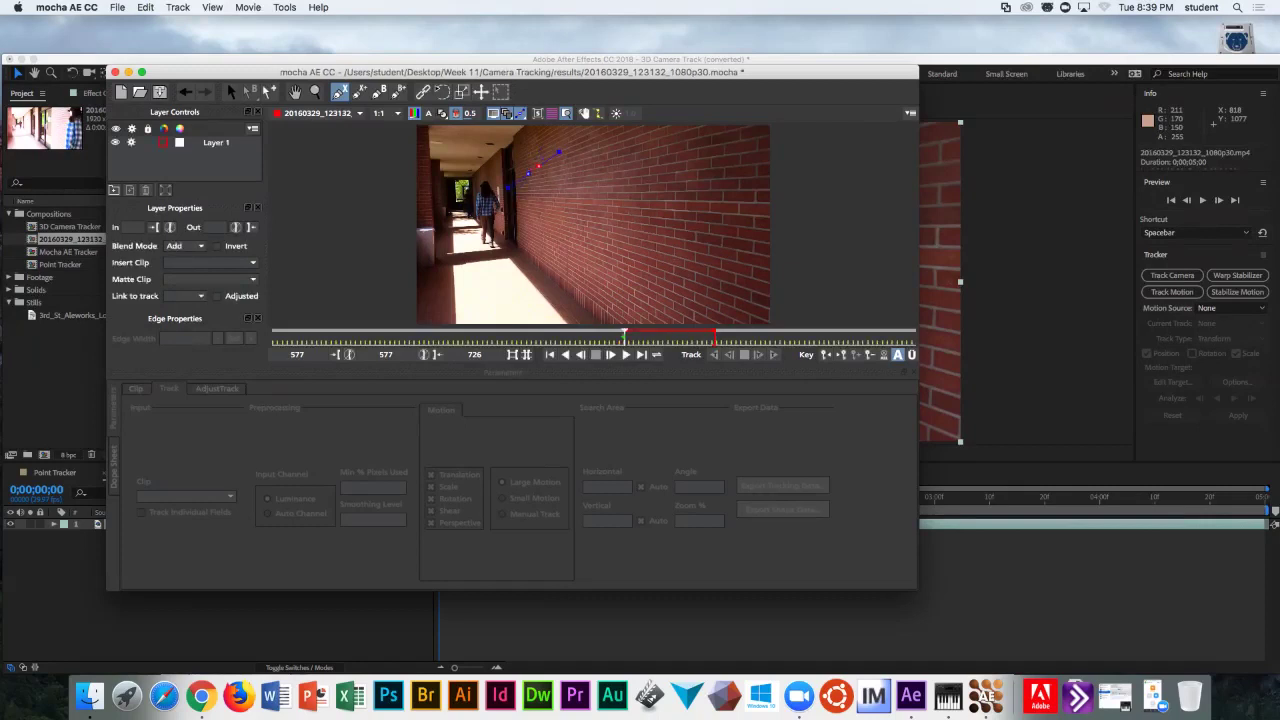
{"action": "left_click", "coordinate": [575, 147]}
{"action": "left_click_drag", "start_coordinate": [640, 196], "coordinate": [630, 319]}
{"action": "left_click_drag", "start_coordinate": [626, 320], "coordinate": [605, 307]}
{"action": "left_click_drag", "start_coordinate": [519, 263], "coordinate": [536, 241]}
{"action": "left_click_drag", "start_coordinate": [535, 207], "coordinate": [559, 206]}
{"action": "key", "text": "s"}
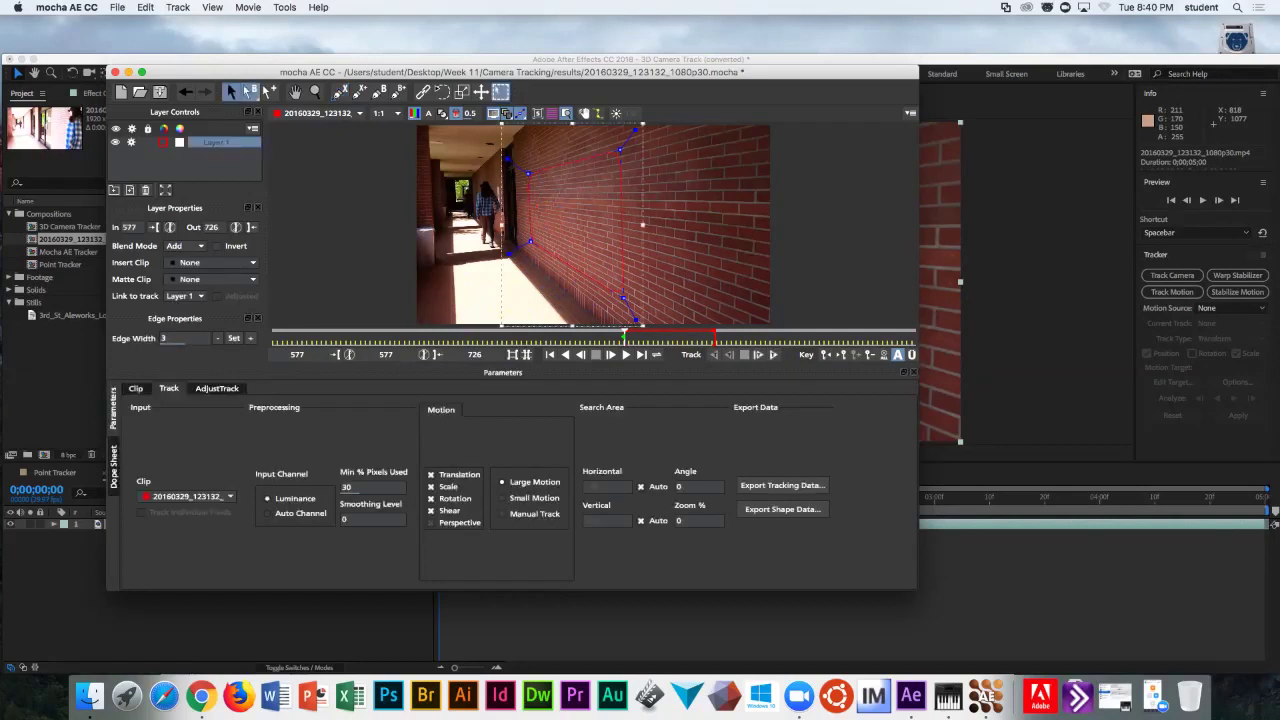
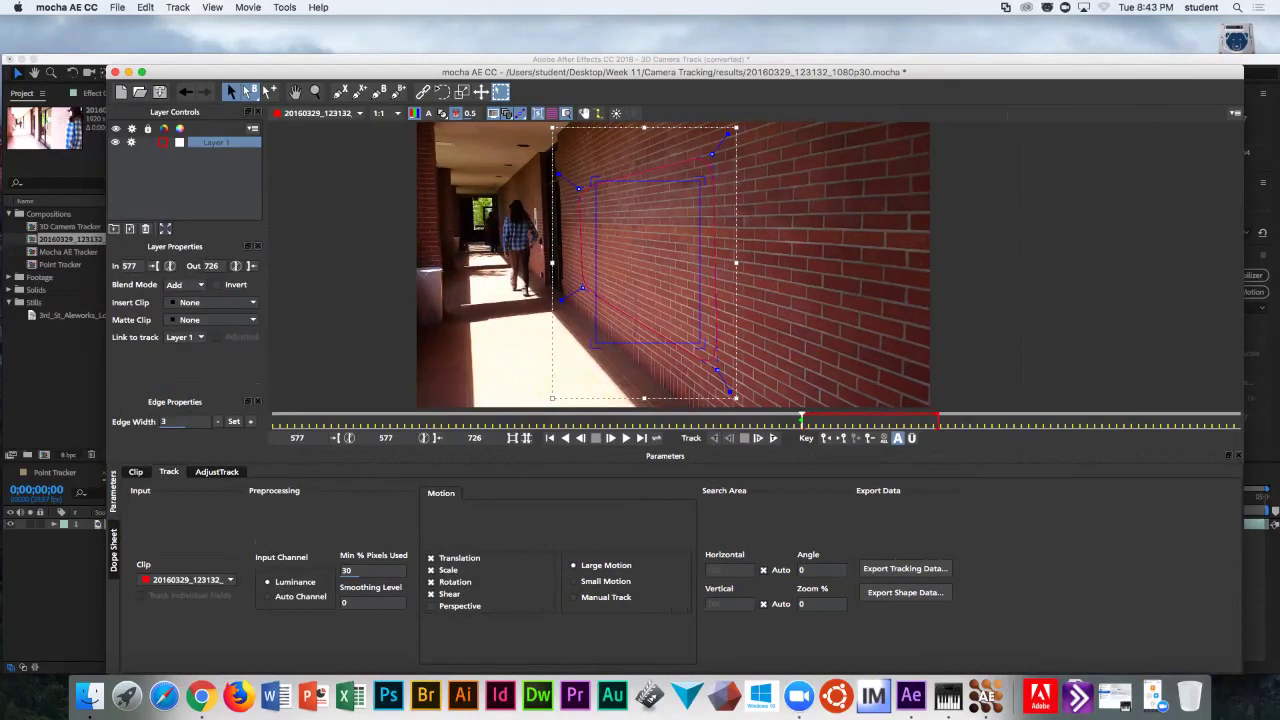
- Drag the planar surface's corner points onto the brick wall's mortar lines and edges
{"action": "left_click_drag", "start_coordinate": [705, 179], "coordinate": [697, 181]}
{"action": "left_click_drag", "start_coordinate": [697, 176], "coordinate": [696, 181]}
{"action": "left_click_drag", "start_coordinate": [696, 181], "coordinate": [695, 184]}
{"action": "mouse_move", "coordinate": [592, 182]}
{"action": "left_mouse_down"}
{"action": "mouse_move", "coordinate": [592, 202]}
{"action": "mouse_move", "coordinate": [582, 197]}
{"action": "left_mouse_up"}
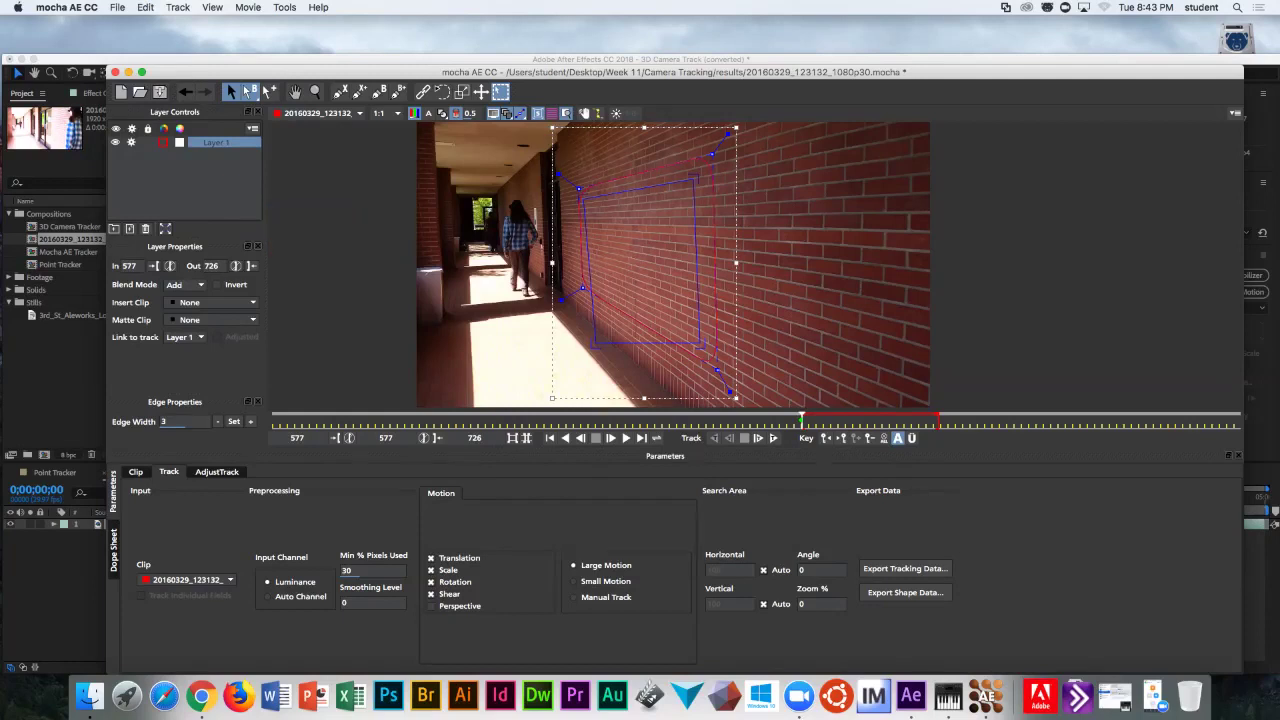
{"action": "left_click_drag", "start_coordinate": [704, 346], "coordinate": [693, 341]}
{"action": "left_click_drag", "start_coordinate": [693, 341], "coordinate": [692, 340]}
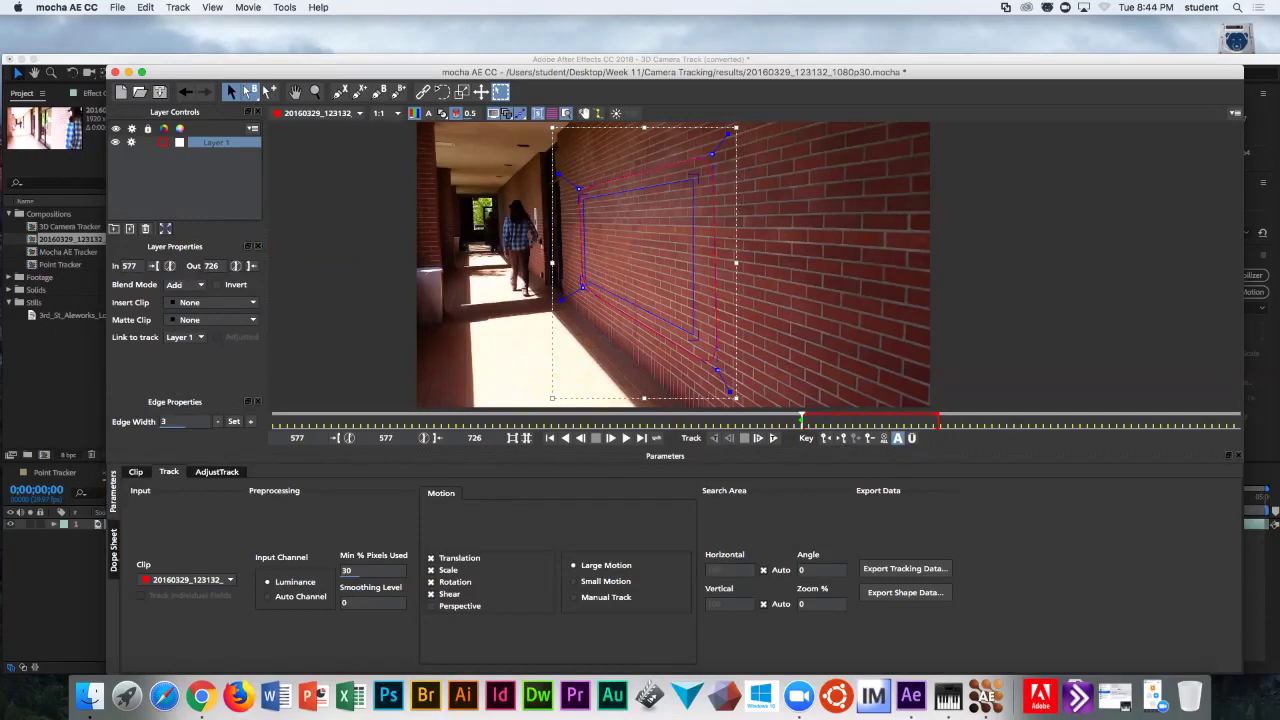
{"action": "left_click_drag", "start_coordinate": [558, 175], "coordinate": [555, 176]}
{"action": "left_click_drag", "start_coordinate": [561, 298], "coordinate": [548, 297]}
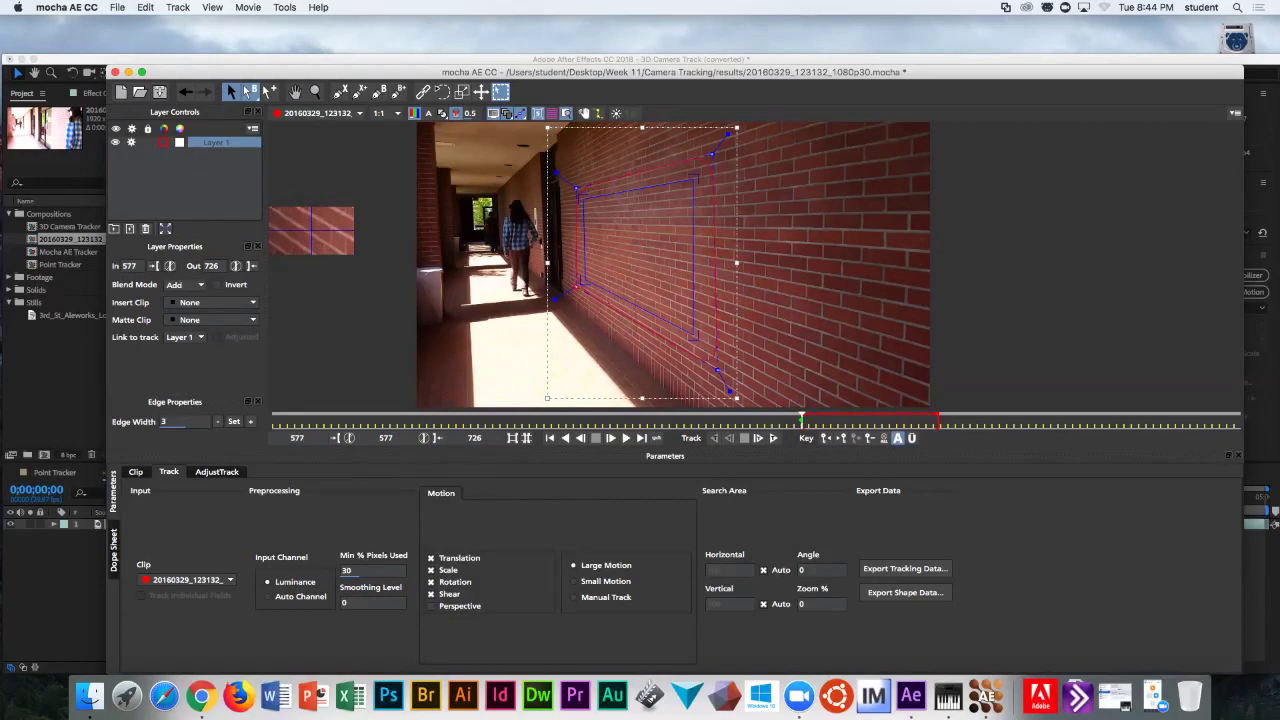
{"action": "left_click_drag", "start_coordinate": [576, 187], "coordinate": [571, 185]}
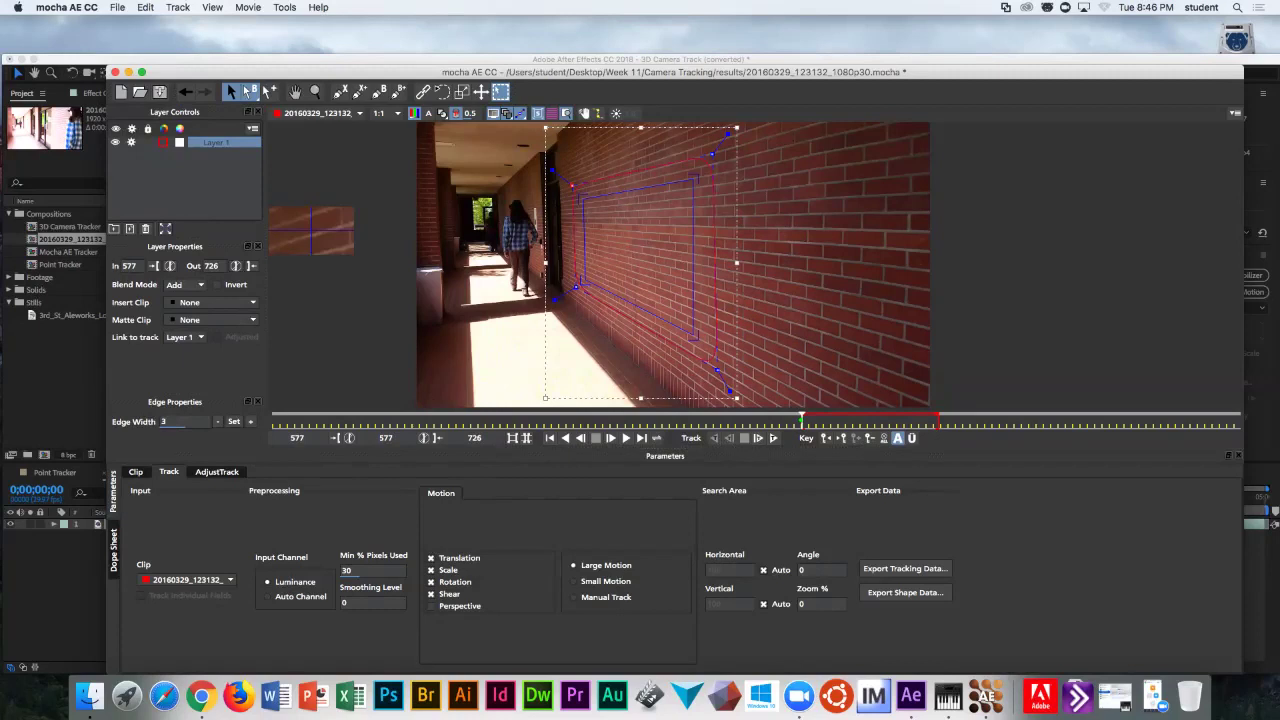
- Toggle Layer 1's visibility off and on, then track it forward from frame 577, stopping at frame 612
{"action": "left_click", "coordinate": [115, 142]}
{"action": "left_click", "coordinate": [115, 142]}
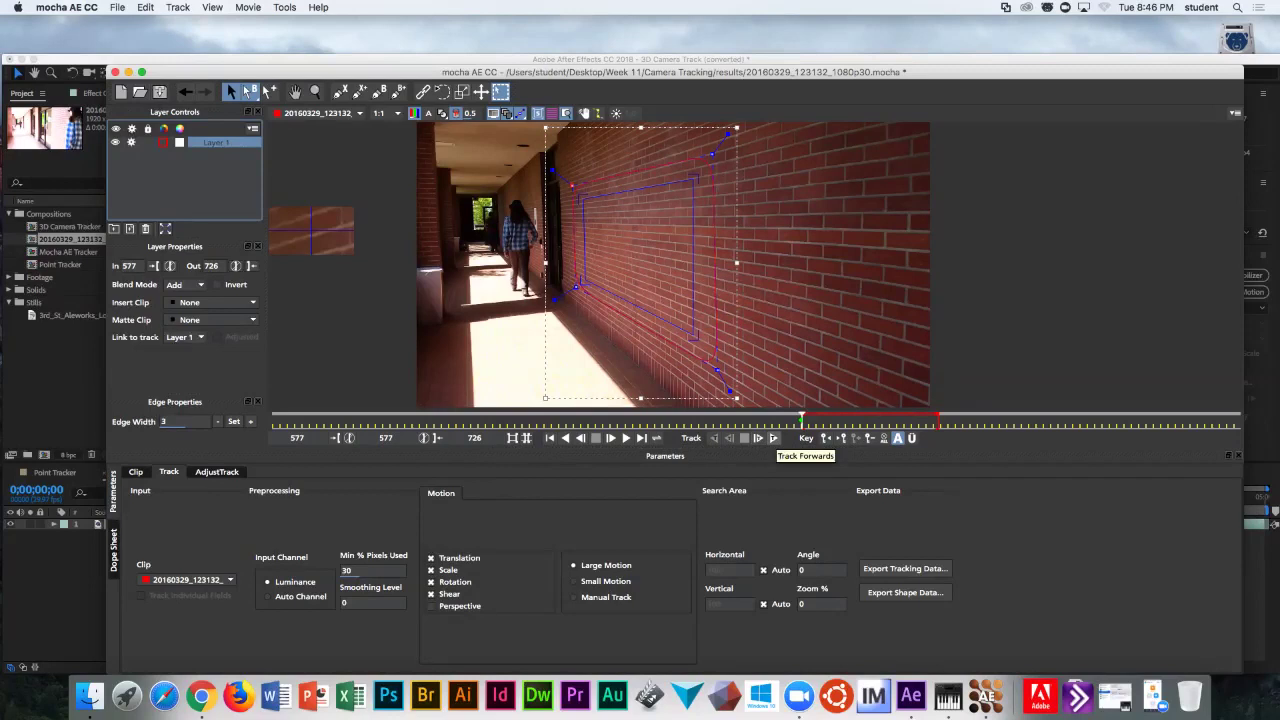
{"action": "left_click", "coordinate": [773, 438]}
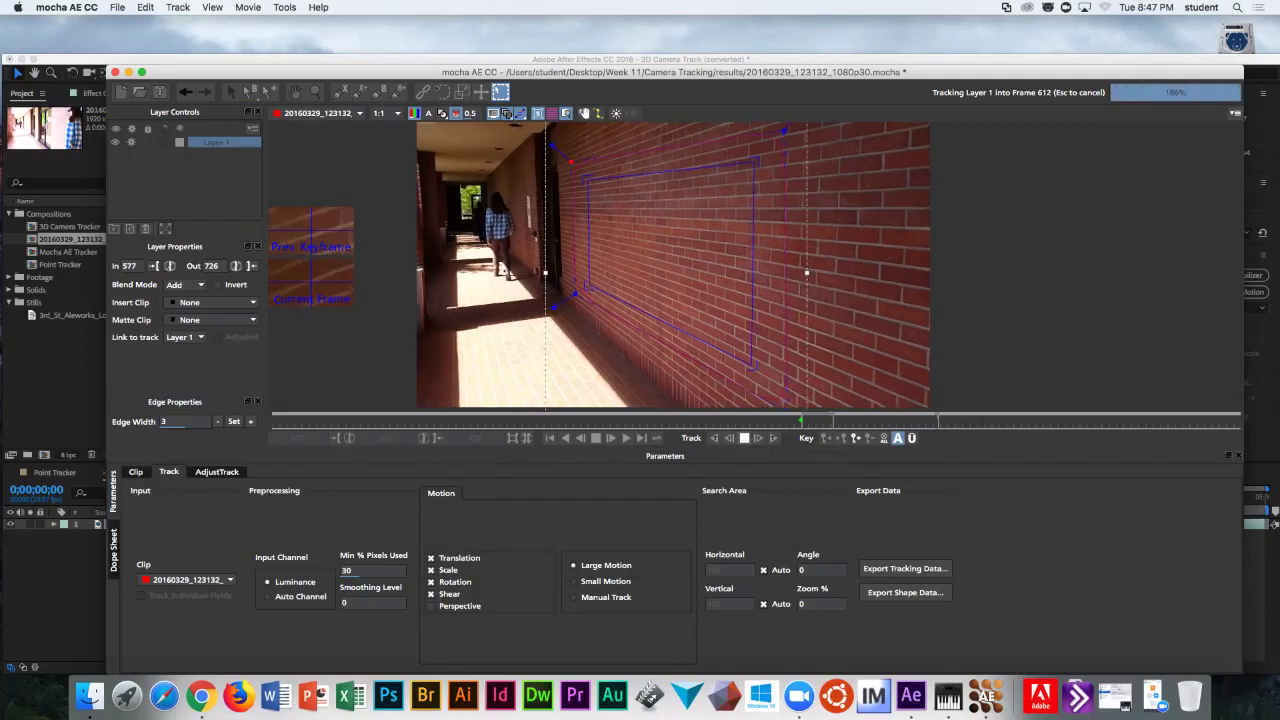
{"action": "key", "text": "Escape"}
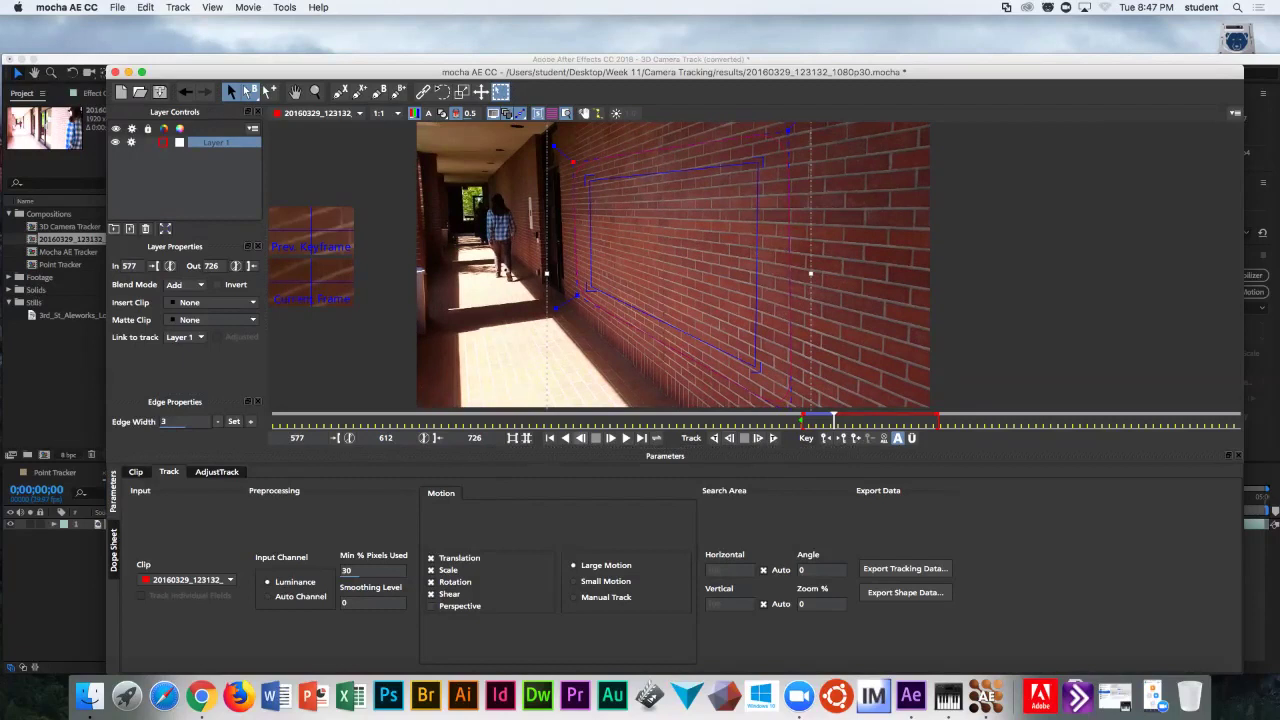
- Return to the in point and track Layer 1 one frame at a time up to frame 593
{"action": "left_click", "coordinate": [566, 438]}
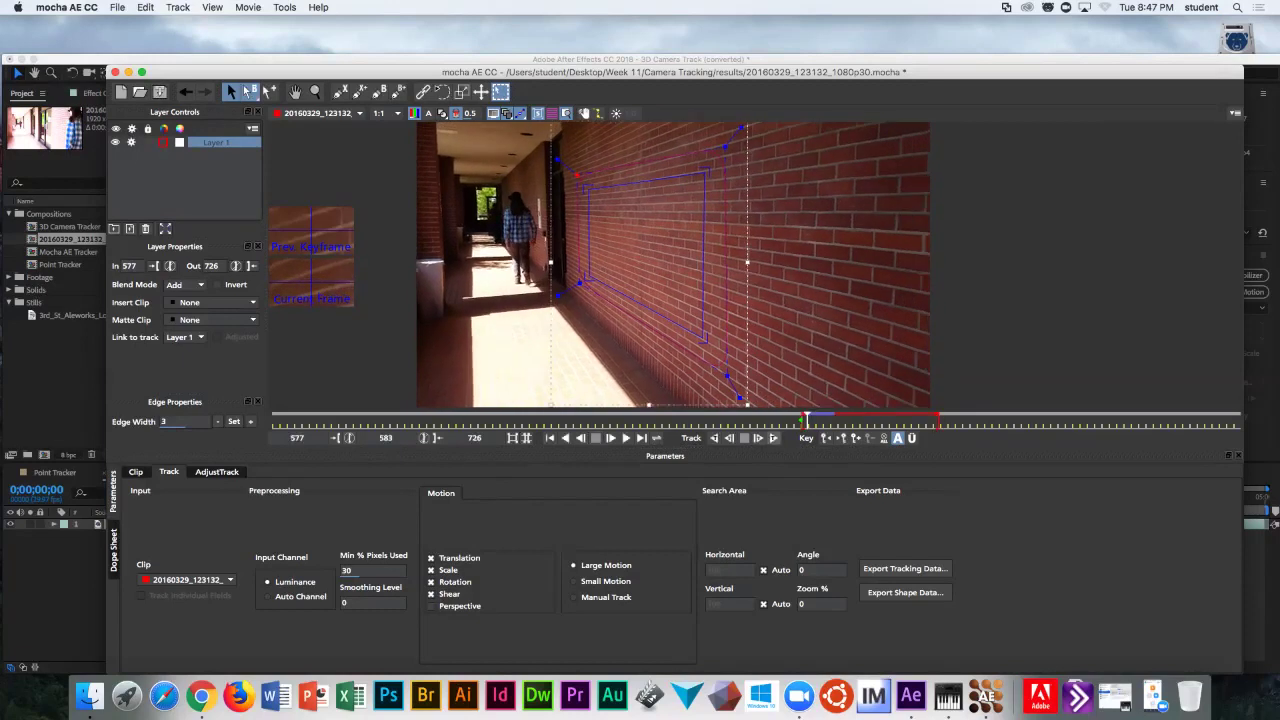
{"action": "left_click", "coordinate": [758, 438]}
{"action": "left_click", "coordinate": [758, 438]}
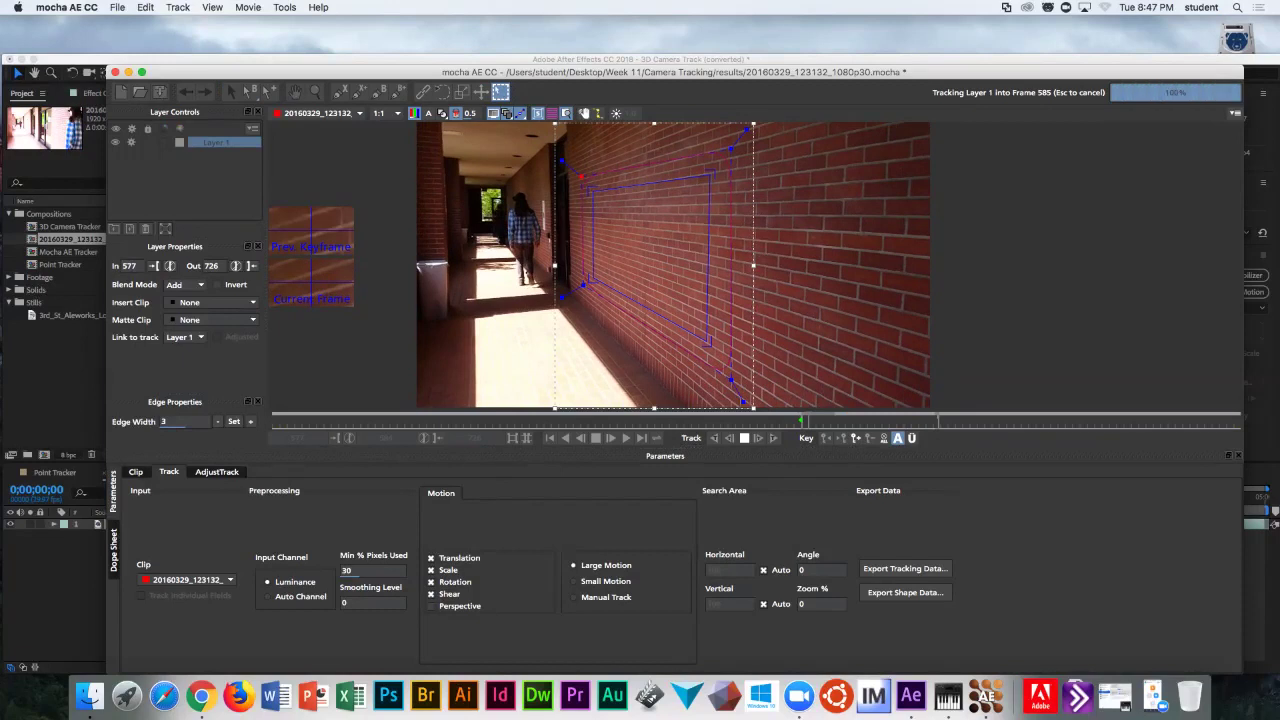
{"action": "left_click", "coordinate": [758, 438]}
{"action": "left_click", "coordinate": [758, 438]}
{"action": "left_click", "coordinate": [758, 438]}
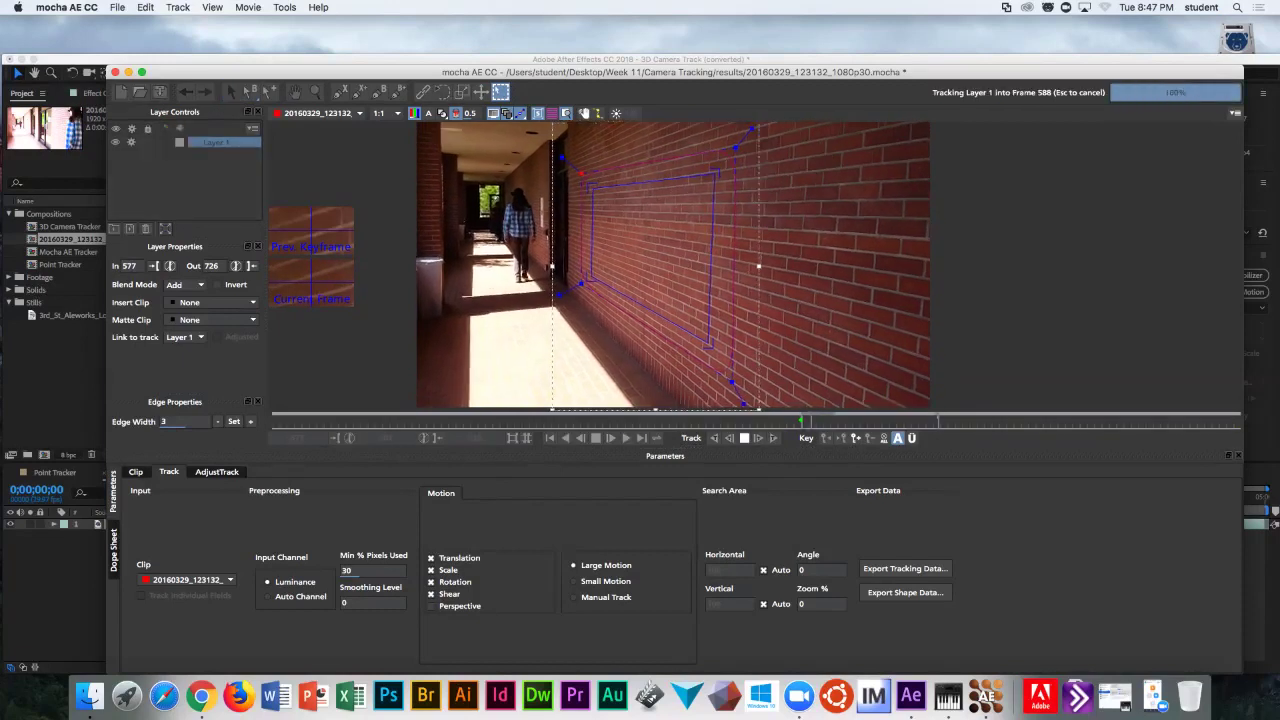
{"action": "left_click", "coordinate": [758, 438]}
{"action": "left_click", "coordinate": [758, 438]}
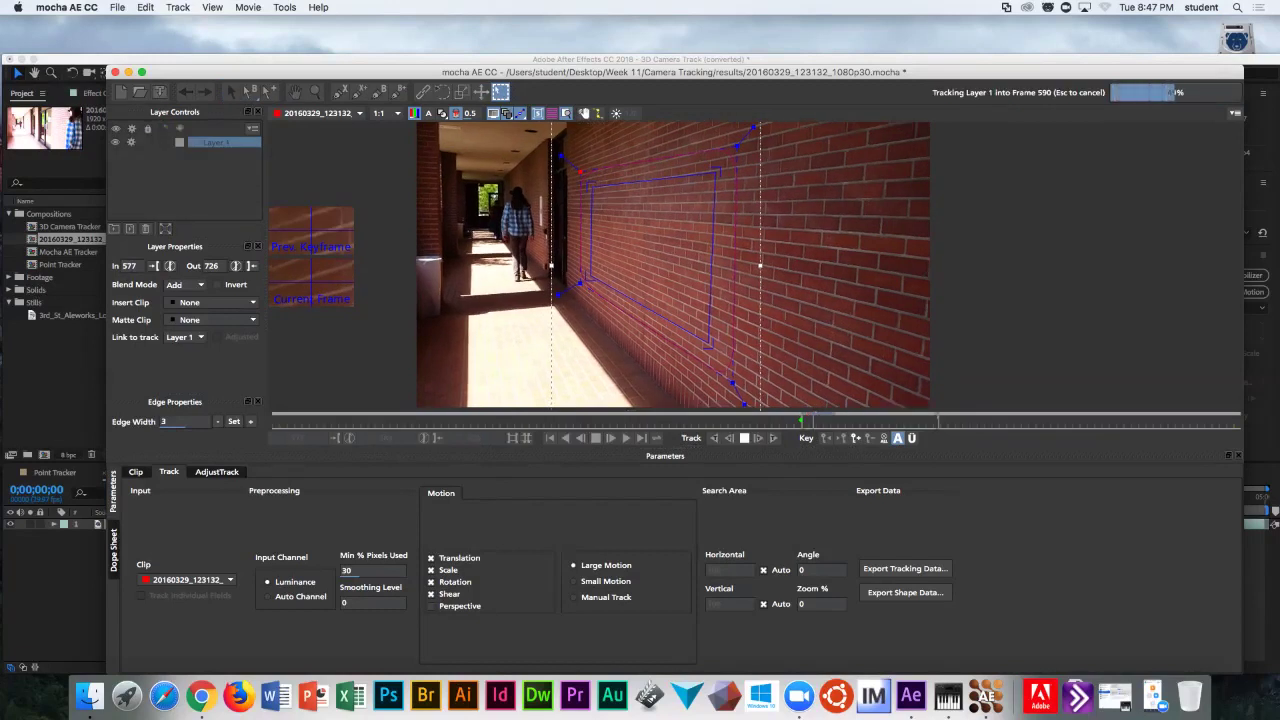
{"action": "left_click", "coordinate": [758, 438]}
{"action": "left_click", "coordinate": [758, 438]}
{"action": "left_click", "coordinate": [758, 438]}
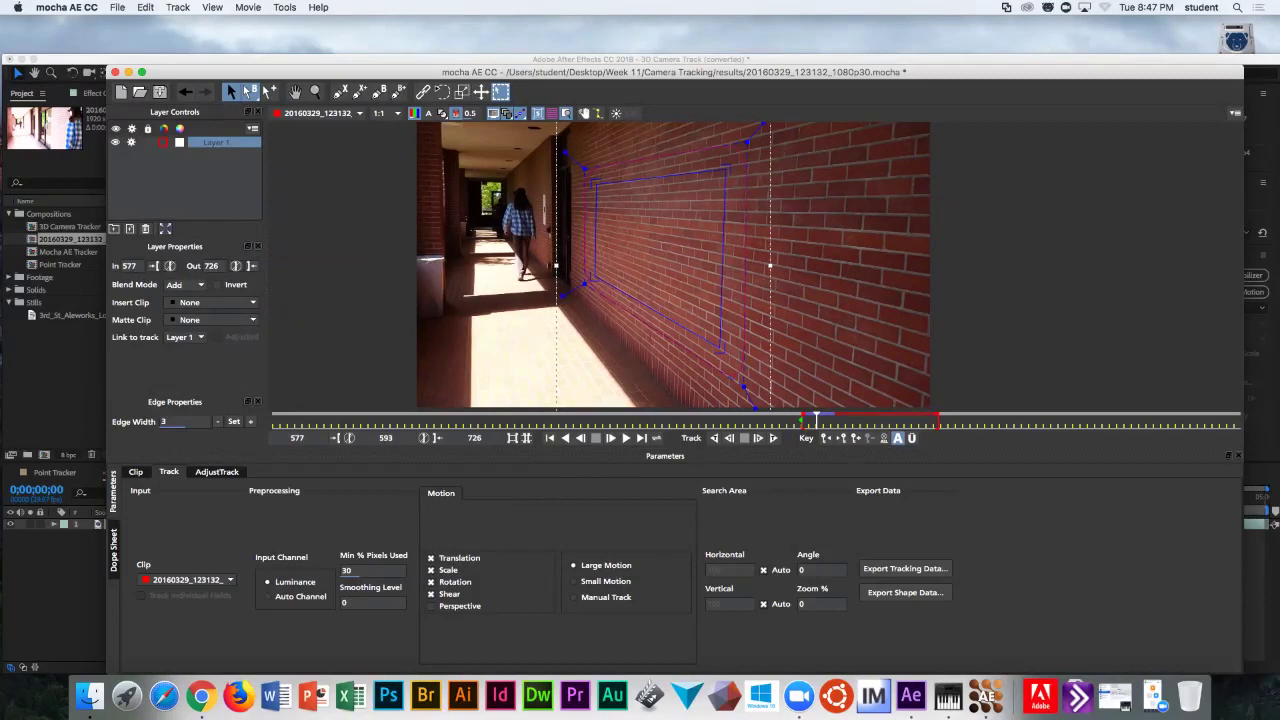
- Track Layer 1 forward to frame 625, then drag the surface's right edge back onto the wall
{"action": "left_click", "coordinate": [758, 438]}
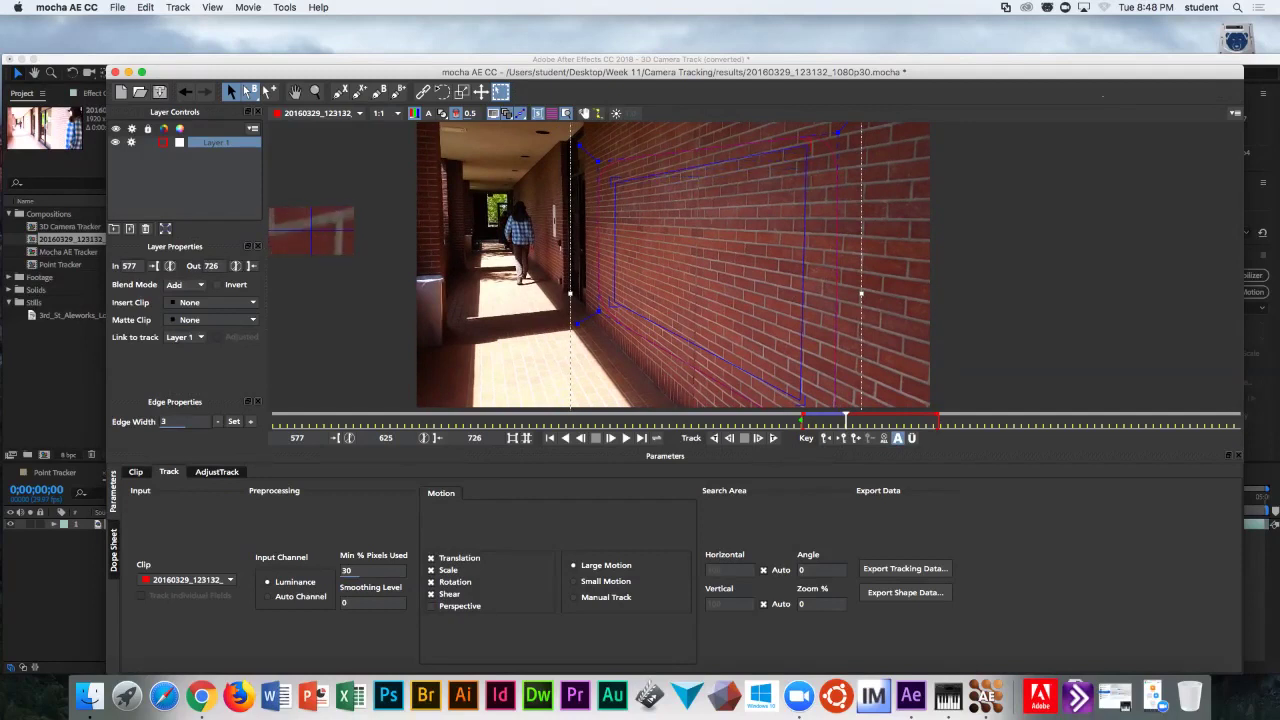
{"action": "left_click_drag", "start_coordinate": [861, 294], "coordinate": [866, 287]}
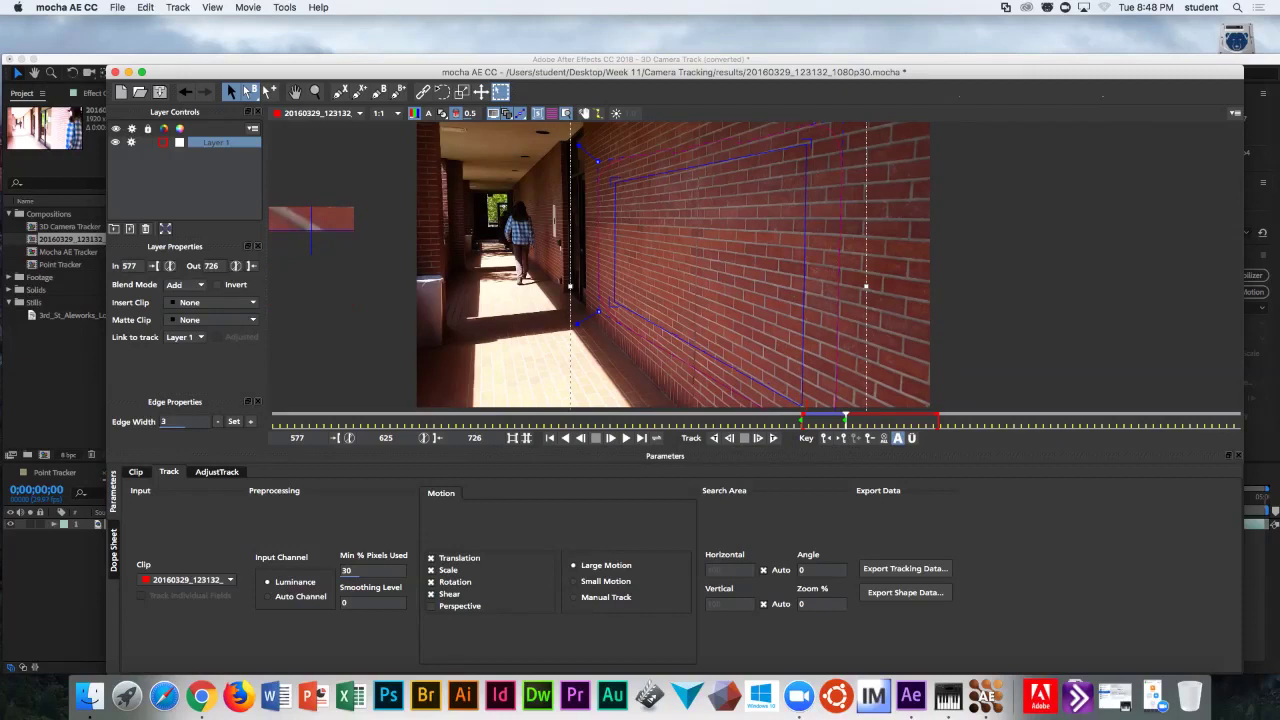
{"action": "left_click_drag", "start_coordinate": [805, 232], "coordinate": [806, 232]}
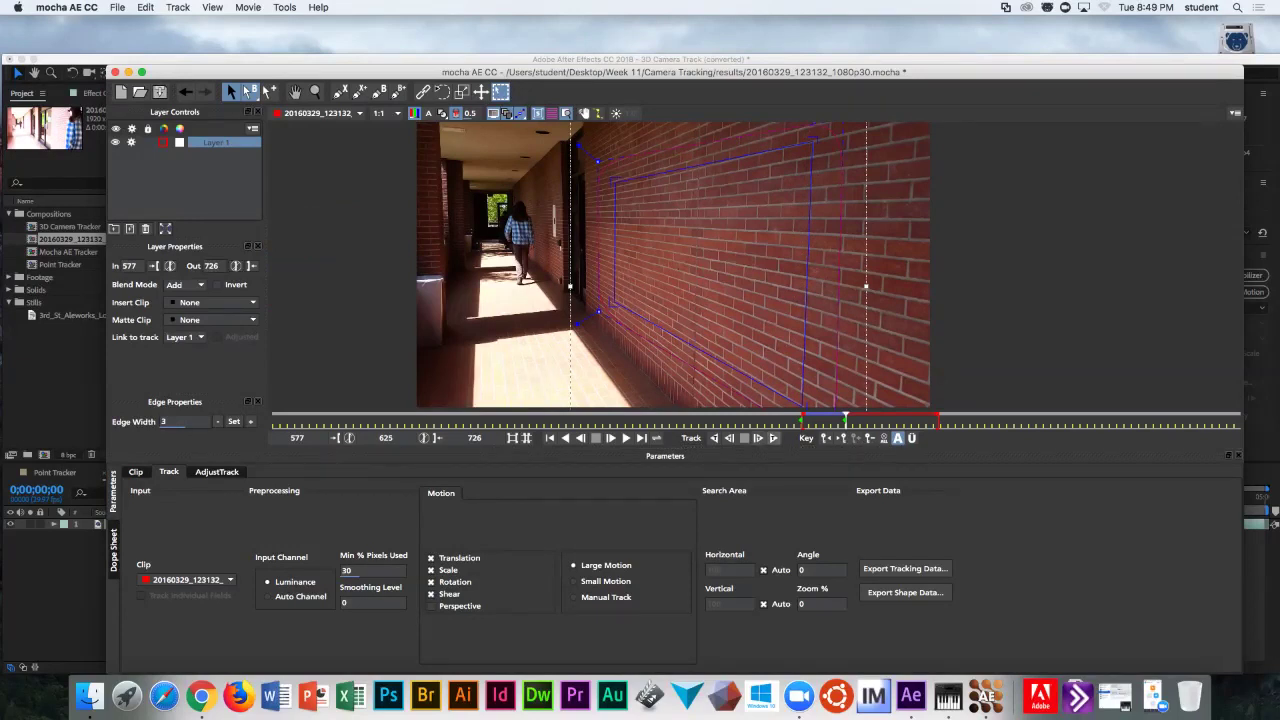
- Track Layer 1 forward and stop once it reaches frame 631
{"action": "left_click", "coordinate": [773, 438]}
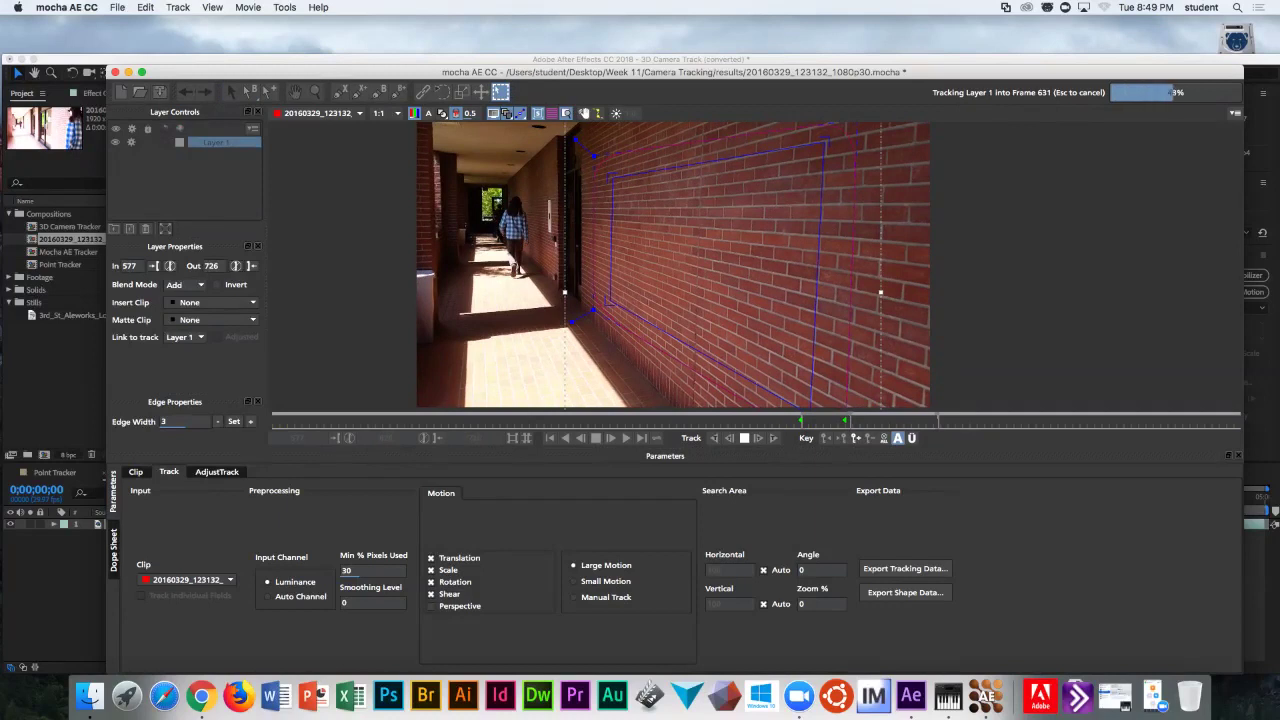
{"action": "left_click", "coordinate": [744, 438]}
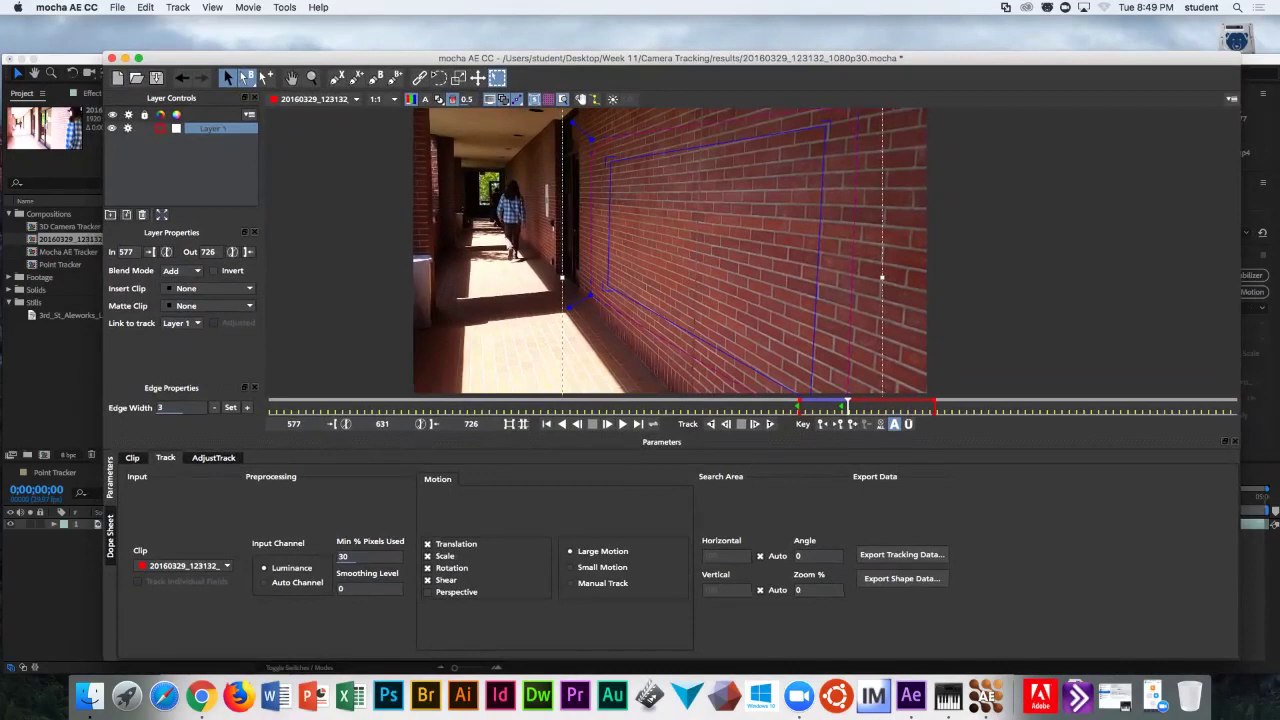
- Copy Layer 1's tracking data to the clipboard as After Effects Corner Pin [supports motion blur]
{"action": "left_click", "coordinate": [117, 7]}
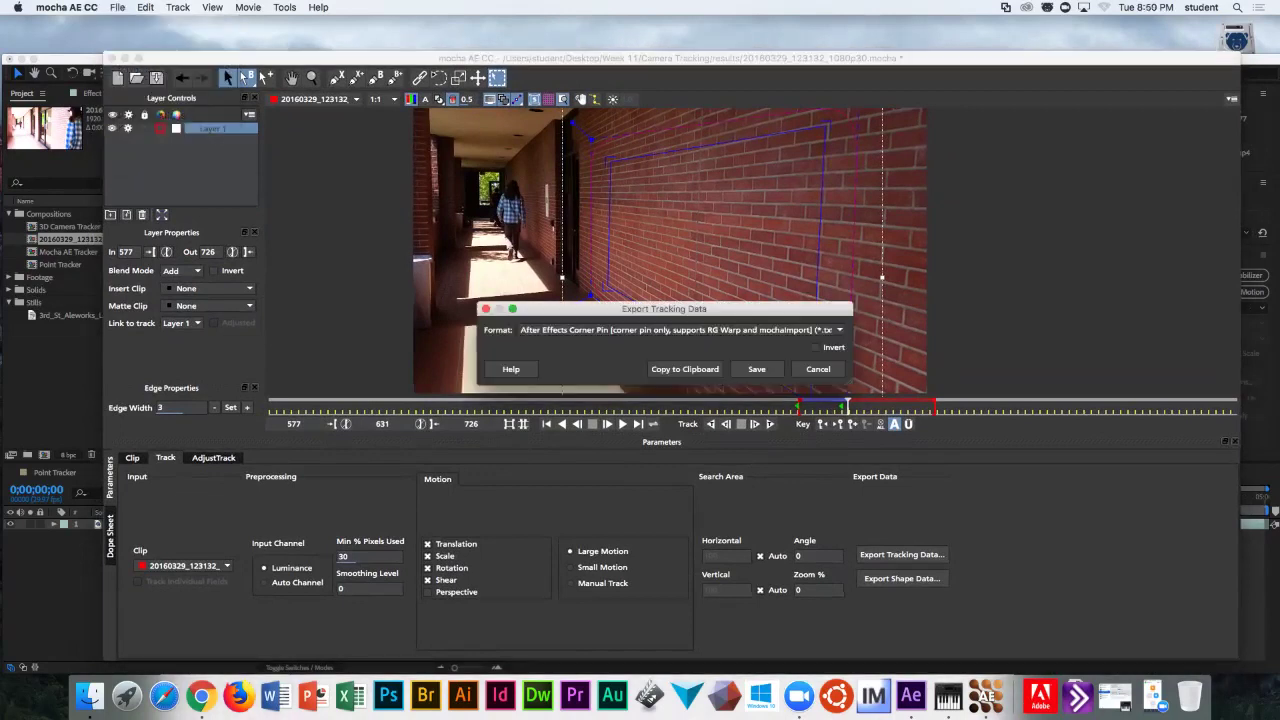
{"action": "left_click_drag", "start_coordinate": [600, 308], "coordinate": [654, 118]}
{"action": "left_click", "coordinate": [730, 139]}
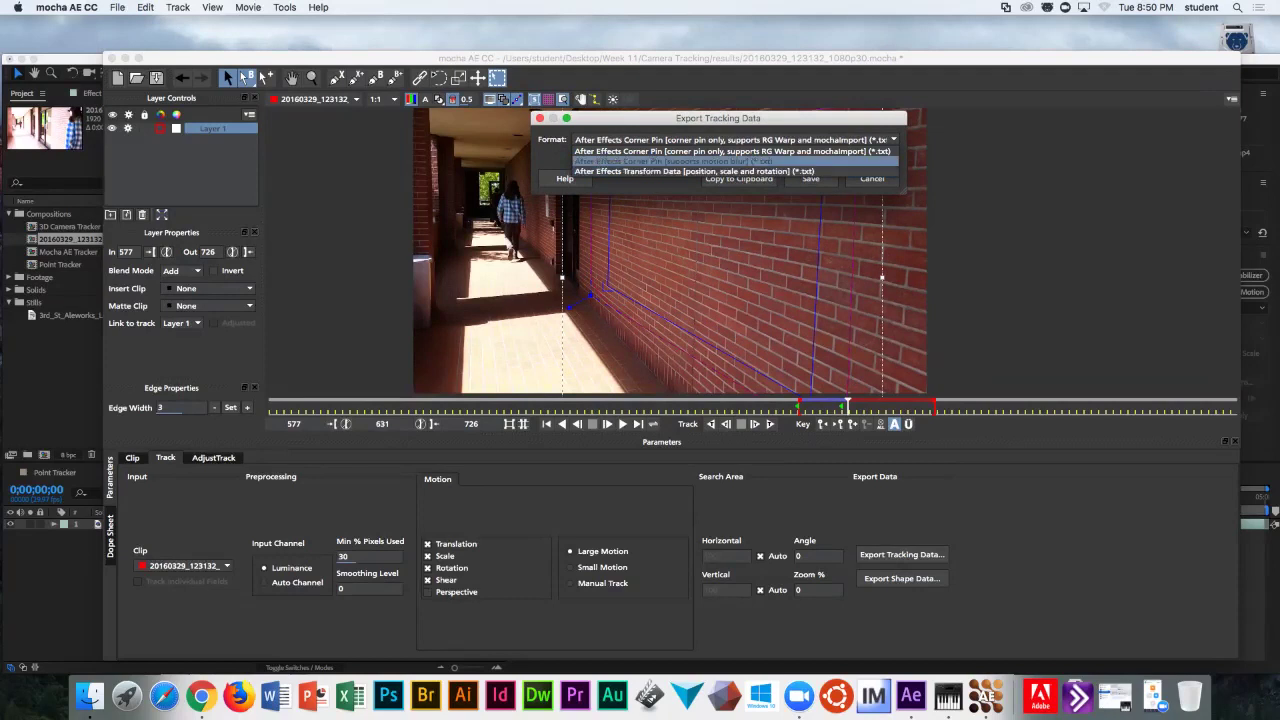
{"action": "left_click", "coordinate": [680, 161]}
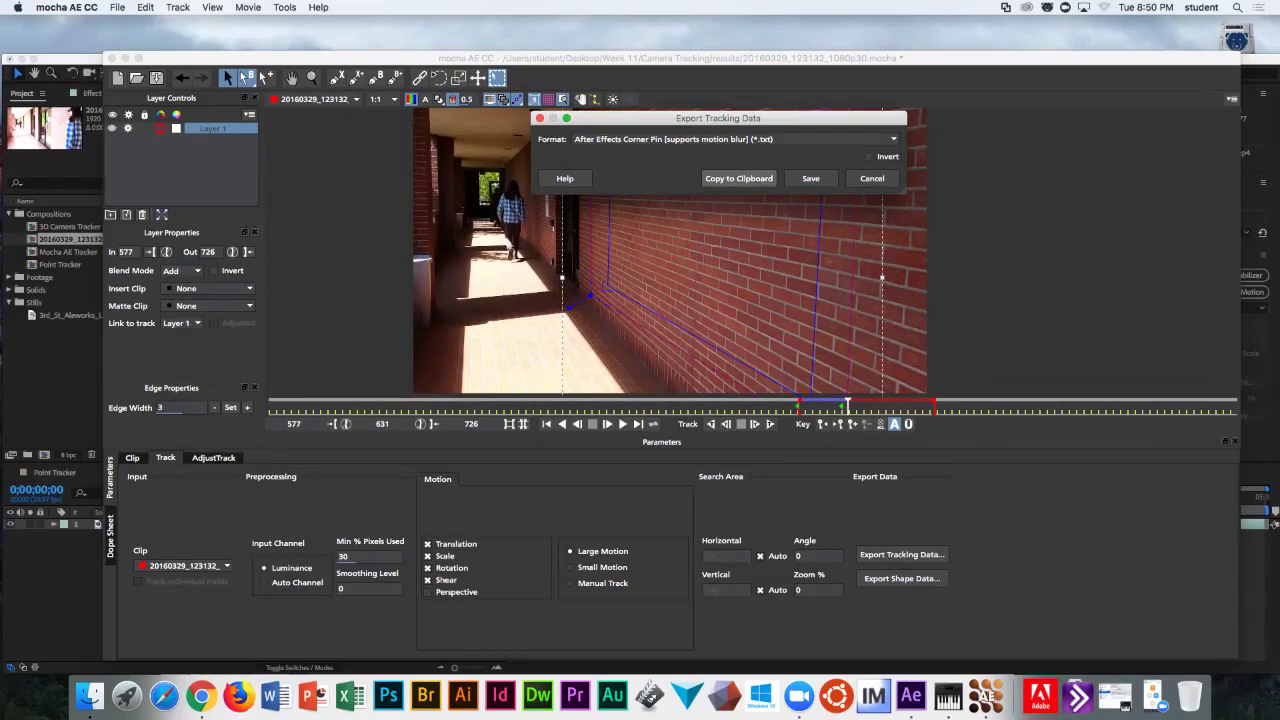
{"action": "key", "text": "Return"}
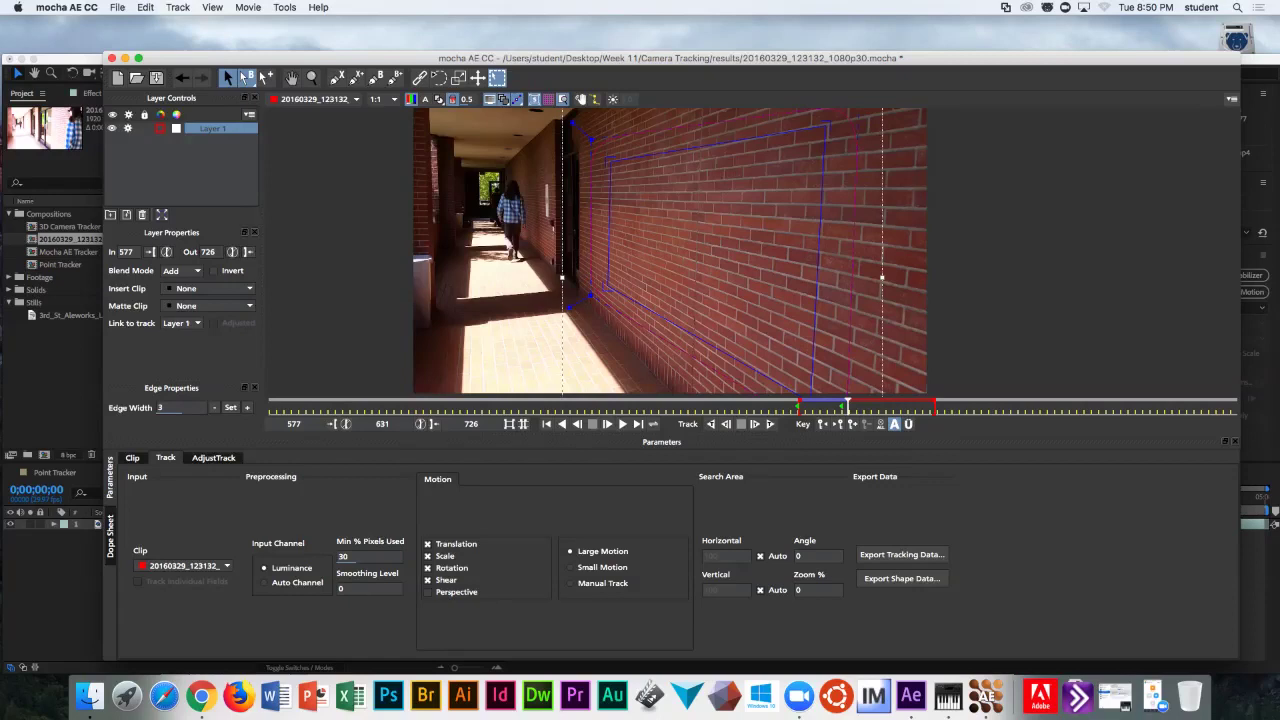
{"action": "key", "text": "super+Tab"}
- Recopy the tracking data in After Effects Corner Pin [supports motion blur] format and return to After Effects
{"action": "left_click", "coordinate": [117, 7]}
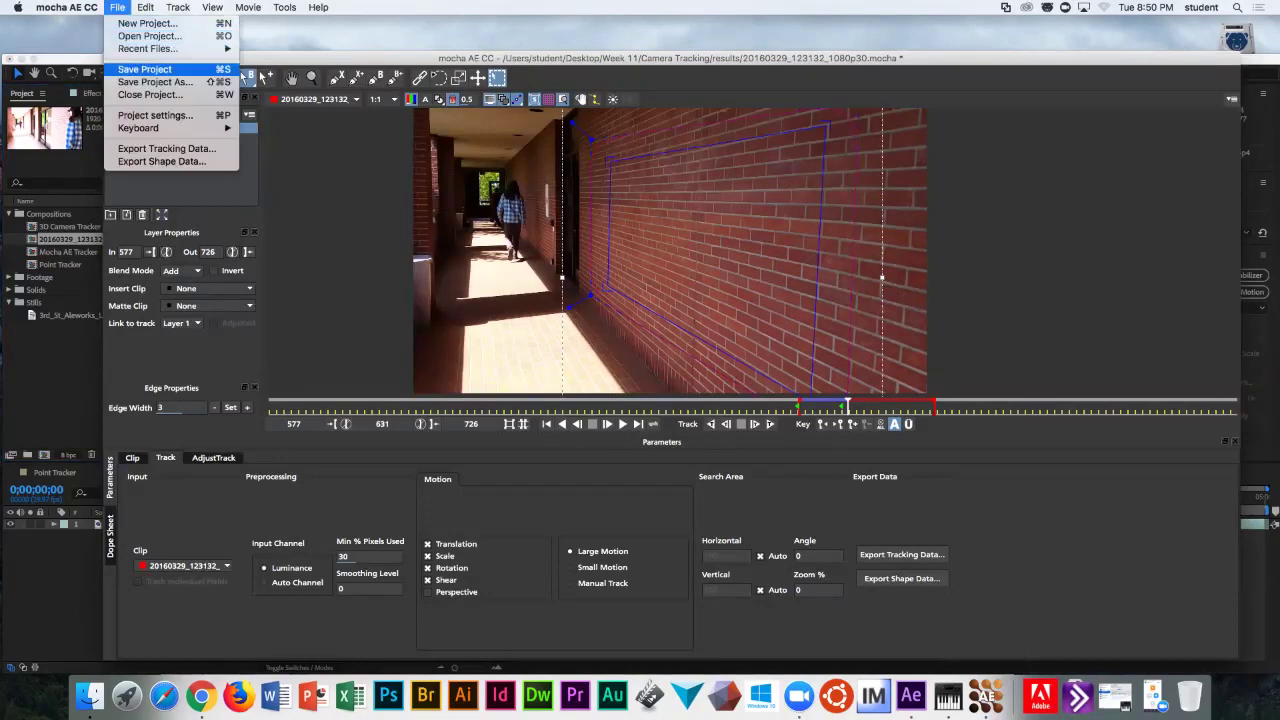
{"action": "left_click", "coordinate": [166, 148]}
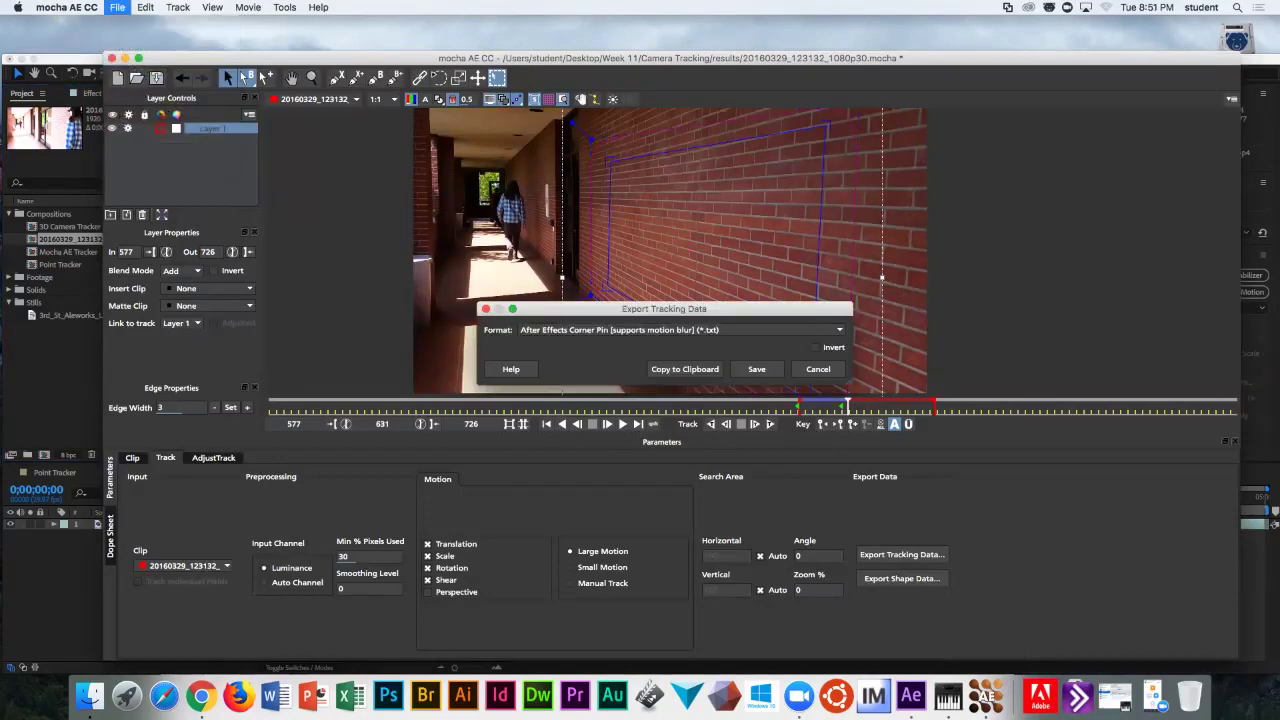
{"action": "left_click", "coordinate": [680, 330]}
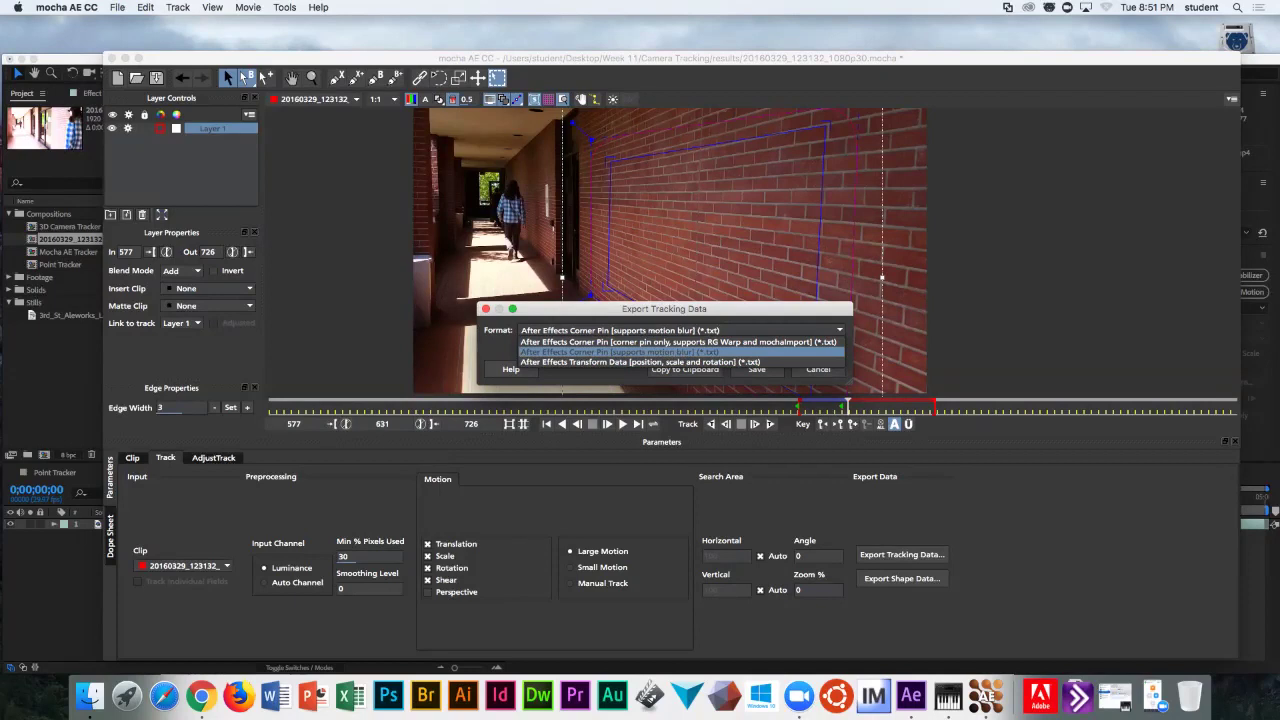
{"action": "key", "text": "Return"}
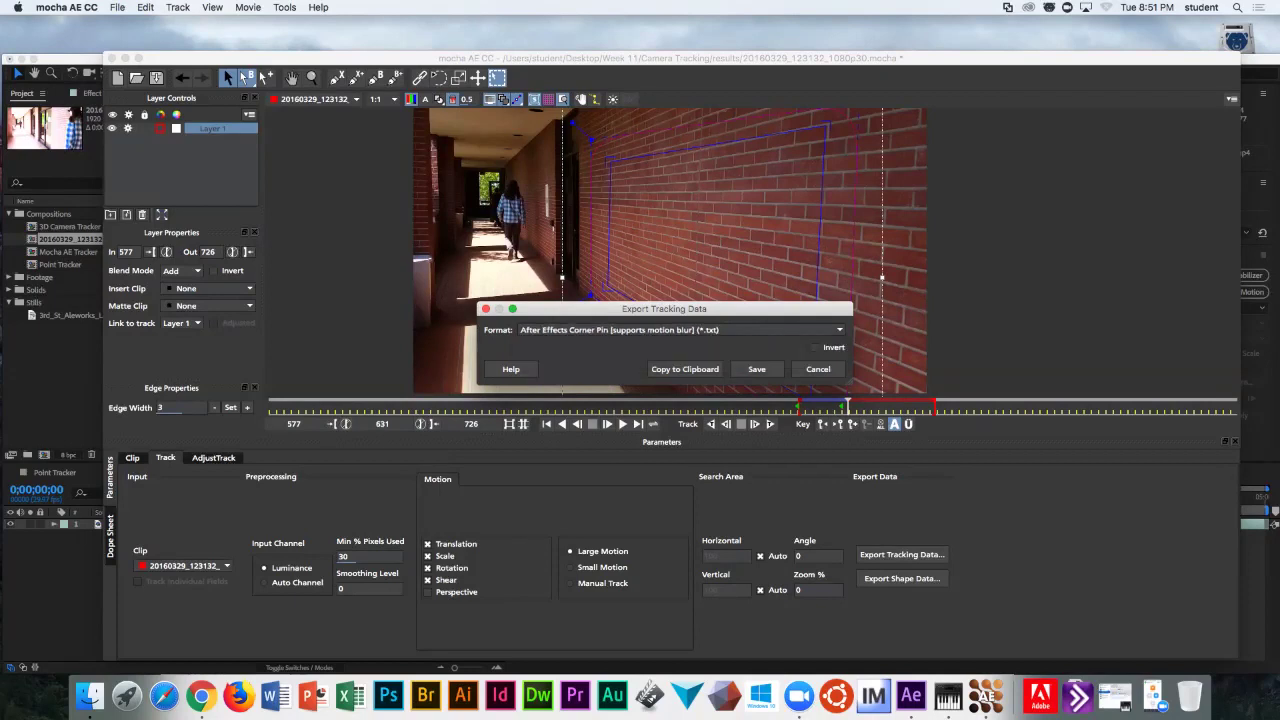
{"action": "left_click", "coordinate": [685, 369]}
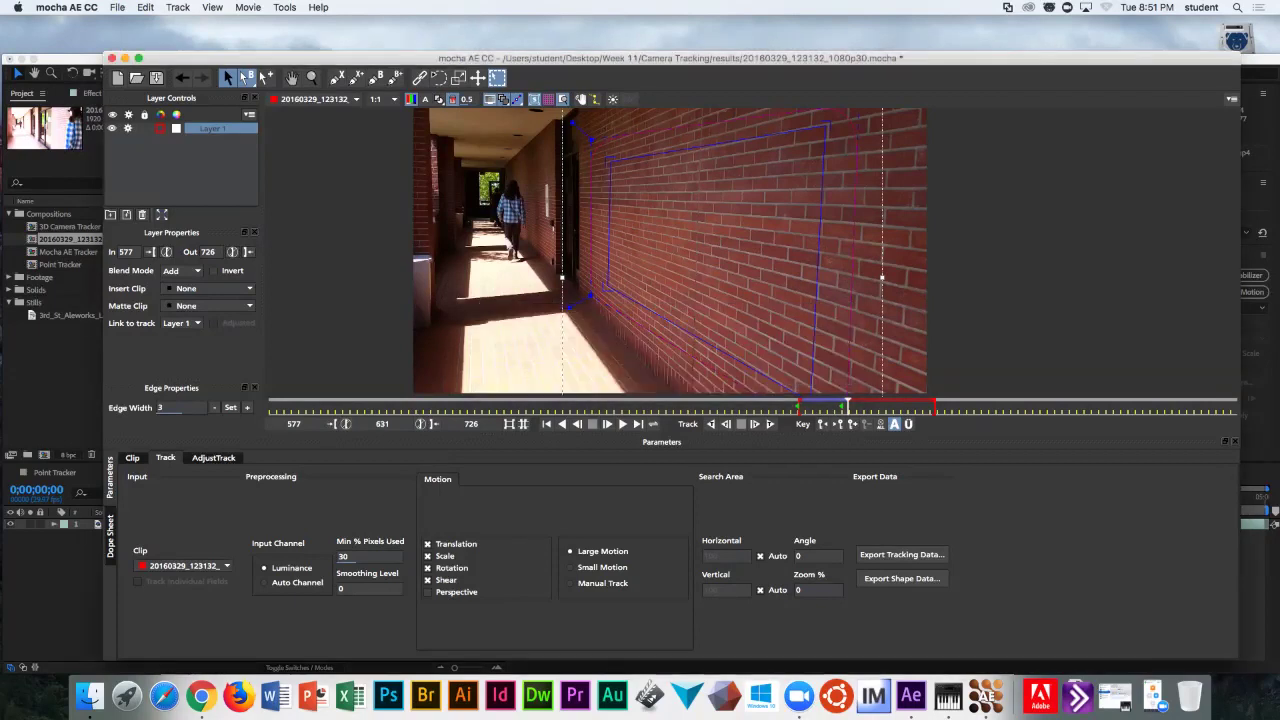
{"action": "key", "text": "super+Tab"}
- Drag 3rd_St_Aleworks_Logo.png from the Project panel into the Mocha AE Tracker timeline
{"action": "left_click", "coordinate": [85, 315]}
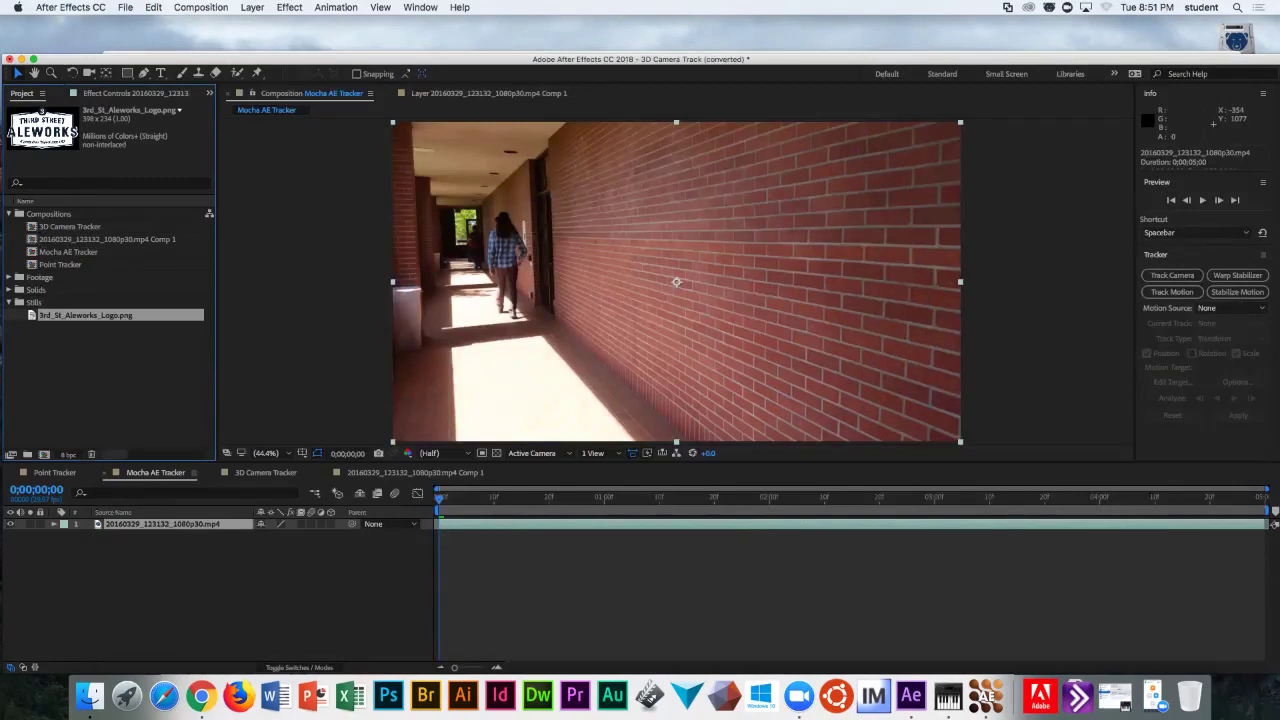
{"action": "left_click_drag", "start_coordinate": [120, 530], "coordinate": [424, 511]}
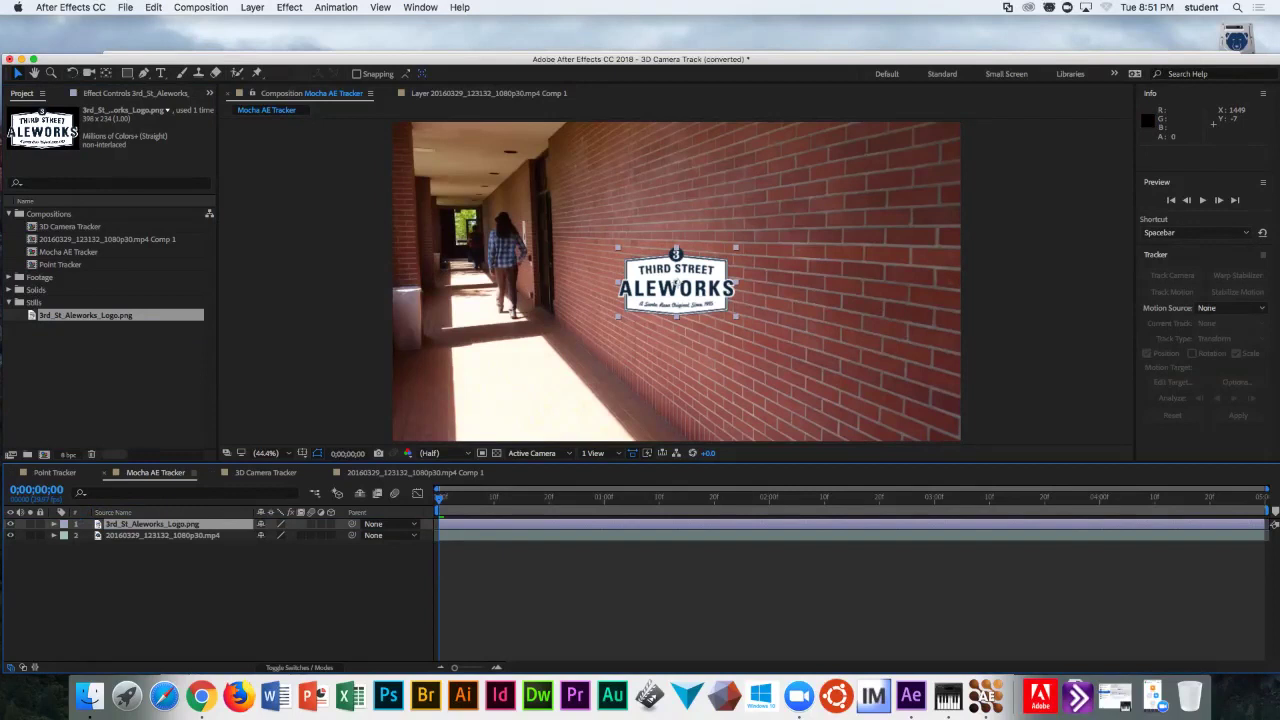
- Apply Distort > Corner Pin to the logo layer, paste the mocha keyframes, and preview the result
{"action": "left_click", "coordinate": [289, 7]}
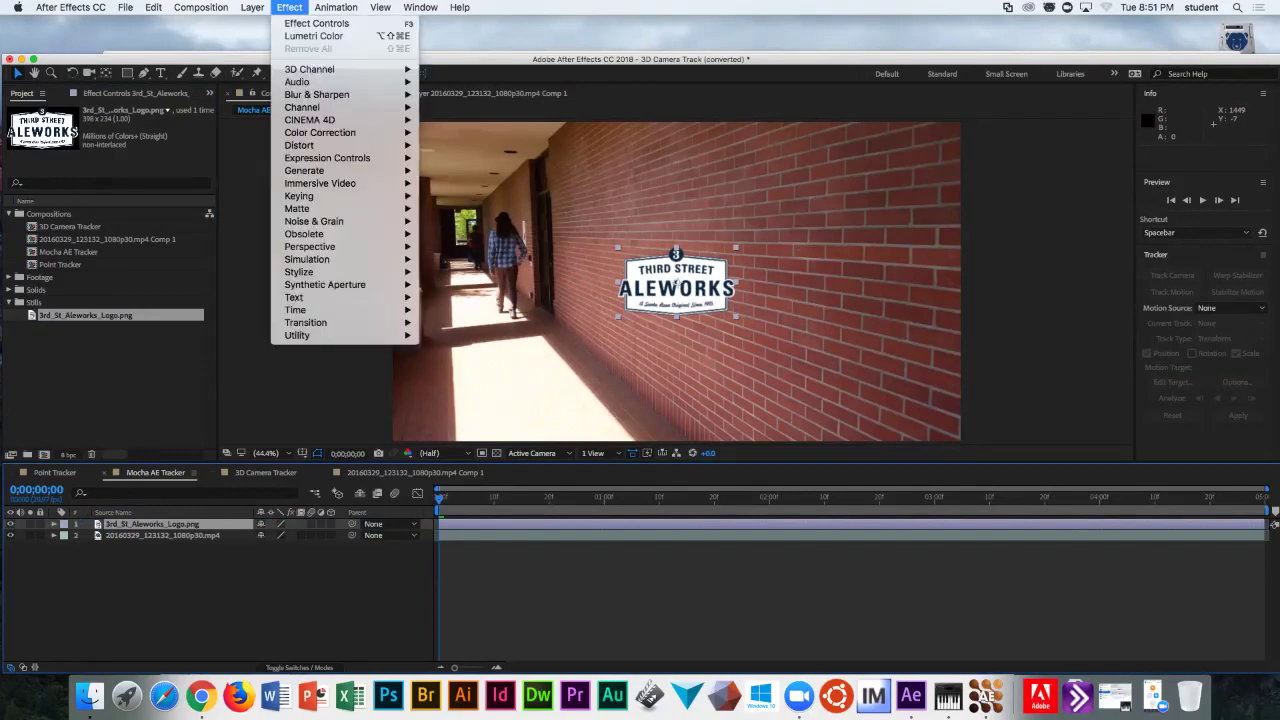
{"action": "mouse_move", "coordinate": [319, 132]}
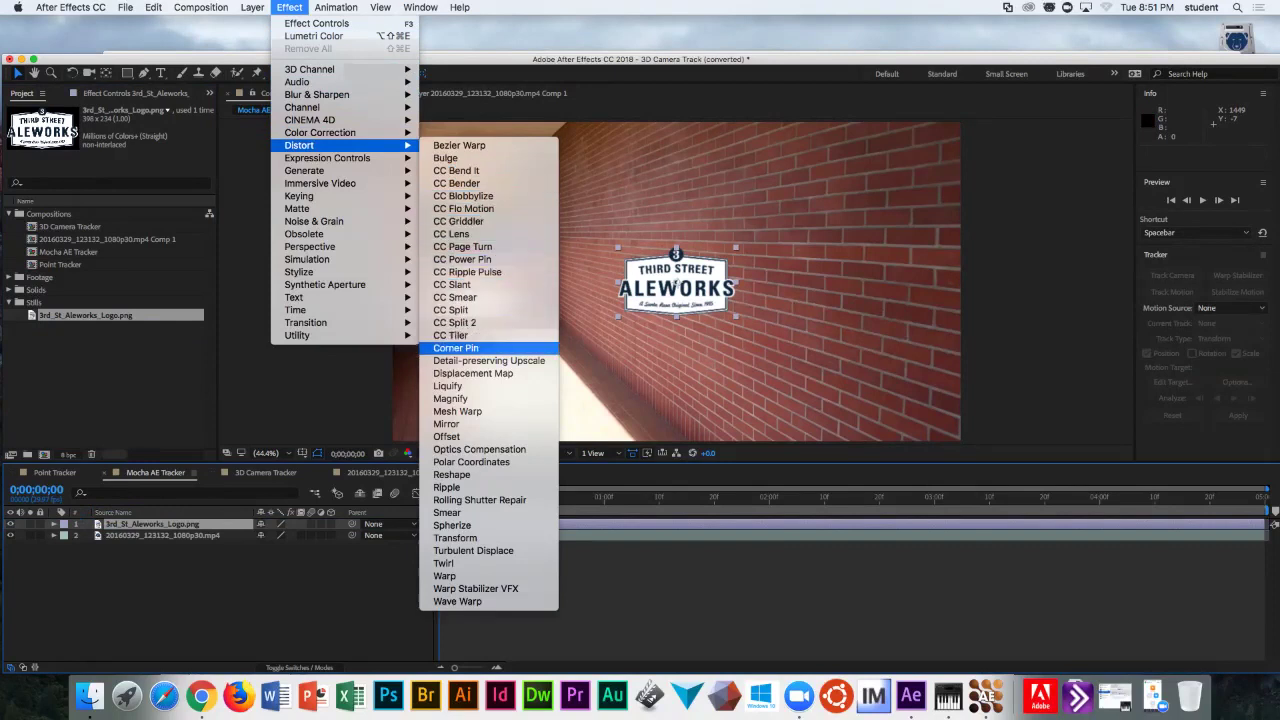
{"action": "left_click", "coordinate": [456, 347]}
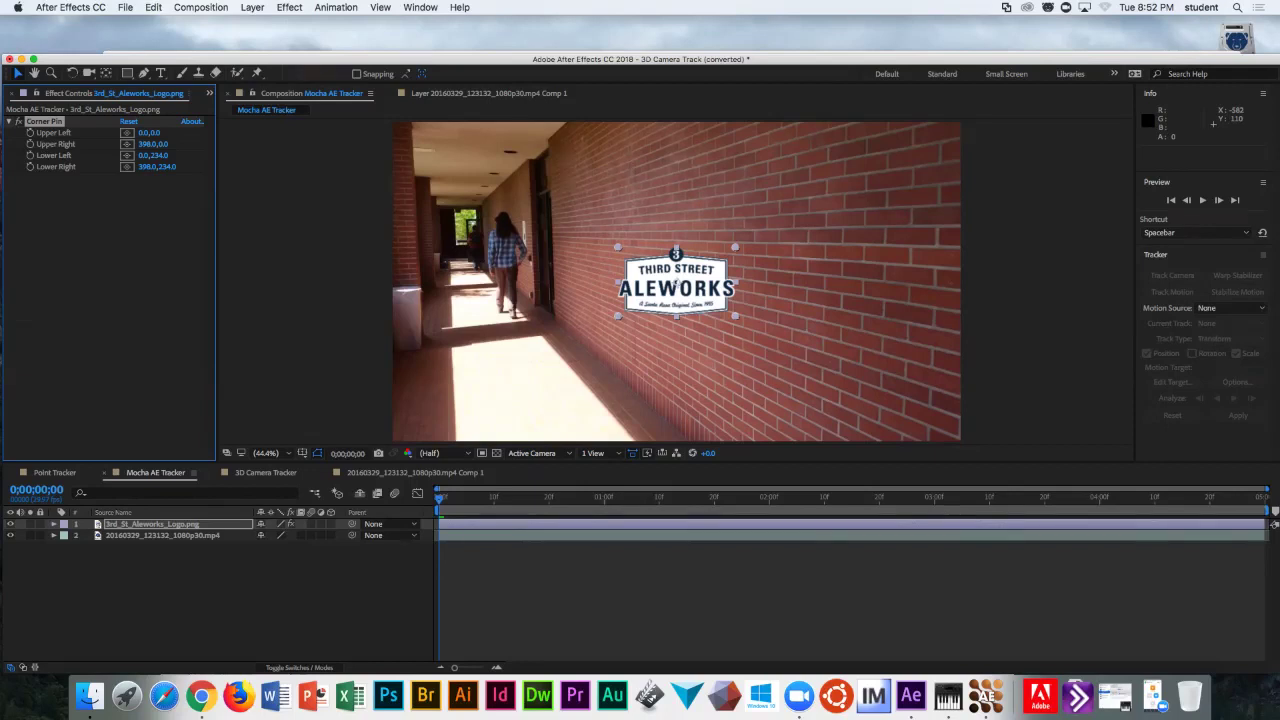
{"action": "key", "text": "super+v"}
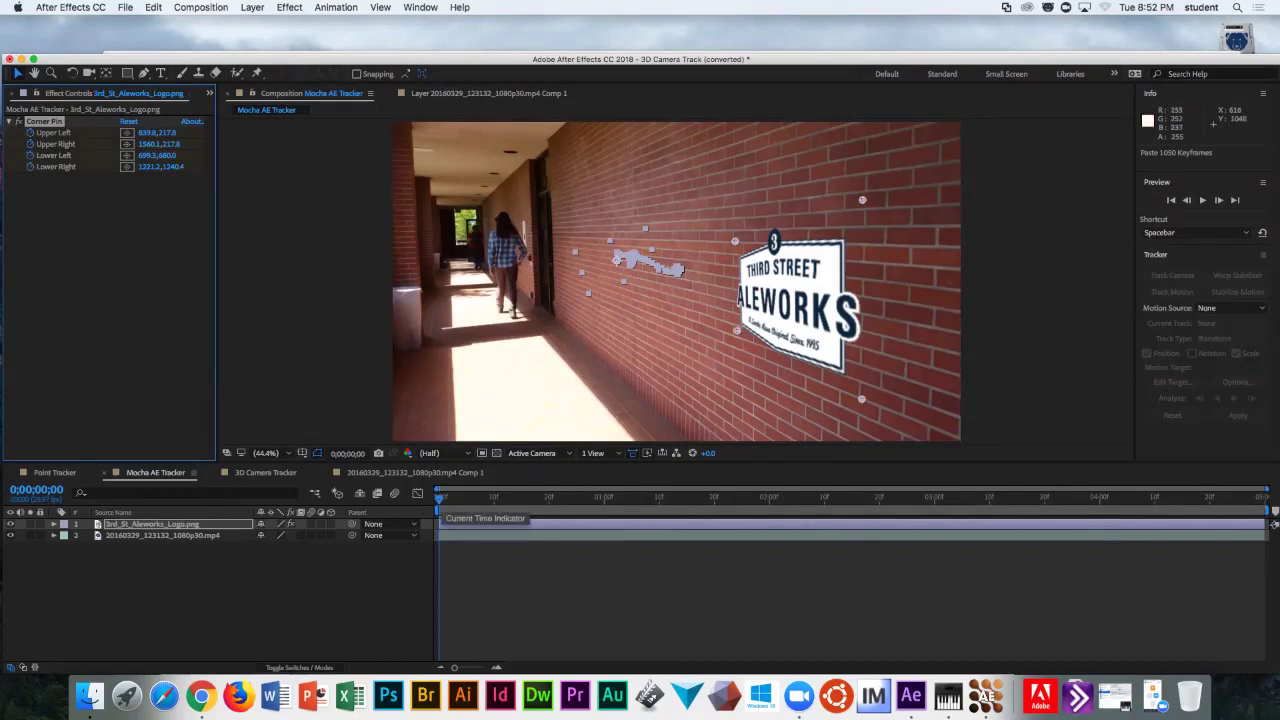
{"action": "key", "text": "space"}
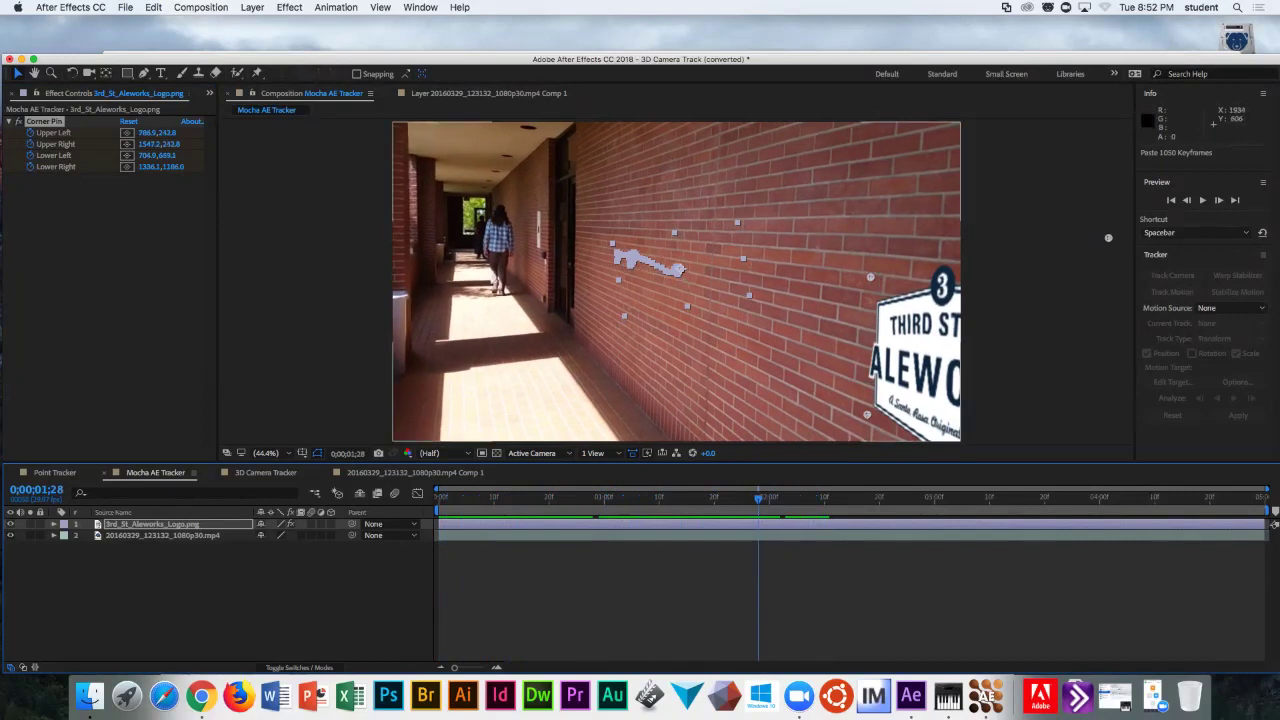
{"action": "key", "text": "space"}
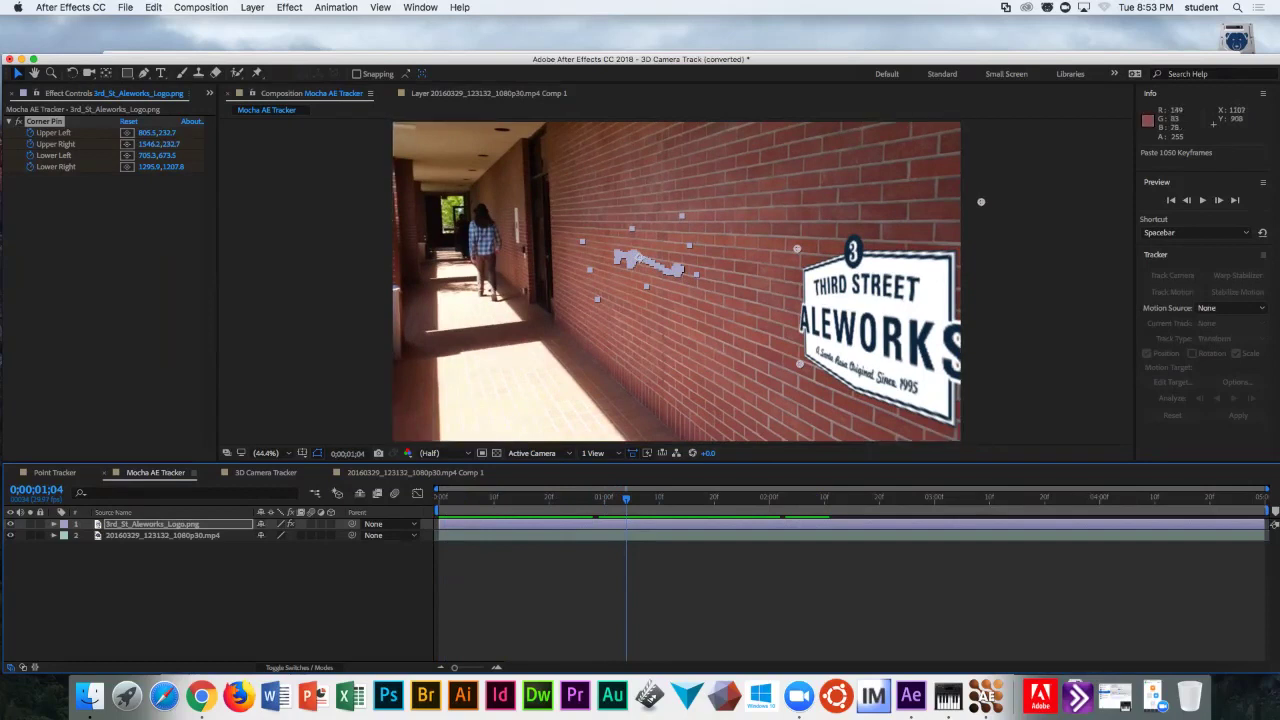
- Delete the logo layer and duplicate the hallway footage layer
{"action": "key", "text": "Delete"}
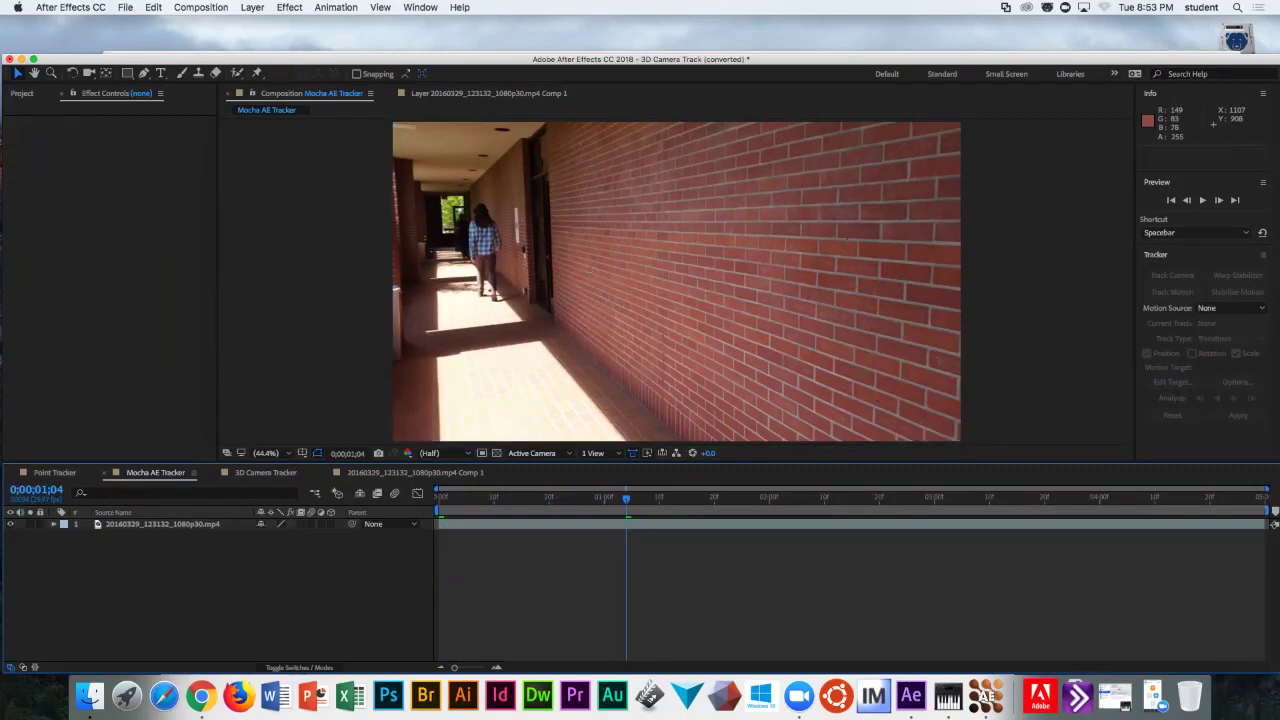
{"action": "left_click", "coordinate": [22, 93]}
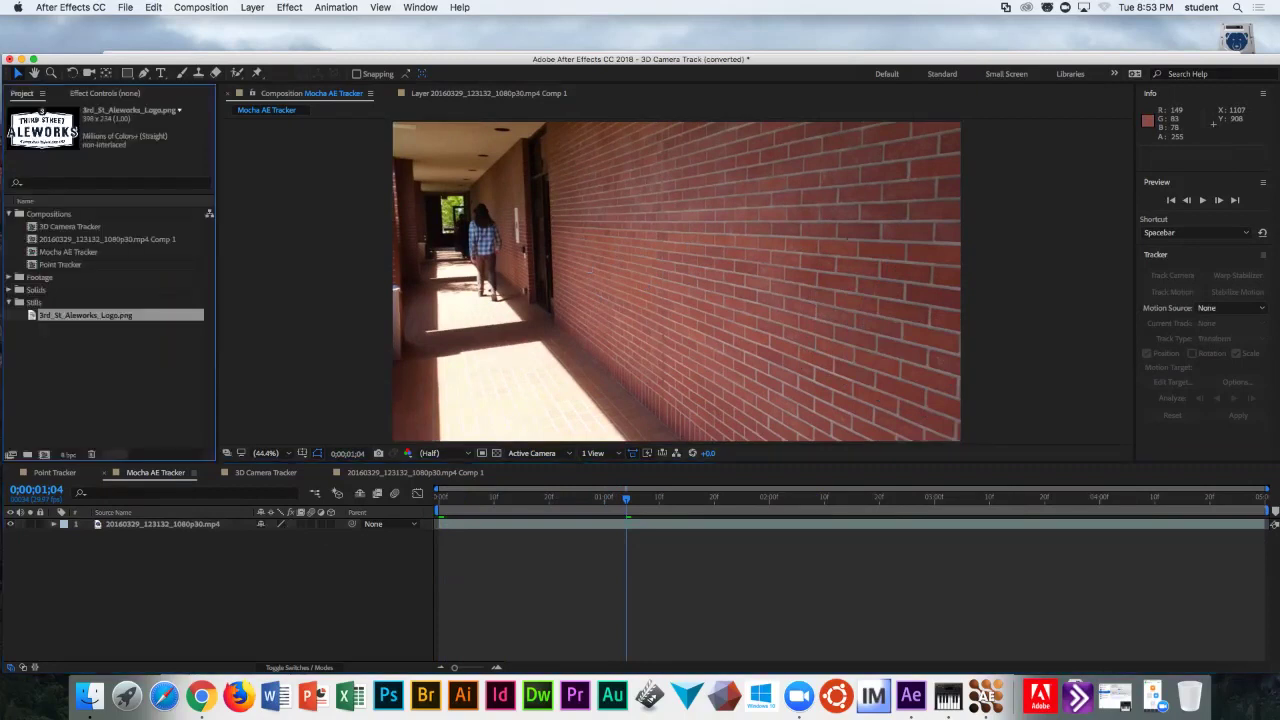
{"action": "key", "text": "super+a"}
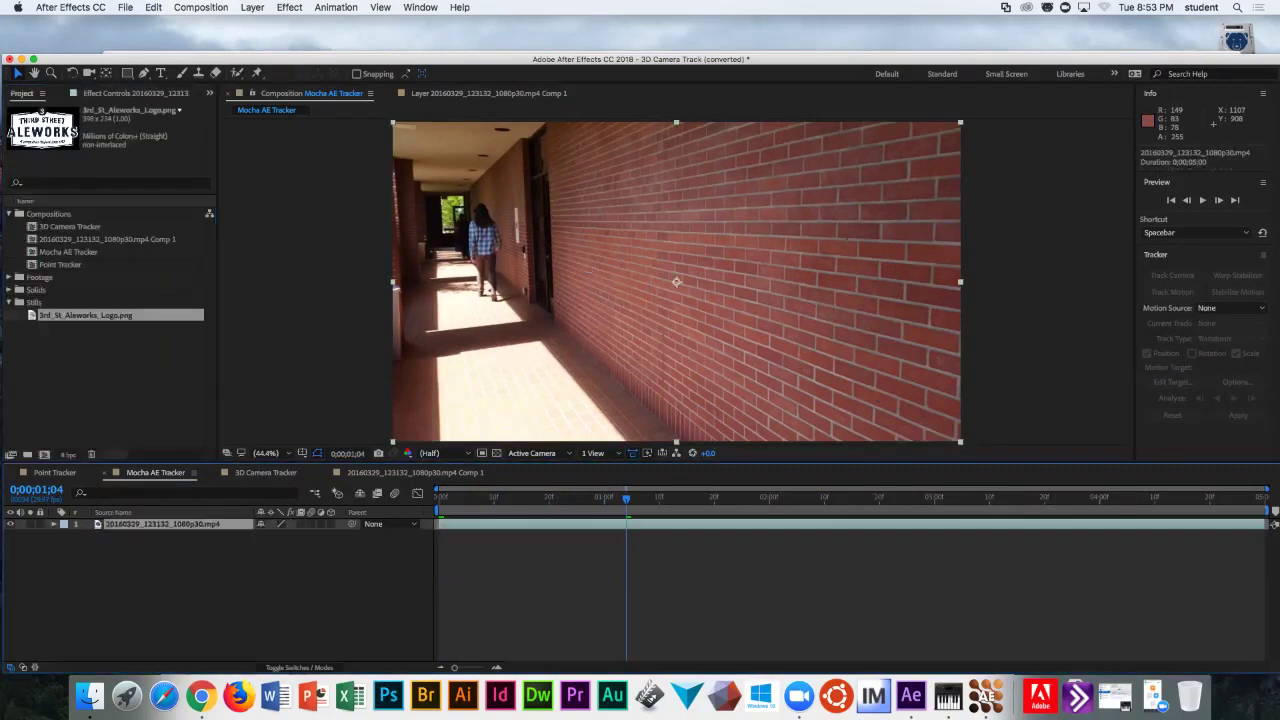
{"action": "key", "text": "super+d"}
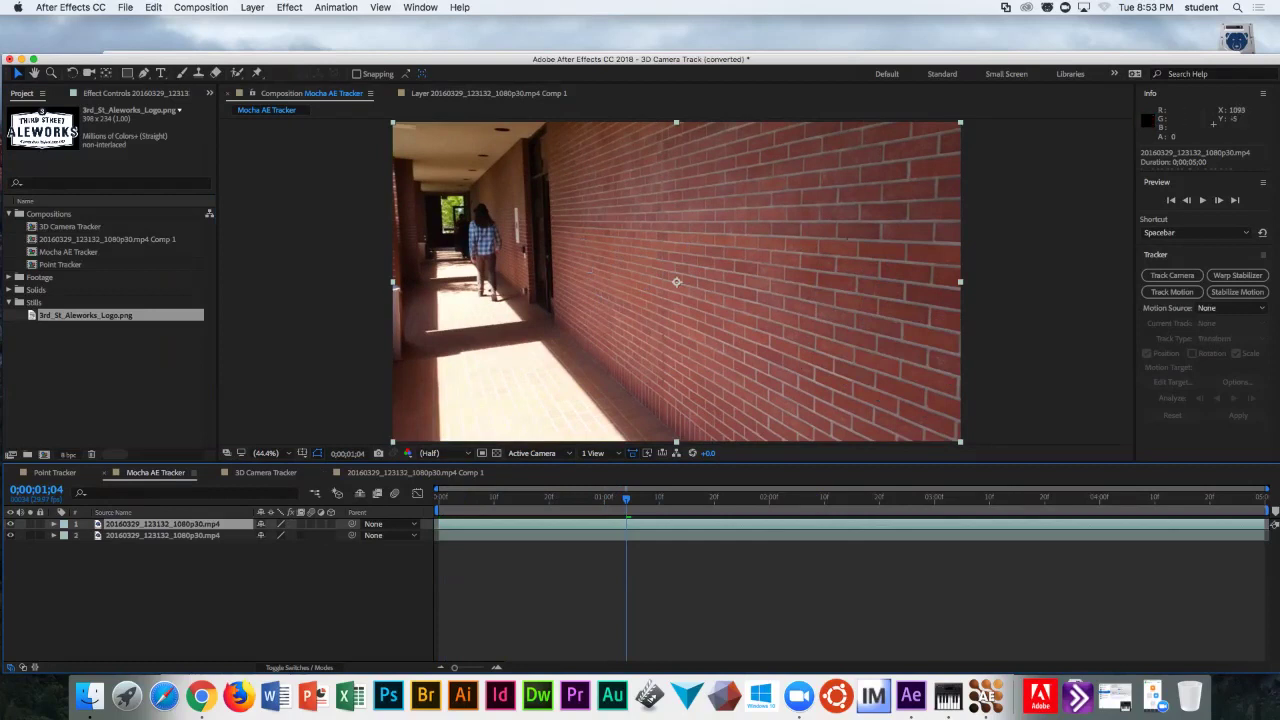
- Apply Distort > Corner Pin to the footage copy, paste the mocha keyframes, and preview
{"action": "left_click", "coordinate": [289, 7]}
{"action": "mouse_move", "coordinate": [340, 145]}
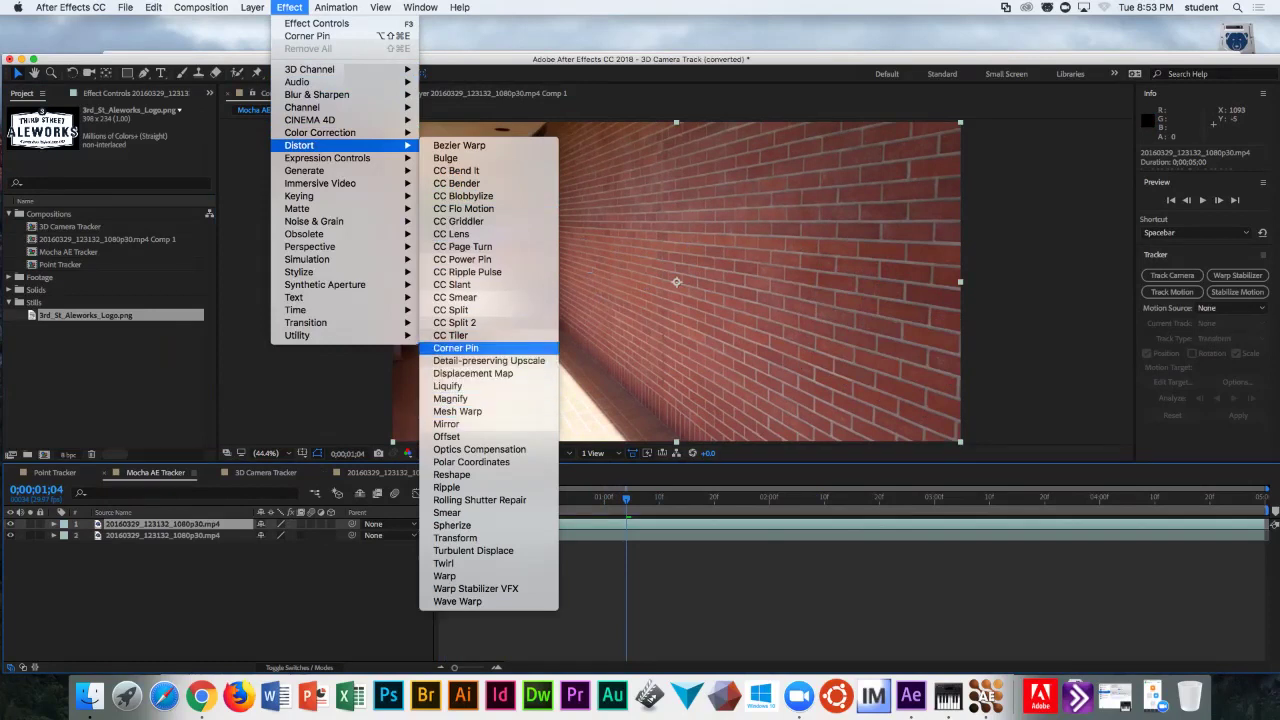
{"action": "left_click", "coordinate": [456, 347]}
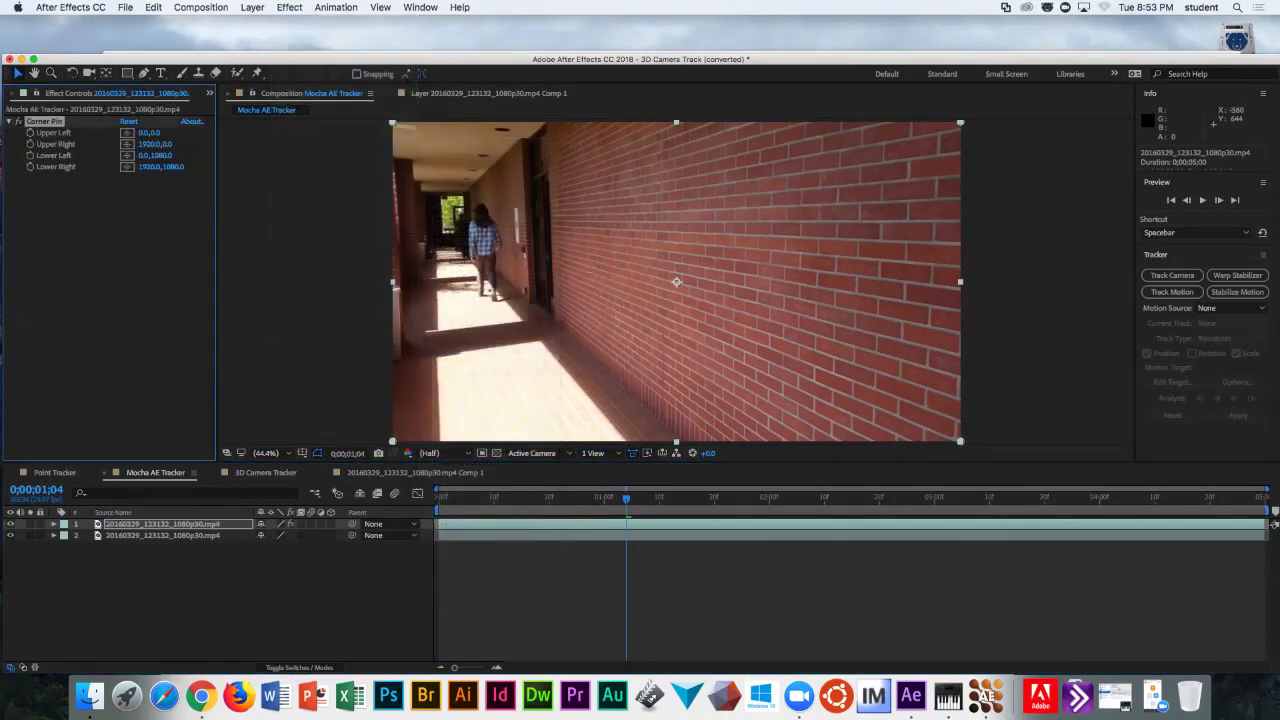
{"action": "key", "text": "super+v"}
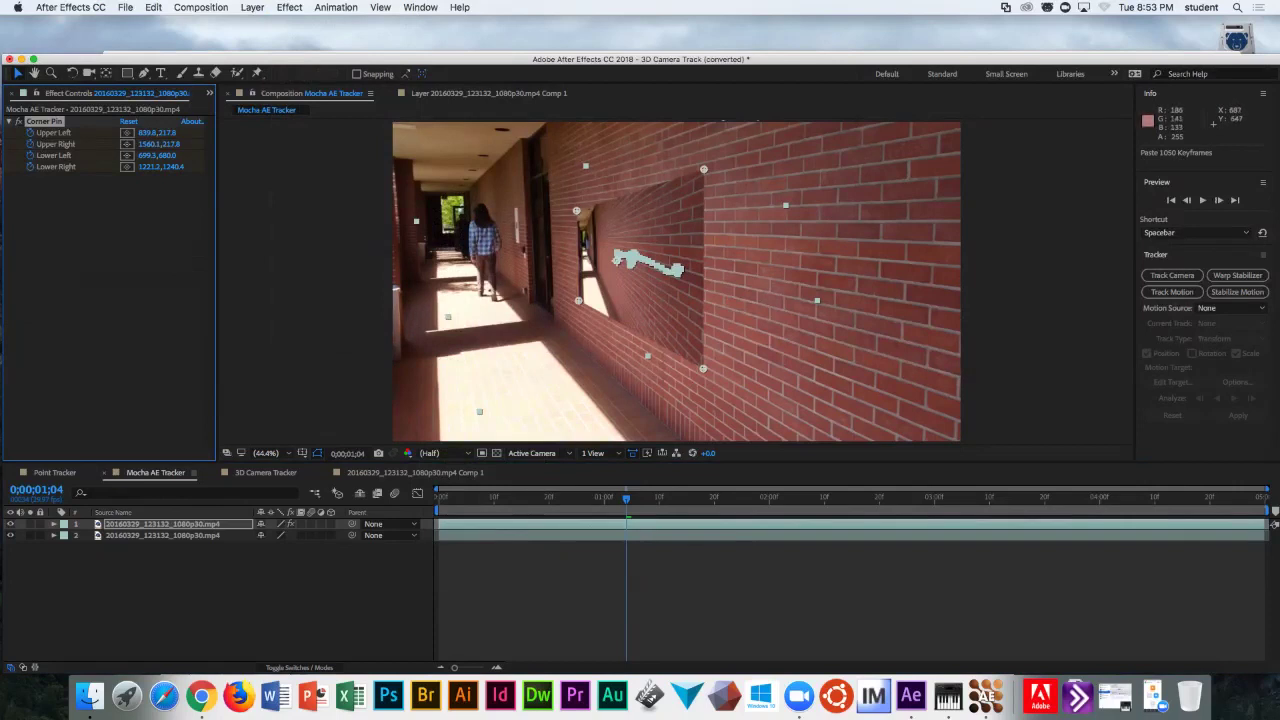
{"action": "key", "text": "space"}
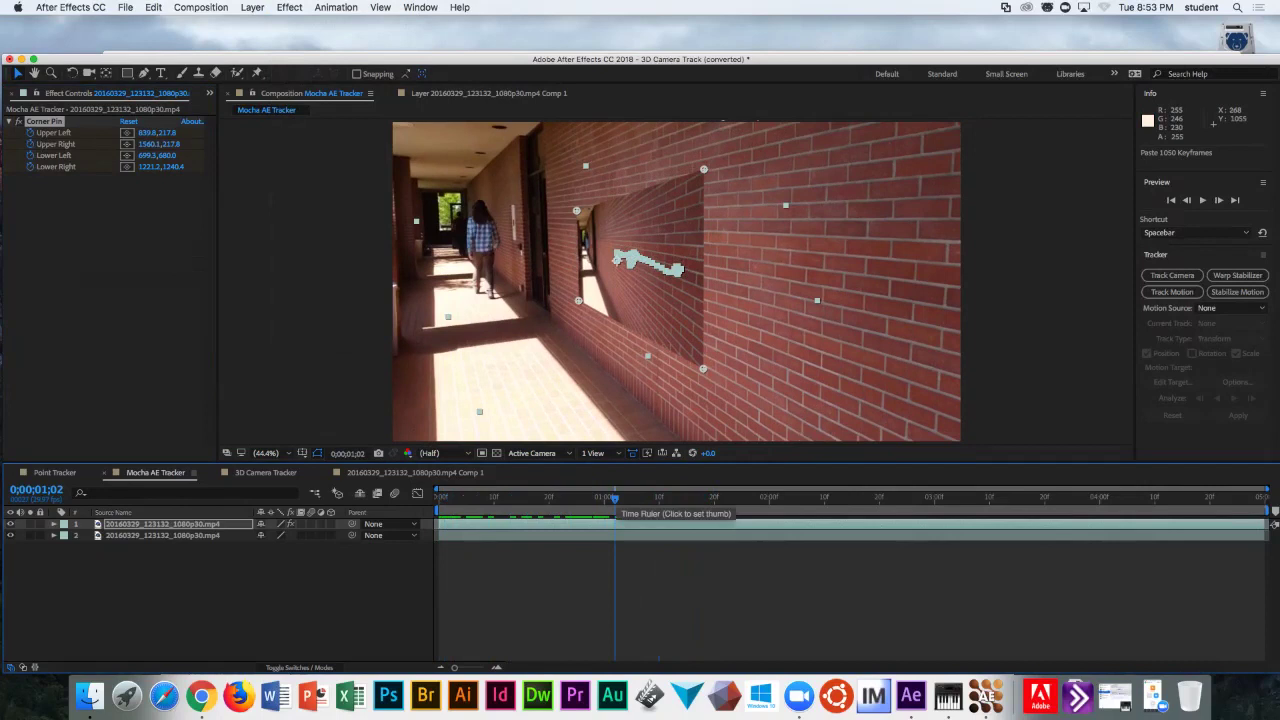
{"action": "key", "text": "super+z"}
{"action": "left_click_drag", "start_coordinate": [626, 520], "coordinate": [440, 520]}
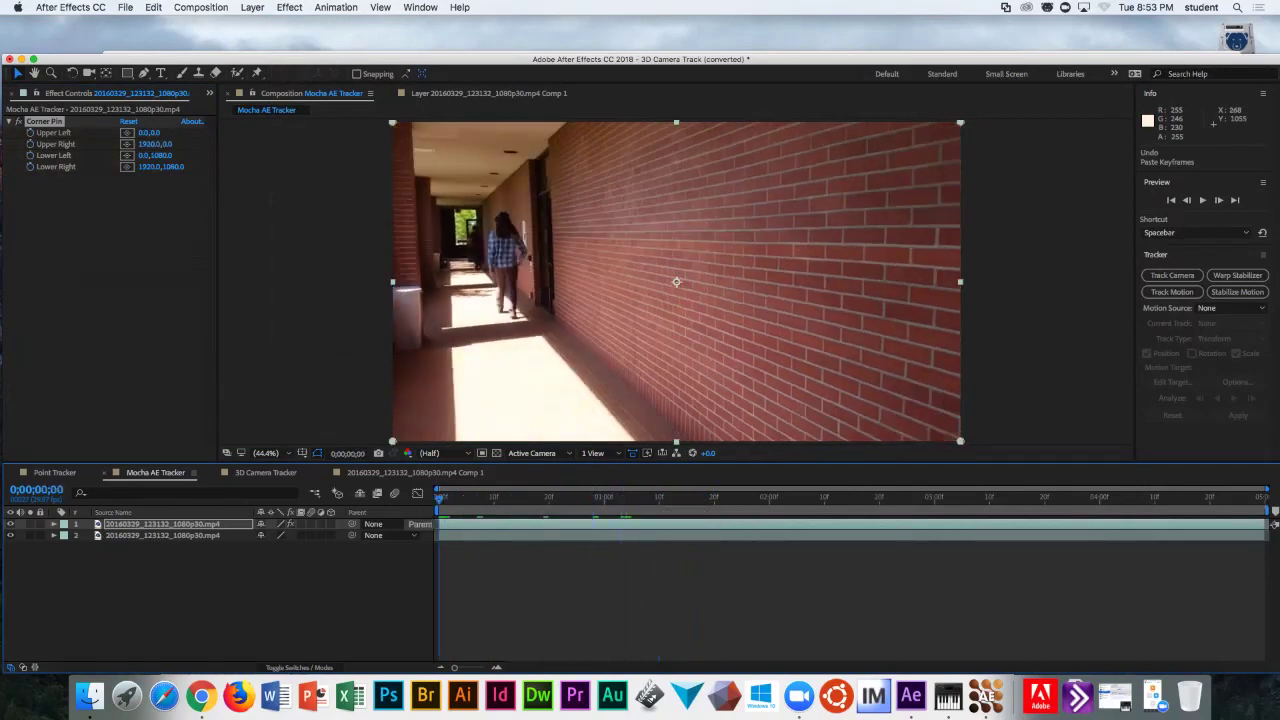
{"action": "key", "text": "super+v"}
{"action": "key", "text": "space"}
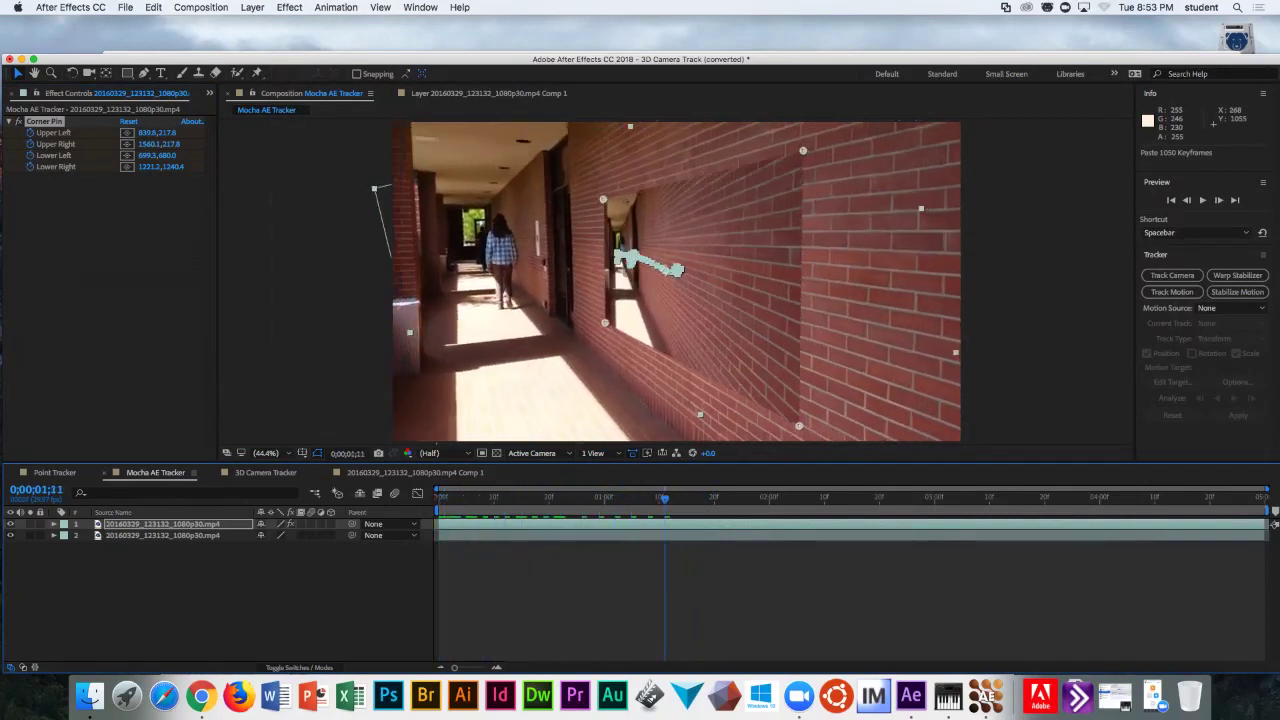
{"action": "key", "text": "space"}
{"action": "left_click", "coordinate": [162, 535]}
{"action": "left_click_drag", "start_coordinate": [800, 535], "coordinate": [625, 535]}
{"action": "key", "text": "super+z"}
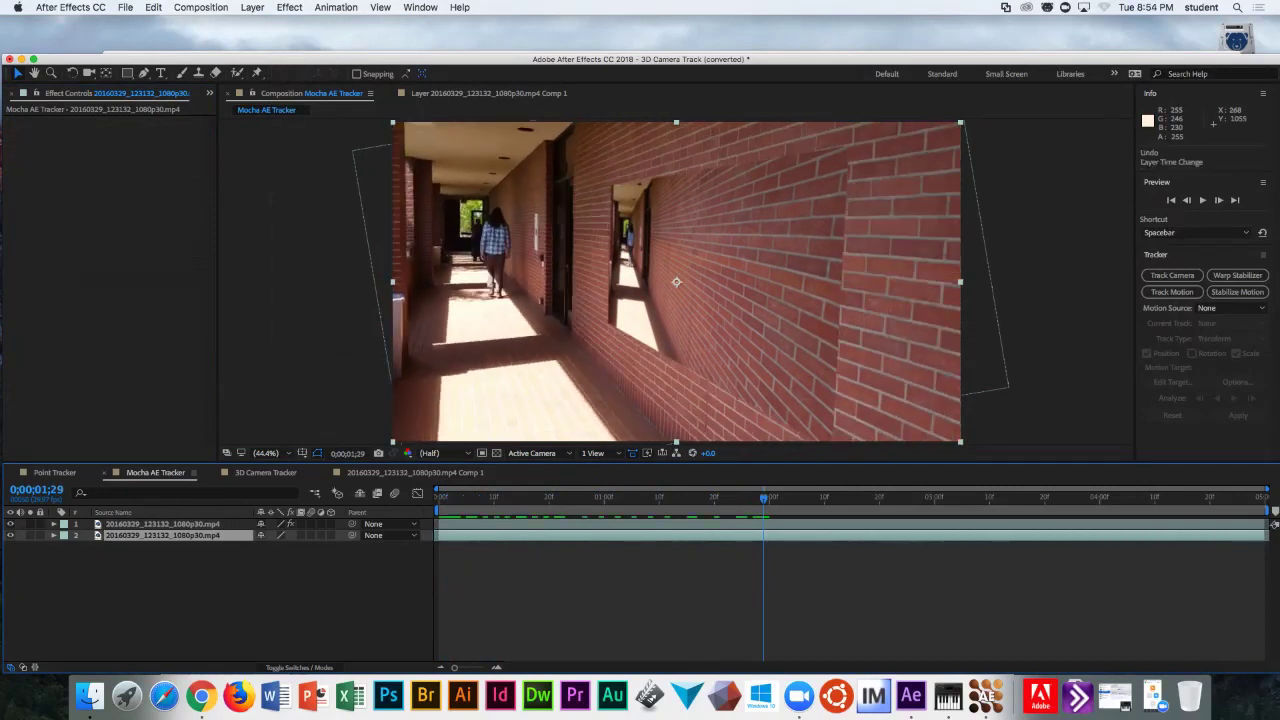
{"action": "key", "text": "Page_Up"}
{"action": "key", "text": "Page_Up"}
{"action": "key", "text": "Page_Up"}
{"action": "key", "text": "Page_Up"}
{"action": "key", "text": "Page_Up"}
{"action": "key", "text": "Page_Up"}
{"action": "key", "text": "Page_Up"}
{"action": "key", "text": "Page_Up"}
{"action": "key", "text": "Page_Up"}
{"action": "key", "text": "Page_Up"}
{"action": "key", "text": "Page_Up"}
{"action": "key", "text": "Page_Up"}
{"action": "key", "text": "Page_Up"}
{"action": "key", "text": "Page_Up"}
{"action": "key", "text": "Page_Up"}
{"action": "key", "text": "Page_Up"}
{"action": "key", "text": "Page_Up"}
{"action": "key", "text": "Page_Up"}
{"action": "key", "text": "Page_Up"}
{"action": "key", "text": "Page_Up"}
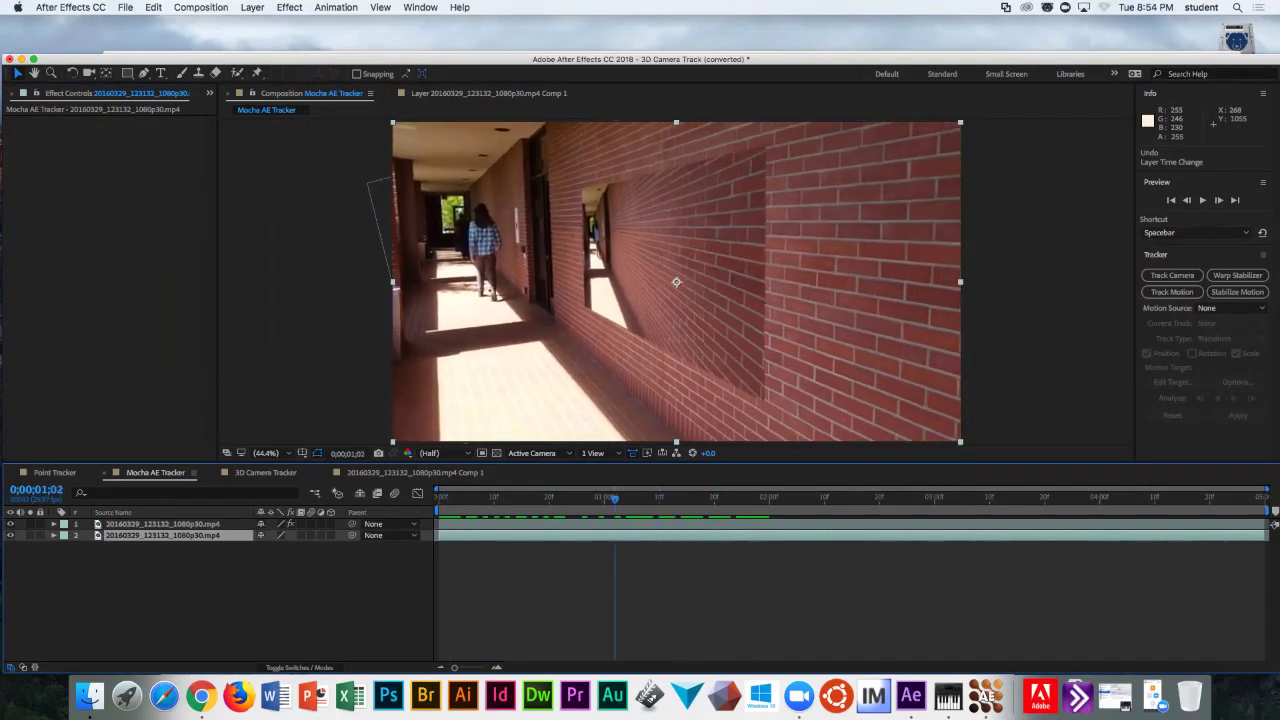
{"action": "key", "text": "Page_Up"}
{"action": "key", "text": "Page_Up"}
{"action": "key", "text": "Page_Up"}
{"action": "key", "text": "Page_Up"}
{"action": "key", "text": "Page_Up"}
{"action": "key", "text": "Page_Up"}
{"action": "key", "text": "Page_Up"}
{"action": "key", "text": "Page_Up"}
{"action": "key", "text": "Page_Up"}
{"action": "key", "text": "Page_Up"}
{"action": "key", "text": "Page_Up"}
{"action": "key", "text": "Page_Down"}
{"action": "key", "text": "Page_Down"}
{"action": "key", "text": "Page_Down"}
{"action": "key", "text": "Page_Down"}
{"action": "key", "text": "Page_Down"}
{"action": "key", "text": "Page_Down"}
{"action": "key", "text": "Page_Down"}
{"action": "key", "text": "Page_Down"}
{"action": "key", "text": "Page_Down"}
{"action": "key", "text": "Page_Down"}
{"action": "key", "text": "Page_Down"}
{"action": "key", "text": "Page_Down"}
{"action": "key", "text": "Page_Down"}
{"action": "key", "text": "Page_Down"}
{"action": "key", "text": "Page_Down"}
{"action": "key", "text": "Page_Down"}
{"action": "key", "text": "Page_Down"}
{"action": "key", "text": "Page_Down"}
{"action": "key", "text": "Page_Down"}
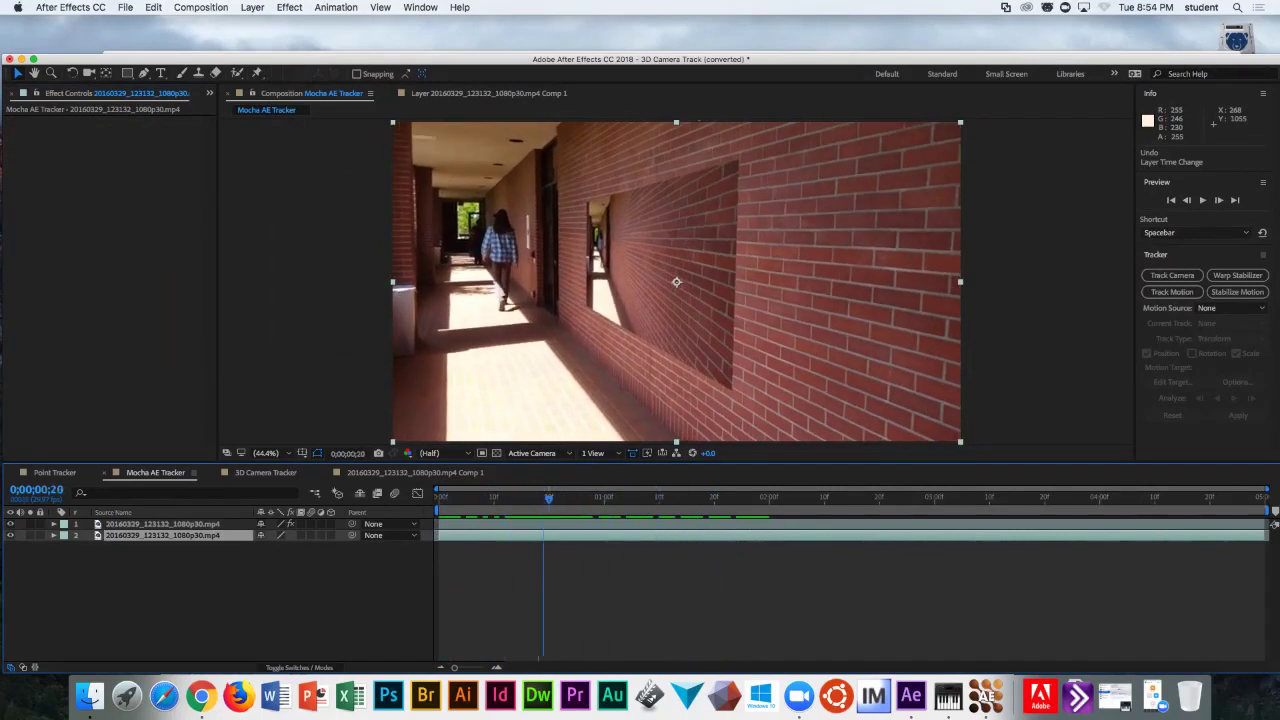
{"action": "key", "text": "Page_Down"}
{"action": "key", "text": "Page_Down"}
{"action": "key", "text": "Page_Down"}
{"action": "key", "text": "Page_Down"}
{"action": "key", "text": "Page_Down"}
{"action": "key", "text": "Page_Up"}
{"action": "key", "text": "Page_Up"}
{"action": "key", "text": "Page_Up"}
{"action": "key", "text": "Page_Up"}
{"action": "key", "text": "Page_Up"}
{"action": "key", "text": "Page_Up"}
{"action": "key", "text": "Page_Up"}
{"action": "key", "text": "Page_Up"}
{"action": "key", "text": "Page_Up"}
{"action": "key", "text": "Page_Up"}
{"action": "key", "text": "Page_Up"}
{"action": "key", "text": "Page_Up"}
{"action": "key", "text": "Page_Up"}
{"action": "key", "text": "Page_Up"}
{"action": "key", "text": "Page_Up"}
{"action": "key", "text": "Page_Up"}
{"action": "key", "text": "Page_Up"}
{"action": "key", "text": "Page_Up"}
{"action": "key", "text": "Page_Up"}
{"action": "key", "text": "Page_Up"}
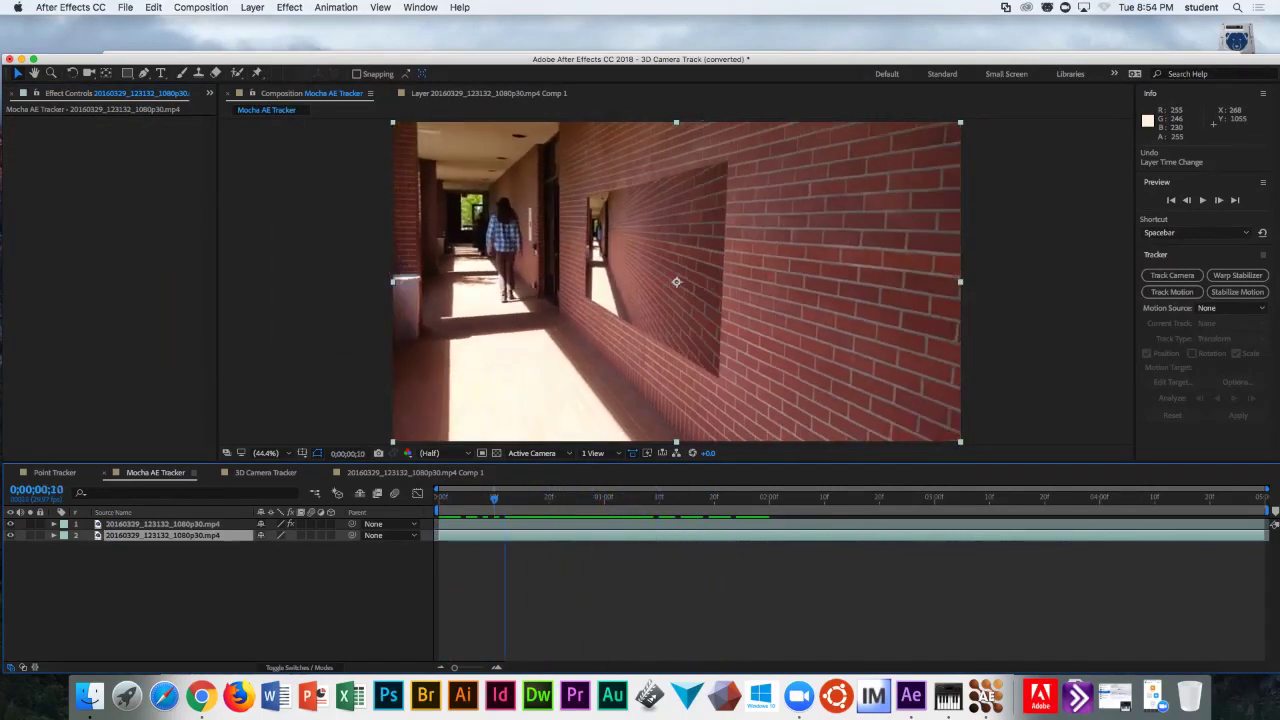
{"action": "key", "text": "Page_Down"}
{"action": "key", "text": "Page_Down"}
{"action": "key", "text": "Page_Down"}
{"action": "key", "text": "Page_Down"}
{"action": "key", "text": "Page_Down"}
{"action": "key", "text": "Page_Down"}
{"action": "key", "text": "Page_Down"}
{"action": "key", "text": "Page_Down"}
{"action": "key", "text": "Page_Down"}
{"action": "key", "text": "Page_Down"}
{"action": "key", "text": "Page_Down"}
{"action": "key", "text": "Page_Down"}
{"action": "key", "text": "Page_Down"}
{"action": "key", "text": "Page_Down"}
{"action": "key", "text": "Page_Down"}
{"action": "key", "text": "Page_Down"}
{"action": "key", "text": "Page_Down"}
{"action": "key", "text": "Page_Down"}
{"action": "key", "text": "Page_Down"}
{"action": "key", "text": "Page_Down"}
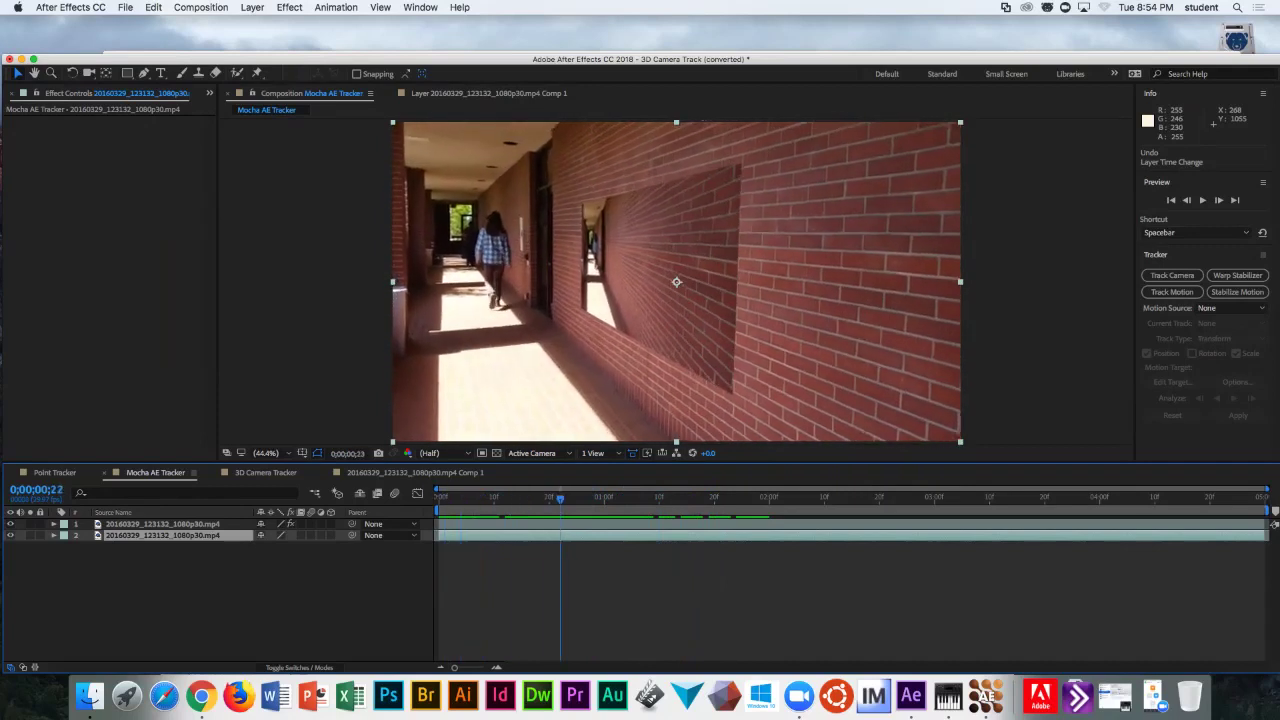
{"action": "key", "text": "Page_Up"}
{"action": "key", "text": "Page_Up"}
{"action": "key", "text": "Page_Up"}
{"action": "key", "text": "Page_Up"}
{"action": "key", "text": "Page_Up"}
{"action": "key", "text": "Page_Up"}
{"action": "key", "text": "Page_Up"}
{"action": "key", "text": "Page_Up"}
{"action": "key", "text": "Page_Up"}
{"action": "key", "text": "Page_Up"}
{"action": "key", "text": "Page_Up"}
{"action": "key", "text": "Page_Up"}
{"action": "key", "text": "Page_Up"}
{"action": "key", "text": "Page_Up"}
{"action": "key", "text": "Page_Up"}
{"action": "key", "text": "Page_Up"}
{"action": "key", "text": "Page_Up"}
{"action": "key", "text": "Page_Up"}
{"action": "key", "text": "Page_Up"}
{"action": "key", "text": "Page_Up"}
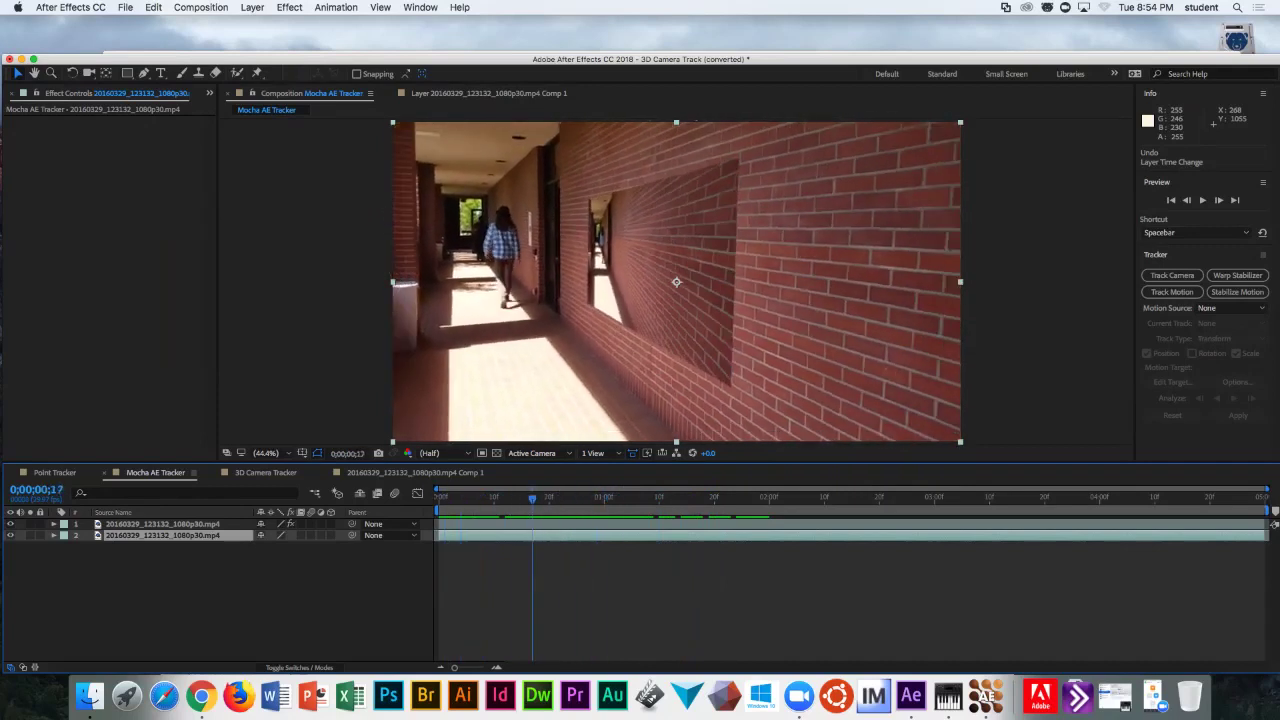
{"action": "key", "text": "Page_Up"}
{"action": "key", "text": "Page_Up"}
{"action": "key", "text": "Page_Up"}
{"action": "key", "text": "Page_Up"}
{"action": "key", "text": "Page_Up"}
{"action": "key", "text": "Page_Up"}
{"action": "key", "text": "Page_Up"}
{"action": "key", "text": "Page_Up"}
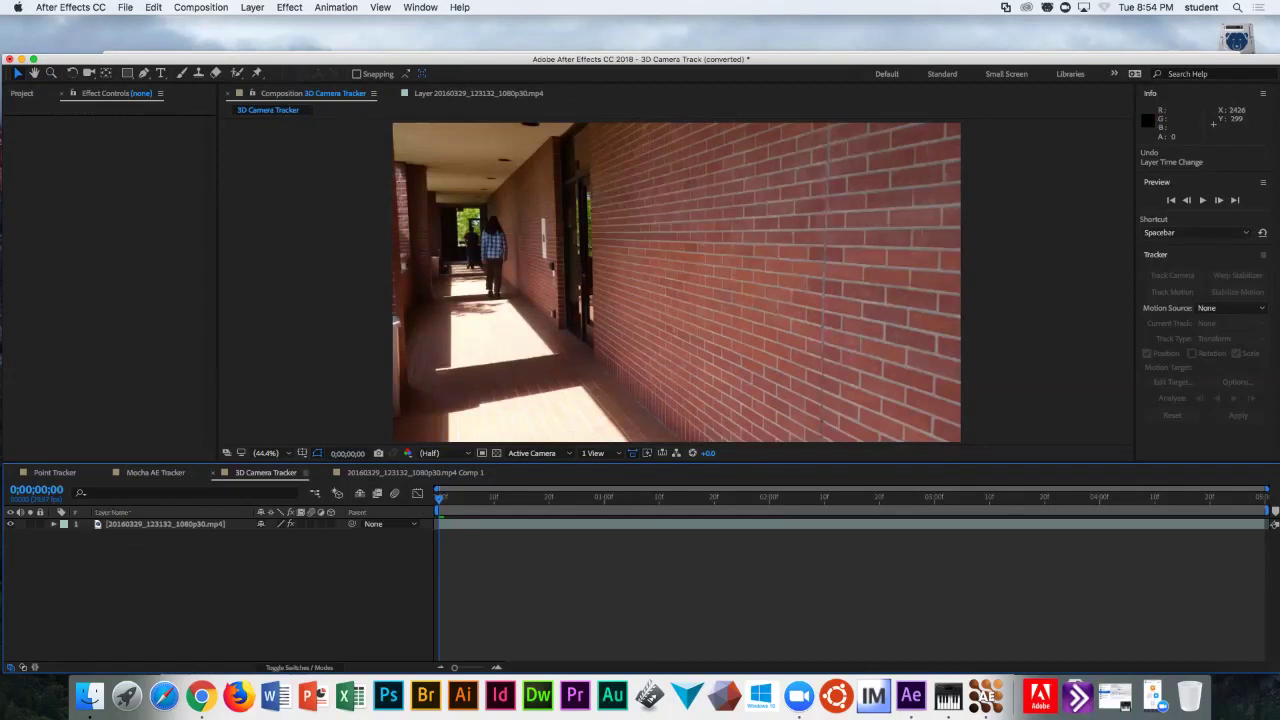
- Delete the old 3D Camera Tracker effect from the hallway footage layer
{"action": "left_click", "coordinate": [1156, 254]}
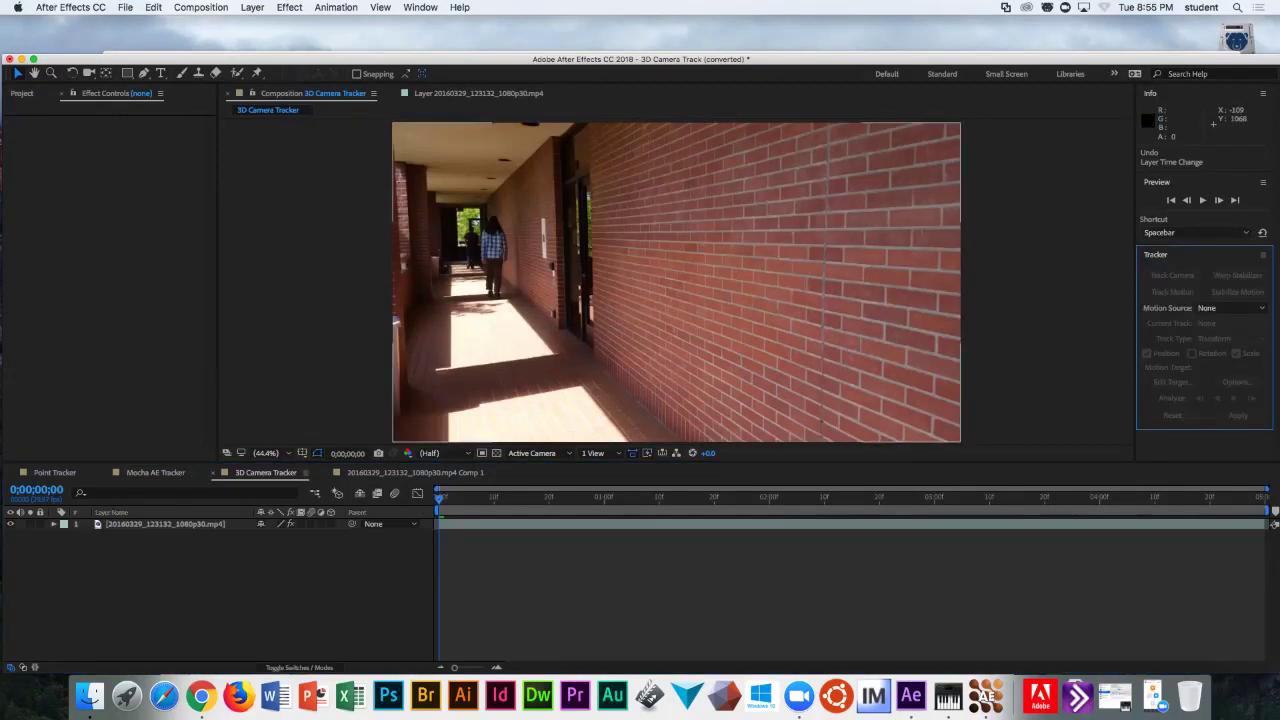
{"action": "left_click", "coordinate": [726, 440]}
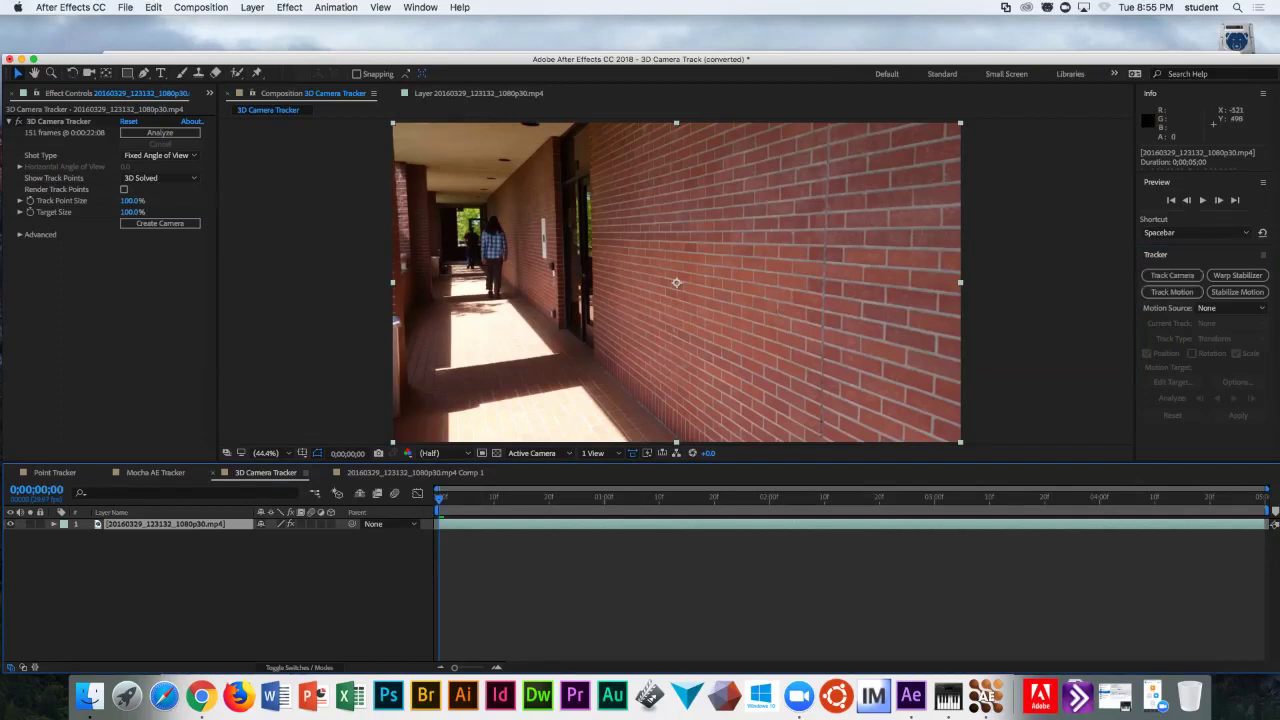
{"action": "left_click", "coordinate": [58, 121]}
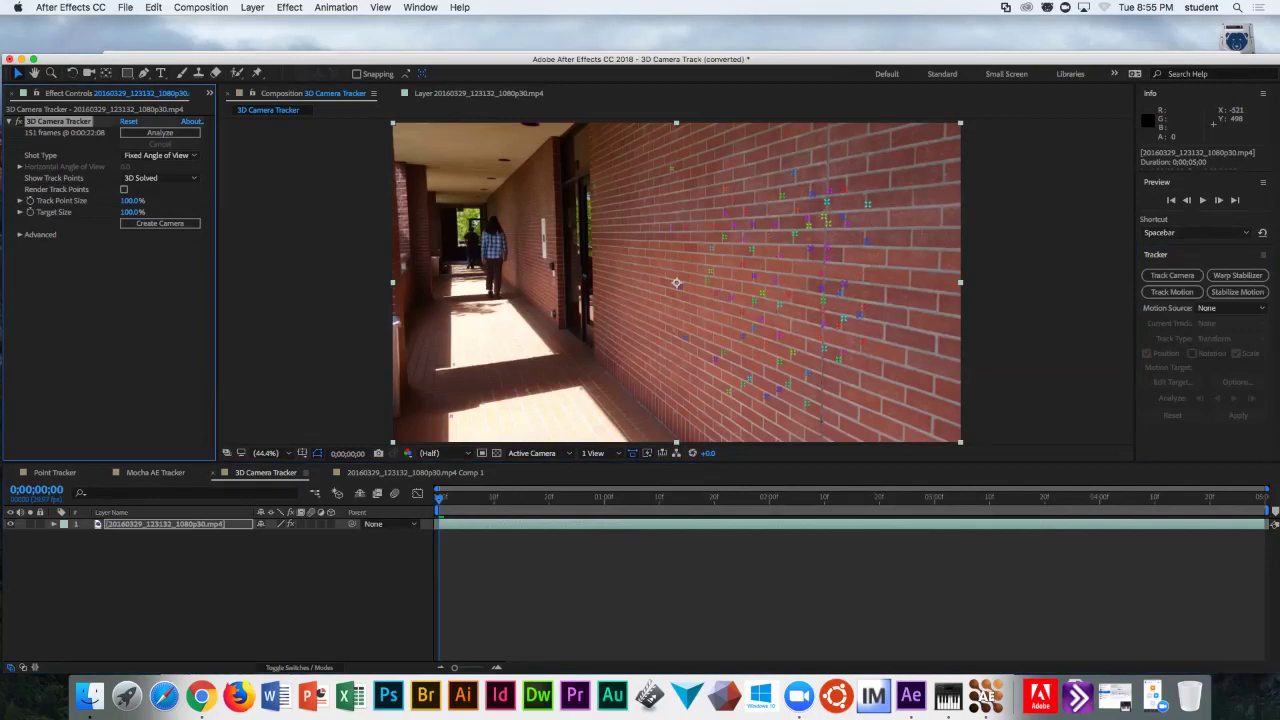
{"action": "key", "text": "Delete"}
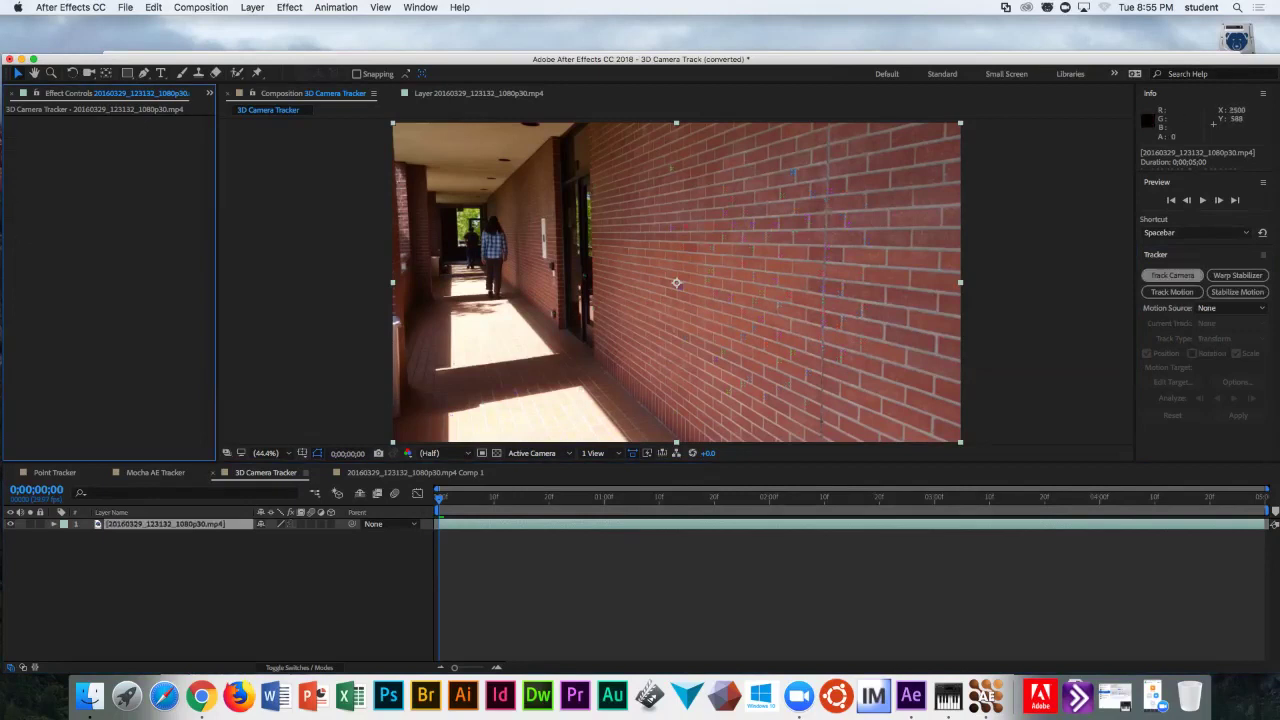
- Run Track Camera to start a fresh 3D Camera Tracker analysis of the hallway clip
{"action": "left_click", "coordinate": [1172, 275]}
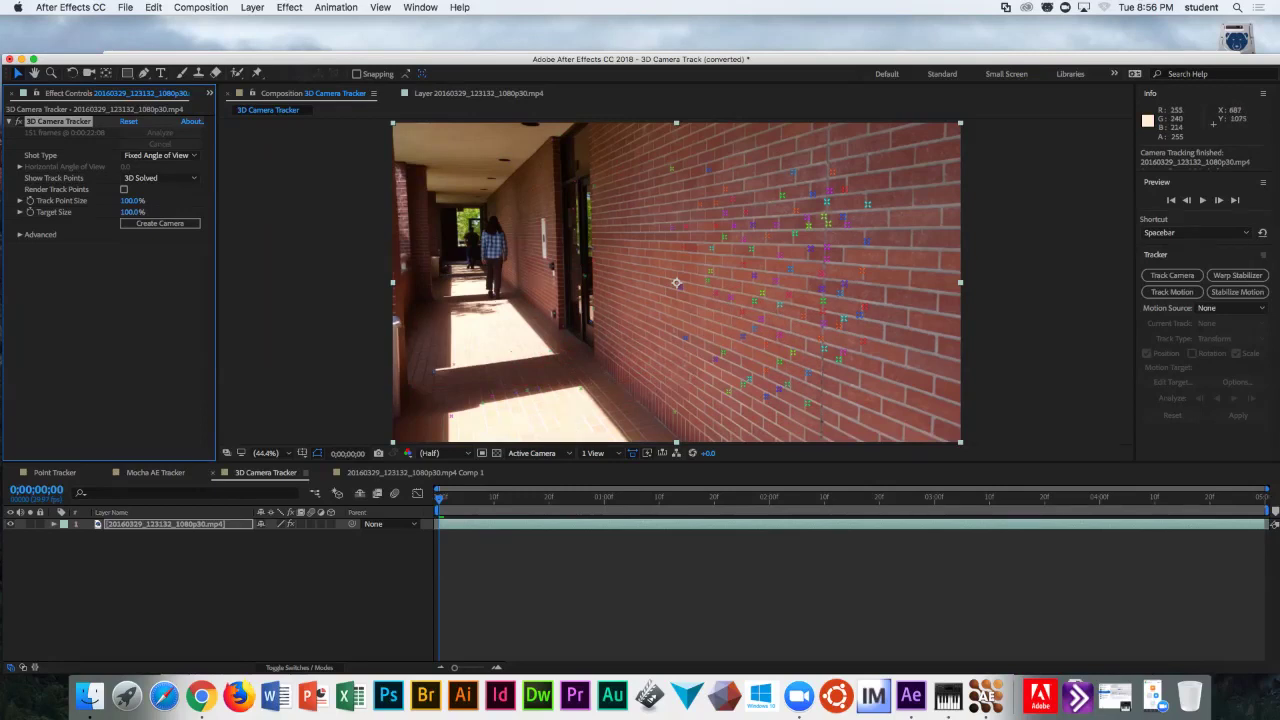
{"action": "key", "text": "Page_Down"}
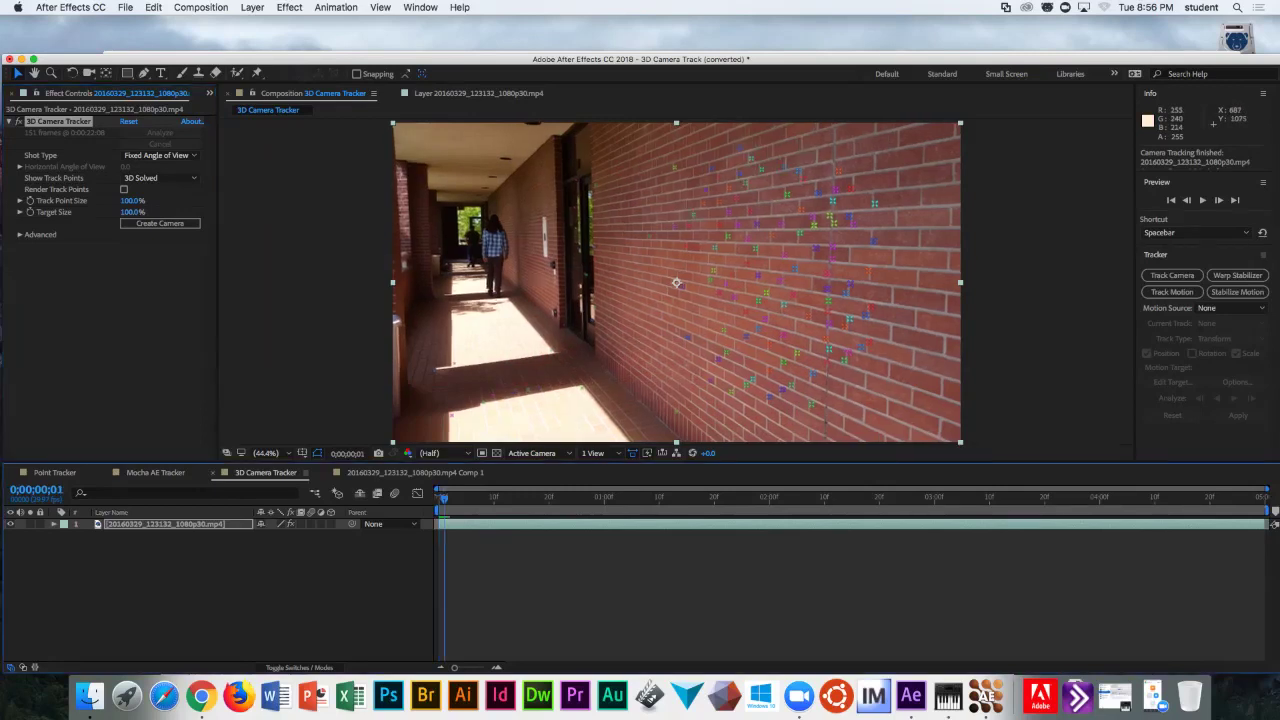
{"action": "key", "text": "Page_Down"}
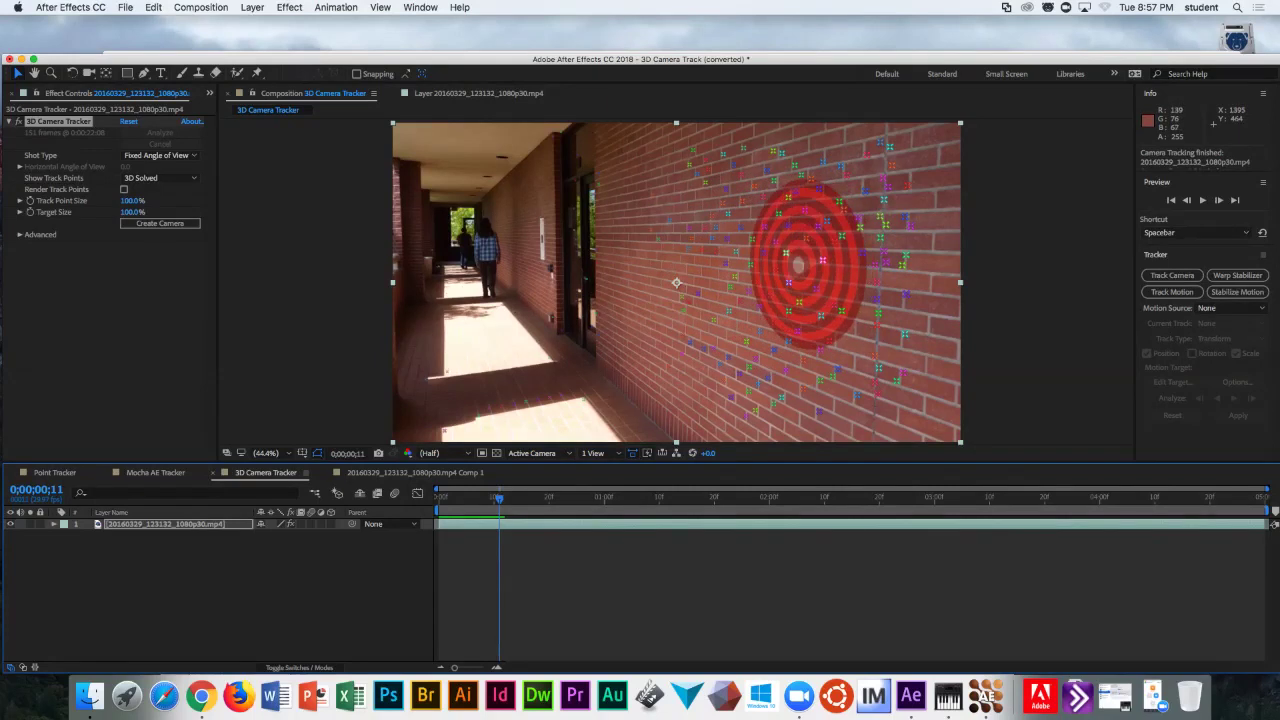
- Lasso a cluster of solved track points on the brick wall to set the target
{"action": "mouse_move", "coordinate": [790, 212]}
{"action": "left_mouse_down"}
{"action": "mouse_move", "coordinate": [718, 258]}
{"action": "mouse_move", "coordinate": [718, 302]}
{"action": "left_mouse_up"}
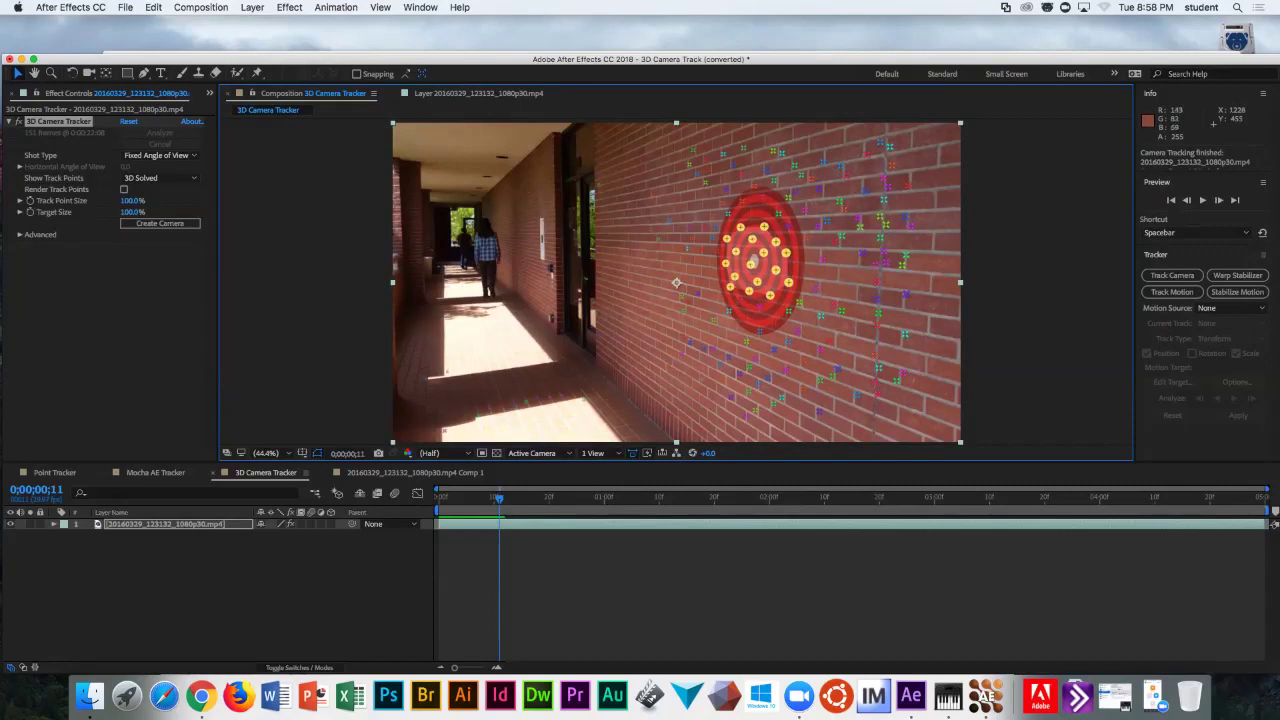
- Create a null and camera from the wall target, adding Track Null 1 and 3D Tracker Camera
{"action": "right_click", "coordinate": [755, 257]}
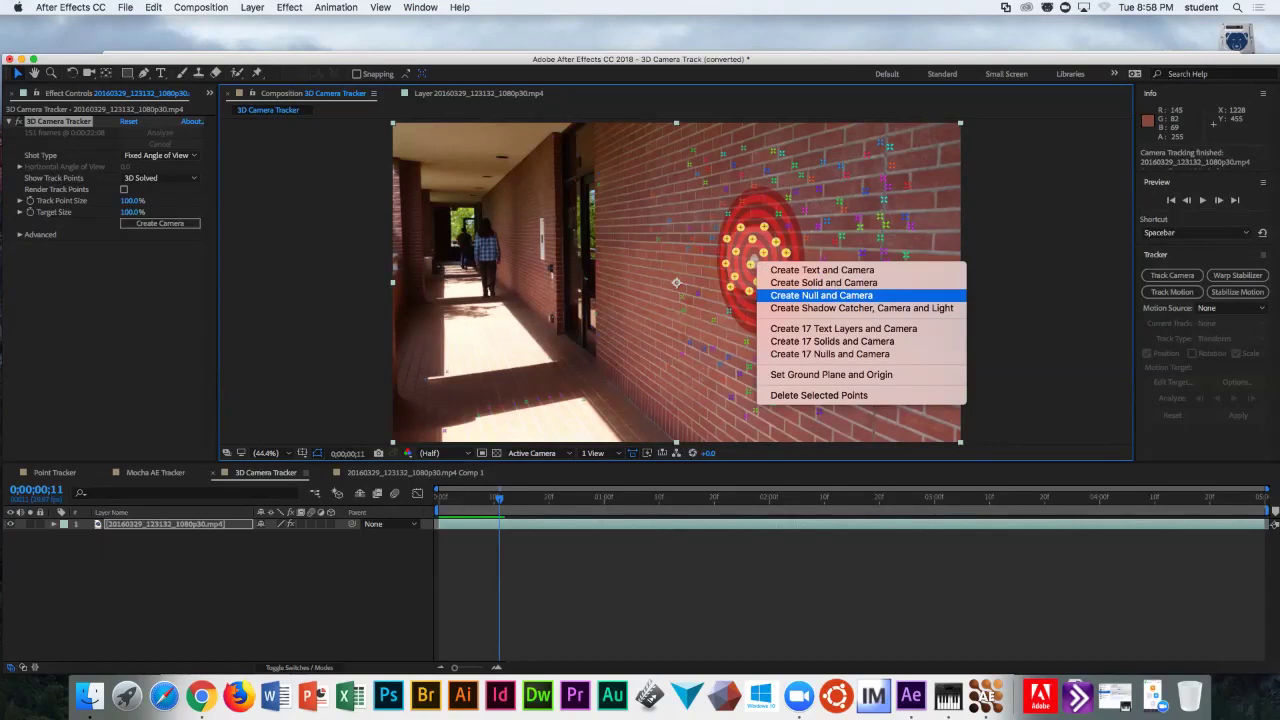
{"action": "left_click", "coordinate": [821, 295]}
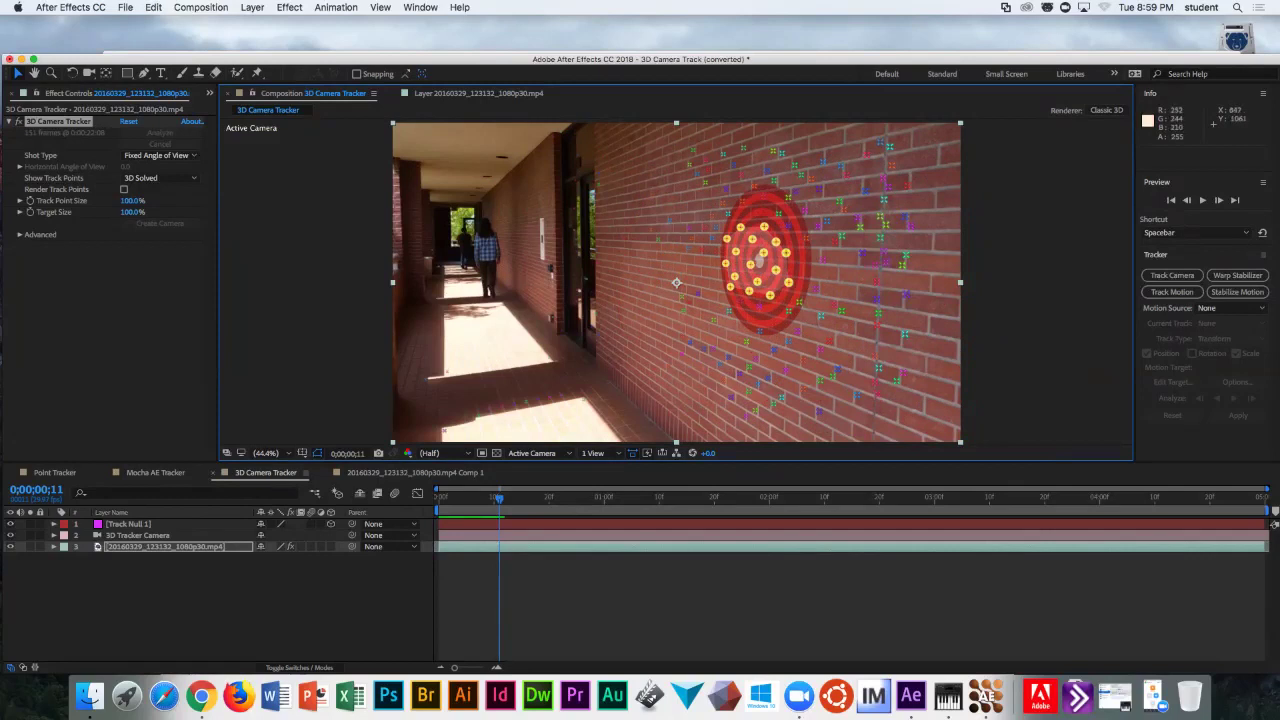
- Select the Track Null 1 layer in the timeline
{"action": "left_click", "coordinate": [128, 524]}
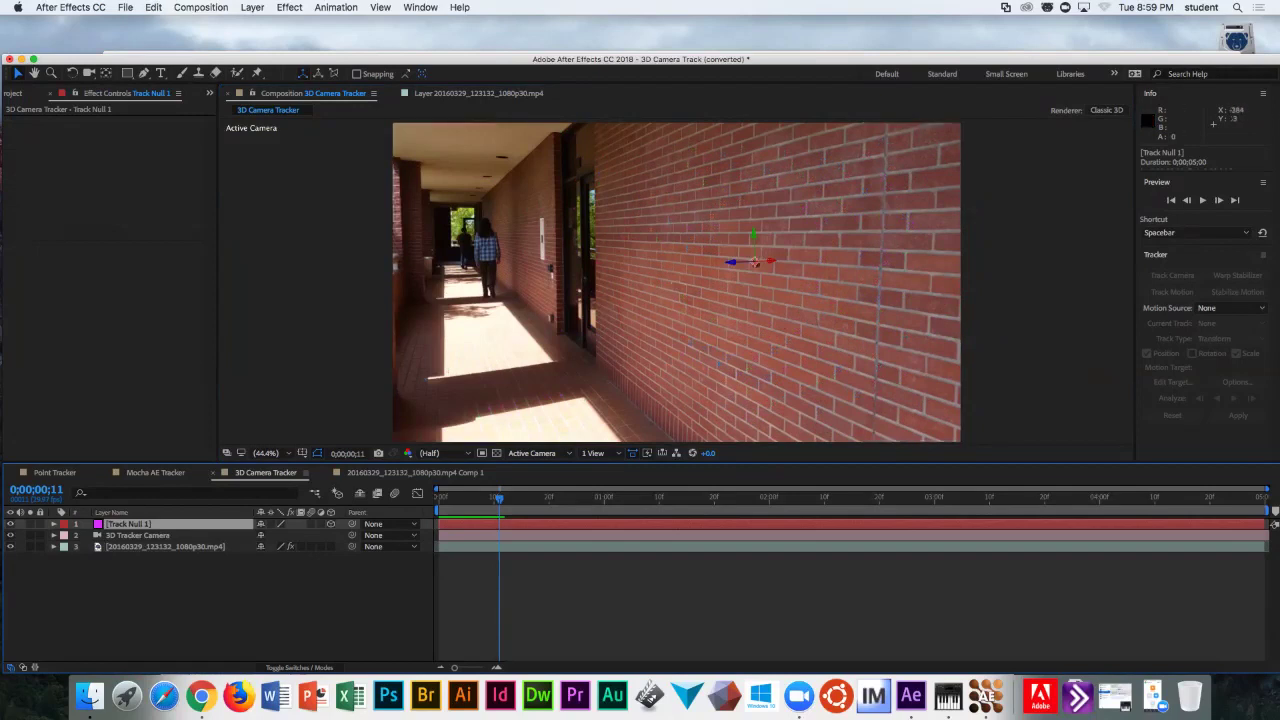
- Switch to the Rotation tool (W) and put Track Null 1 into rename mode
{"action": "key", "text": "w"}
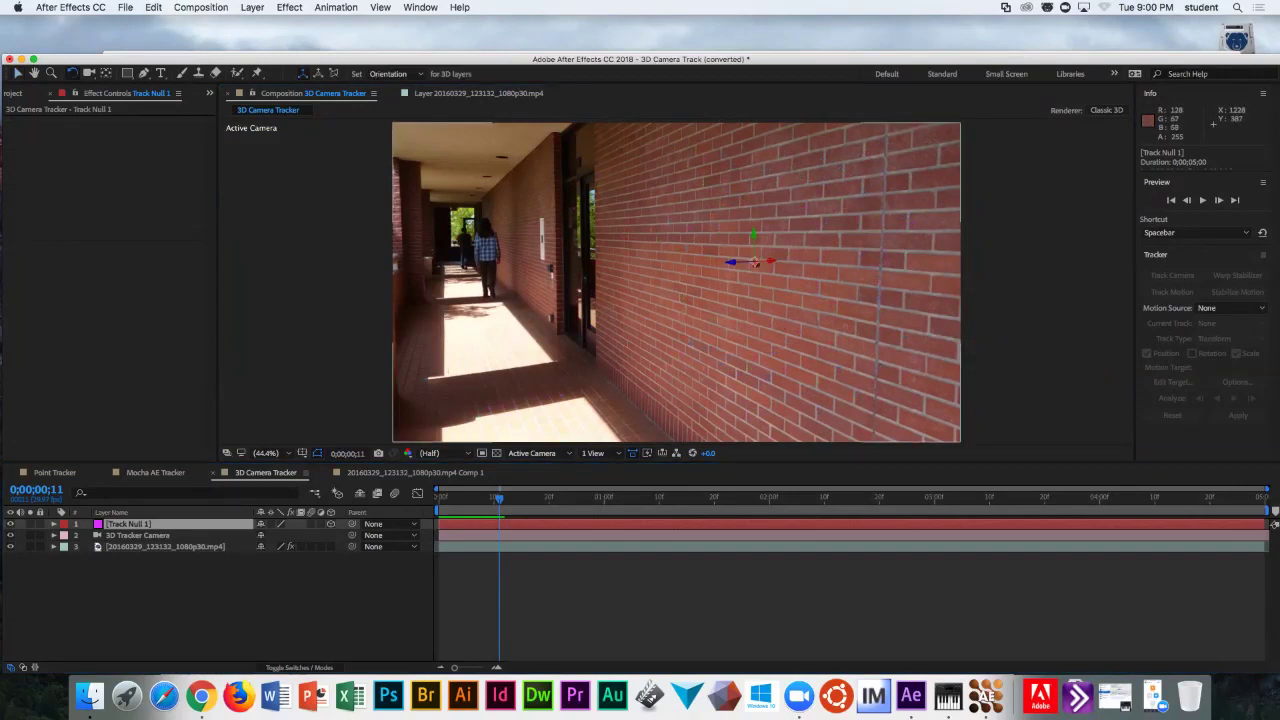
{"action": "key", "text": "Return"}
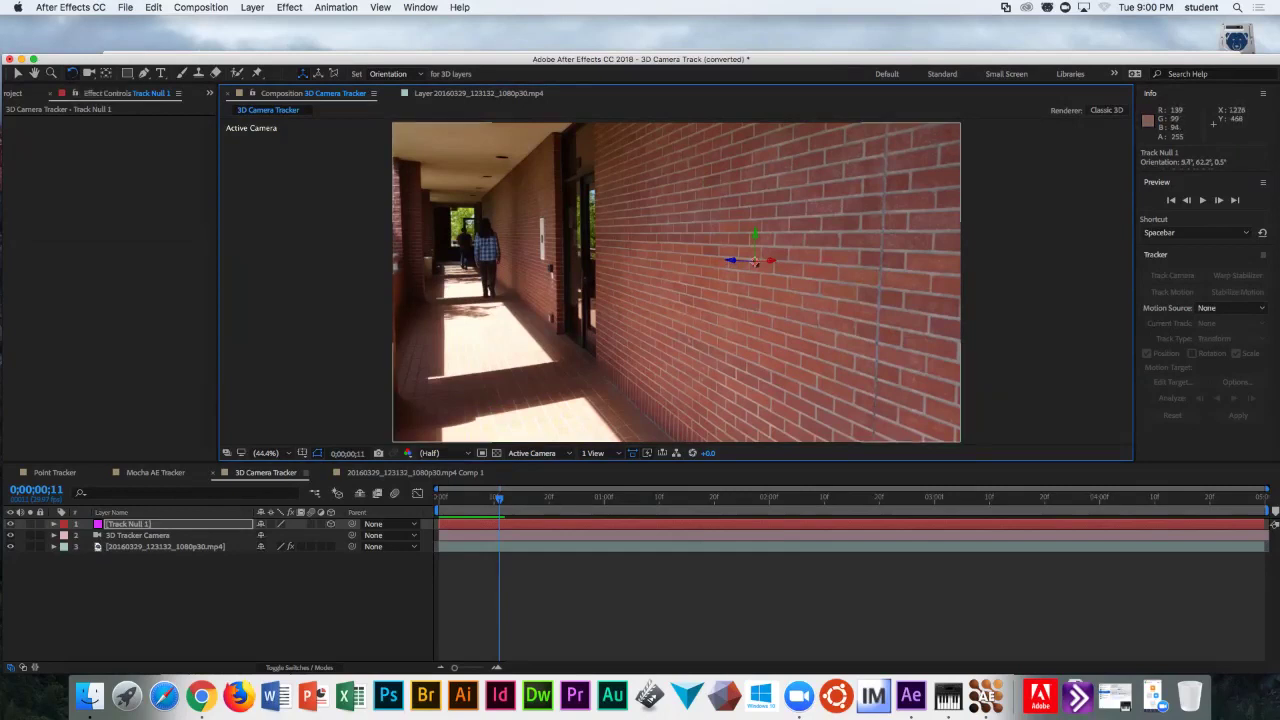
- Rotate Track Null 1 flat against the brick wall (359.5°, 62.1°, 5.8°) and preview the footage
{"action": "left_click_drag", "start_coordinate": [770, 260], "coordinate": [768, 261]}
{"action": "left_click_drag", "start_coordinate": [755, 261], "coordinate": [757, 262]}
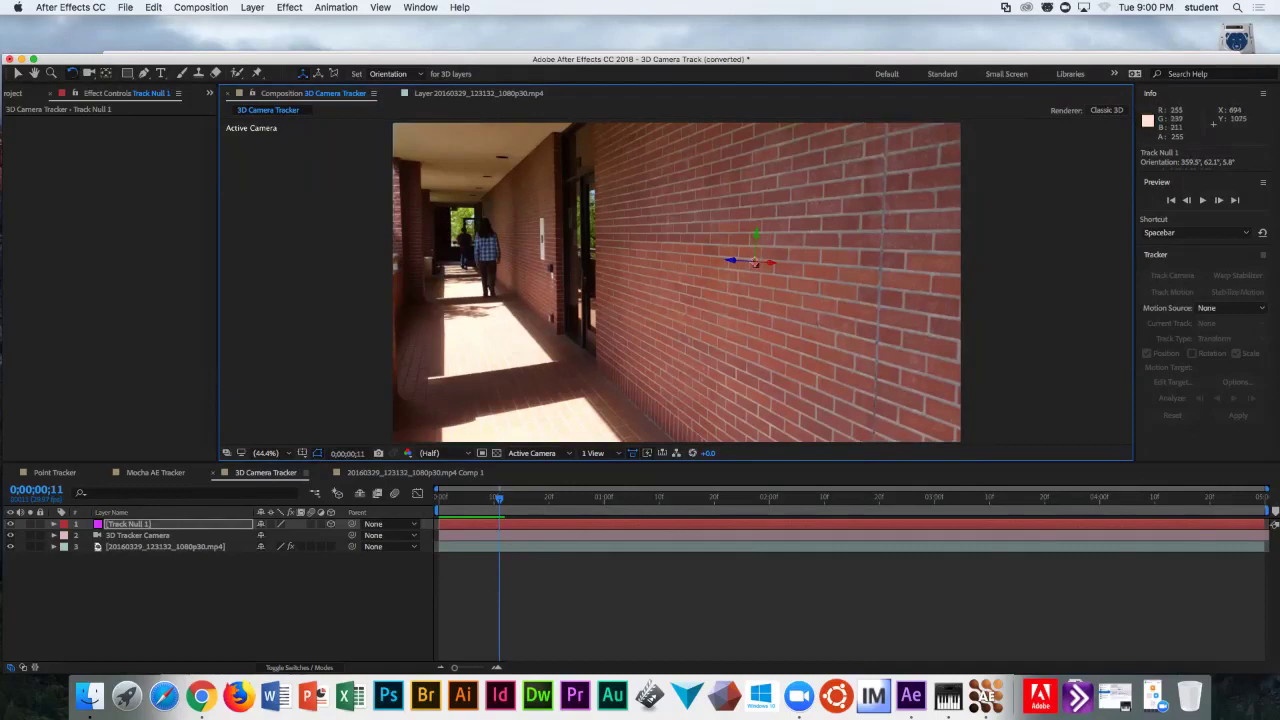
{"action": "key", "text": "Page_Up"}
{"action": "key", "text": "Page_Up"}
{"action": "key", "text": "Page_Up"}
{"action": "key", "text": "Page_Up"}
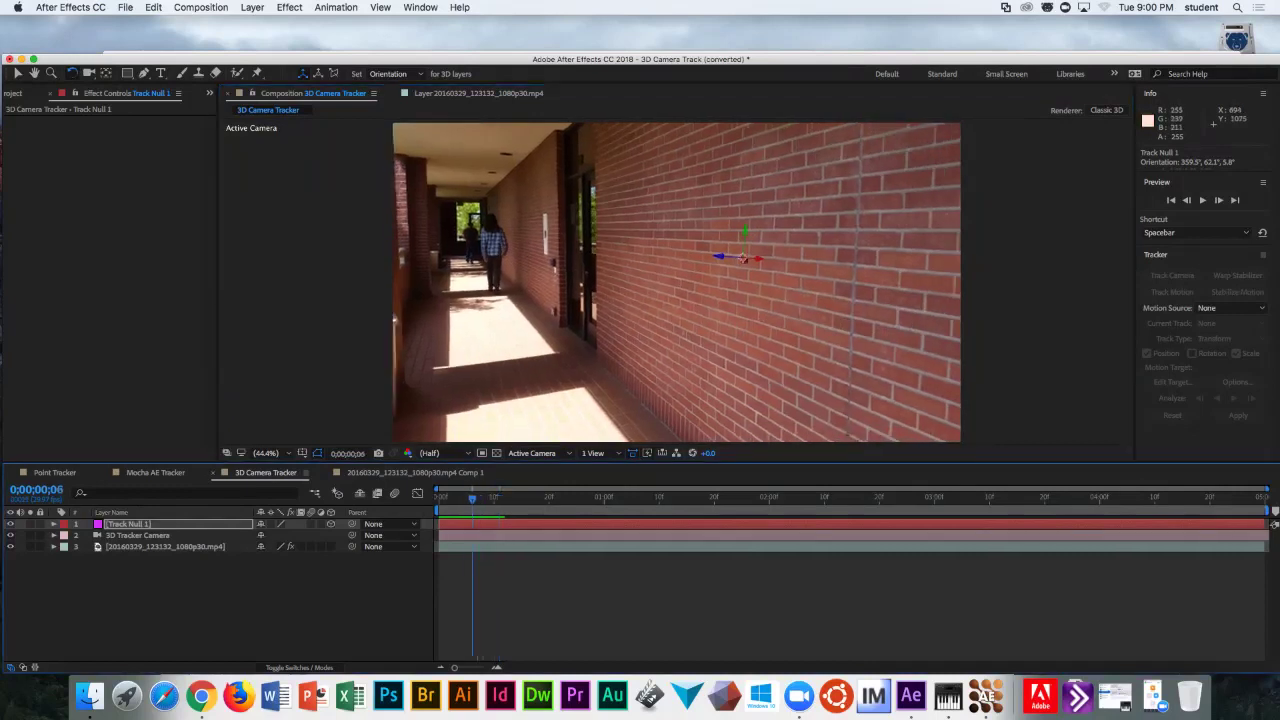
{"action": "key", "text": "space"}
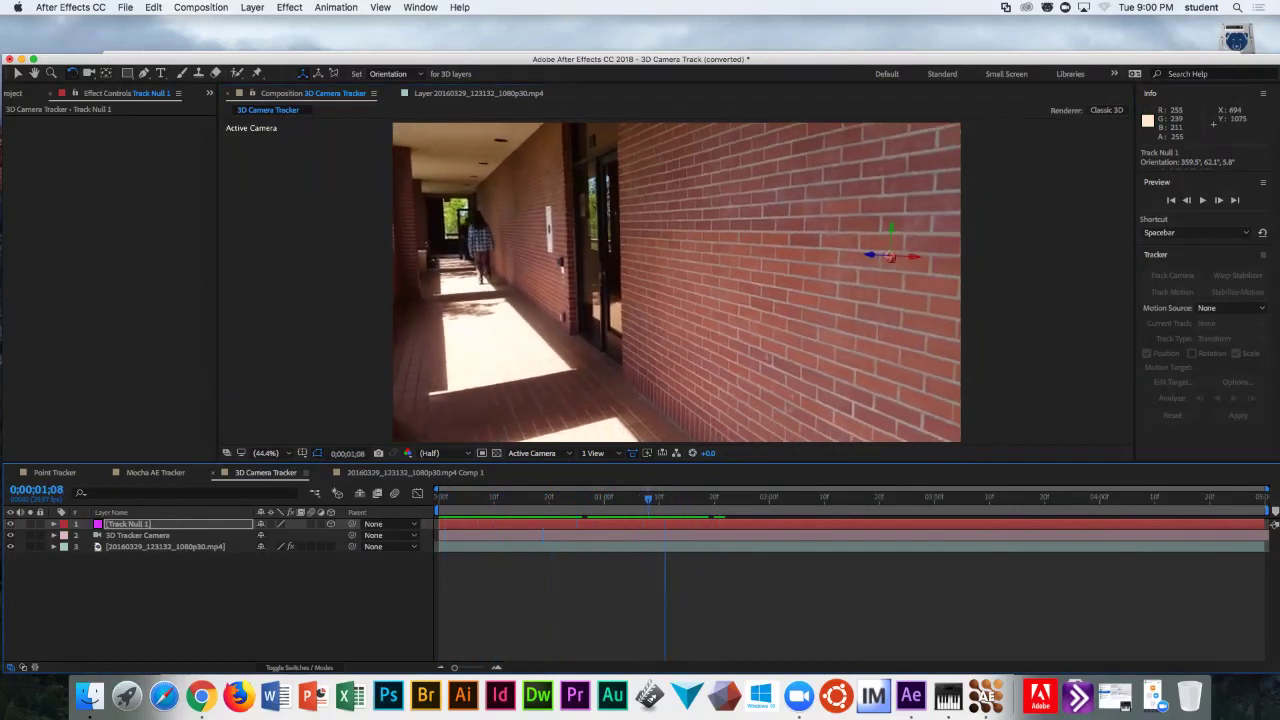
{"action": "key", "text": "space"}
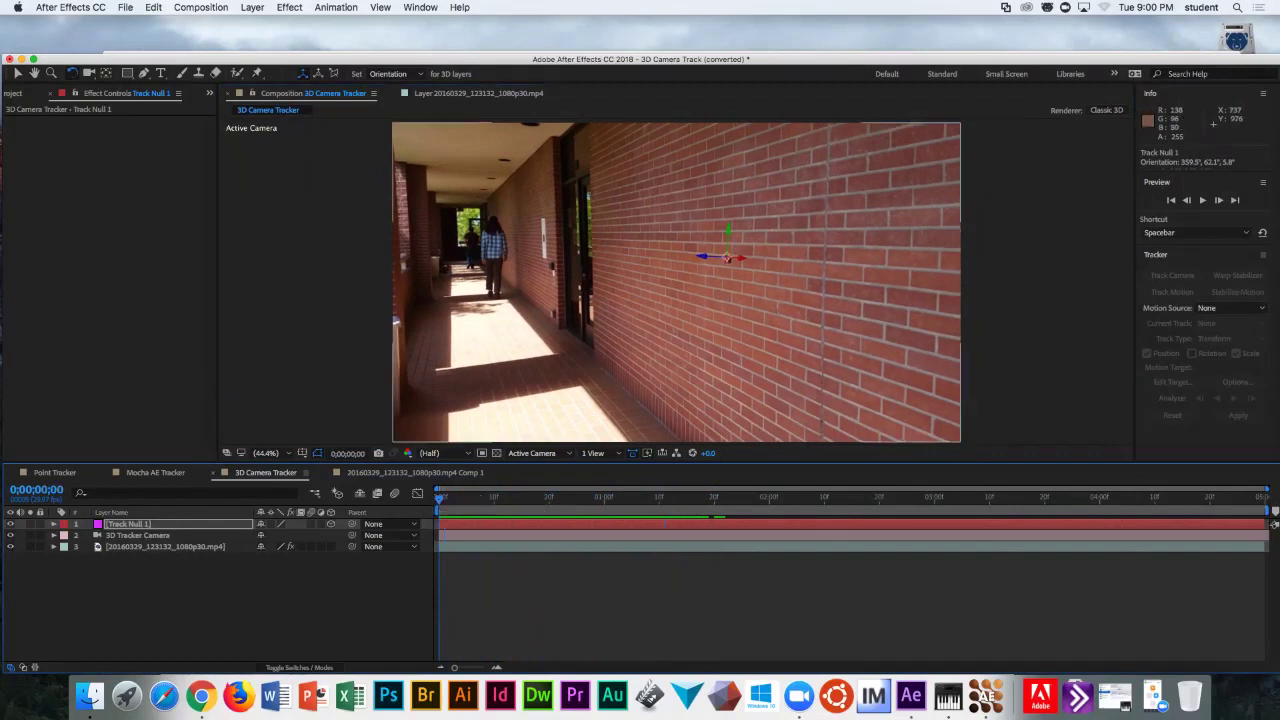
- Switch the viewer to a 2 Views layout showing Top and Active Camera, with the footage fitted
{"action": "left_click", "coordinate": [593, 453]}
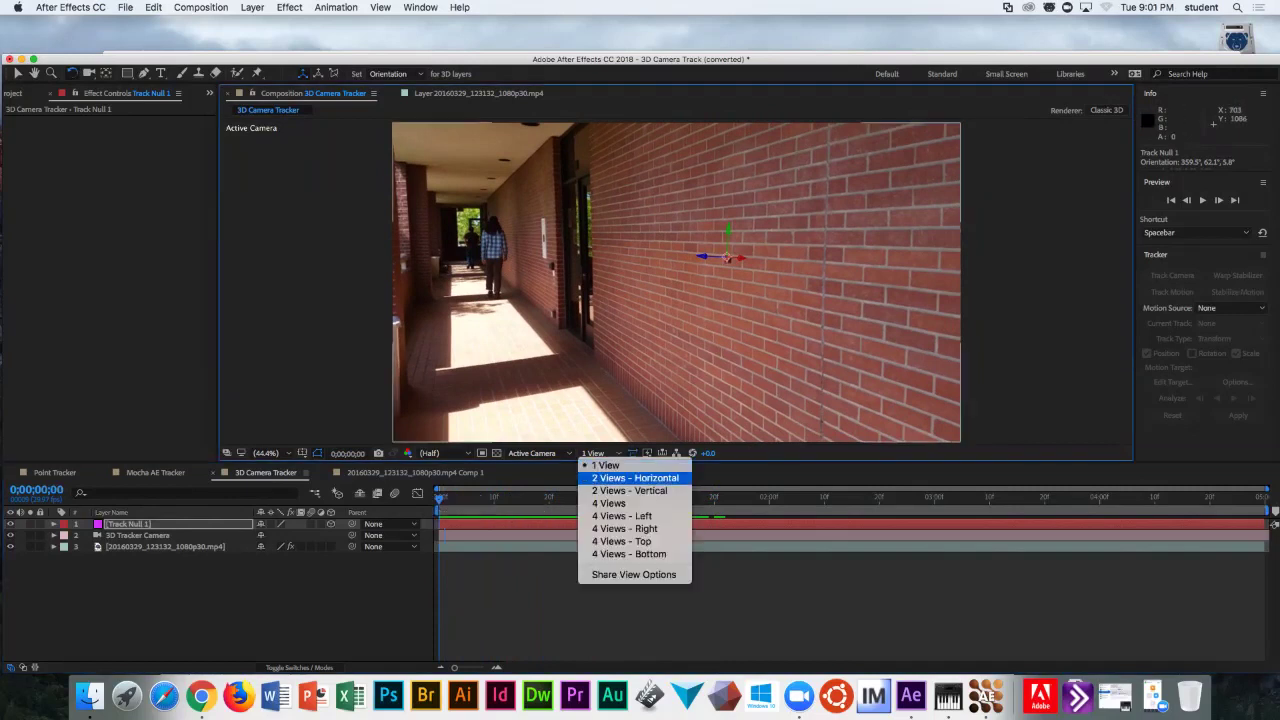
{"action": "left_click", "coordinate": [610, 475]}
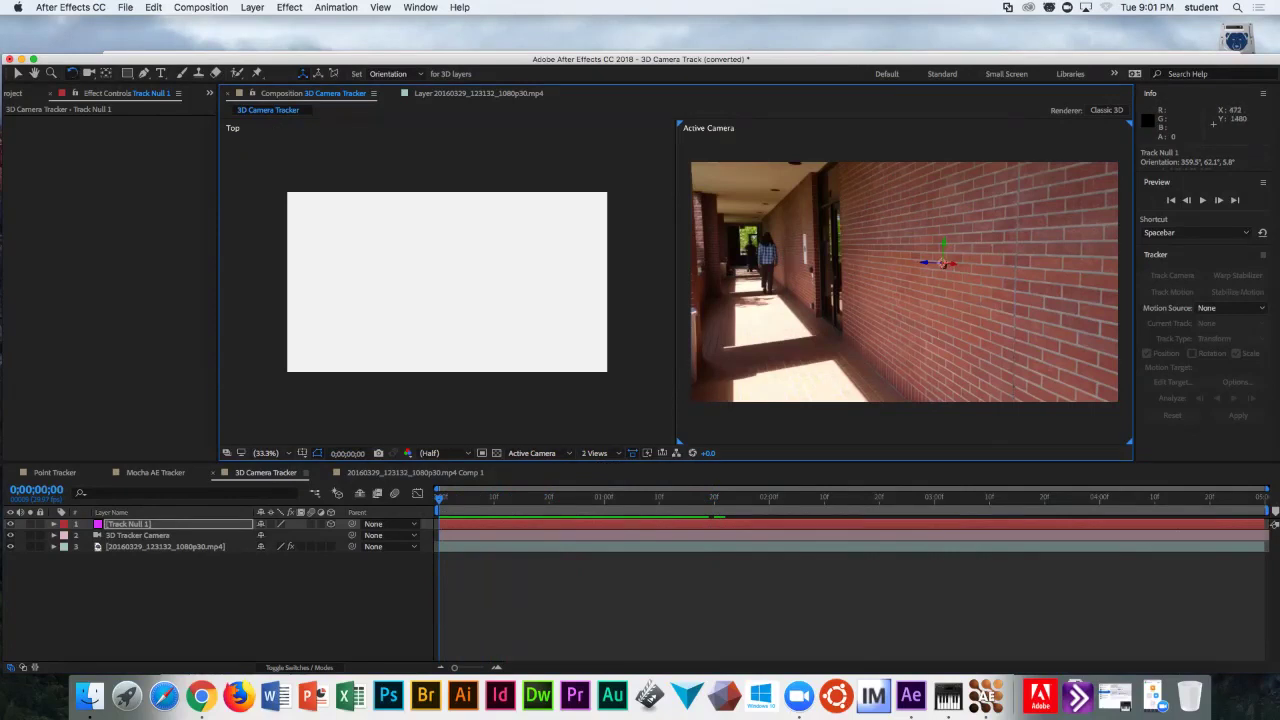
{"action": "left_click", "coordinate": [265, 453]}
{"action": "left_click", "coordinate": [273, 509]}
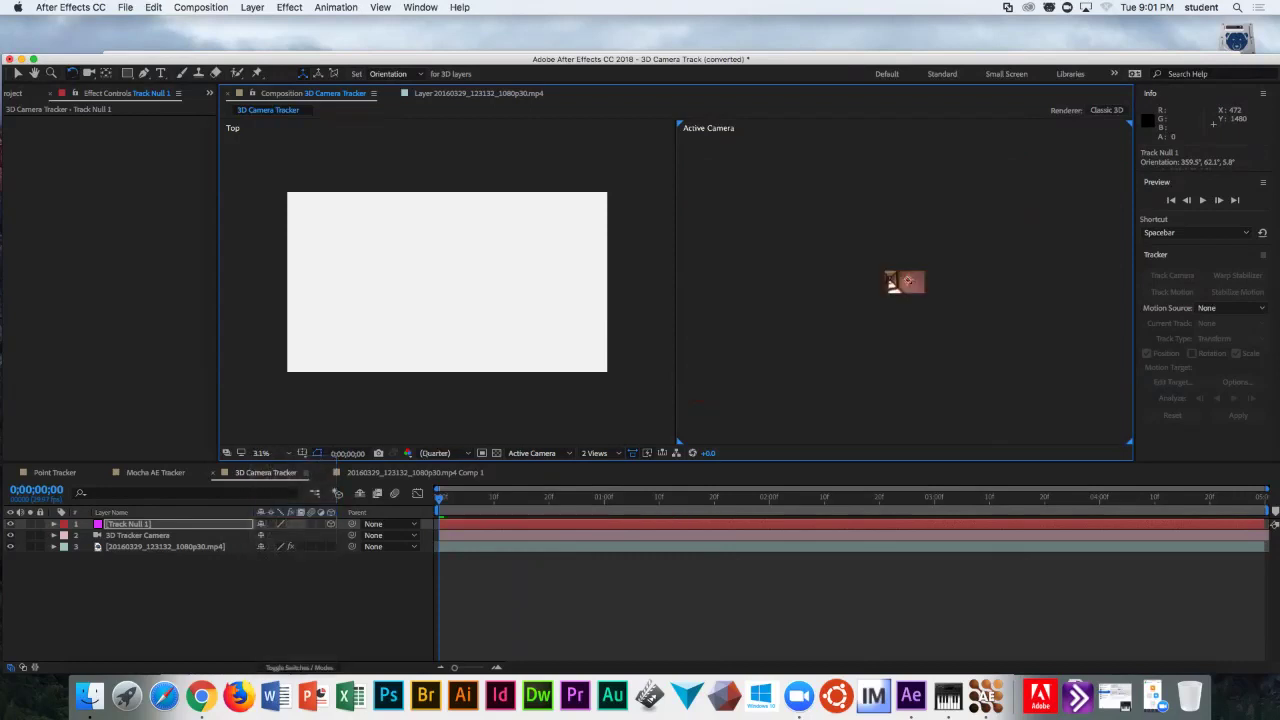
{"action": "left_click", "coordinate": [265, 453]}
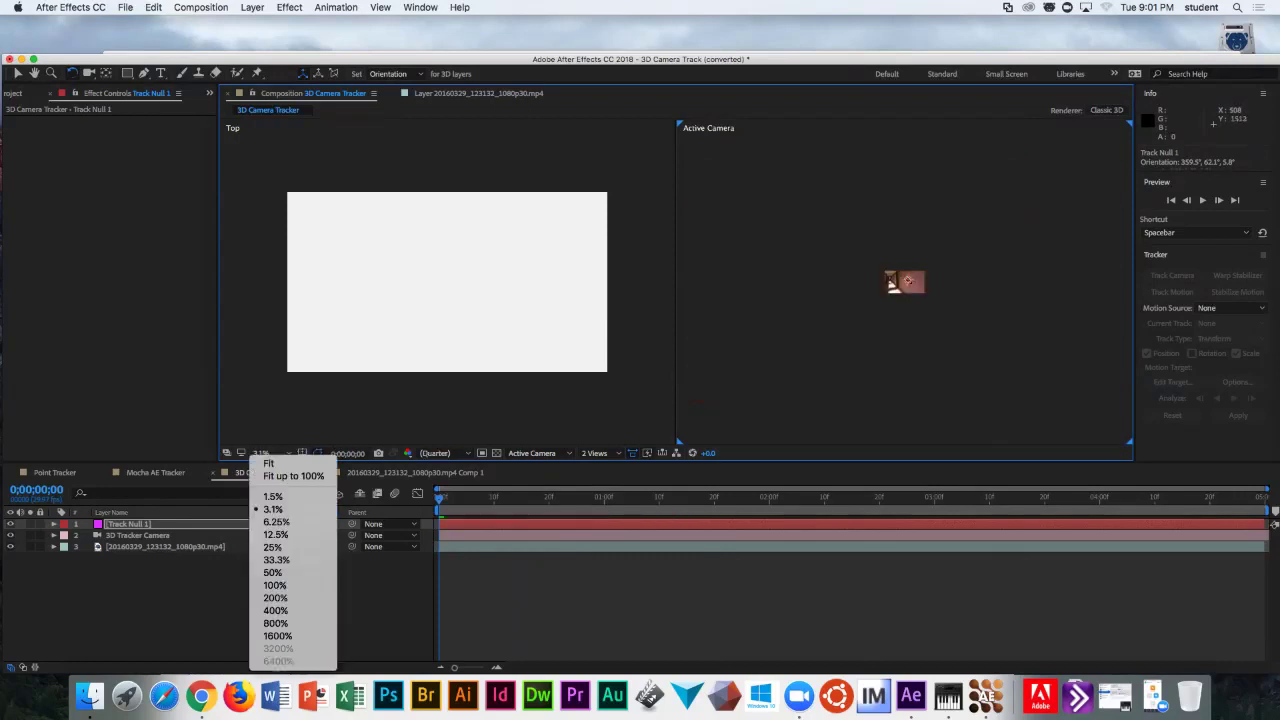
{"action": "left_click", "coordinate": [280, 465]}
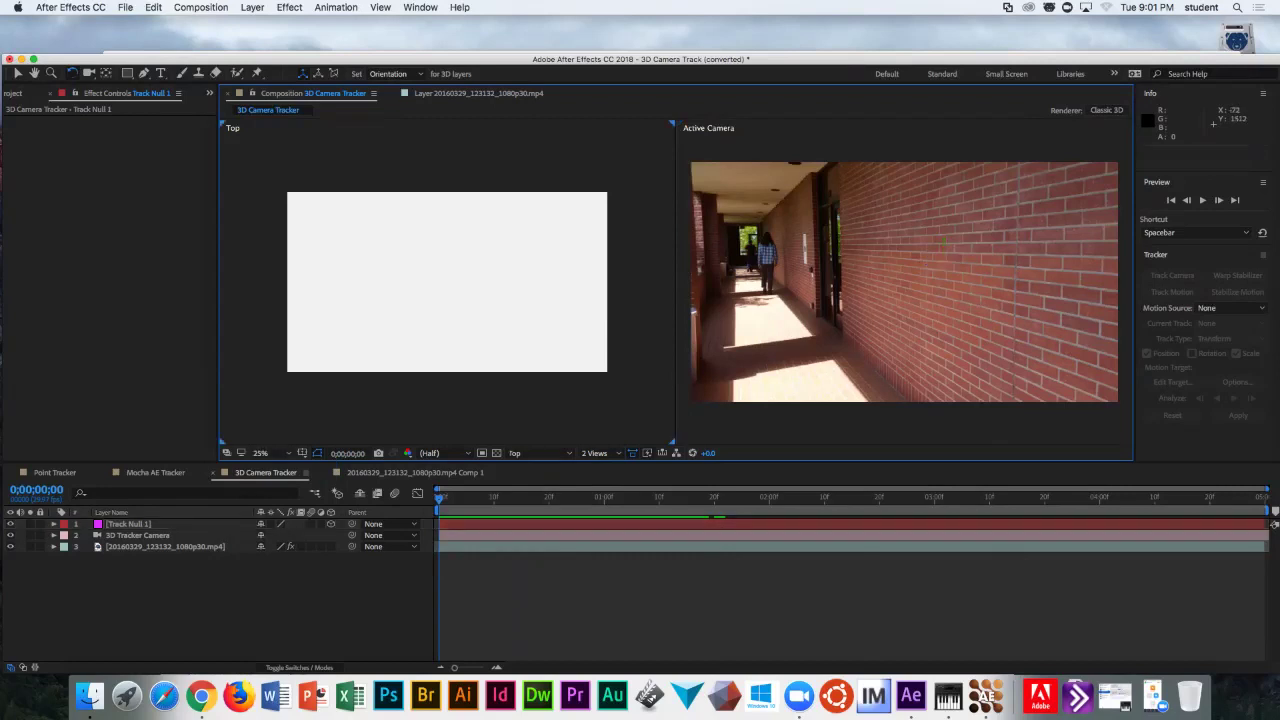
- Zoom the Top view to 12.5% and select the 3D Tracker Camera to reveal its path
{"action": "left_click", "coordinate": [262, 453]}
{"action": "left_click", "coordinate": [273, 509]}
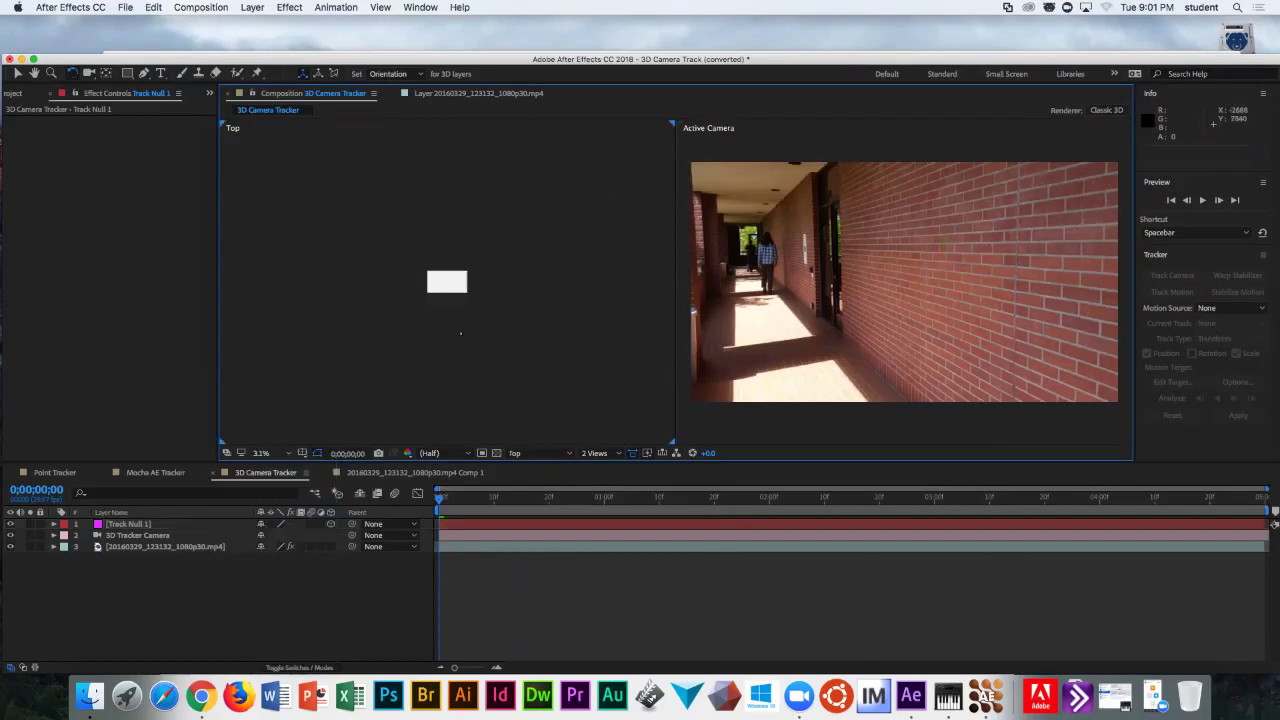
{"action": "left_click", "coordinate": [261, 453]}
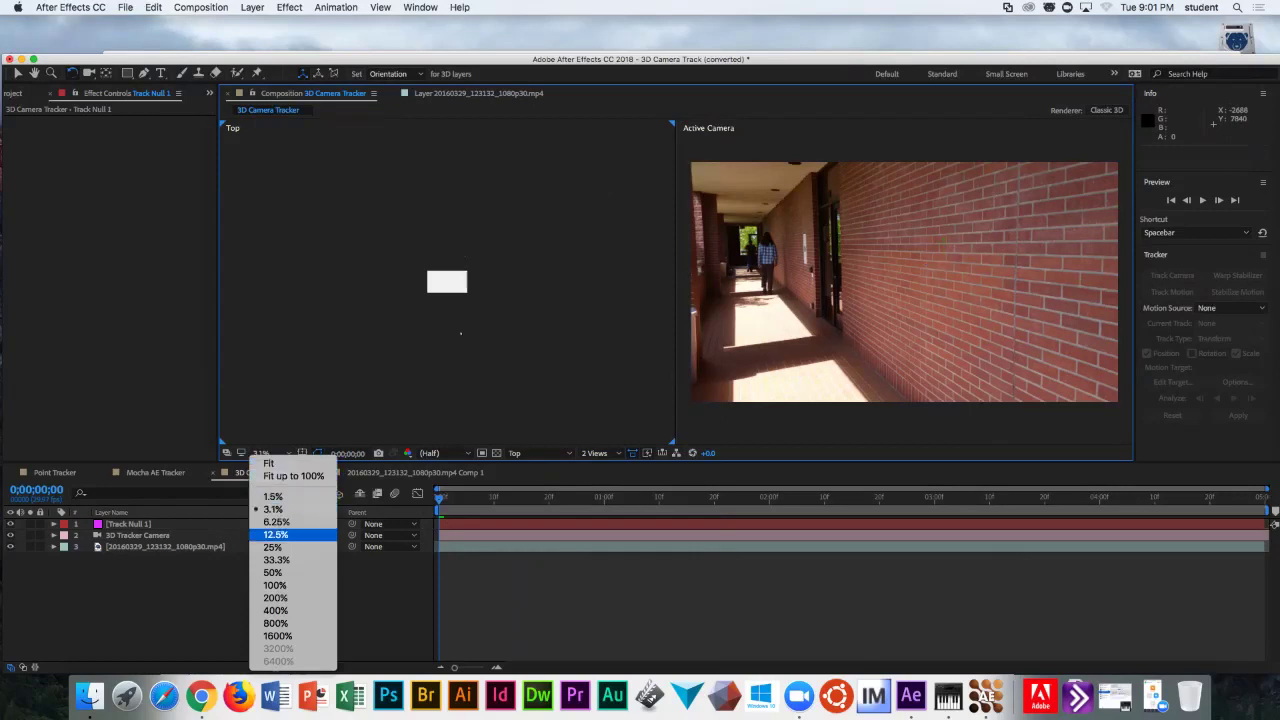
{"action": "left_click", "coordinate": [275, 535]}
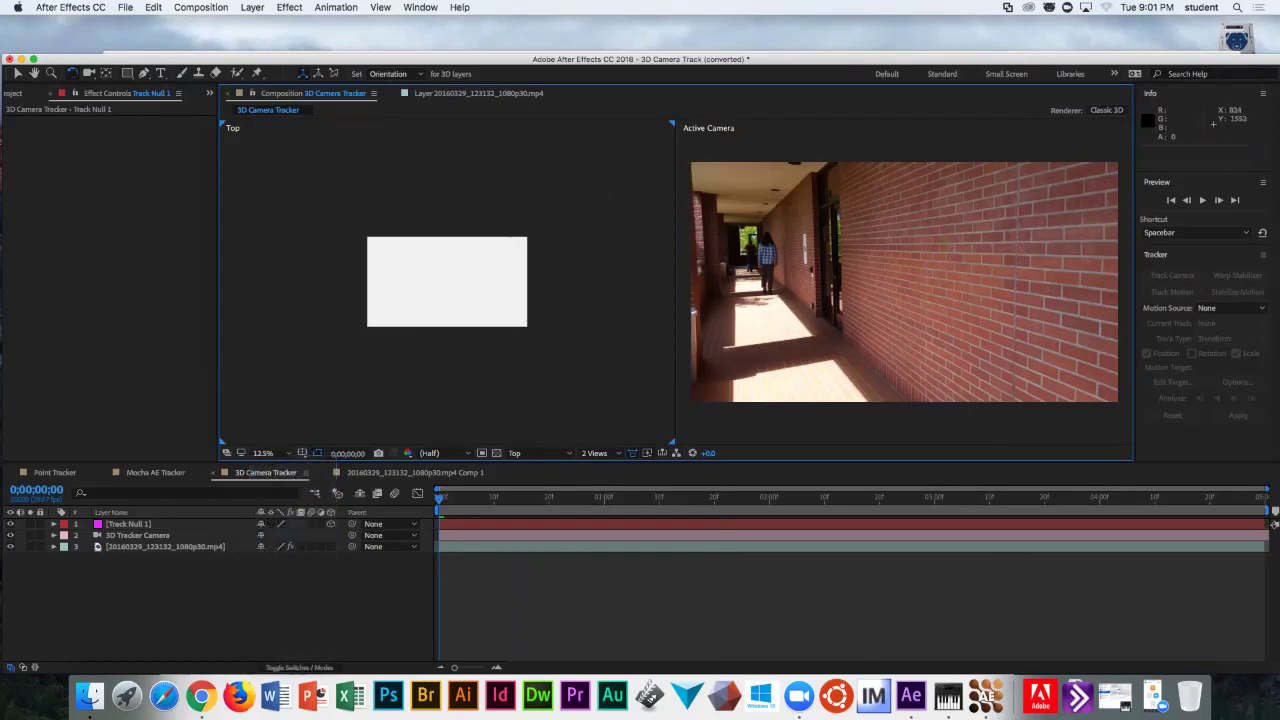
{"action": "scroll", "coordinate": [498, 394], "scroll_direction": "down", "scroll_amount": 5}
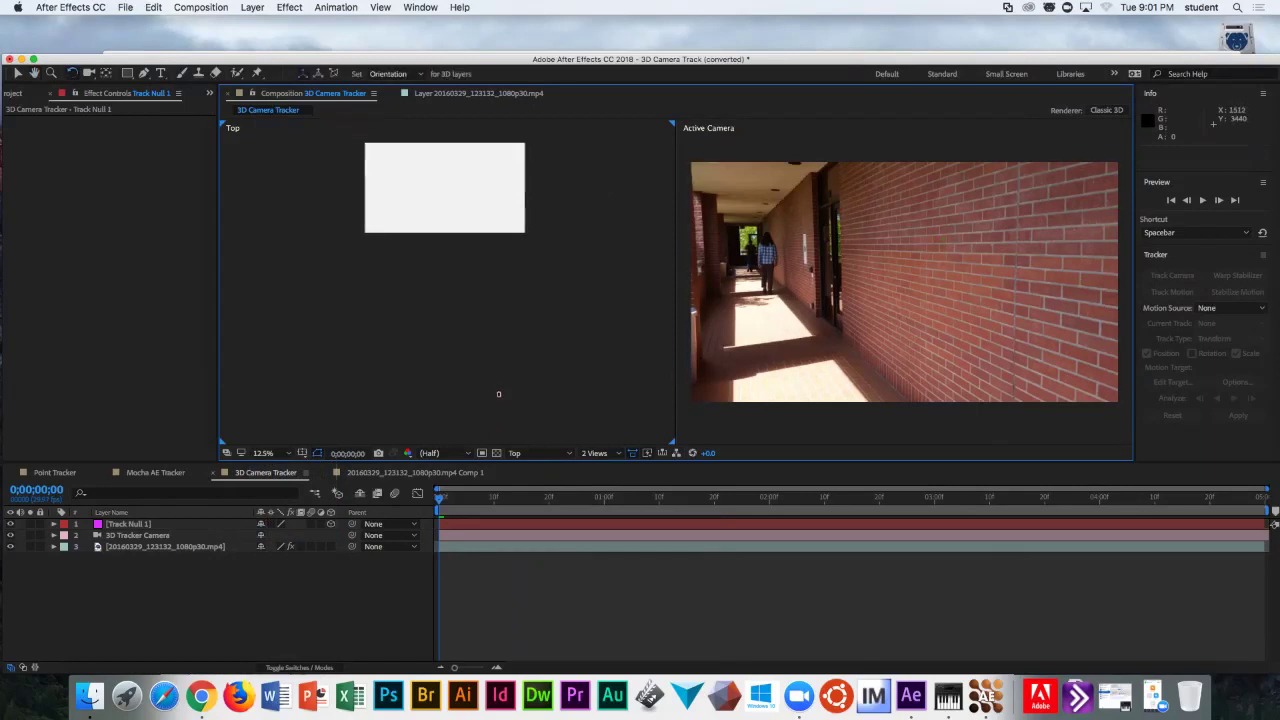
{"action": "left_click", "coordinate": [498, 394]}
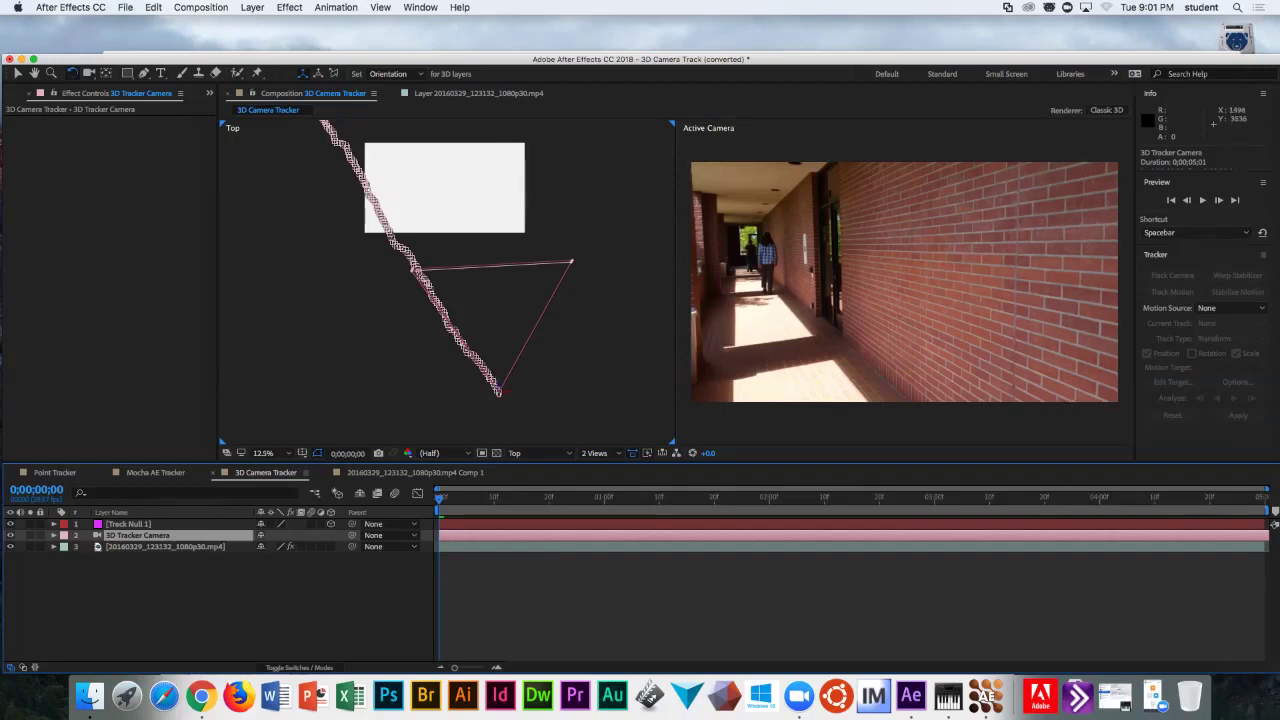
- Preview the hallway shot, select the footage layer, undo the accidental timing change, and replay
{"action": "key", "text": "space"}
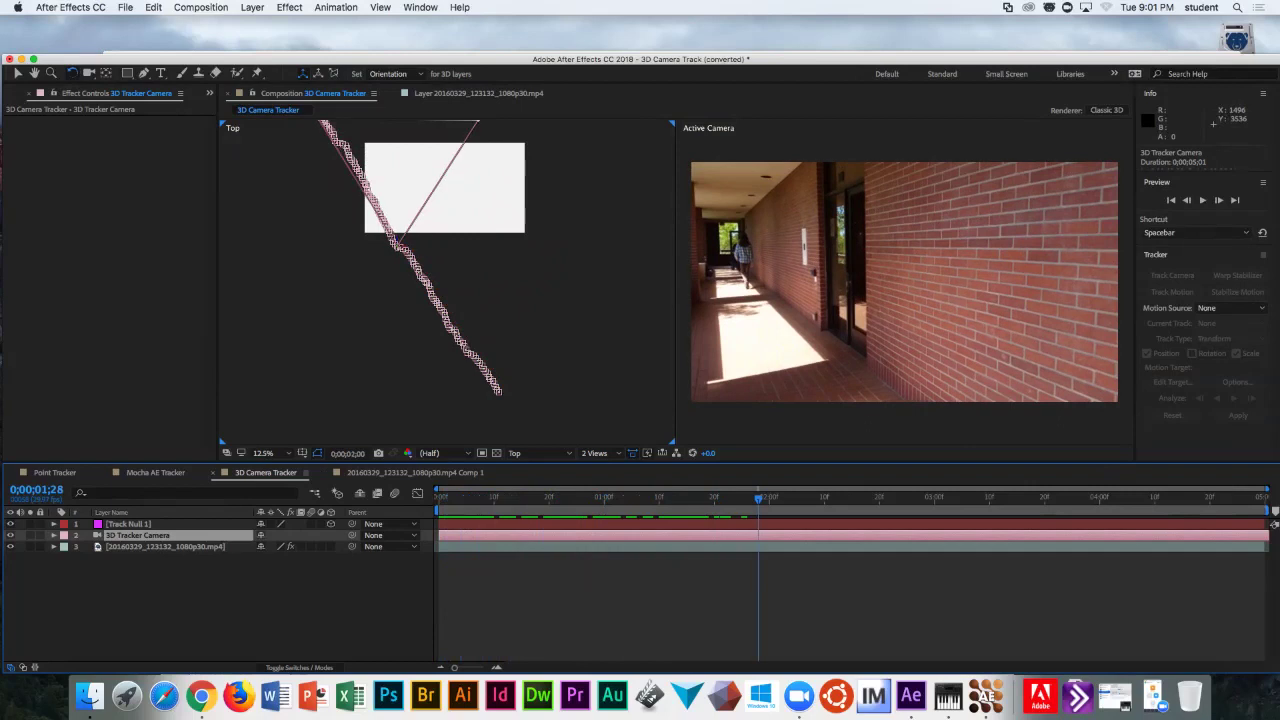
{"action": "left_click", "coordinate": [165, 546]}
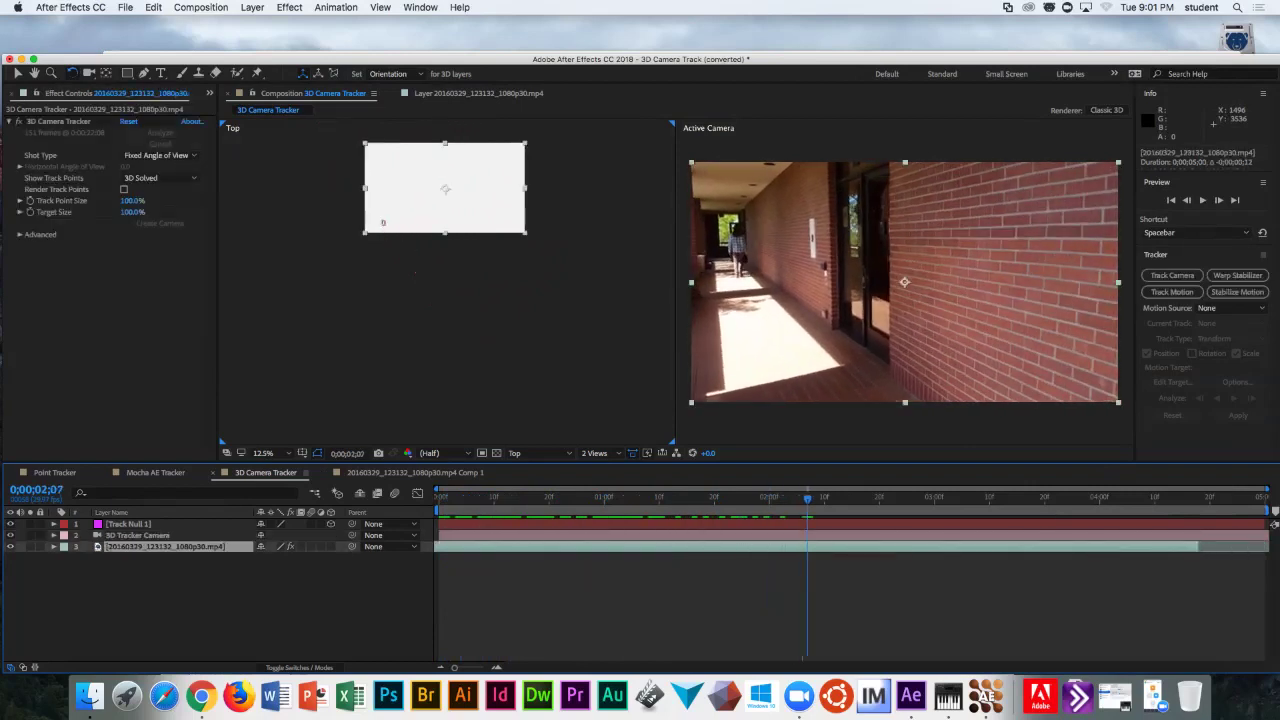
{"action": "key", "text": "ctrl+alt+r"}
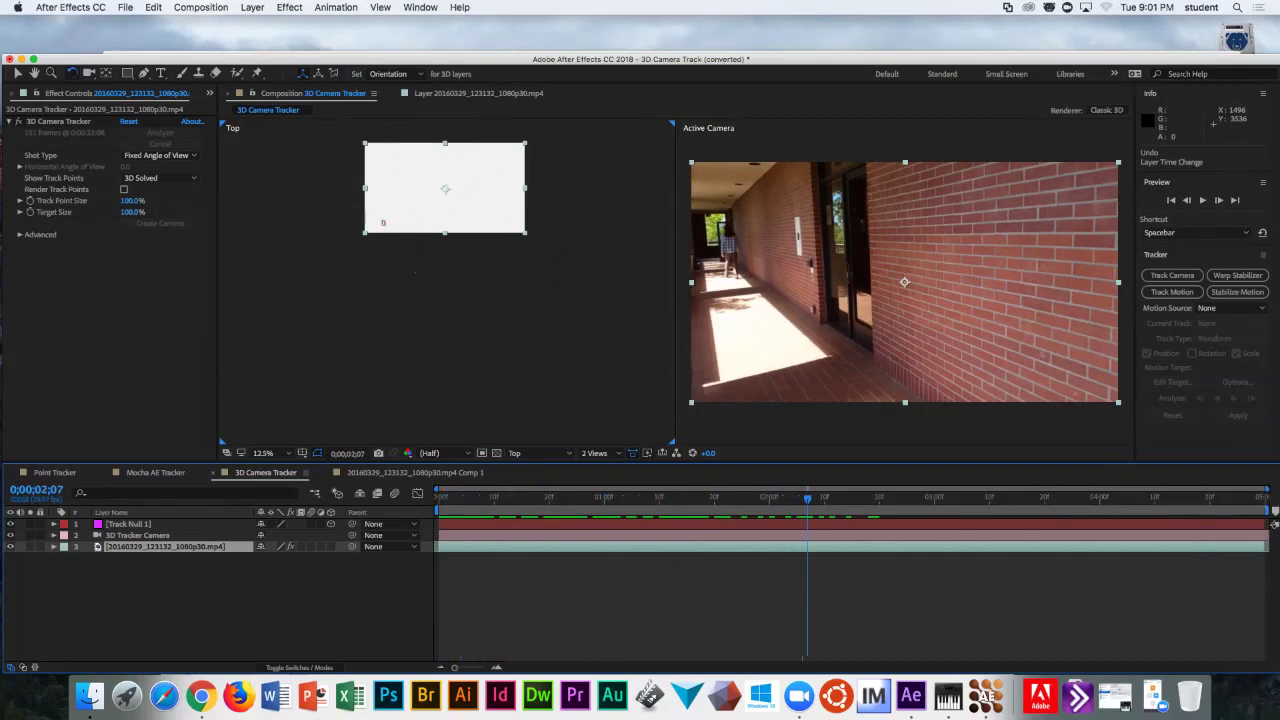
{"action": "key", "text": "space"}
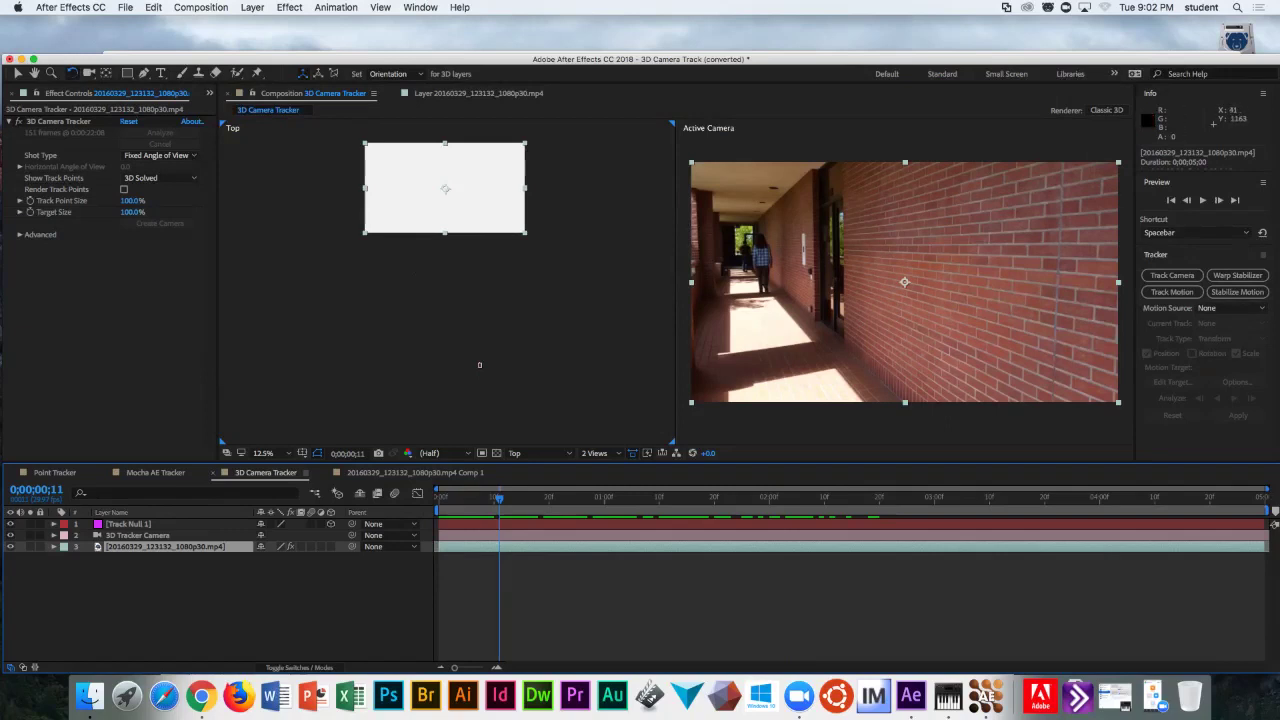
- Set the viewer to 1 View and select the 3D Camera Tracker effect to show track points
{"action": "left_click", "coordinate": [594, 453]}
{"action": "left_click", "coordinate": [606, 466]}
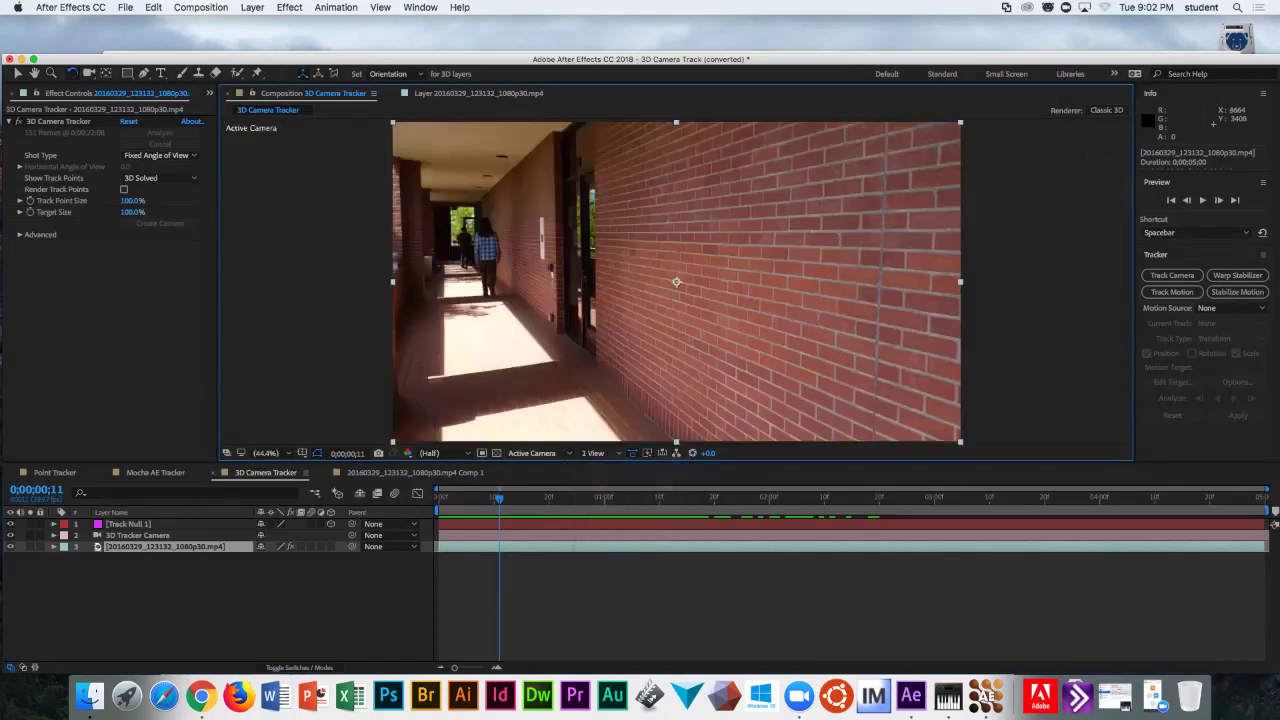
{"action": "left_click", "coordinate": [58, 121]}
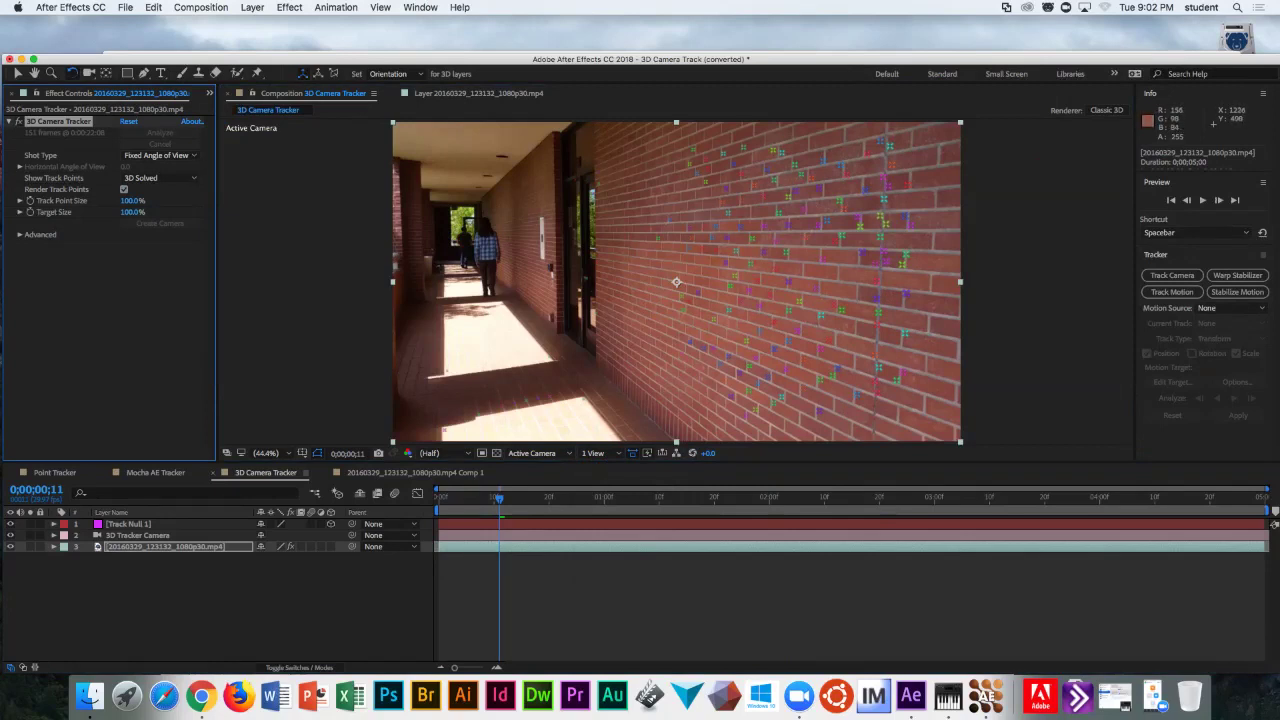
- With the Selection tool, lasso a few track points on the hallway floor
{"action": "key", "text": "v"}
{"action": "left_click", "coordinate": [650, 250]}
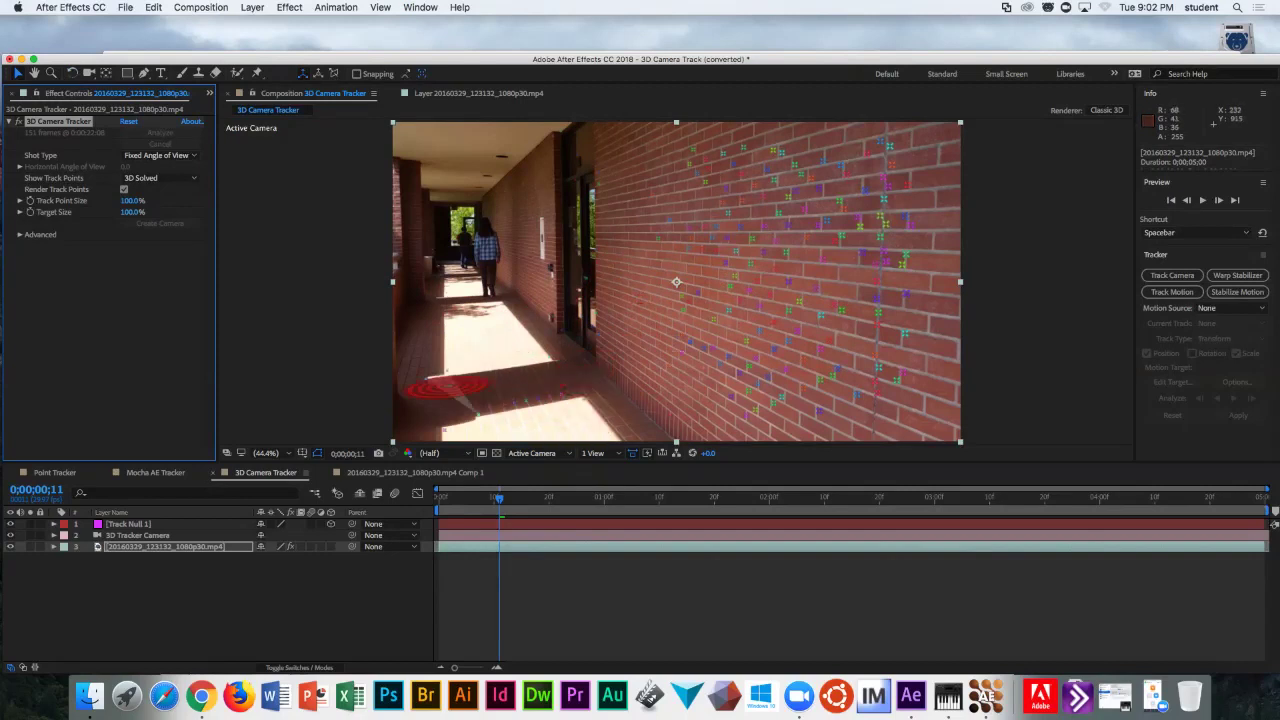
{"action": "mouse_move", "coordinate": [572, 362]}
{"action": "left_mouse_down"}
{"action": "mouse_move", "coordinate": [565, 385]}
{"action": "mouse_move", "coordinate": [474, 414]}
{"action": "left_mouse_up"}
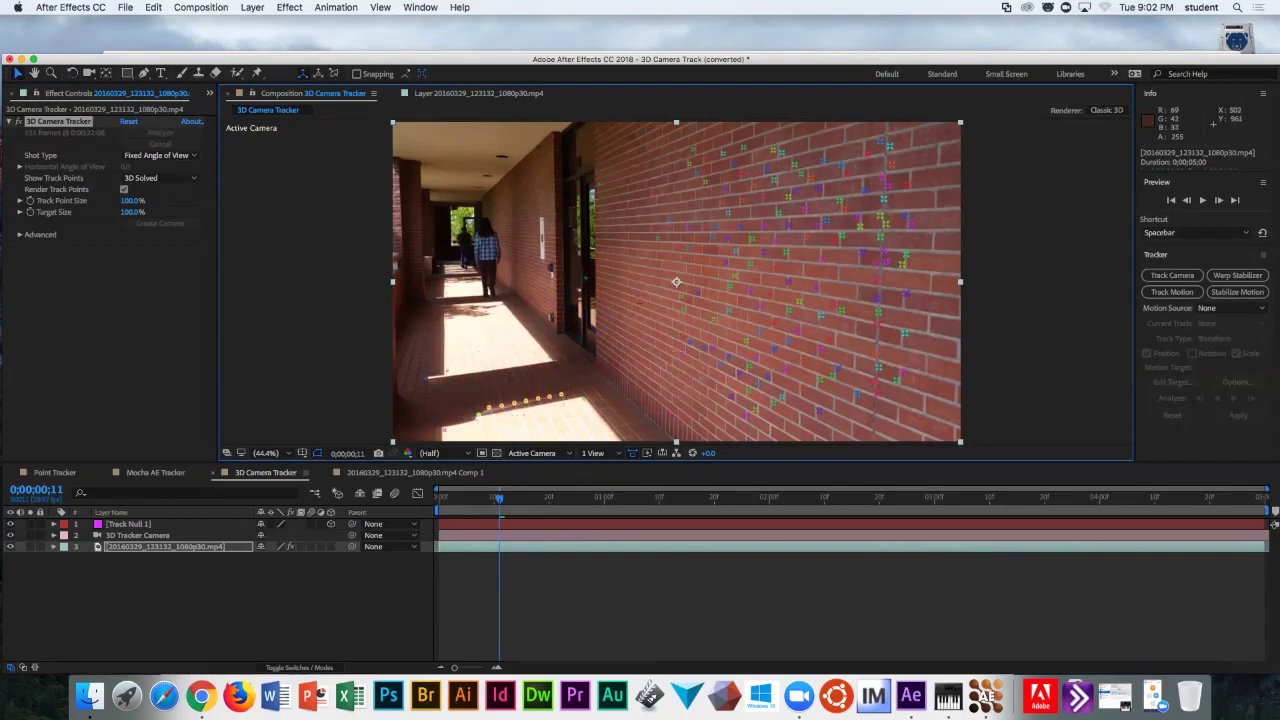
{"action": "mouse_move", "coordinate": [575, 390]}
{"action": "left_mouse_down"}
{"action": "mouse_move", "coordinate": [555, 405]}
{"action": "mouse_move", "coordinate": [410, 385]}
{"action": "mouse_move", "coordinate": [545, 362]}
{"action": "mouse_move", "coordinate": [572, 385]}
{"action": "left_mouse_up"}
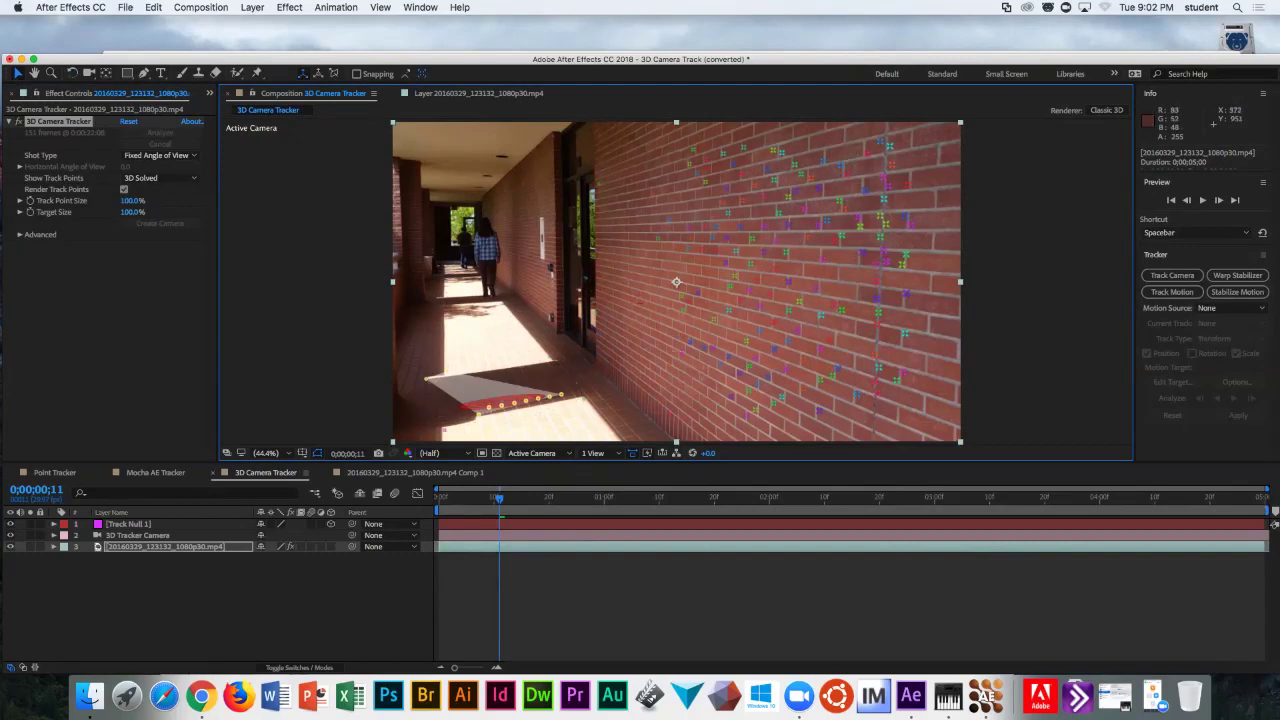
{"action": "left_click", "coordinate": [506, 385]}
{"action": "mouse_move", "coordinate": [421, 362]}
{"action": "left_mouse_down"}
{"action": "mouse_move", "coordinate": [528, 401]}
{"action": "mouse_move", "coordinate": [500, 410]}
{"action": "mouse_move", "coordinate": [450, 385]}
{"action": "mouse_move", "coordinate": [520, 398]}
{"action": "mouse_move", "coordinate": [556, 384]}
{"action": "mouse_move", "coordinate": [540, 408]}
{"action": "mouse_move", "coordinate": [470, 402]}
{"action": "left_mouse_up"}
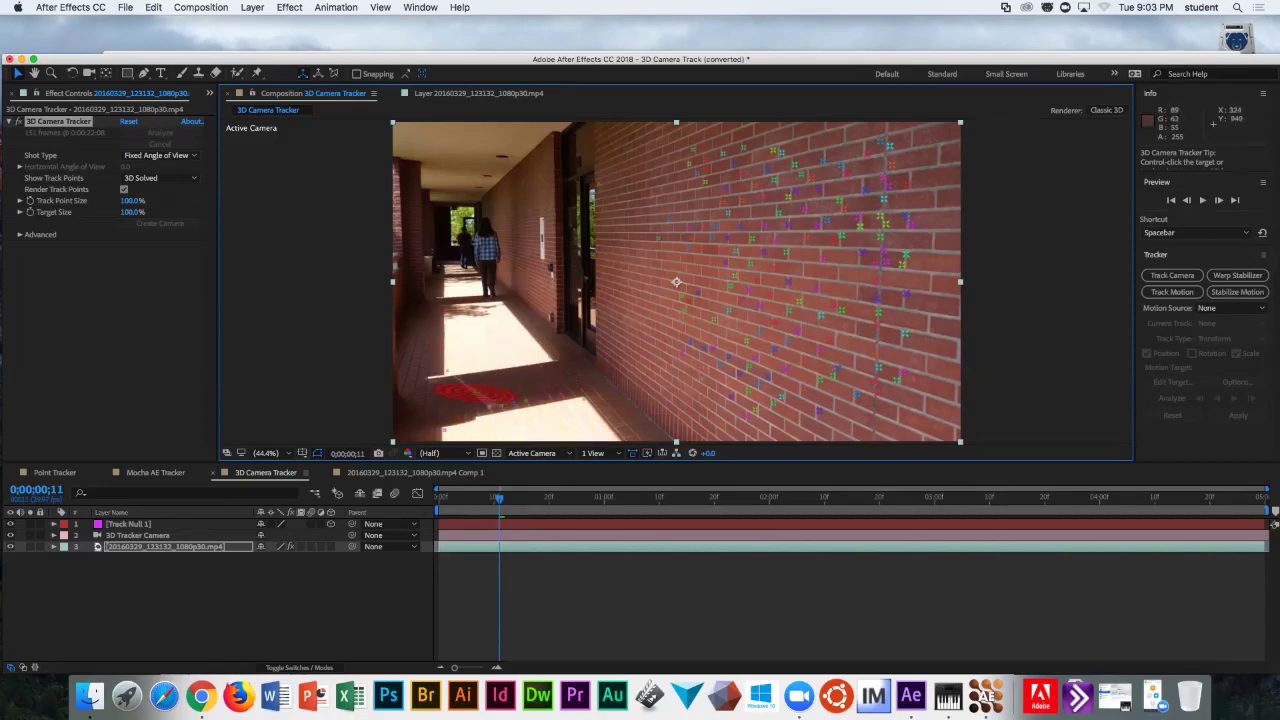
- Enlarge the track points and create a Text layer on three sunlit floor track points
{"action": "left_click", "coordinate": [132, 200]}
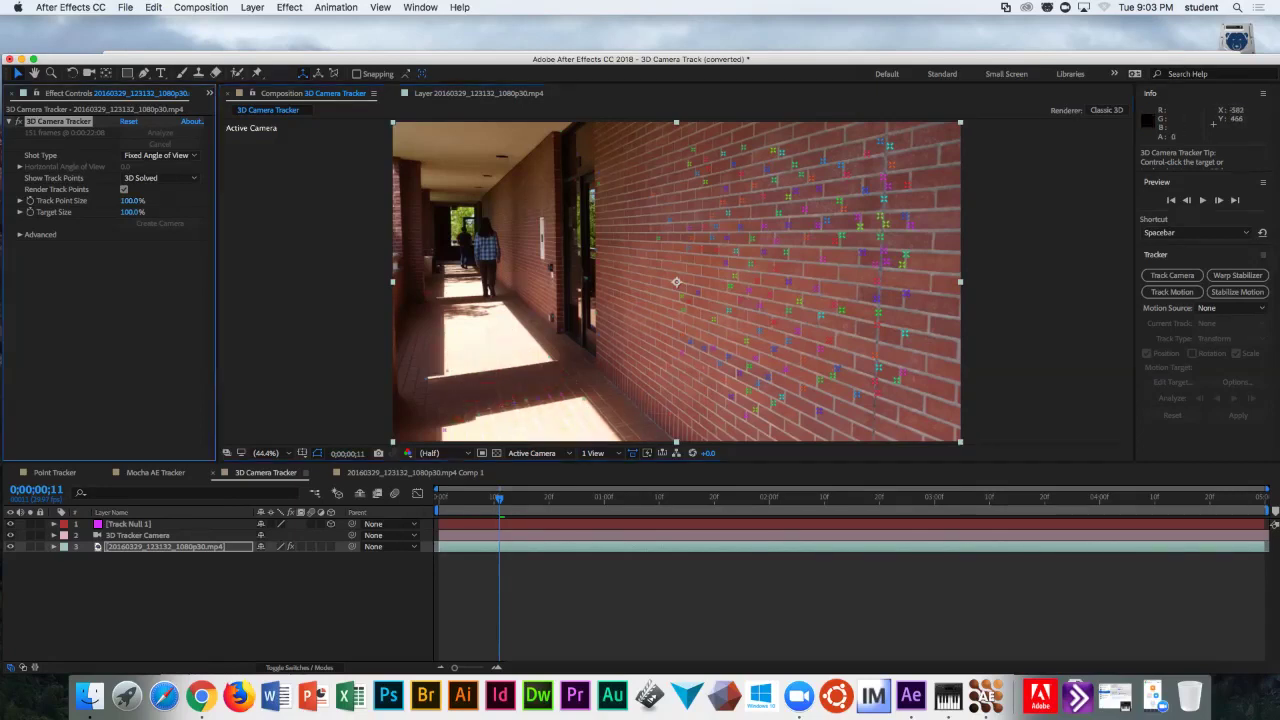
{"action": "left_click_drag", "start_coordinate": [132, 200], "coordinate": [205, 200]}
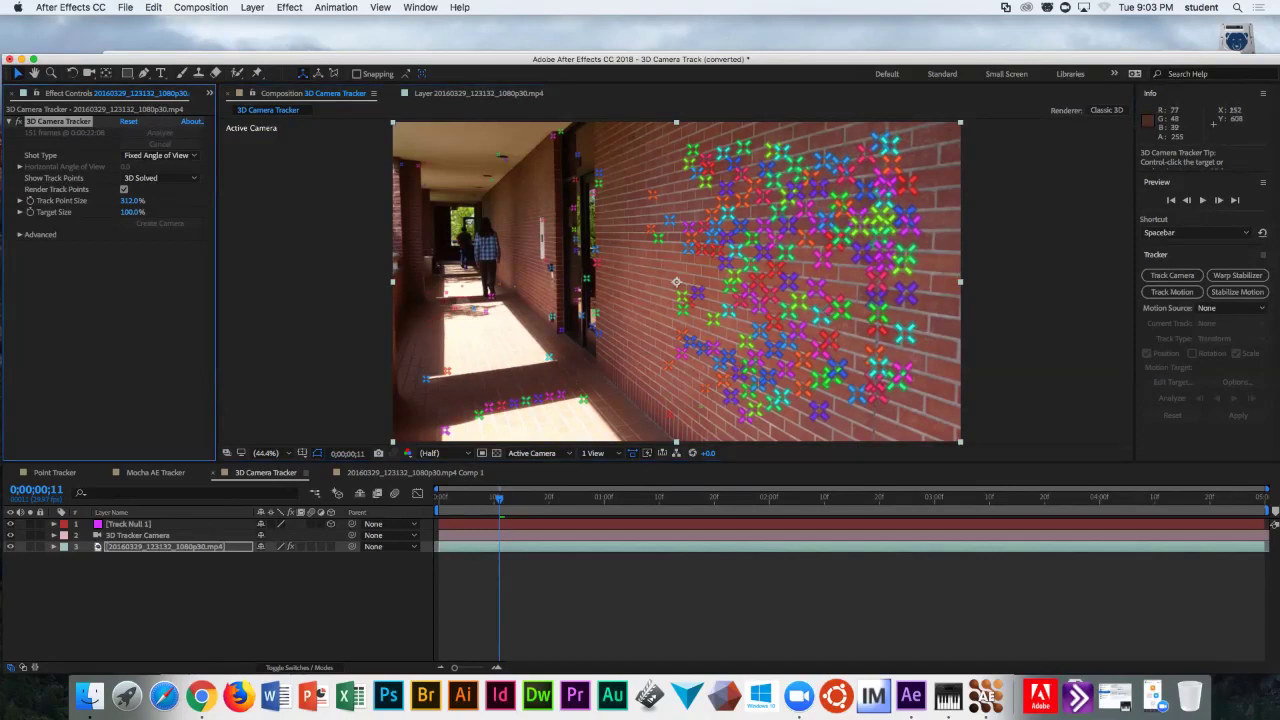
{"action": "left_click", "coordinate": [460, 303]}
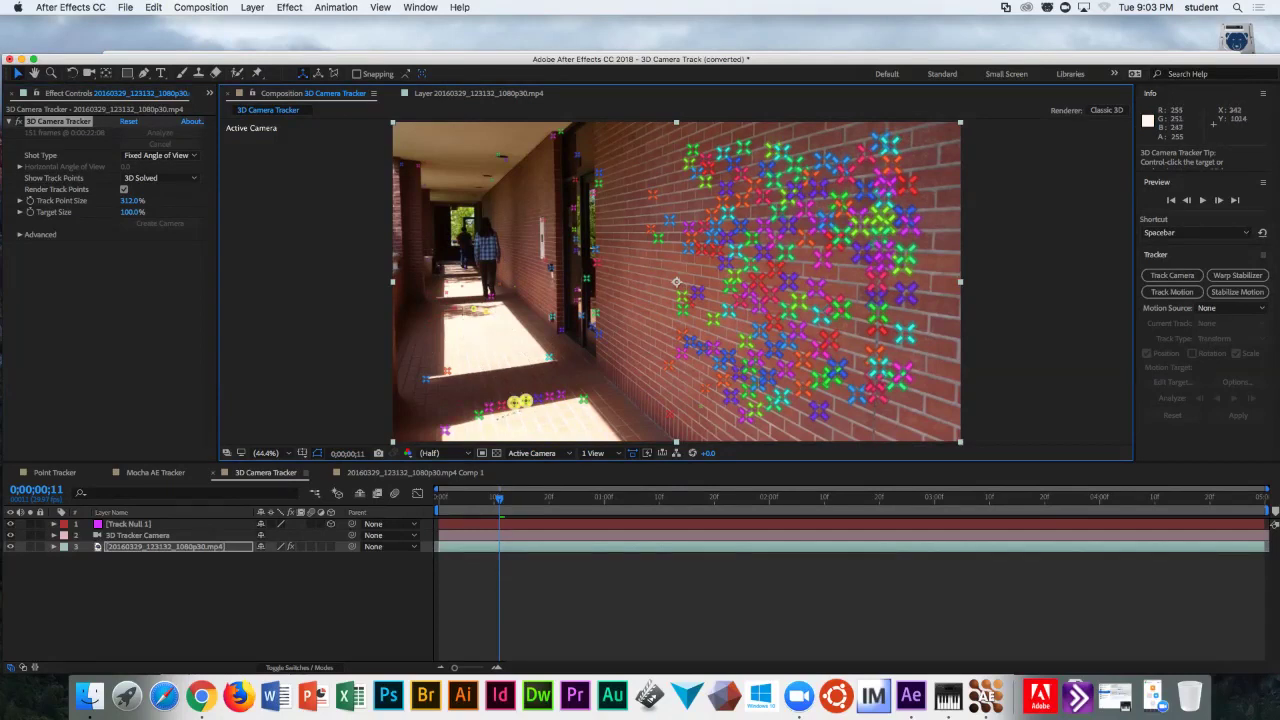
{"action": "left_click_drag", "start_coordinate": [494, 424], "coordinate": [493, 409]}
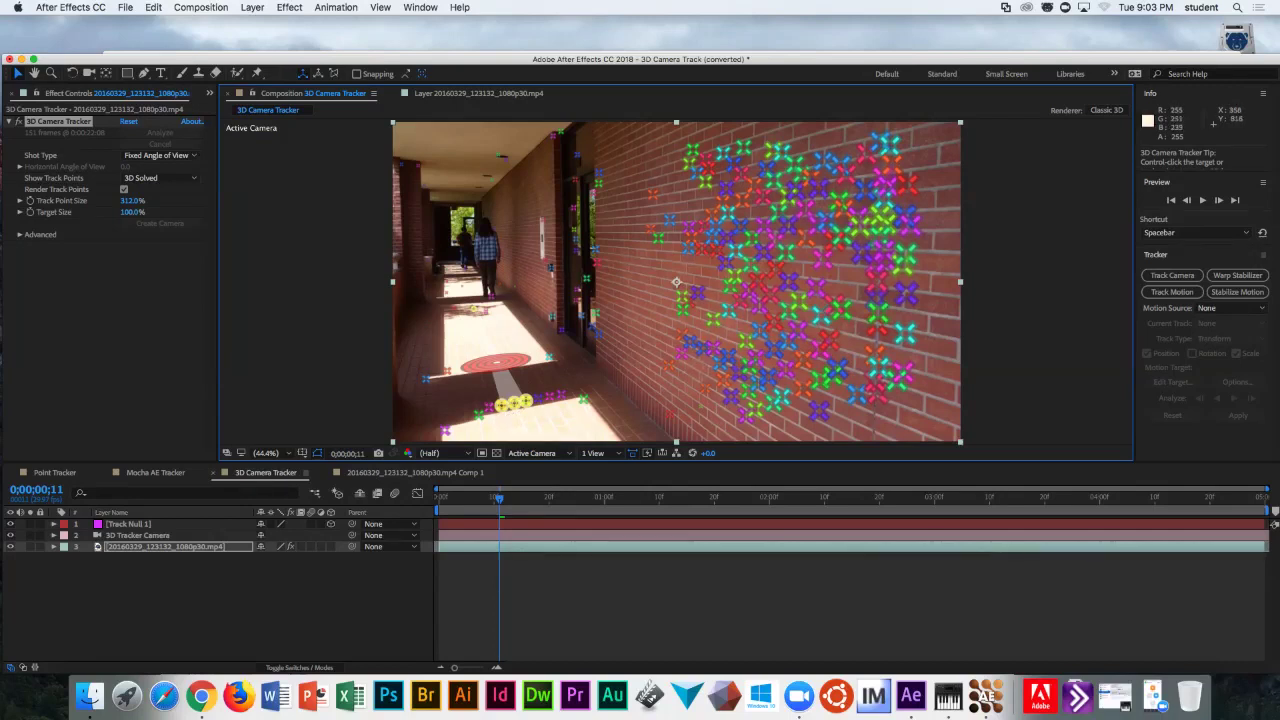
{"action": "right_click", "coordinate": [498, 366]}
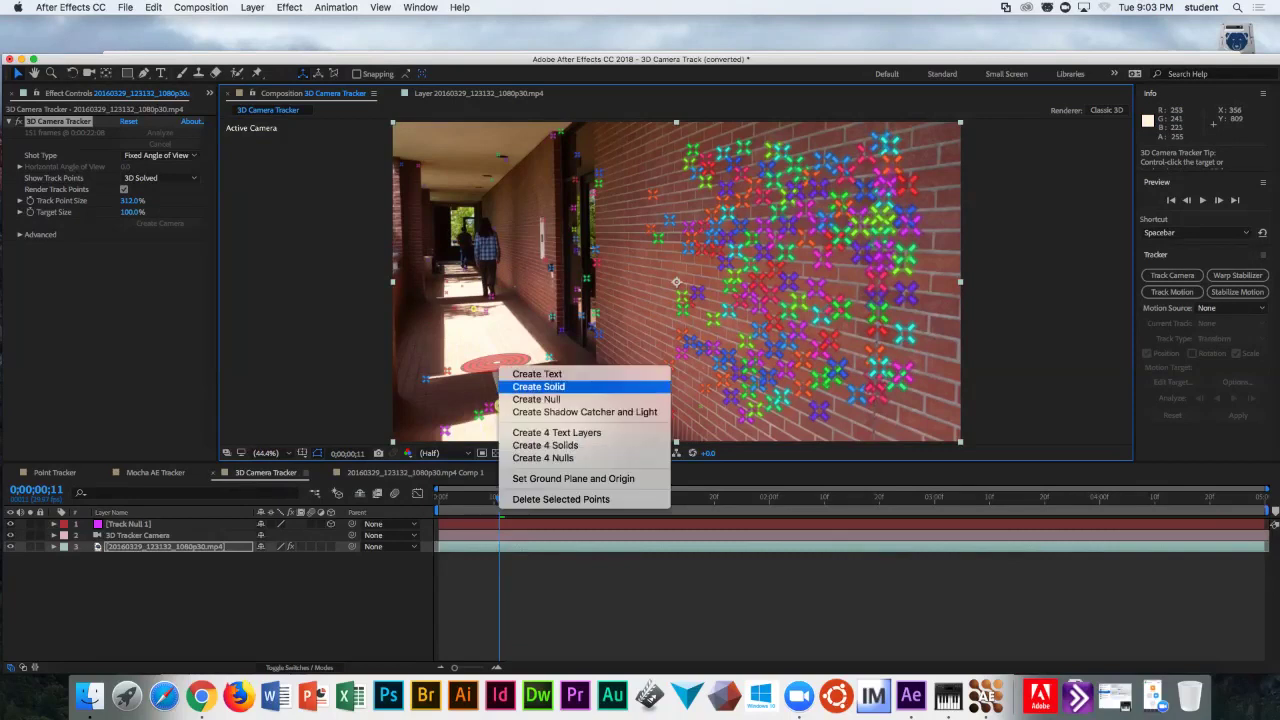
{"action": "left_click", "coordinate": [537, 374]}
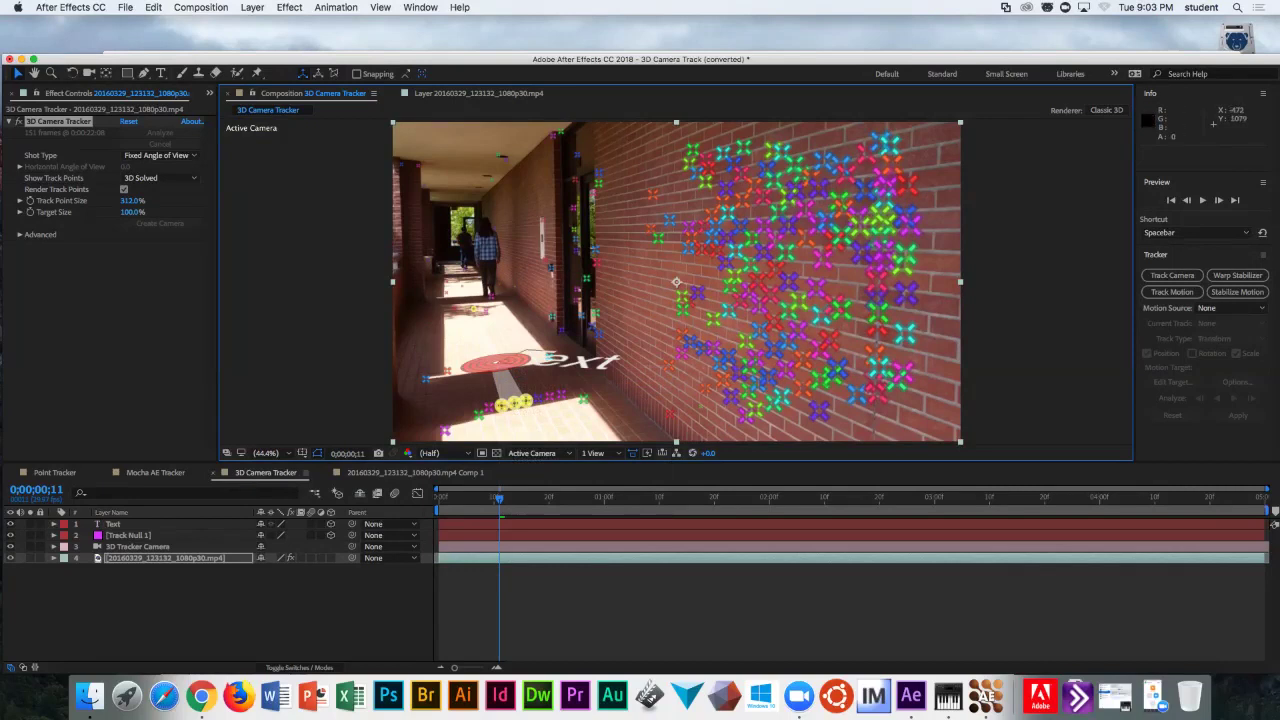
- Set the Text layer's Y orientation to 0° and X rotation to about 89° so it stands upright
{"action": "left_click", "coordinate": [113, 524]}
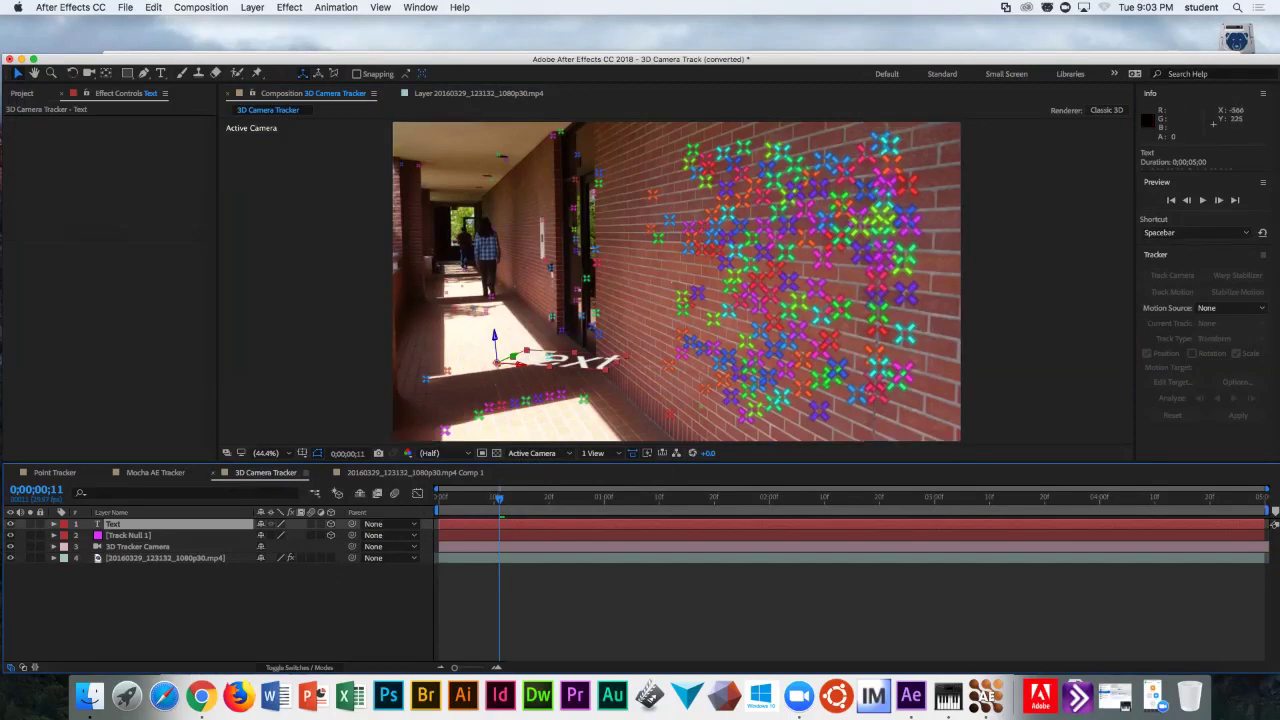
{"action": "key", "text": "p"}
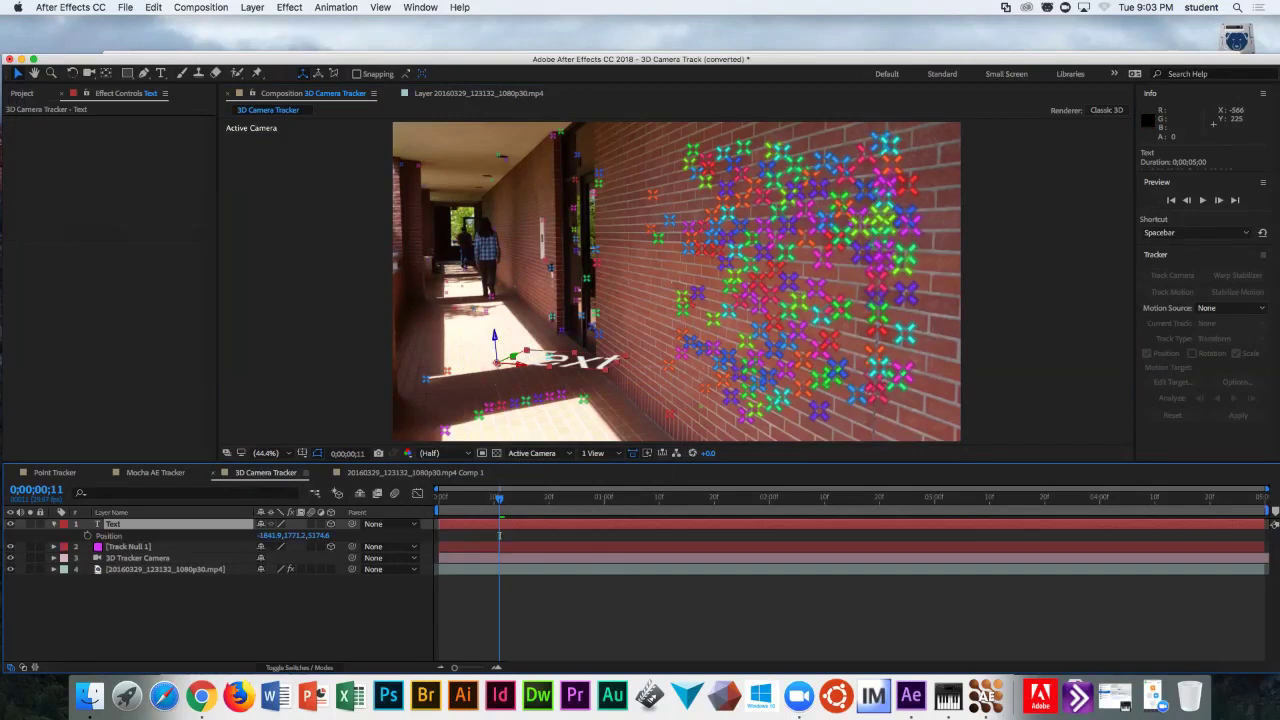
{"action": "key", "text": "r"}
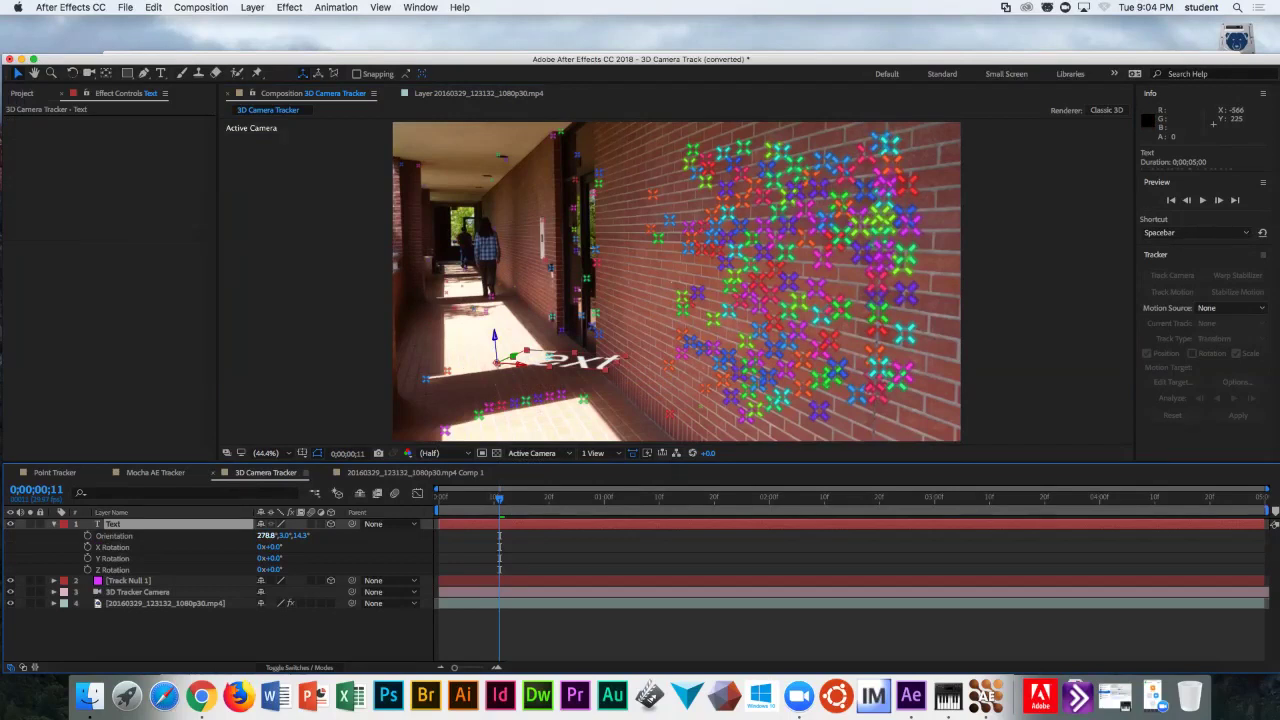
{"action": "left_click_drag", "start_coordinate": [300, 535], "coordinate": [267, 535]}
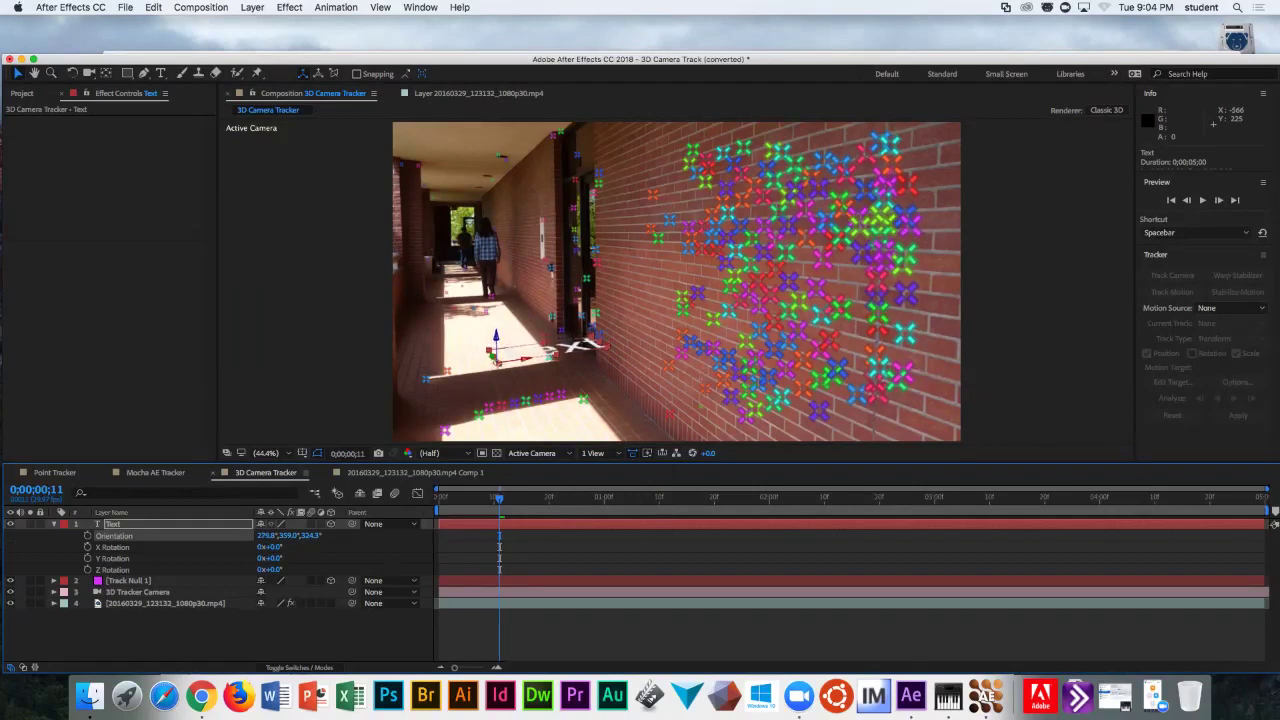
{"action": "left_click", "coordinate": [289, 535]}
{"action": "type", "text": "0"}
{"action": "key", "text": "Return"}
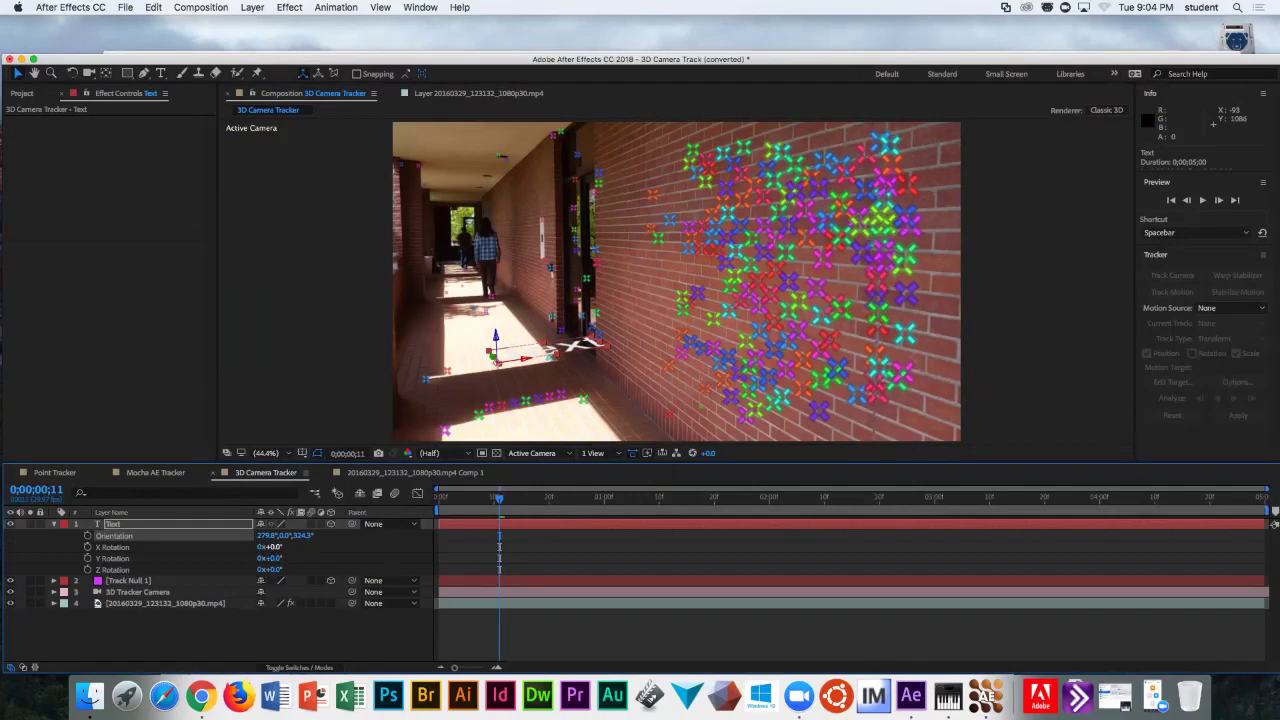
{"action": "left_click_drag", "start_coordinate": [270, 547], "coordinate": [362, 547]}
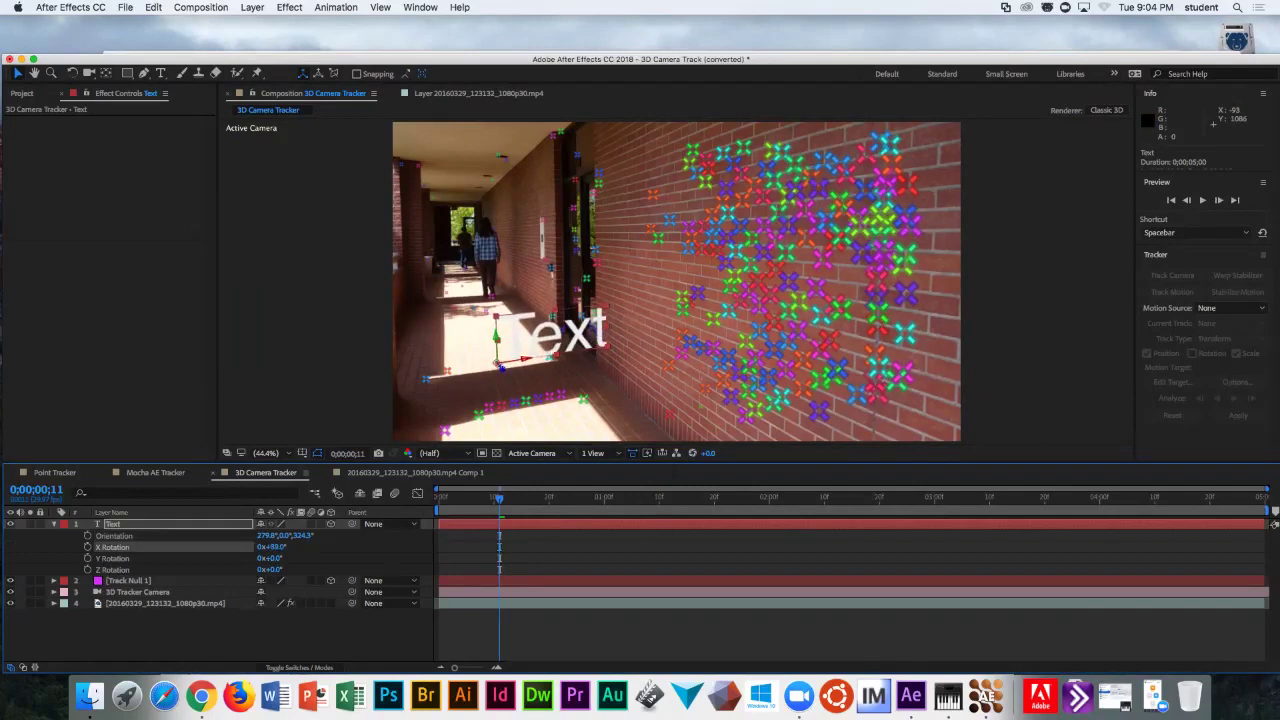
{"action": "left_click_drag", "start_coordinate": [270, 569], "coordinate": [270, 569]}
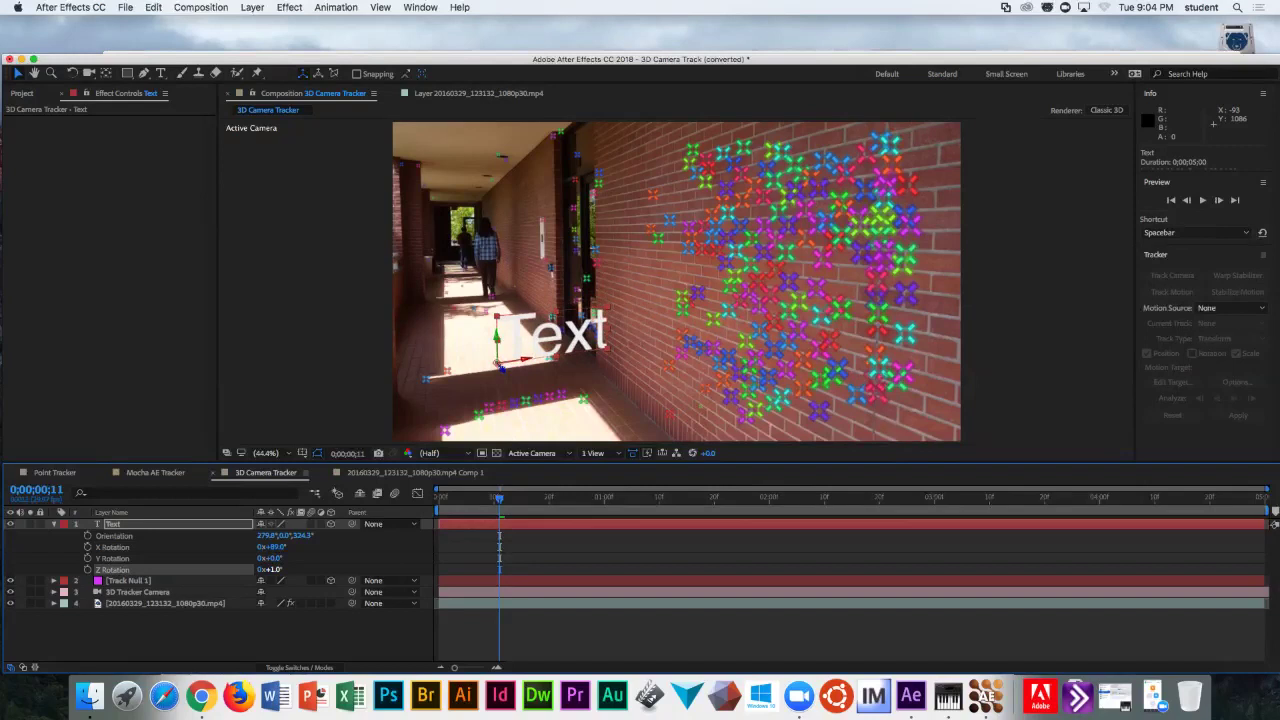
- Move the text left, closer to the camera and lower onto the sunlit floor
{"action": "key", "text": "p"}
{"action": "left_click_drag", "start_coordinate": [531, 358], "coordinate": [314, 373]}
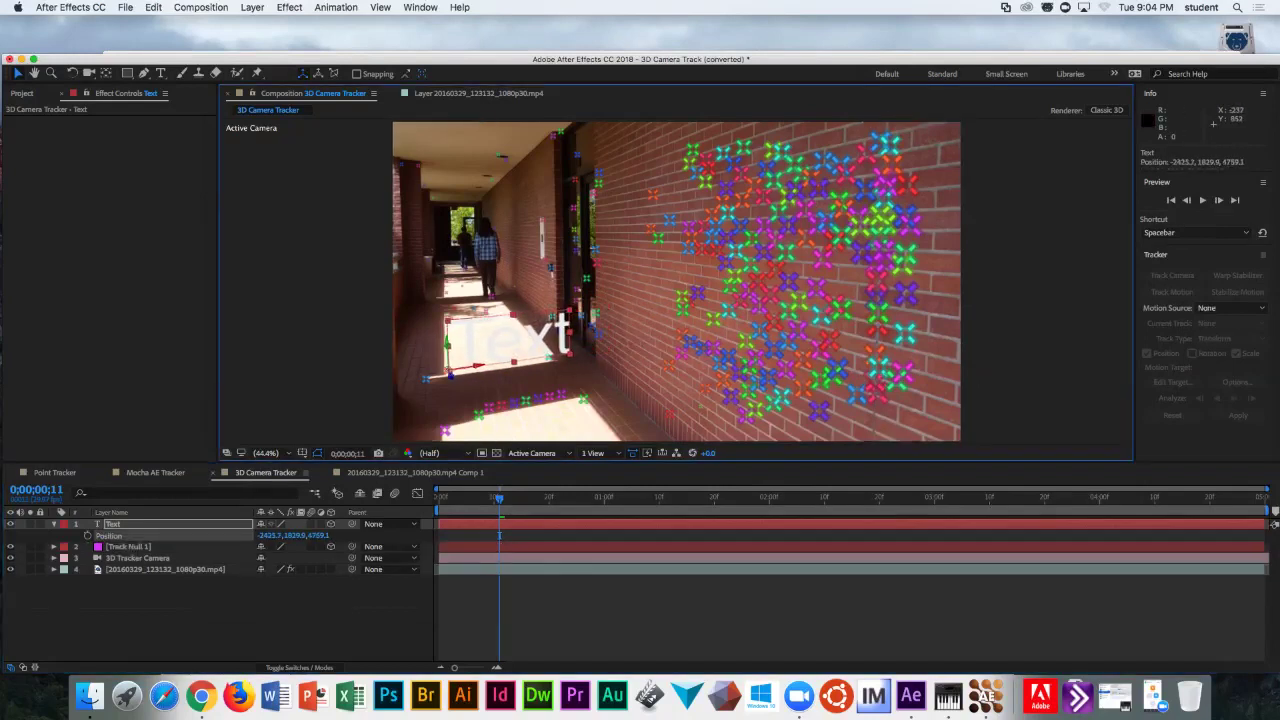
{"action": "left_click_drag", "start_coordinate": [446, 343], "coordinate": [447, 355]}
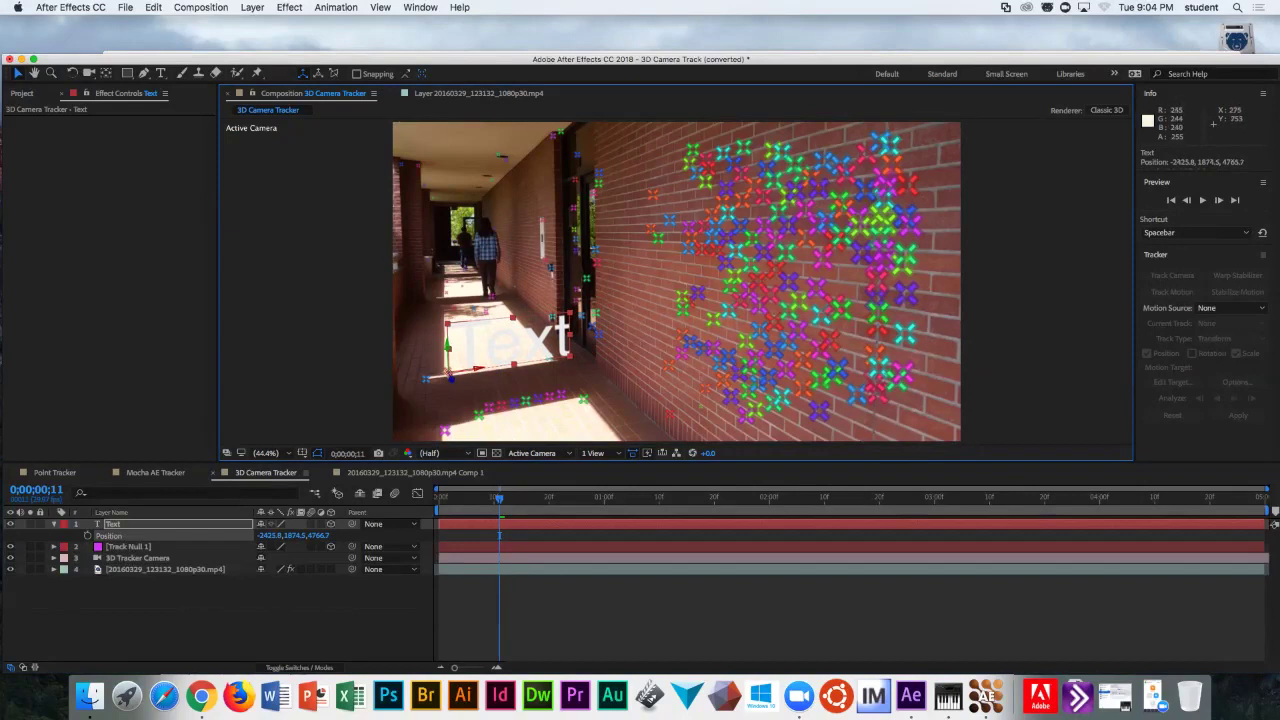
{"action": "left_click_drag", "start_coordinate": [451, 380], "coordinate": [466, 410]}
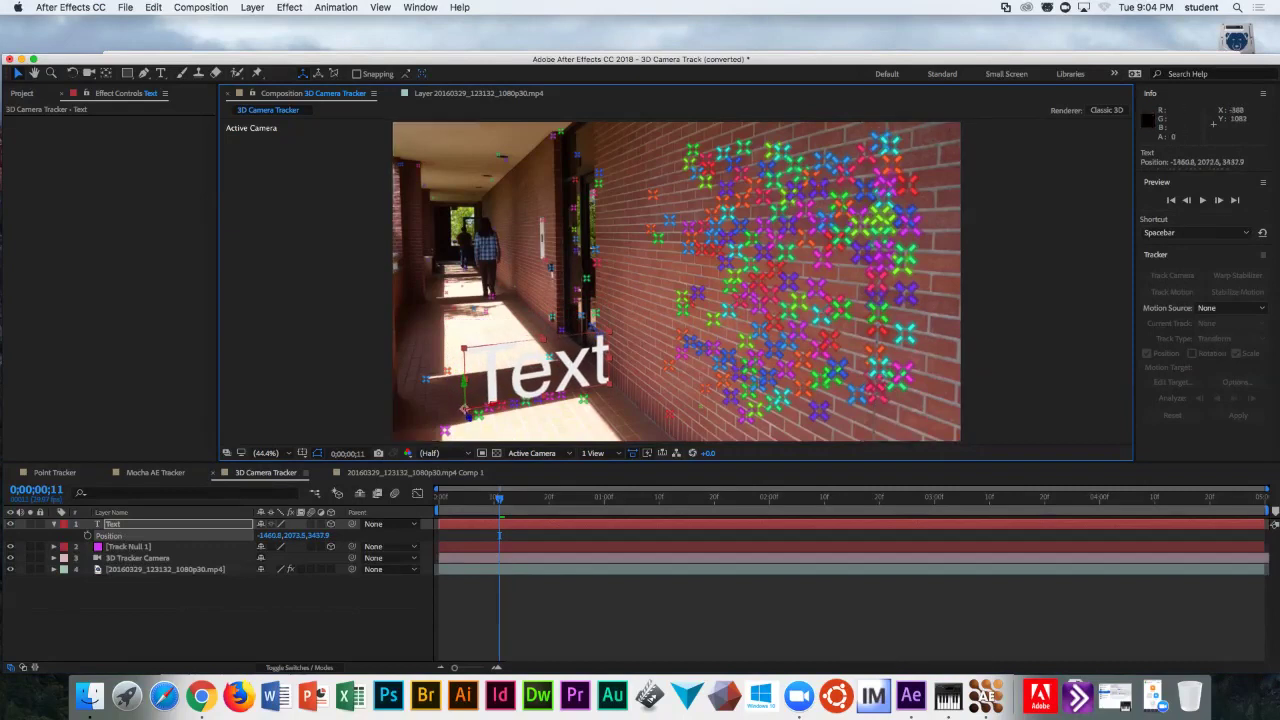
- Scale the text down to 1859% and preview the tracking
{"action": "key", "text": "s"}
{"action": "left_click_drag", "start_coordinate": [303, 535], "coordinate": [193, 536]}
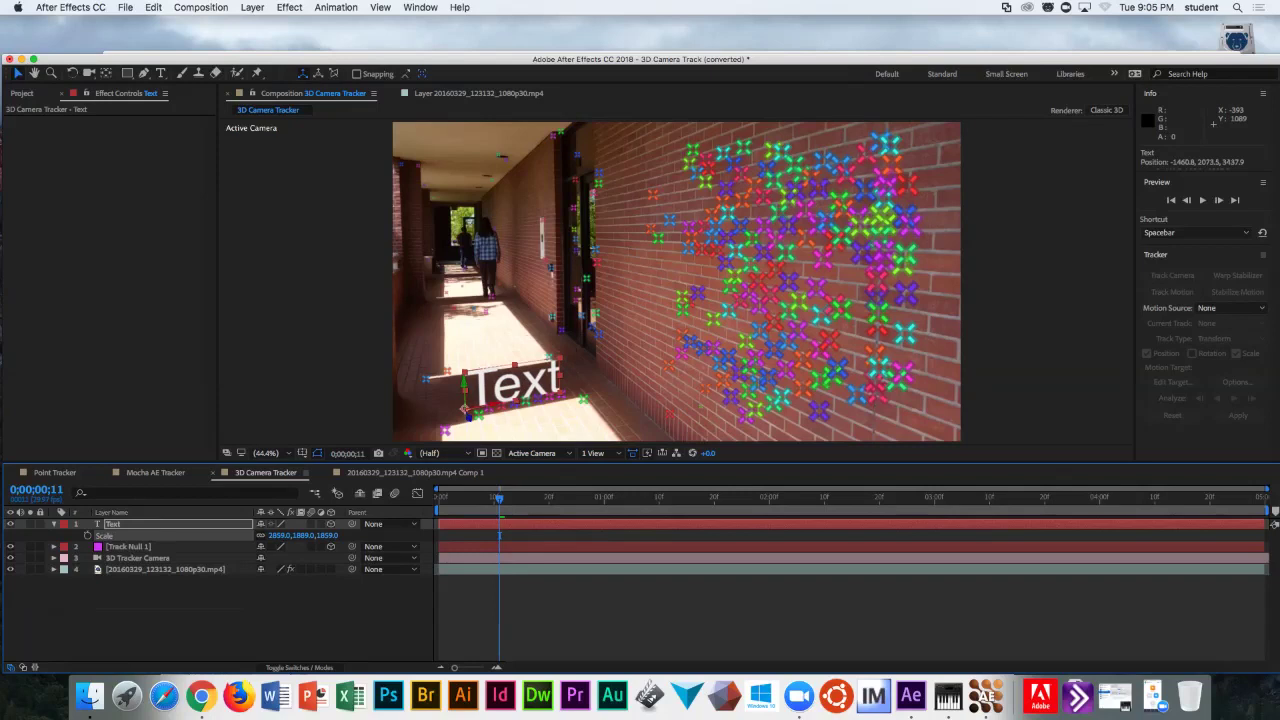
{"action": "key", "text": "space"}
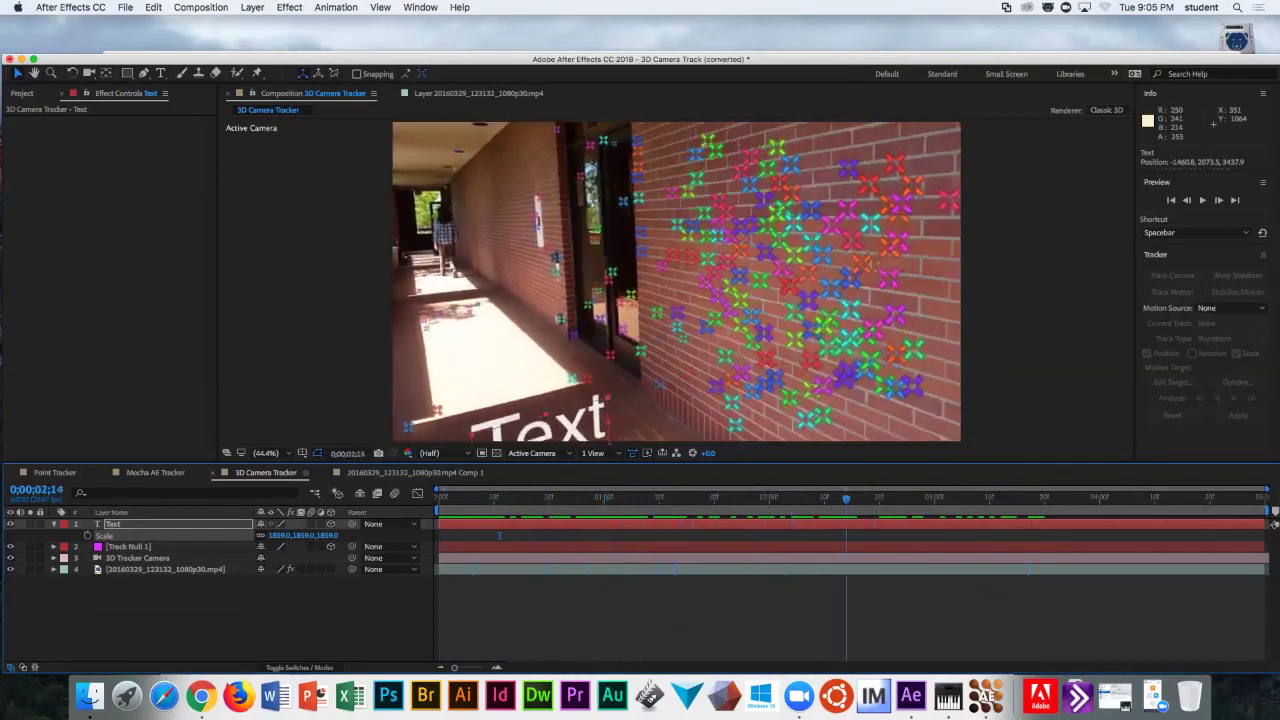
- Stop playback at the first frame and zoom the viewer to 50%
{"action": "key", "text": "space"}
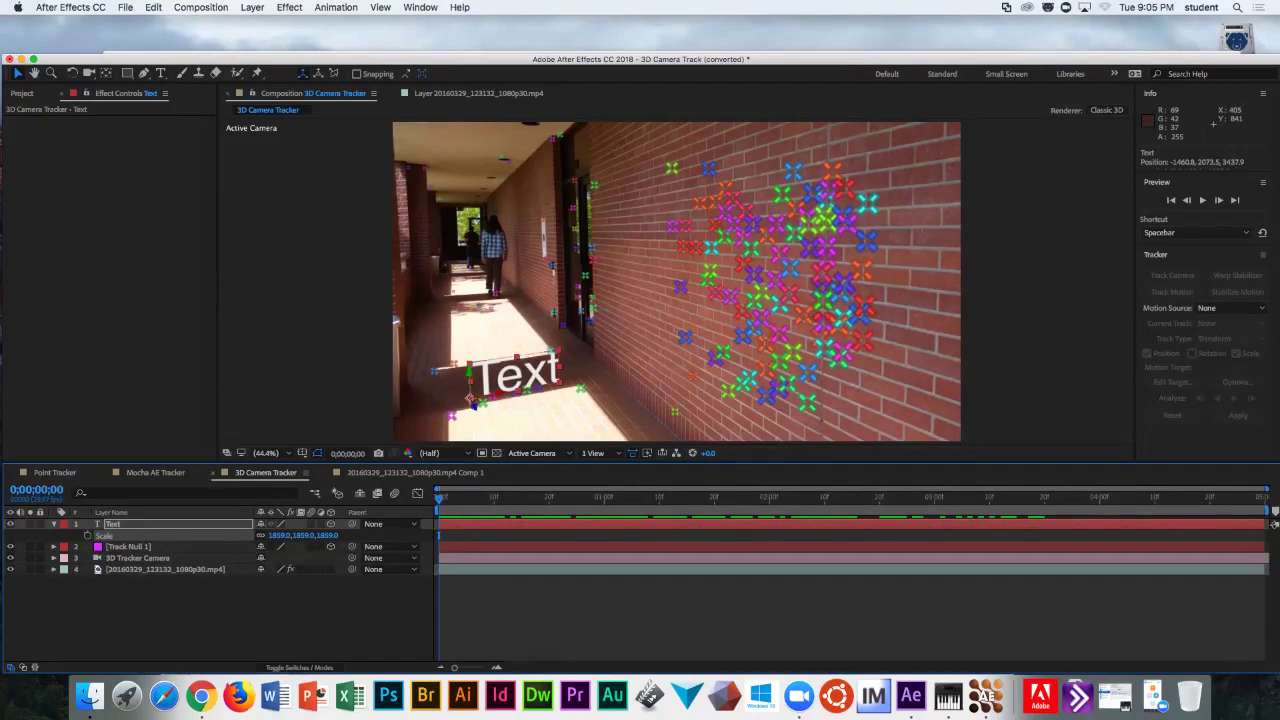
{"action": "key", "text": "period"}
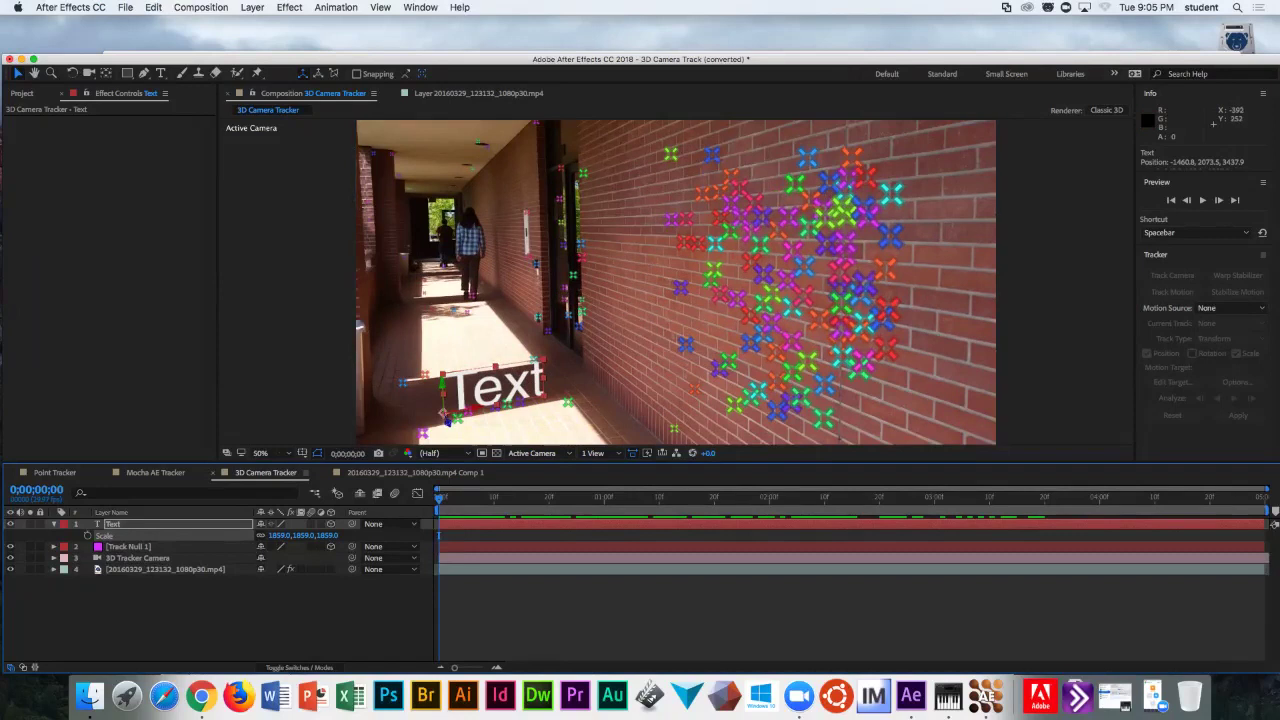
- Create a Shadow Catcher and Light from floor track points of the hallway clip's 3D Camera Tracker
{"action": "left_click", "coordinate": [676, 283]}
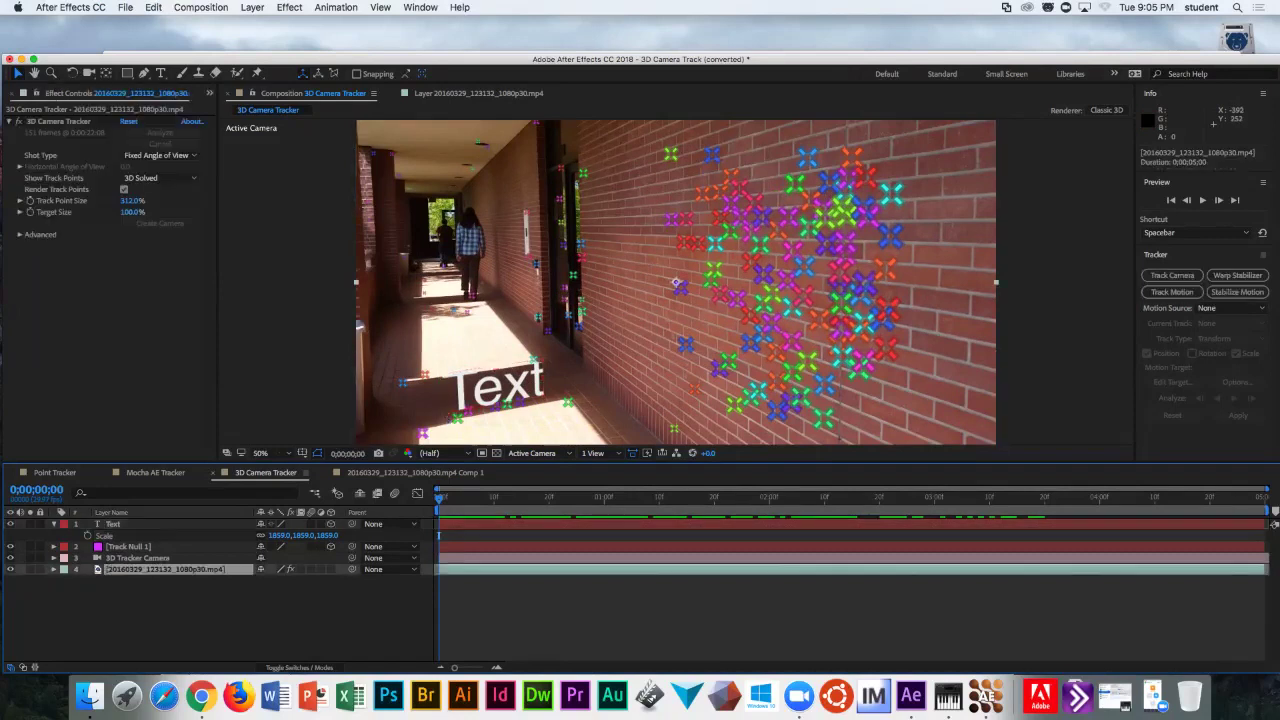
{"action": "left_click", "coordinate": [58, 121]}
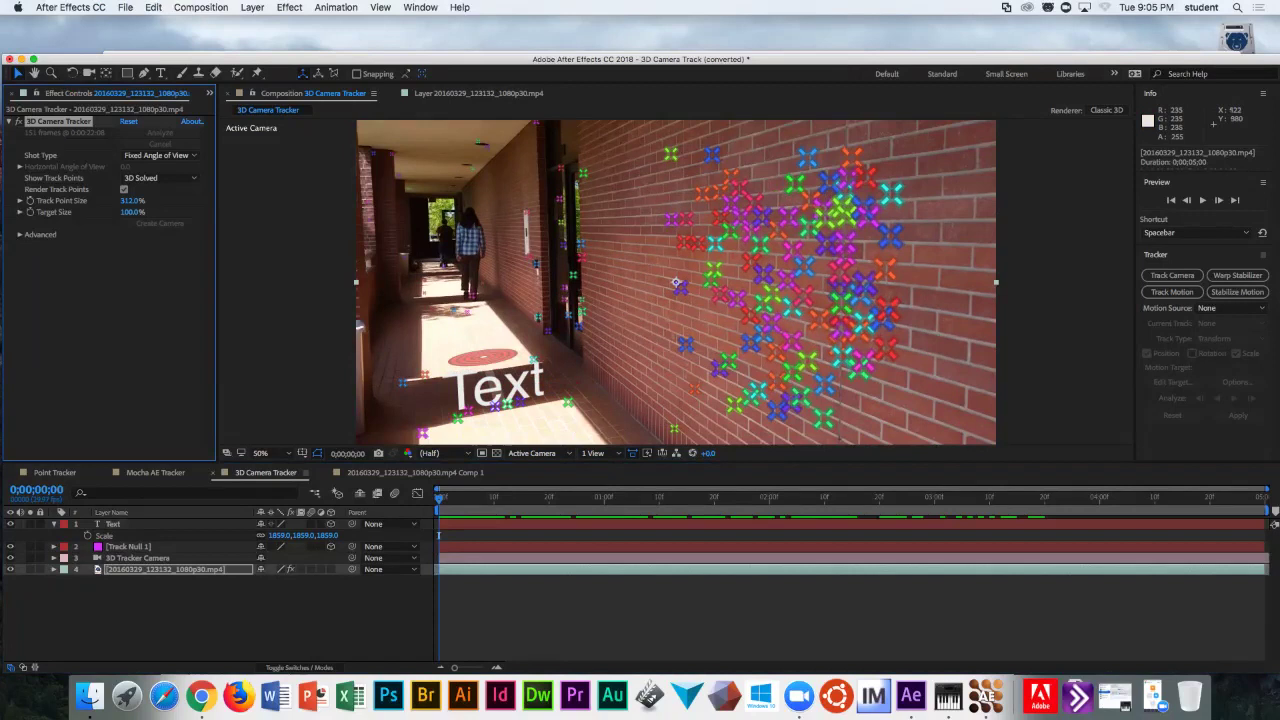
{"action": "right_click", "coordinate": [497, 400]}
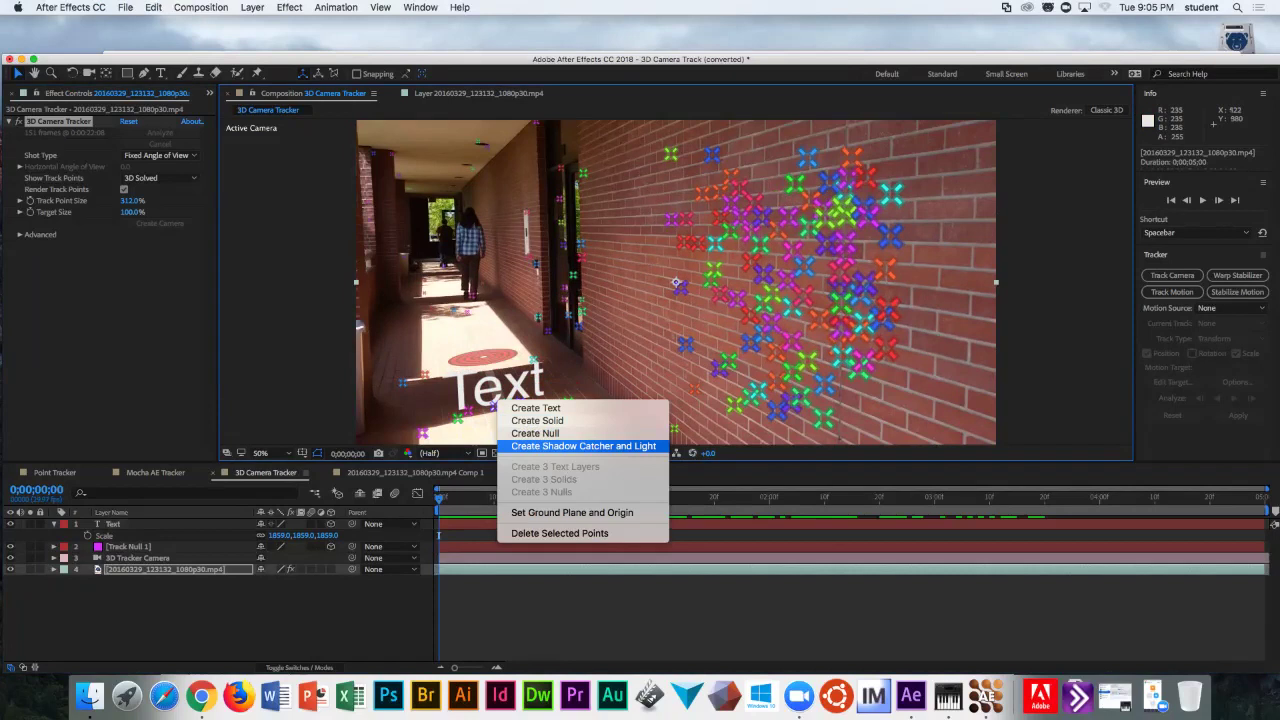
{"action": "left_click", "coordinate": [583, 446]}
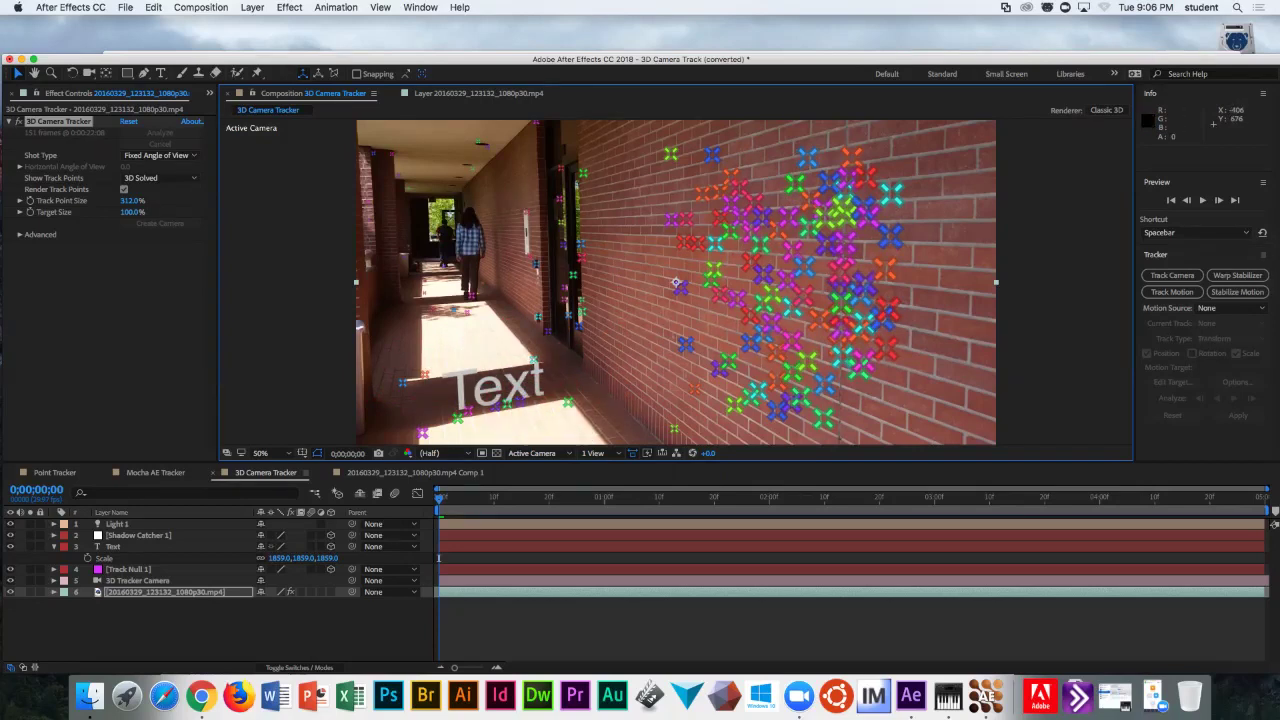
- Switch to a two-view side-by-side layout and set the view magnification to 1.5%
{"action": "left_click", "coordinate": [593, 453]}
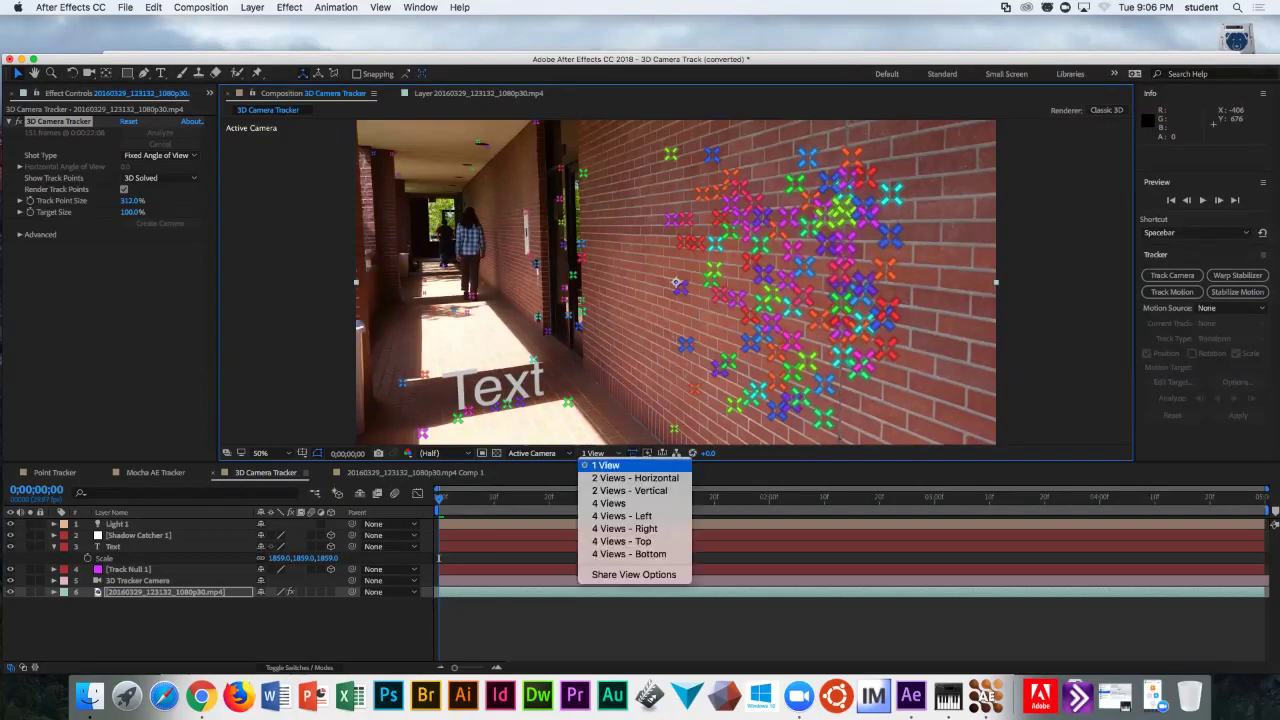
{"action": "left_click", "coordinate": [620, 480]}
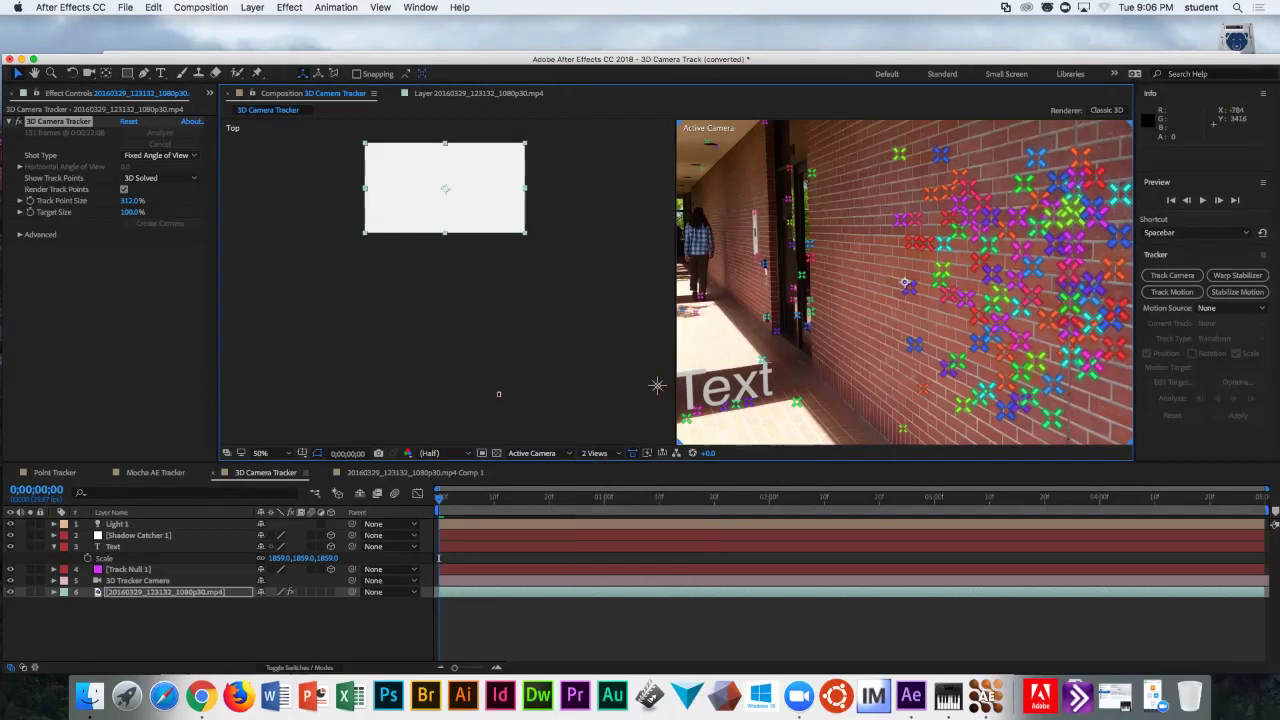
{"action": "left_click", "coordinate": [657, 385]}
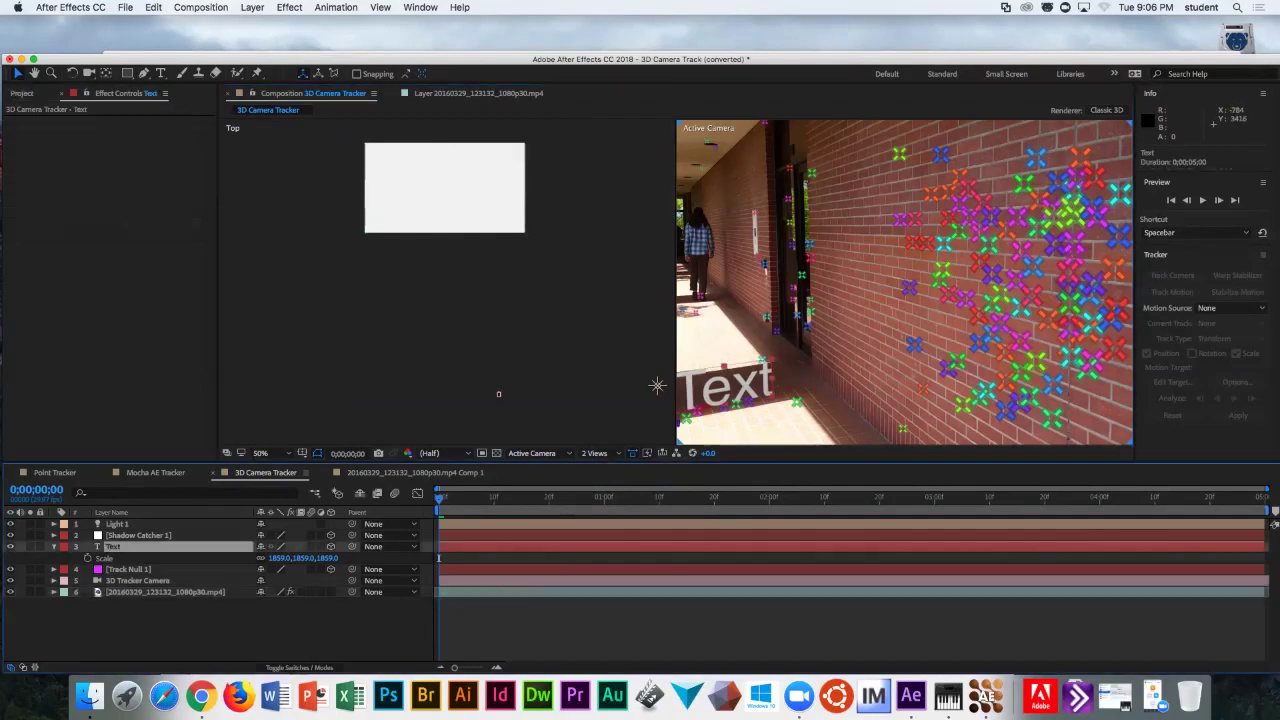
{"action": "left_click", "coordinate": [260, 453]}
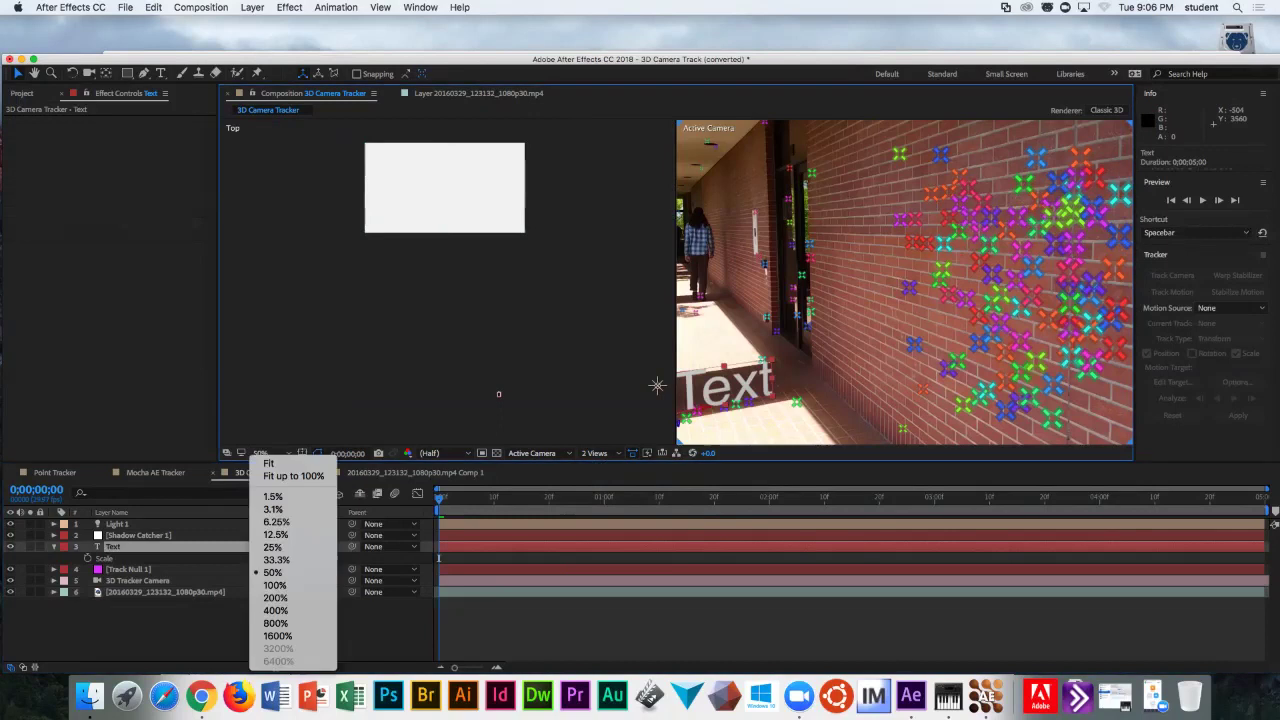
{"action": "left_click", "coordinate": [273, 496]}
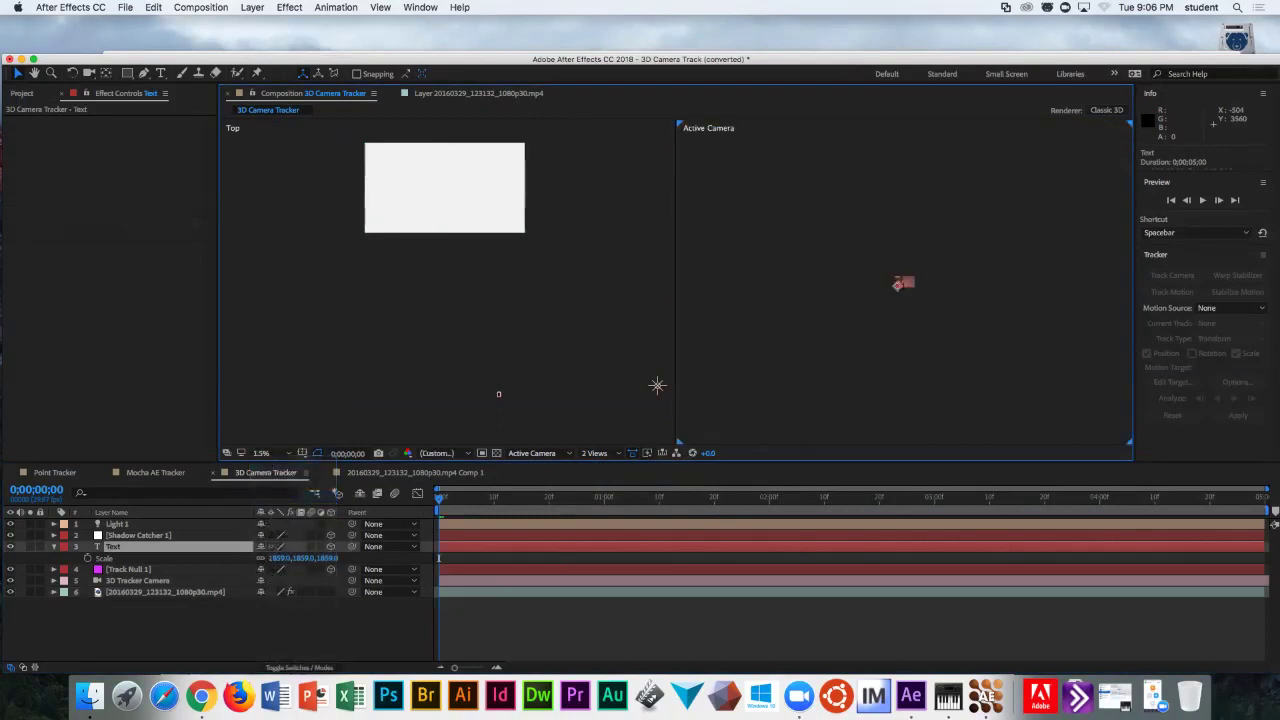
- Redo the light and shadow catcher, then set the left view to Top at 3.1%
{"action": "key", "text": "super+z"}
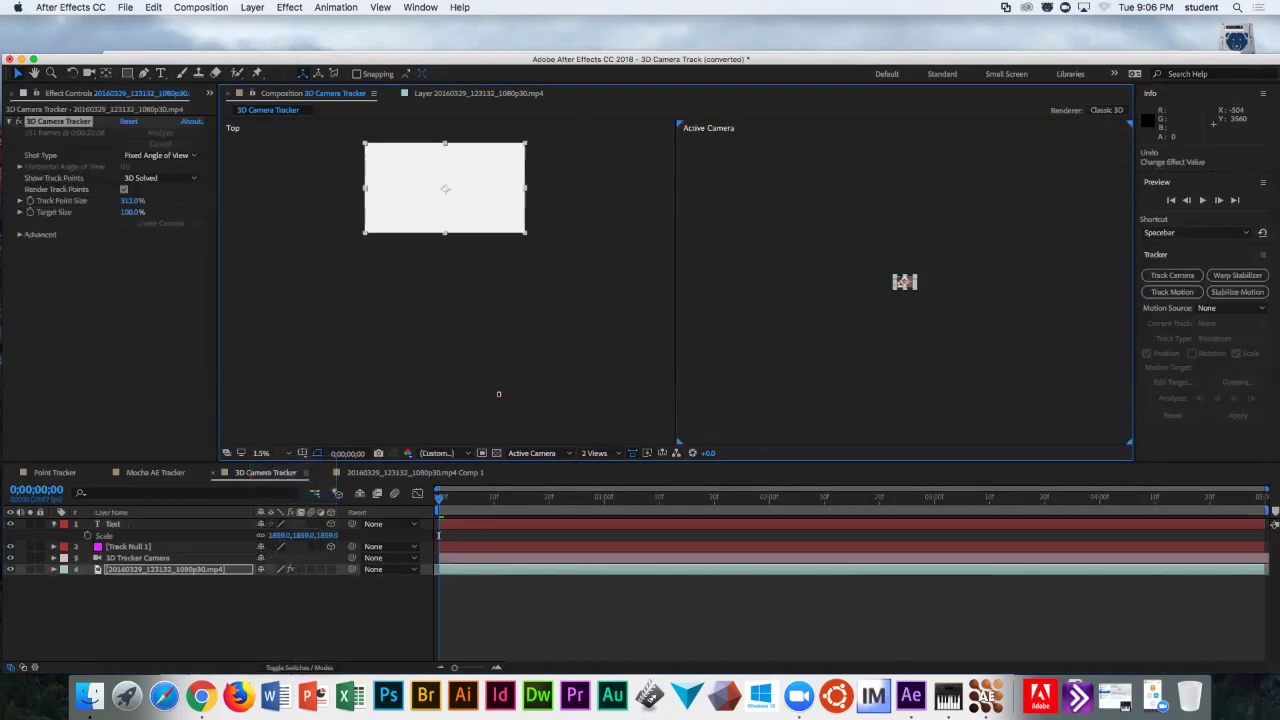
{"action": "left_click", "coordinate": [261, 453]}
{"action": "left_click", "coordinate": [275, 467]}
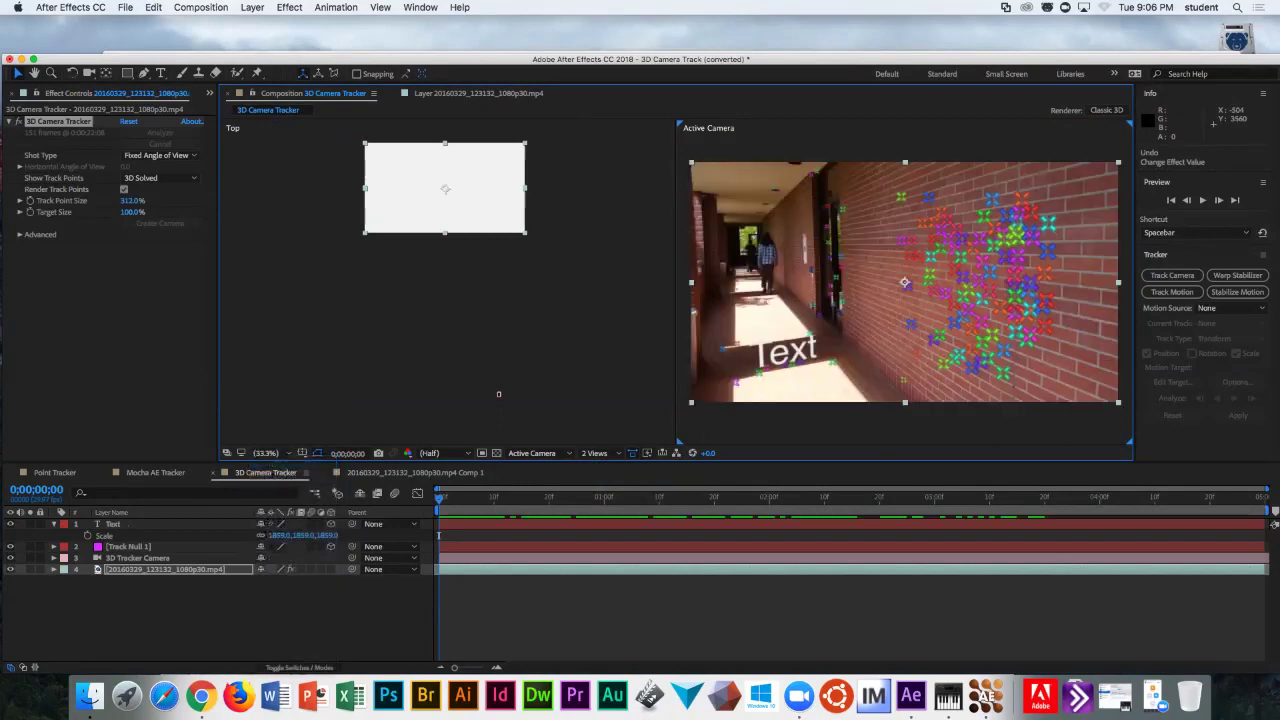
{"action": "key", "text": "super+shift+z"}
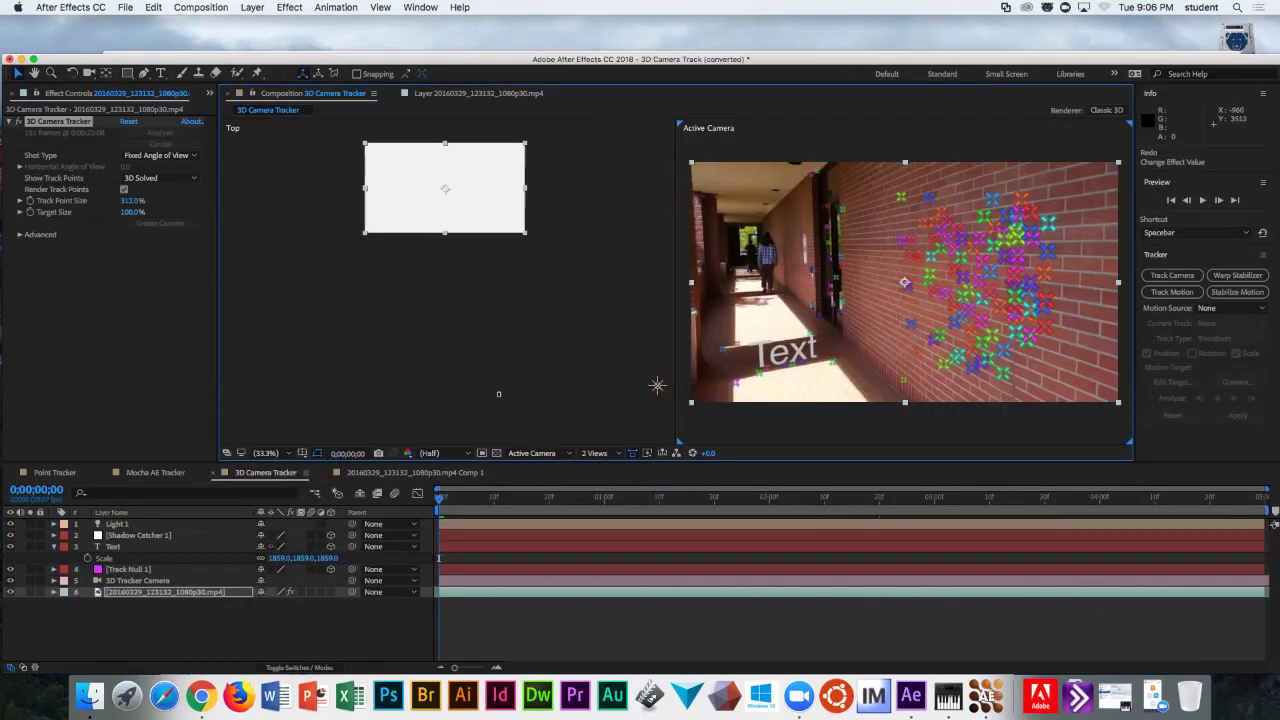
{"action": "left_click", "coordinate": [300, 420]}
{"action": "left_click", "coordinate": [262, 453]}
{"action": "left_click", "coordinate": [273, 509]}
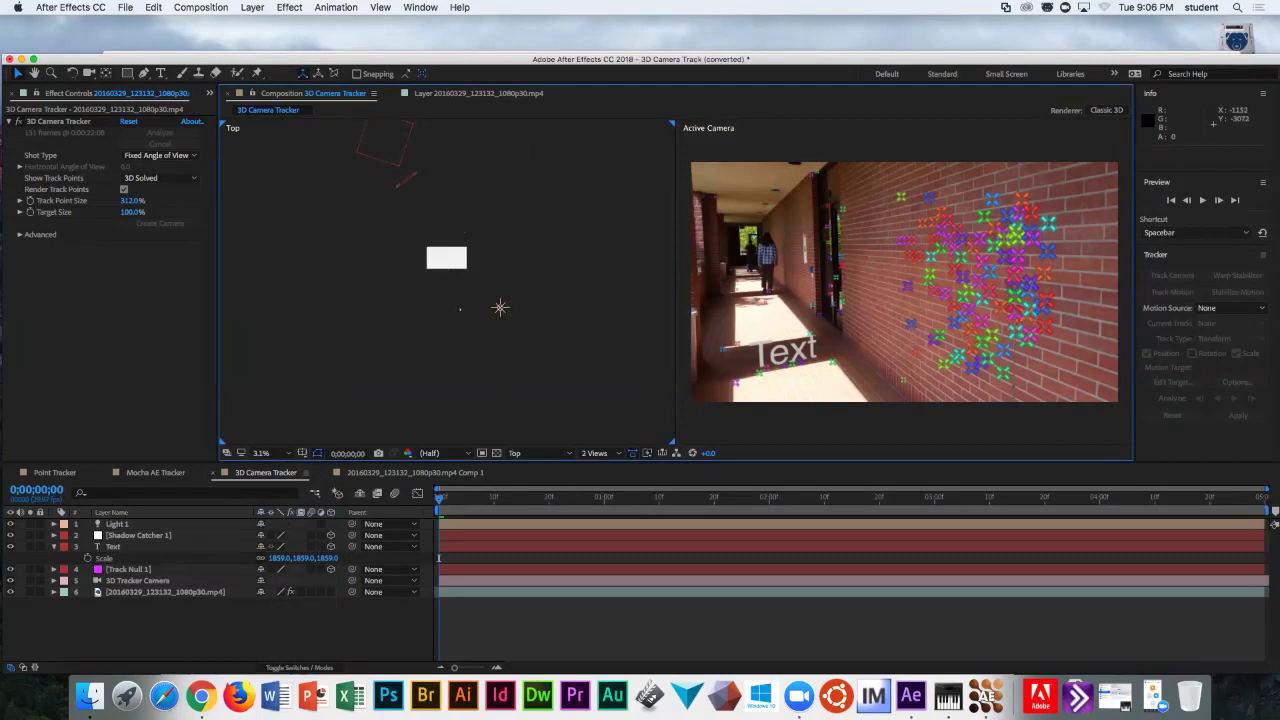
- Move Shadow Catcher 1 beneath the text in Top view and shift Light 1 to cast the shadow
{"action": "left_click", "coordinate": [113, 546]}
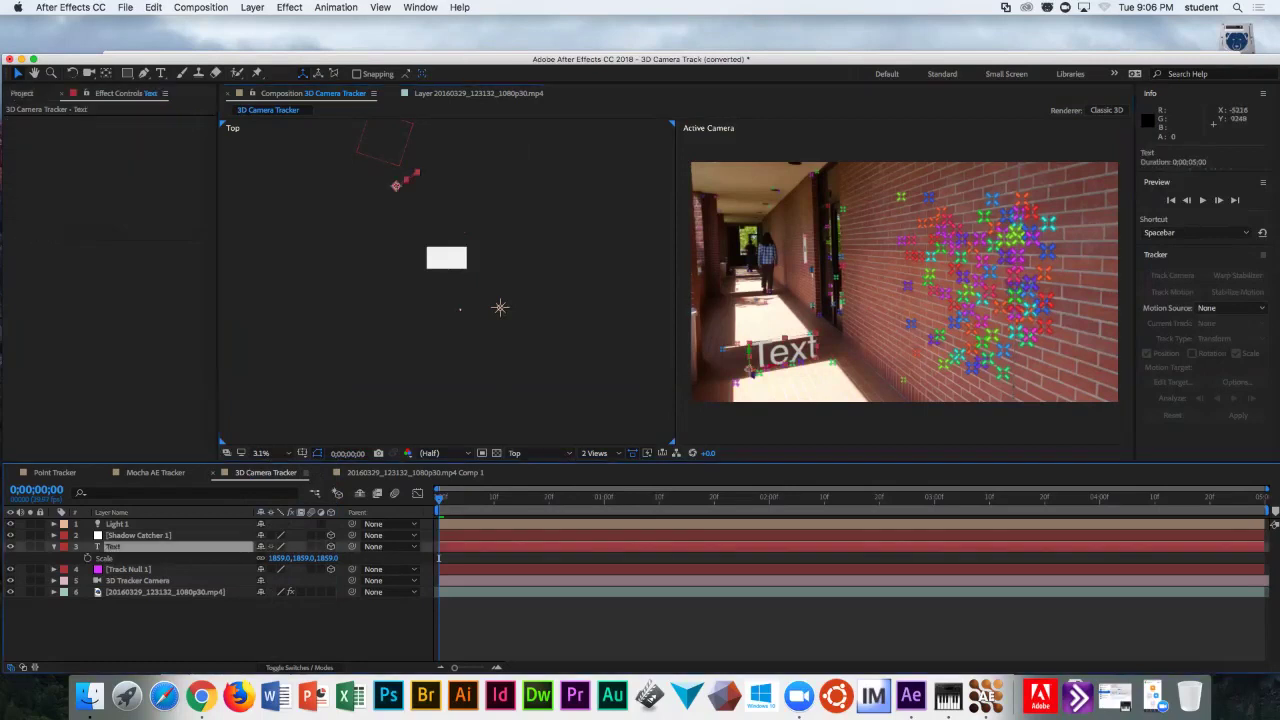
{"action": "left_click", "coordinate": [138, 535]}
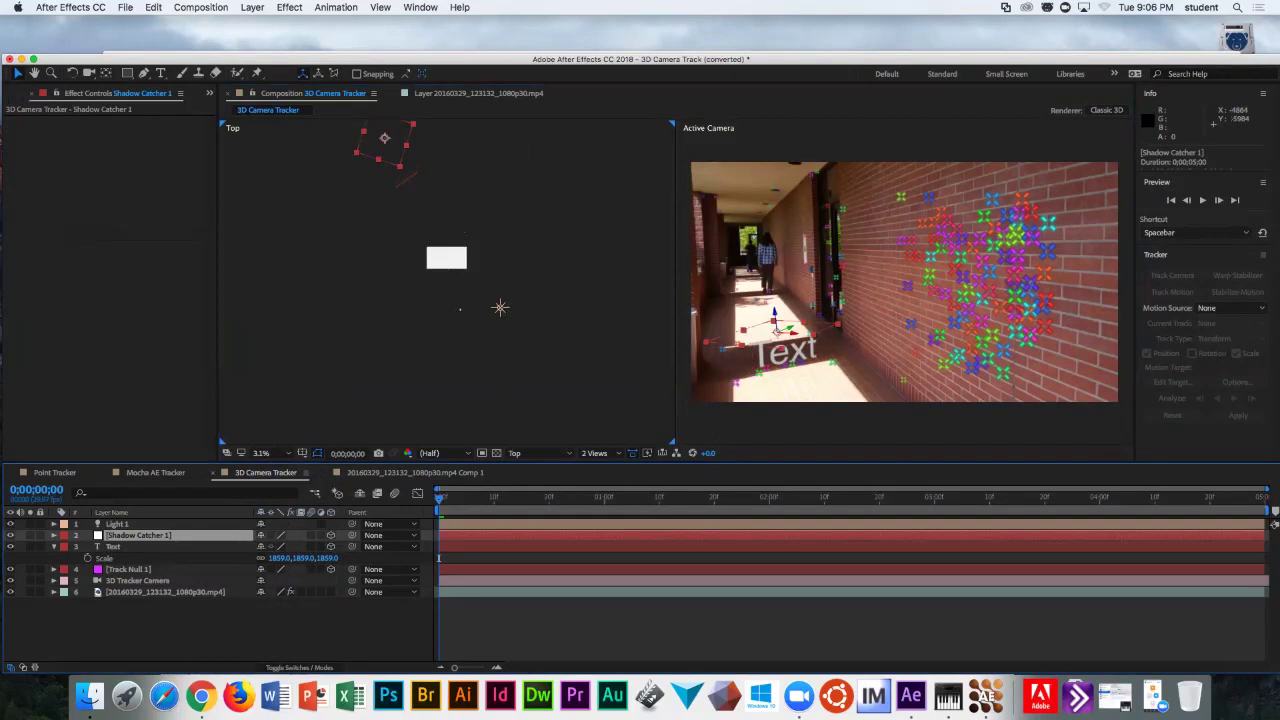
{"action": "left_click_drag", "start_coordinate": [384, 138], "coordinate": [415, 180]}
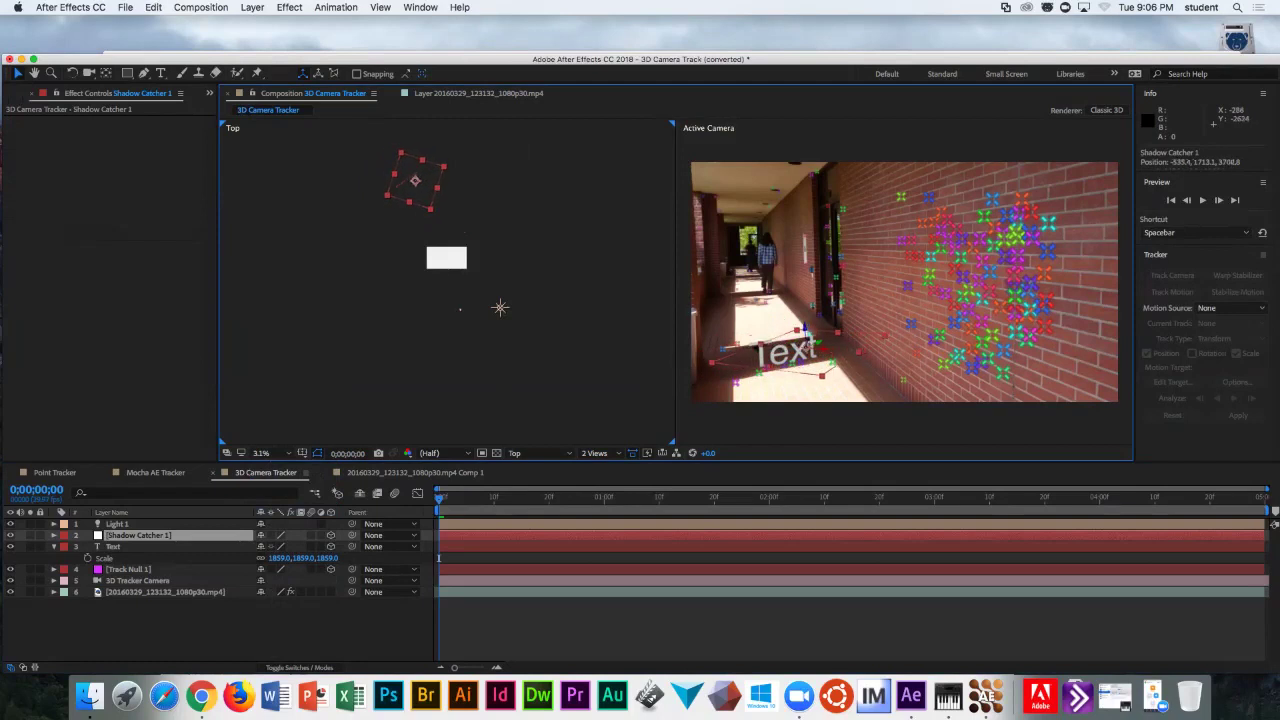
{"action": "key", "text": "Return"}
{"action": "key", "text": "super+Up"}
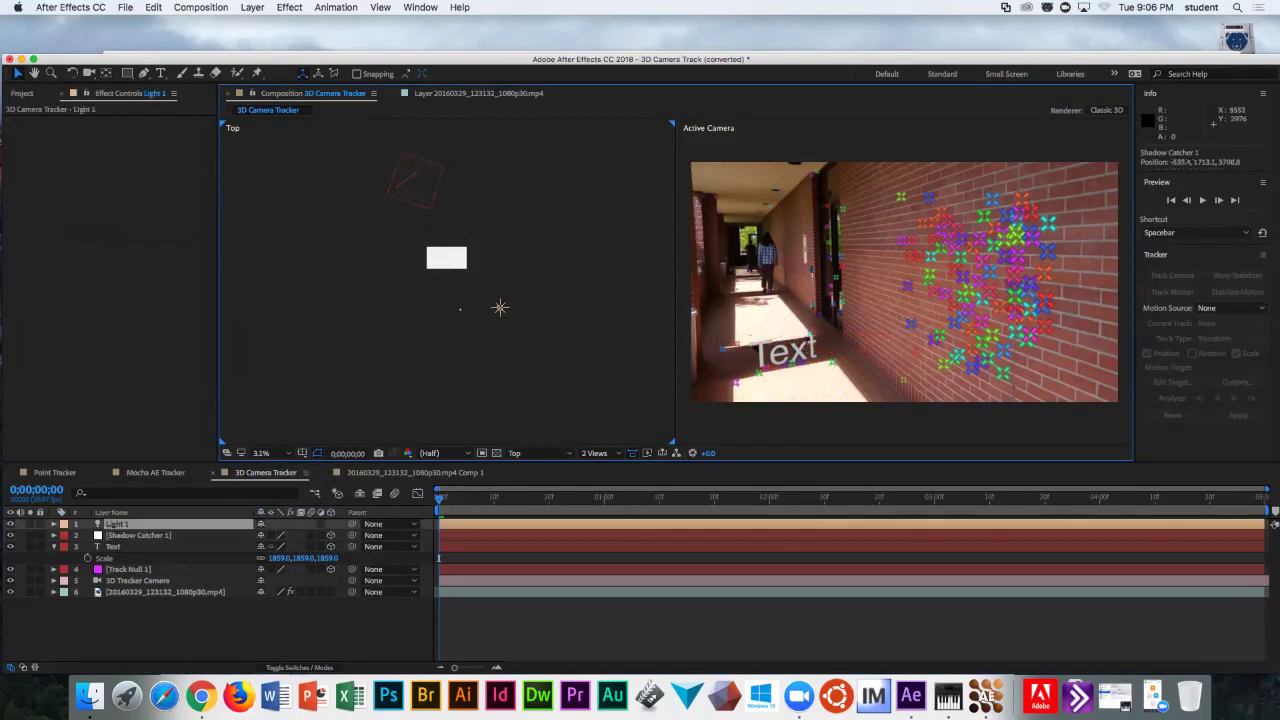
{"action": "left_click_drag", "start_coordinate": [336, 172], "coordinate": [309, 177]}
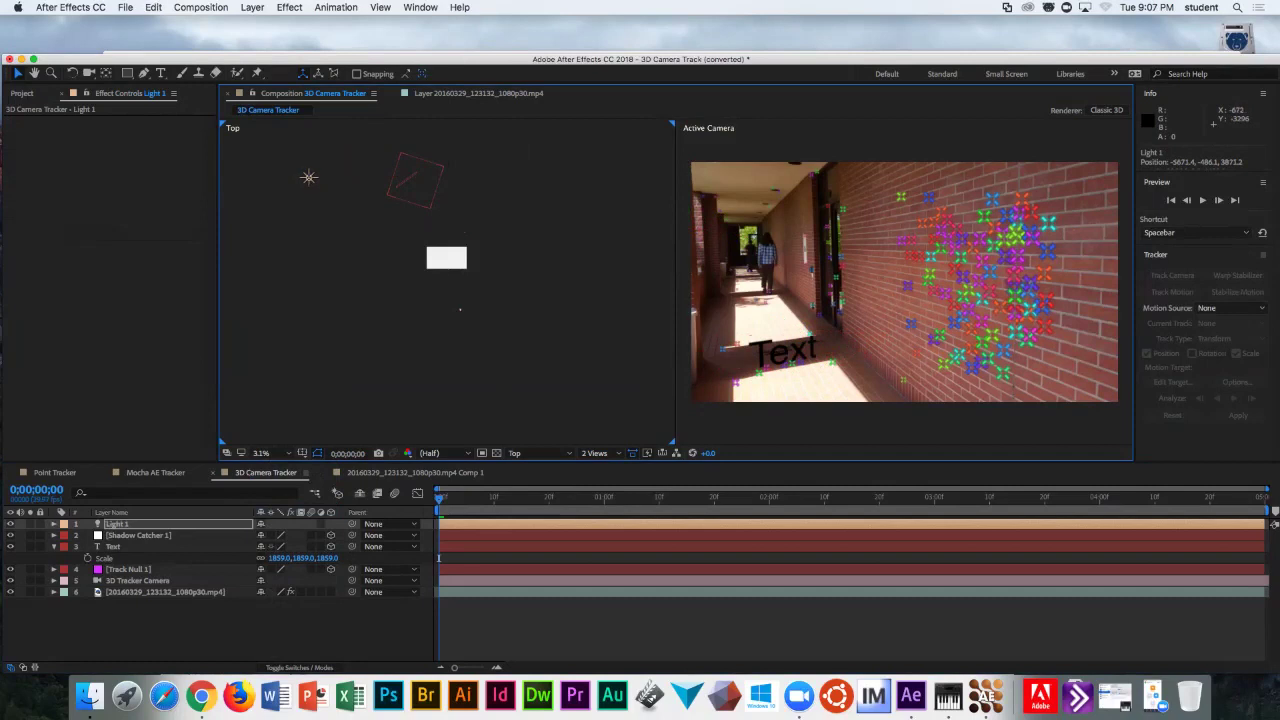
- Fine-tune the shadow catcher and Light 1 (at -5831.4, -486.1, 3743.2), then preview
{"action": "left_click", "coordinate": [138, 535]}
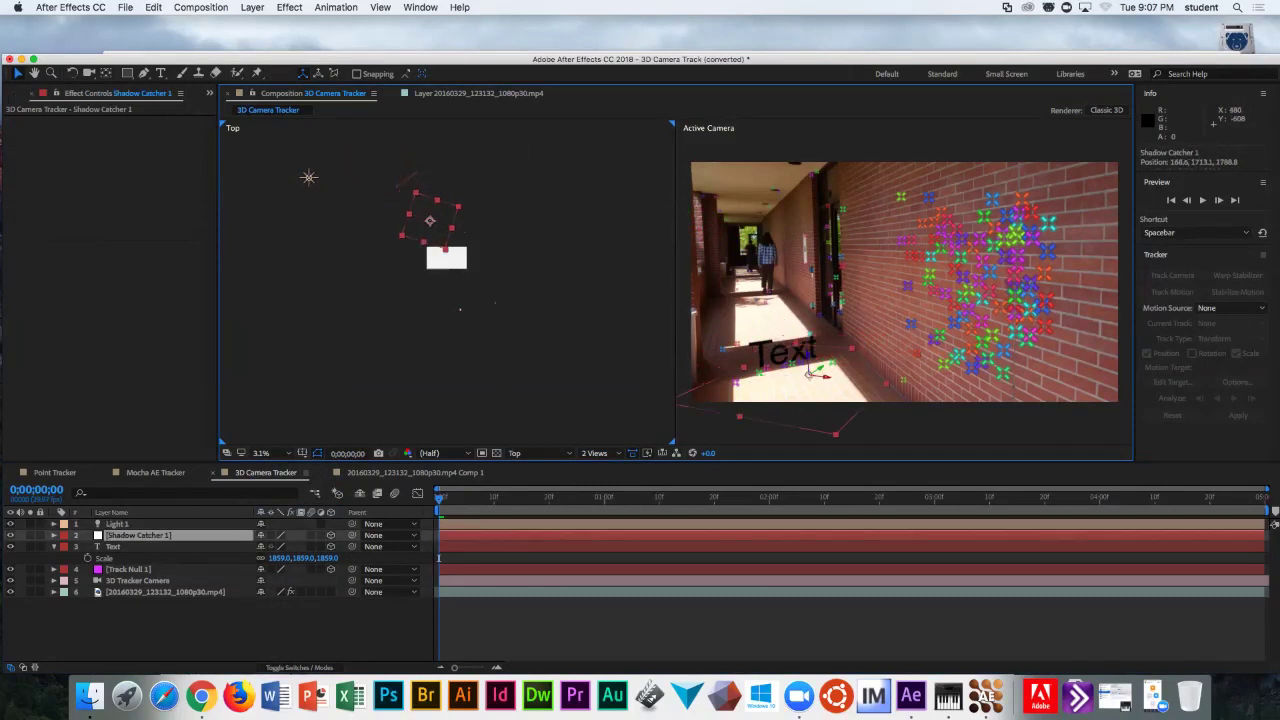
{"action": "left_click_drag", "start_coordinate": [419, 199], "coordinate": [415, 191]}
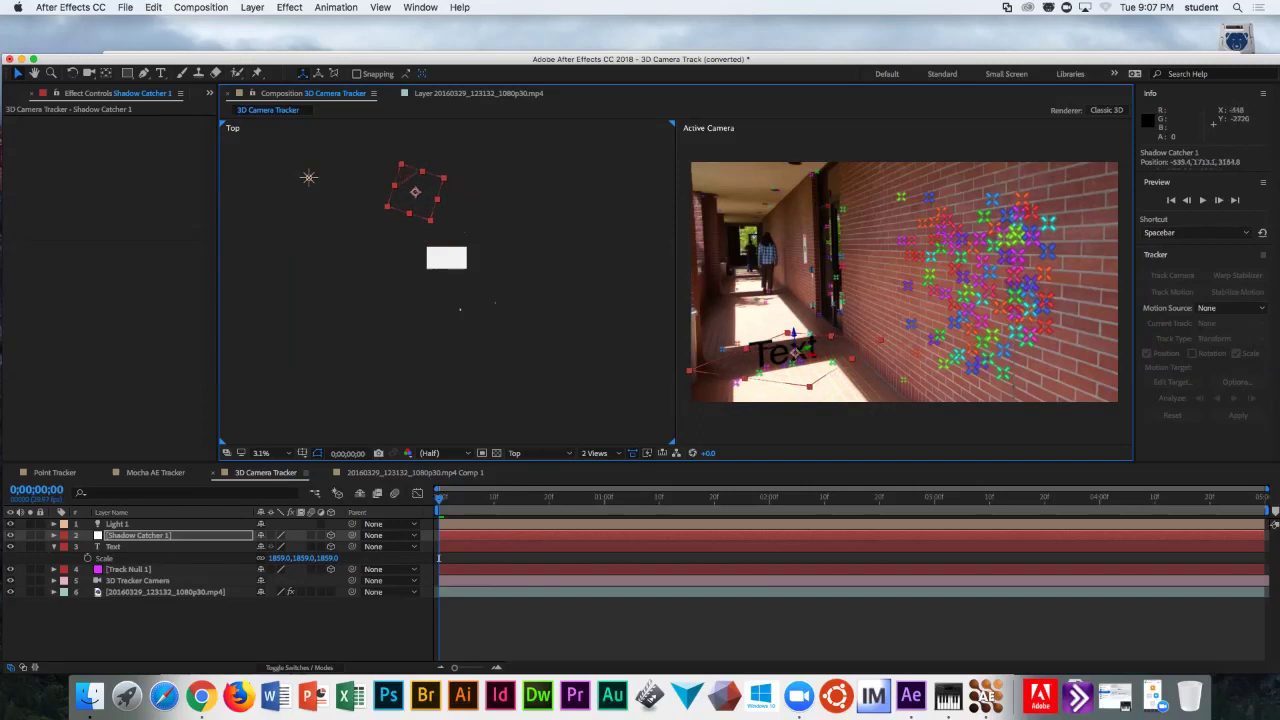
{"action": "left_click_drag", "start_coordinate": [790, 338], "coordinate": [797, 375]}
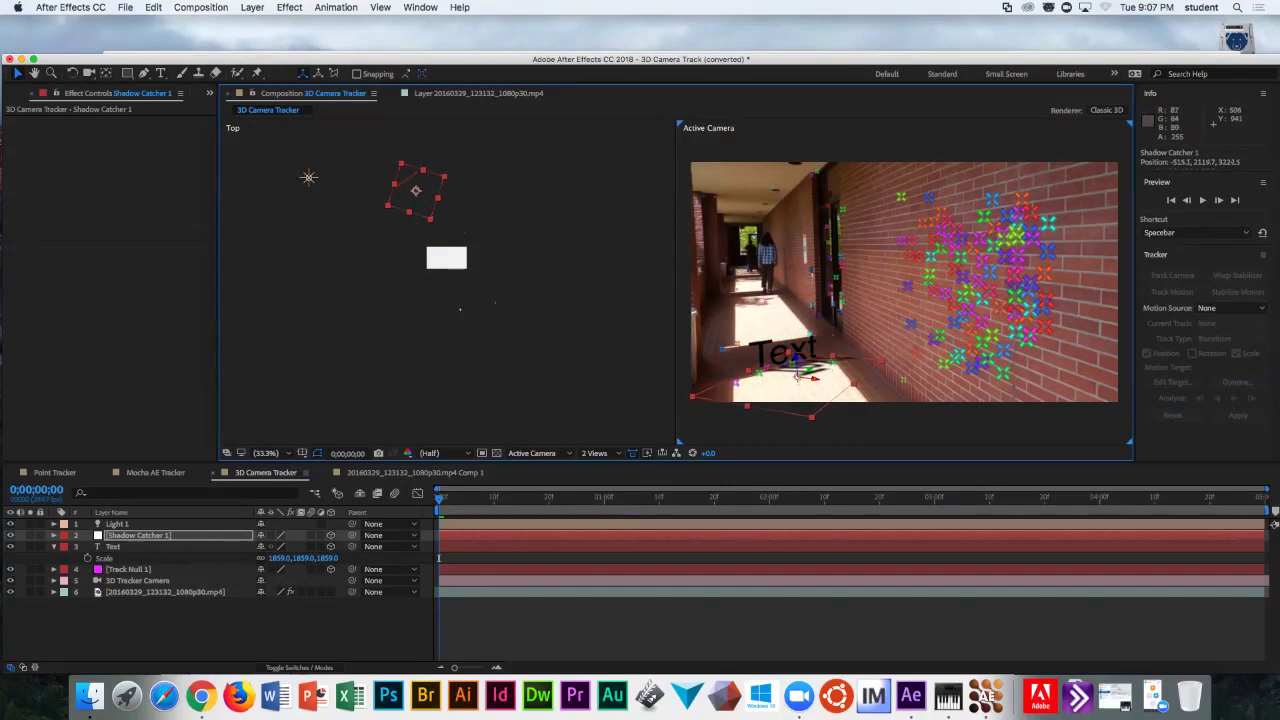
{"action": "left_click", "coordinate": [308, 178]}
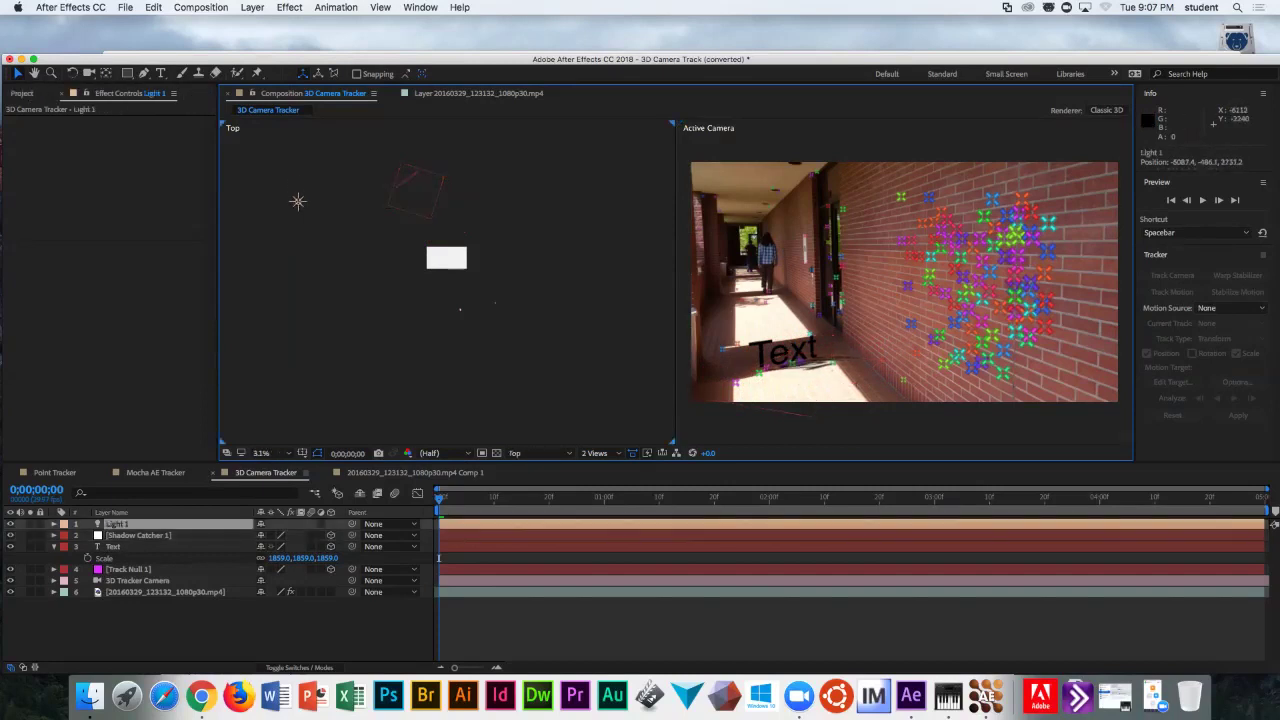
{"action": "left_click_drag", "start_coordinate": [302, 185], "coordinate": [305, 180]}
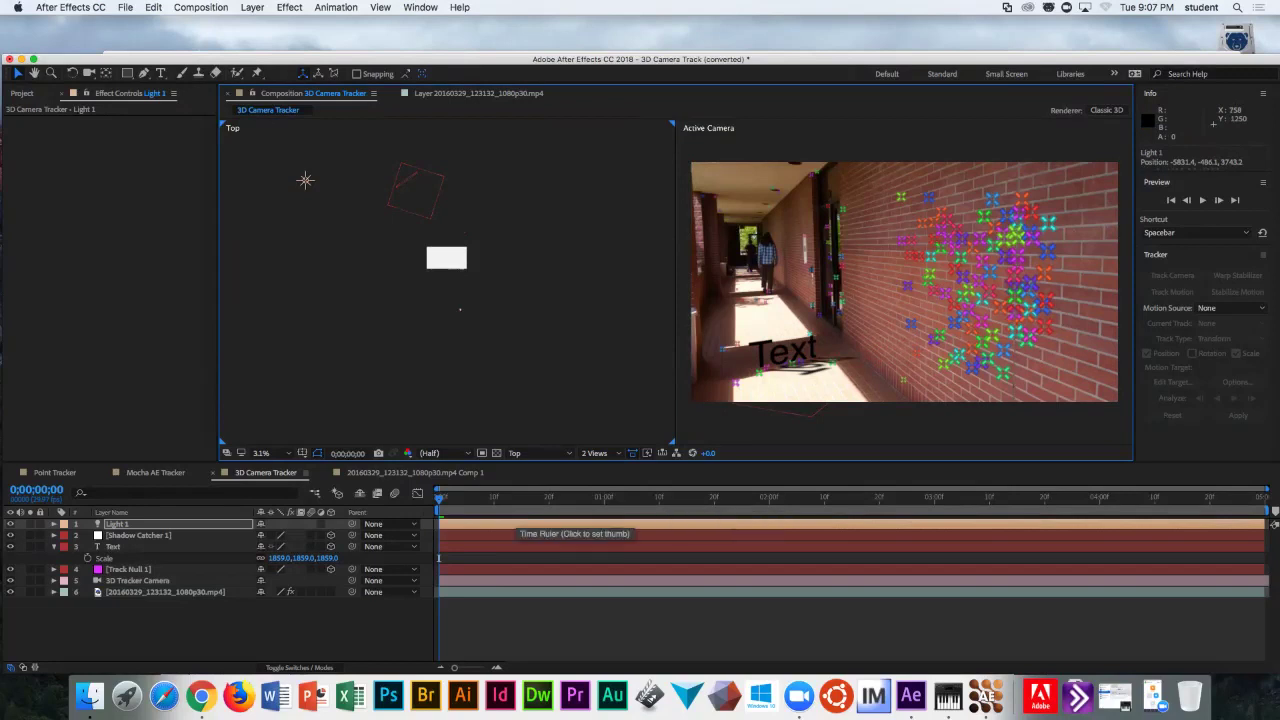
{"action": "key", "text": "space"}
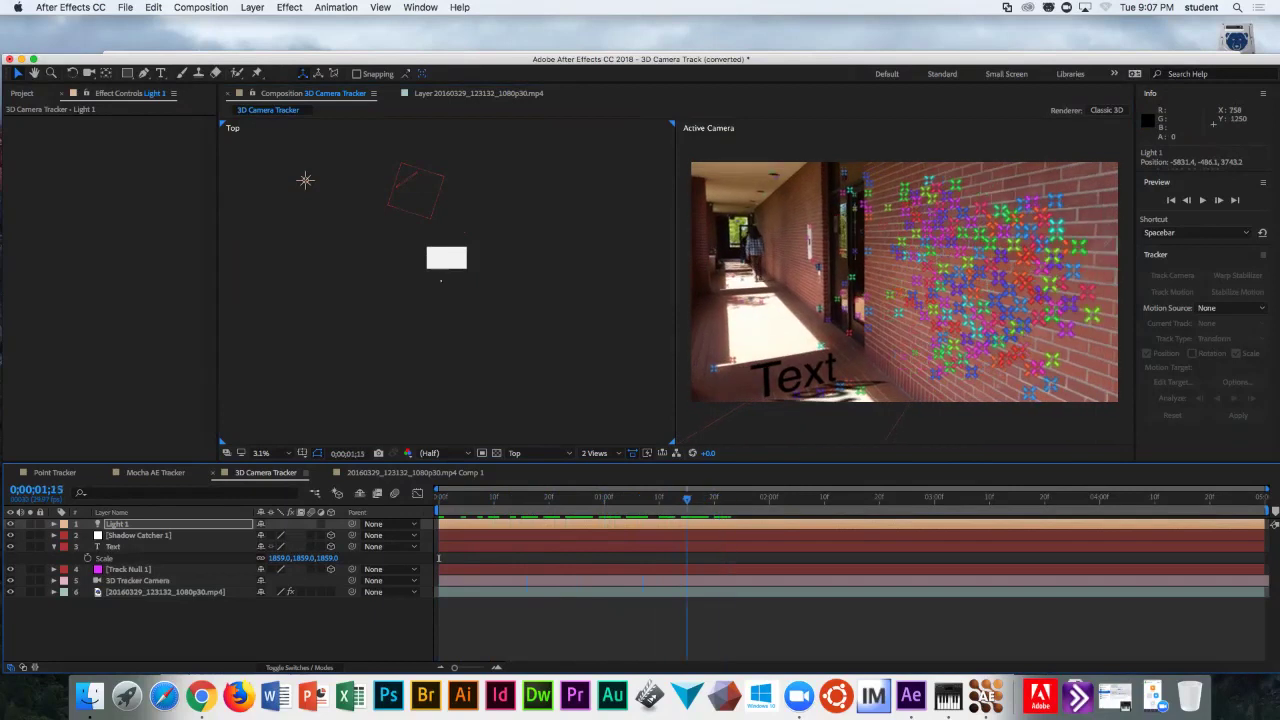
- Stop the preview and reduce the hallway clip's Track Point Size to 106%
{"action": "key", "text": "space"}
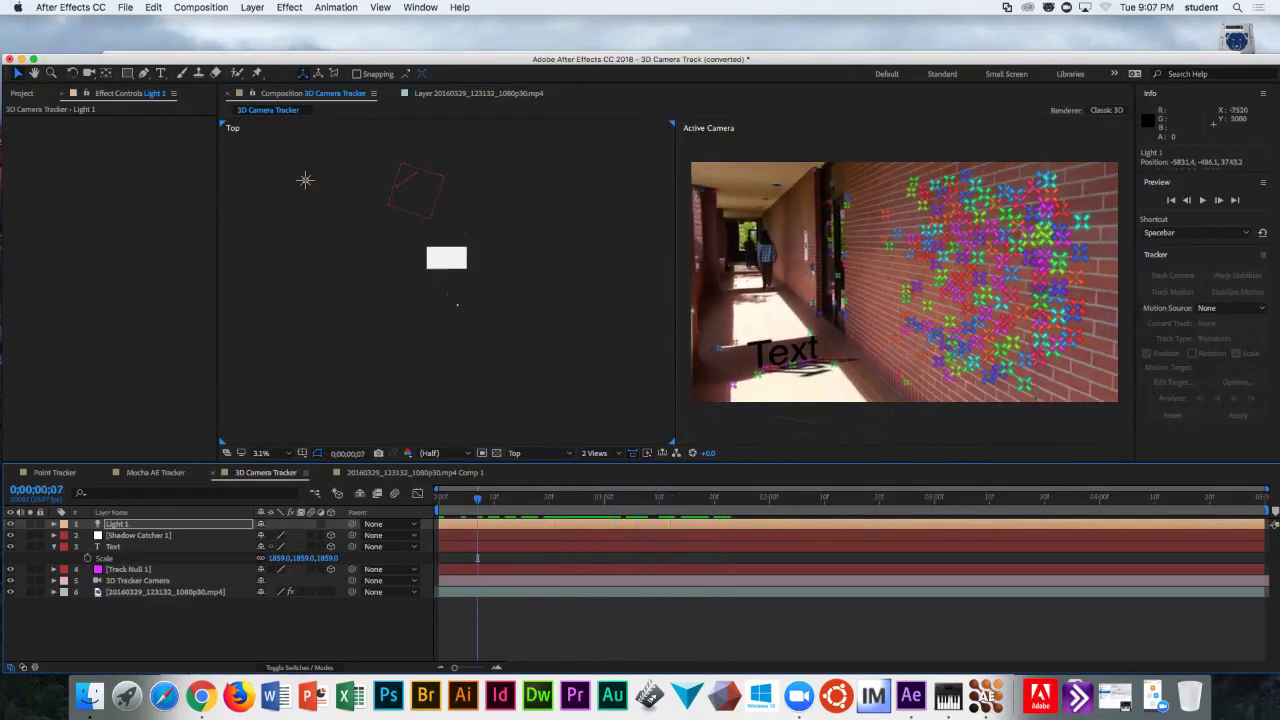
{"action": "left_click", "coordinate": [165, 592]}
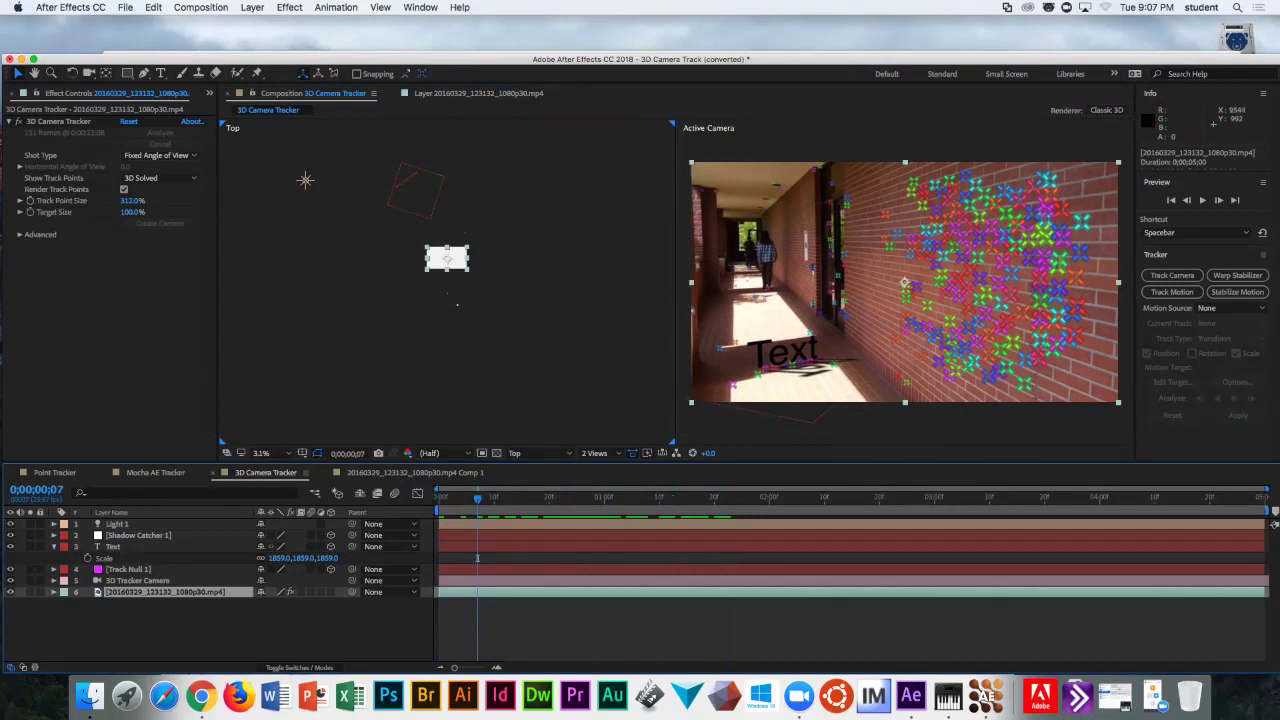
{"action": "mouse_move", "coordinate": [132, 200]}
{"action": "left_mouse_down"}
{"action": "mouse_move", "coordinate": [60, 200]}
{"action": "mouse_move", "coordinate": [122, 200]}
{"action": "left_mouse_up"}
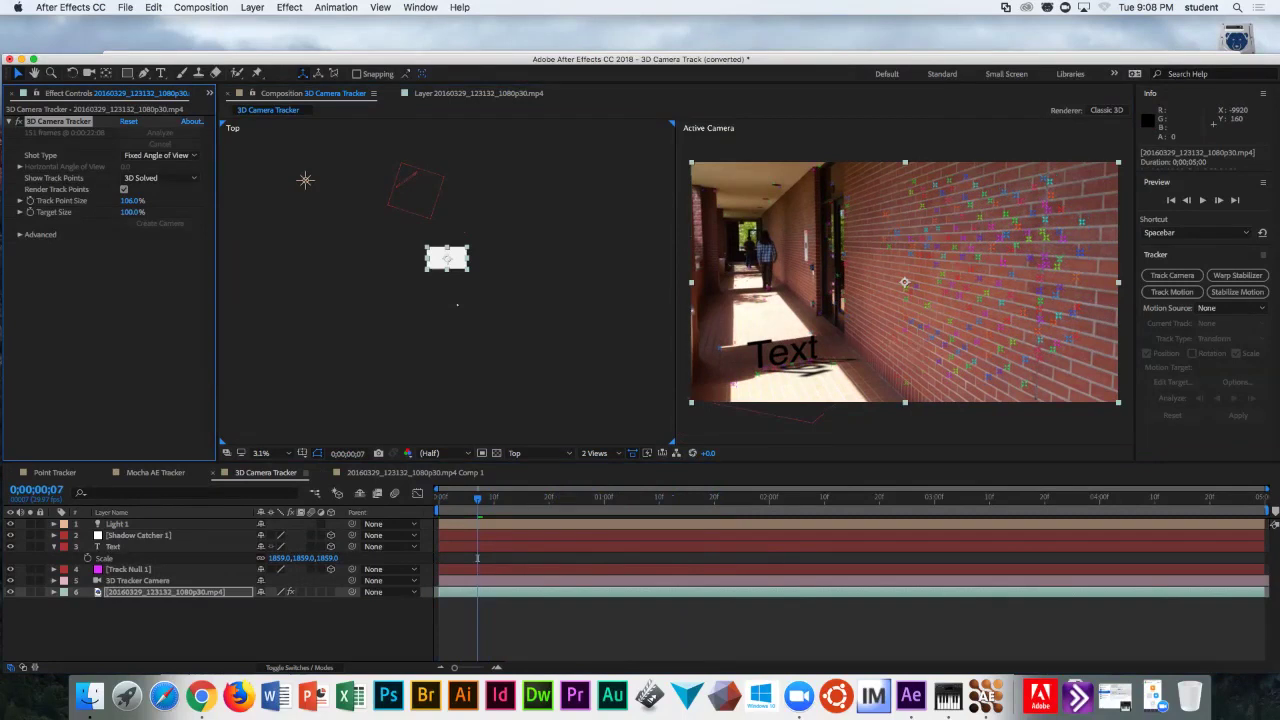
{"action": "left_click", "coordinate": [209, 93]}
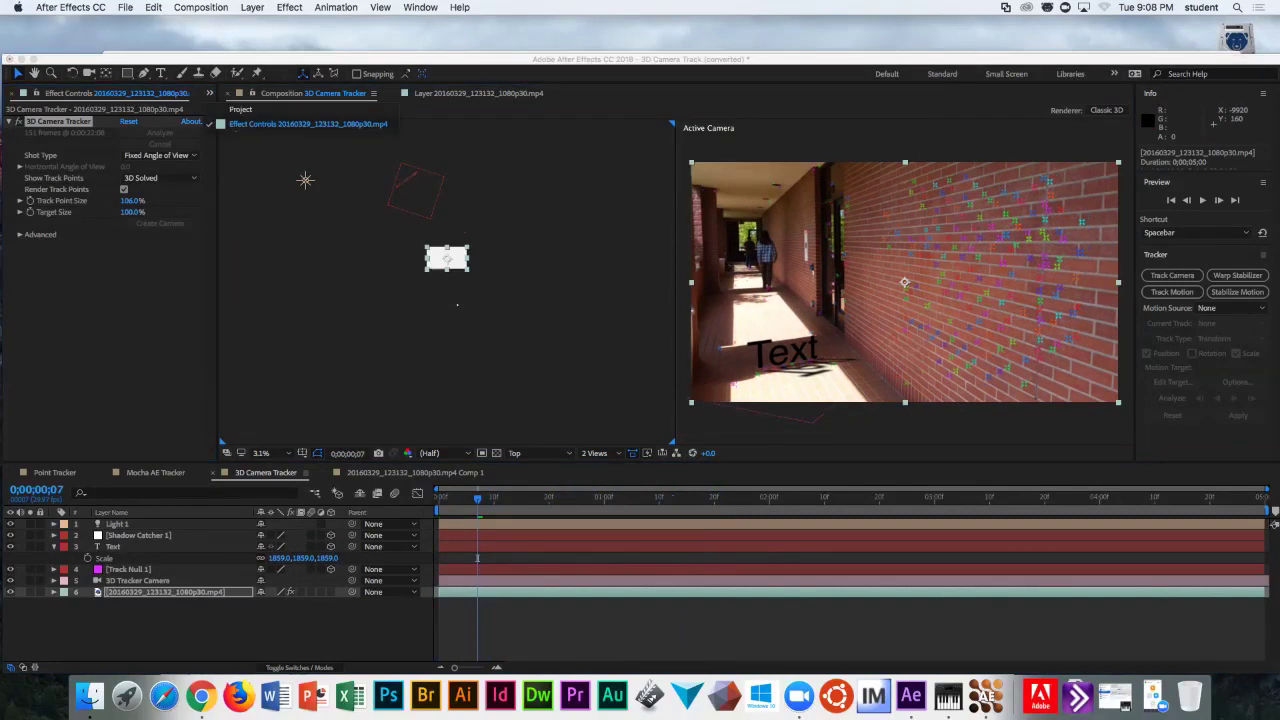
- Add 3rd_St_Aleworks_Logo.png above Track Null 1 and make it a 3D layer
{"action": "left_click", "coordinate": [240, 109]}
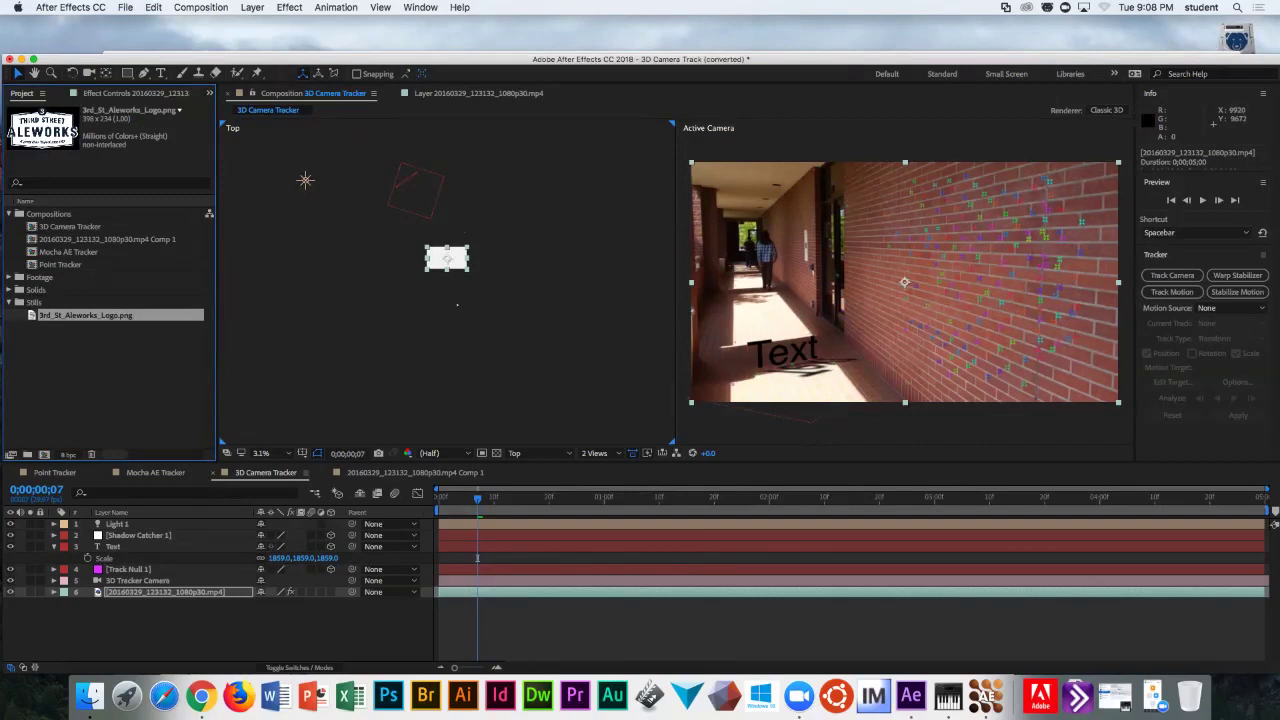
{"action": "left_click", "coordinate": [950, 262]}
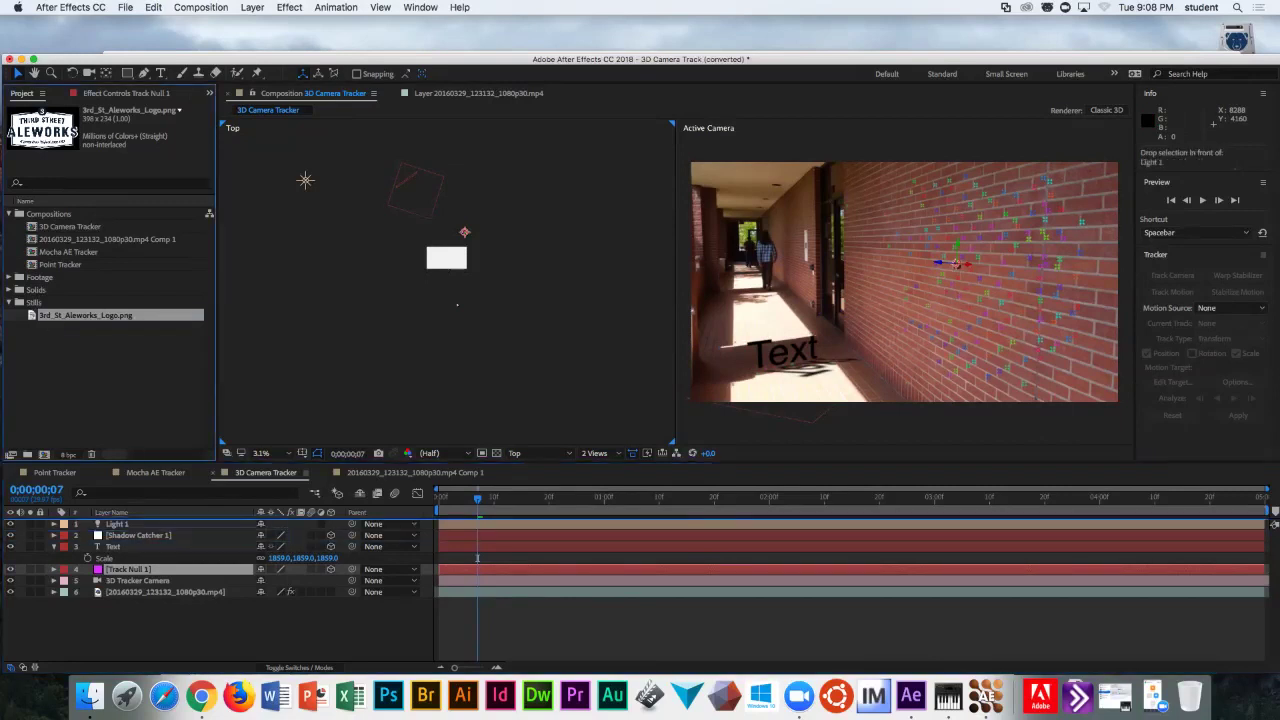
{"action": "key", "text": "super+slash"}
{"action": "left_click", "coordinate": [331, 524]}
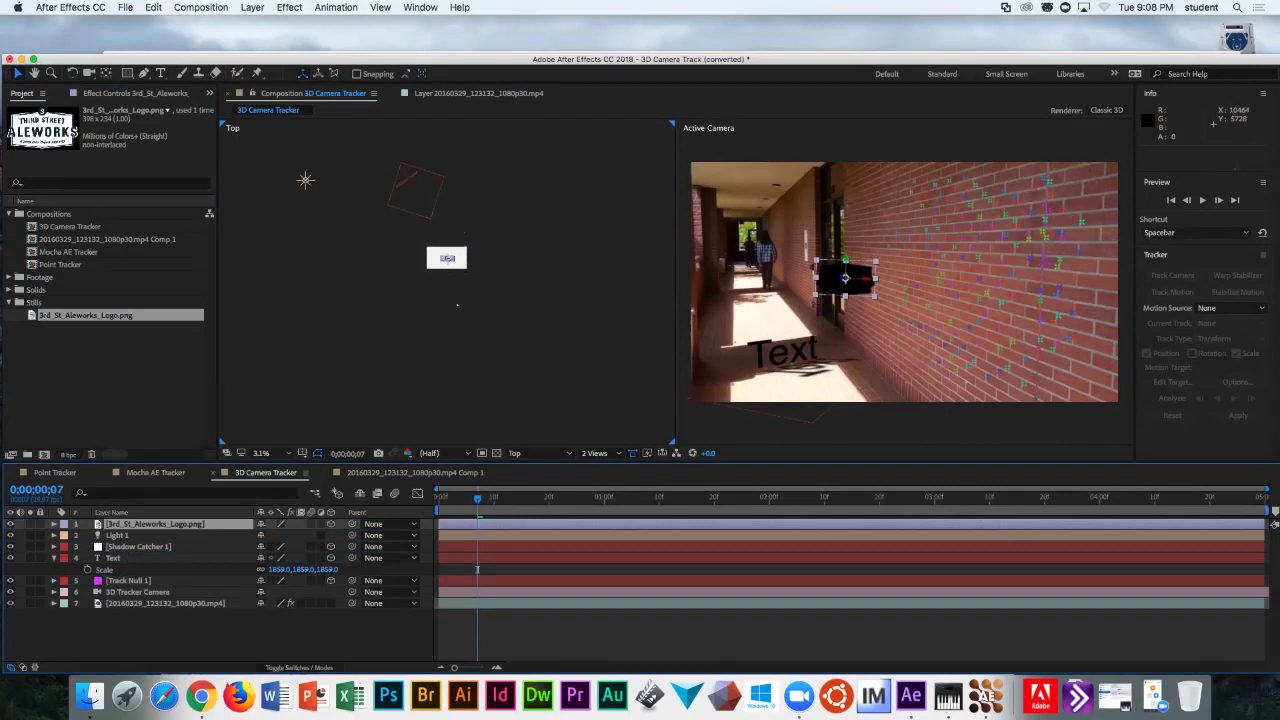
- Pick-whip the logo's Position expression to Track Null 1, placing it at 1809.6, 327.7, 1235.3
{"action": "left_click", "coordinate": [128, 580]}
{"action": "key", "text": "p"}
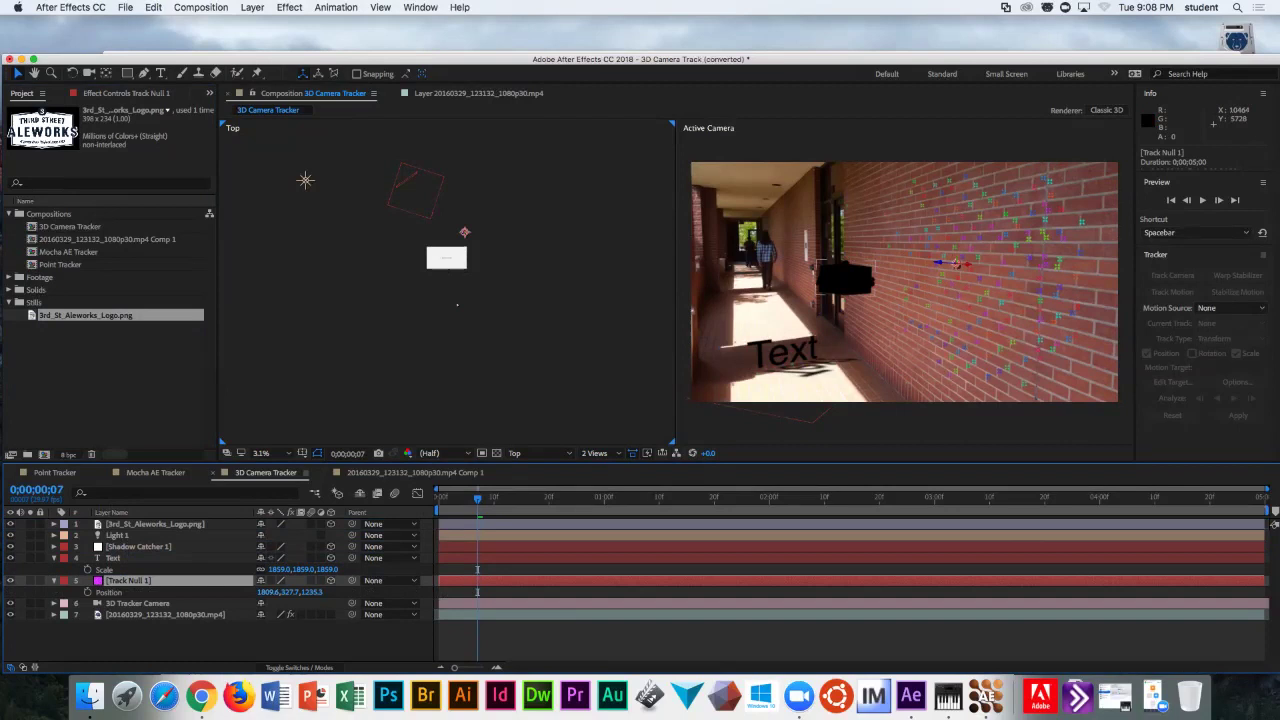
{"action": "left_click", "coordinate": [845, 278]}
{"action": "key", "text": "p"}
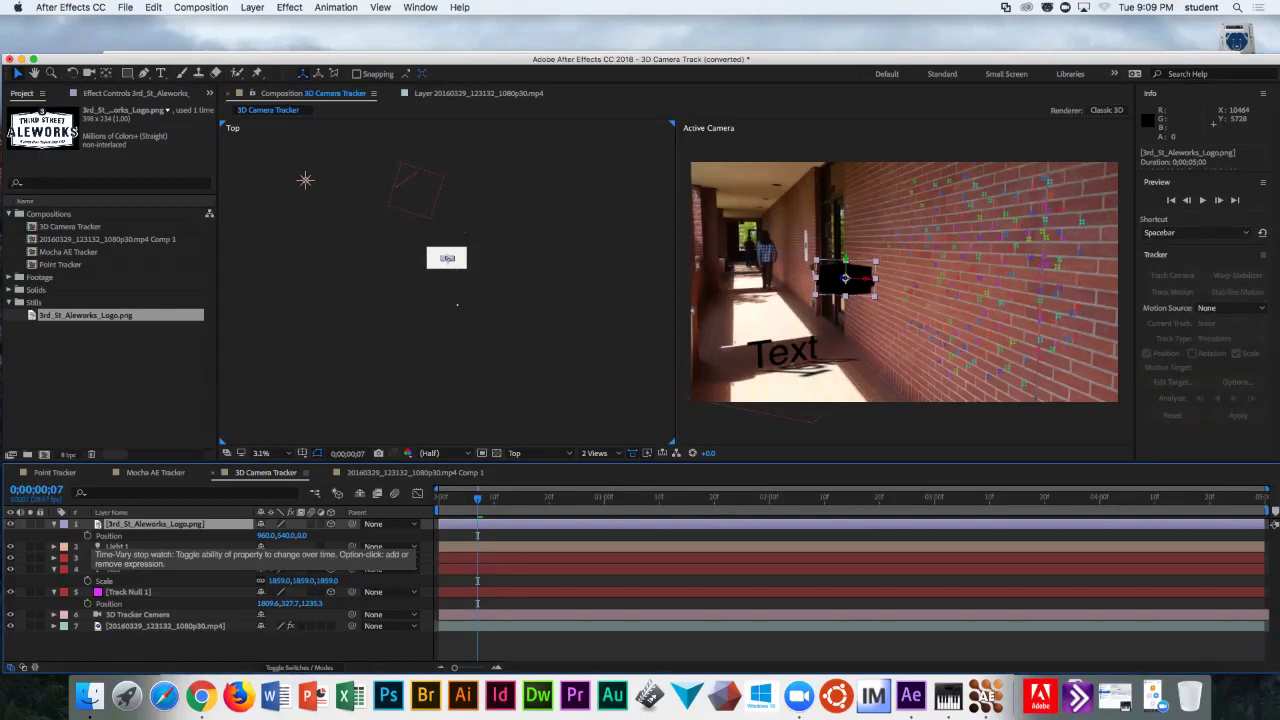
{"action": "left_click", "coordinate": [87, 536], "text": "alt"}
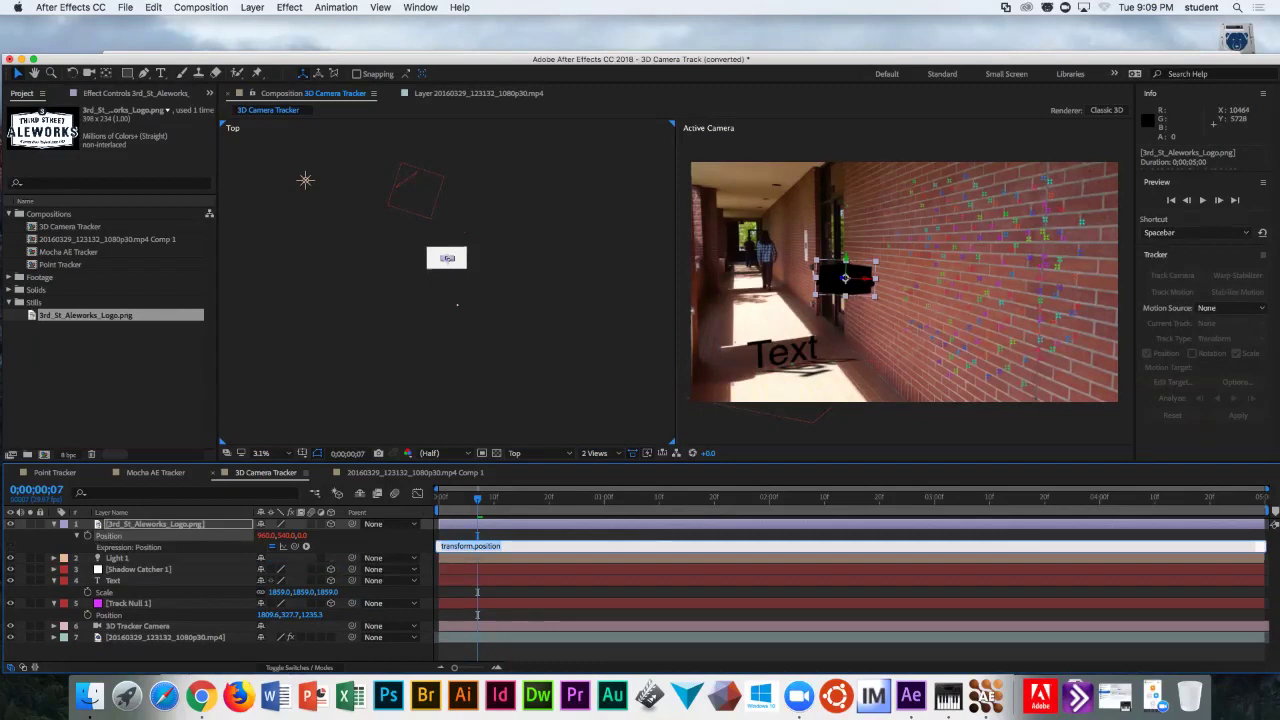
{"action": "left_click_drag", "start_coordinate": [283, 546], "coordinate": [128, 603]}
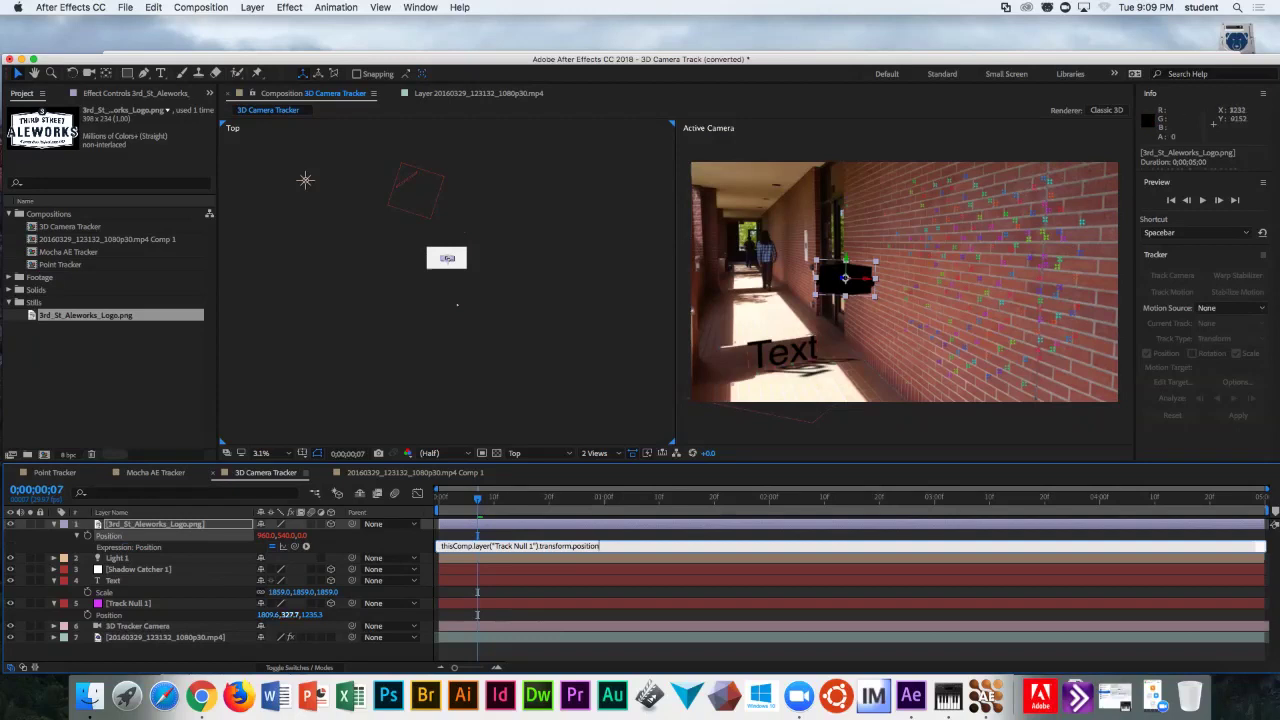
{"action": "left_click", "coordinate": [128, 603]}
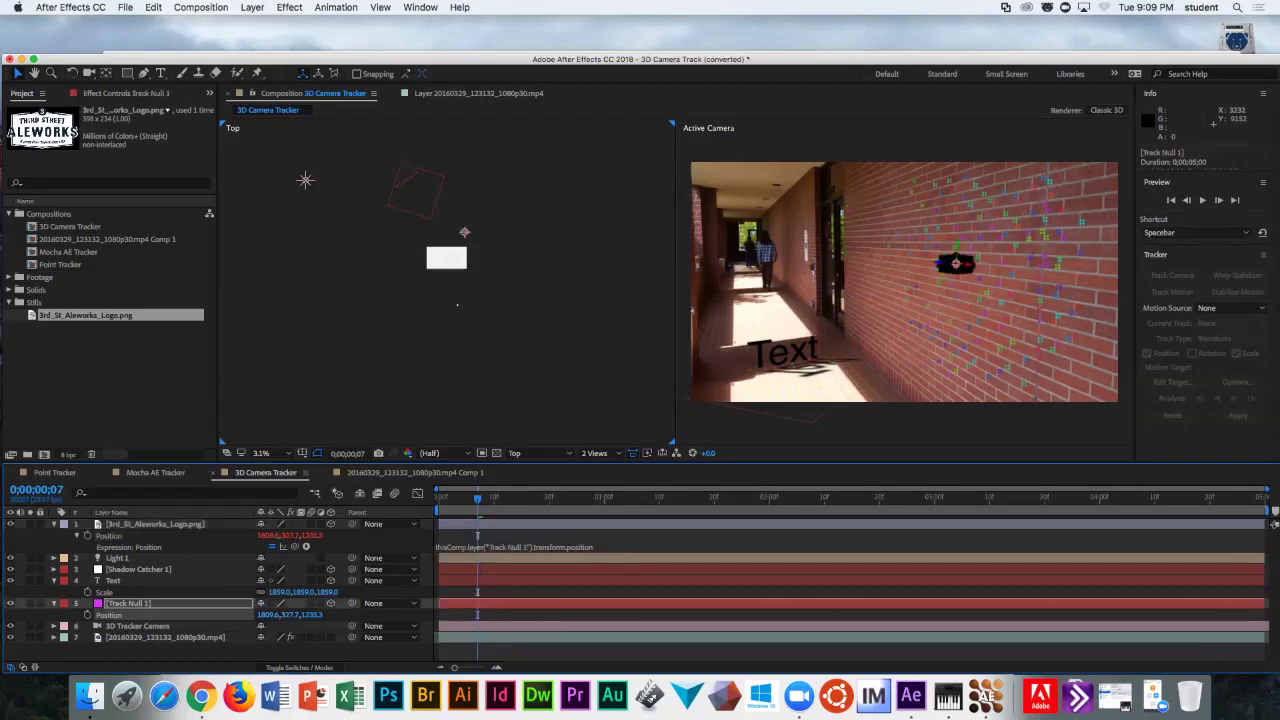
{"action": "left_click", "coordinate": [155, 524]}
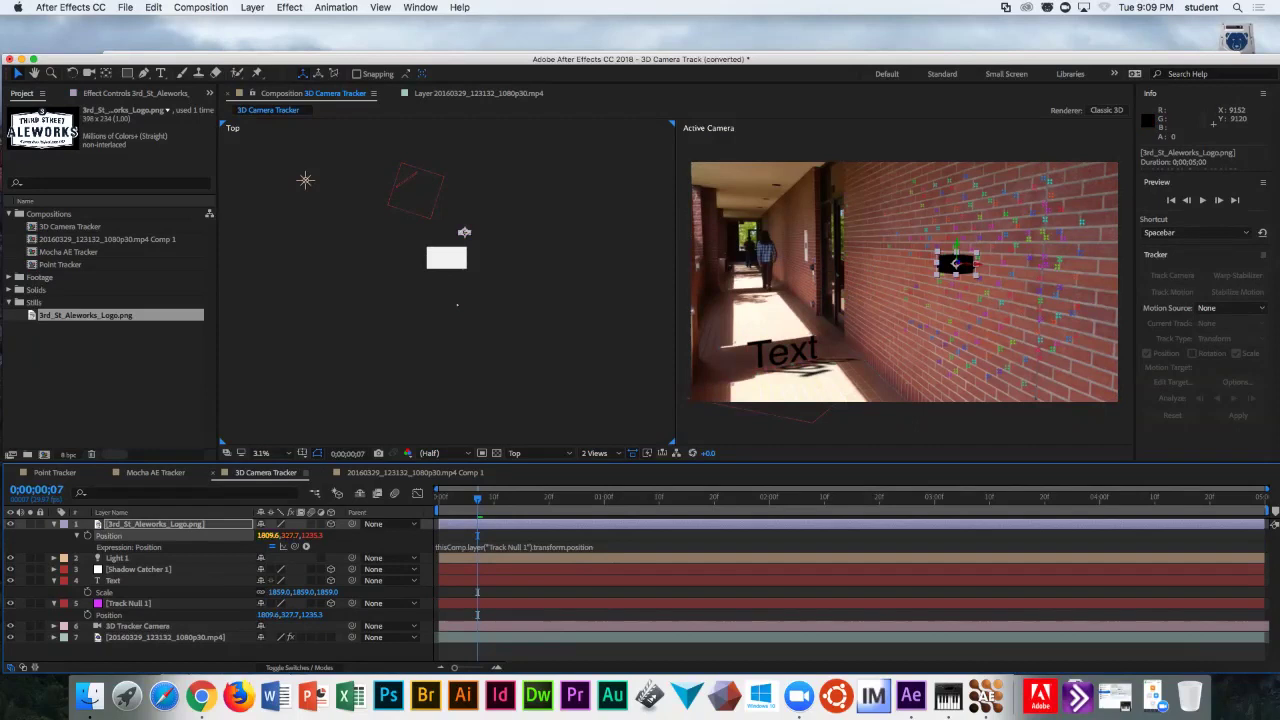
{"action": "key", "text": "r"}
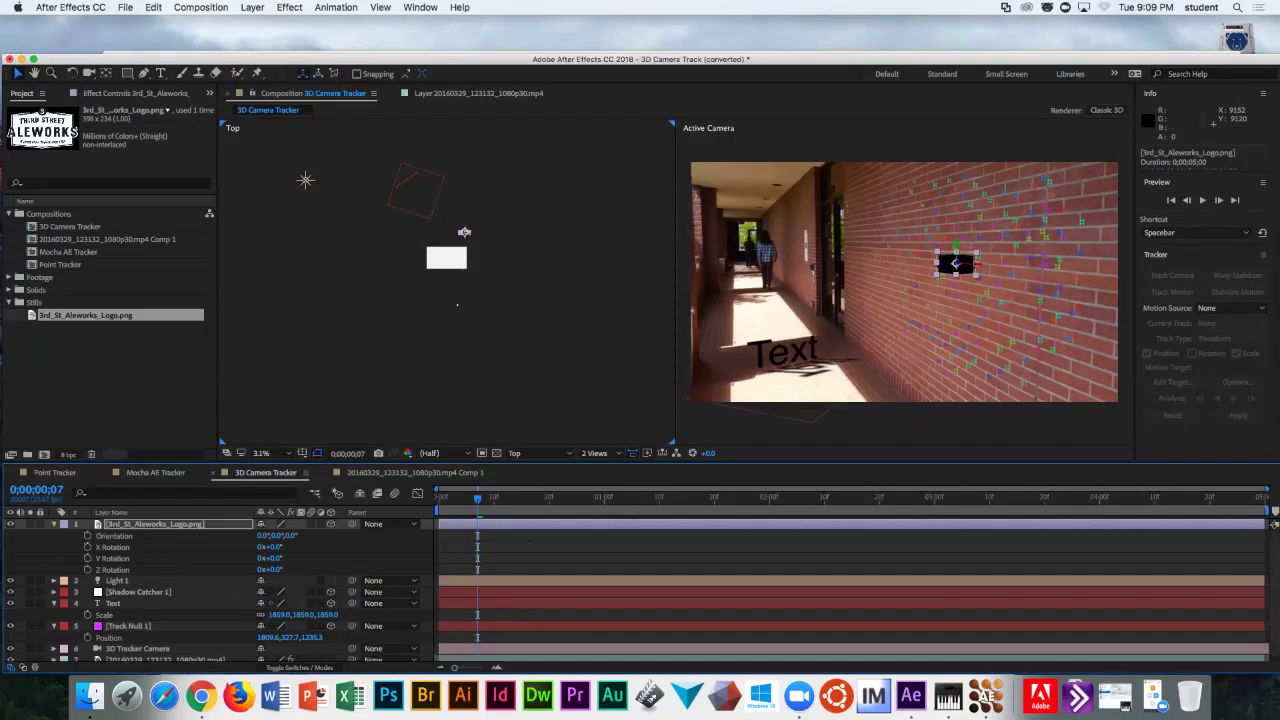
- Copy Track Null 1's orientation (359.5°, 62.1°, 5.8°) onto the logo layer
{"action": "left_click", "coordinate": [128, 626]}
{"action": "key", "text": "r"}
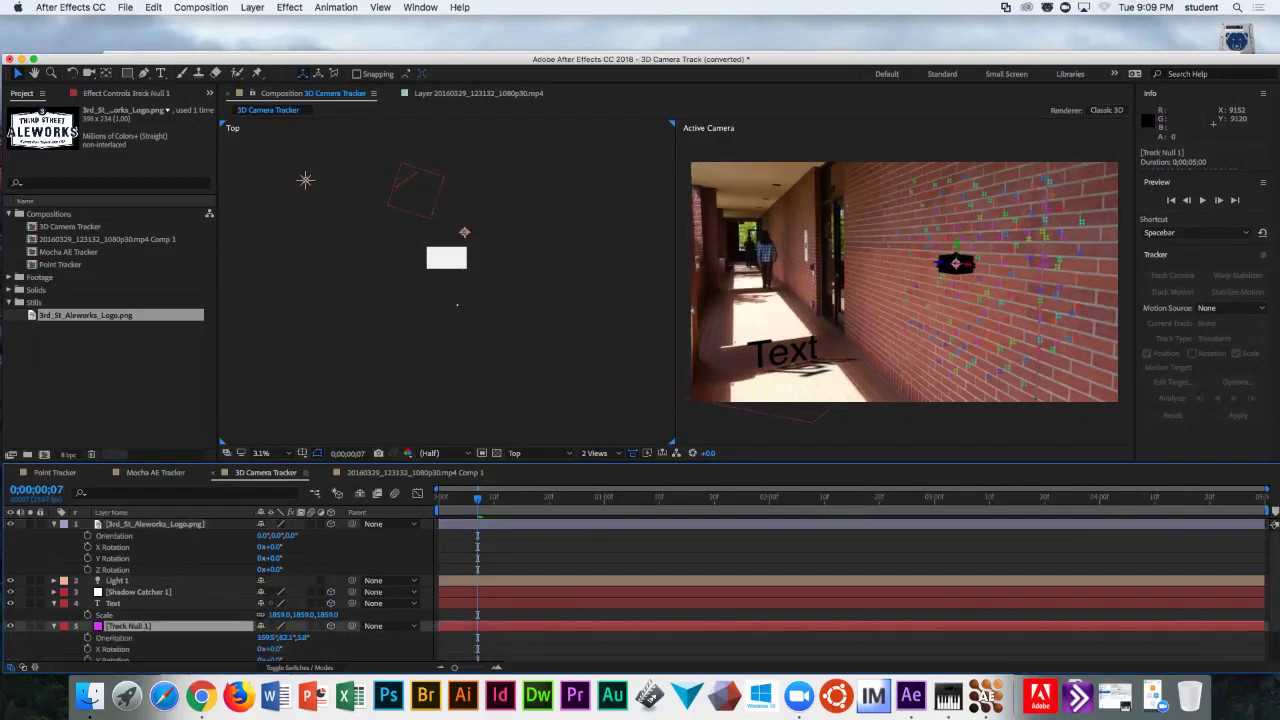
{"action": "key", "text": "Return"}
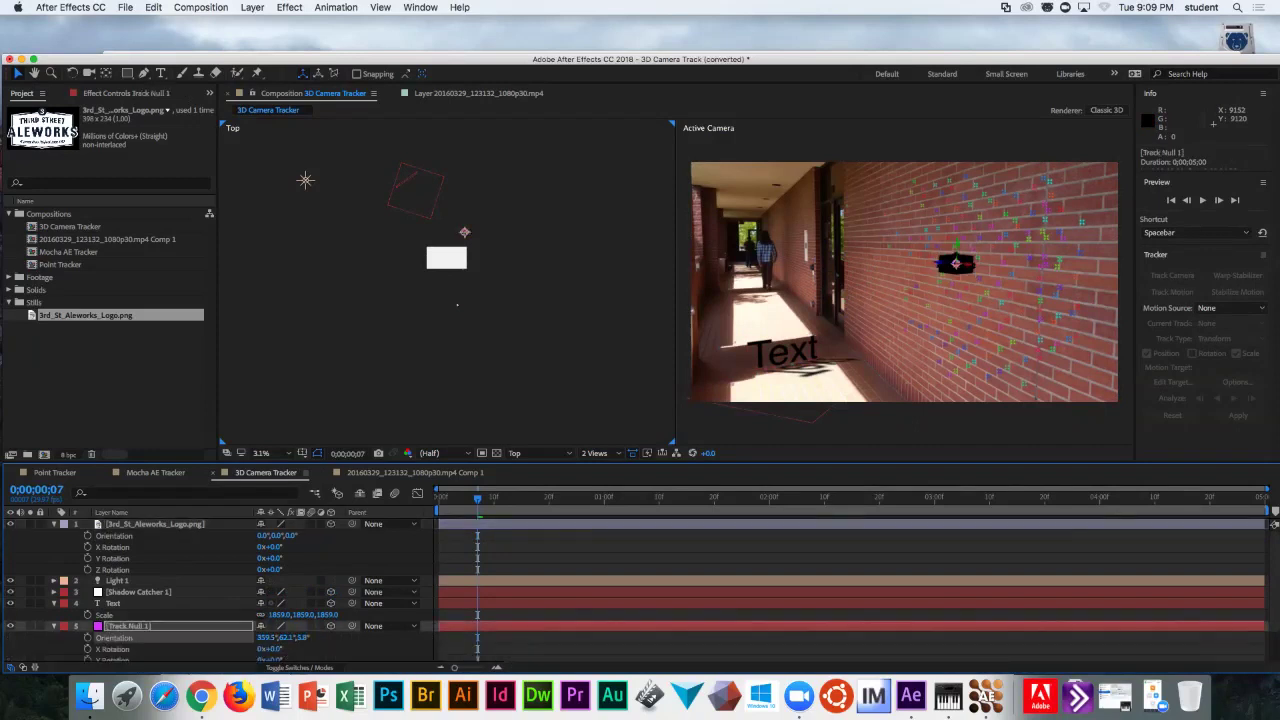
{"action": "left_click", "coordinate": [955, 263]}
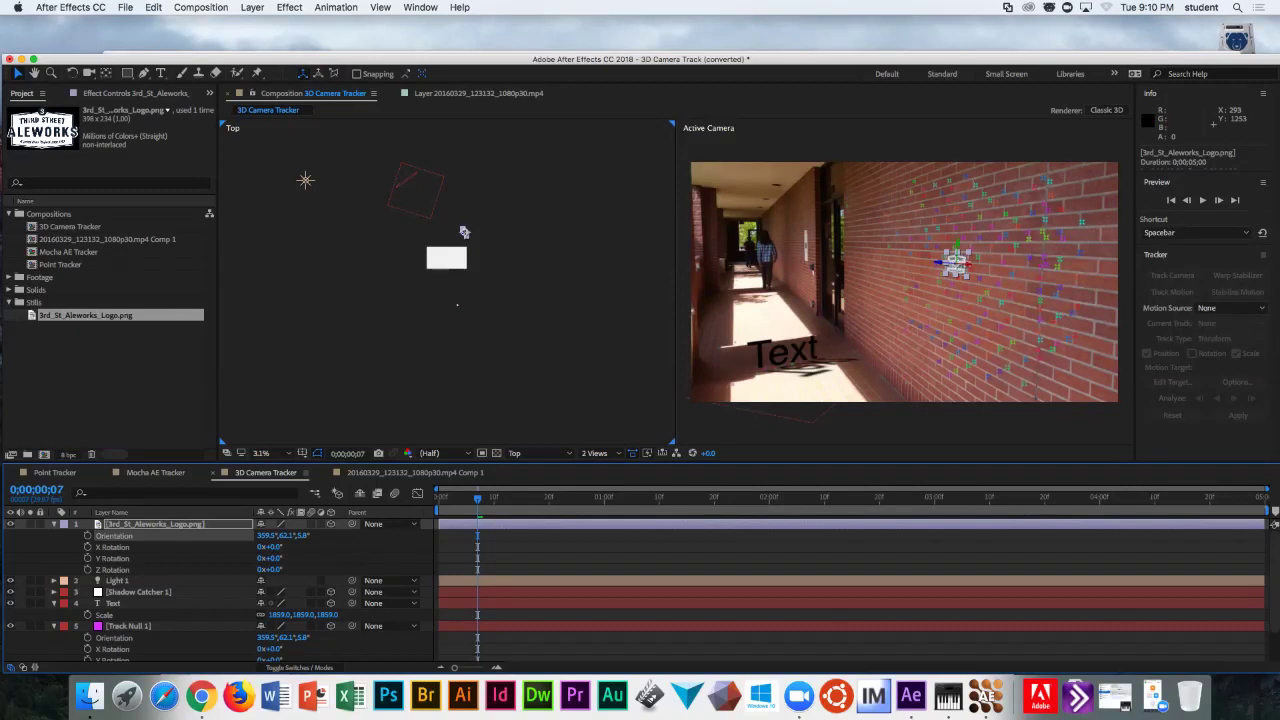
- Preview the footage and compare the logo's position with Track Null 1's position
{"action": "key", "text": "space"}
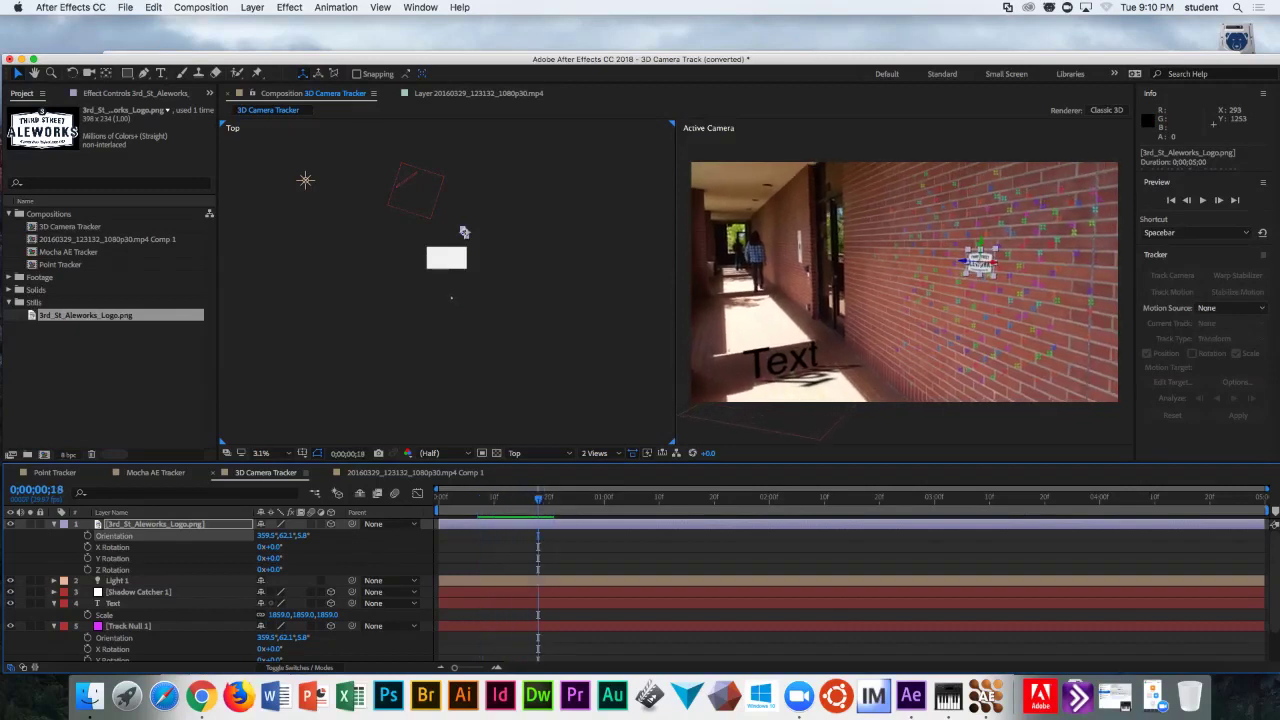
{"action": "key", "text": "p"}
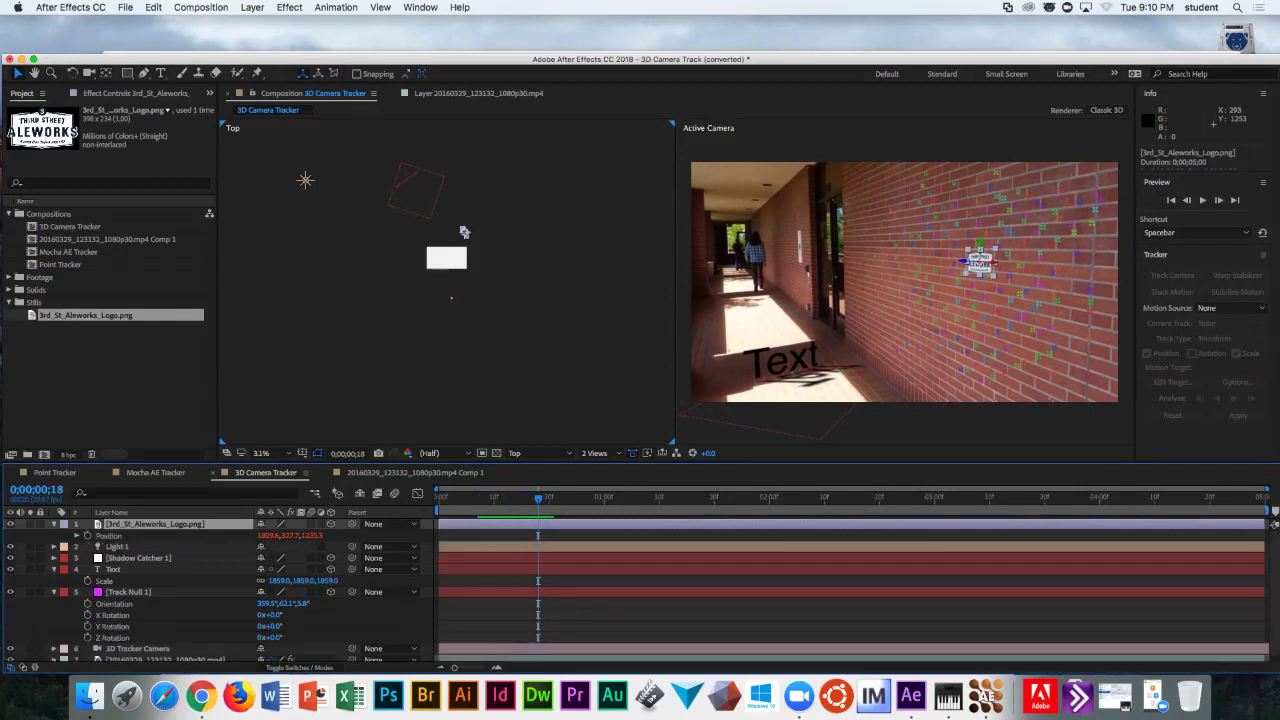
{"action": "key", "text": "super+v"}
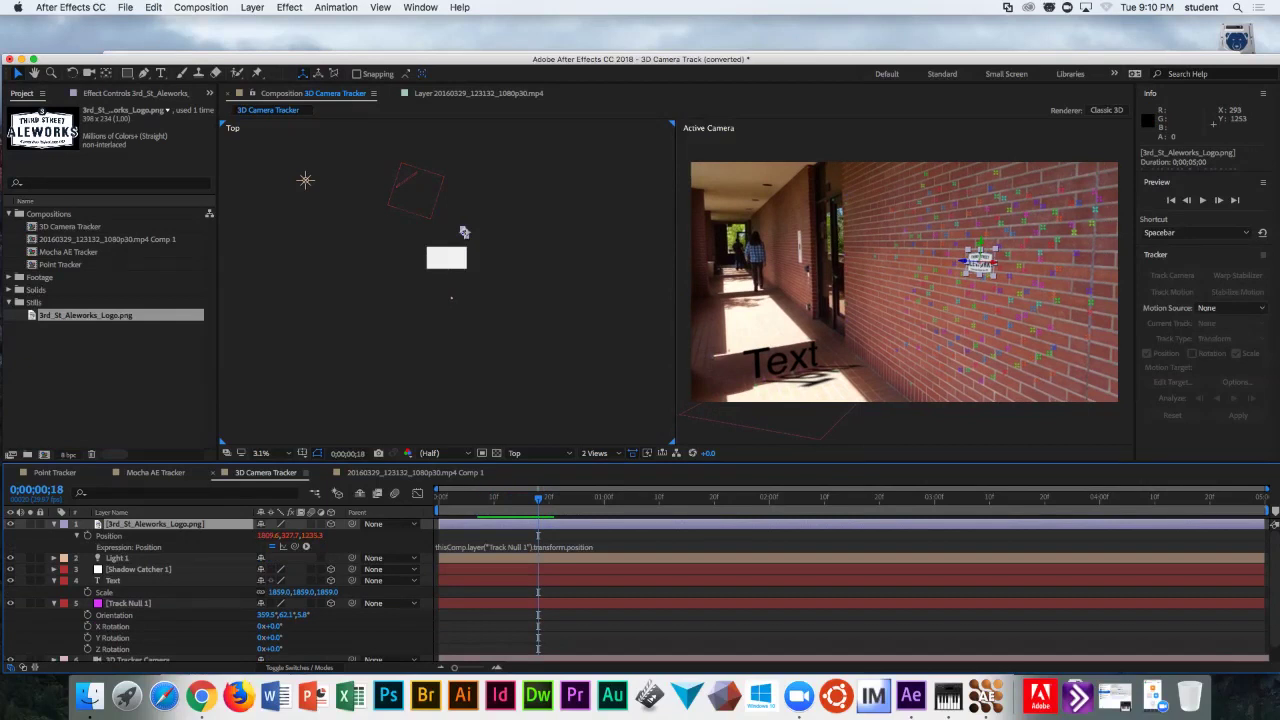
{"action": "left_click", "coordinate": [464, 232]}
{"action": "key", "text": "p"}
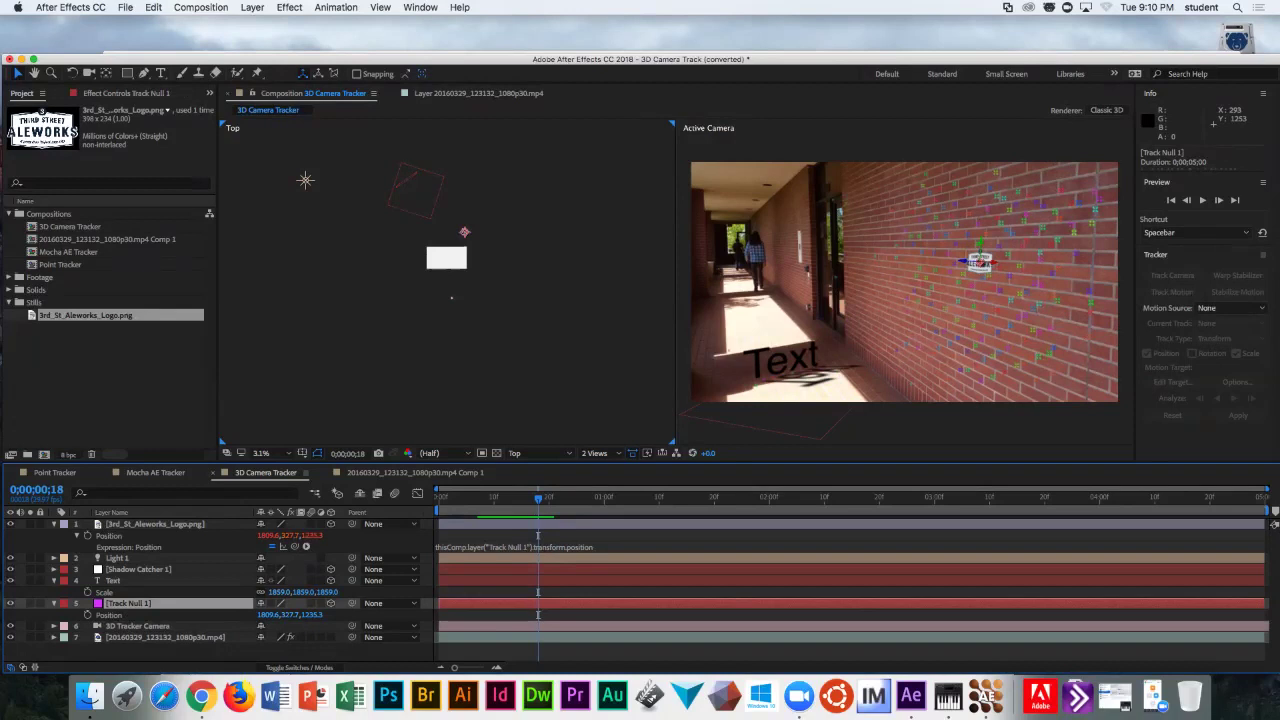
{"action": "key", "text": "space"}
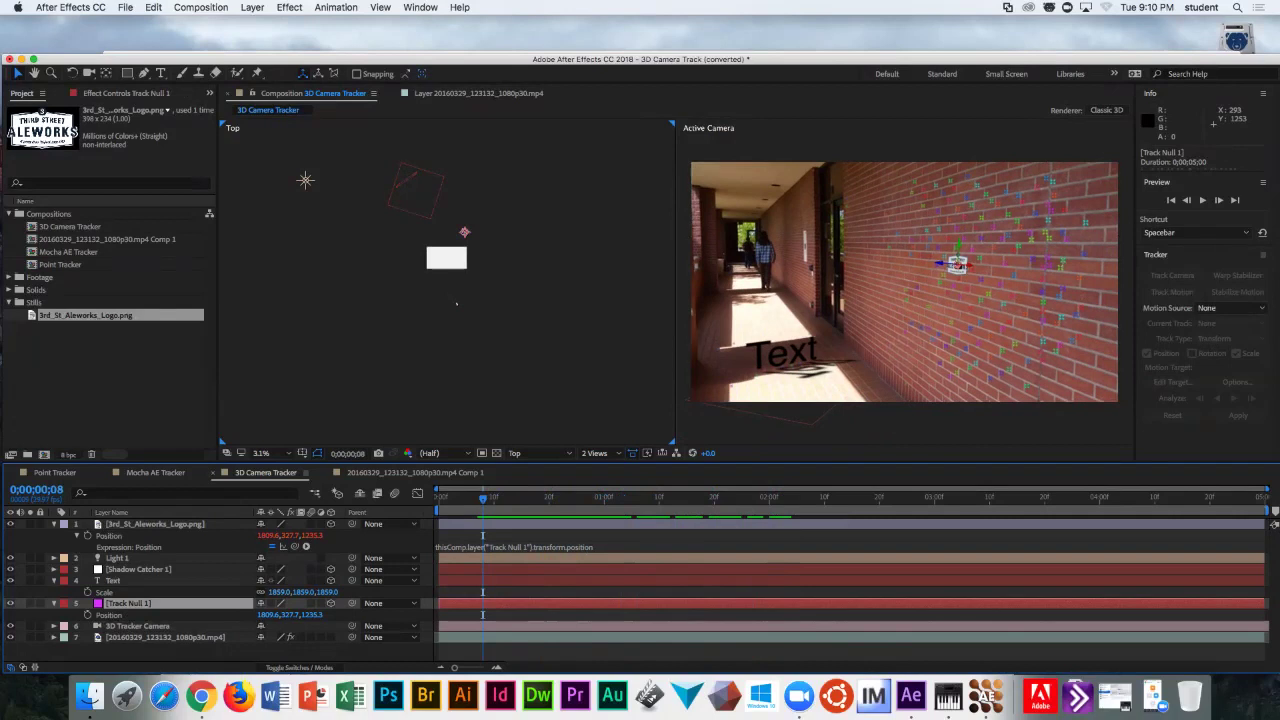
- Scale the Aleworks logo up to 279%
{"action": "left_click", "coordinate": [464, 232]}
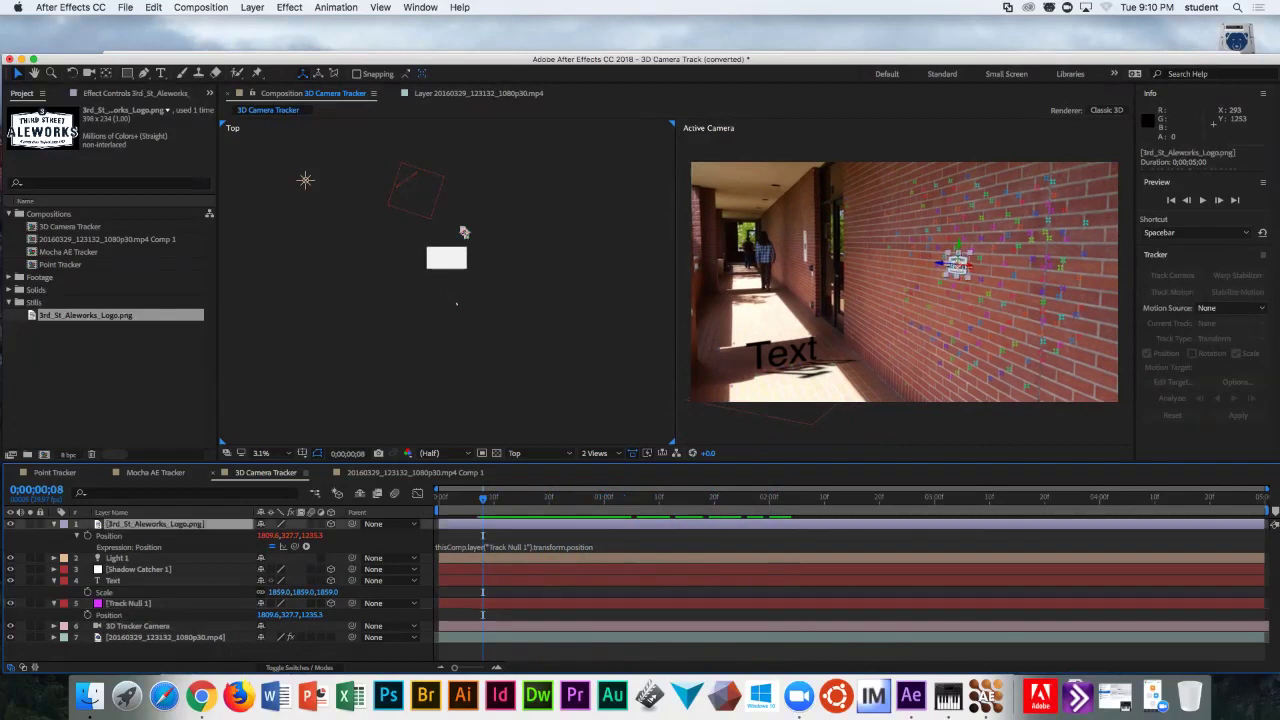
{"action": "key", "text": "s"}
{"action": "left_click_drag", "start_coordinate": [464, 232], "coordinate": [464, 233]}
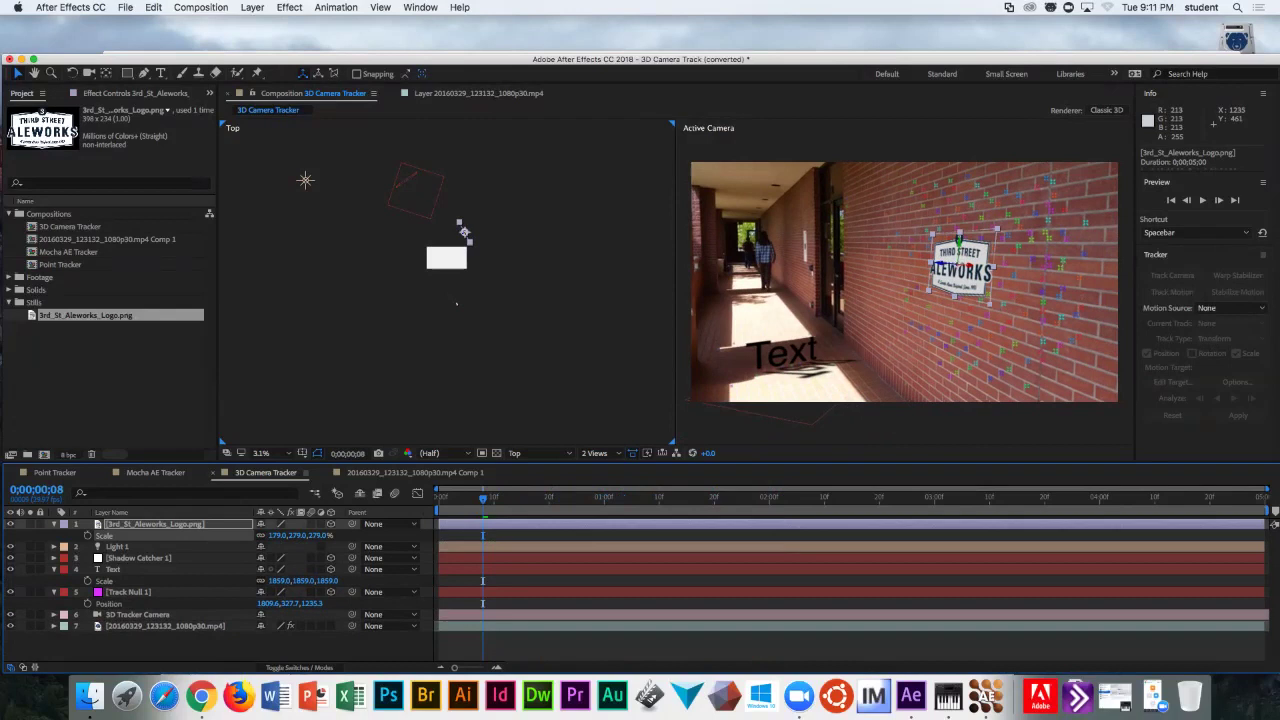
- Rotate the logo upright to about 12.3°, 62.2°, 354.5° and preview it on the wall
{"action": "key", "text": "w"}
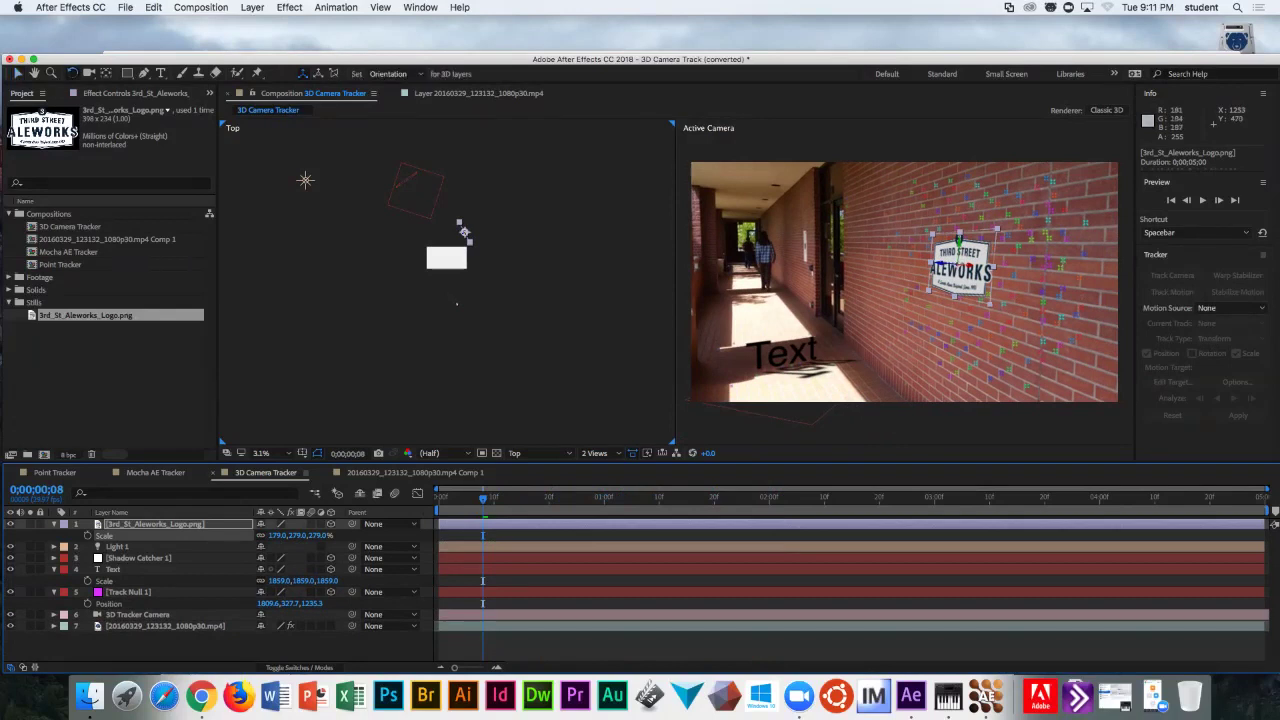
{"action": "left_click_drag", "start_coordinate": [970, 265], "coordinate": [968, 264]}
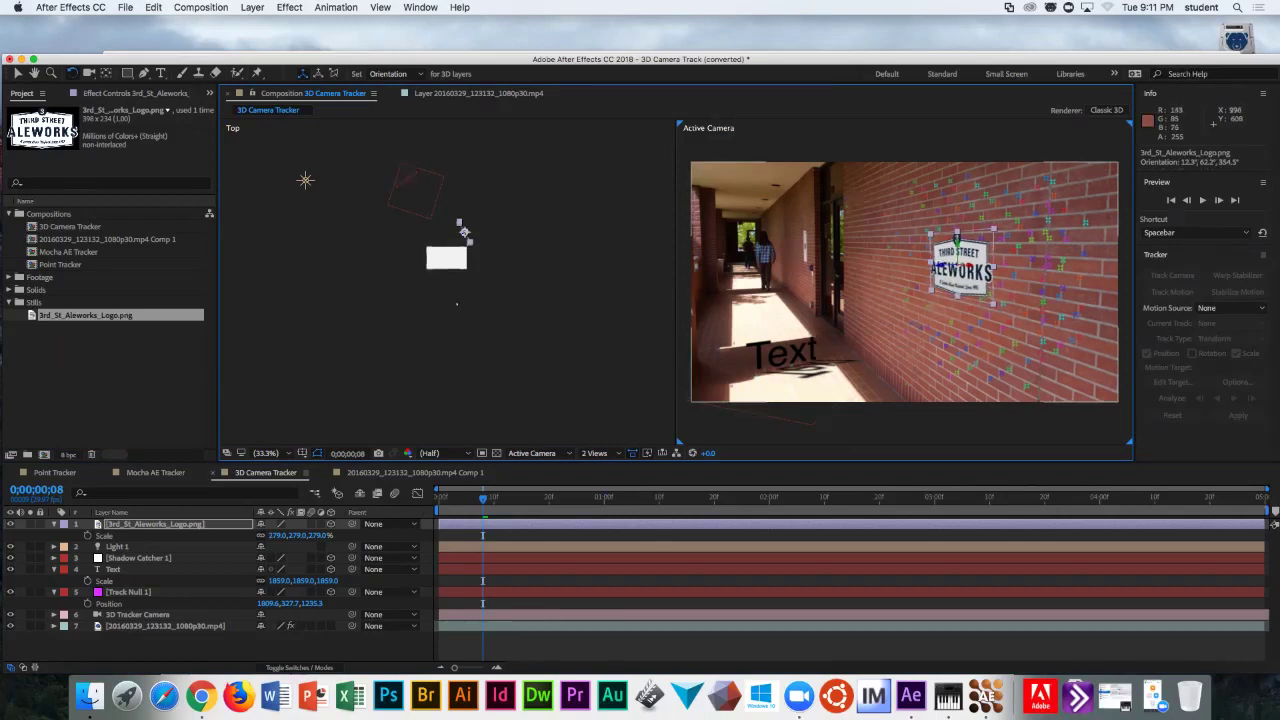
{"action": "key", "text": "space"}
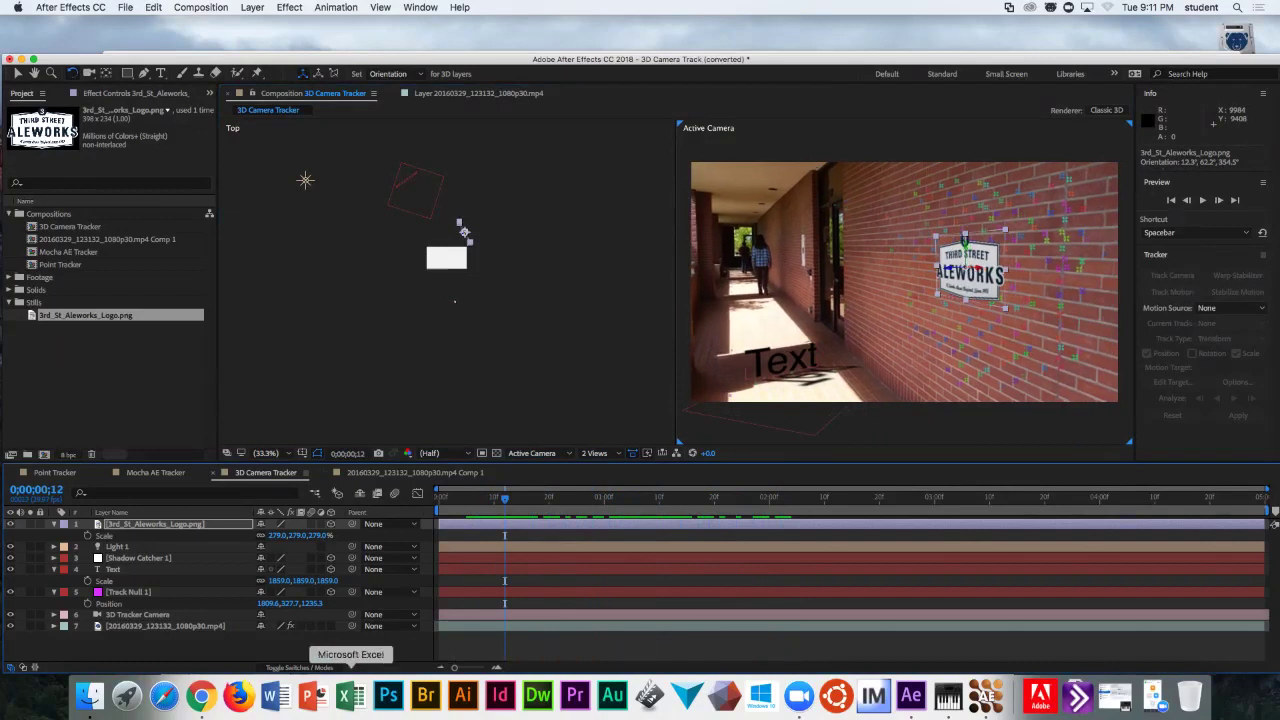
{"action": "left_click", "coordinate": [165, 625]}
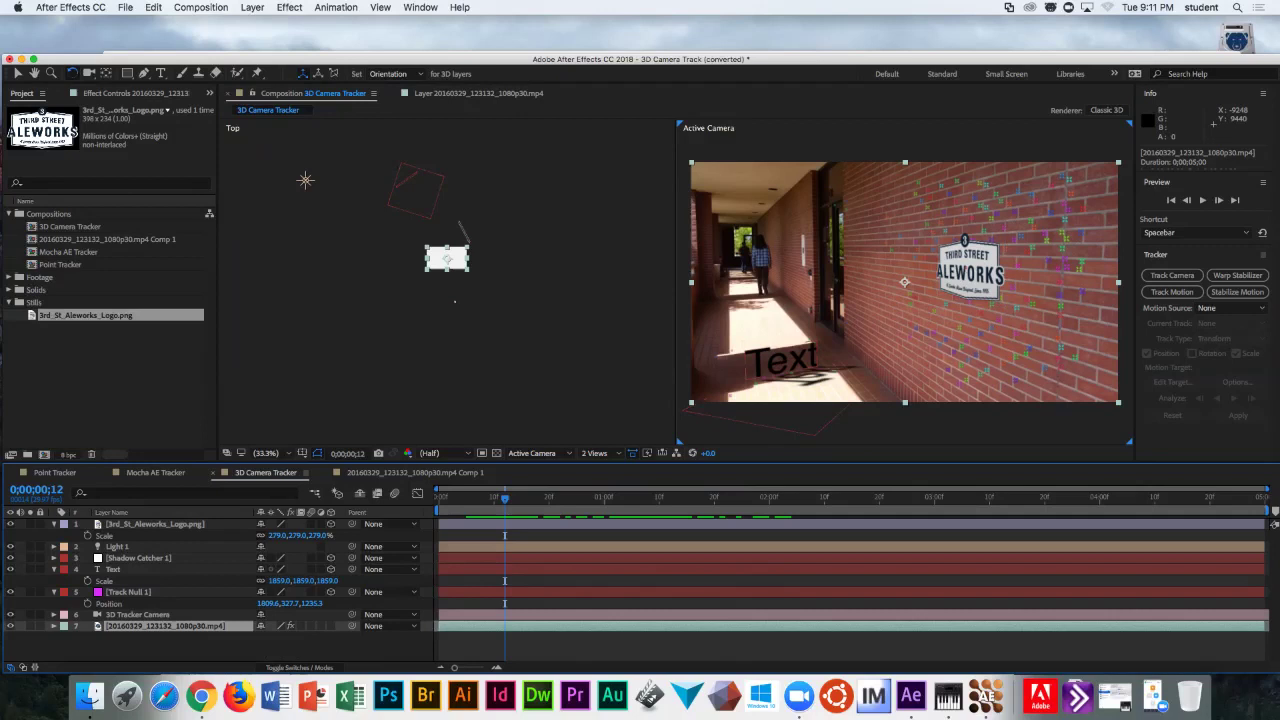
- Turn off Render Track Points, deselect, and play the comp in a 1 View Active Camera layout
{"action": "key", "text": "F3"}
{"action": "left_click", "coordinate": [124, 189]}
{"action": "left_click", "coordinate": [58, 121]}
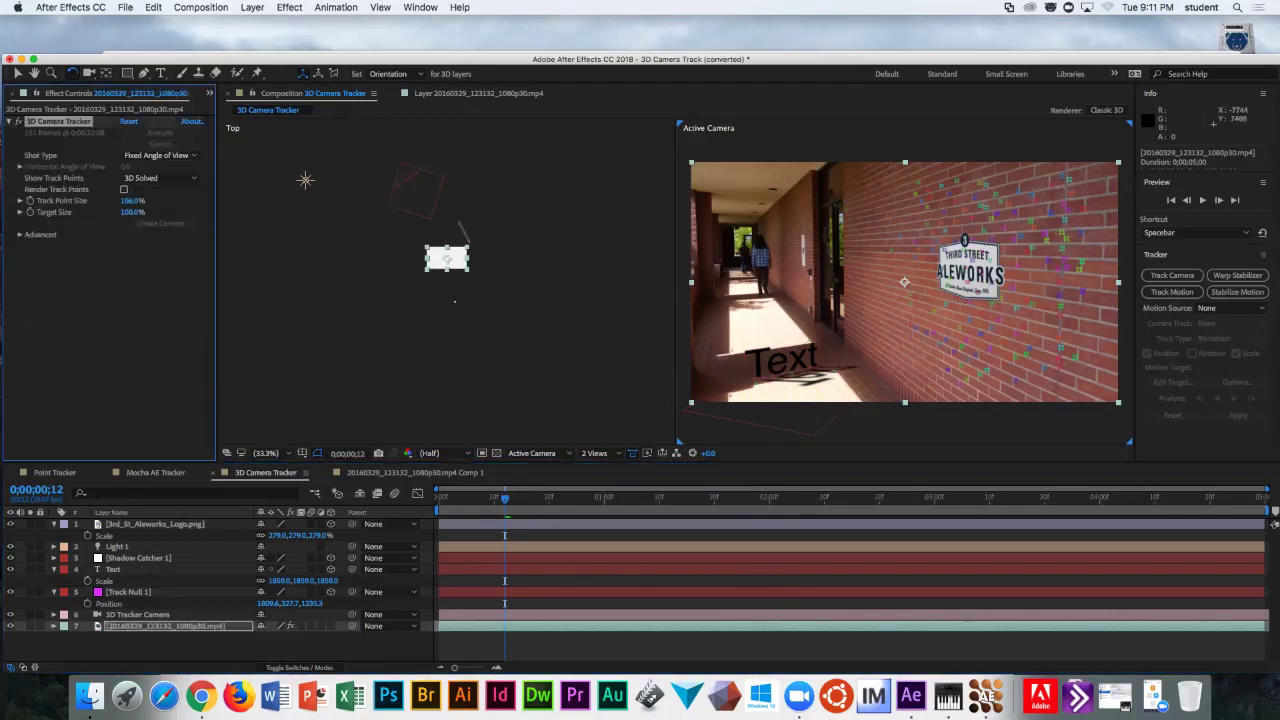
{"action": "key", "text": "F2"}
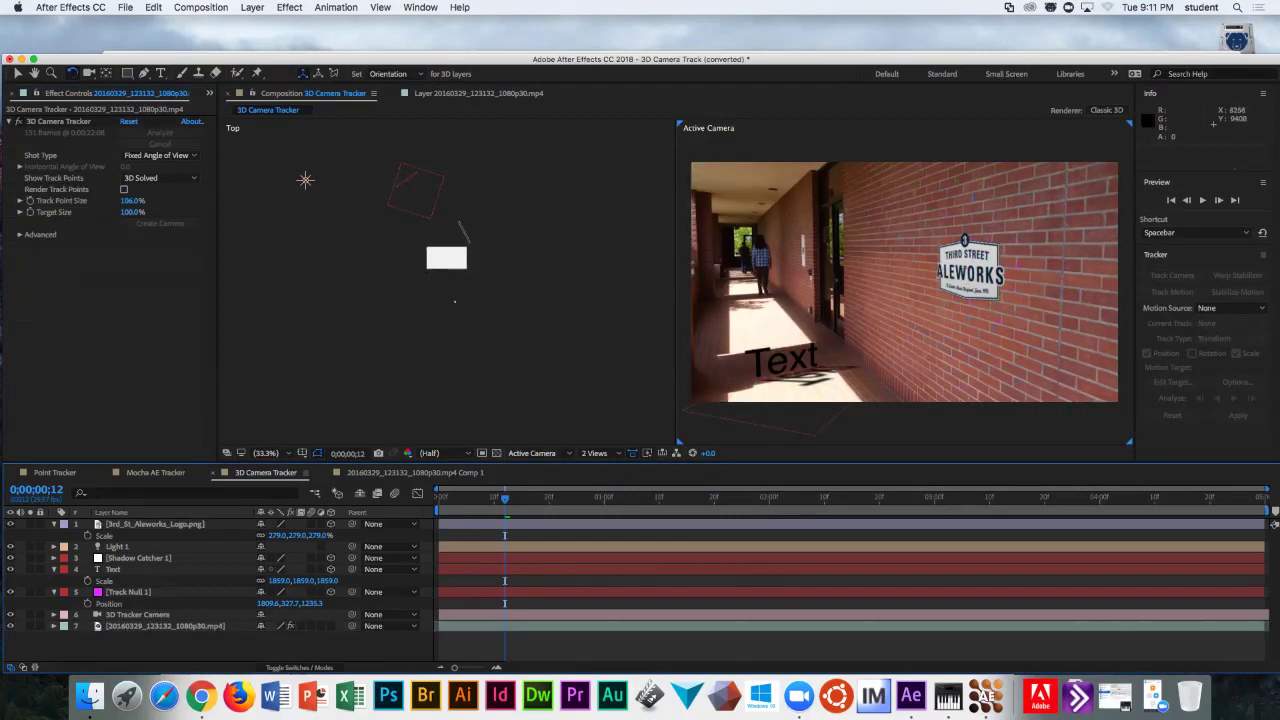
{"action": "left_click", "coordinate": [594, 453]}
{"action": "left_click", "coordinate": [612, 466]}
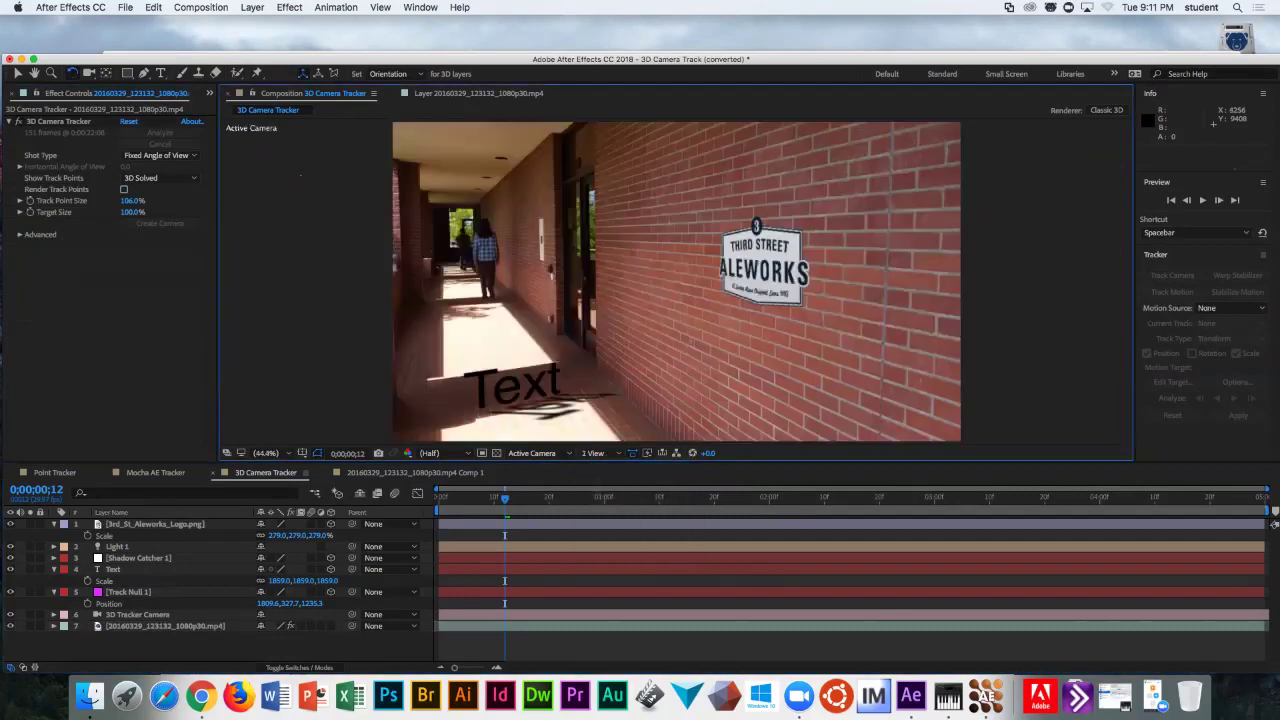
{"action": "key", "text": "space"}
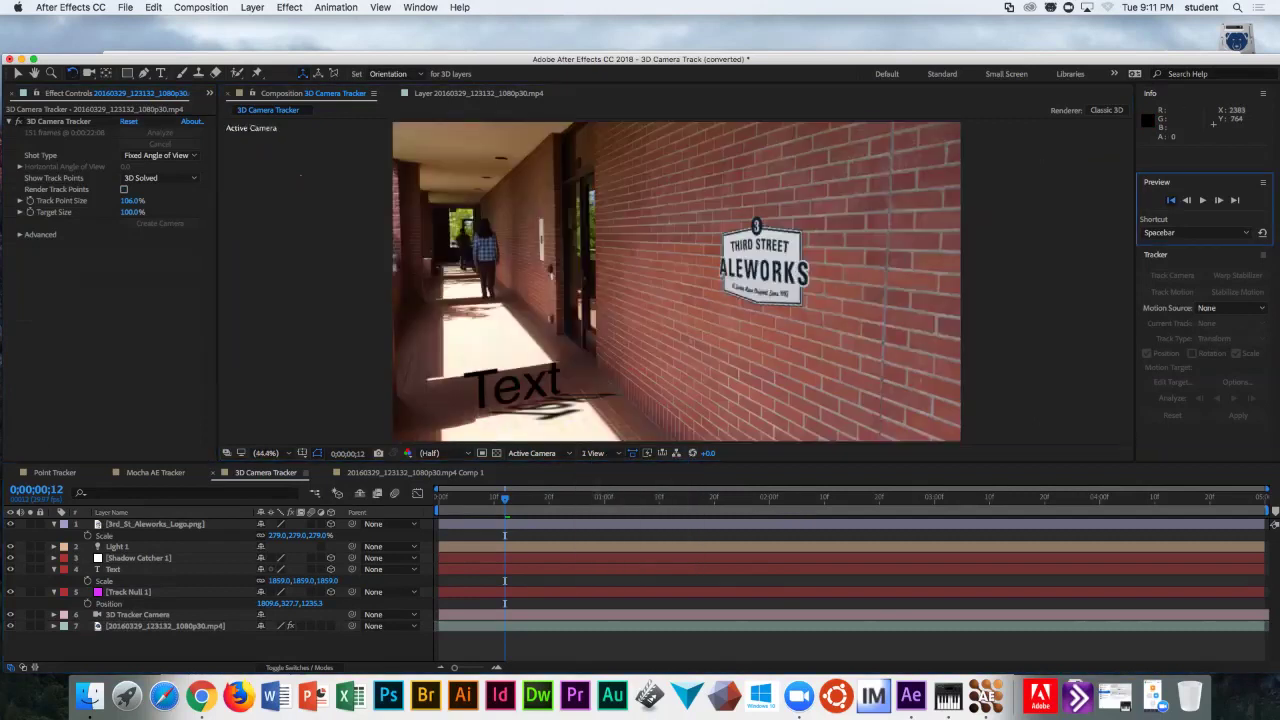
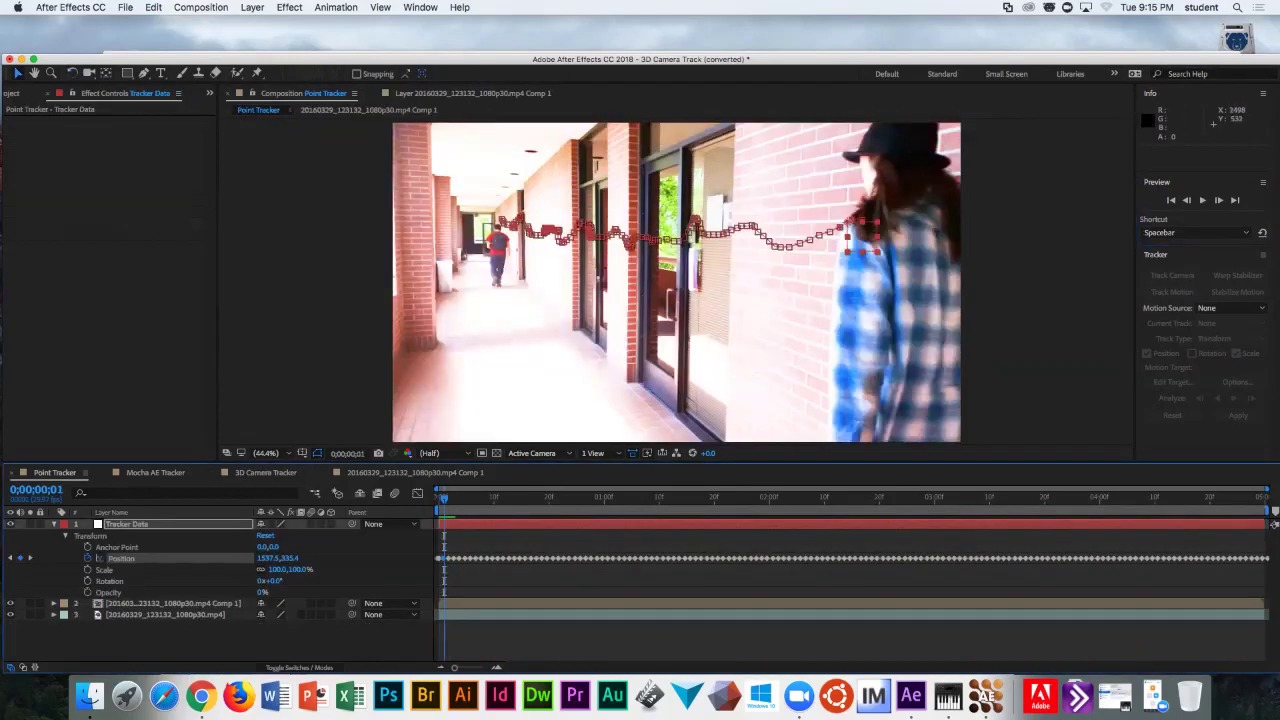
- Select layer 3, 20160329_123132_1080p30.mp4, in the Point Tracker timeline for tracking
{"action": "left_click", "coordinate": [1155, 254]}
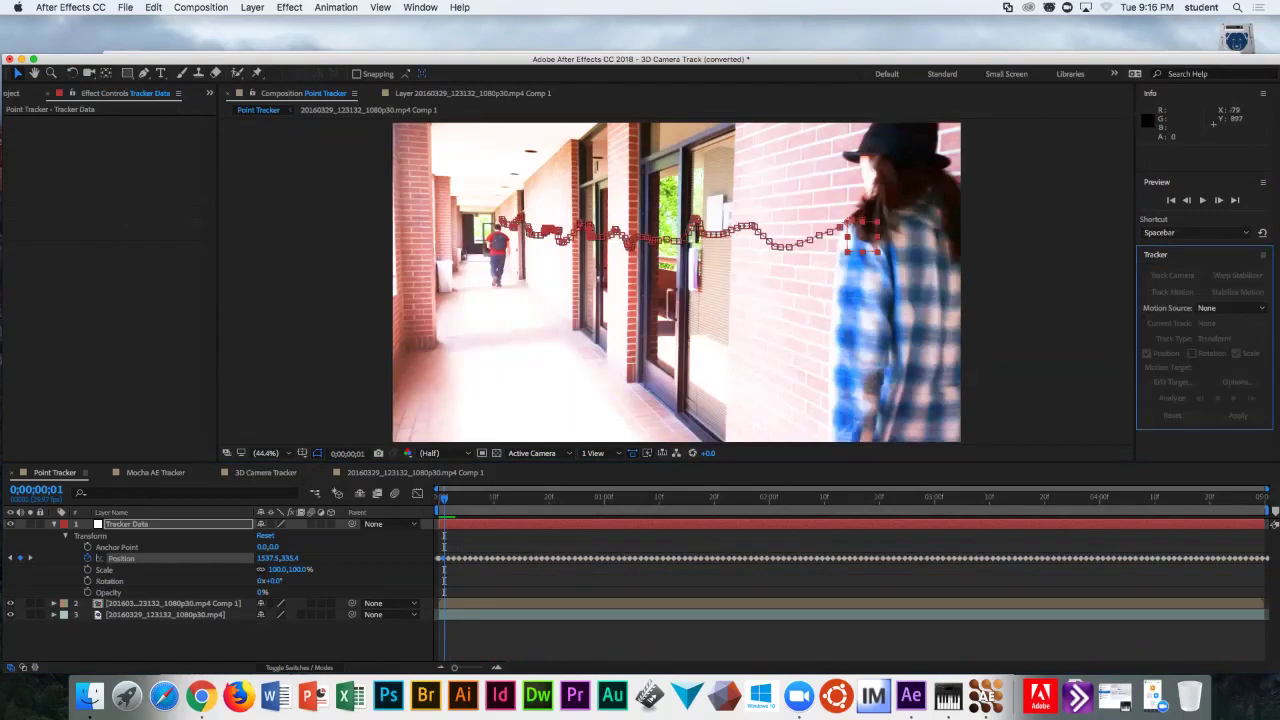
{"action": "left_click", "coordinate": [165, 614]}
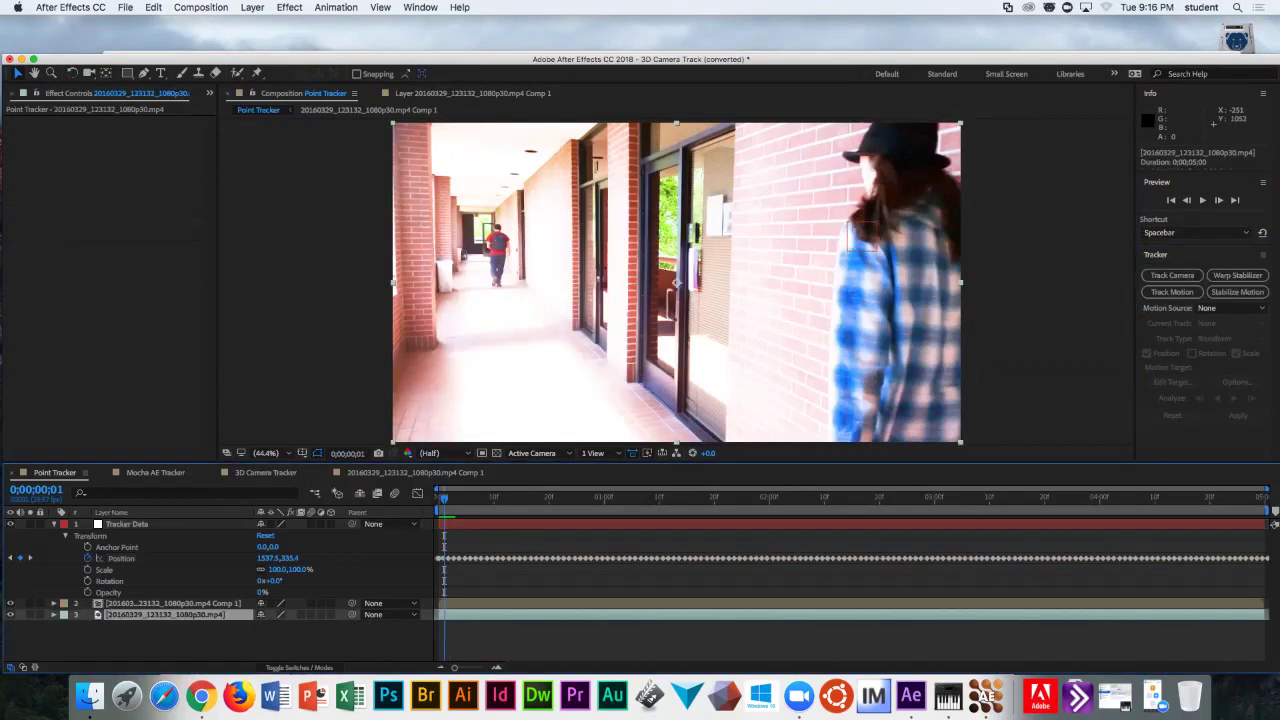